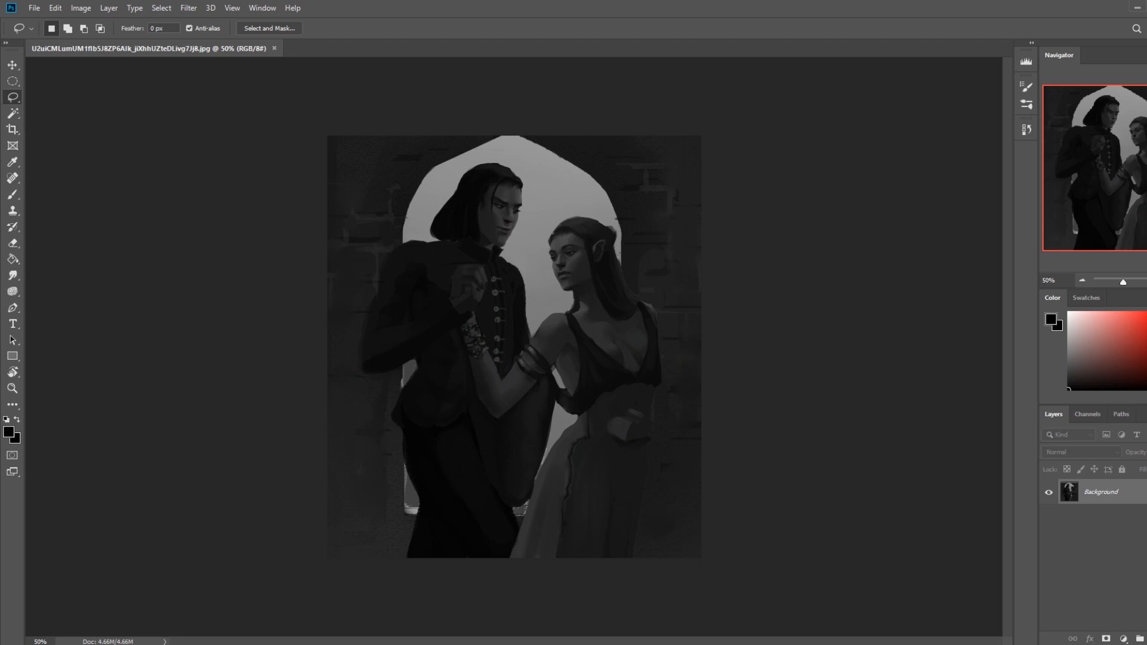
Switch to PortraitStudio and review the indirect lighting options and the Point Light 1 settings
click(231, 642)
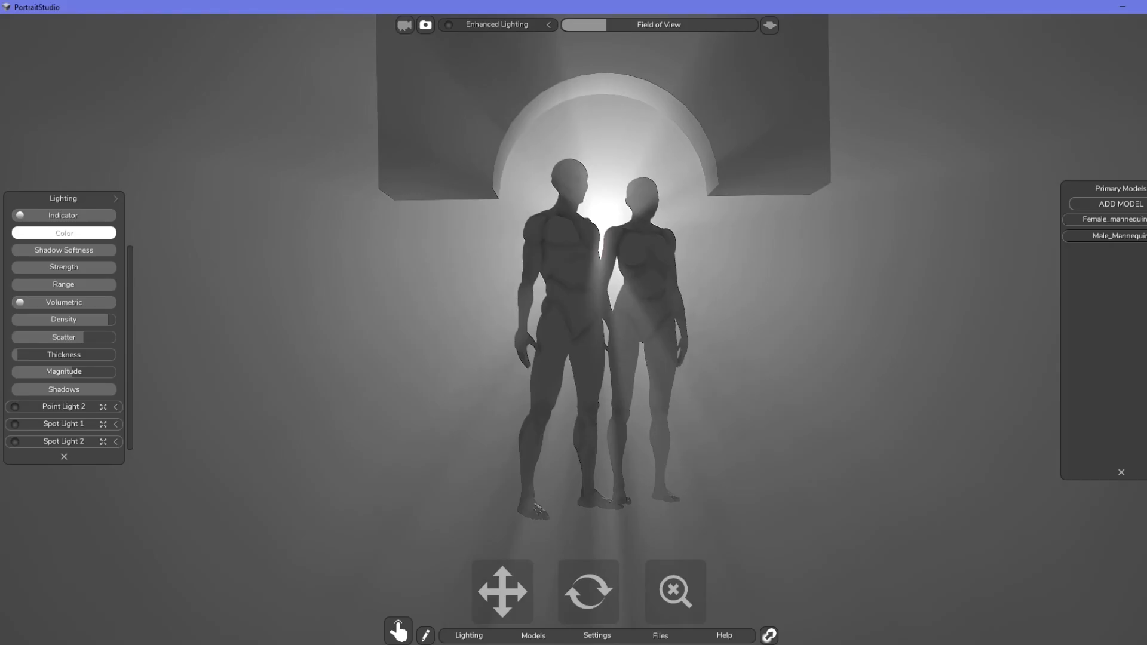
click(583, 588)
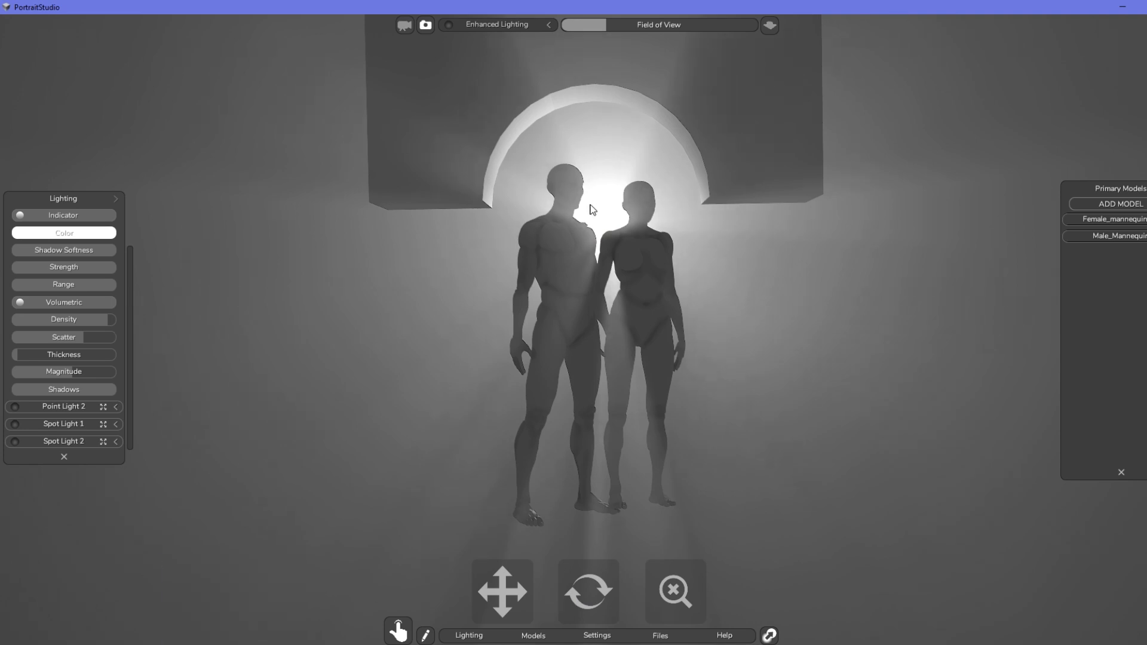
click(112, 200)
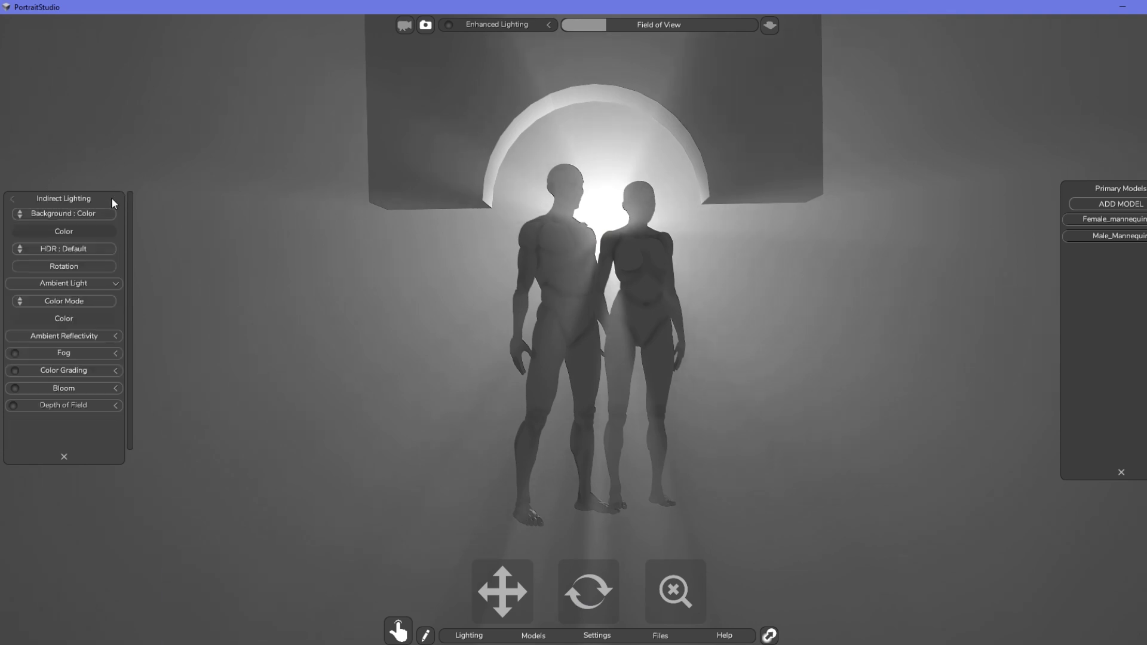
click(11, 201)
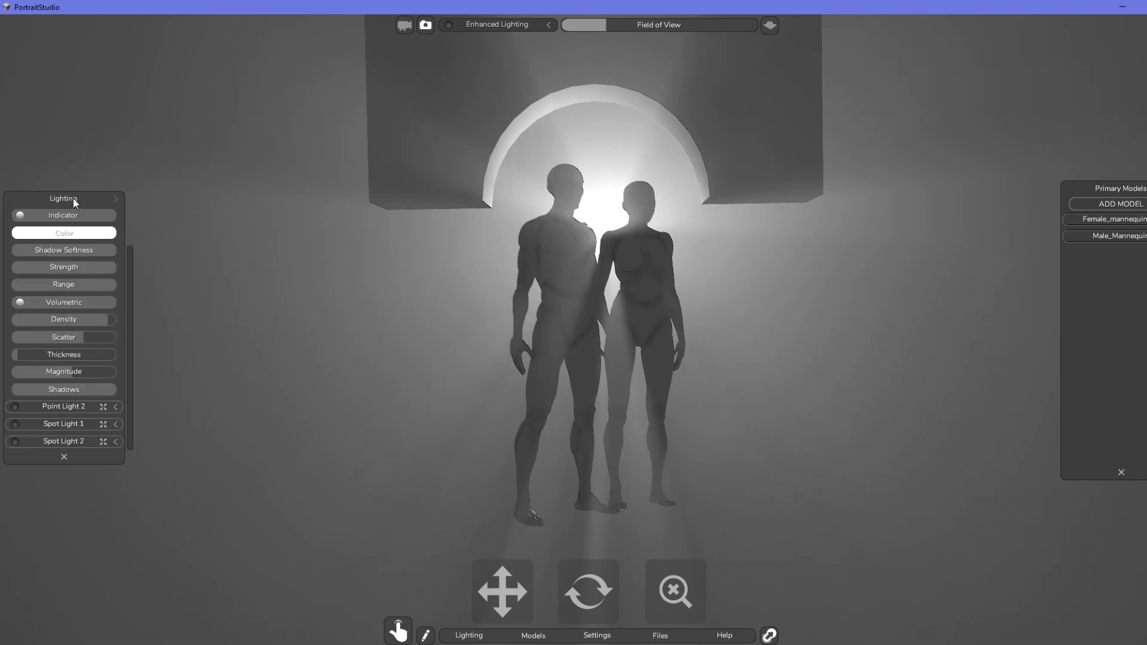
scroll(110, 325, up, 2)
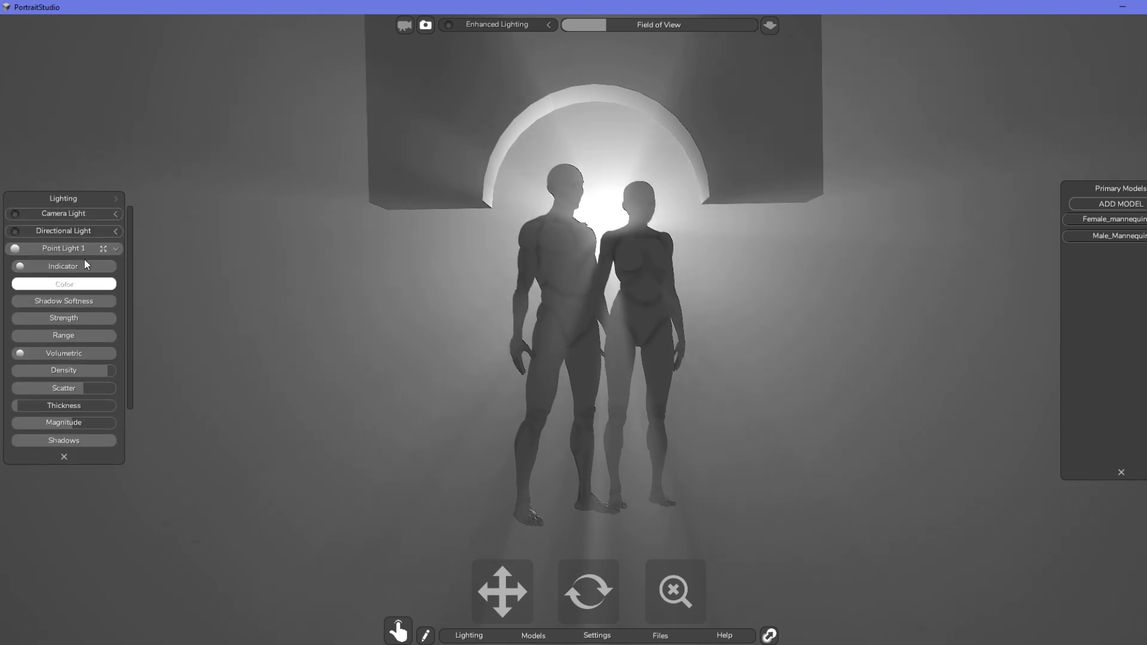
Try lower Strength and Range values on Point Light 1, and return both to maximum
drag(102, 321, 60, 316)
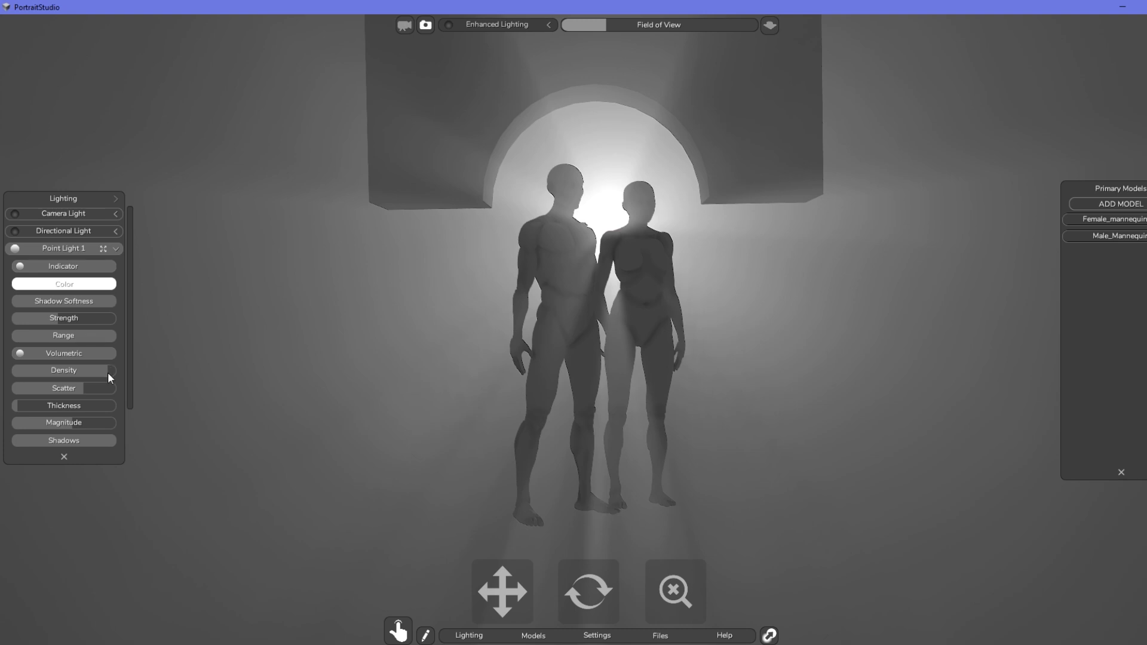
drag(103, 339, 46, 344)
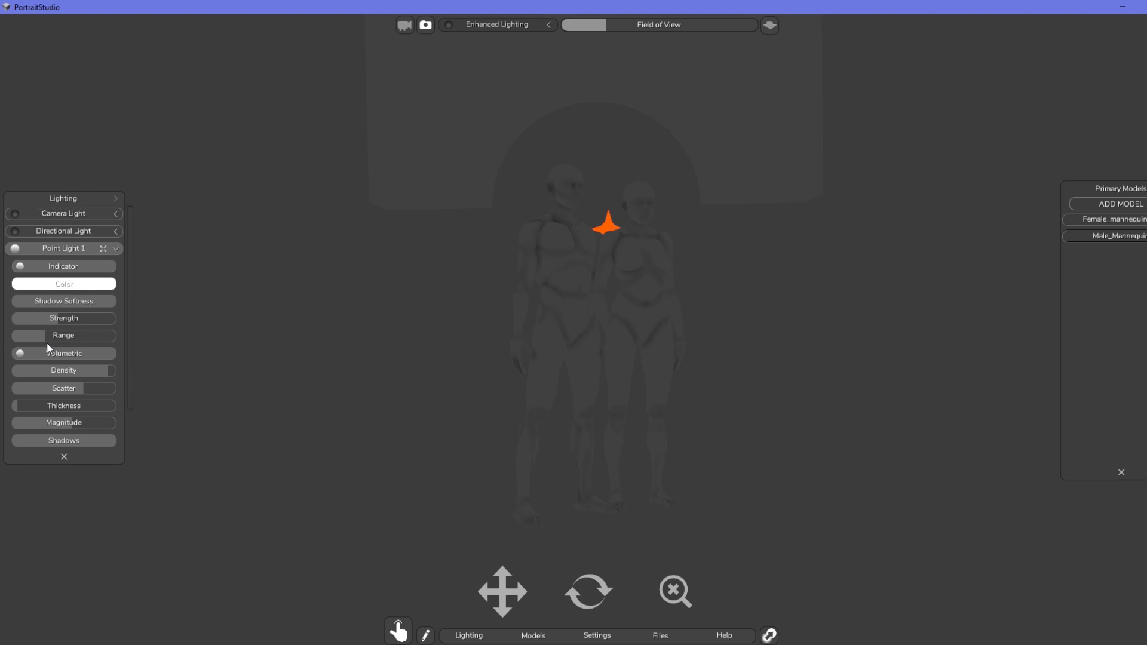
drag(45, 343, 59, 342)
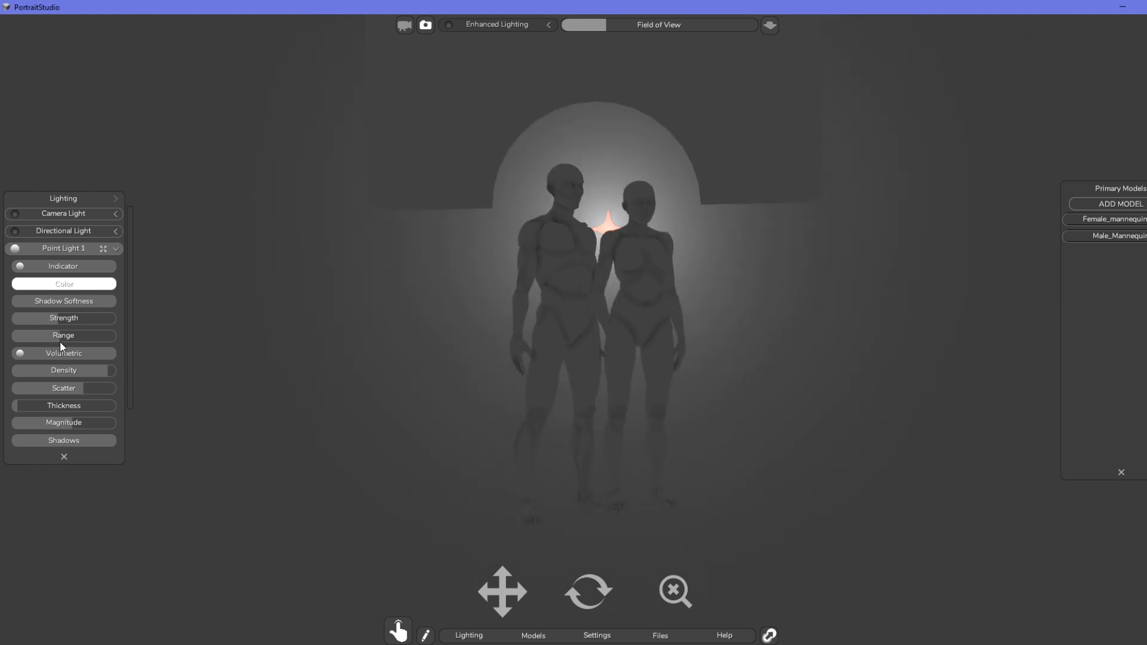
mouse_move(586, 603)
mouse_down()
mouse_move(675, 600)
mouse_move(560, 599)
mouse_move(595, 601)
mouse_up()
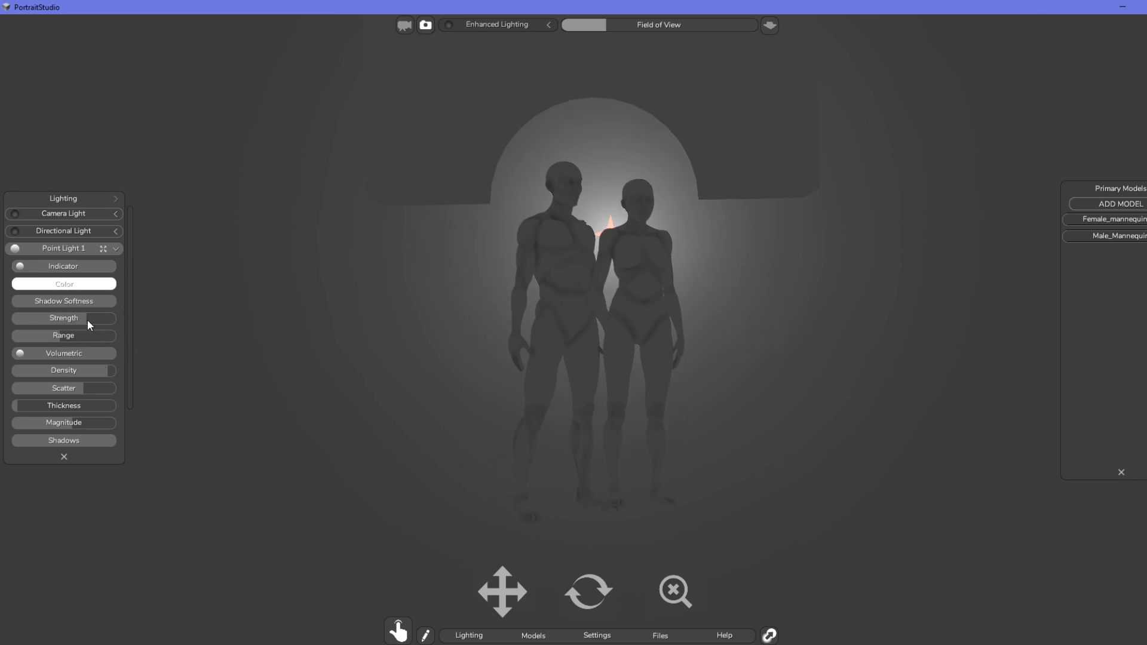
drag(49, 332, 119, 335)
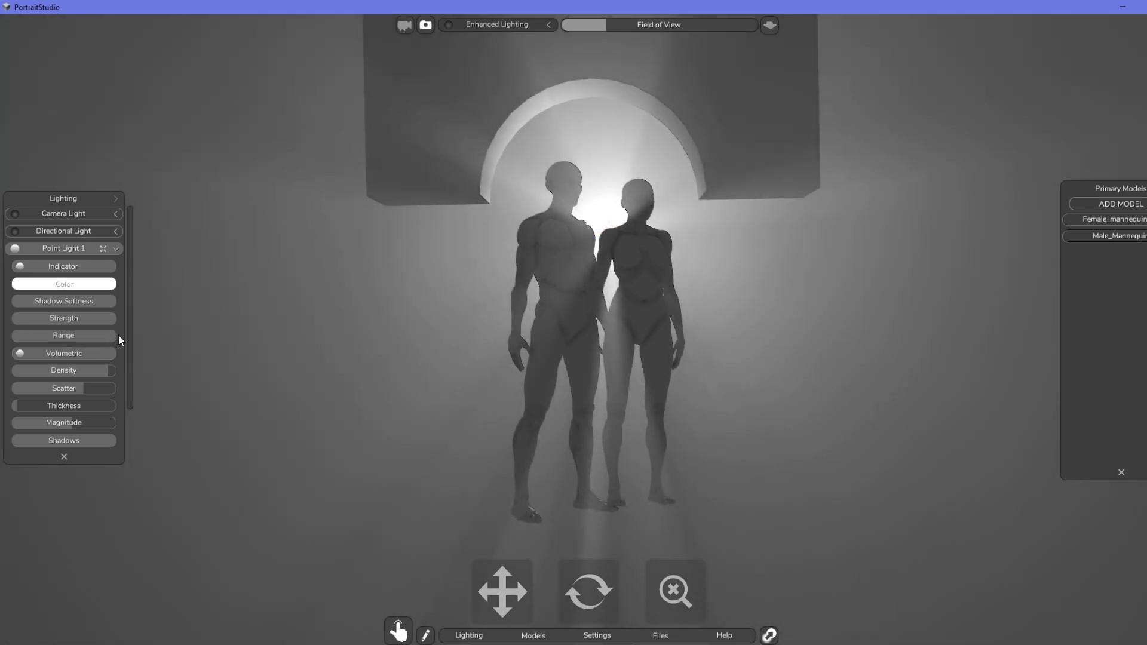
Toggle Point Light 1's Volumetric effect off and on to compare the scene, leaving it enabled
click(20, 353)
click(21, 353)
click(21, 353)
click(20, 354)
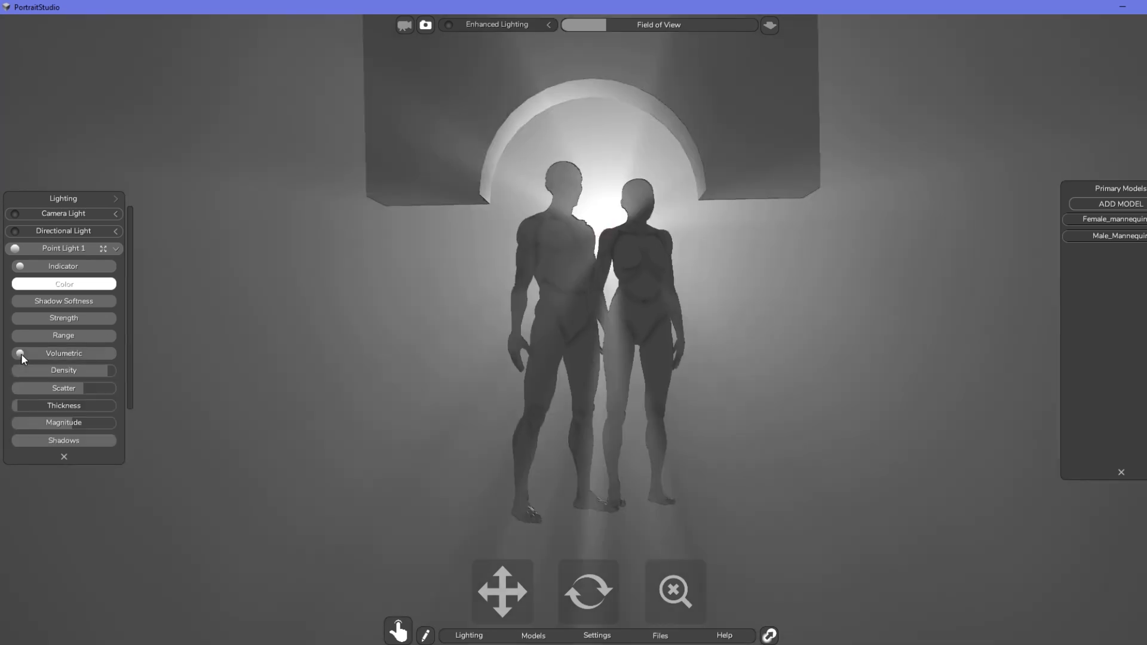
click(21, 354)
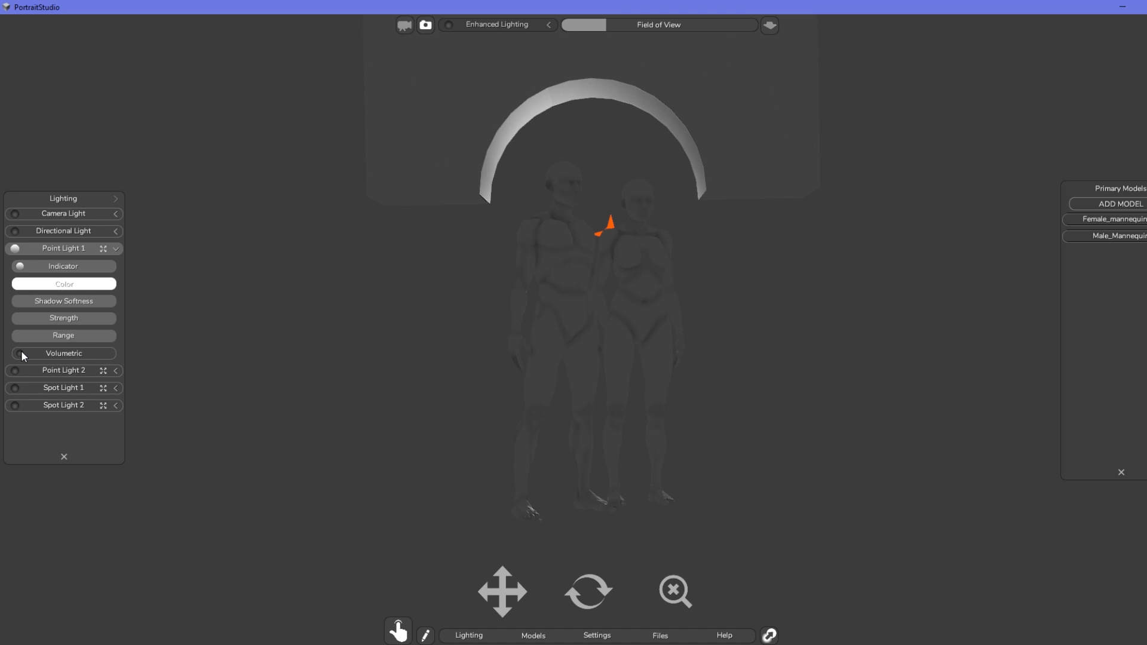
click(20, 353)
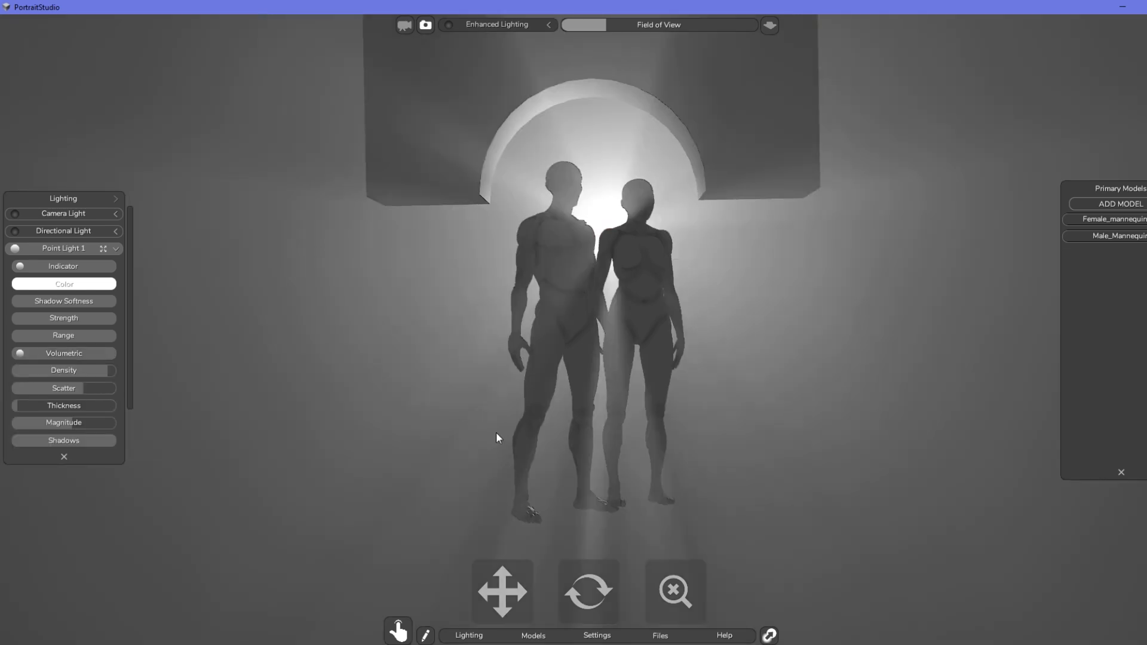
Reduce Point Light 1's Strength to about half and its Range to about 70%, and hide its indicator
drag(594, 597, 599, 601)
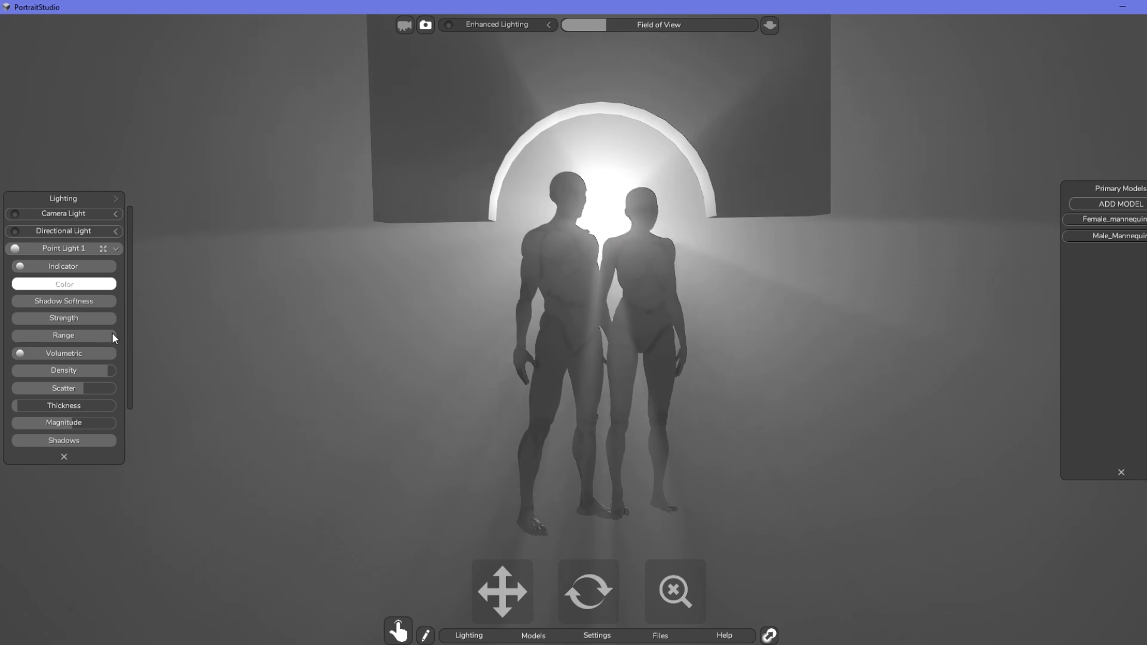
drag(110, 338, 87, 341)
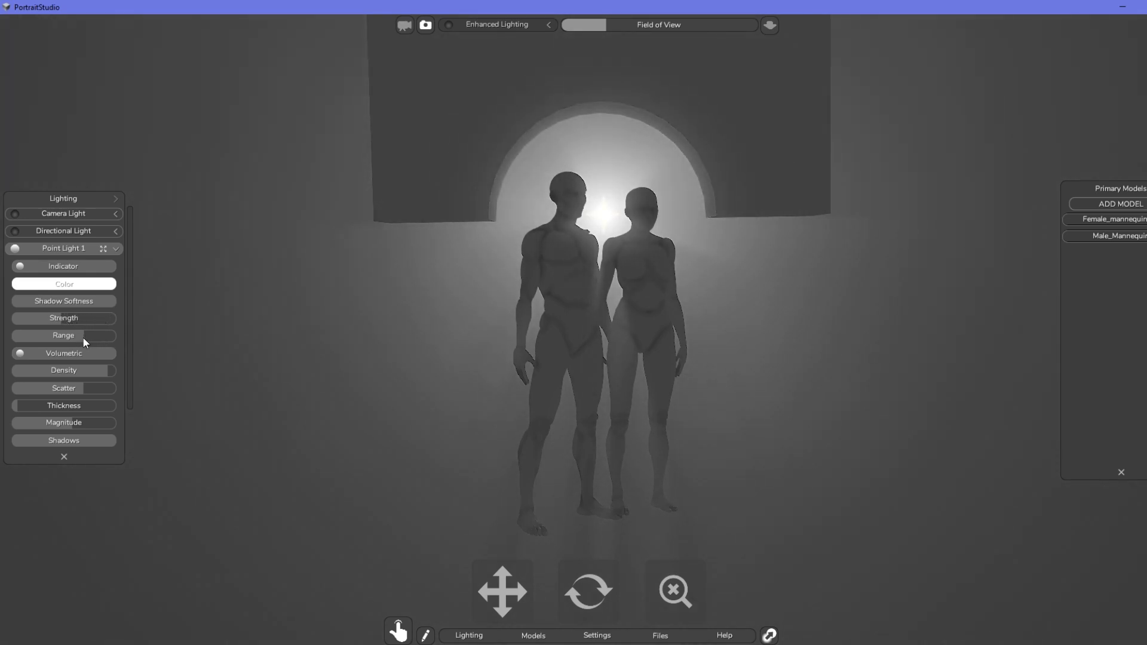
click(22, 266)
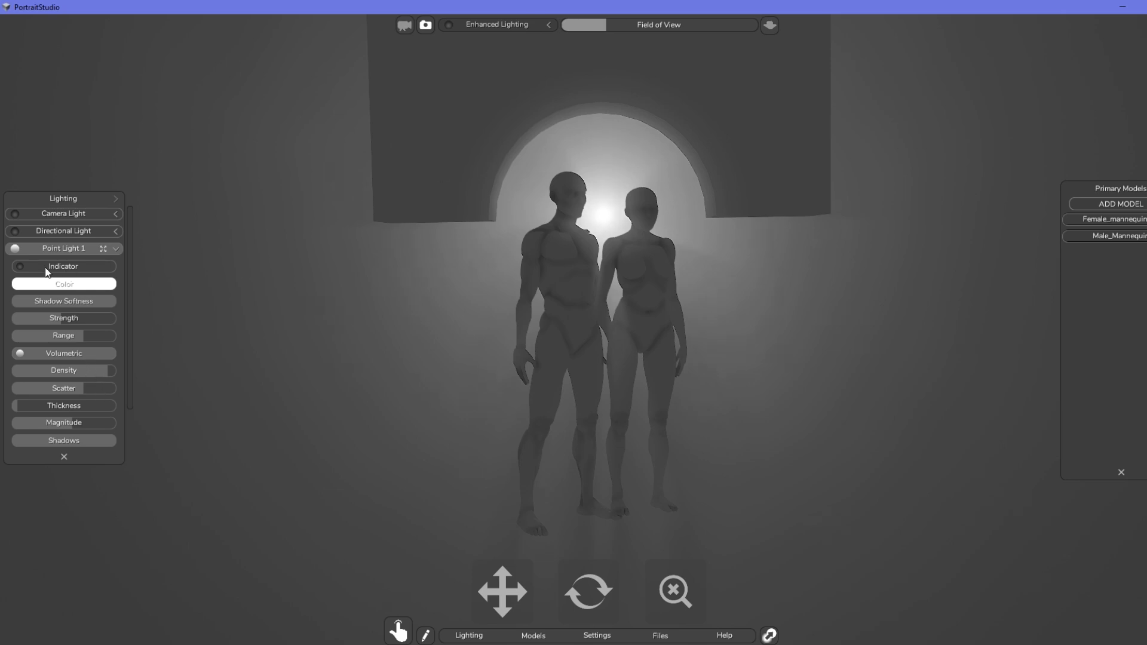
Turn on Point Light 2 and move it to the camera side of the mannequins and arch, slightly higher
click(116, 248)
click(15, 266)
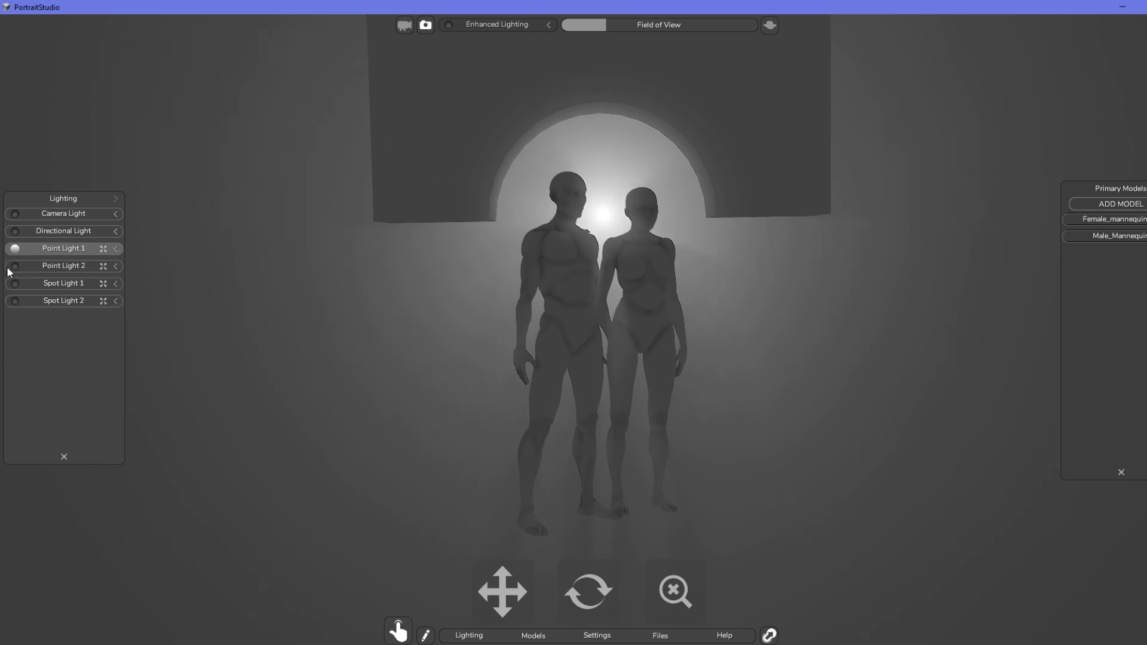
click(116, 266)
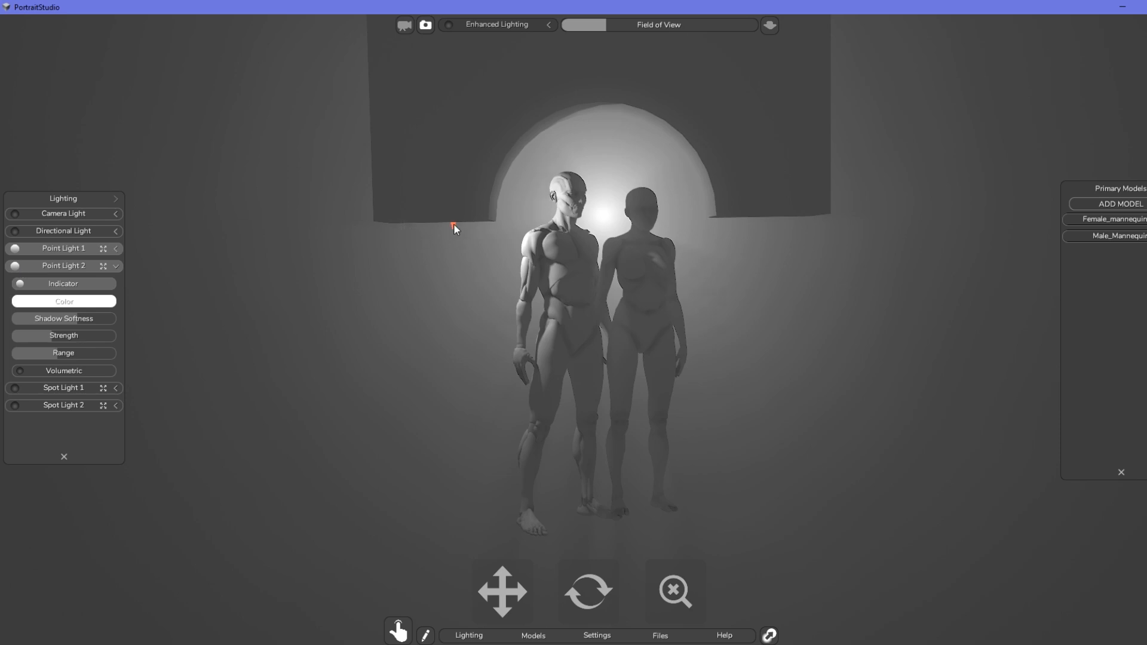
drag(559, 606, 669, 590)
click(679, 177)
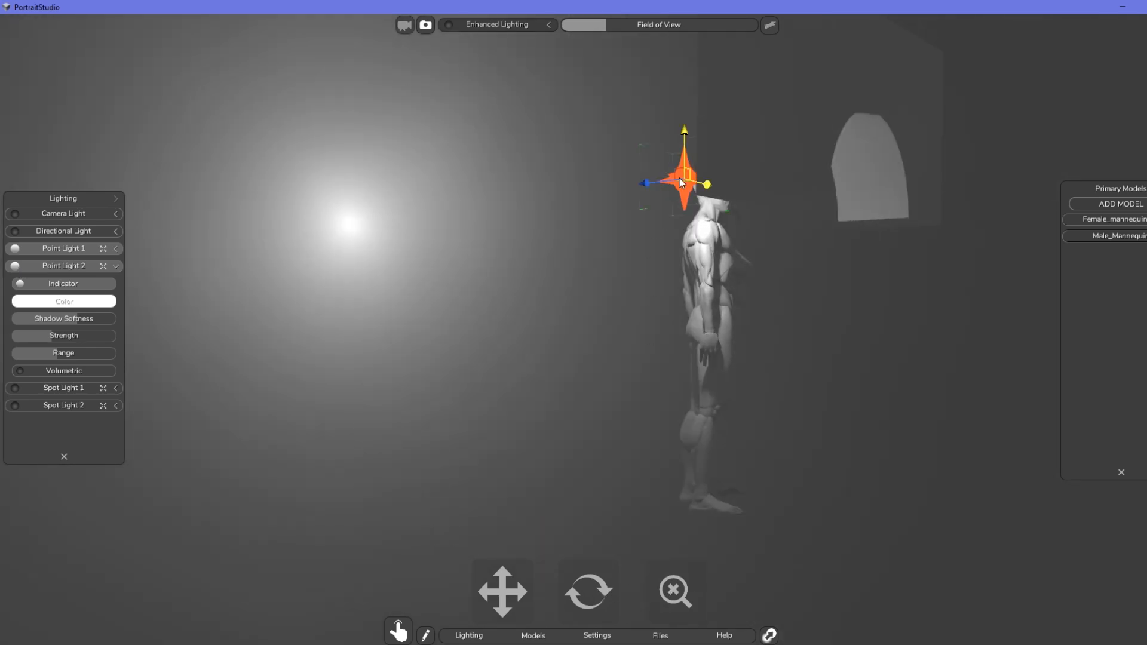
drag(645, 188, 959, 145)
drag(1006, 95, 1020, 68)
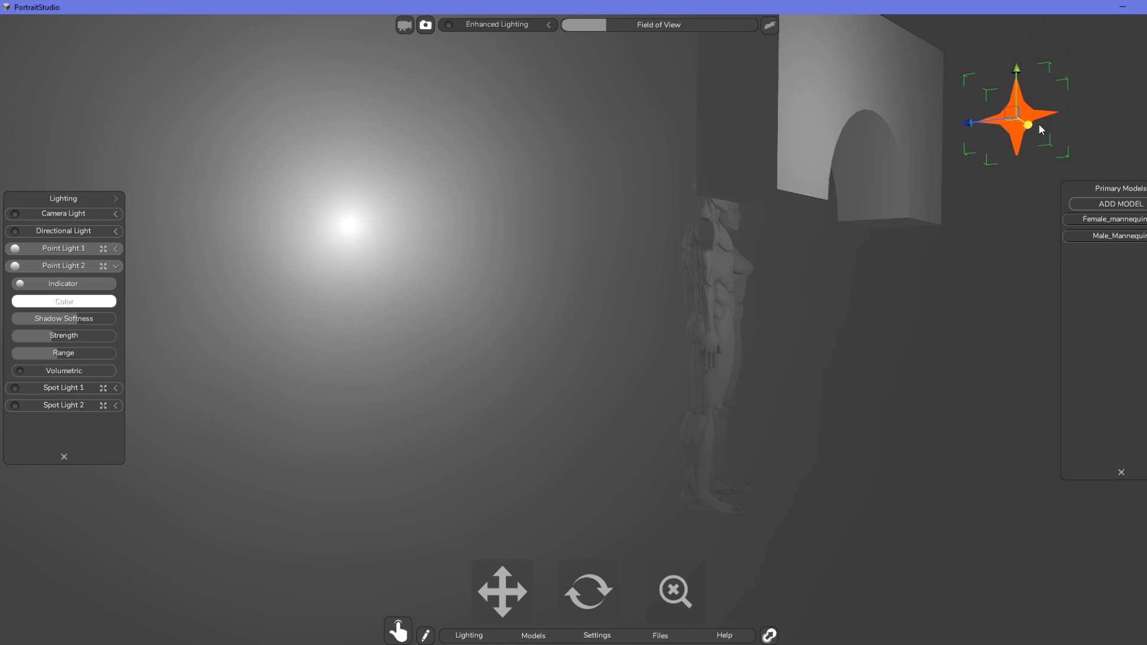
Move the arch block away from the camera so that it stands level with the mannequins
drag(615, 575, 518, 609)
click(765, 150)
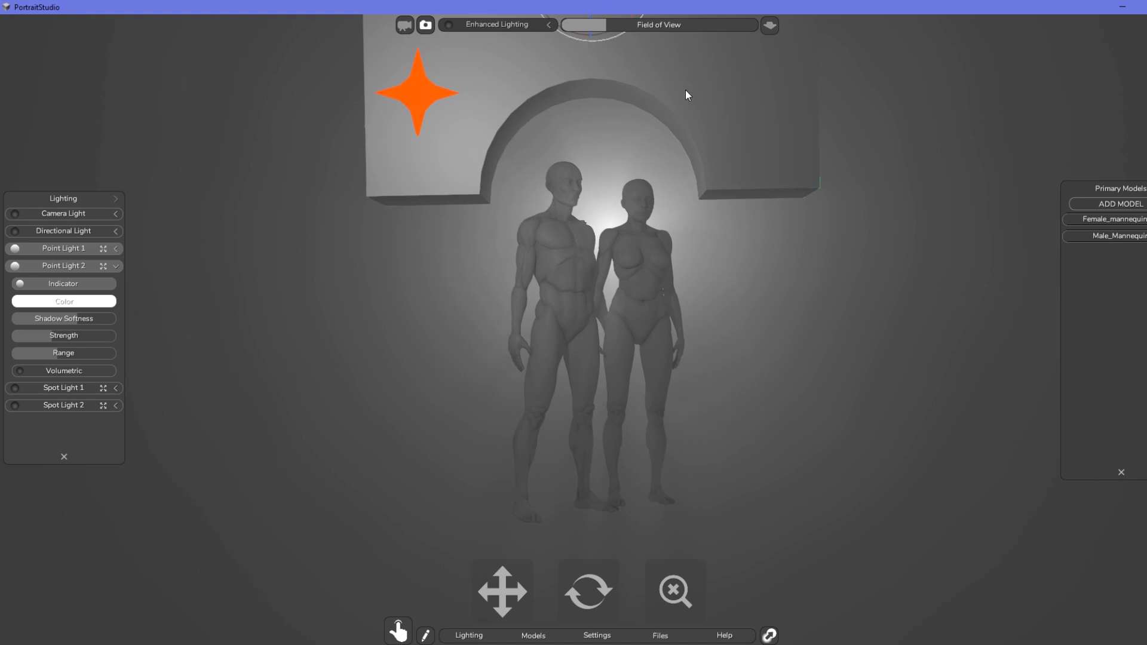
scroll(647, 603, down, 5)
click(633, 143)
drag(589, 114, 579, 2)
drag(589, 593, 669, 592)
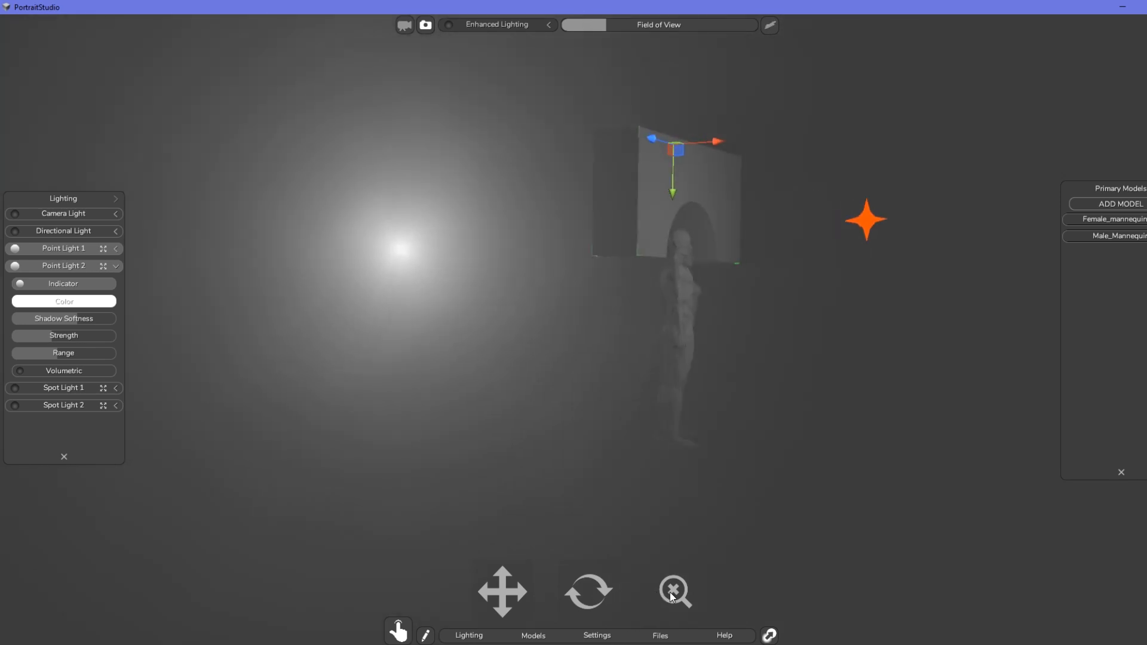
drag(721, 148, 699, 147)
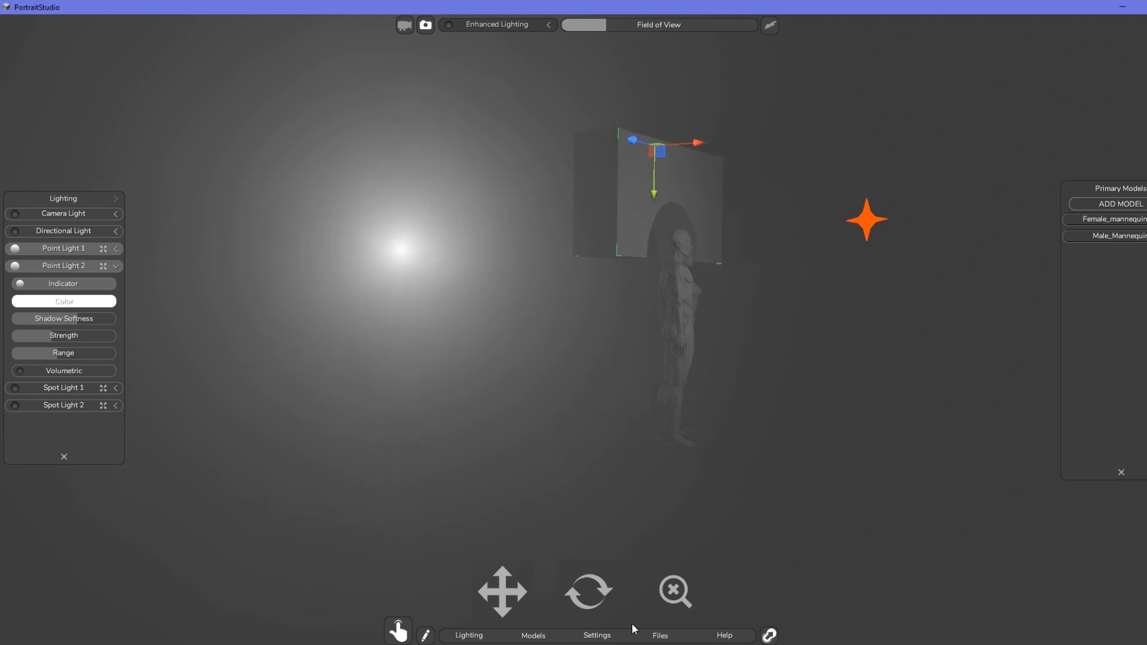
Move Point Light 2 sideways to the female mannequin's side of the arch and raise it slightly
drag(597, 604, 493, 602)
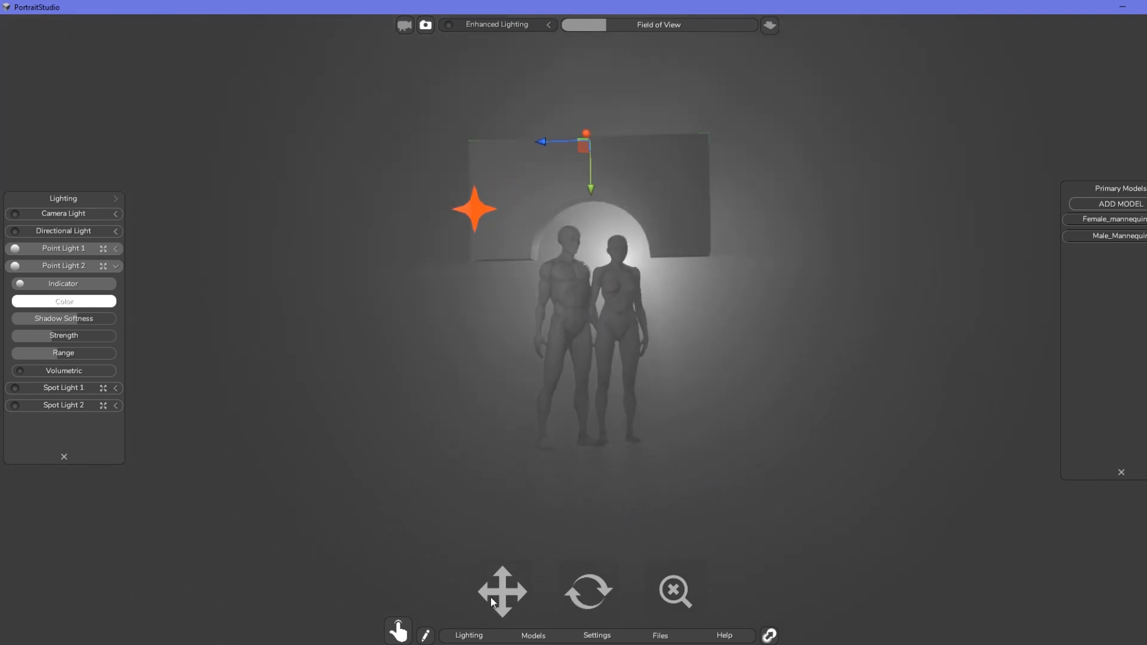
click(482, 216)
drag(515, 206, 668, 207)
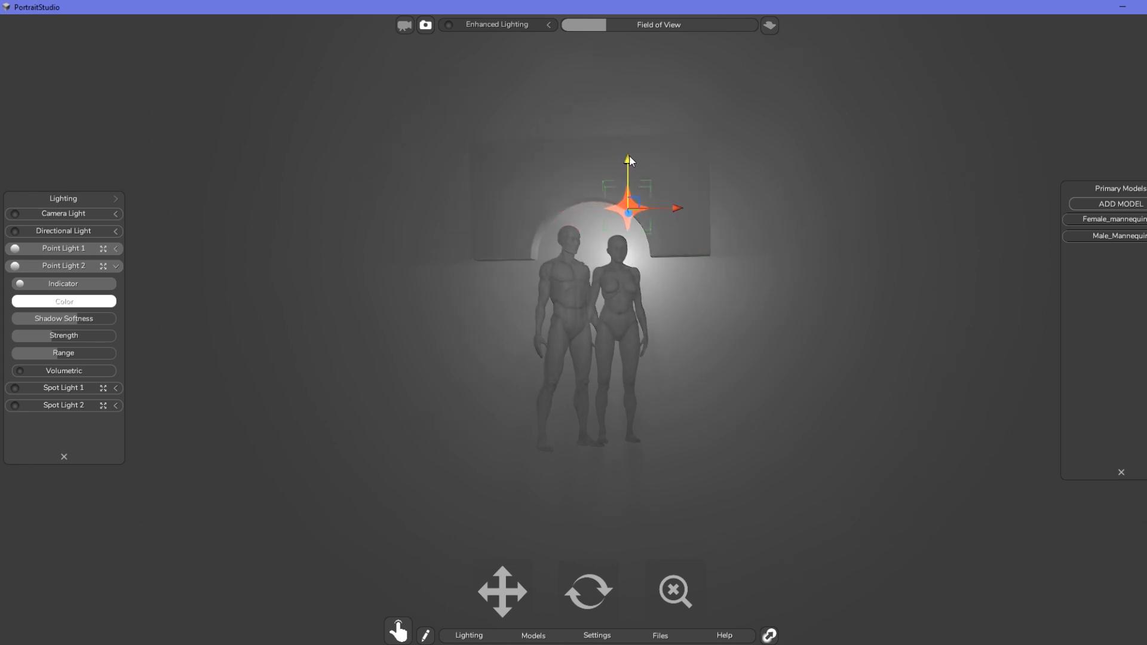
drag(629, 155, 633, 135)
mouse_move(572, 598)
mouse_down()
mouse_move(591, 595)
mouse_move(568, 605)
mouse_up()
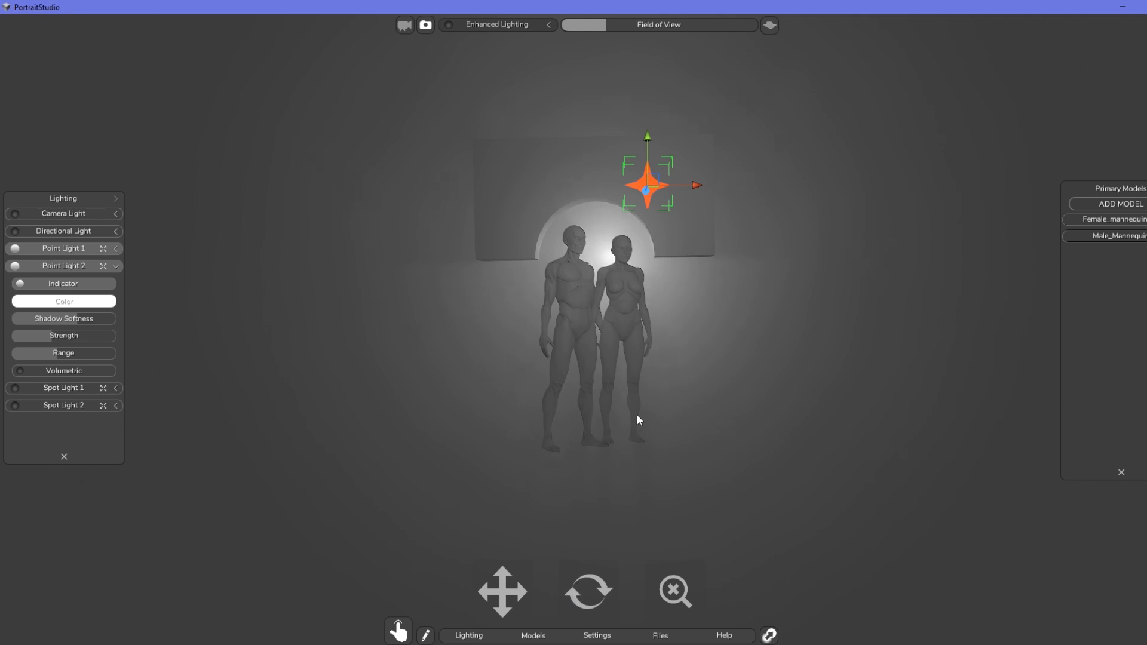
Select the female mannequin and show its joints
click(626, 302)
click(620, 316)
mouse_move(576, 320)
mouse_down()
mouse_move(658, 322)
mouse_move(608, 324)
mouse_move(579, 311)
mouse_up()
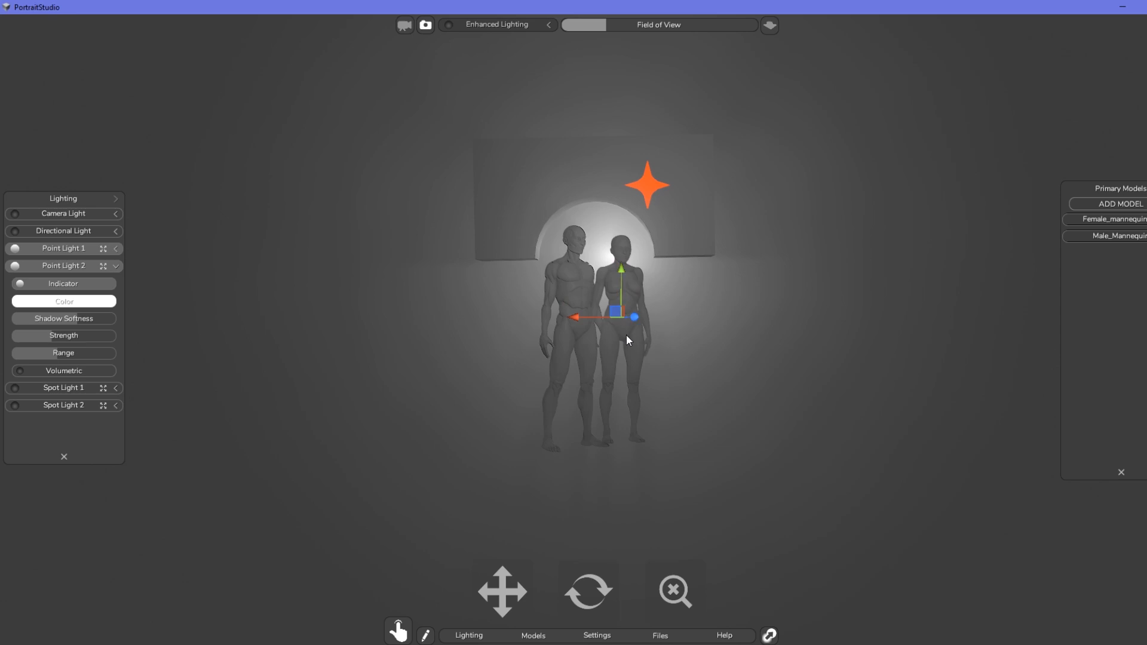
right_click(1135, 222)
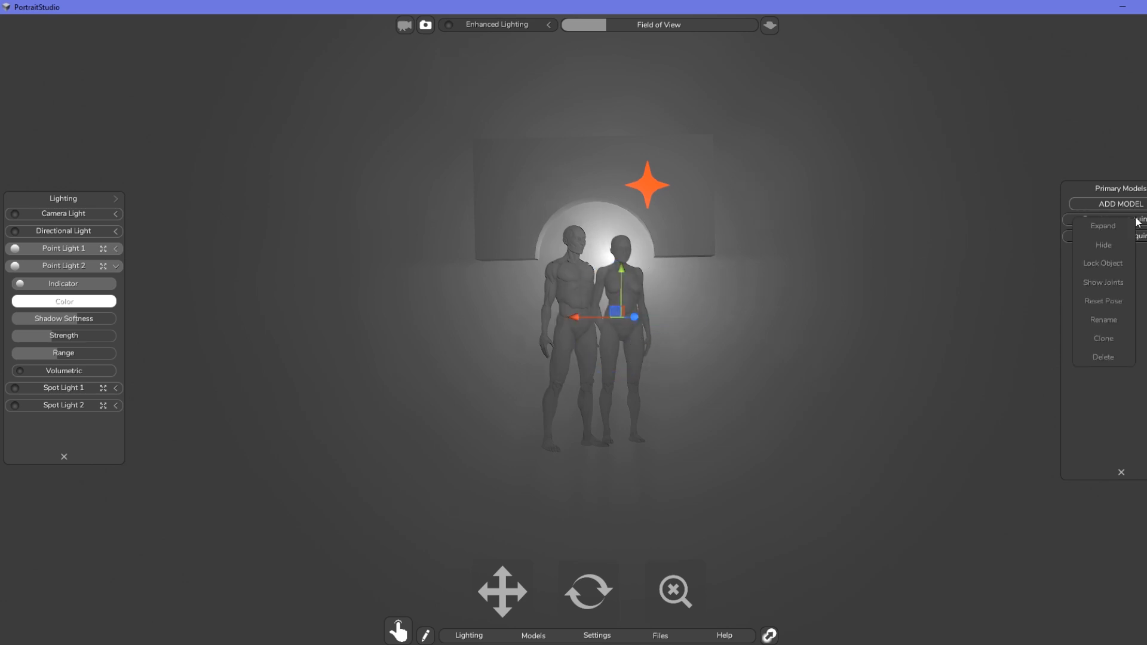
click(1112, 286)
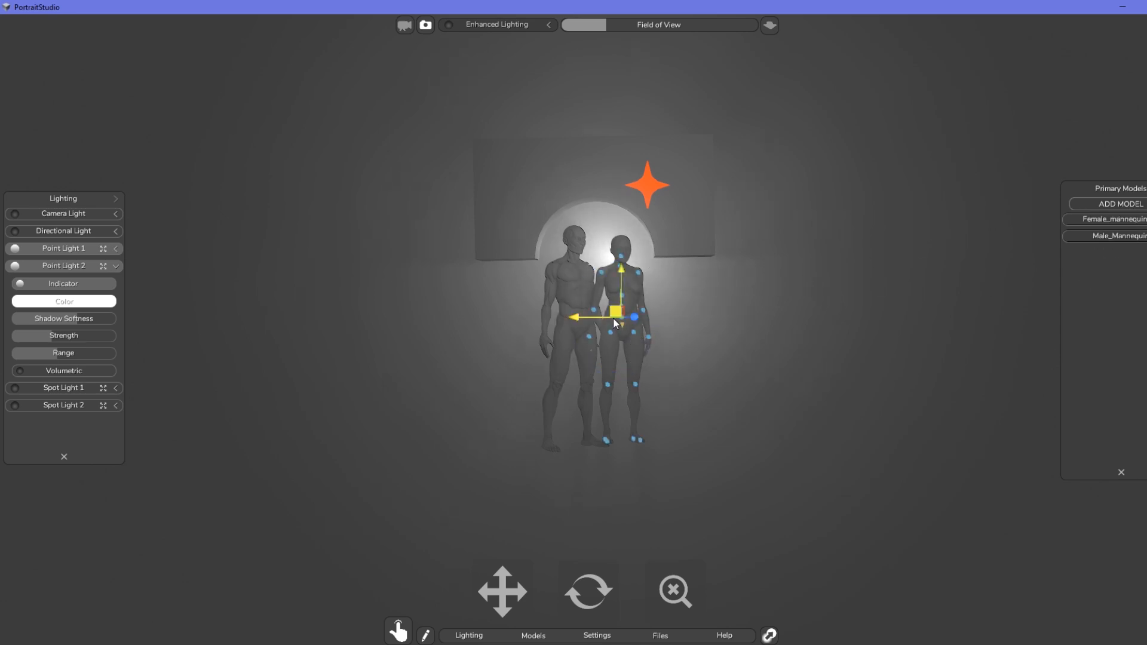
Move the female mannequin toward the camera, placing it in front of the male mannequin with its back turned to the arch light
drag(623, 322, 801, 306)
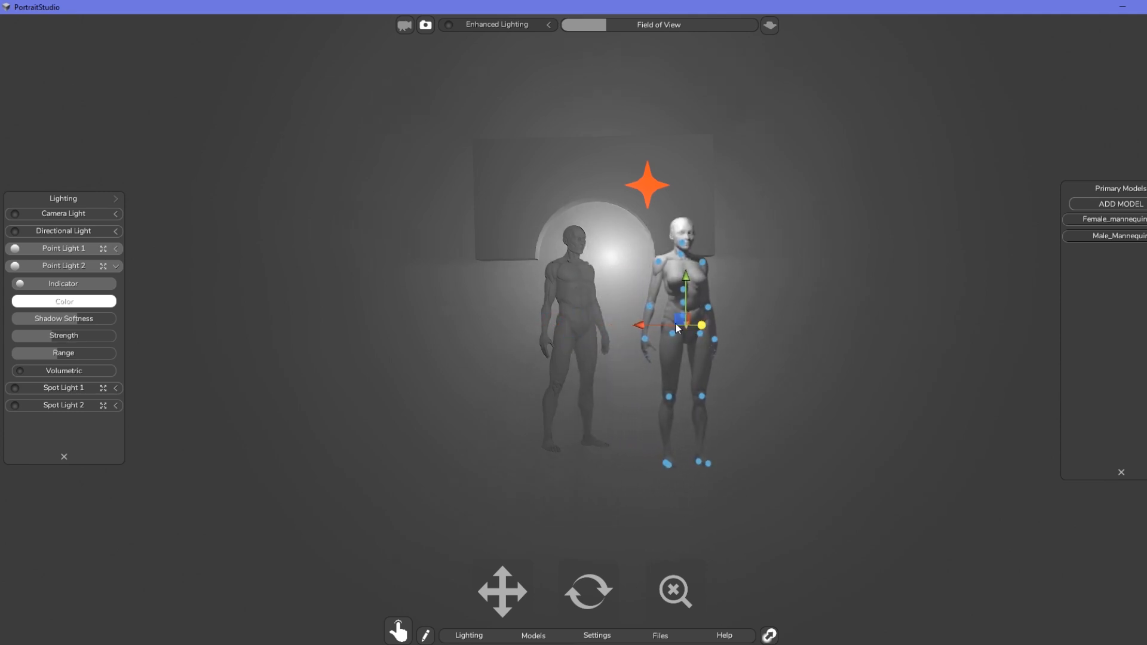
drag(640, 323, 540, 328)
drag(580, 593, 675, 596)
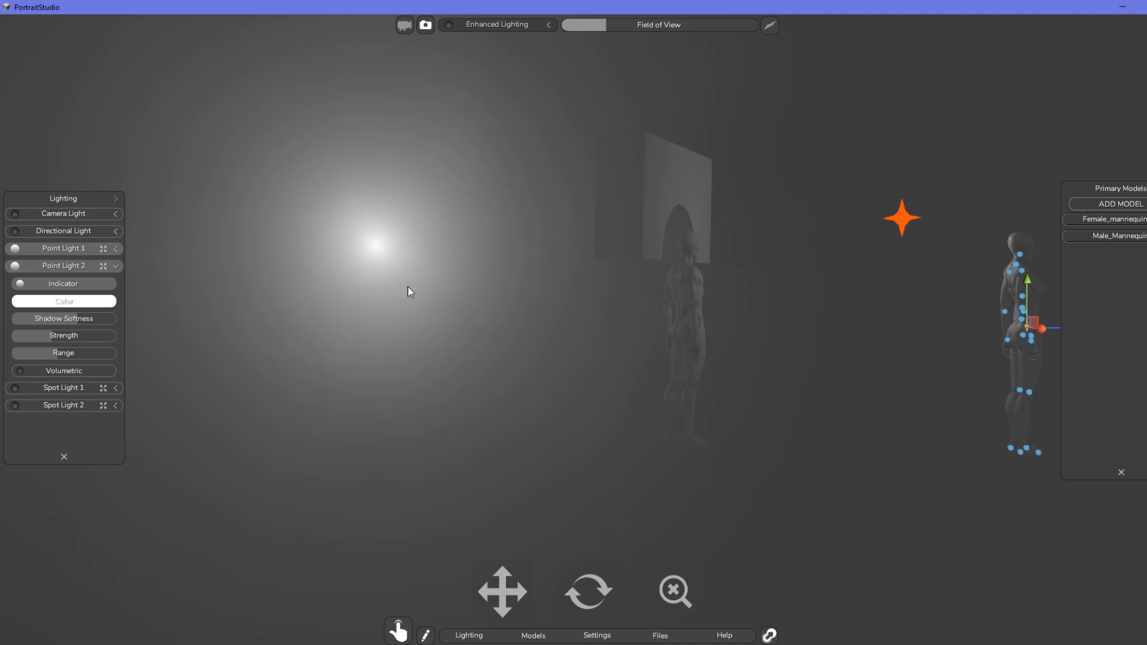
drag(607, 591, 504, 590)
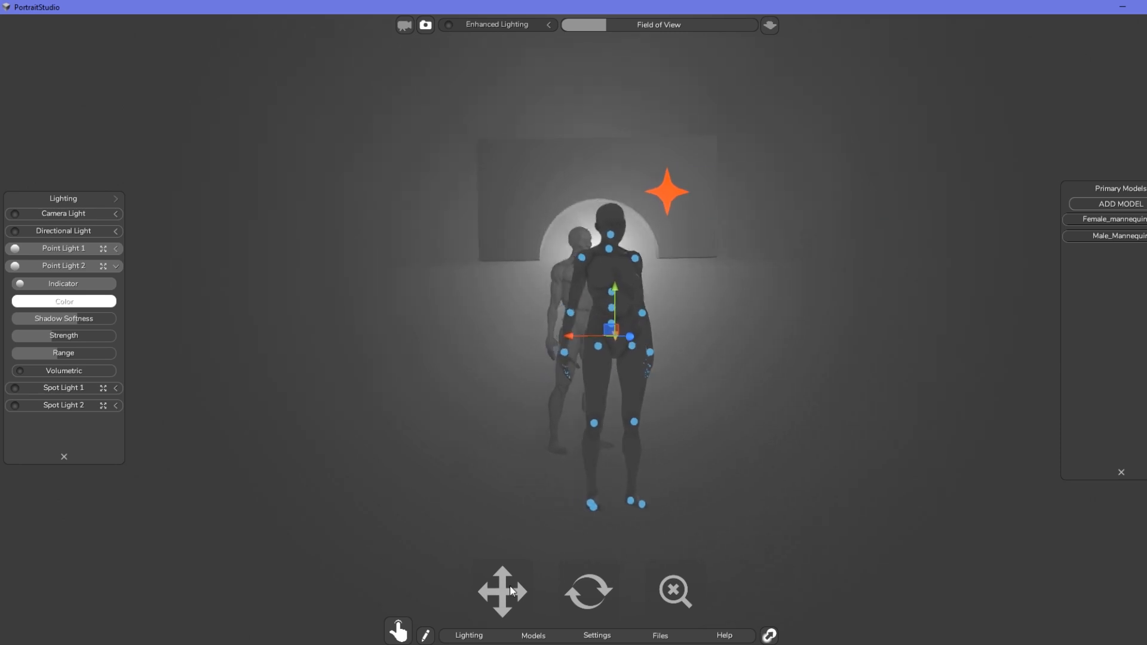
drag(513, 587, 518, 586)
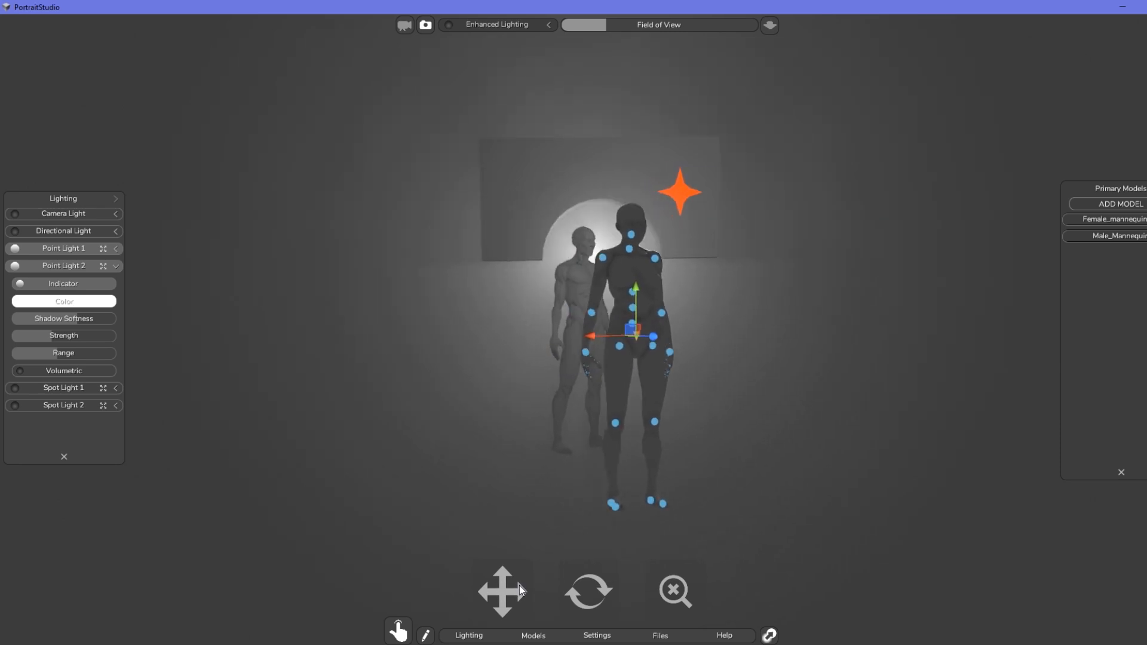
Select the arch block and move it toward the camera, closer to the mannequins
click(583, 174)
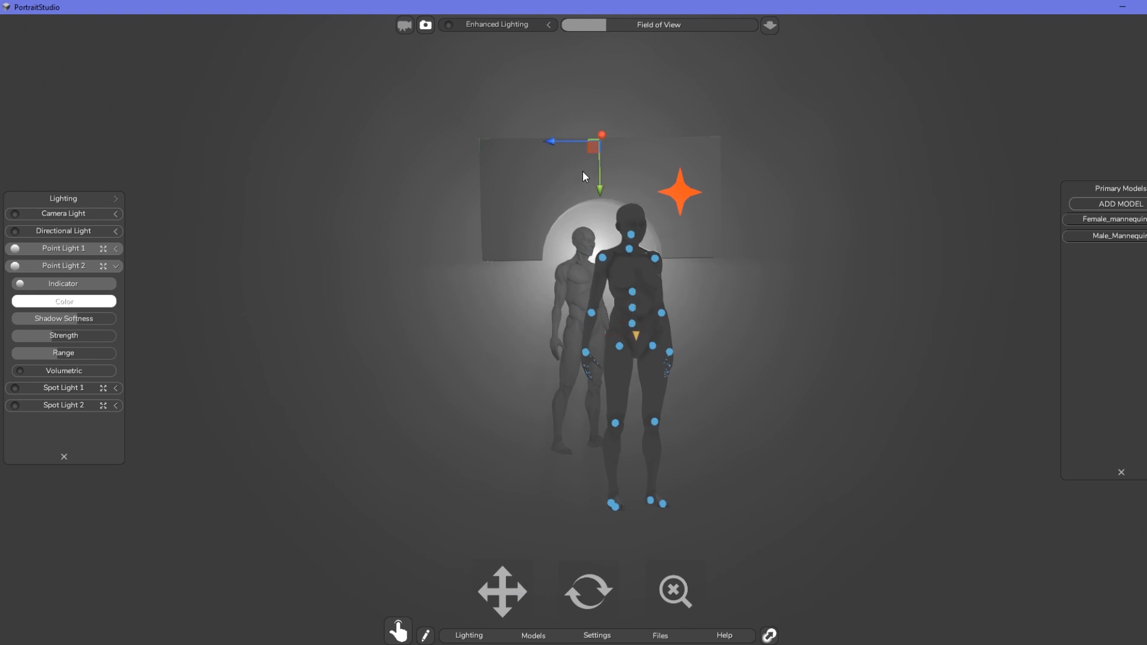
drag(602, 138, 815, 12)
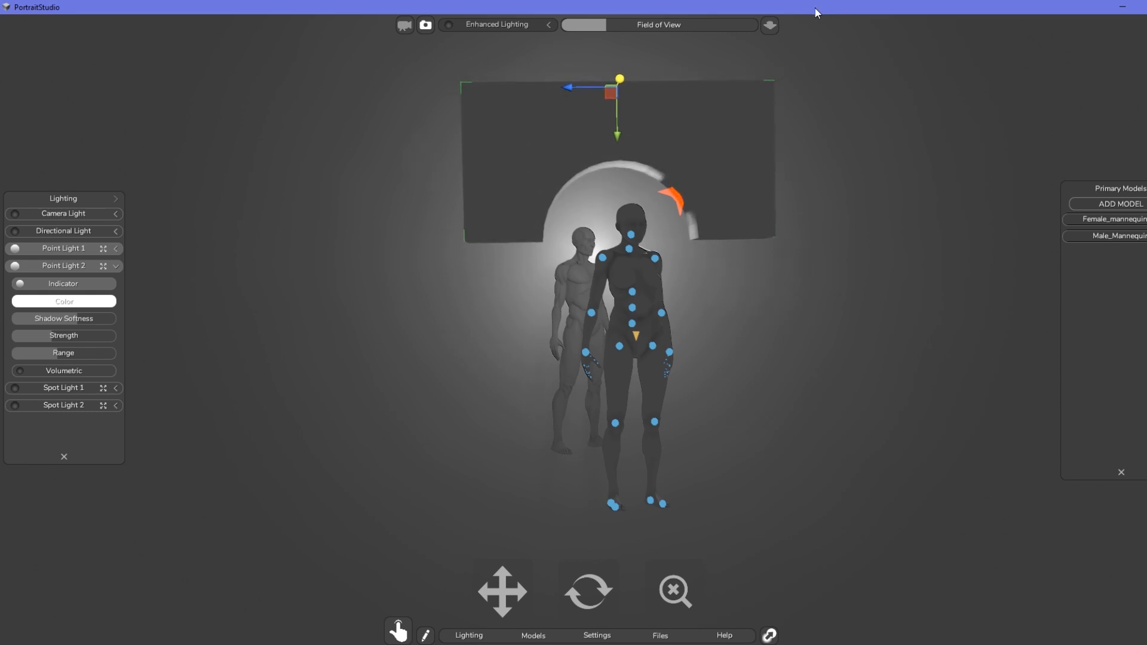
drag(593, 614, 593, 603)
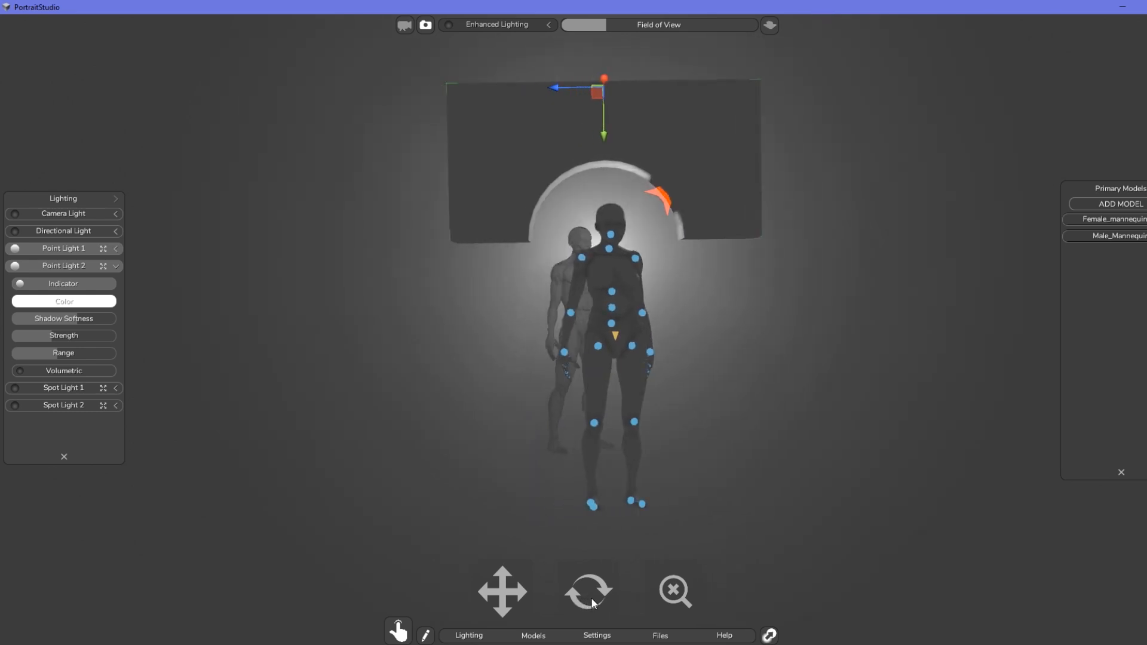
Raise Point Light 2 to the arch block's upper edge and bring it forward so it lights the mannequins from the front
click(667, 210)
click(668, 195)
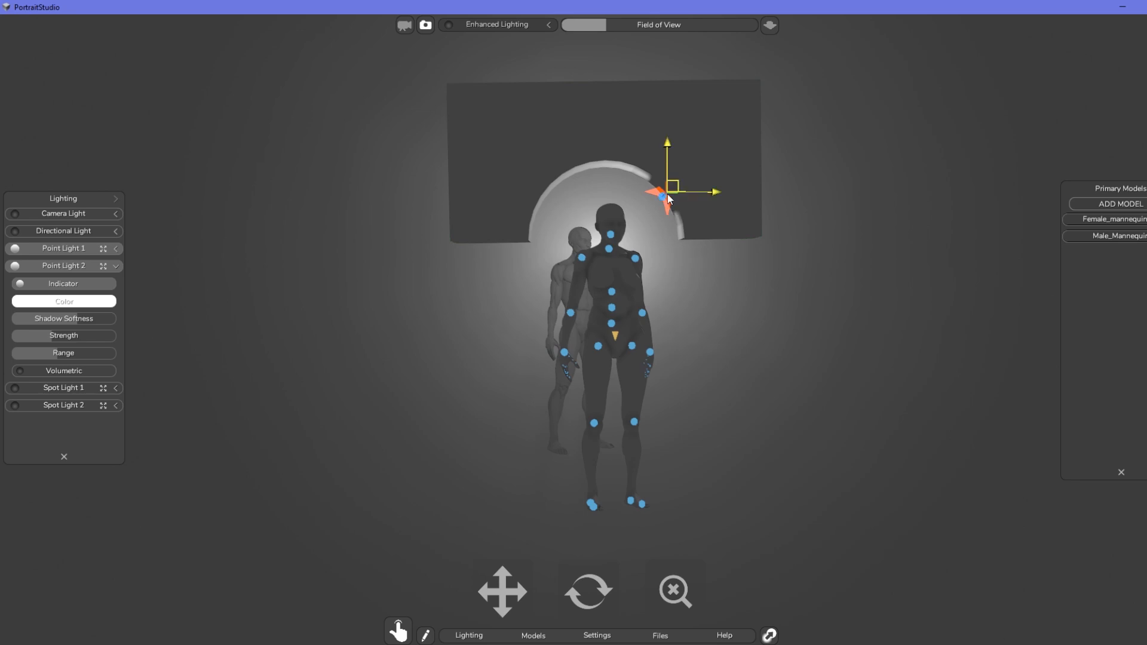
drag(680, 191, 690, 81)
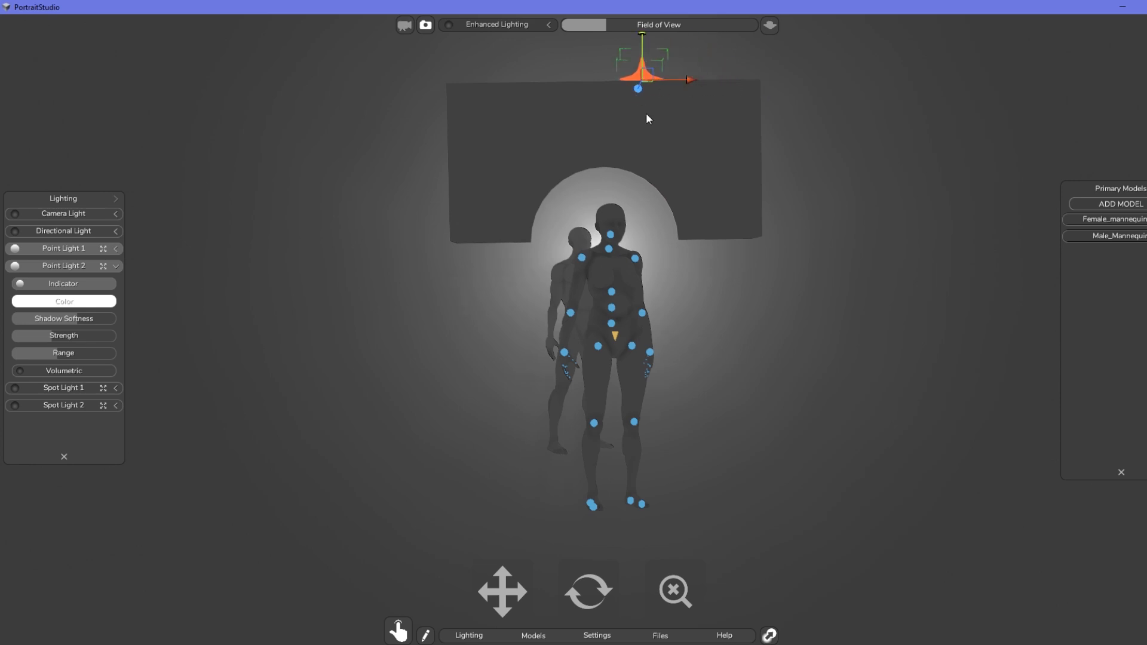
drag(572, 591, 635, 604)
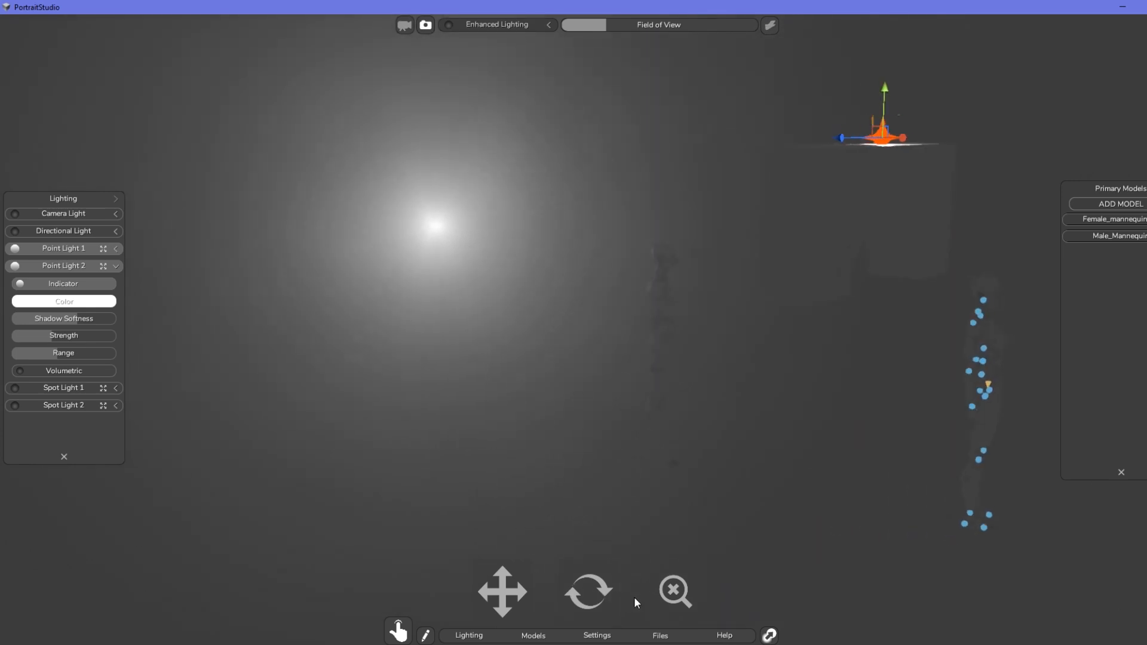
drag(844, 142, 1114, 138)
drag(585, 592, 528, 579)
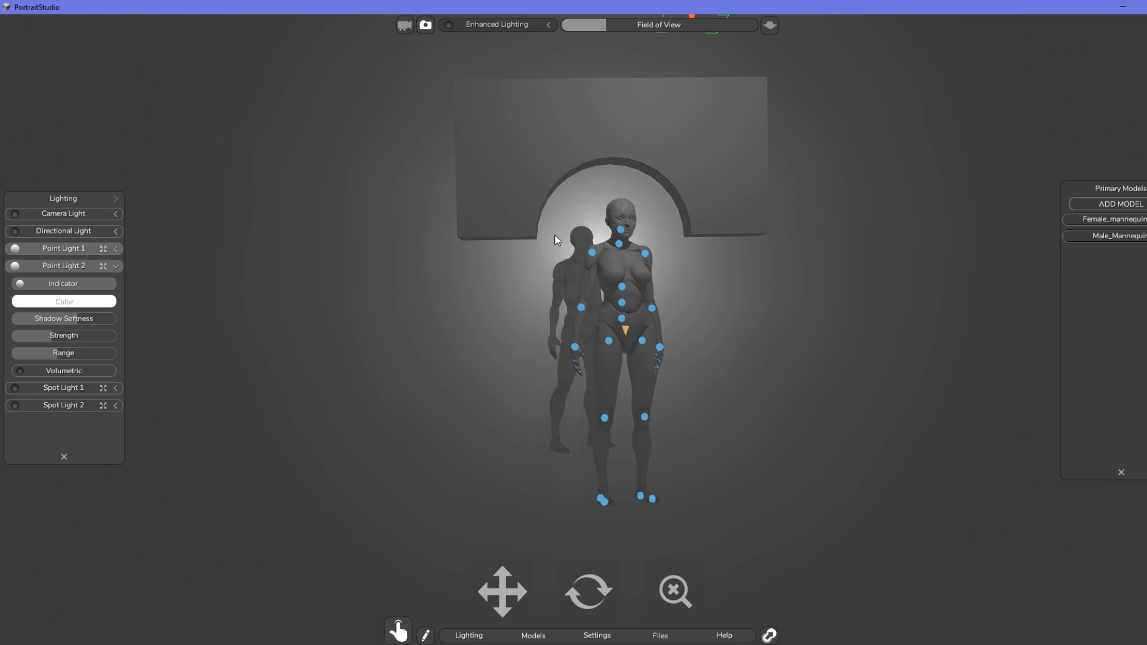
Switch to Photoshop and select every bright area of the arch opening around the couple with the Magic Wand
click(1122, 8)
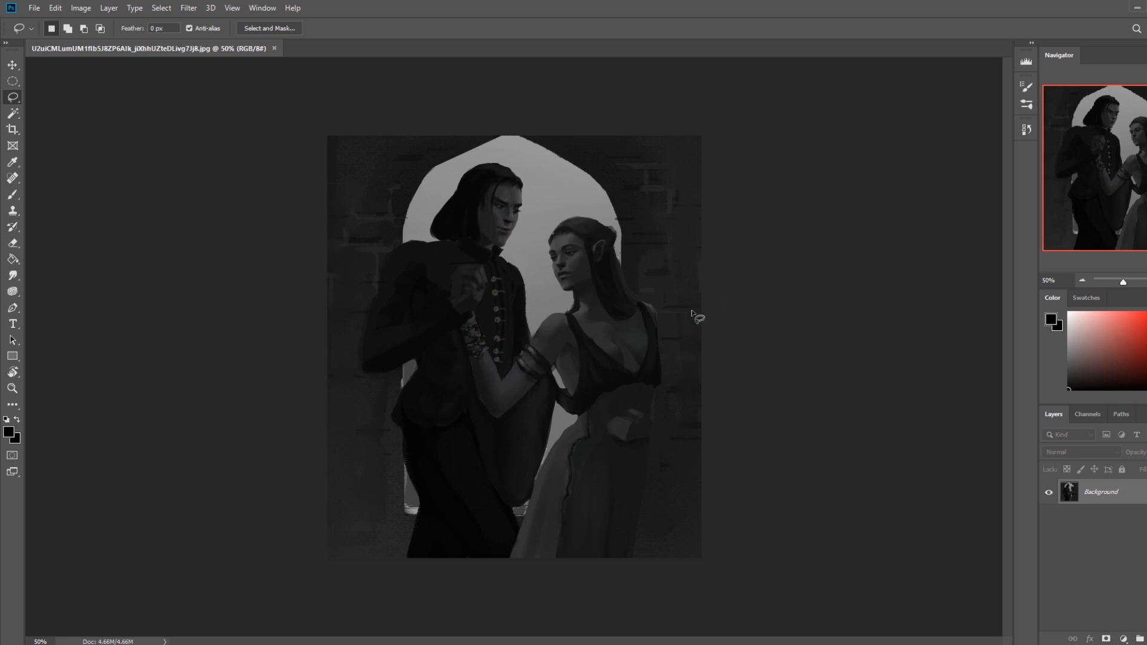
click(13, 113)
click(556, 209)
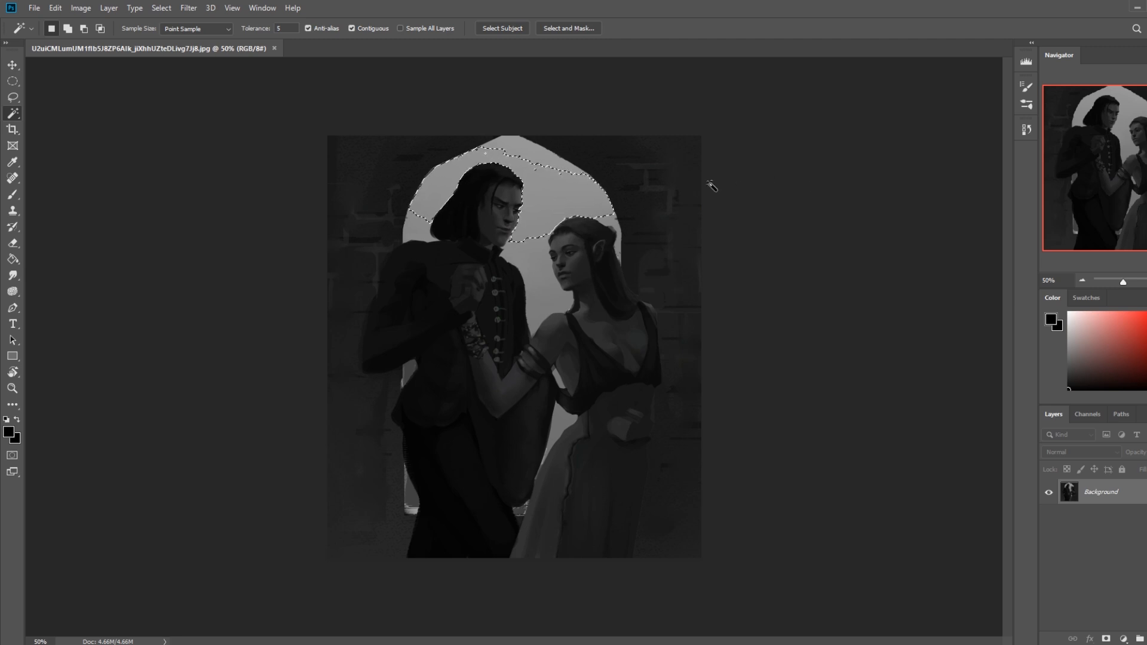
shift+click(545, 162)
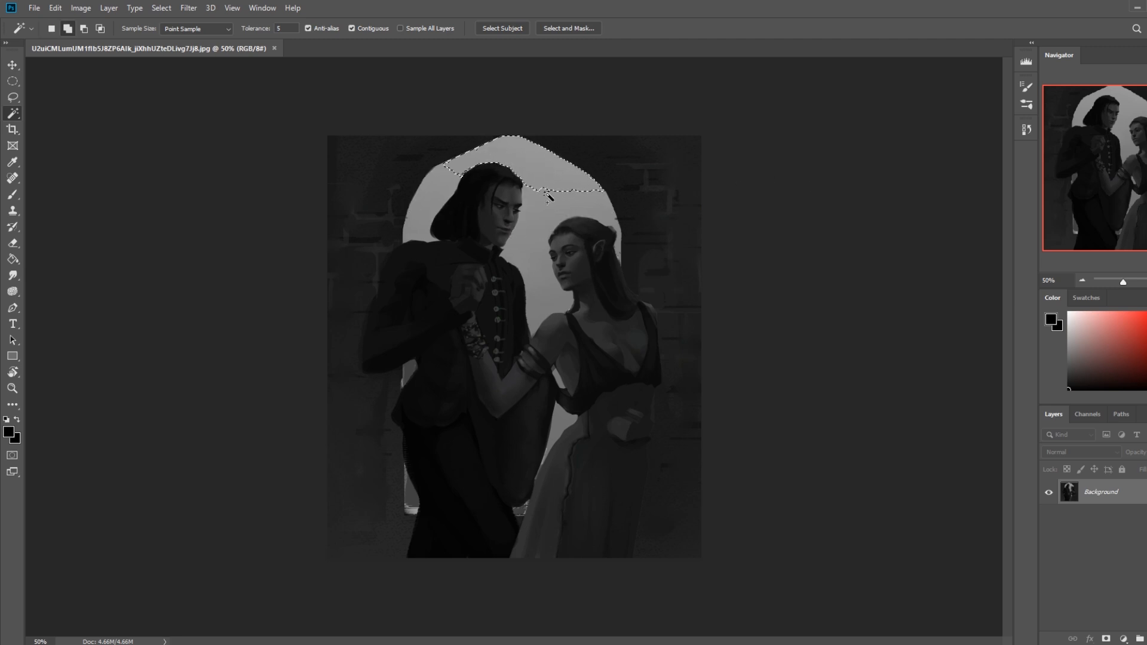
shift+click(538, 253)
shift+click(544, 305)
shift+click(409, 242)
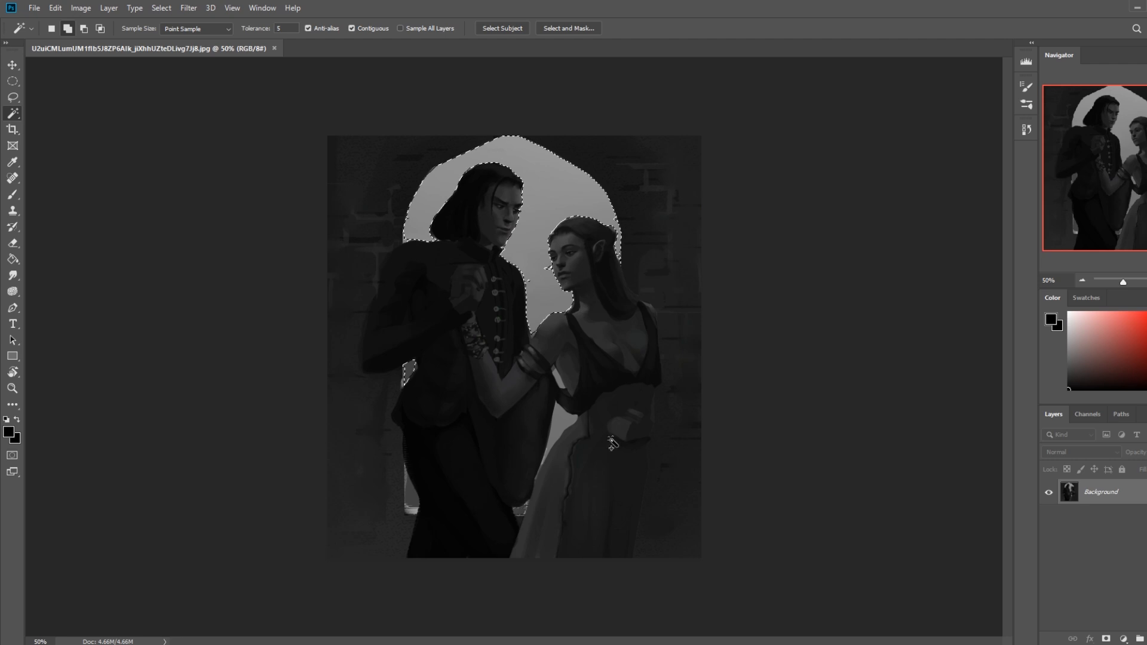
shift+click(560, 385)
shift+click(521, 511)
shift+click(419, 517)
Brighten the selected arch opening with Hue/Saturation at Lightness +67 and clear the selection
key(ctrl+d)
key(ctrl+u)
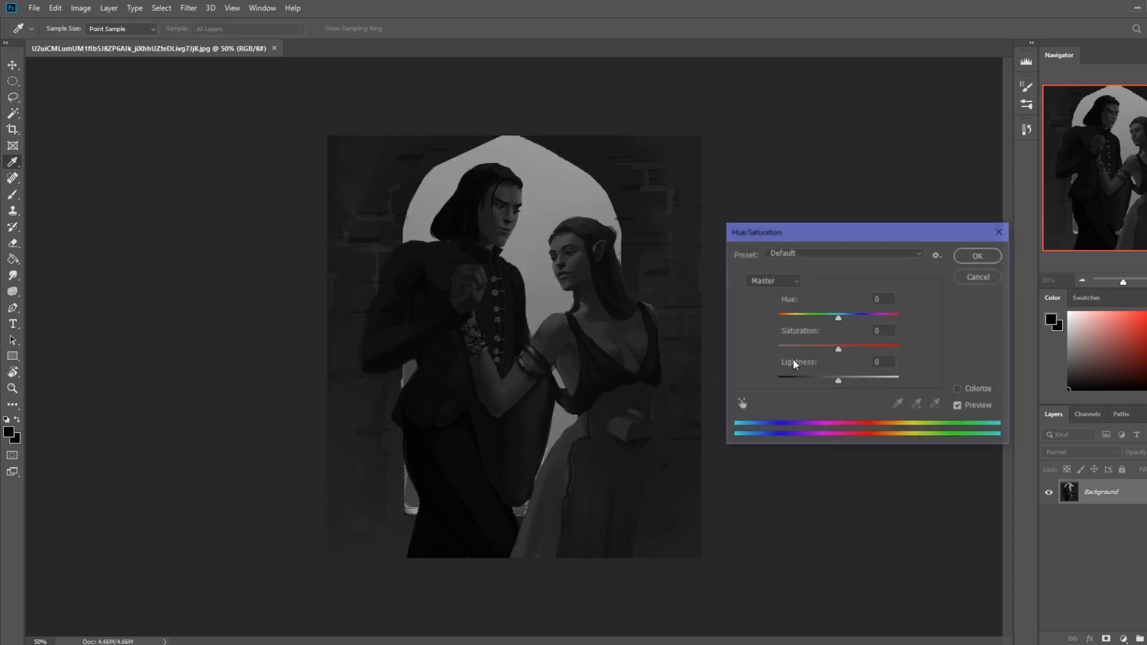
drag(838, 380, 881, 387)
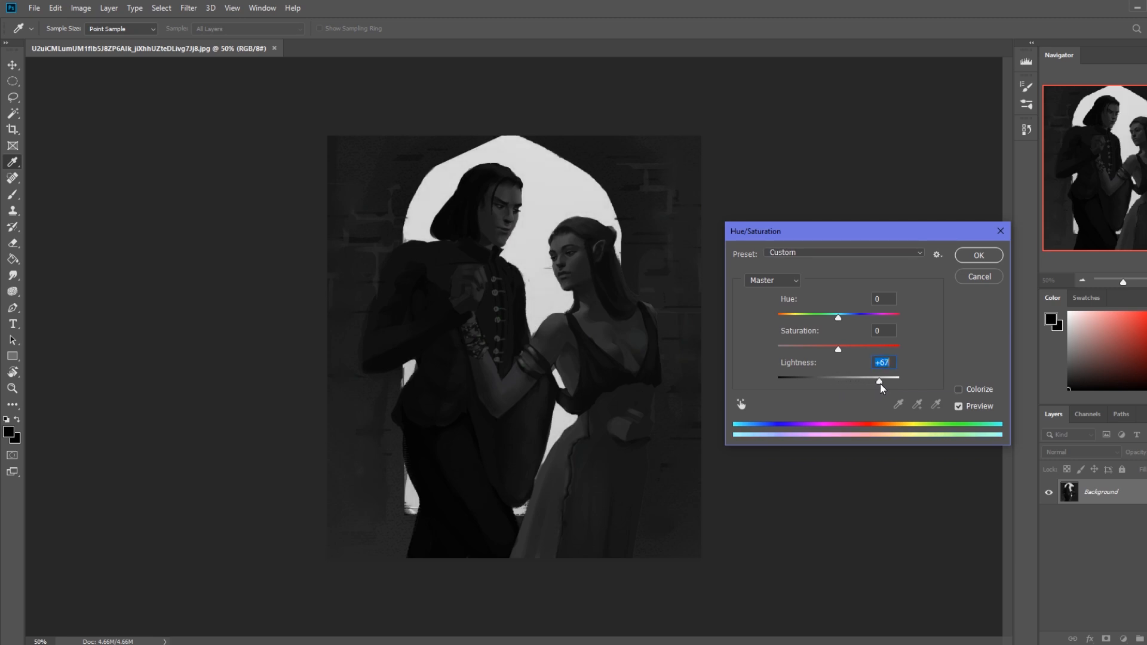
click(977, 256)
key(w)
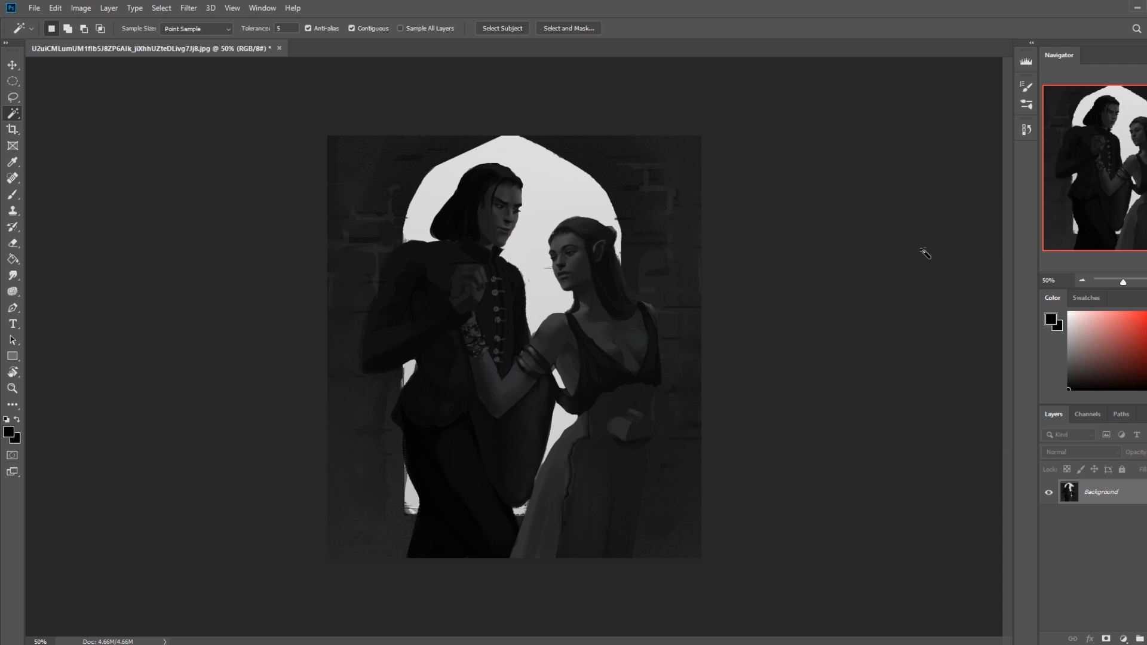
right_click(482, 281)
click(502, 276)
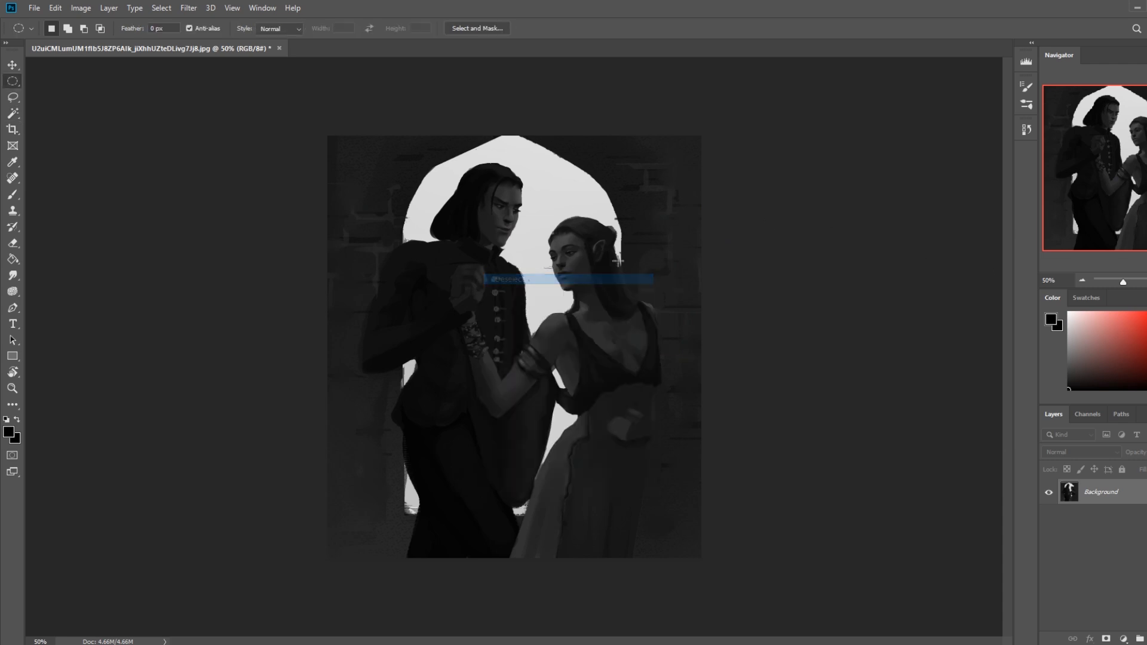
Choose a soft round brush, add a new layer above the painting and pick a very light grey colour
key(b)
right_click(609, 241)
click(637, 552)
click(847, 161)
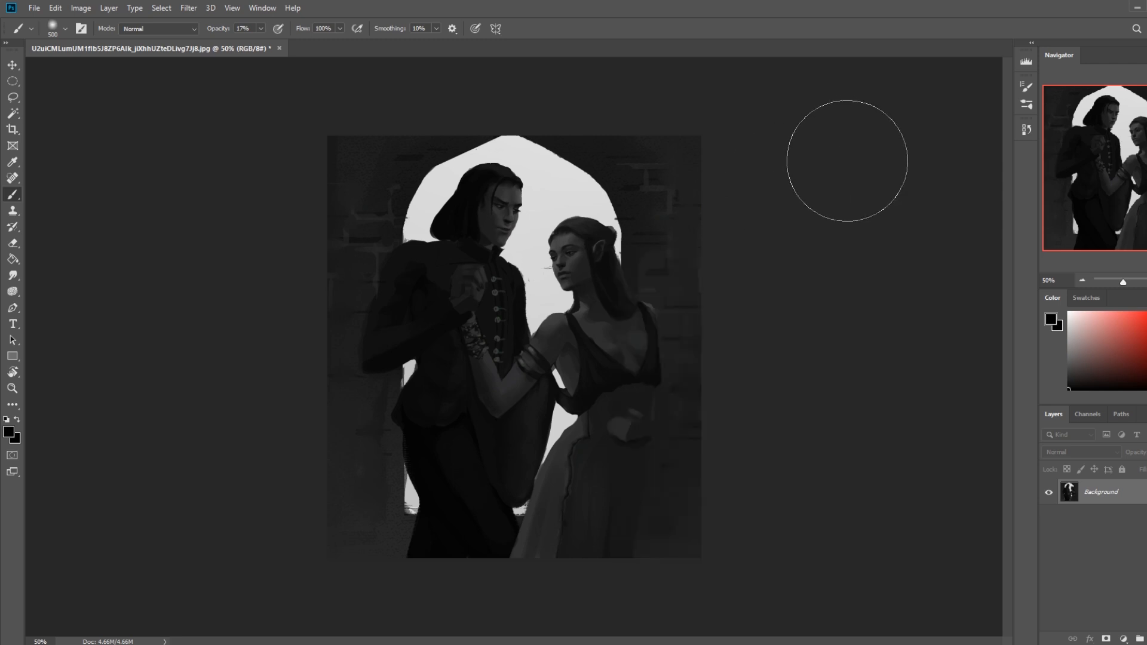
key(ctrl+shift+alt+n)
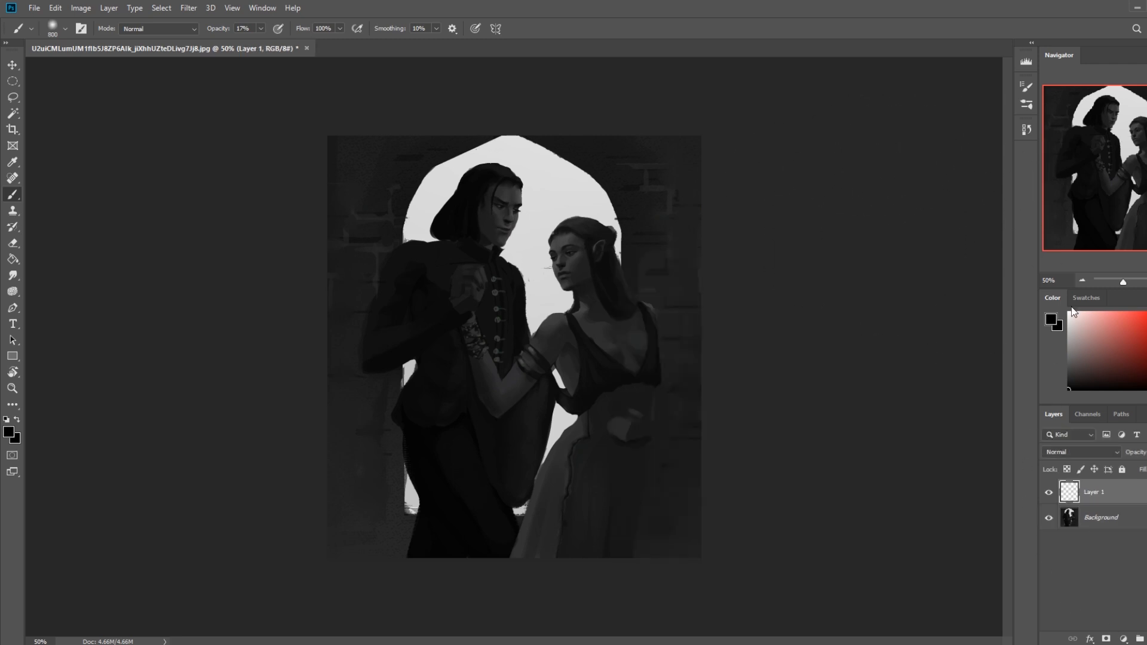
click(1069, 322)
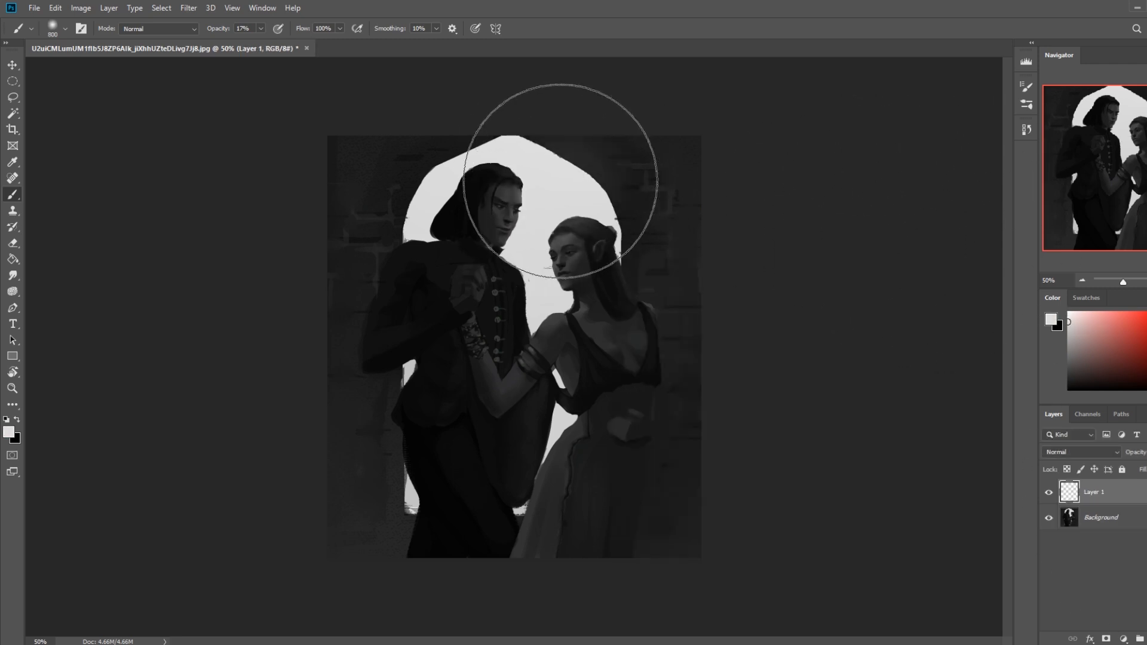
Paint a soft glow over the arch's upper edge and between the couple, varying the brush size from 800 down to 125
drag(558, 179, 564, 183)
key(bracketleft)
key(bracketleft)
key(bracketleft)
key(bracketleft)
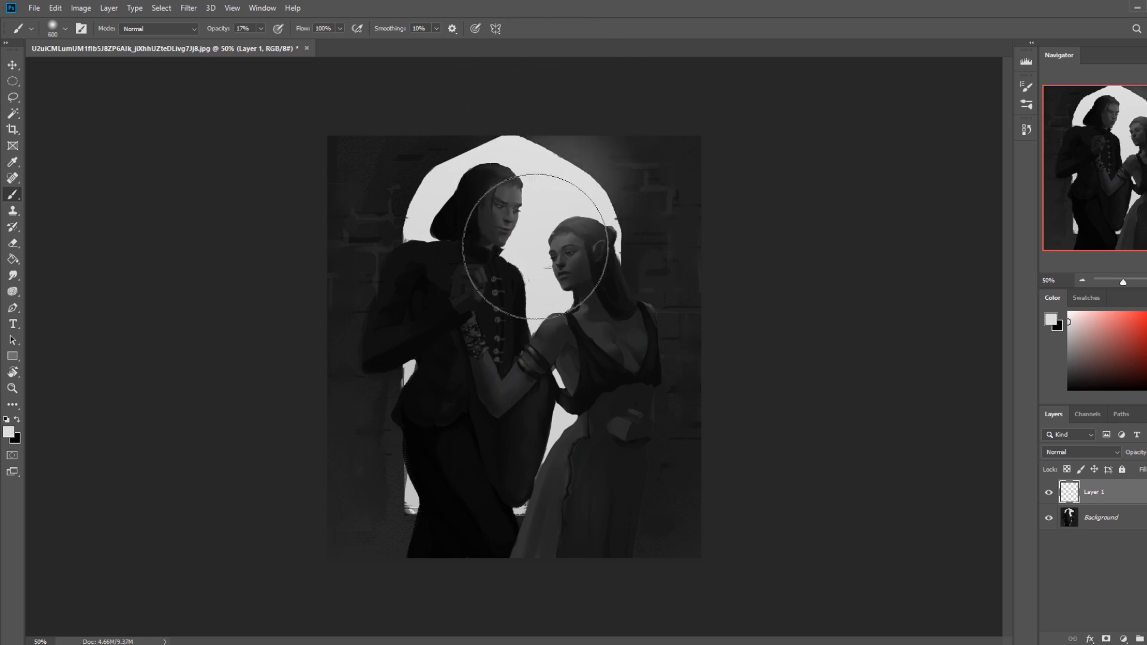
key(bracketleft)
key(bracketleft)
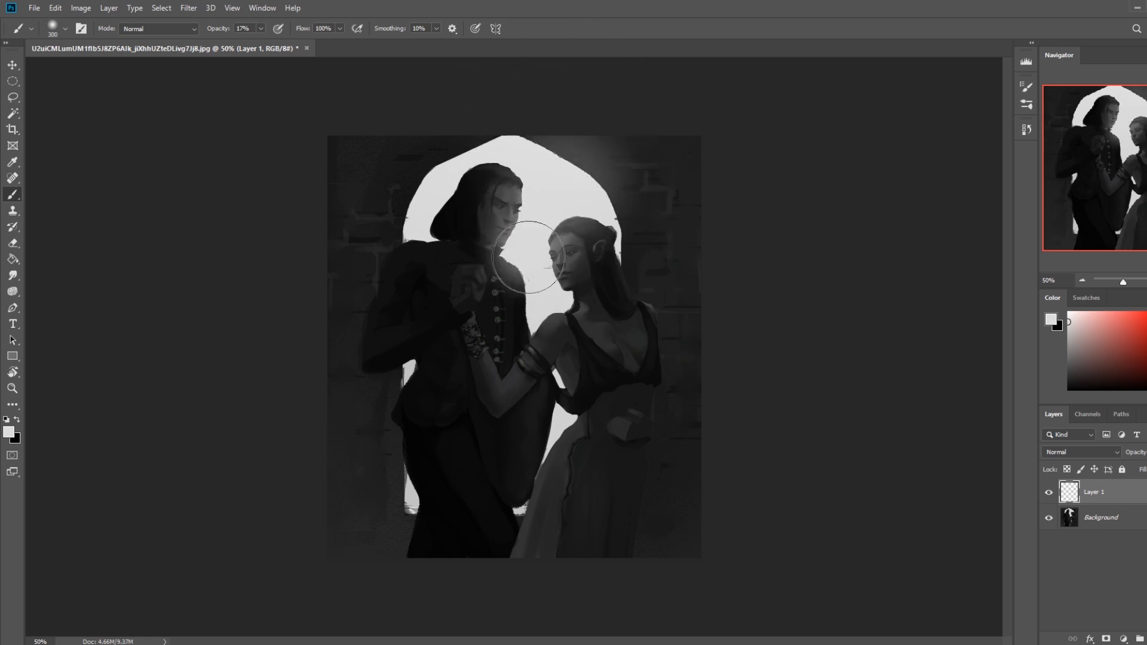
key(bracketleft)
key(bracketleft)
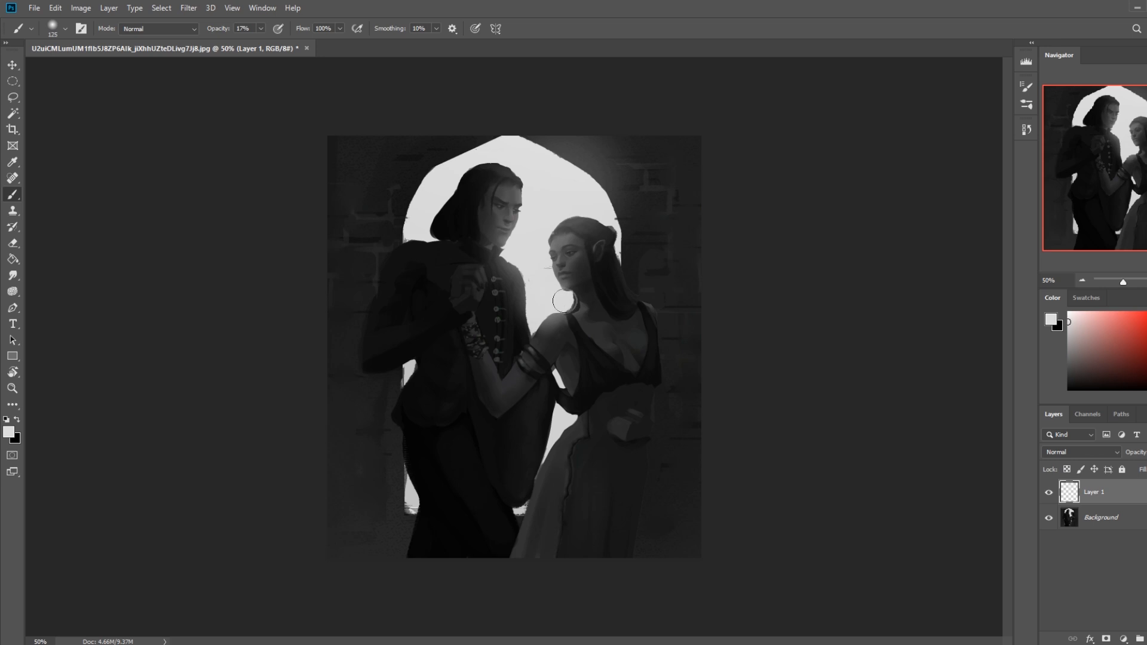
key(bracketright)
key(bracketright)
key(bracketright)
key(bracketright)
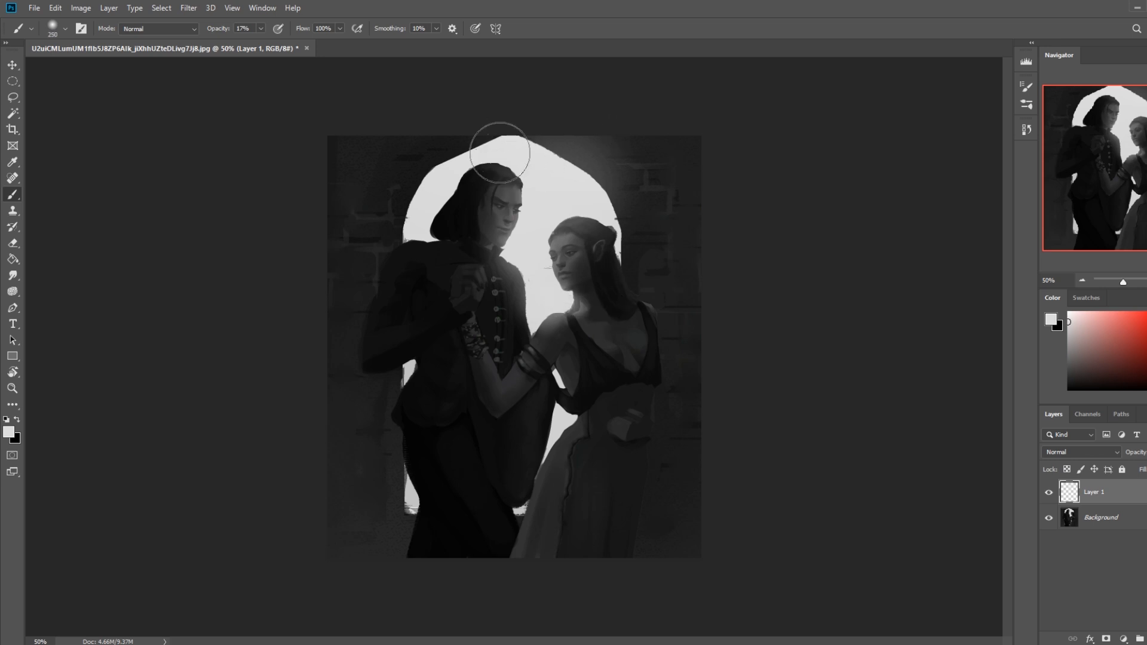
Set the glow layer's Lightness to +100 with Hue/Saturation
key(ctrl+u)
drag(840, 382, 1009, 383)
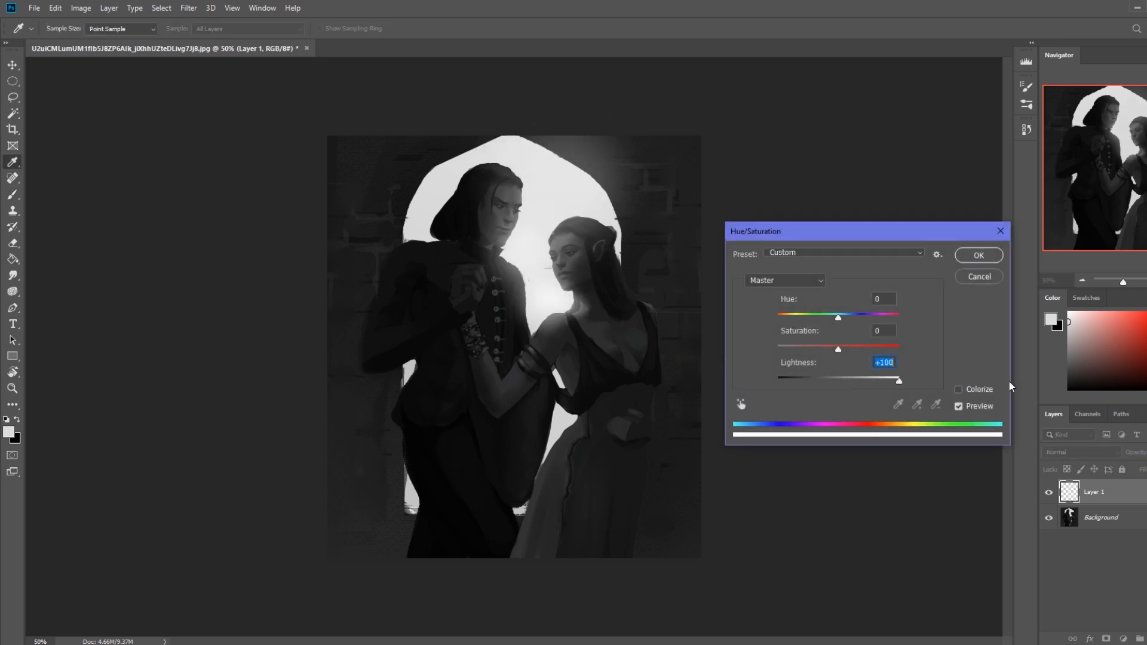
click(978, 255)
Select all the bright parts of the arch opening on the Background layer with the Magic Wand
click(1104, 527)
click(12, 113)
click(559, 256)
shift+click(545, 298)
shift+click(416, 369)
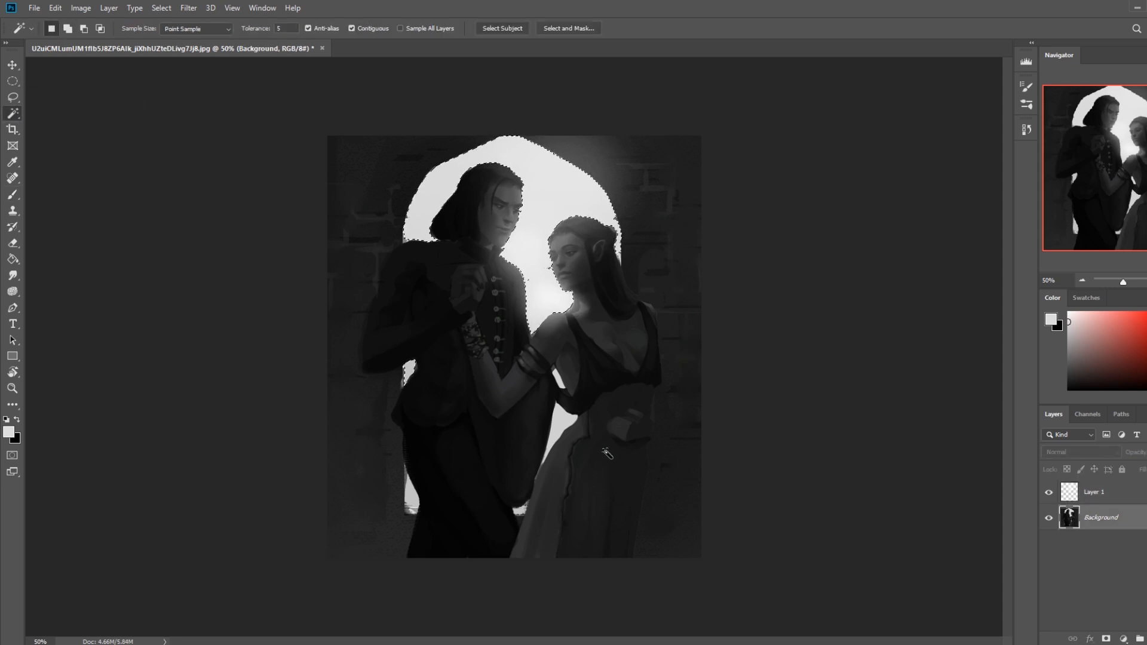
shift+click(558, 418)
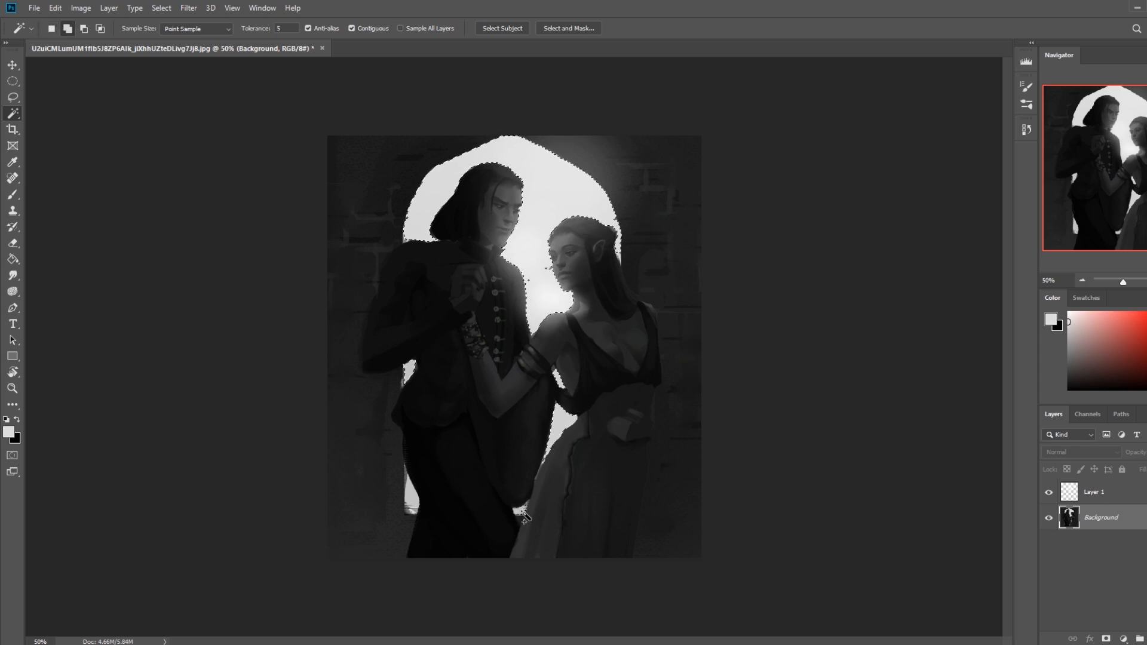
shift+click(414, 500)
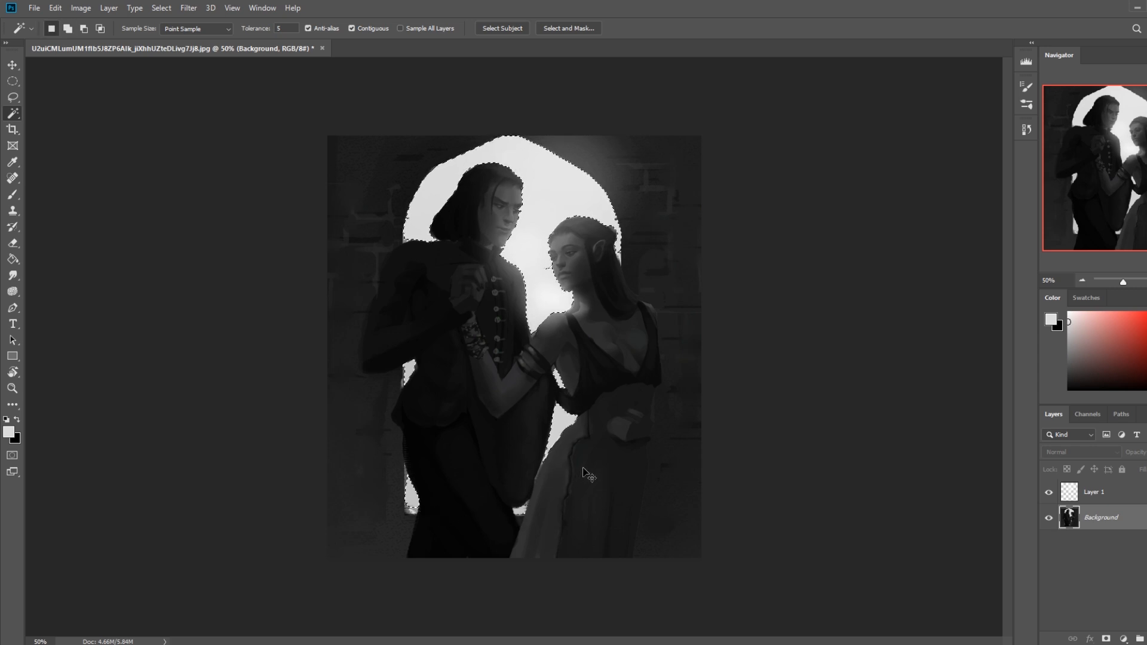
Brighten the selected opening with Hue/Saturation at Lightness +34, return to the glow layer and clear the selection
key(ctrl+u)
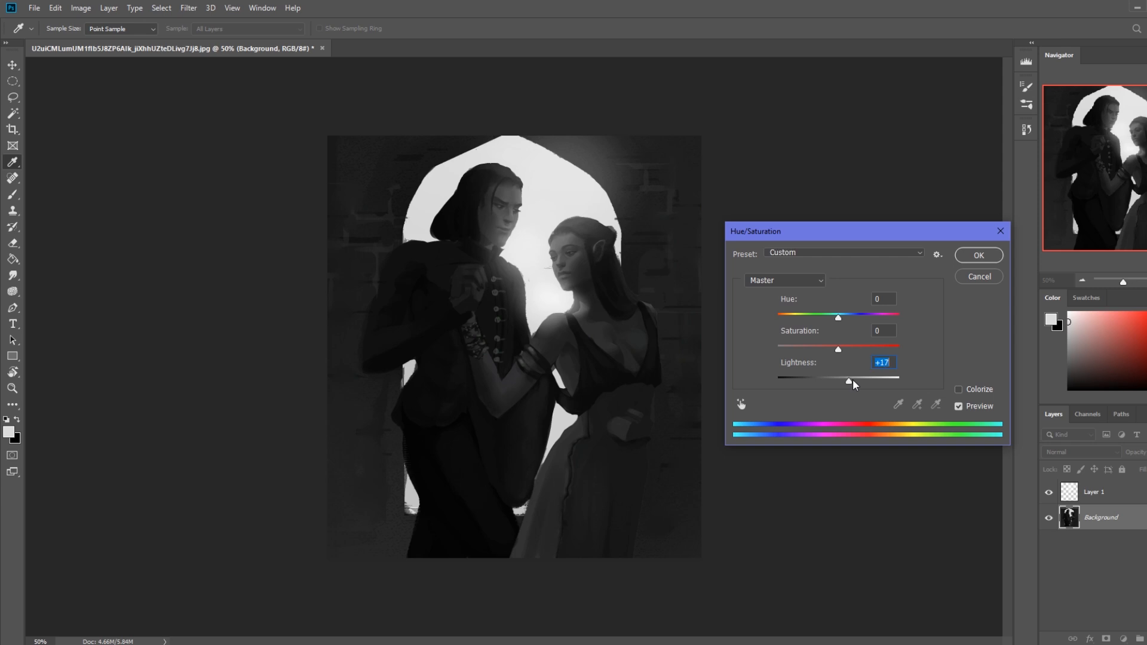
drag(853, 385, 864, 385)
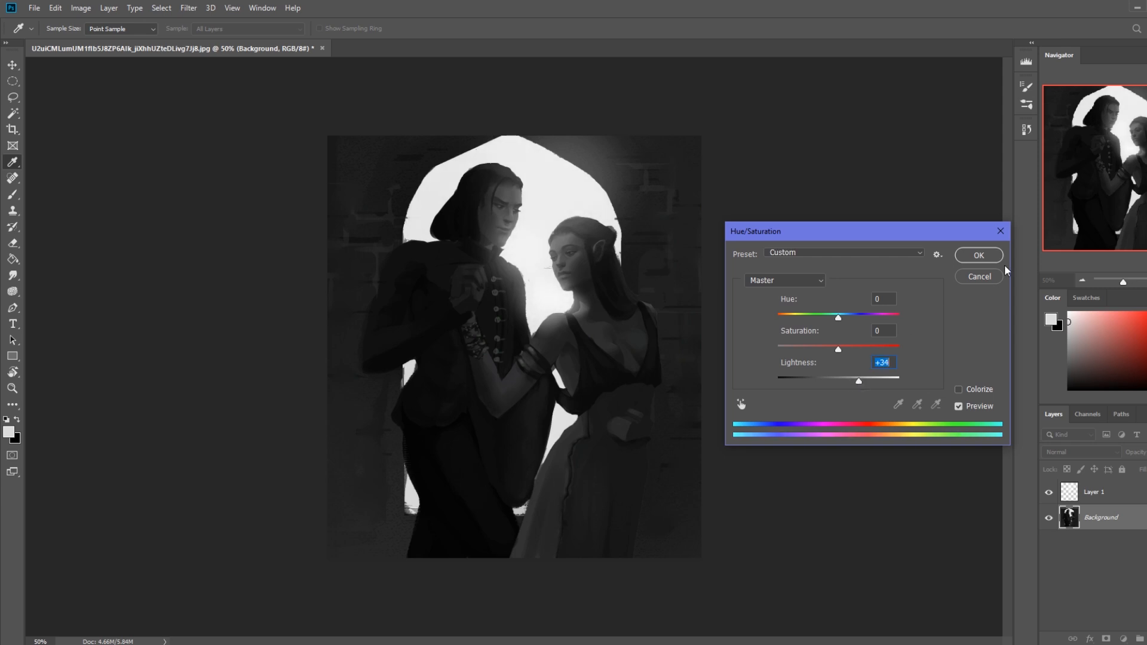
click(989, 258)
key(b)
click(1105, 492)
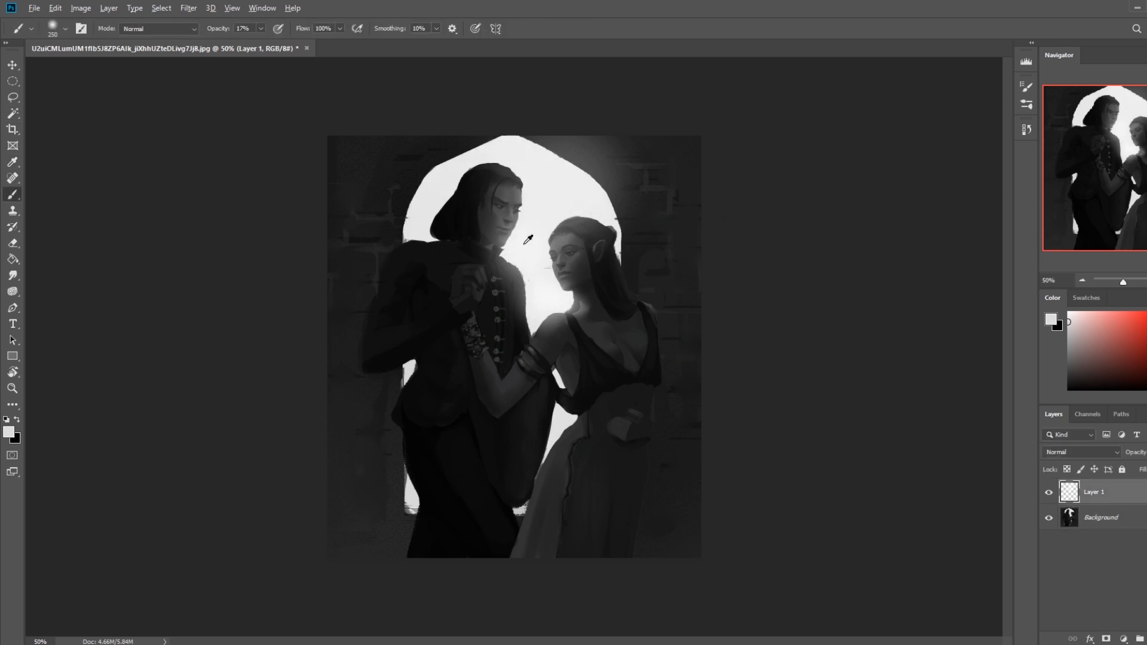
mouse_move(410, 345)
mouse_down()
mouse_move(410, 366)
mouse_move(483, 331)
mouse_up()
key(l)
right_click(548, 272)
click(574, 279)
Try to paint a white glow over the bright gap beneath the man's elbow at 17% opacity, reducing the brush to 150
key(b)
drag(412, 369, 411, 367)
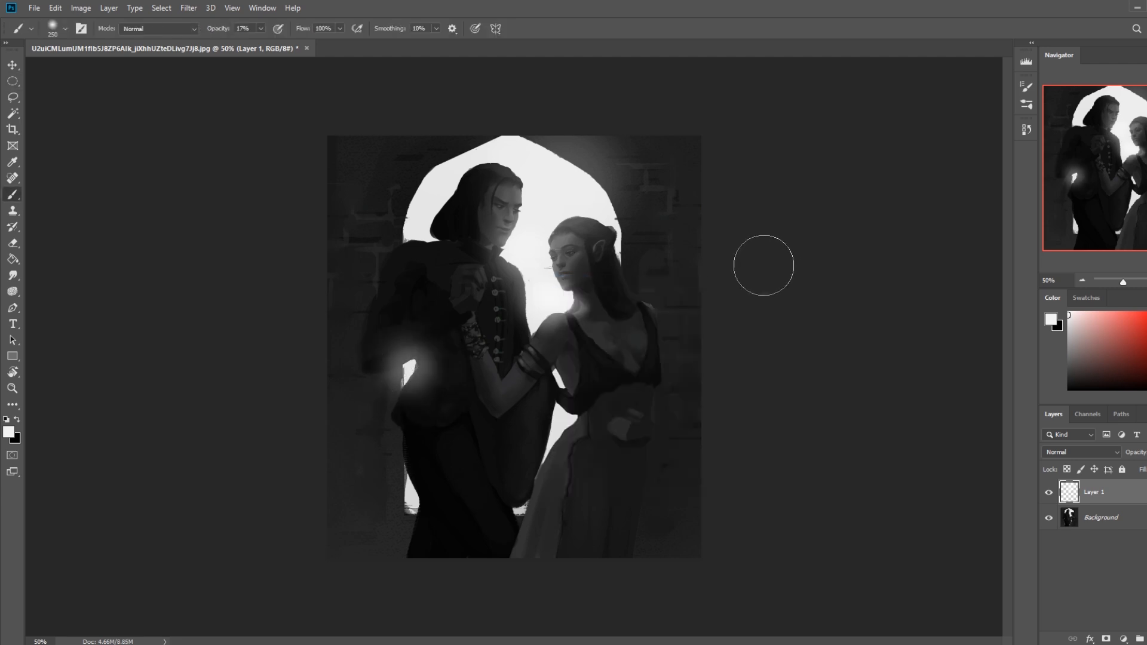
key(ctrl+z)
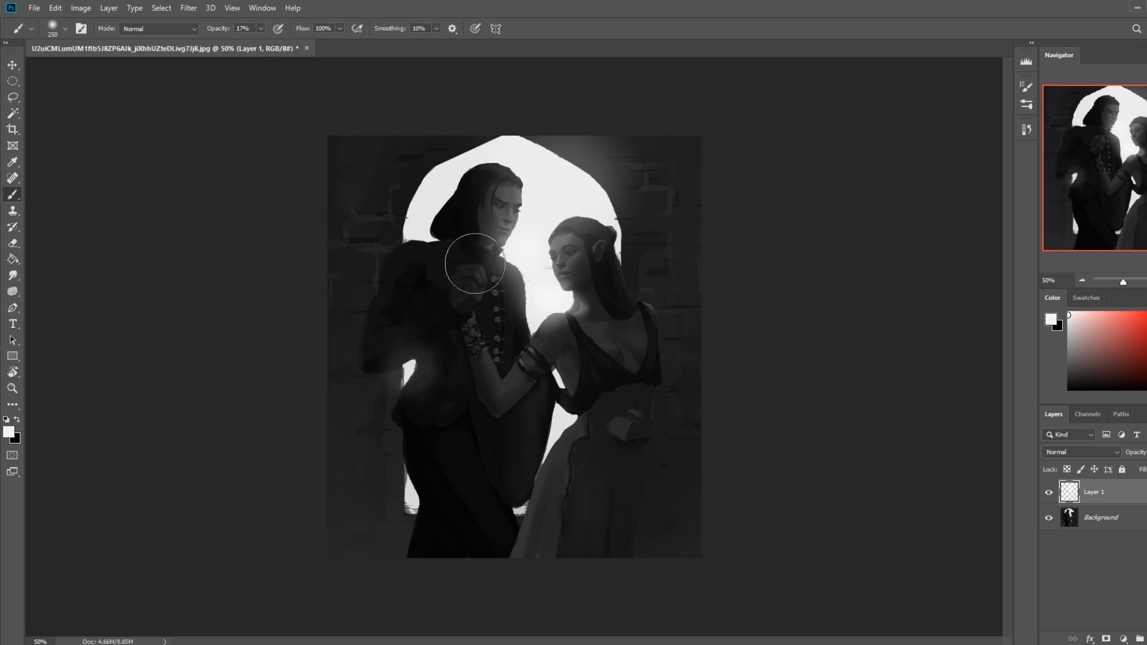
key(bracketleft)
key(bracketleft)
key(bracketleft)
key(ctrl+z)
click(412, 367)
Lower the brush opacity to 8% and paint a faint white glow around the elbow gap and arch edge, enlarging the brush to 400
click(260, 29)
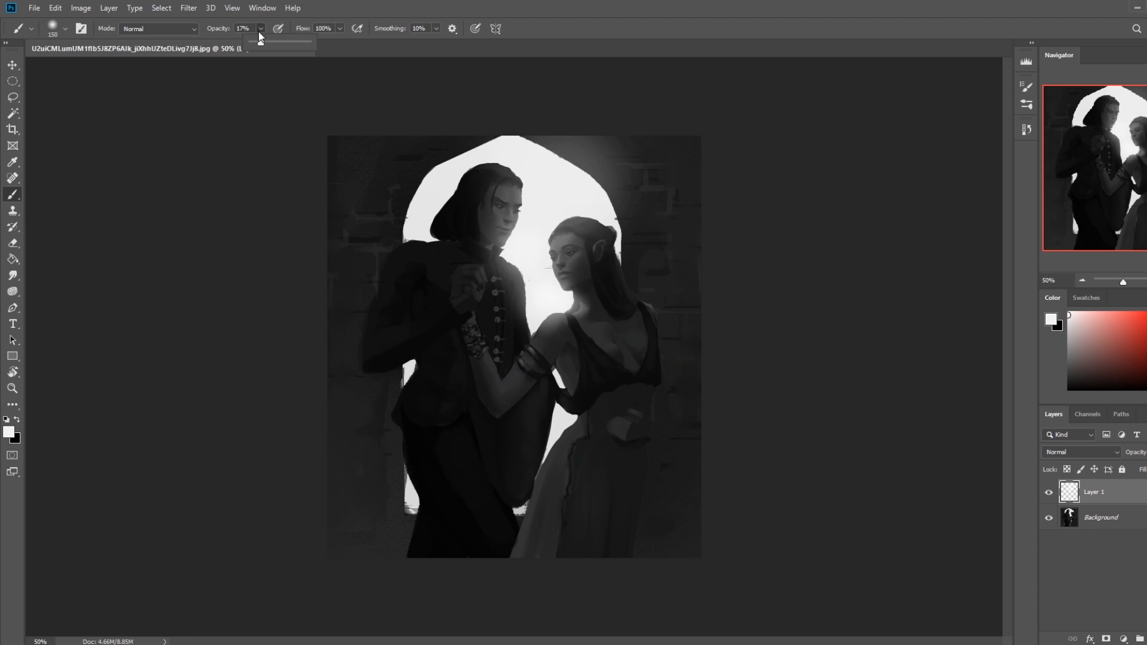
click(397, 363)
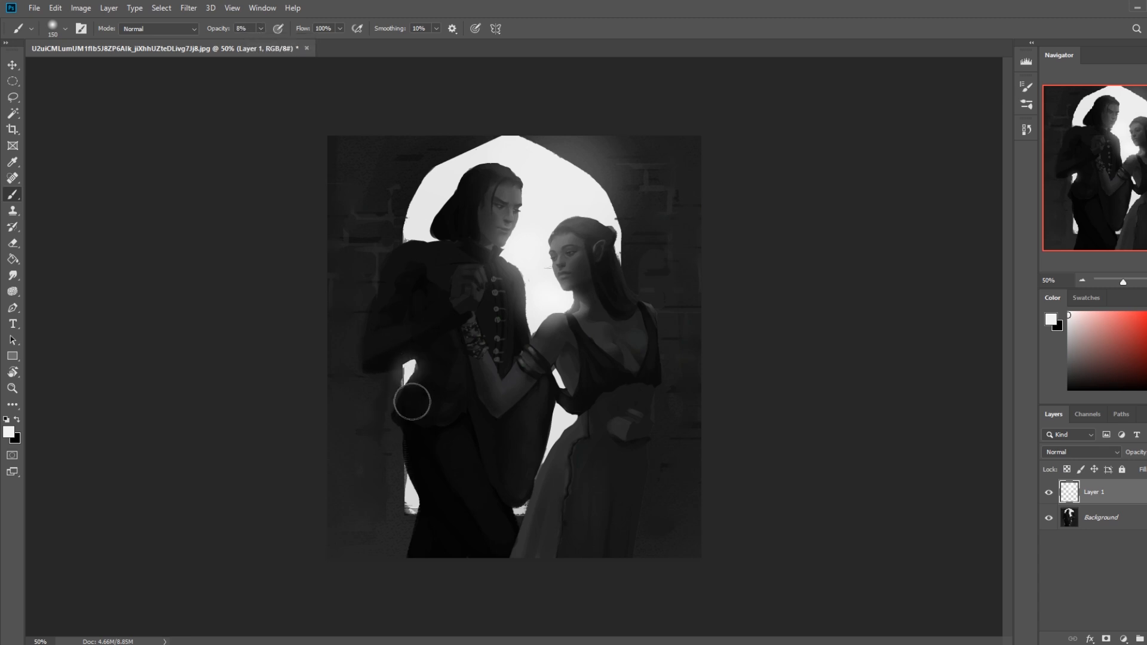
key(bracketright)
key(bracketright)
key(bracketright)
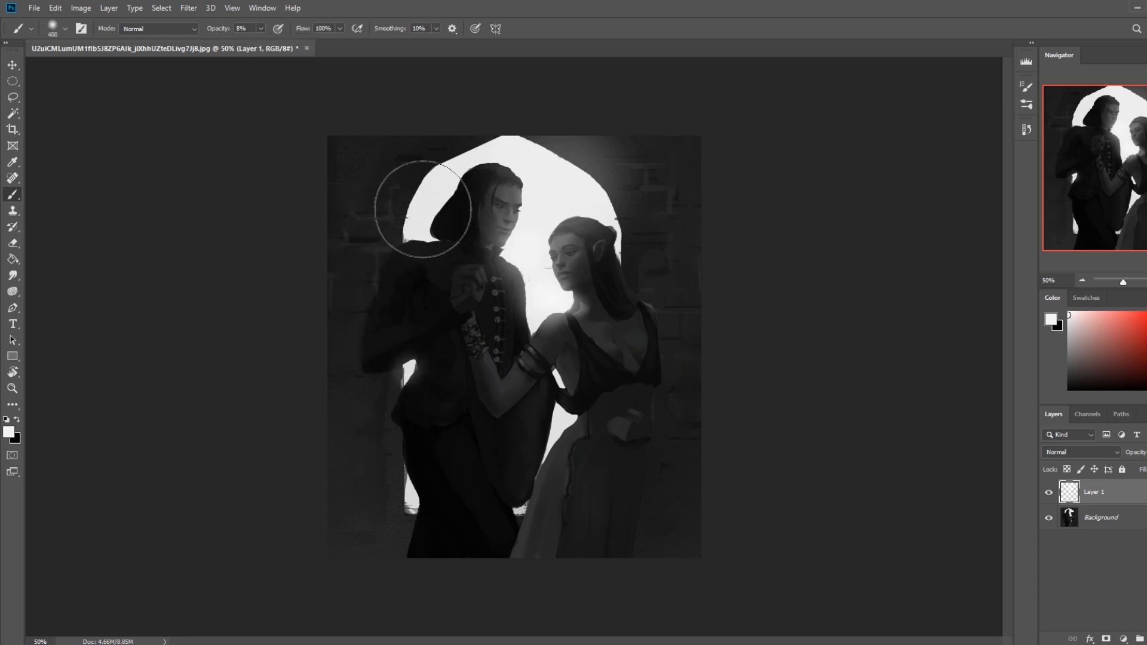
key(bracketleft)
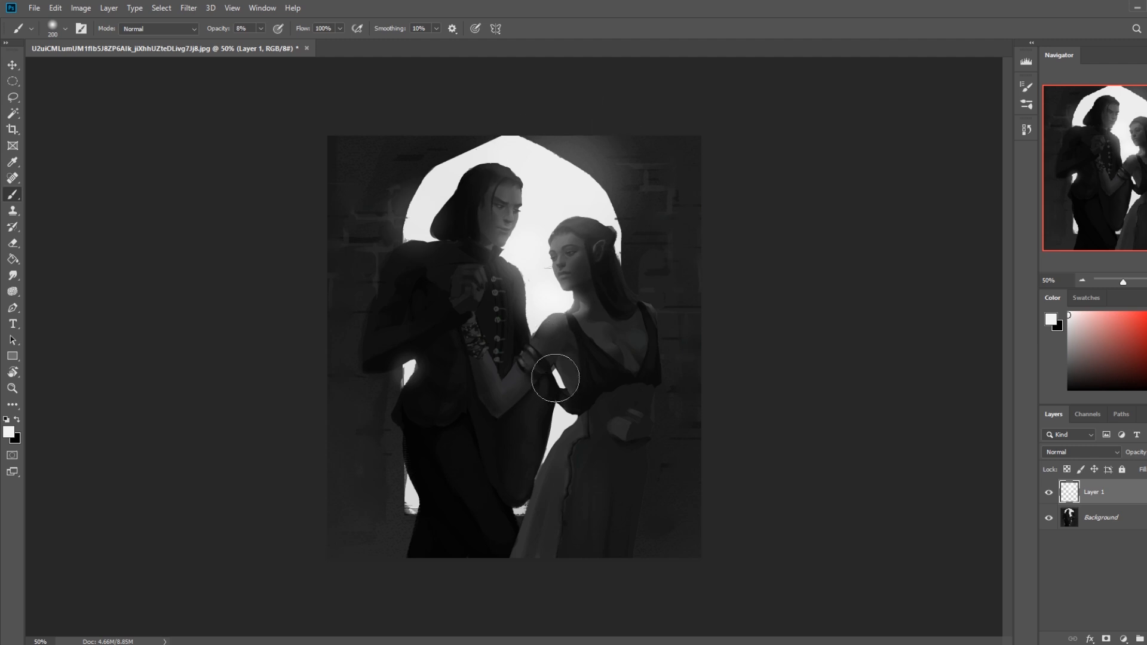
Paint a faint white glow over the gaps between the couple and the man's lower leg opening with a 150 brush
key(bracketleft)
key(bracketleft)
key(bracketleft)
key(bracketleft)
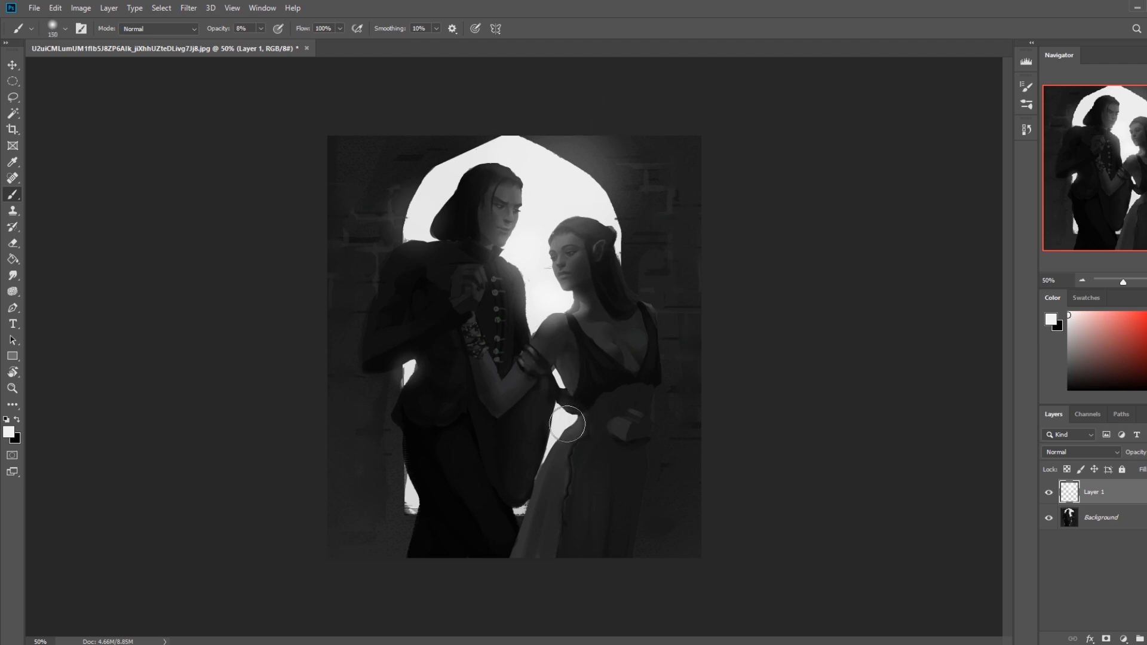
drag(422, 505, 408, 478)
key(bracketright)
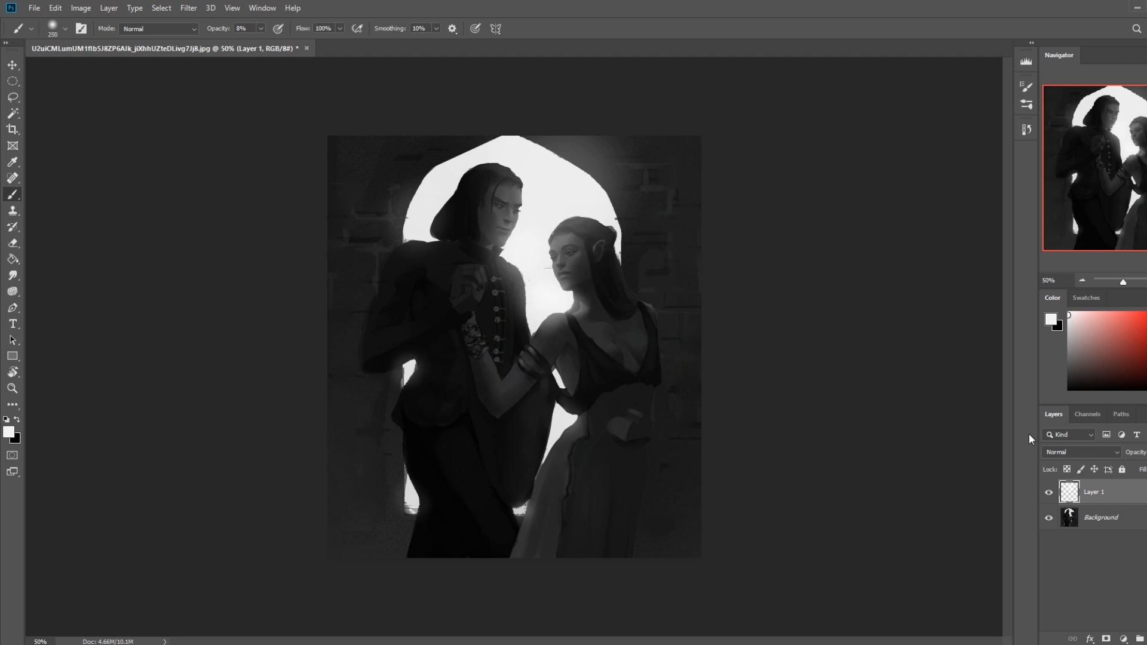
Extend the canvas above the painting with the Crop tool and convert the Background into a regular layer
key(ctrl+minus)
key(ctrl+minus)
key(c)
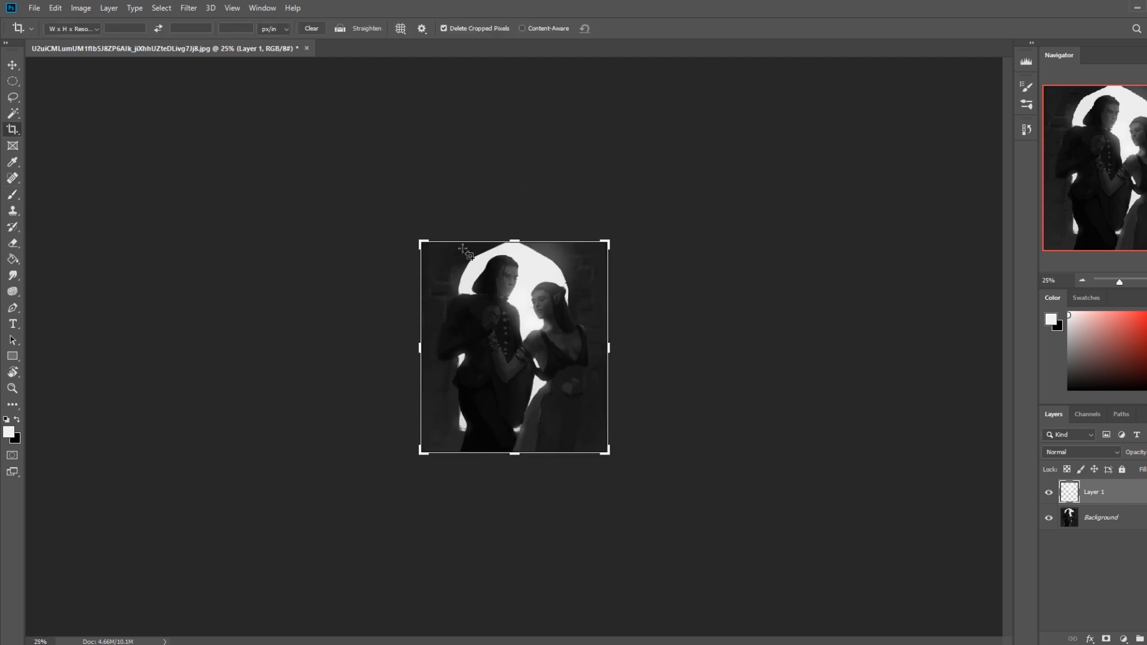
drag(520, 240, 530, 214)
key(Return)
double_click(1093, 517)
click(709, 199)
Try to fill the added black band directly on the painting layer with the Paint Bucket in a sampled wall gray
key(g)
click(454, 246)
key(ctrl+z)
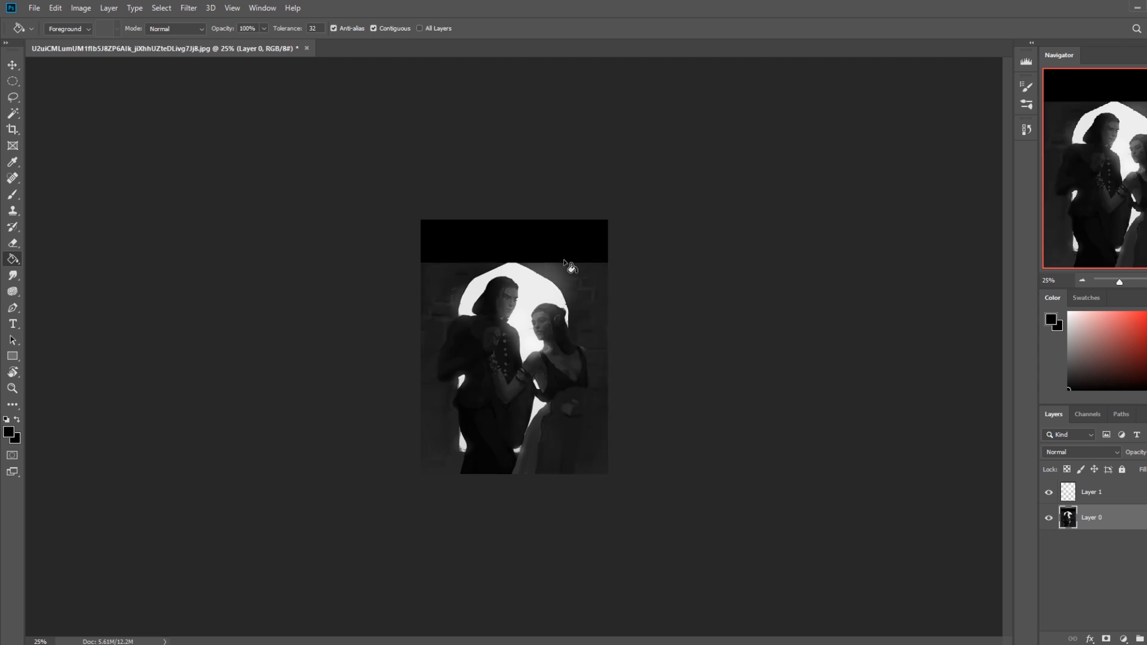
alt+click(568, 261)
click(568, 257)
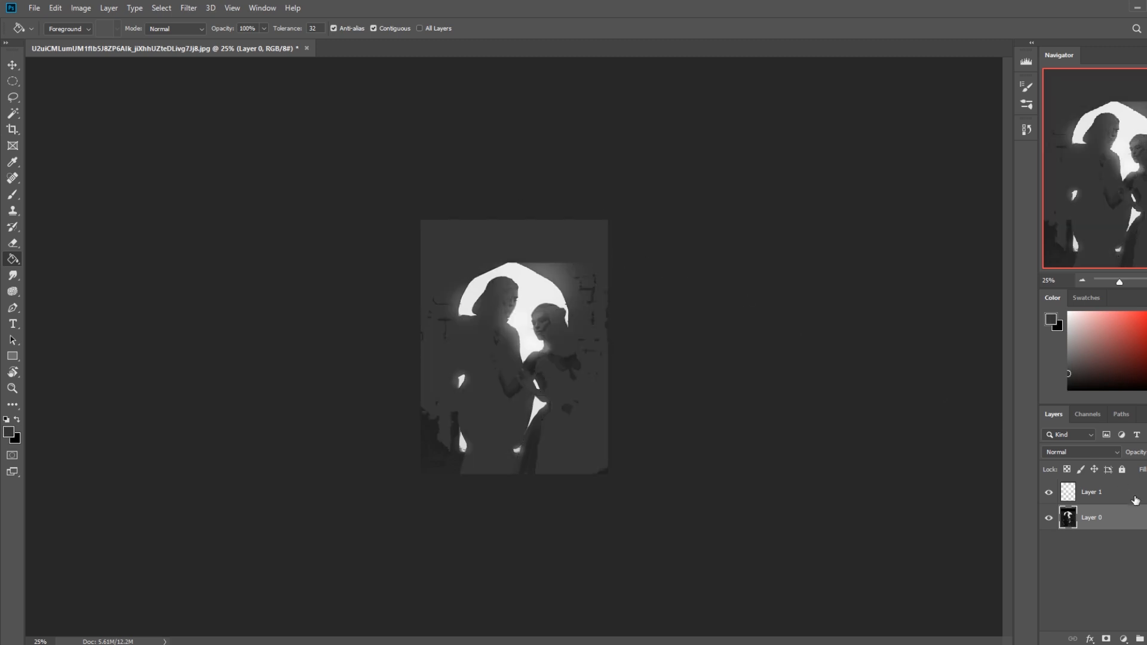
key(ctrl+z)
Fill a rectangular selection of the added band with a sampled dark wall gray on a new layer, and clear the selection
key(ctrl+shift+alt+n)
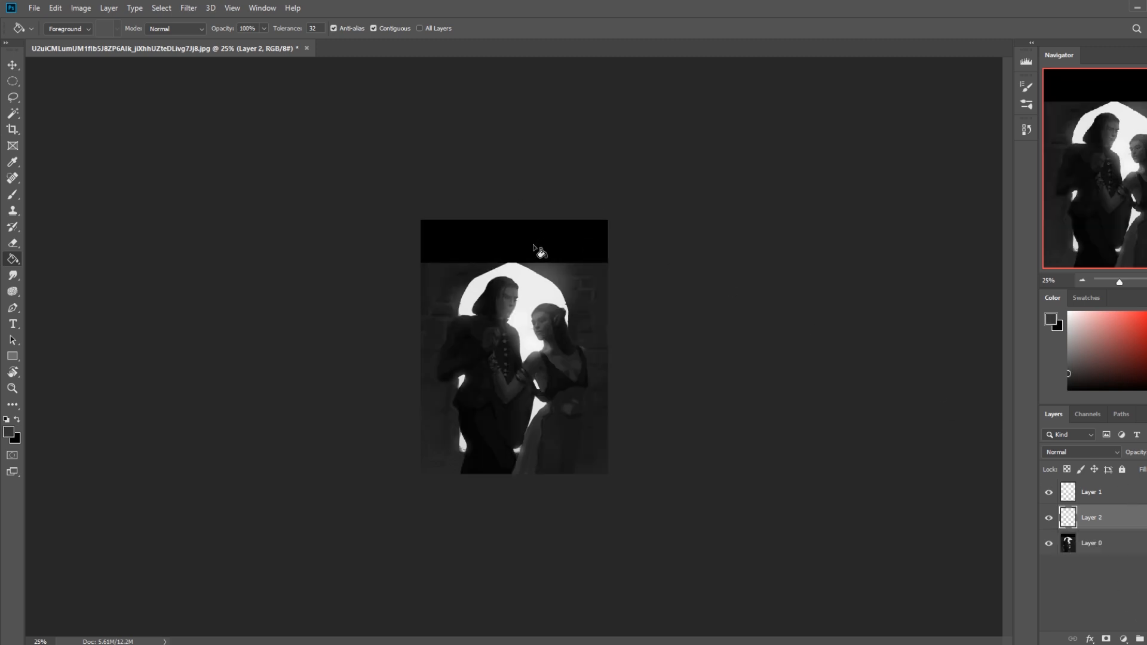
key(m)
drag(410, 210, 590, 260)
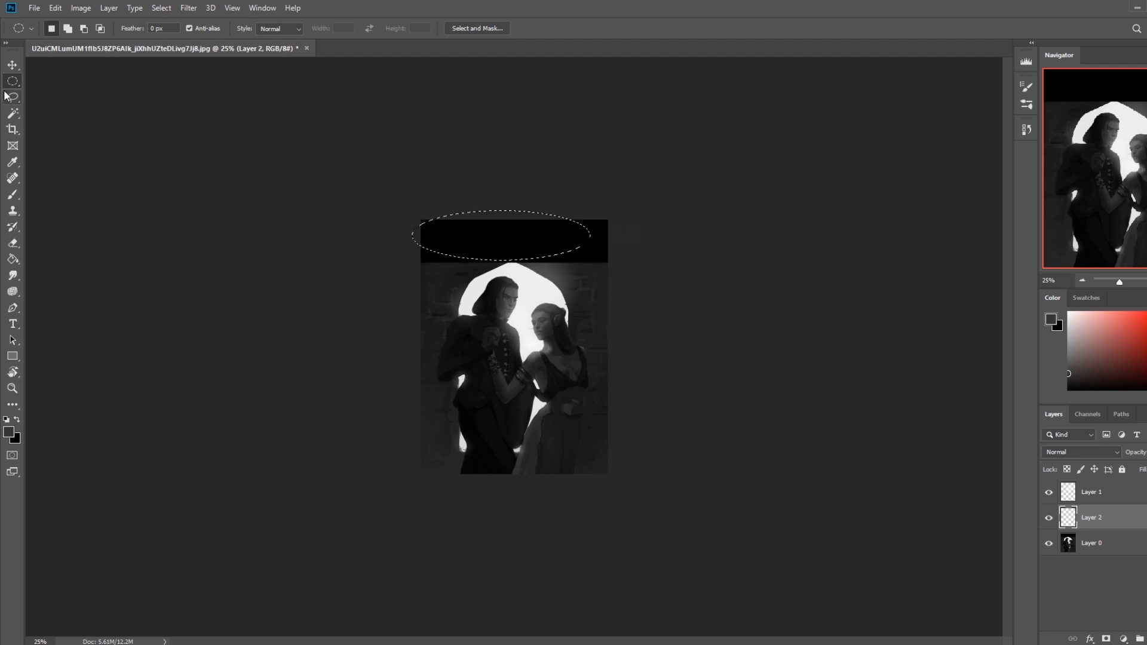
drag(419, 232, 644, 262)
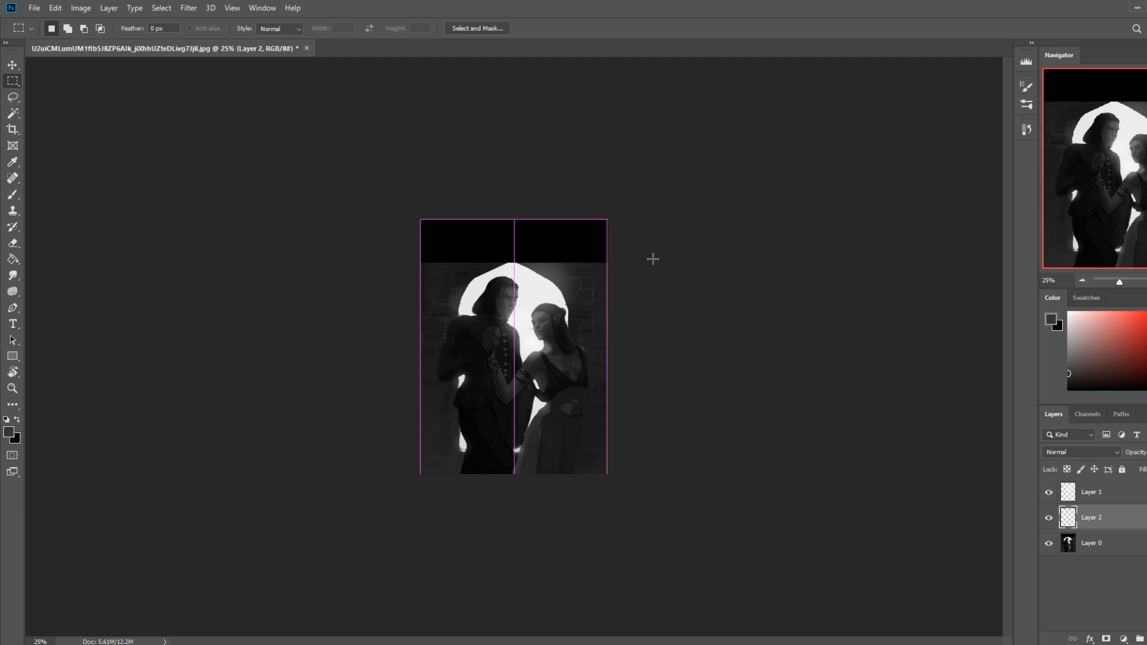
key(g)
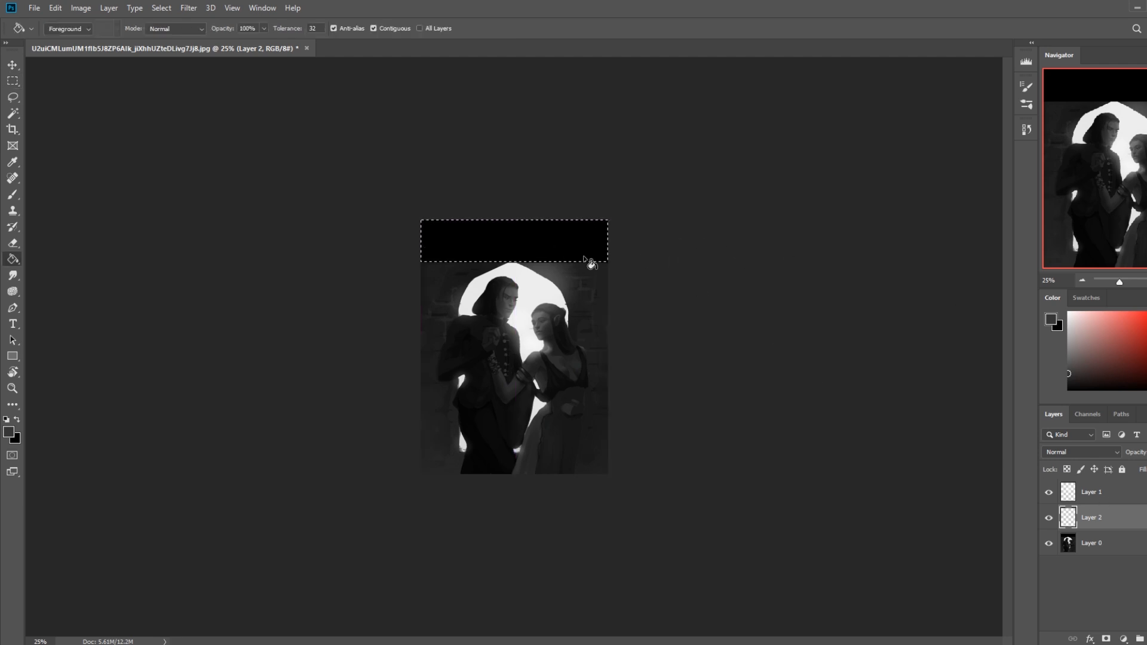
click(588, 256)
alt+click(584, 251)
click(596, 251)
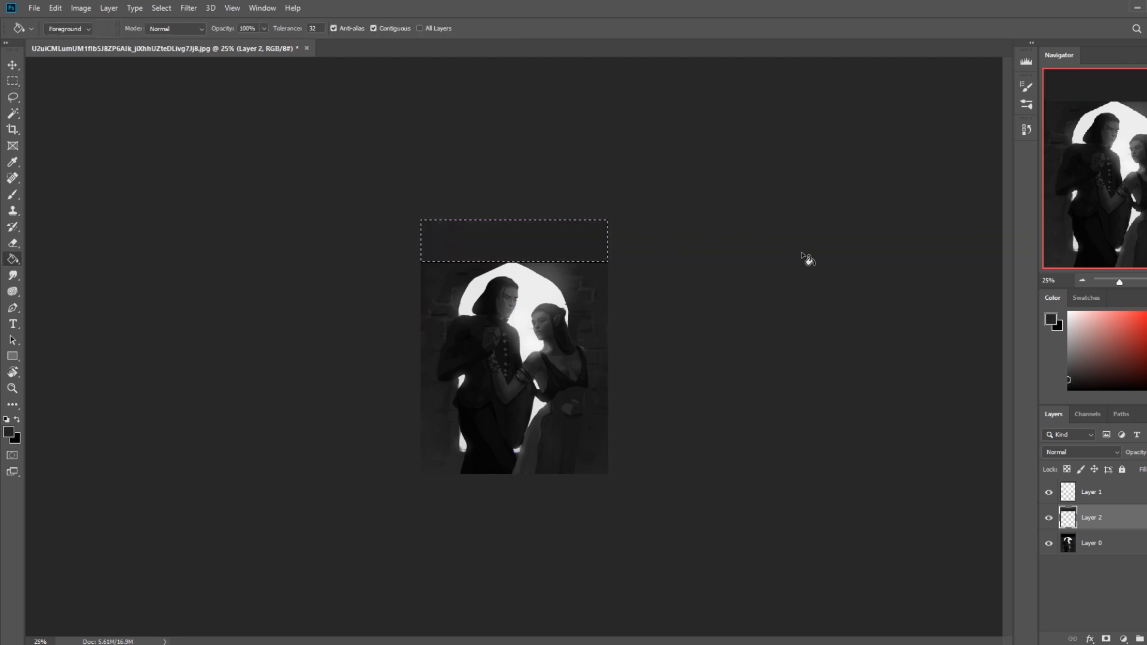
alt+click(474, 261)
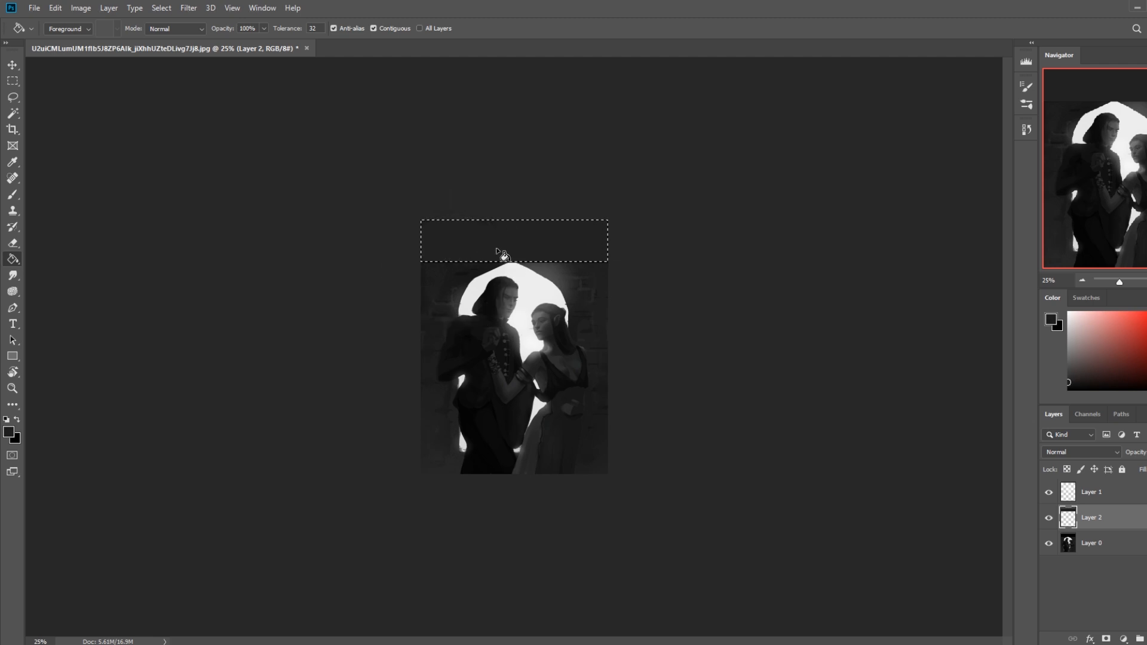
key(m)
right_click(590, 275)
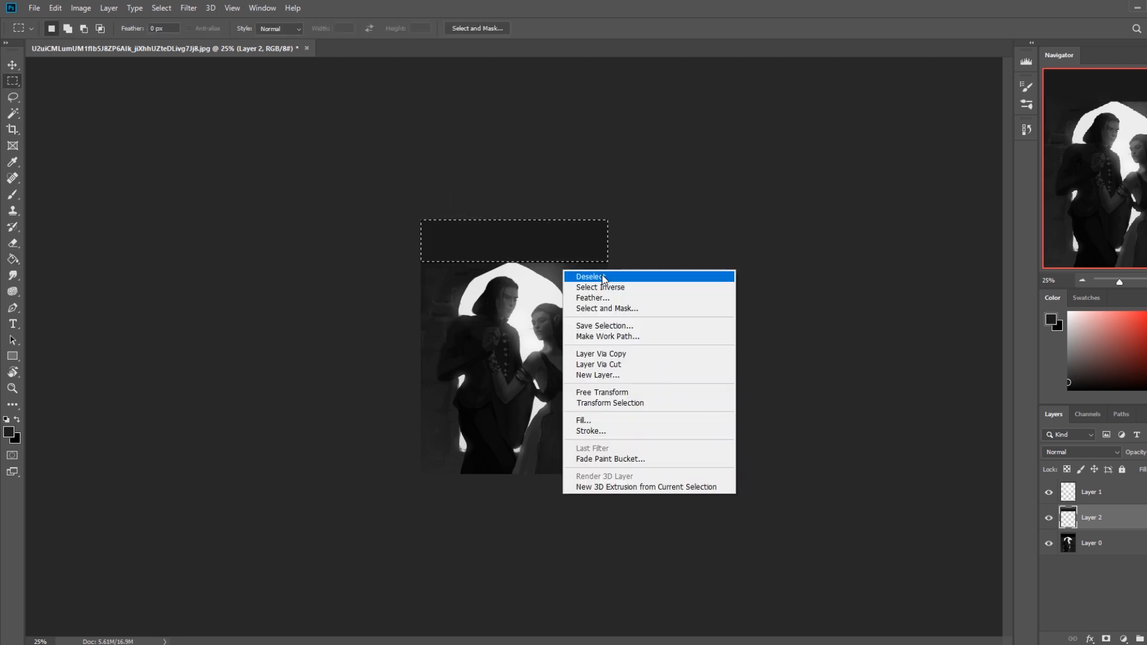
click(590, 276)
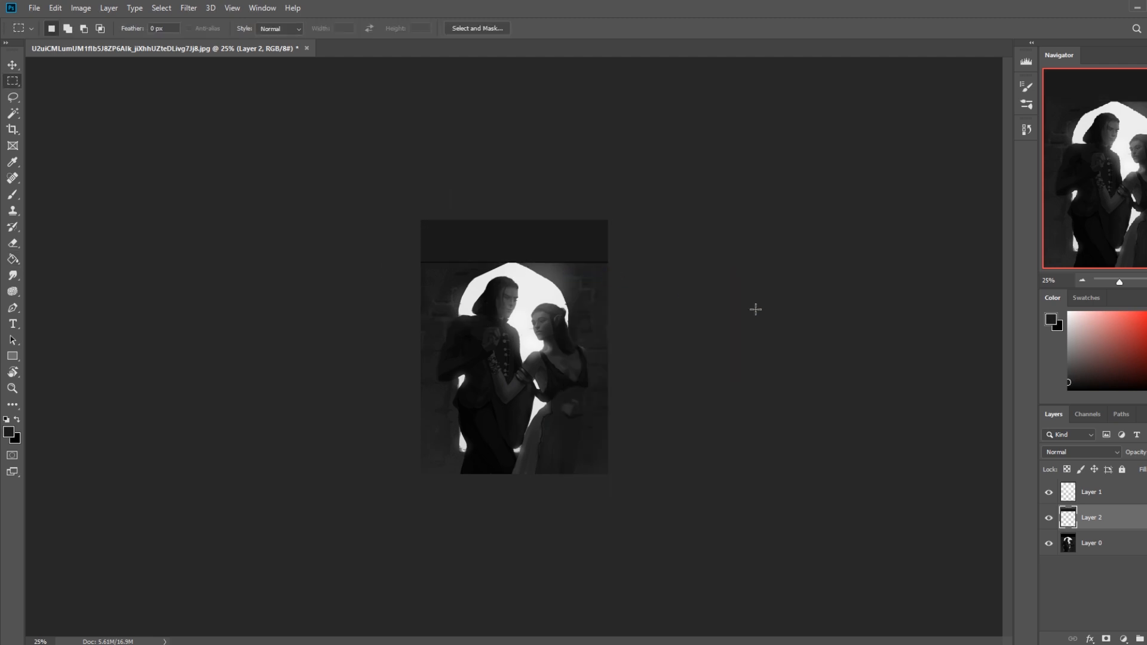
Place the band layer beneath the painting, fill a new layer above it with black and merge the two
shift+click(1114, 543)
key(v)
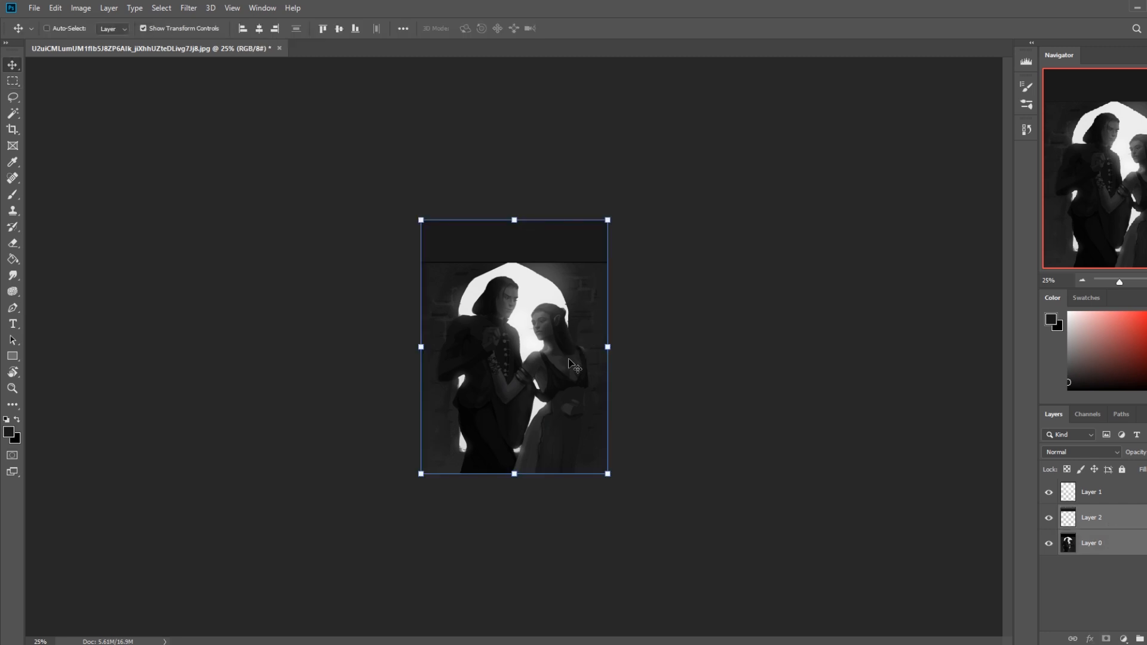
click(1106, 527)
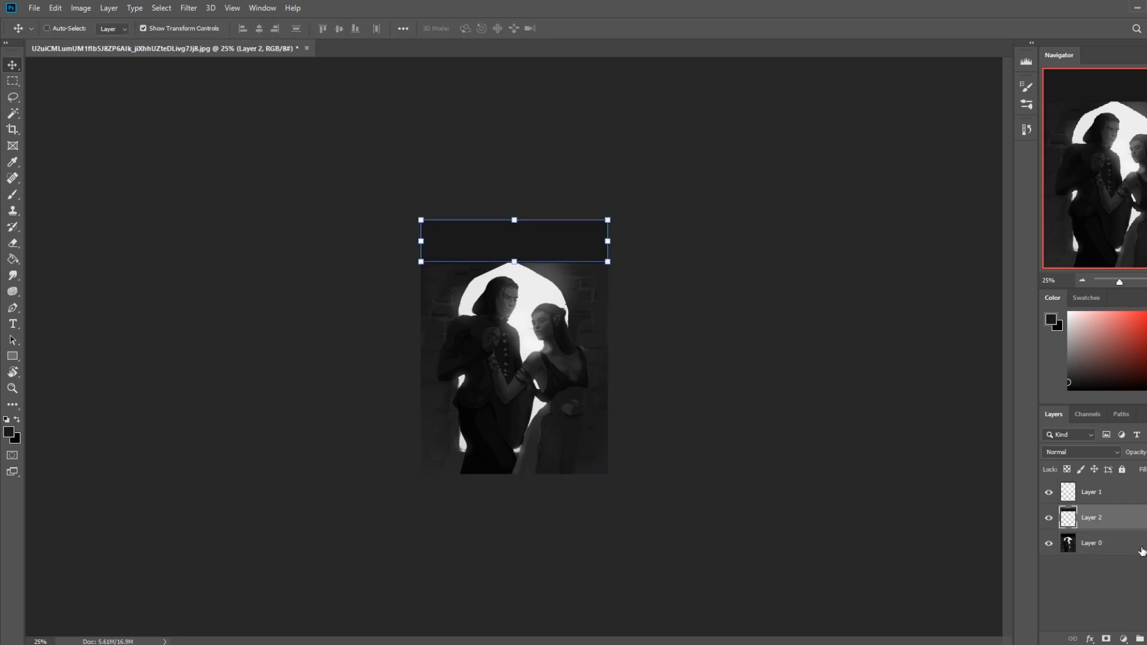
drag(1139, 523, 1139, 573)
key(ctrl+shift+alt+n)
key(g)
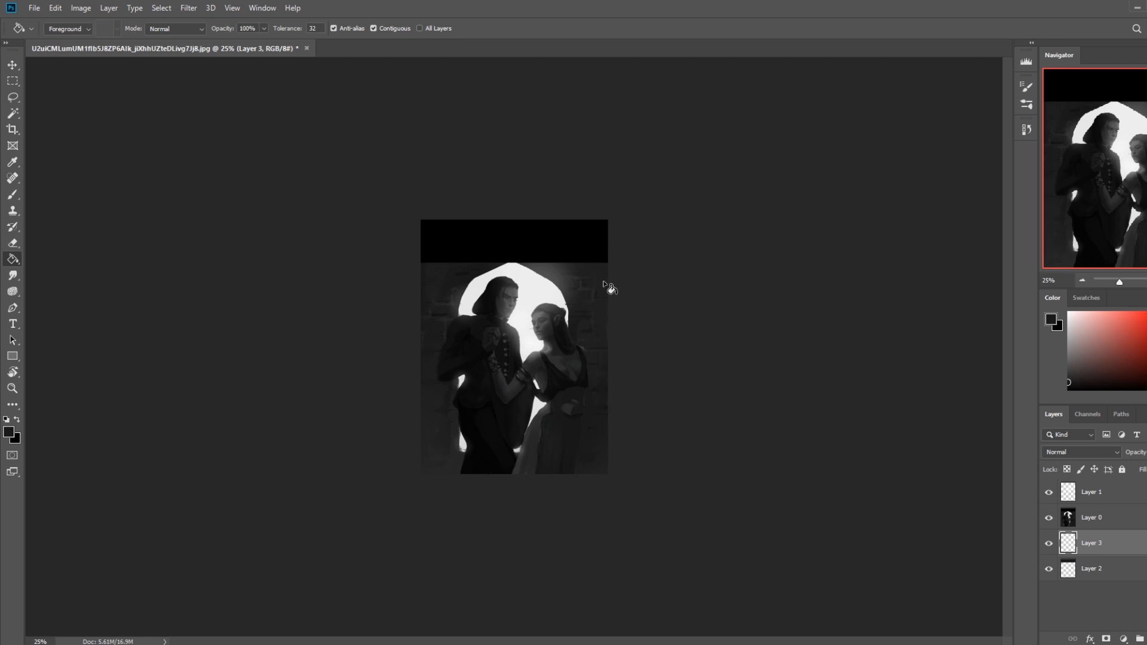
click(597, 289)
right_click(1143, 558)
click(1101, 461)
Shift the painting and glow layers up together, leaving a narrow black strip below them, and flatten the image
click(1126, 519)
key(v)
drag(554, 359, 558, 335)
key(ctrl+z)
ctrl+click(1122, 501)
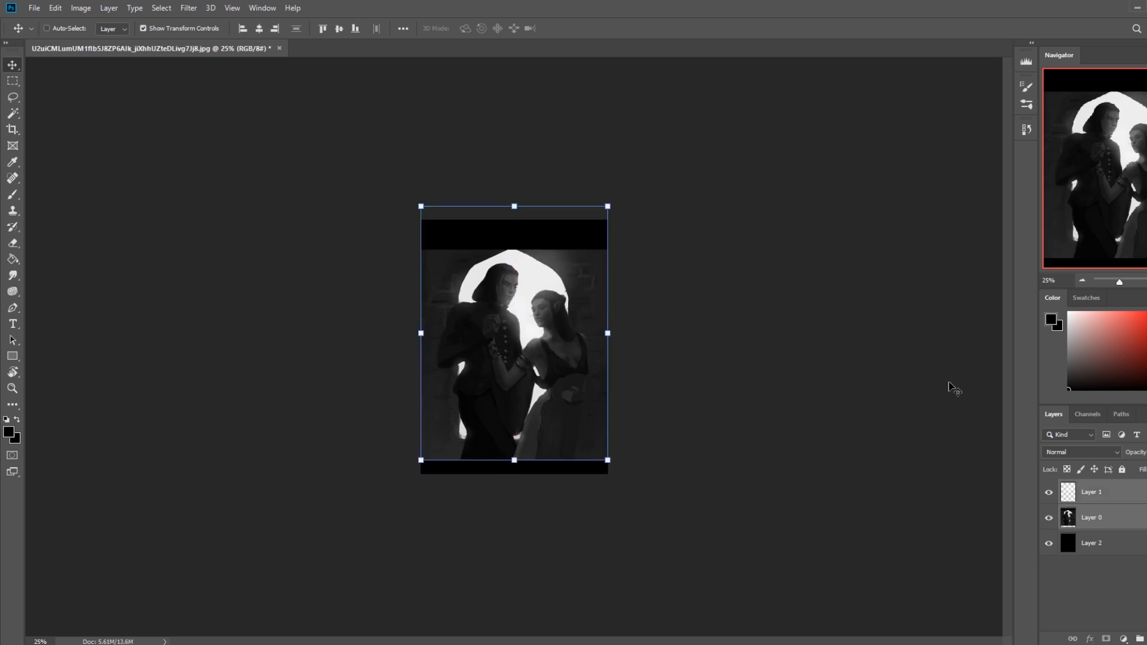
click(1120, 502)
right_click(1106, 492)
click(1033, 509)
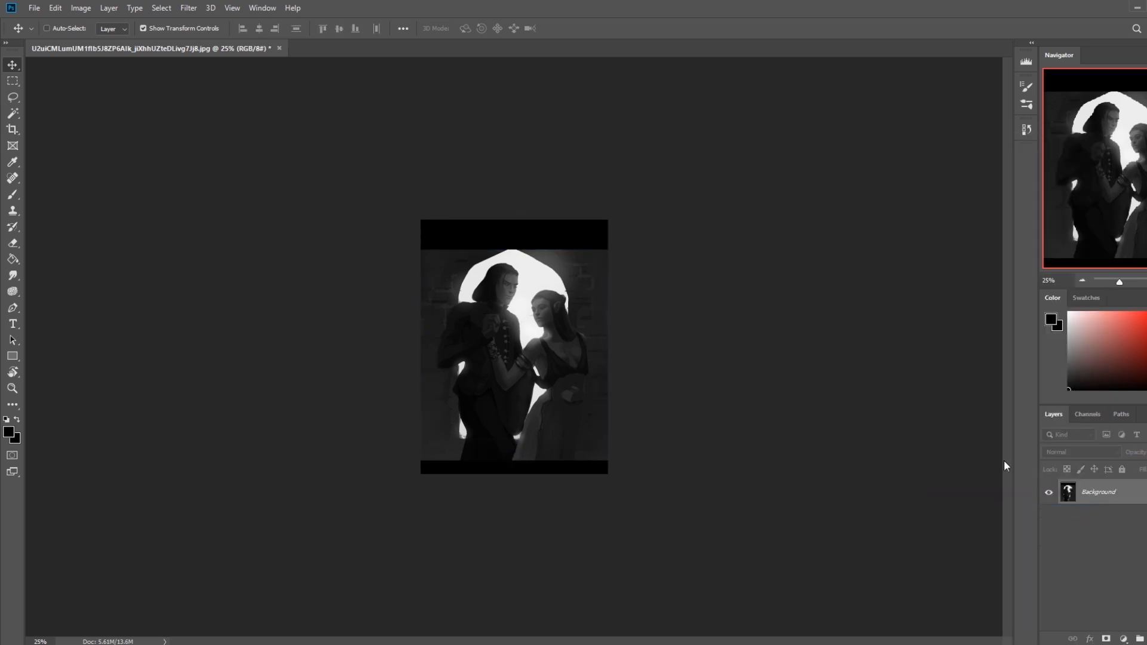
Switch to the 82 px brush from Istebraks Sketching Brushes, enlarge it and raise the opacity to 100%
key(b)
right_click(521, 389)
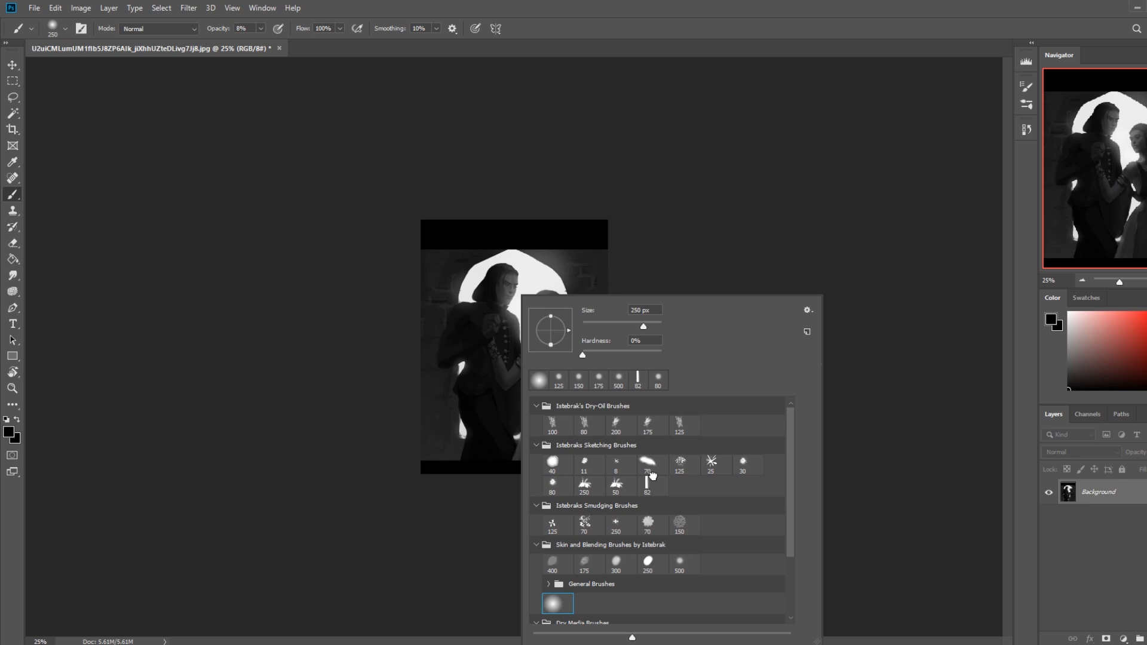
double_click(648, 482)
click(260, 29)
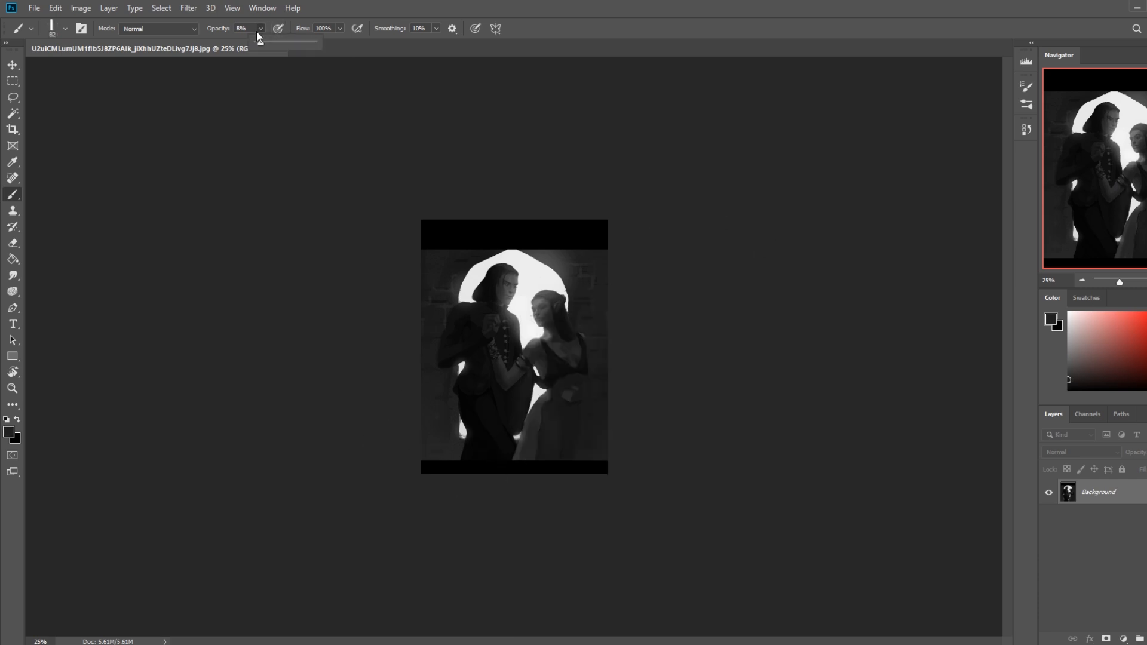
key(bracketright)
key(bracketright)
key(bracketright)
drag(434, 474, 447, 467)
drag(261, 33, 297, 43)
Paint the wall tone down over the lower-left part of the black strip with the brush at size 125
key(bracketright)
key(bracketright)
key(bracketright)
key(bracketleft)
key(bracketleft)
key(bracketleft)
mouse_move(445, 466)
mouse_down()
mouse_move(401, 464)
mouse_move(441, 470)
mouse_up()
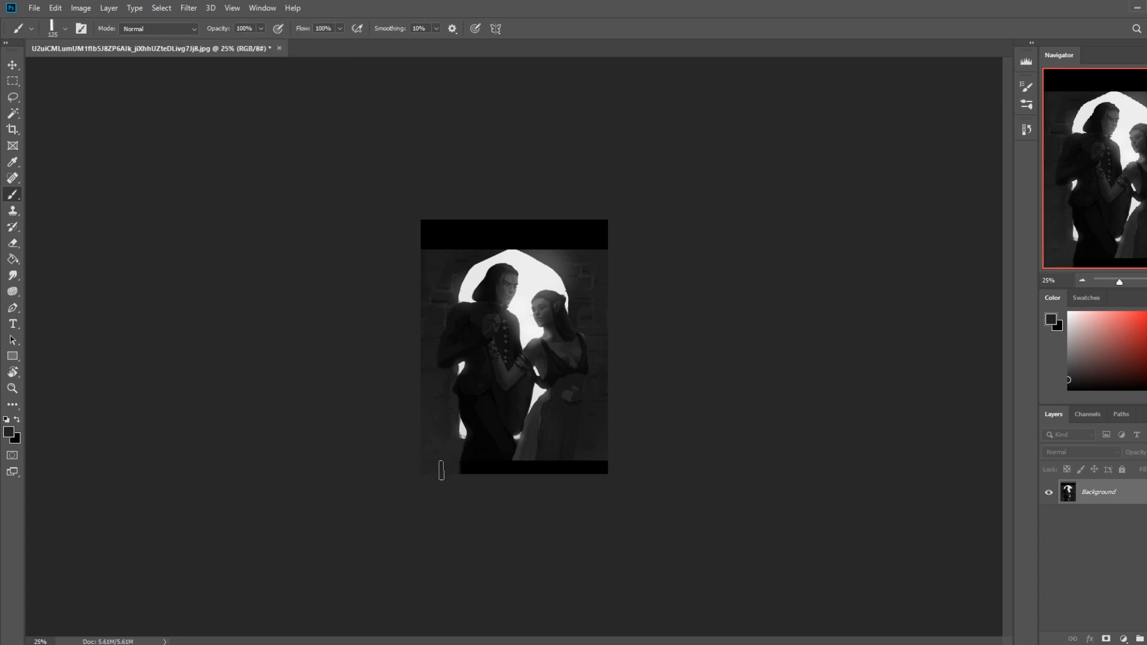
Extend the right wall, the woman's dress and the man's legs over the remaining bottom strip with sampled tones
drag(578, 468, 672, 479)
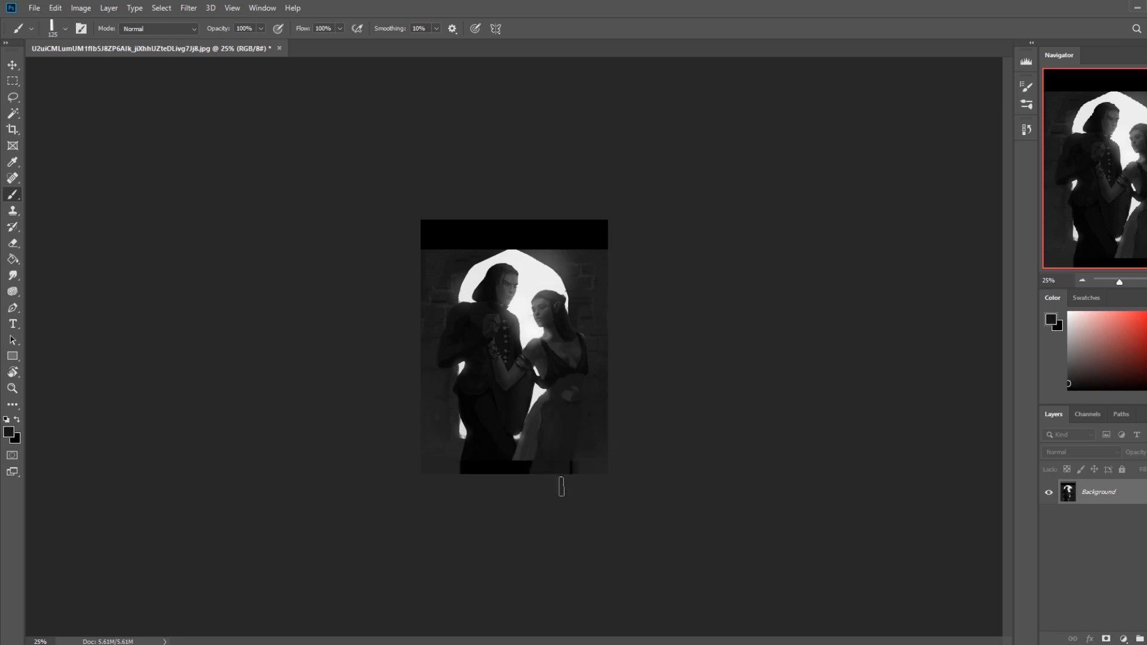
alt+click(526, 448)
drag(519, 469, 529, 452)
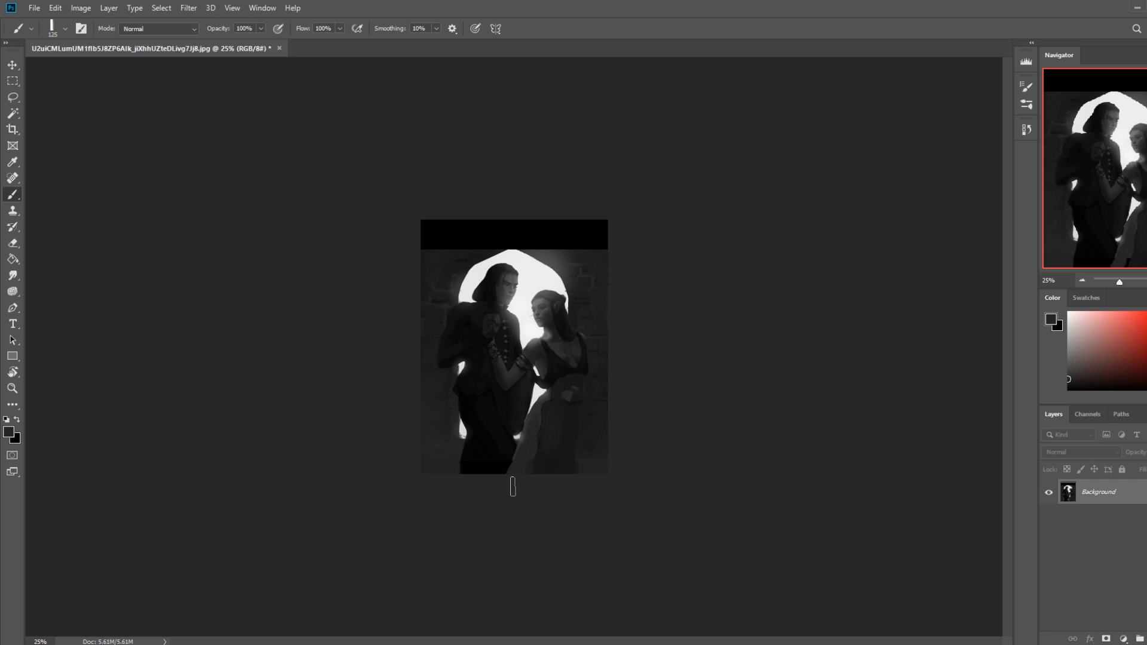
alt+click(508, 449)
alt+click(580, 437)
Cover the black band above the arch with a sampled wall gray using the brush at size 250
alt+click(553, 253)
key(bracketright)
drag(613, 229, 310, 223)
key(ctrl+z)
alt+click(442, 248)
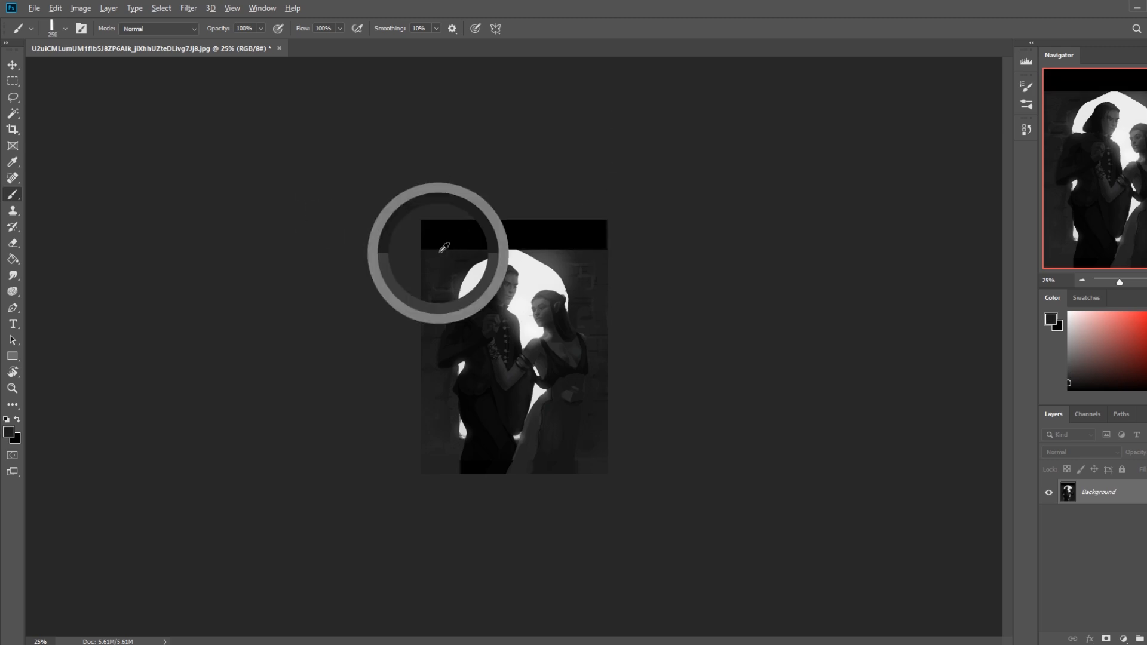
drag(420, 230, 604, 221)
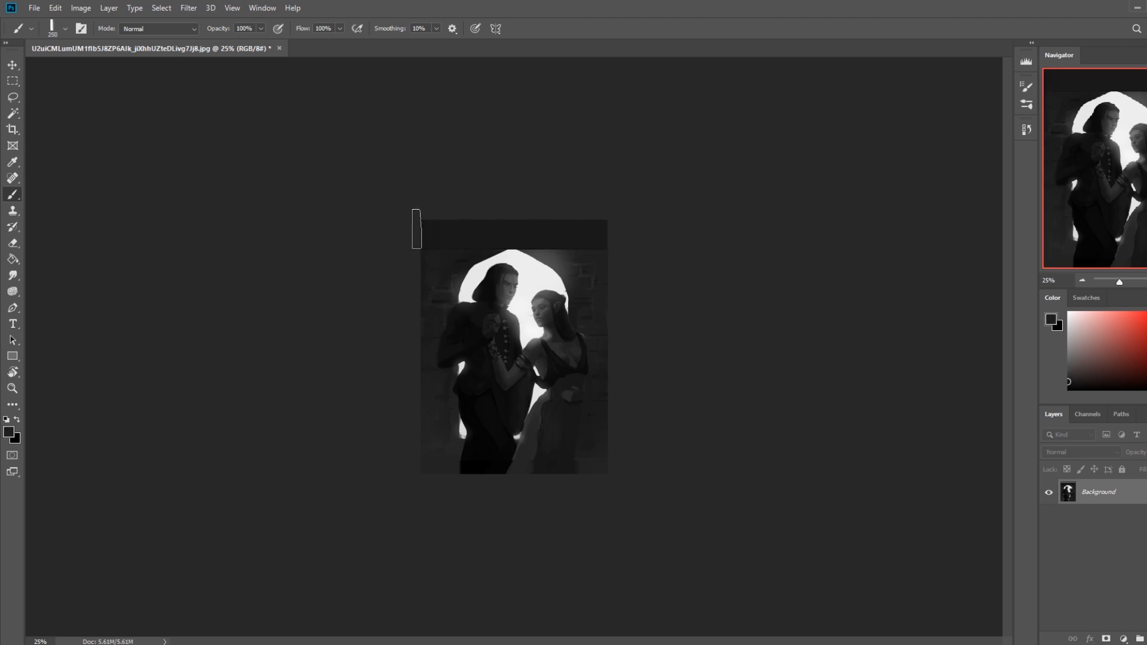
Blend the band above the arch into the existing wall with strokes of gray tones sampled around the arch
alt+click(555, 249)
drag(522, 225, 640, 236)
alt+click(506, 225)
drag(506, 225, 619, 225)
alt+click(601, 263)
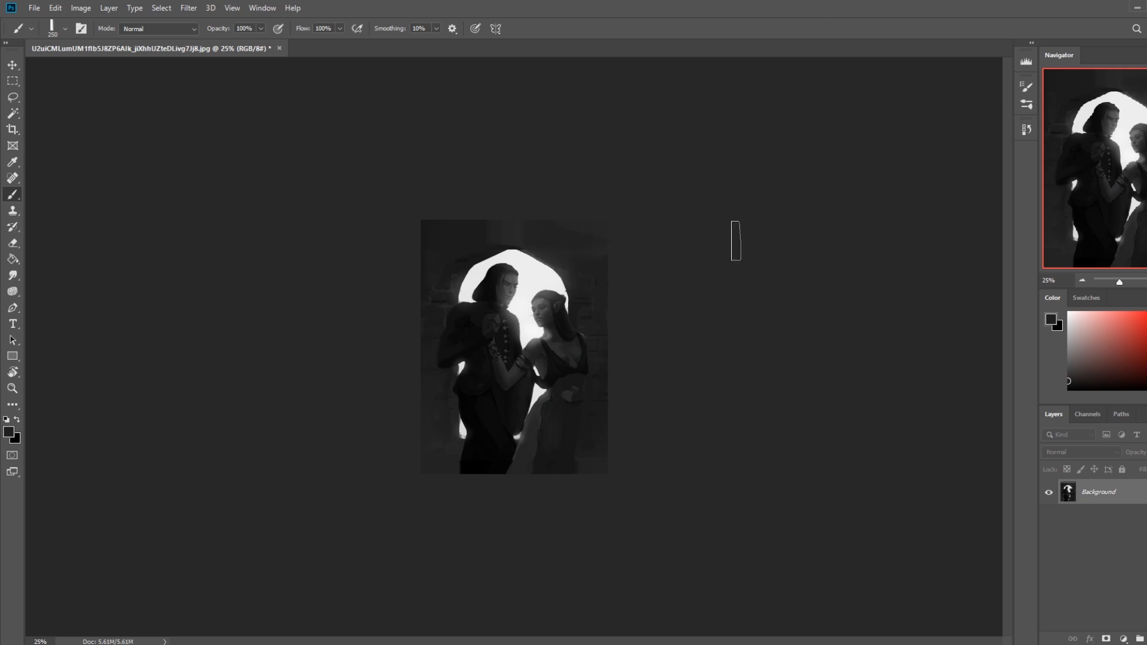
Outline the wall area around the couple with the Lasso tool, adding and subtracting along the figures and arch
drag(13, 97, 58, 99)
click(57, 98)
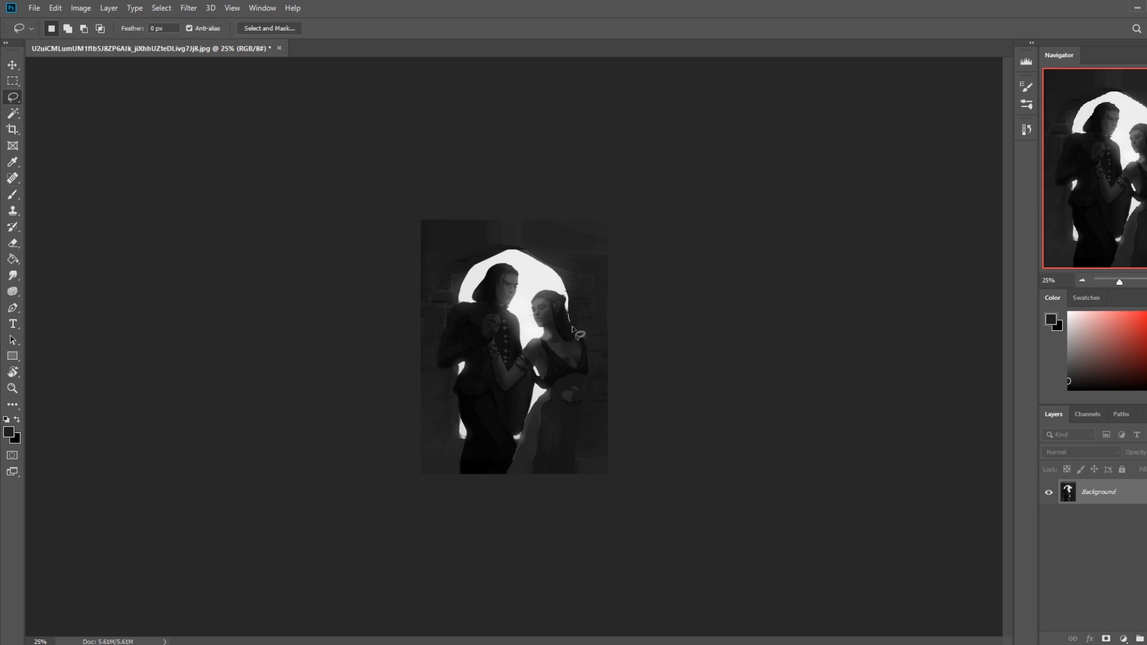
mouse_move(587, 341)
mouse_down()
mouse_move(573, 451)
mouse_move(615, 504)
mouse_move(708, 282)
mouse_move(538, 179)
mouse_move(505, 249)
mouse_move(566, 296)
mouse_up()
key(shift)
mouse_move(511, 251)
mouse_down()
mouse_move(445, 325)
mouse_move(410, 400)
mouse_move(661, 113)
mouse_move(434, 377)
mouse_move(439, 362)
mouse_move(469, 370)
mouse_move(457, 399)
mouse_move(413, 410)
mouse_move(460, 403)
mouse_move(466, 439)
mouse_move(422, 371)
mouse_move(454, 405)
mouse_up()
key(alt)
key(shift)
drag(439, 344, 442, 312)
mouse_move(429, 478)
mouse_down()
mouse_move(427, 414)
mouse_move(470, 425)
mouse_move(460, 478)
mouse_move(451, 424)
mouse_up()
Brighten the wall around the couple with Hue/Saturation at Lightness +8
key(ctrl+d)
key(ctrl+u)
drag(839, 386, 847, 386)
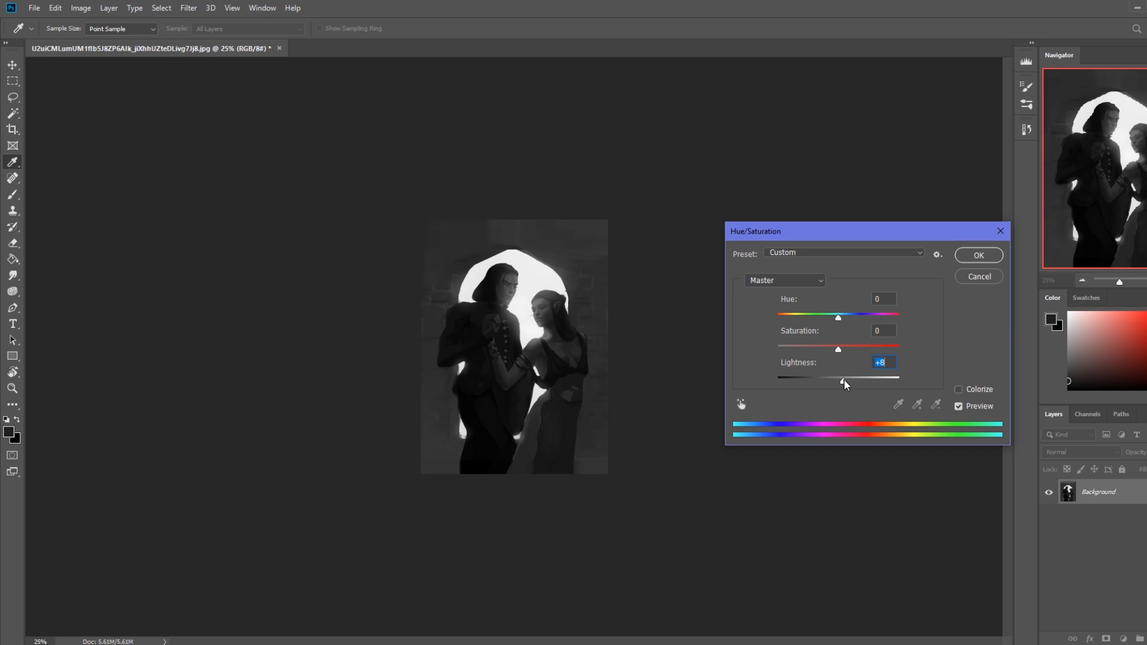
click(978, 255)
key(l)
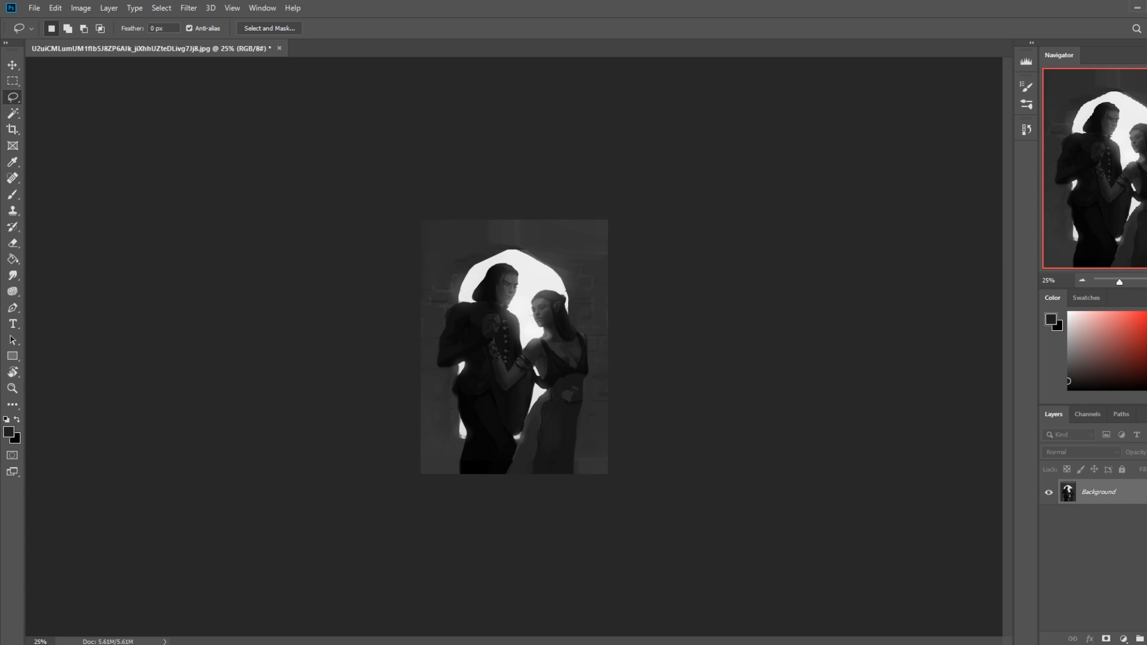
Add a new empty layer above the painting and sample the arch's near-white as the brush color
key(ctrl+shift+alt+n)
key(m)
drag(528, 257, 538, 296)
right_click(509, 297)
click(538, 305)
key(b)
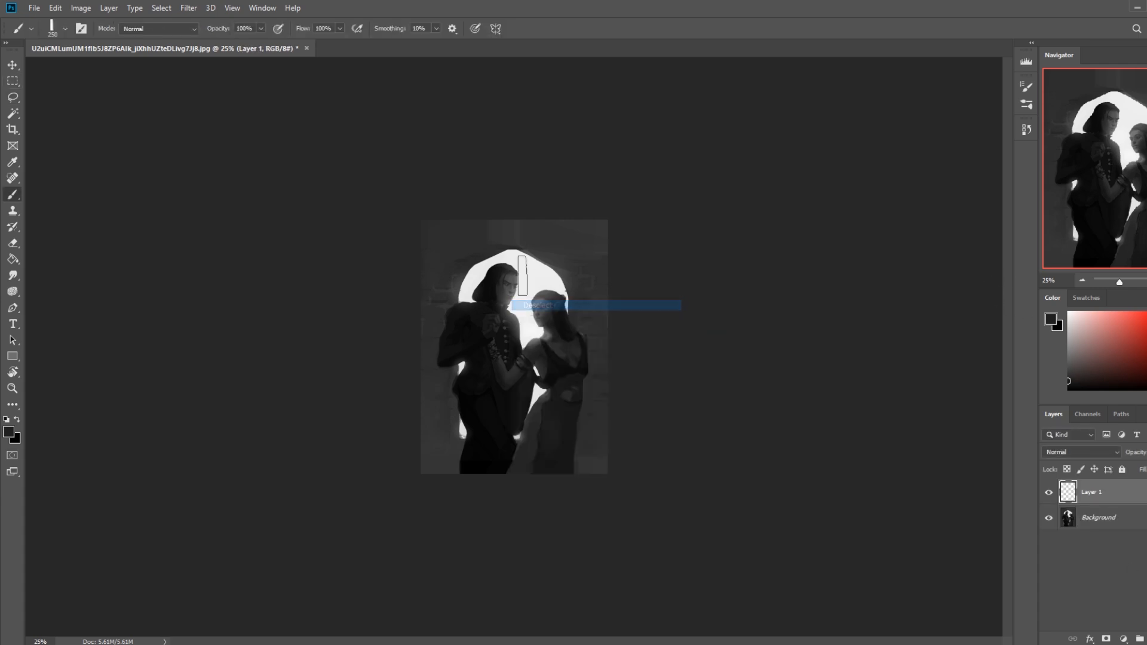
alt+click(546, 286)
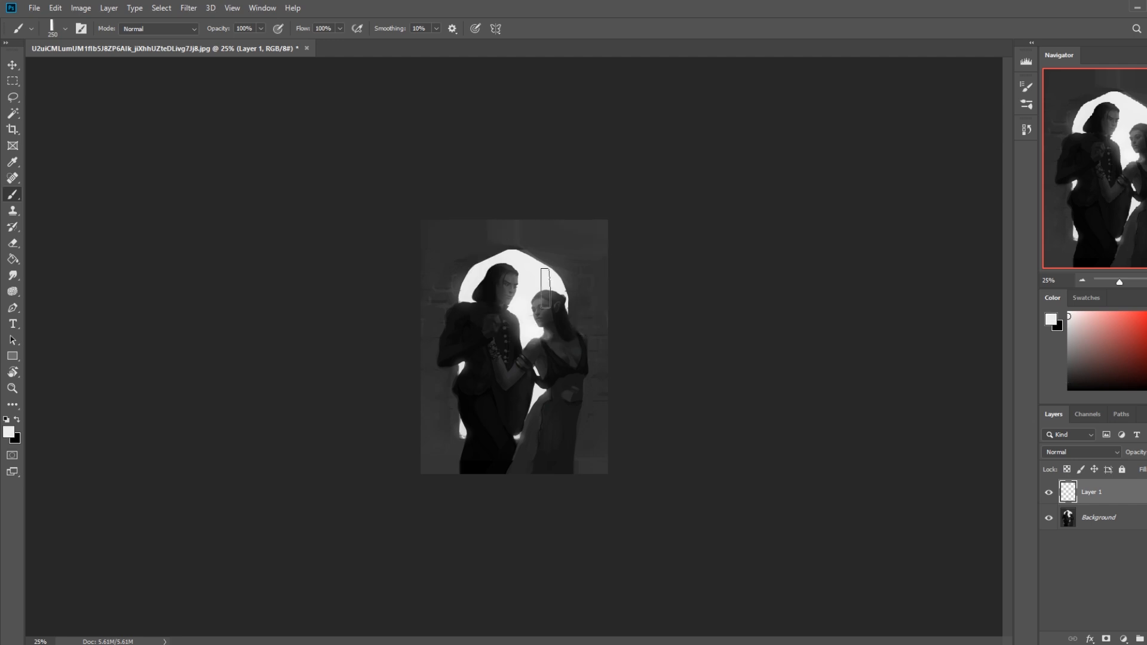
Paint a diagonal beam of light from the arch across the woman, lower wall and legs with the brush at 30% opacity
drag(541, 280, 652, 376)
key(ctrl+z)
click(259, 30)
click(221, 43)
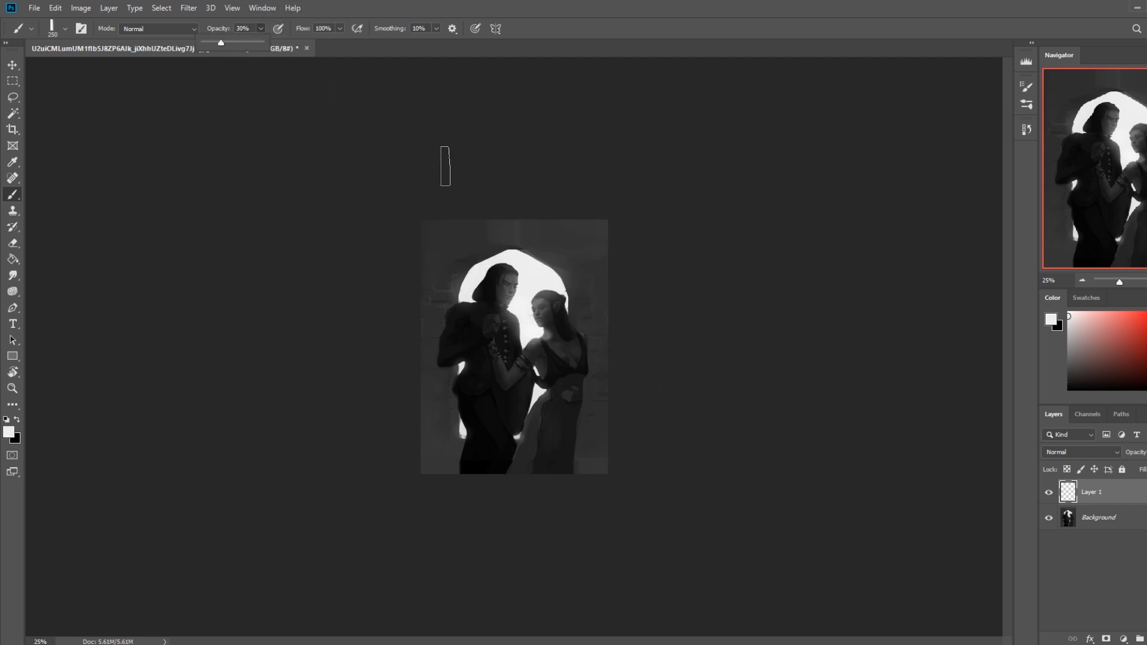
mouse_move(549, 286)
mouse_down()
mouse_move(650, 394)
mouse_move(534, 271)
mouse_move(653, 413)
mouse_up()
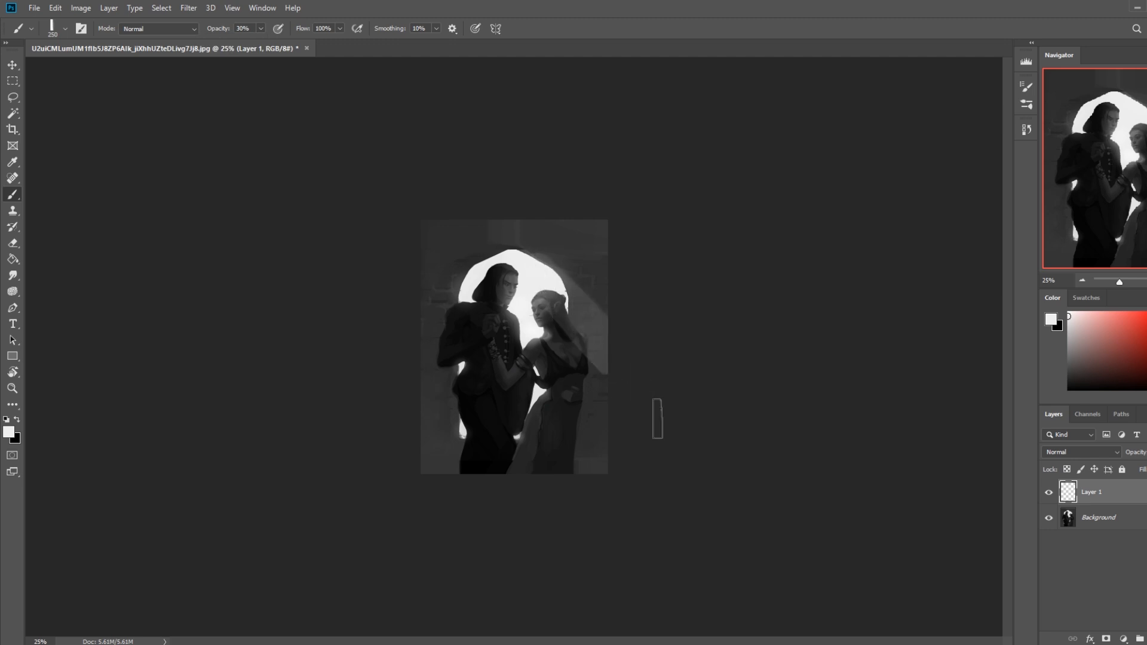
drag(553, 317, 633, 431)
mouse_move(558, 355)
mouse_down()
mouse_move(633, 431)
mouse_move(575, 429)
mouse_move(572, 452)
mouse_move(520, 472)
mouse_move(463, 439)
mouse_move(514, 477)
mouse_up()
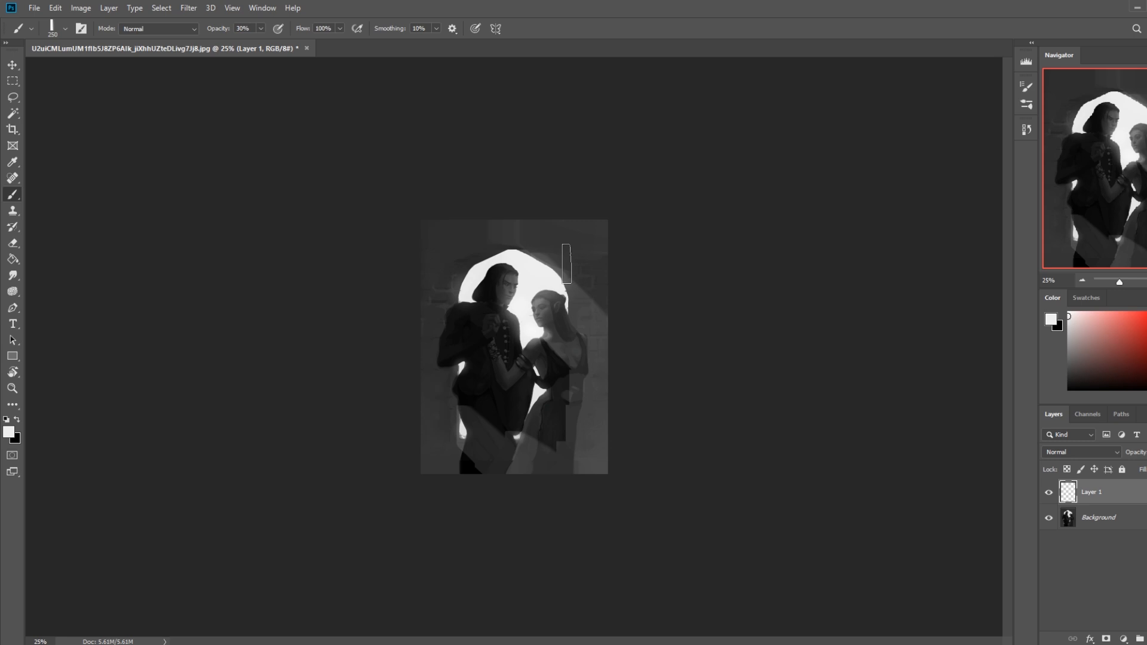
Erase the light beam from the man's legs with the hard flat eraser brush at size 150
key(e)
right_click(526, 285)
double_click(647, 472)
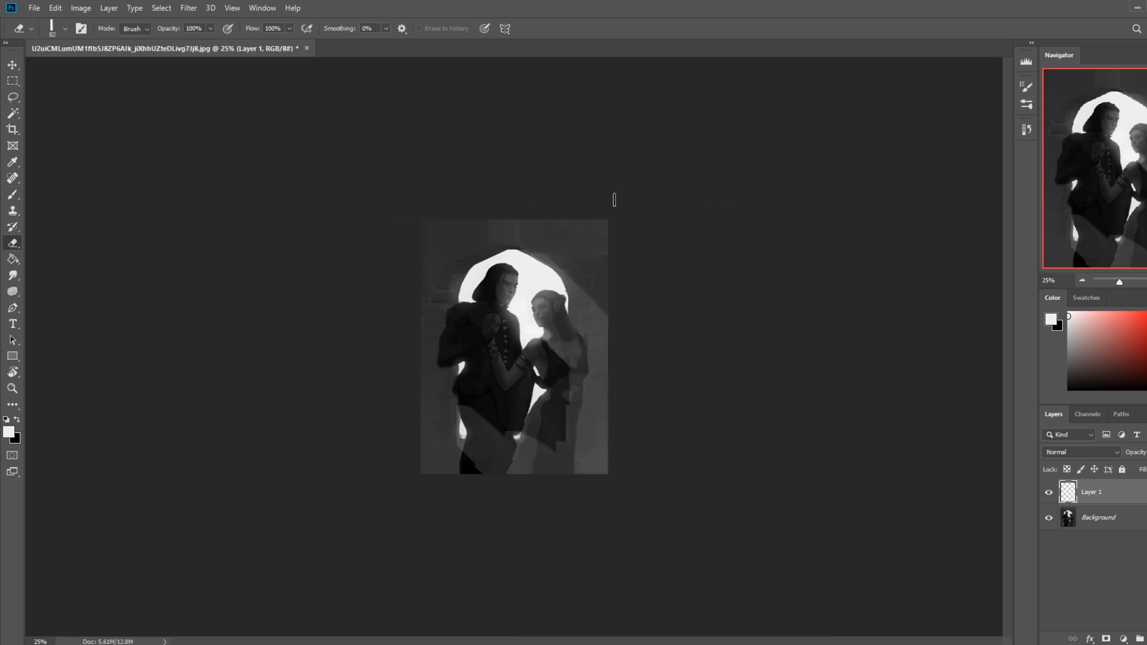
key(bracketright)
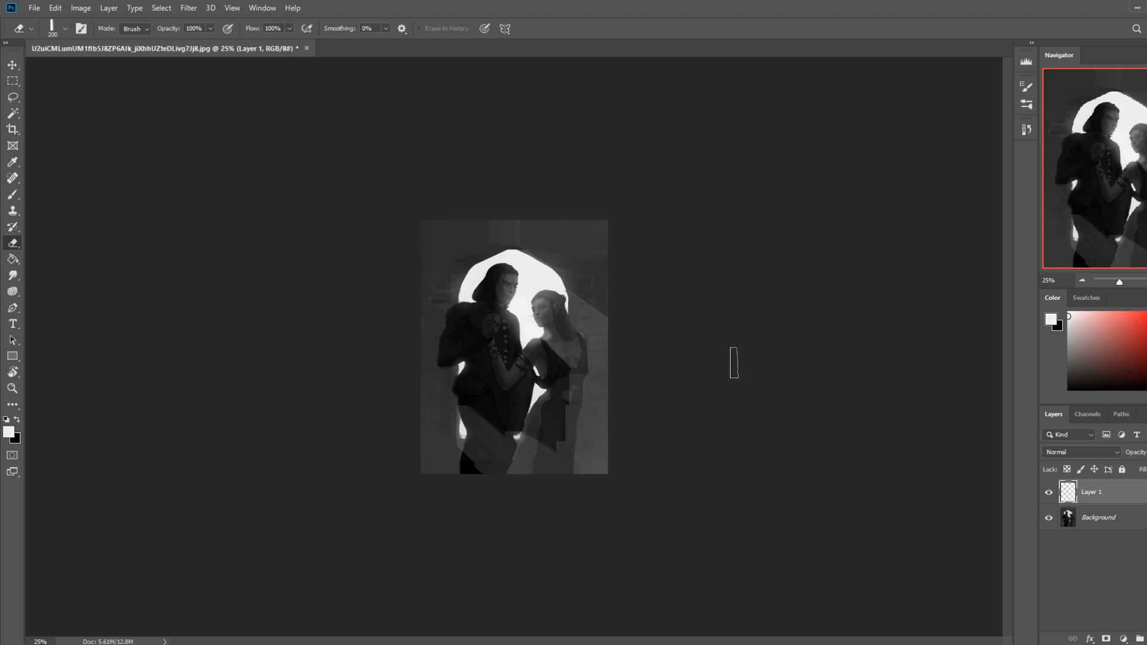
key(bracketleft)
key(bracketleft)
mouse_move(481, 408)
mouse_down()
mouse_move(469, 418)
mouse_move(466, 400)
mouse_move(468, 460)
mouse_move(496, 460)
mouse_move(517, 425)
mouse_move(505, 454)
mouse_move(508, 437)
mouse_up()
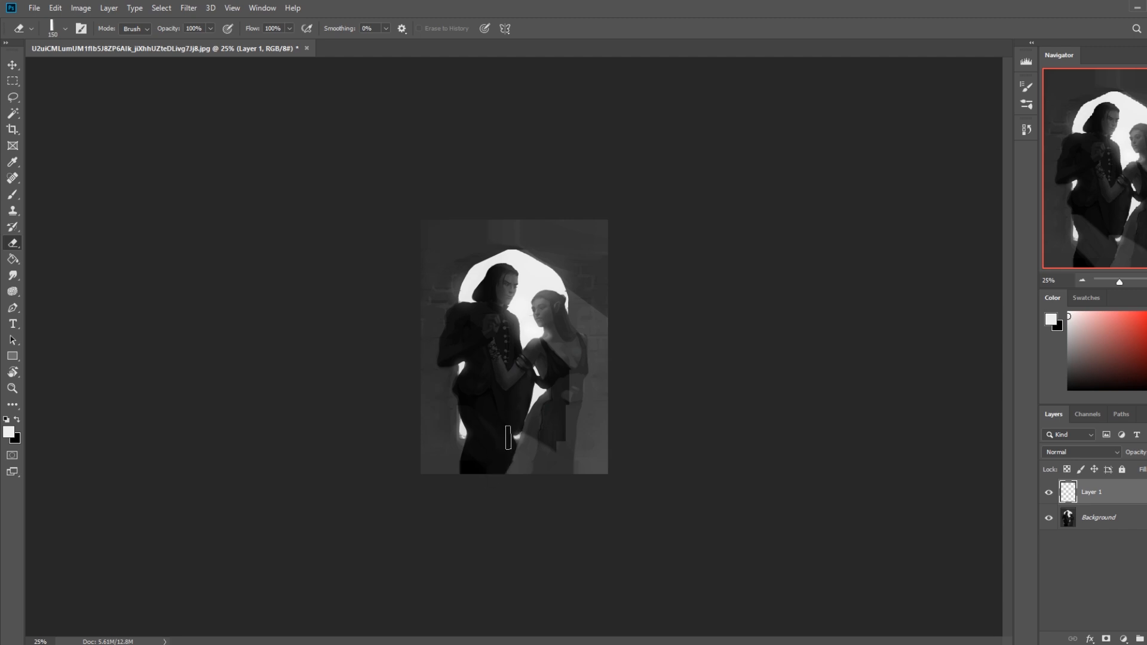
Erase the light beam from the woman's dress, torso and hair, varying the eraser size between 400 and 80
key(bracketright)
key(bracketright)
key(bracketright)
key(bracketright)
key(bracketright)
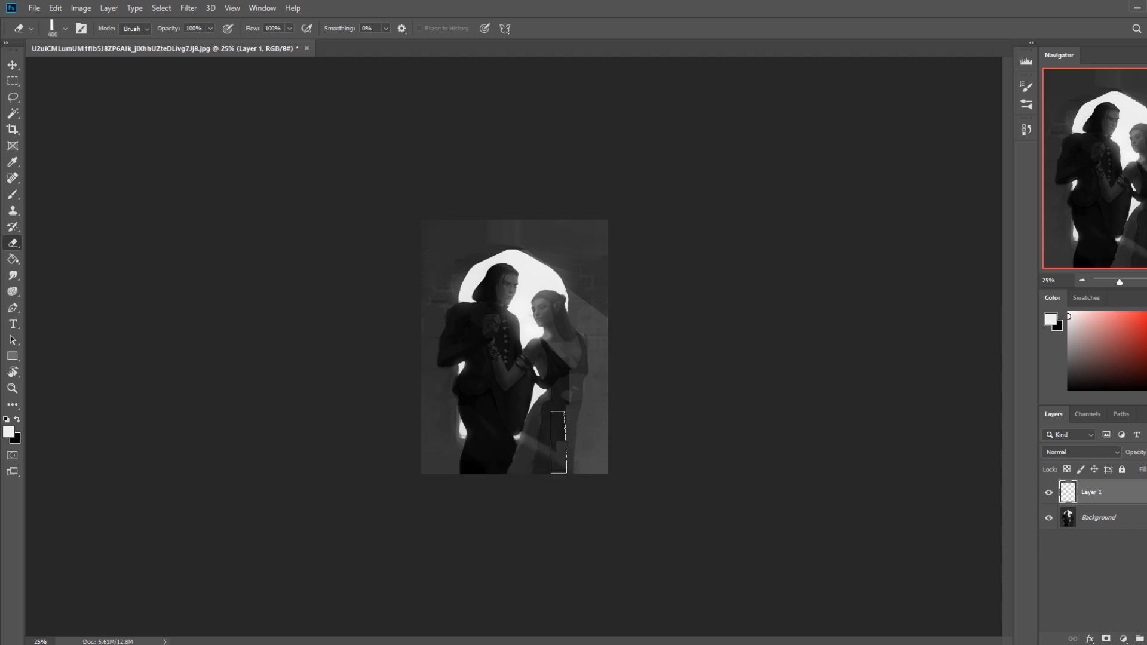
key(bracketleft)
key(bracketleft)
key(bracketleft)
key(bracketleft)
key(bracketleft)
mouse_move(577, 382)
mouse_down()
mouse_move(559, 475)
mouse_move(581, 375)
mouse_move(574, 396)
mouse_move(558, 344)
mouse_move(578, 309)
mouse_move(549, 342)
mouse_move(550, 318)
mouse_up()
key(bracketleft)
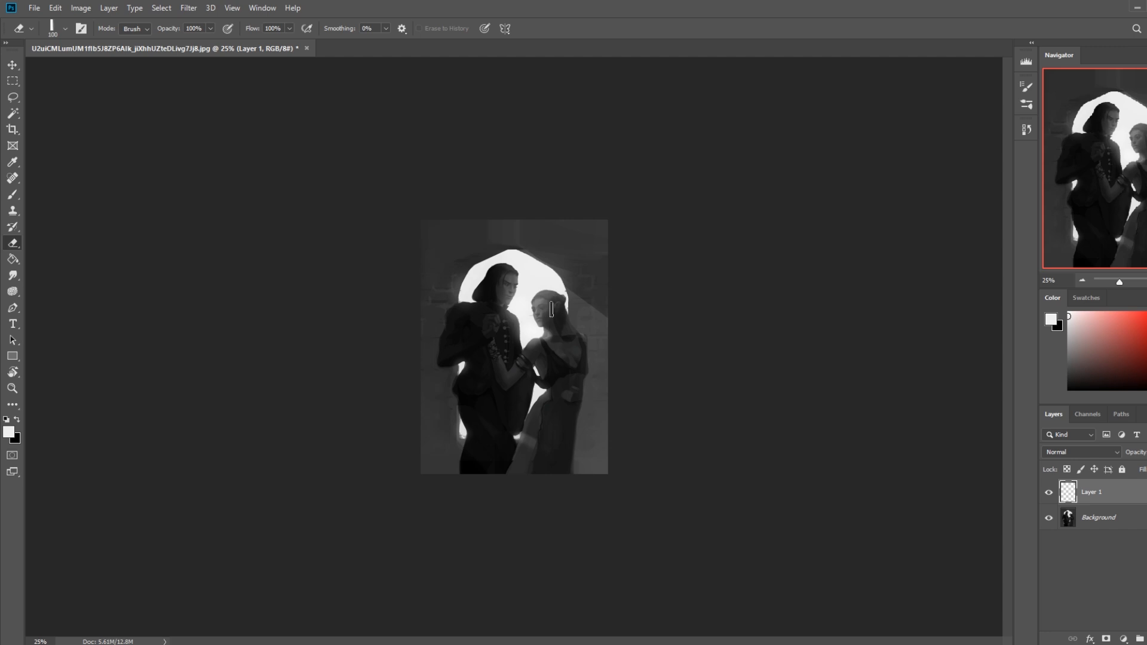
key(bracketleft)
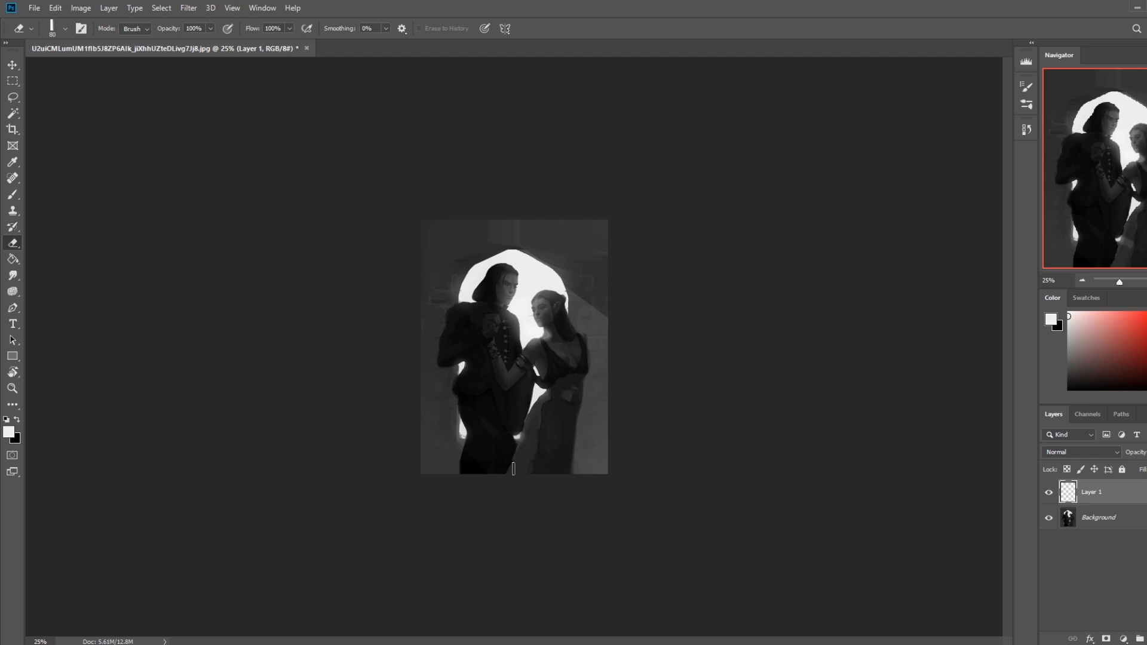
key(b)
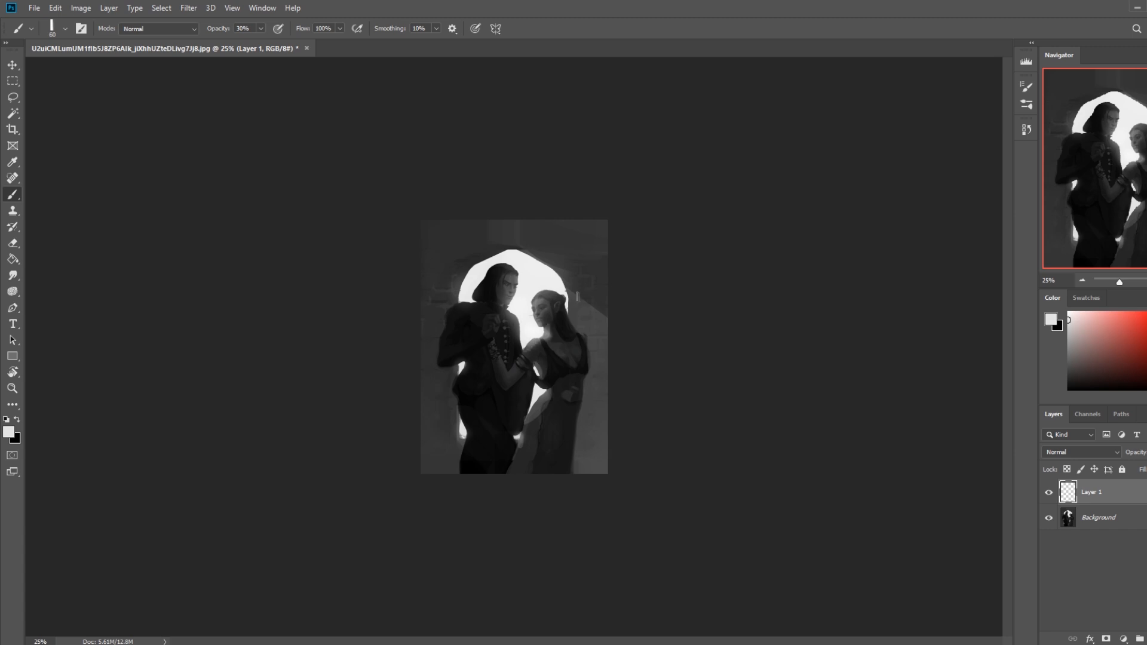
key(e)
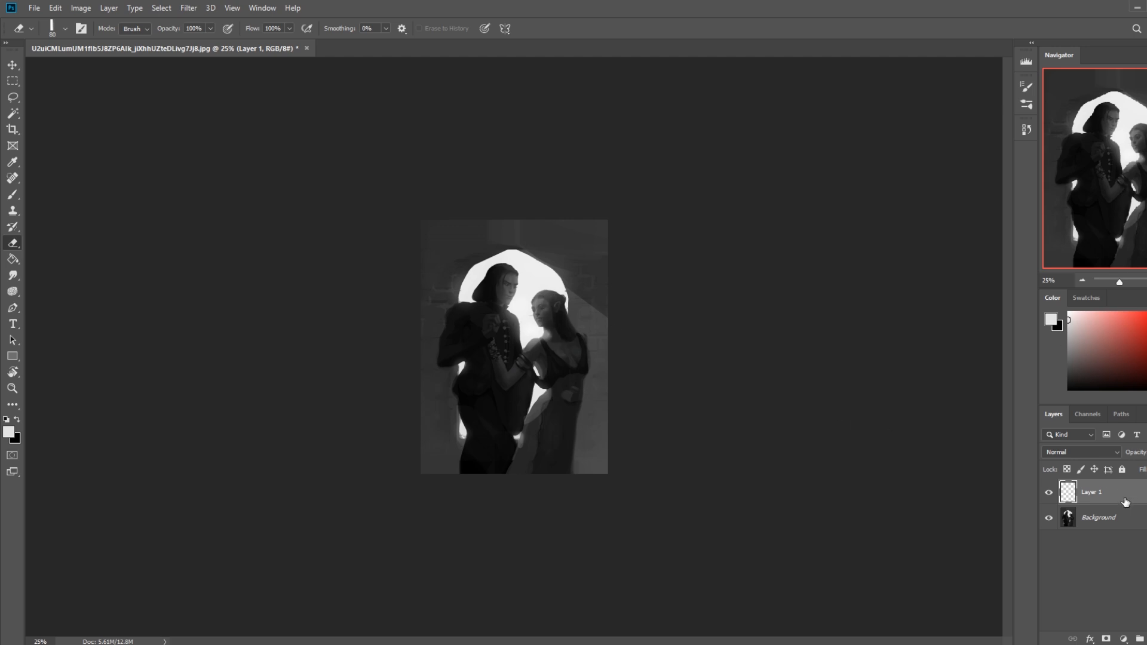
Strengthen the light beam by duplicating its layer twice and merging the copies down into Layer 1
key(ctrl+j)
key(ctrl+j)
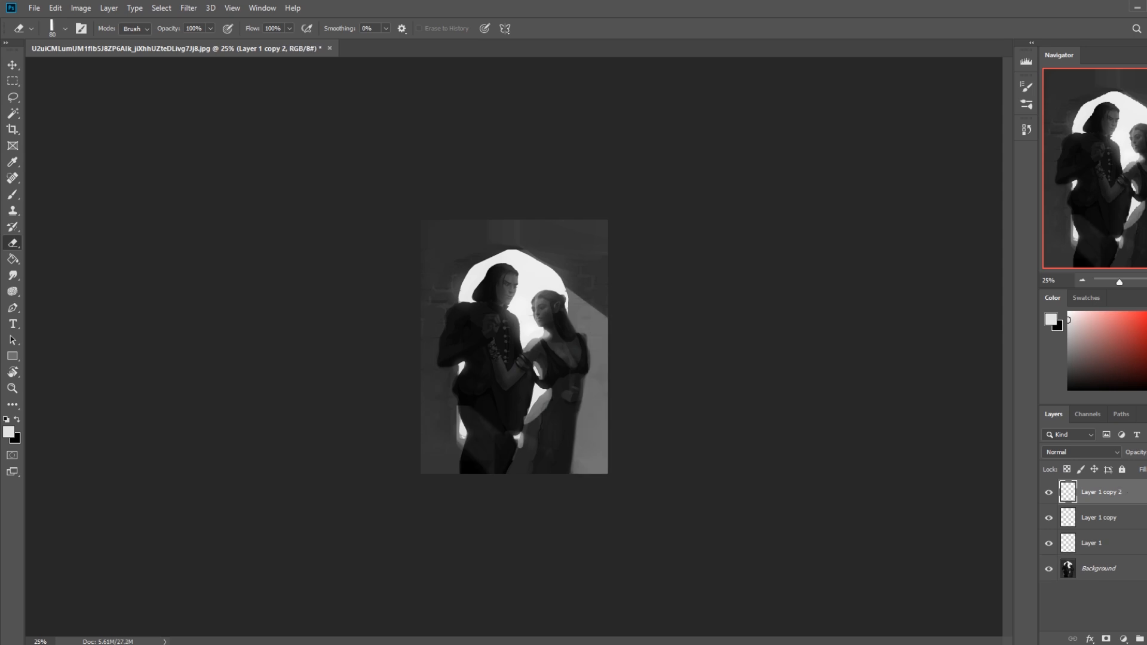
right_click(1097, 506)
click(1018, 488)
right_click(1108, 494)
click(1036, 489)
Soften the light beam with a Gaussian Blur of 16.6 pixels radius
click(188, 7)
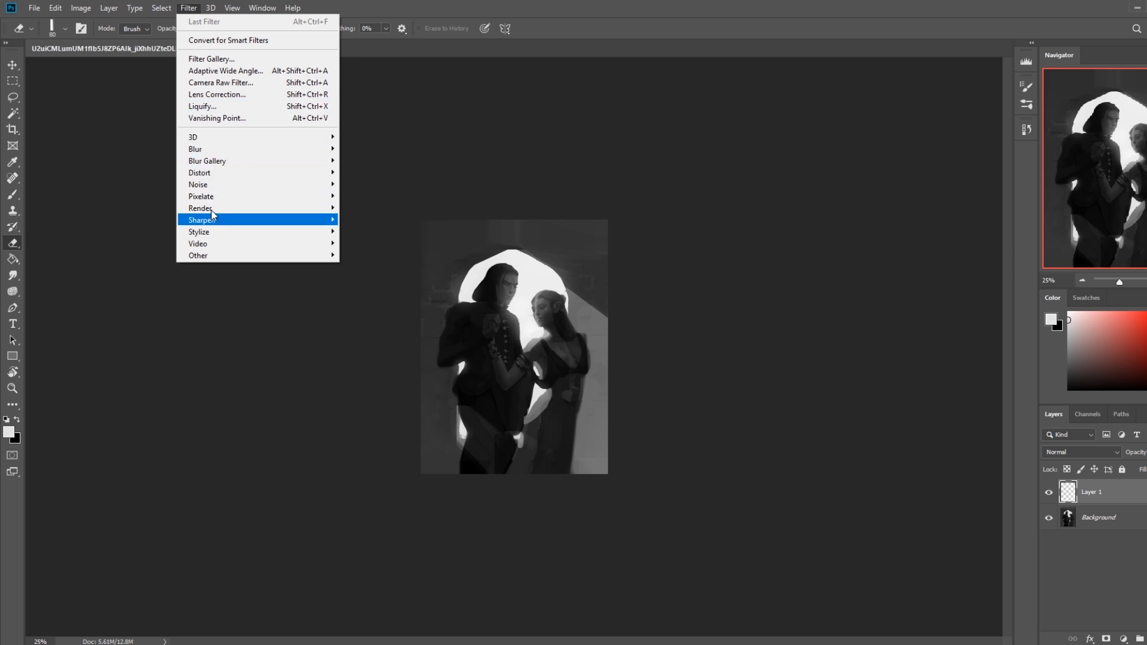
mouse_move(210, 149)
click(372, 195)
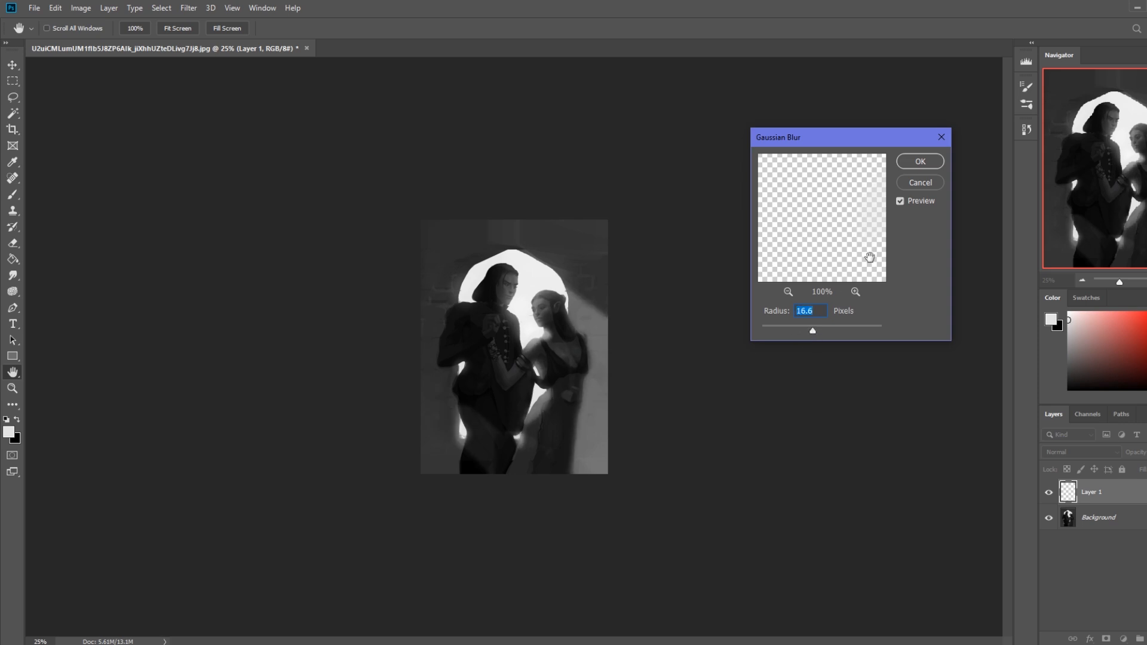
click(935, 162)
Soften the blurred light over the woman's skirt using a soft round eraser at 39% opacity and sizes up to 300
key(e)
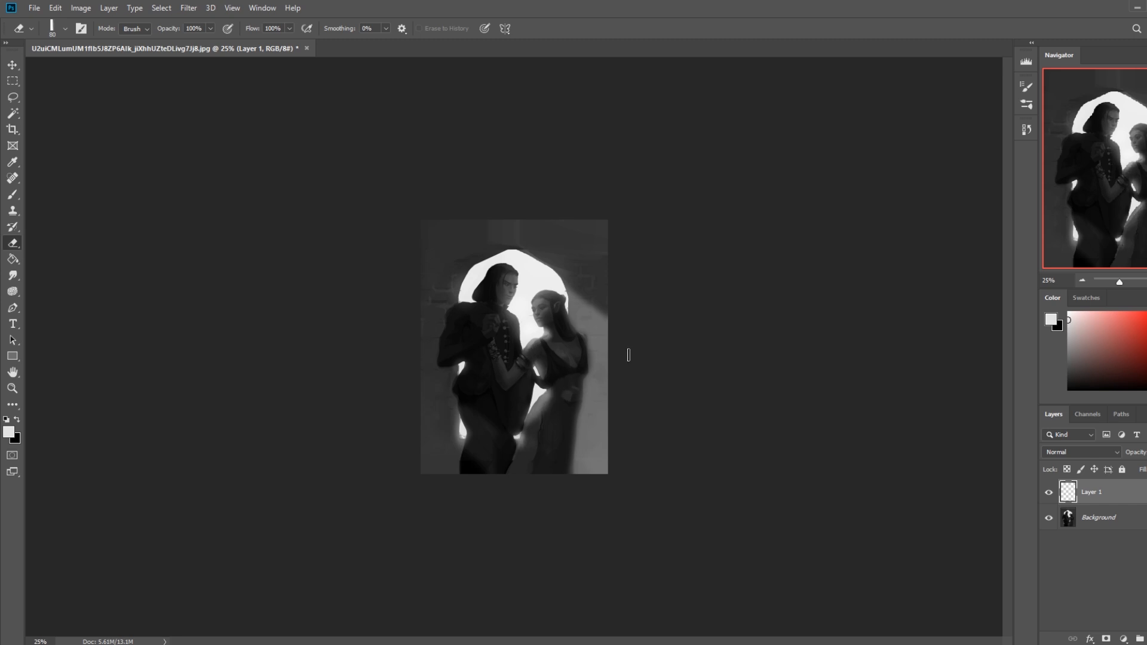
right_click(618, 345)
right_click(576, 347)
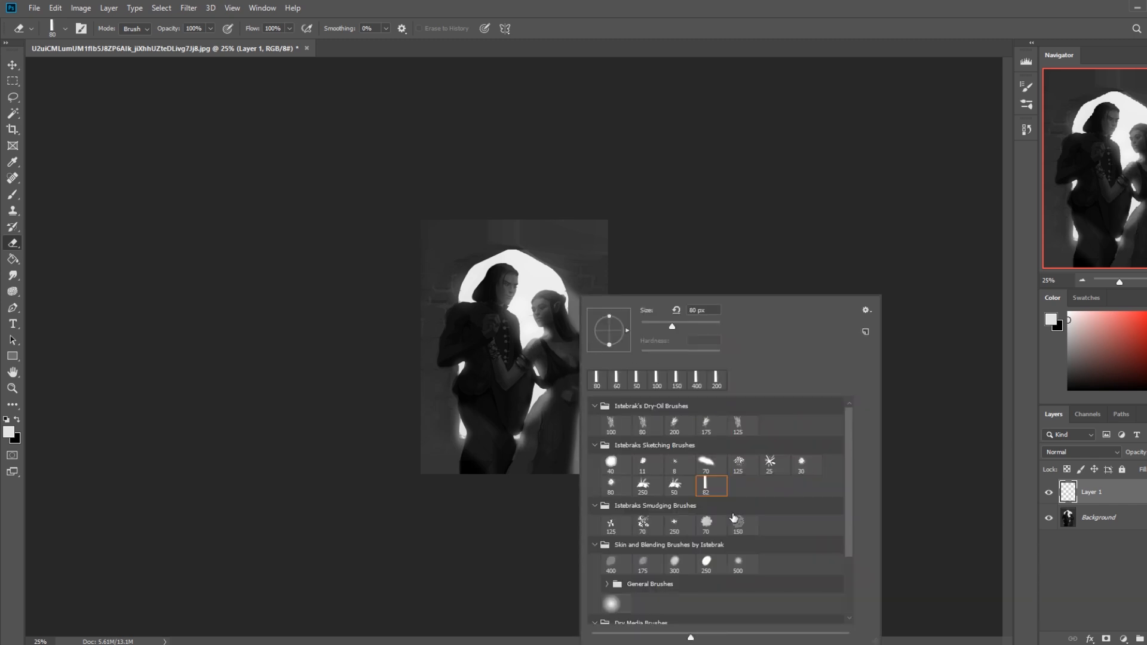
double_click(610, 603)
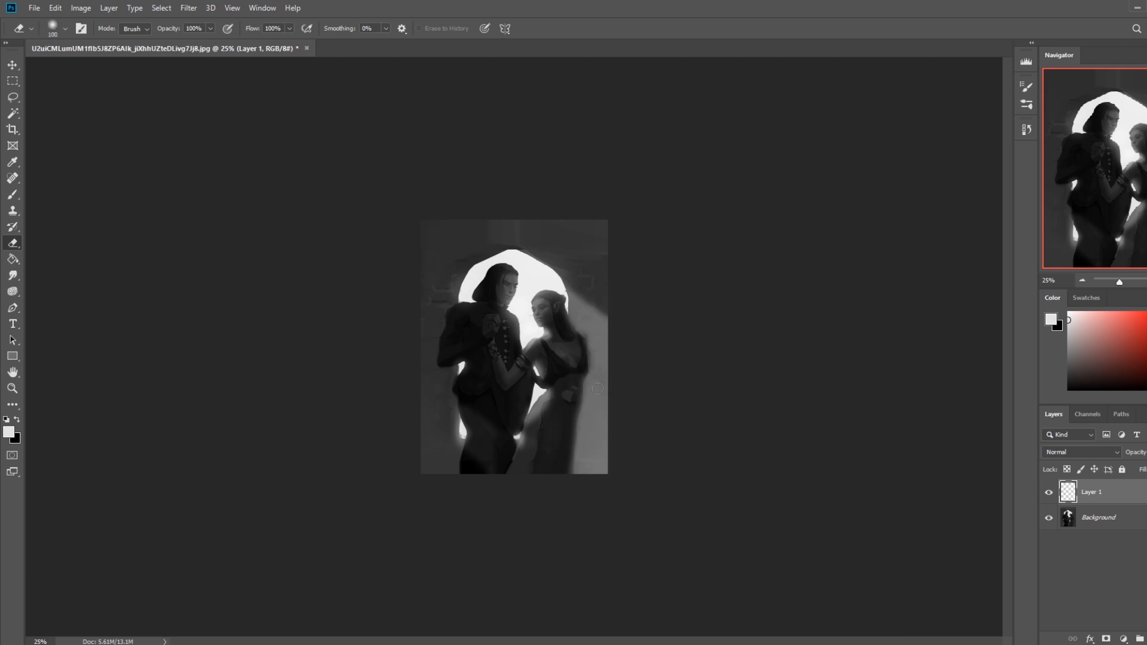
mouse_move(560, 394)
mouse_down()
mouse_move(545, 403)
mouse_move(576, 382)
mouse_move(570, 371)
mouse_move(538, 444)
mouse_up()
drag(210, 29, 173, 45)
key(bracketright)
key(bracketright)
key(bracketright)
key(bracketright)
key(bracketright)
key(bracketright)
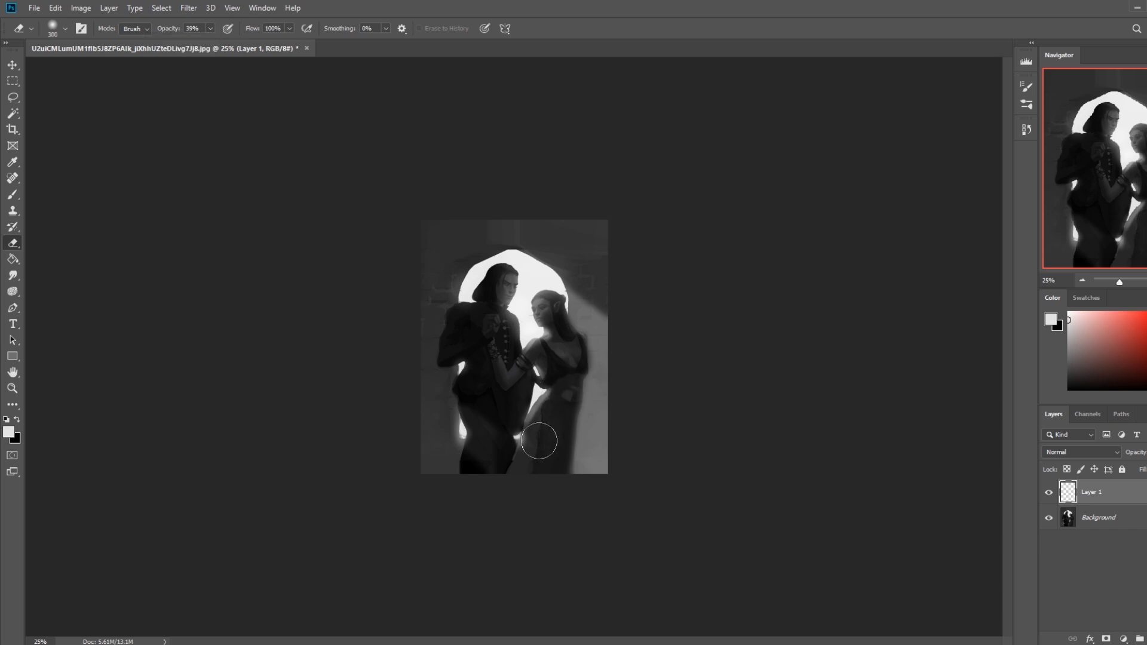
key(bracketleft)
key(bracketleft)
key(bracketleft)
key(bracketleft)
Erase the blurred light from the man's legs and coat with the flat eraser brush at size 175 and 100% opacity
right_click(507, 381)
click(612, 485)
click(938, 378)
key(ctrl+plus)
key(ctrl+plus)
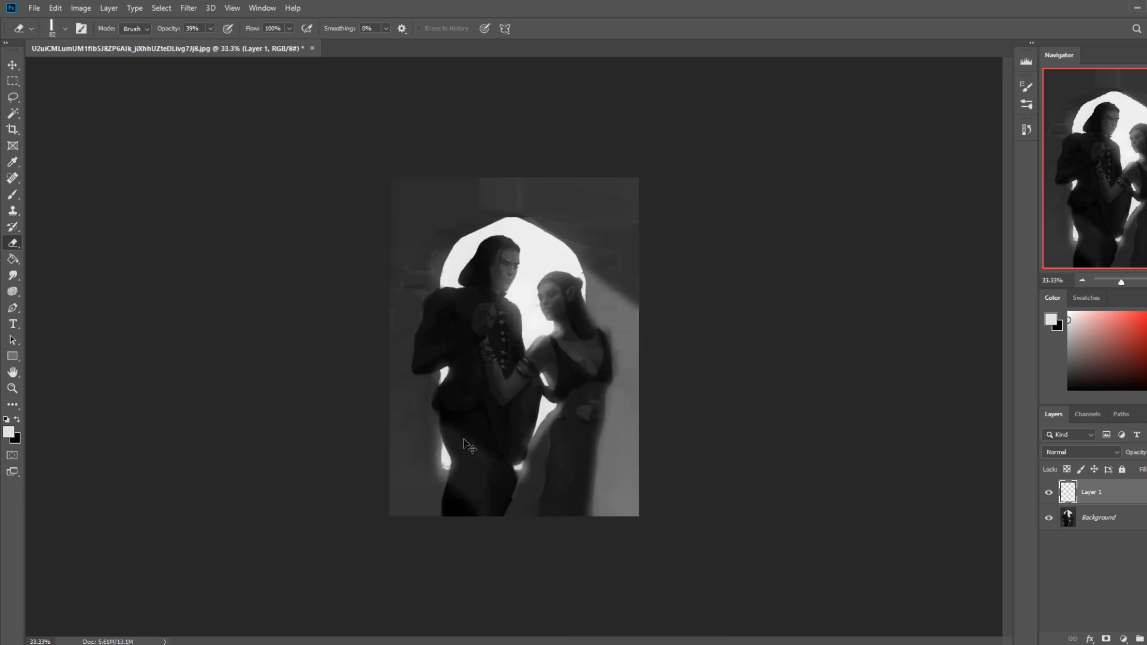
key(bracketright)
key(bracketright)
key(bracketright)
key(bracketright)
key(bracketright)
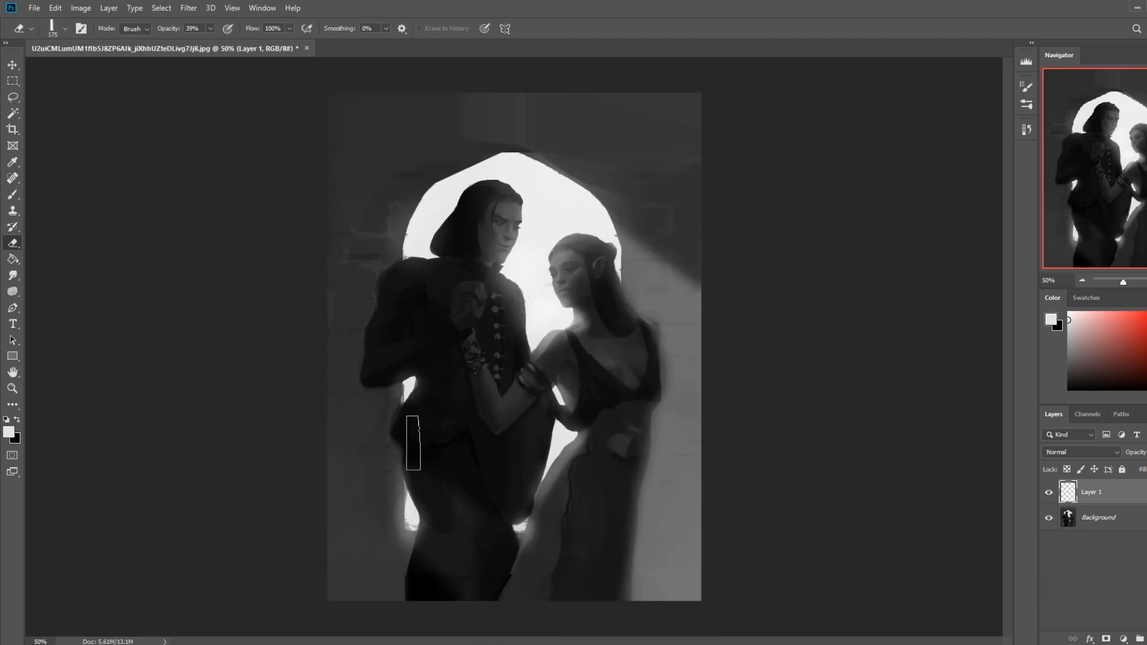
click(211, 28)
drag(212, 45, 254, 45)
mouse_move(473, 592)
mouse_down()
mouse_move(487, 537)
mouse_move(449, 508)
mouse_up()
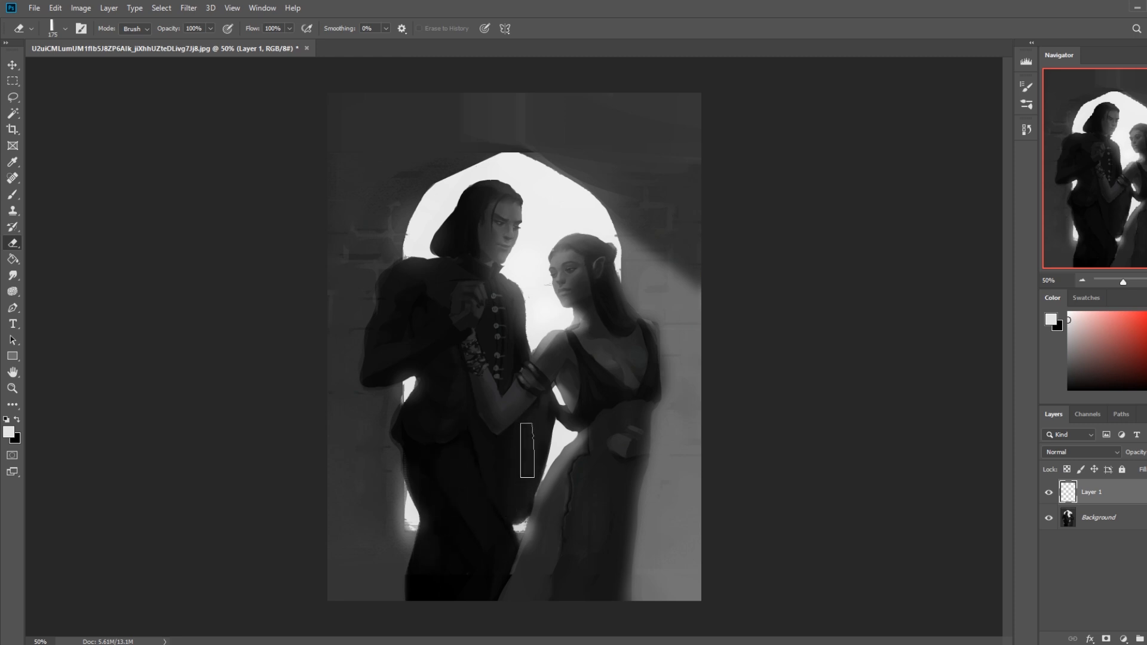
Clean the light off the woman's hair and far shoulder with the eraser at sizes 80 and 50
key(bracketleft)
key(bracketleft)
key(bracketleft)
key(bracketleft)
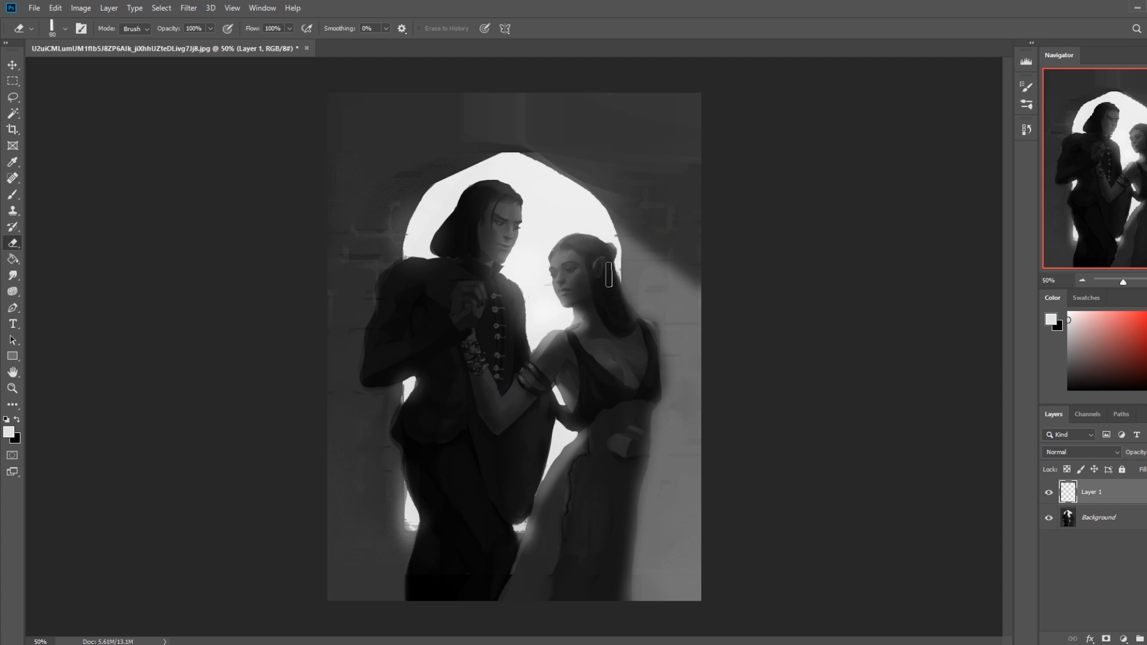
drag(638, 326, 656, 342)
key(bracketleft)
key(bracketleft)
key(bracketleft)
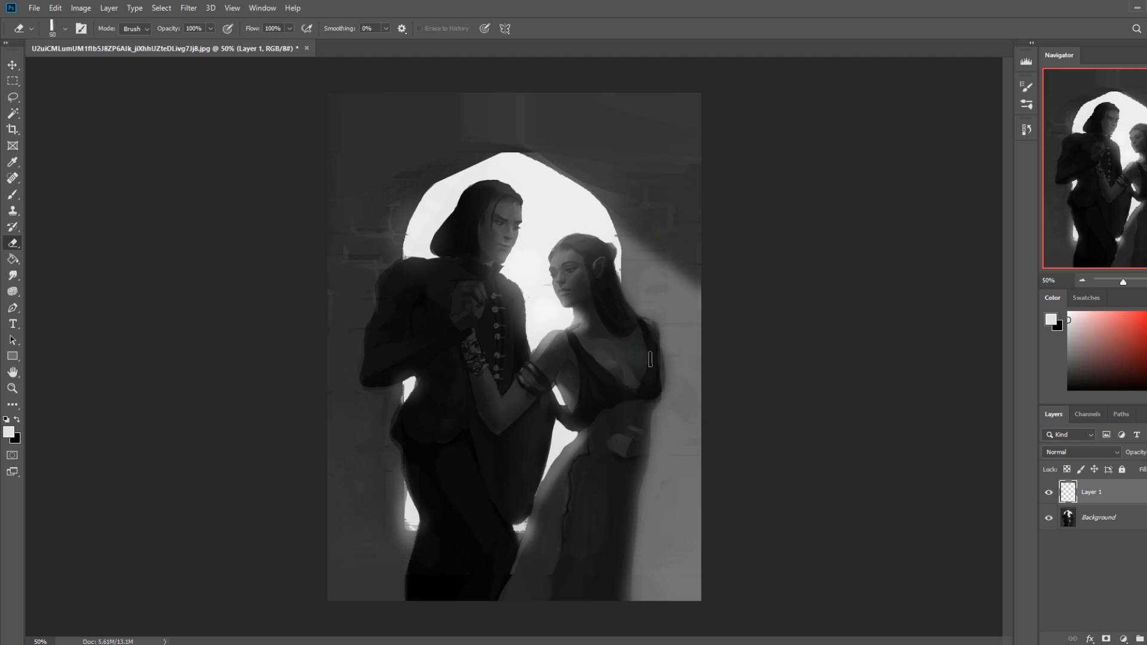
Sharpen the wall-side edge of the woman's arm, waist and skirt by erasing the light there at size 90
key(bracketright)
key(bracketright)
key(bracketright)
key(bracketright)
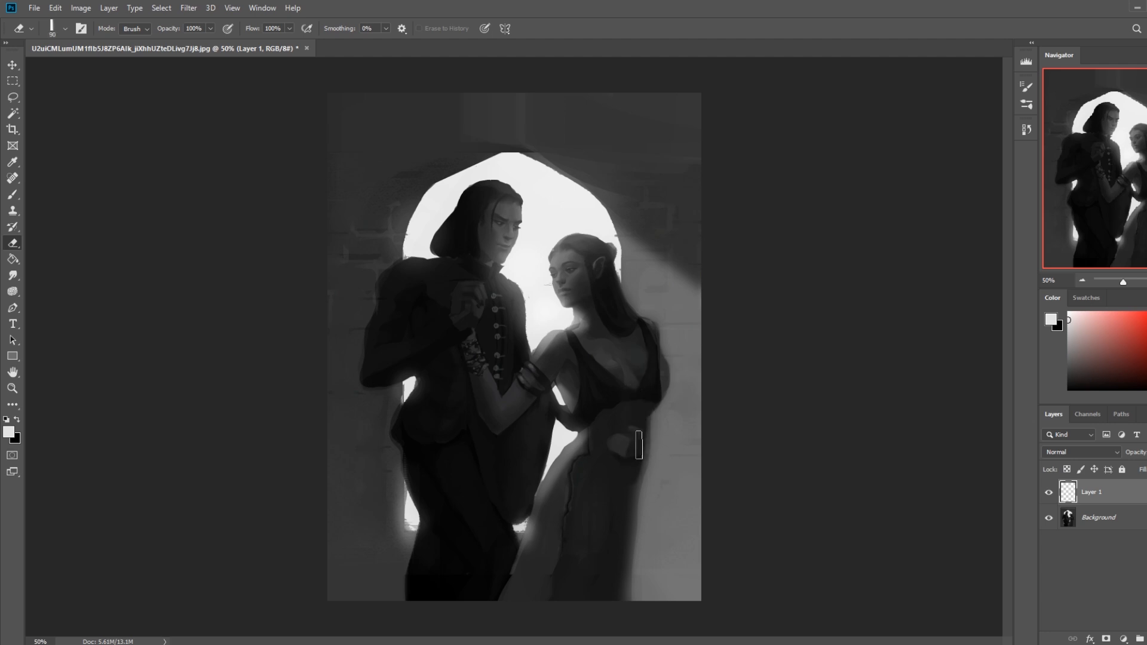
mouse_move(637, 464)
mouse_down()
mouse_move(611, 616)
mouse_move(635, 469)
mouse_move(598, 594)
mouse_move(630, 488)
mouse_move(598, 570)
mouse_move(624, 540)
mouse_move(629, 487)
mouse_move(603, 600)
mouse_up()
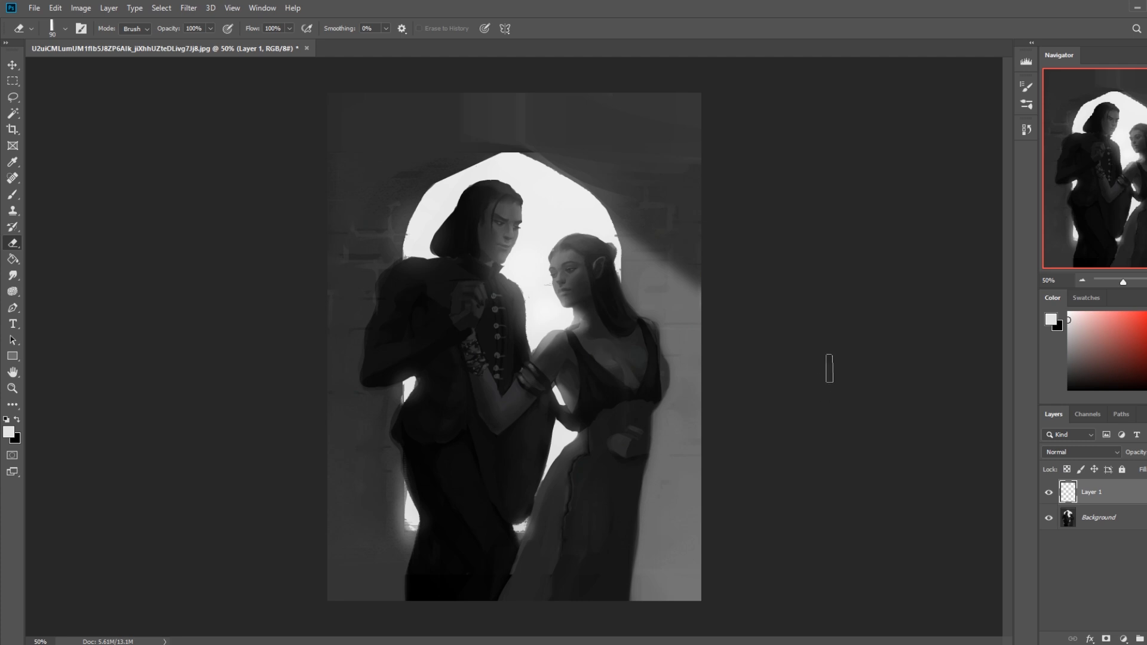
Set up a soft round brush at size 2600 and 15% opacity with a near-black sampled from the man's figure
key(ctrl+minus)
key(ctrl+minus)
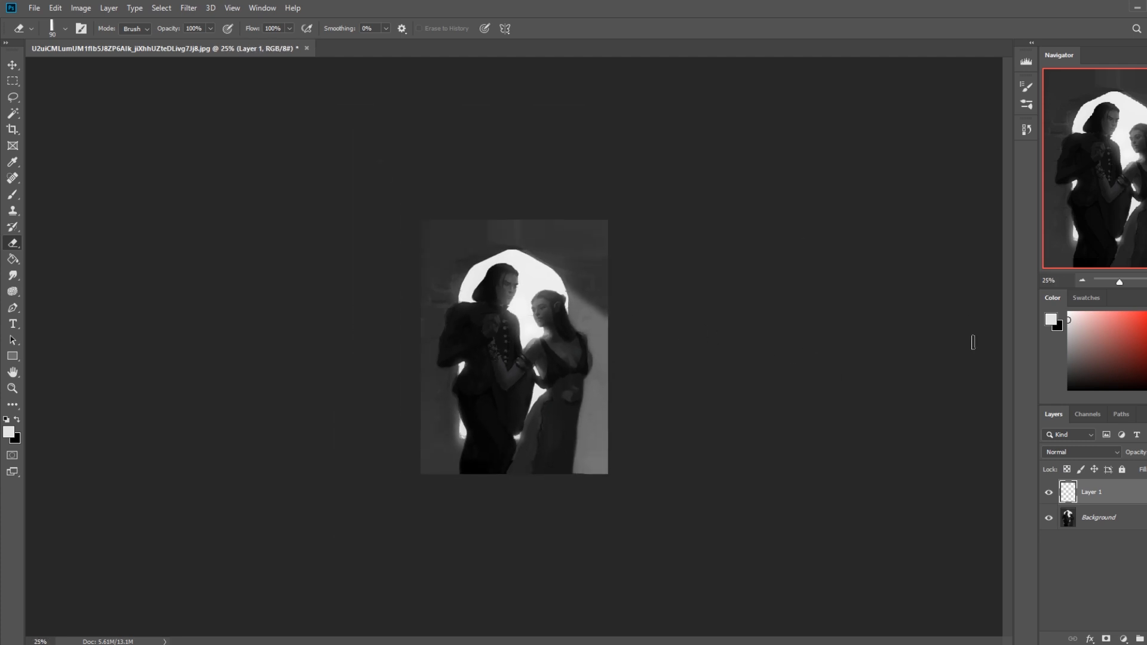
click(1094, 525)
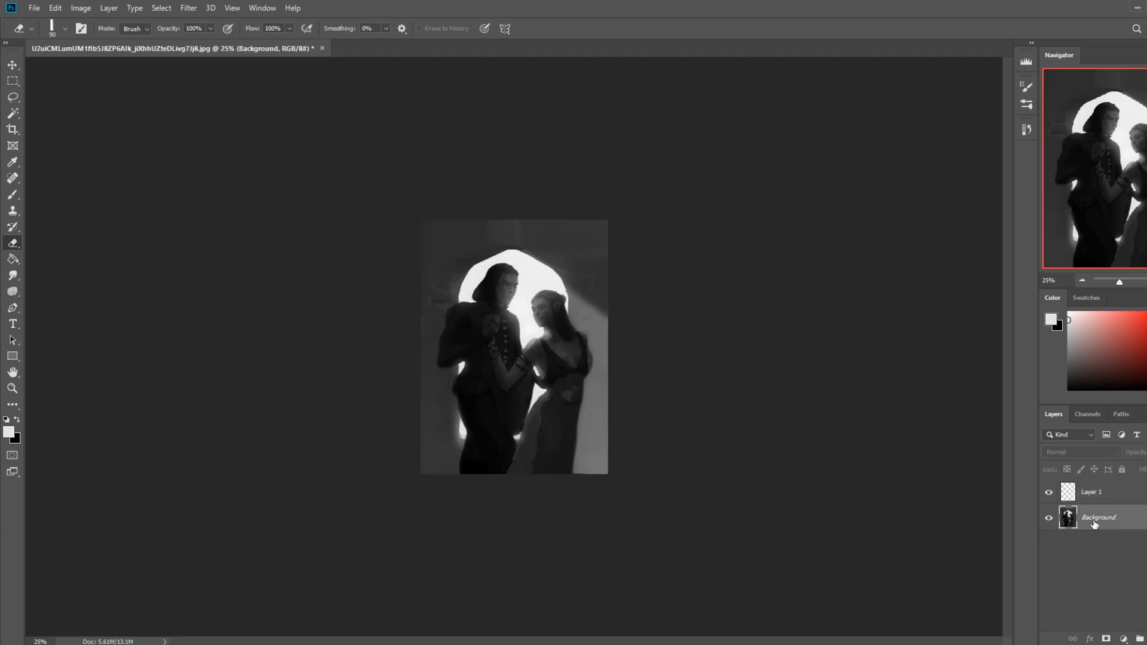
drag(1073, 522, 1065, 526)
key(b)
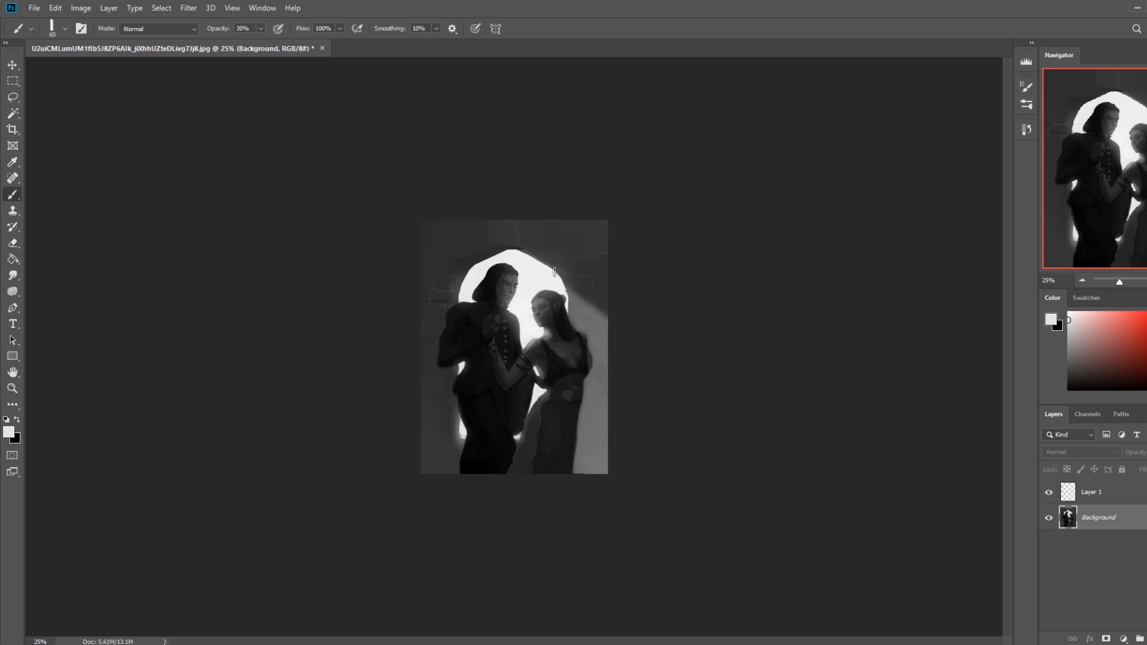
right_click(560, 270)
click(721, 540)
click(803, 193)
key(bracketright)
key(bracketright)
key(bracketright)
key(bracketright)
key(bracketright)
key(bracketright)
key(bracketright)
key(bracketright)
key(bracketright)
key(bracketright)
key(bracketright)
key(bracketright)
key(bracketright)
key(bracketright)
key(bracketright)
key(bracketright)
key(bracketright)
key(bracketright)
key(bracketright)
key(bracketright)
key(bracketright)
alt+click(483, 296)
key(1)
key(5)
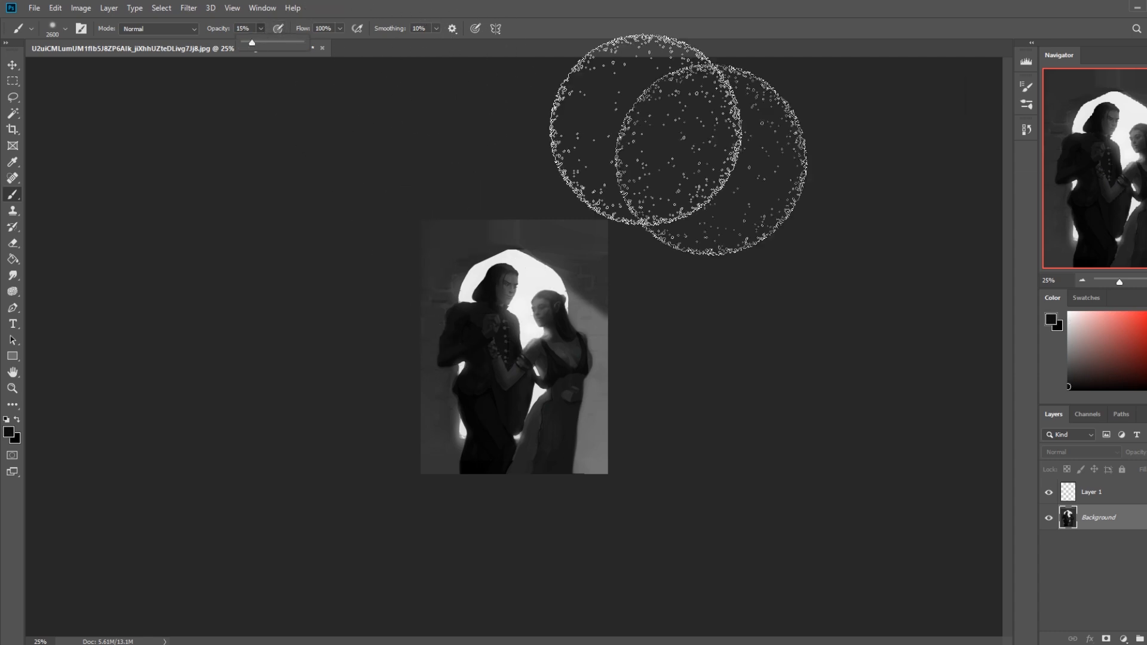
Add a new layer above Layer 1 and darken the painting's upper-left area with broad near-black strokes at 6% opacity
click(1114, 496)
click(1141, 638)
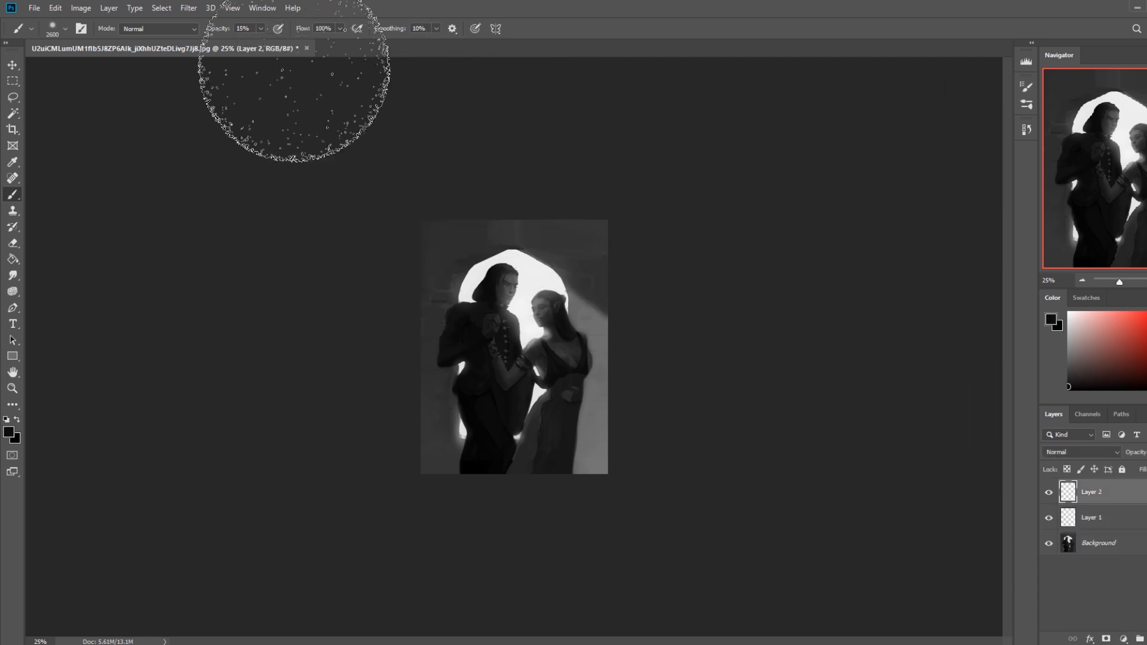
click(261, 29)
drag(261, 40, 255, 40)
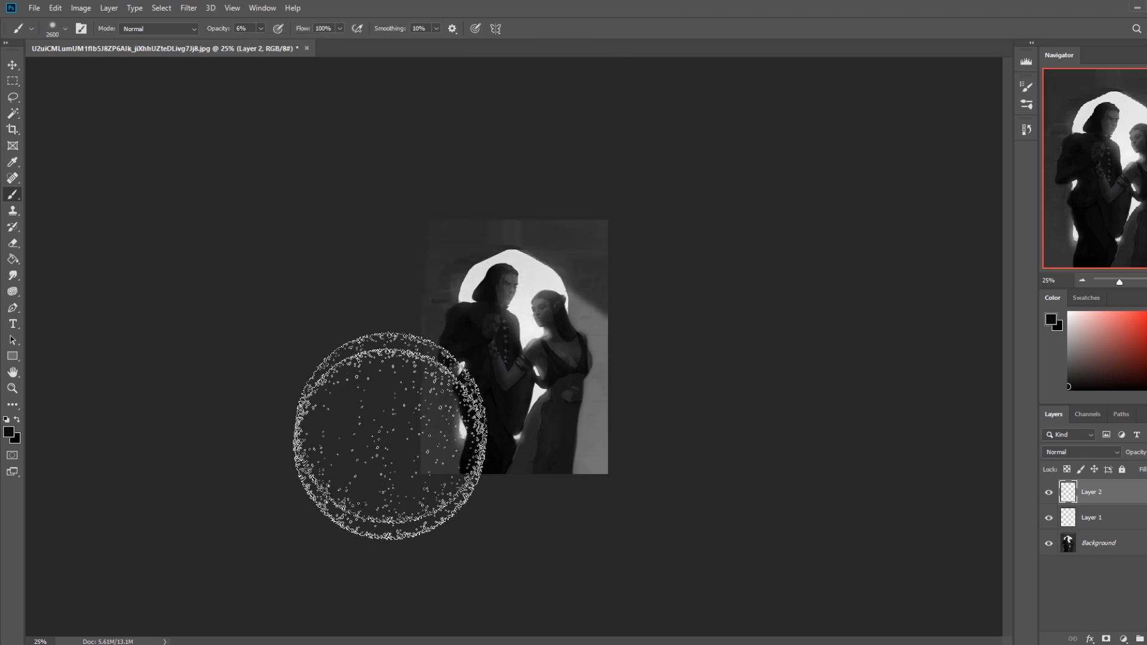
drag(367, 353, 447, 205)
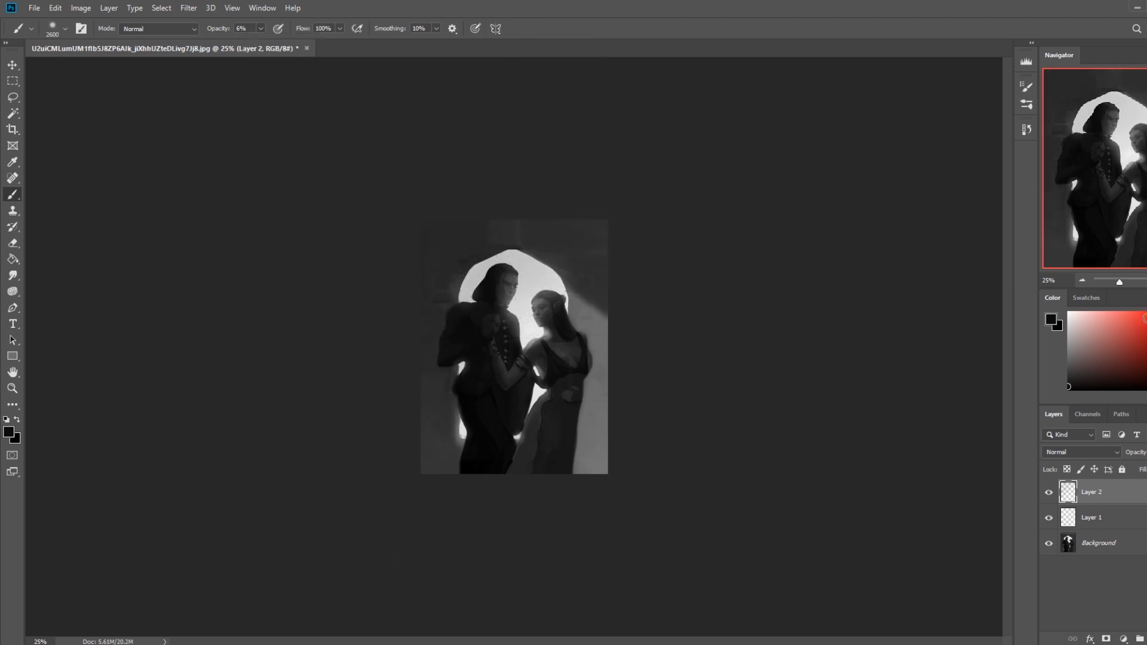
mouse_move(415, 153)
mouse_down()
mouse_move(251, 374)
mouse_move(382, 191)
mouse_move(312, 392)
mouse_move(439, 212)
mouse_move(499, 164)
mouse_move(304, 358)
mouse_up()
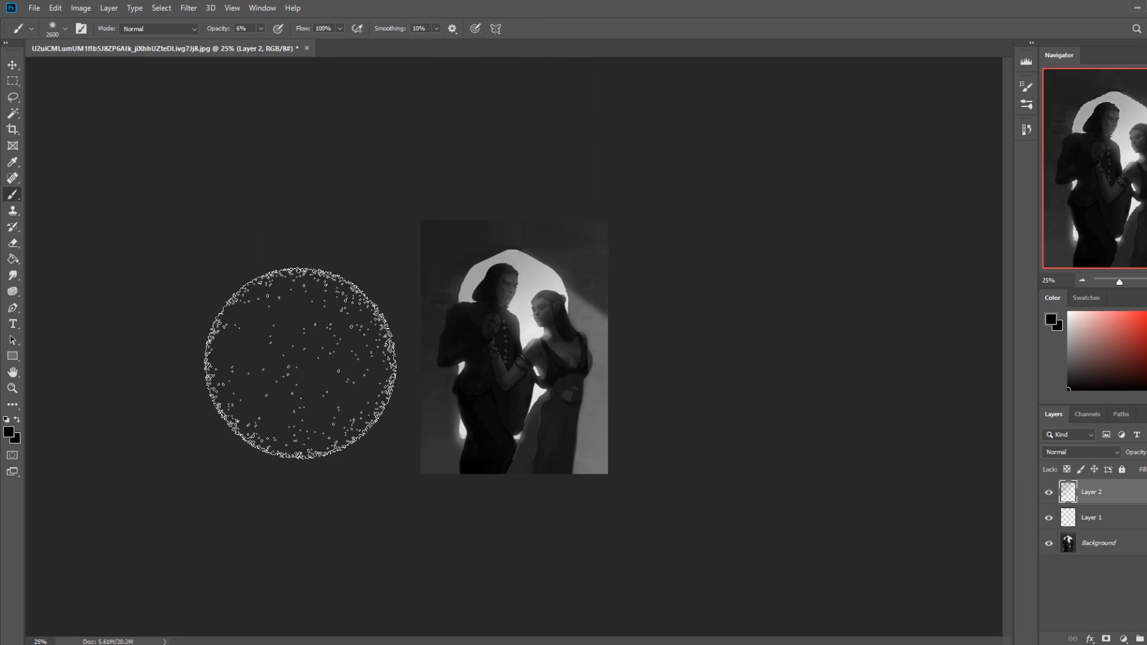
Fill the arch opening on the Background layer with white using a Magic Wand selection, and clear the selection
click(12, 112)
click(1126, 547)
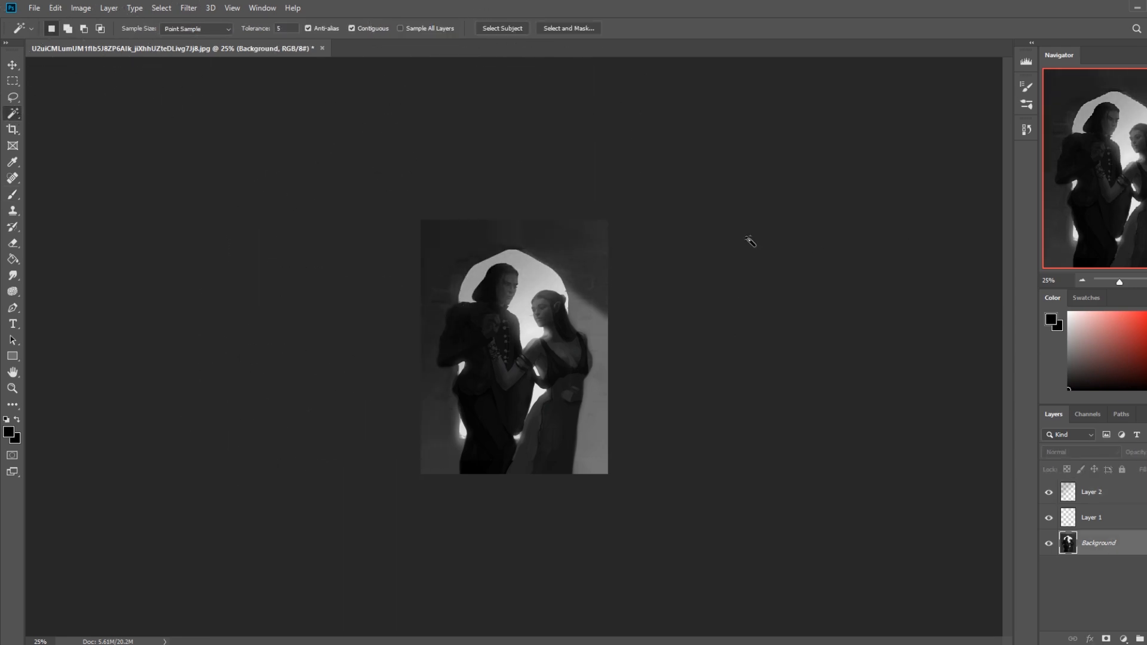
shift+click(529, 332)
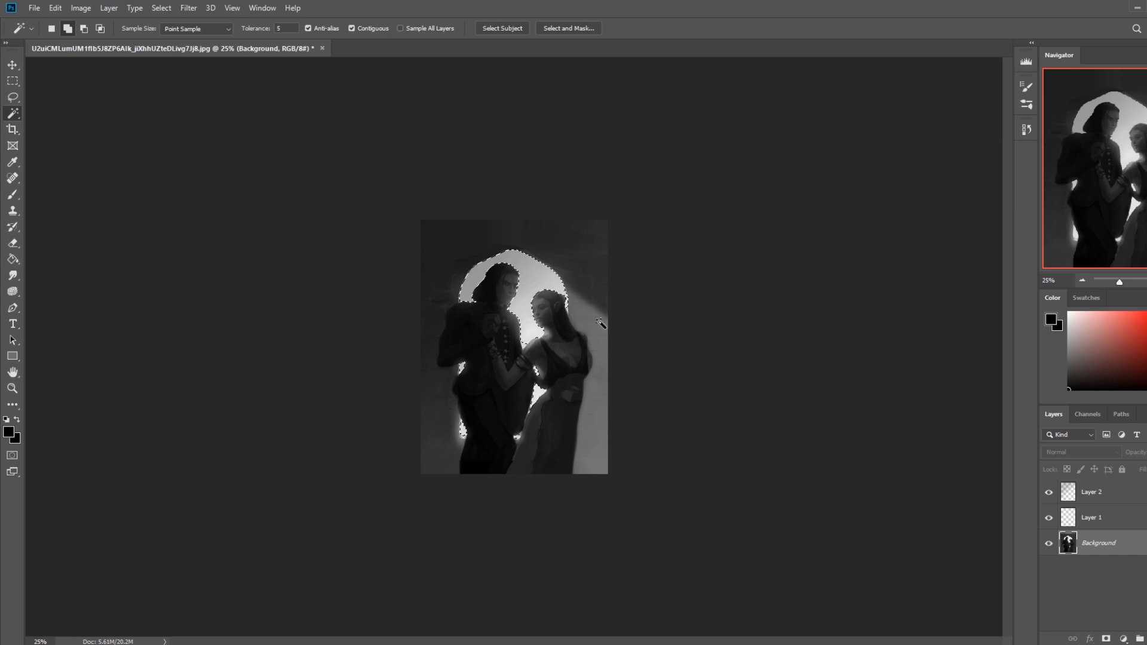
key(shift+F5)
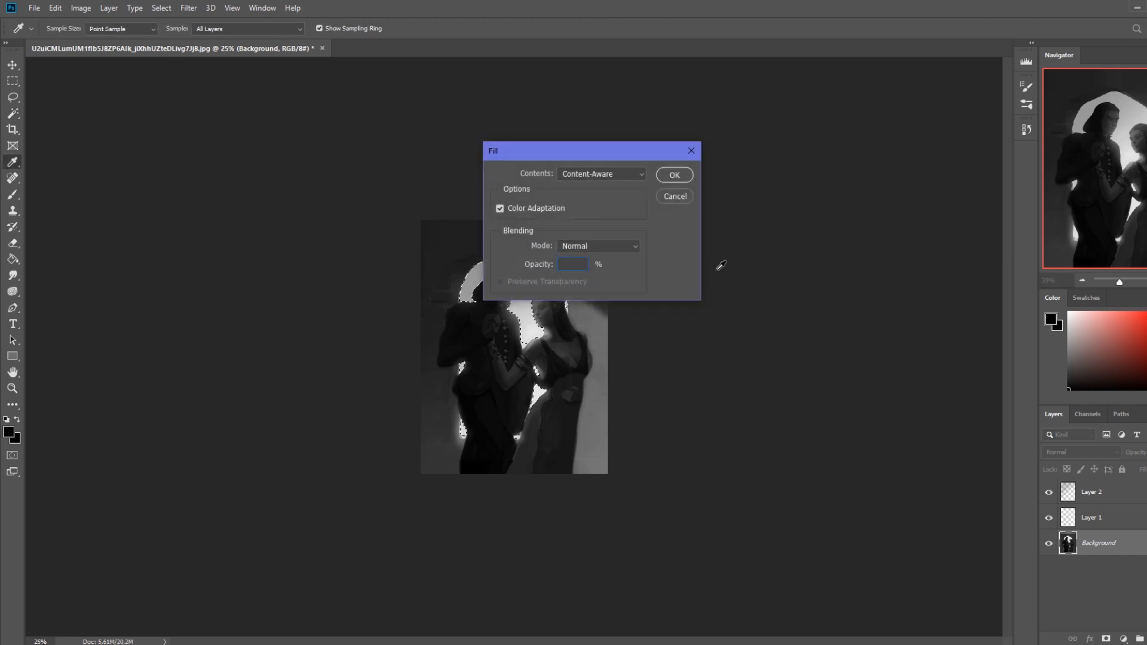
click(680, 199)
click(1099, 491)
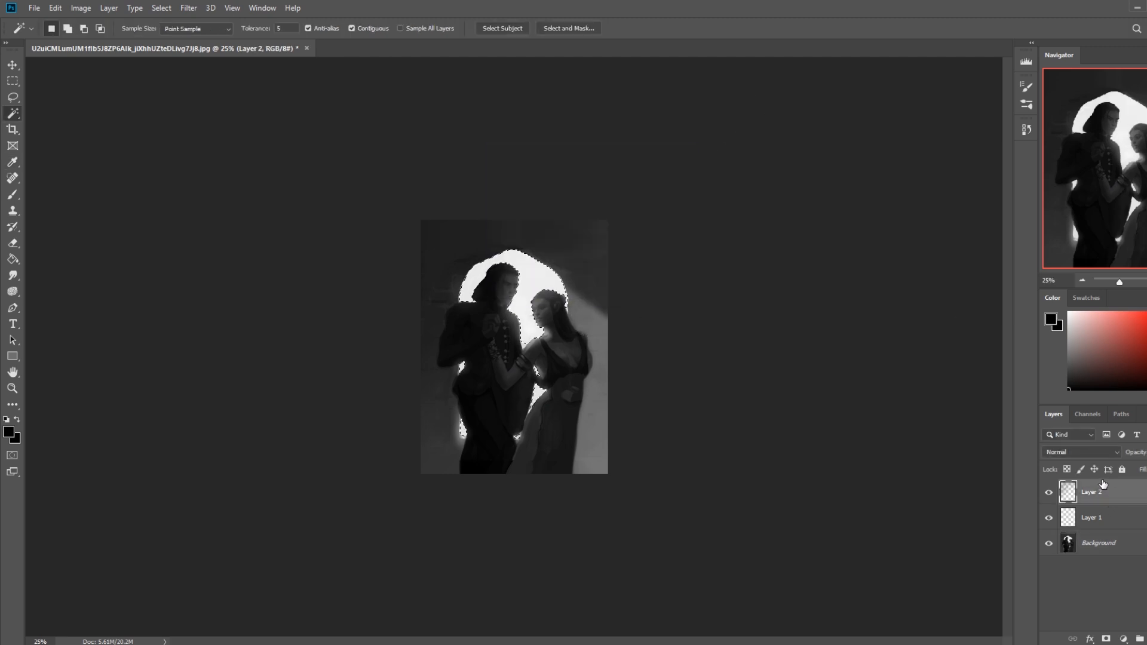
key(m)
right_click(521, 283)
click(562, 289)
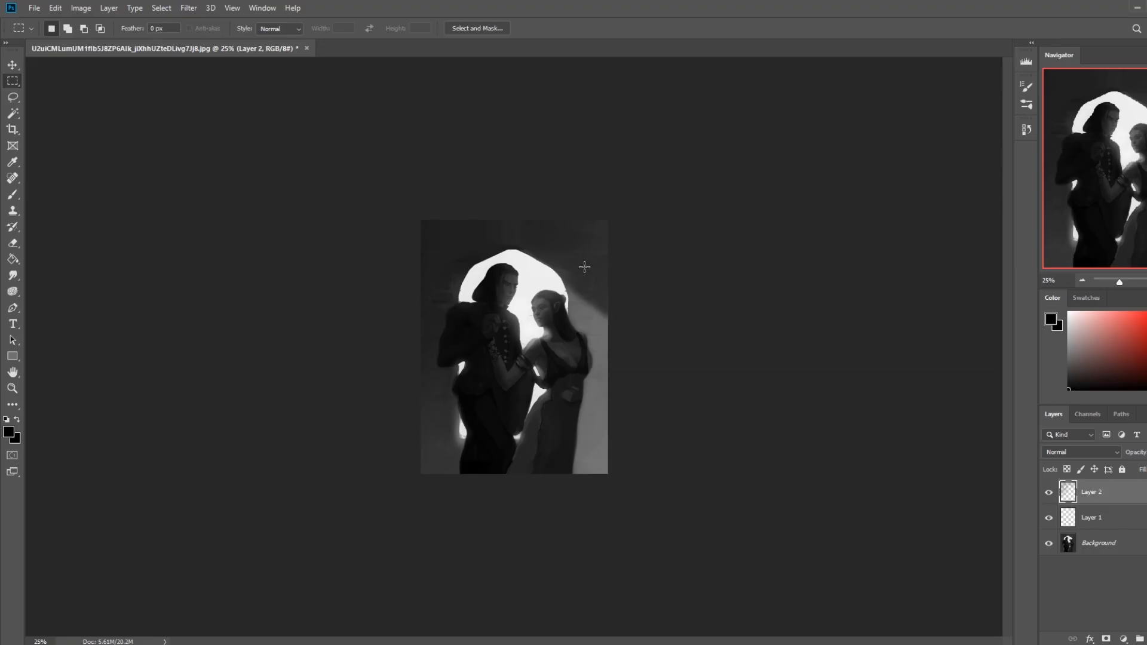
key(l)
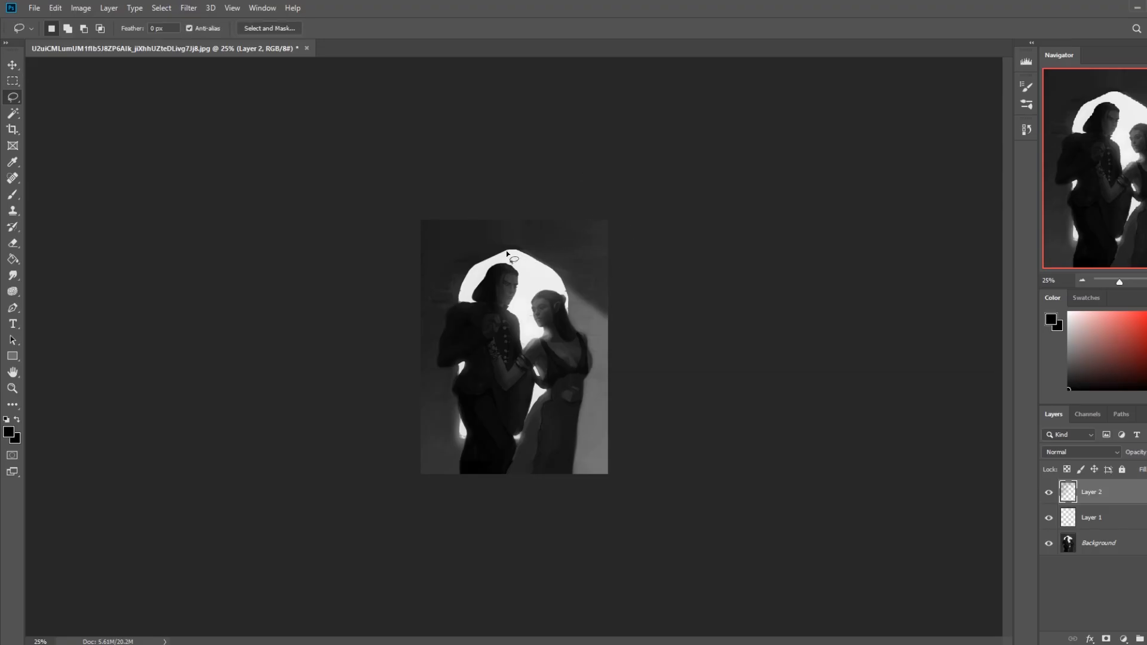
drag(561, 266, 564, 267)
key(ctrl+d)
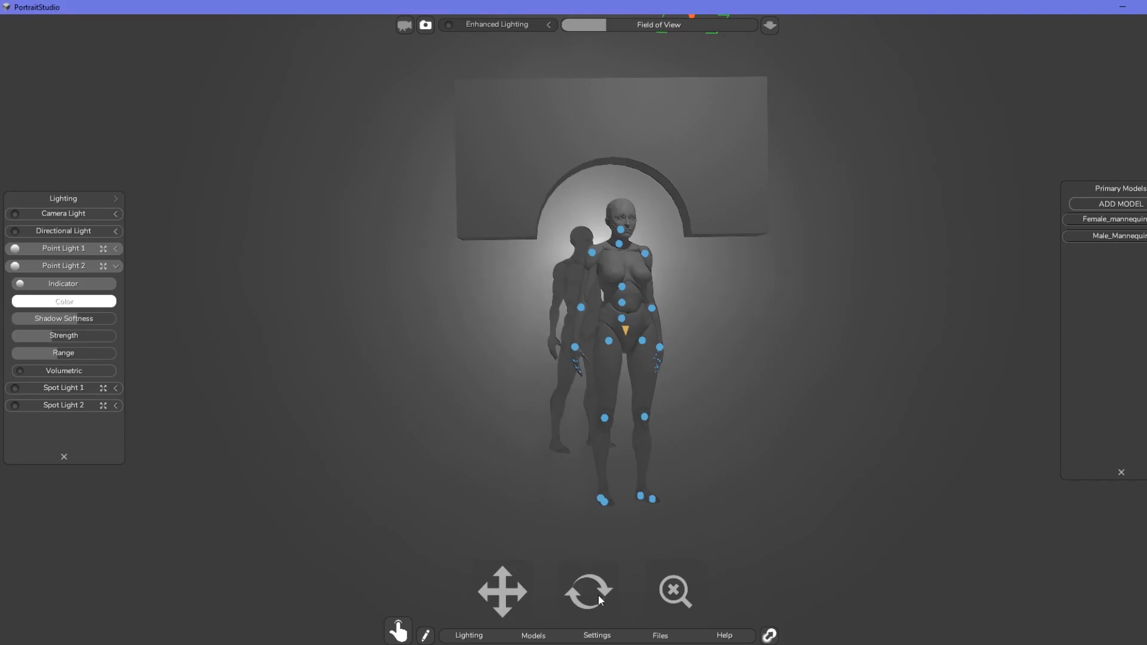
Switch to PortraitStudio and orbit the backlit mannequin scene to examine the thickness of the arch from different angles
drag(599, 601, 602, 635)
click(673, 594)
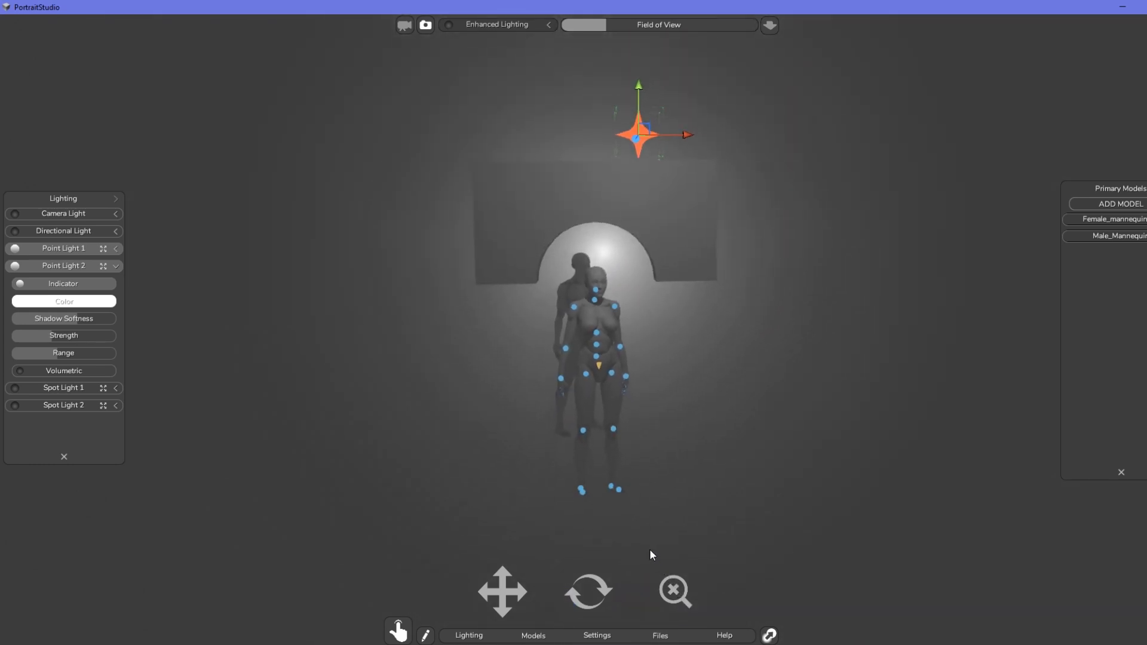
drag(591, 594, 587, 590)
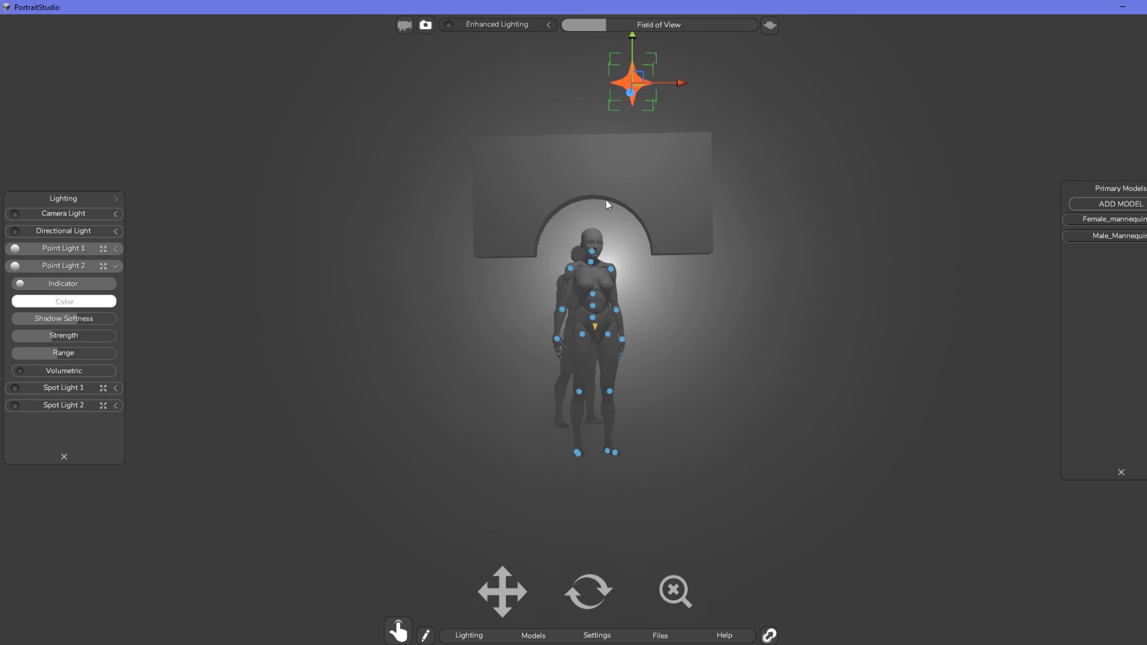
drag(670, 568, 674, 569)
drag(573, 594, 570, 606)
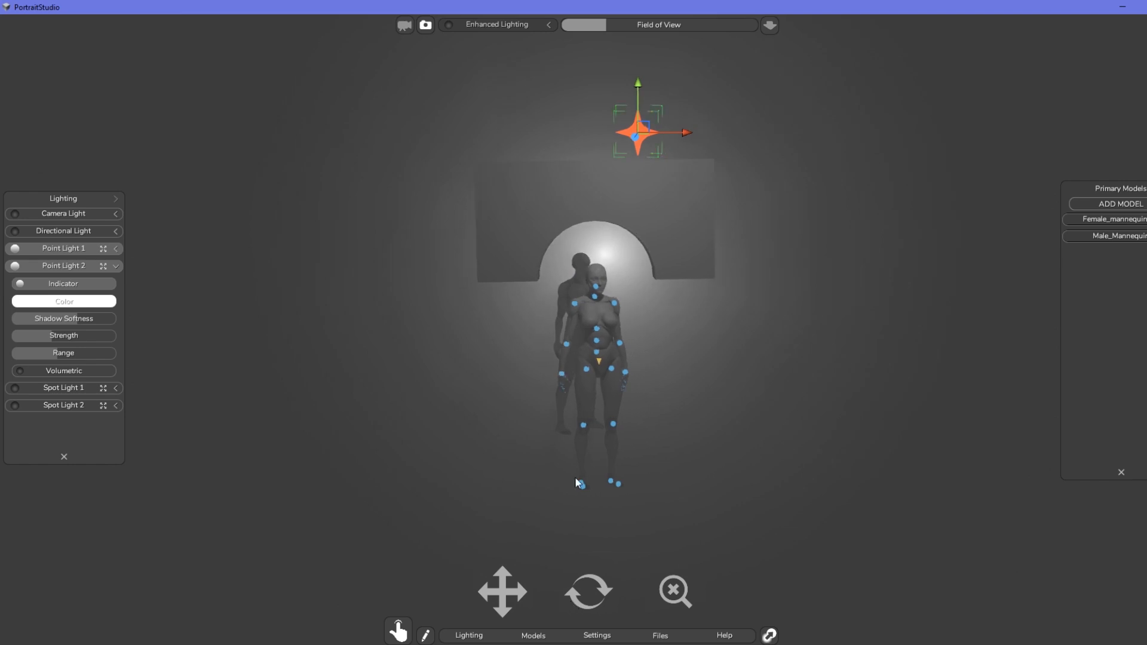
mouse_move(587, 594)
mouse_down()
mouse_move(553, 589)
mouse_move(650, 588)
mouse_move(577, 597)
mouse_move(597, 588)
mouse_up()
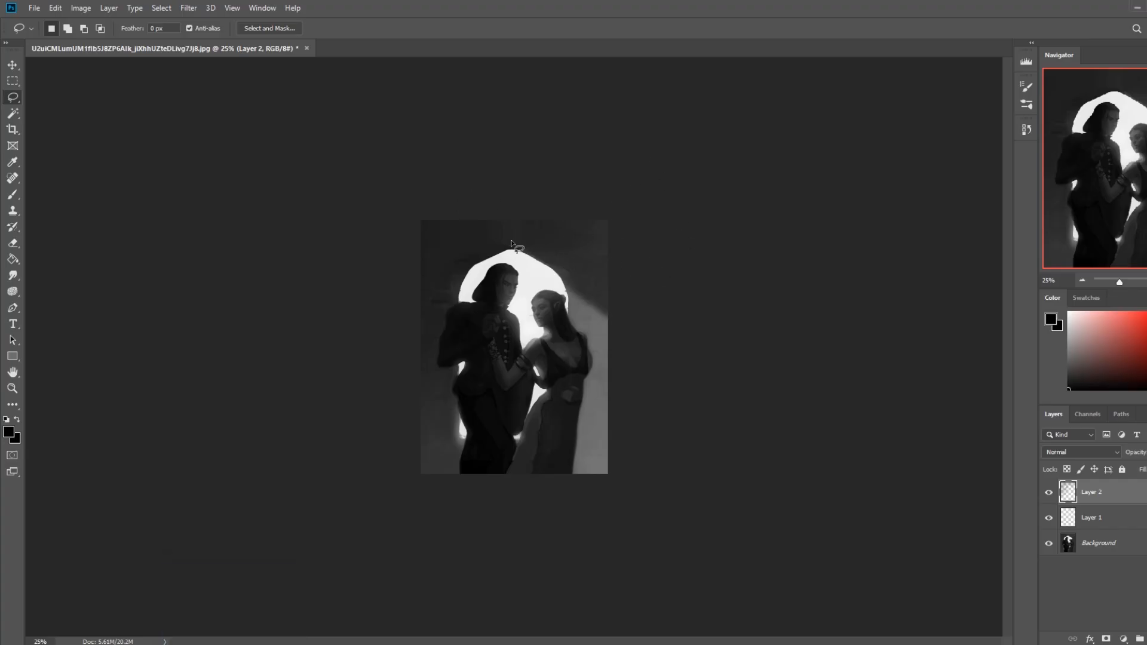
mouse_move(492, 249)
mouse_down()
mouse_move(447, 285)
mouse_move(440, 332)
mouse_move(534, 234)
mouse_move(517, 240)
mouse_up()
key(ctrl+d)
click(217, 632)
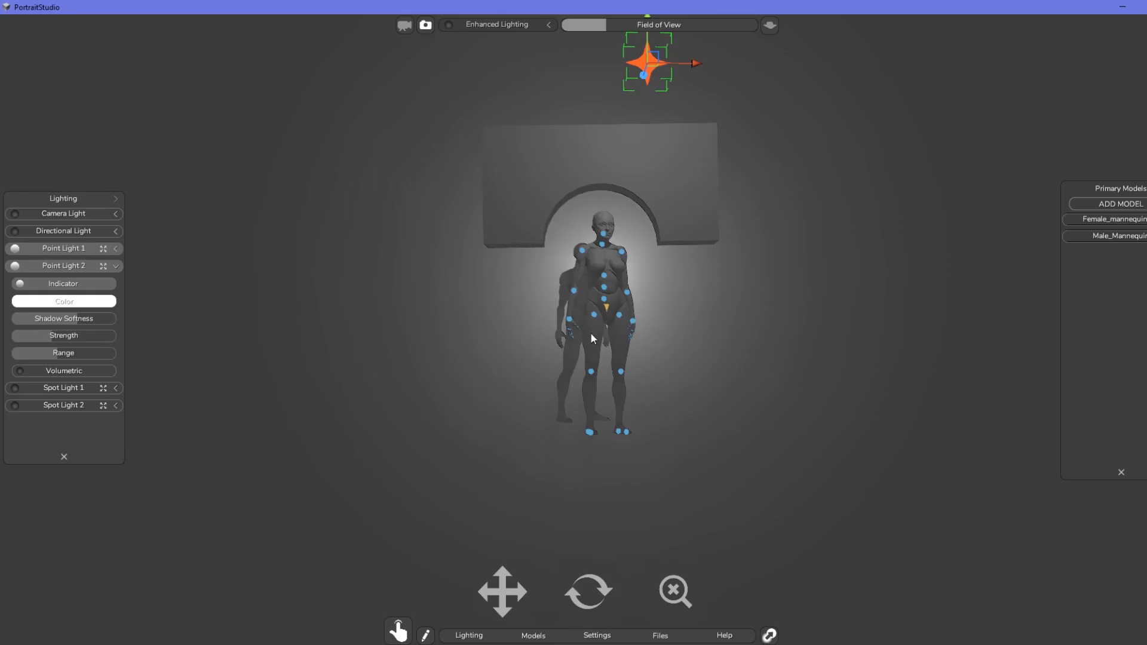
drag(581, 598, 591, 595)
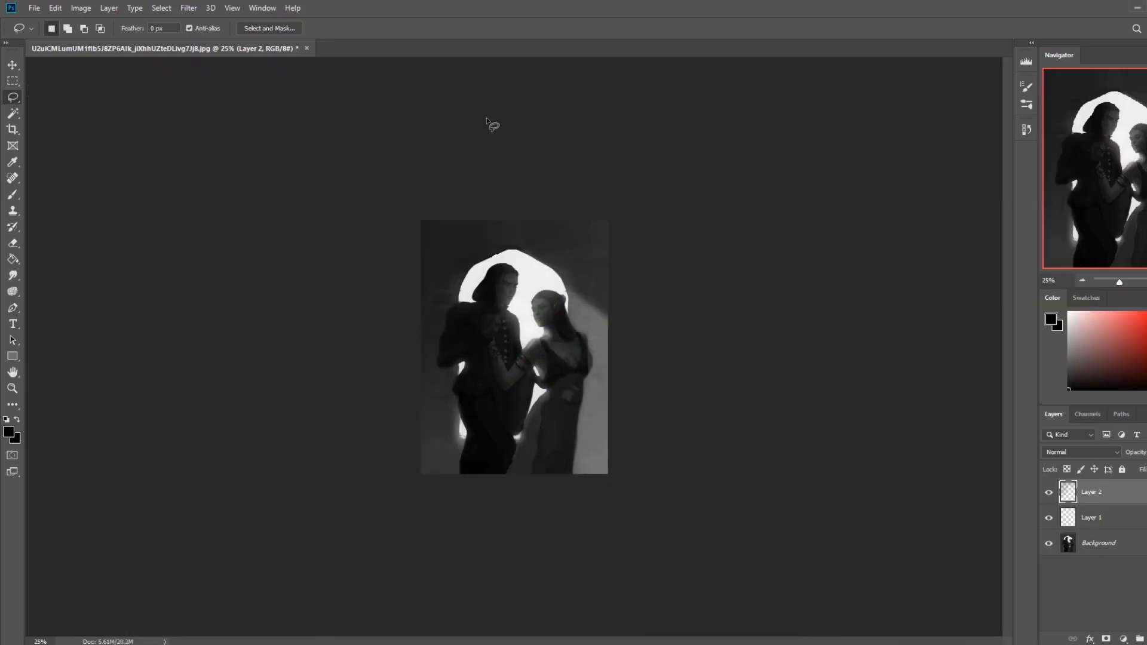
Lasso a freehand band in the painting along the woman's side of the arch, from its peak down to her shoulder
key(ctrl+plus)
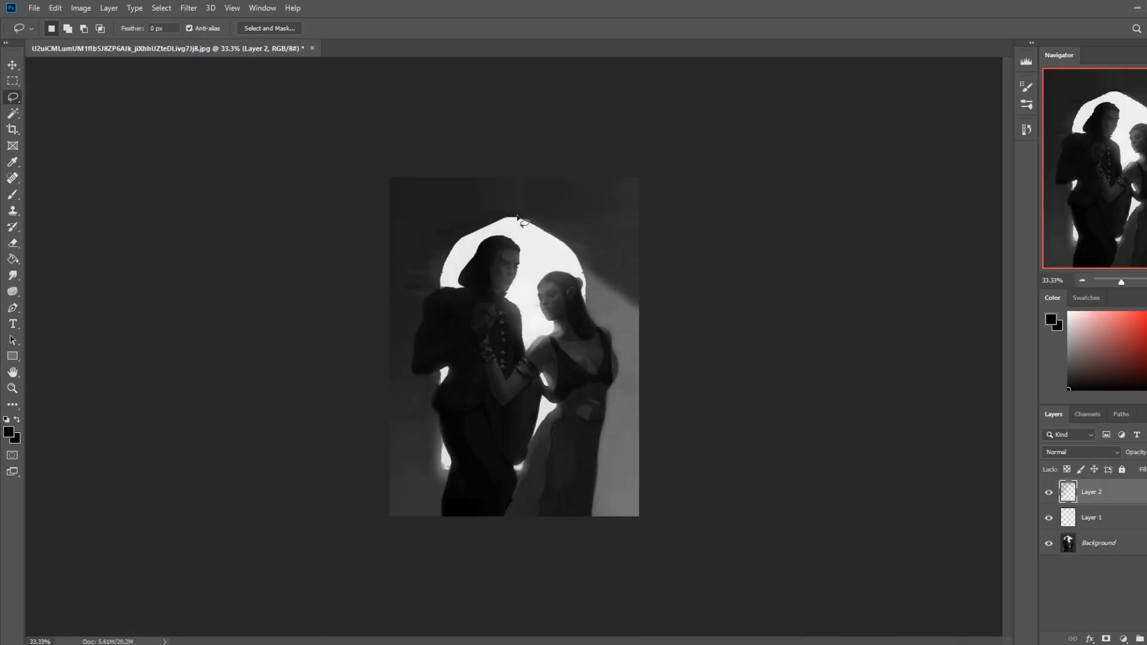
mouse_move(521, 210)
mouse_down()
mouse_move(582, 241)
mouse_move(596, 327)
mouse_up()
key(shift)
mouse_move(585, 239)
mouse_down()
mouse_move(599, 356)
mouse_move(621, 378)
mouse_up()
key(alt)
key(shift)
drag(464, 242, 526, 208)
key(shift)
drag(561, 230, 558, 225)
key(shift)
key(shift)
Refine the outer edge of the arch band selection into a smooth curve by subtracting freehand areas
key(alt)
drag(616, 308, 618, 309)
key(alt)
drag(514, 199, 597, 261)
drag(494, 147, 496, 149)
key(alt)
drag(597, 237, 556, 192)
key(alt)
mouse_move(588, 242)
mouse_down()
mouse_move(564, 210)
mouse_move(581, 212)
mouse_up()
key(alt)
key(alt)
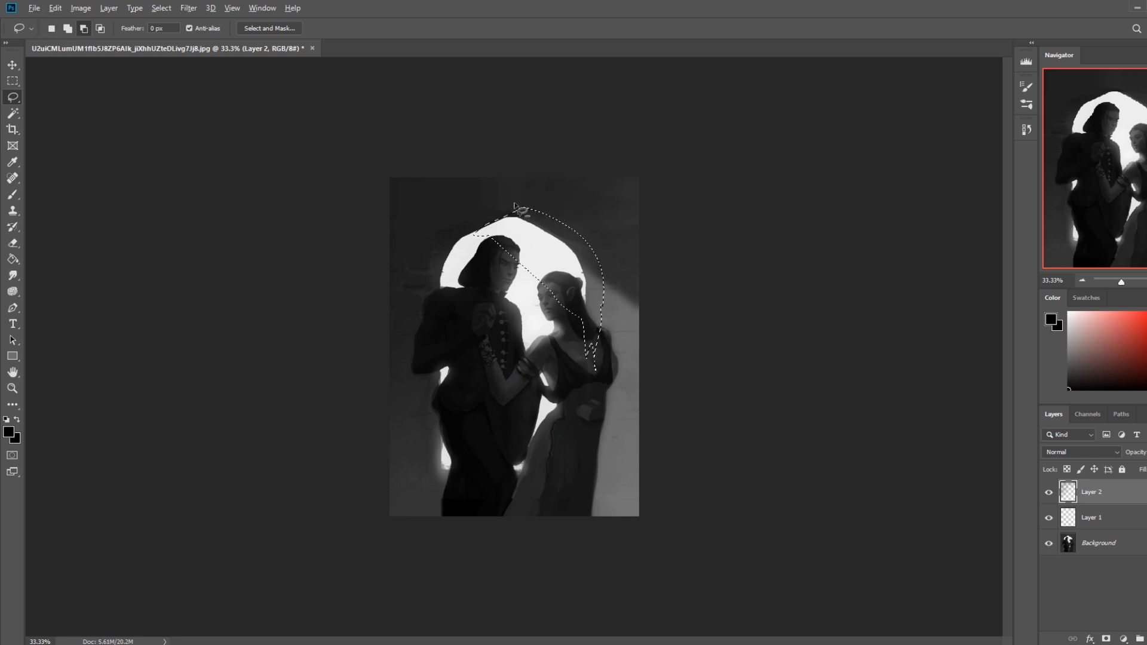
drag(527, 165, 576, 187)
key(alt)
mouse_move(615, 248)
mouse_down()
mouse_move(524, 168)
mouse_move(552, 217)
mouse_move(576, 198)
mouse_move(518, 203)
mouse_up()
key(alt)
key(alt)
key(alt)
drag(634, 292, 636, 292)
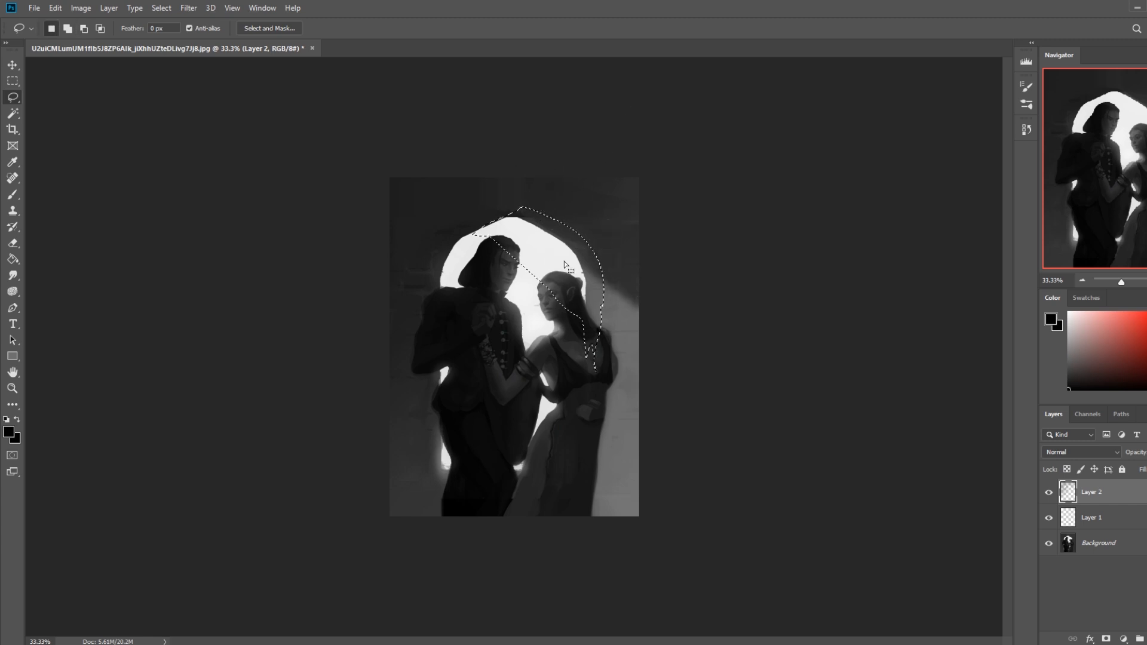
Straighten the band's outer vertical edge with the Rectangular Marquee and extend the selection down to the painting's lower edge
right_click(13, 96)
click(52, 110)
key(m)
key(alt)
drag(601, 258, 653, 133)
key(shift)
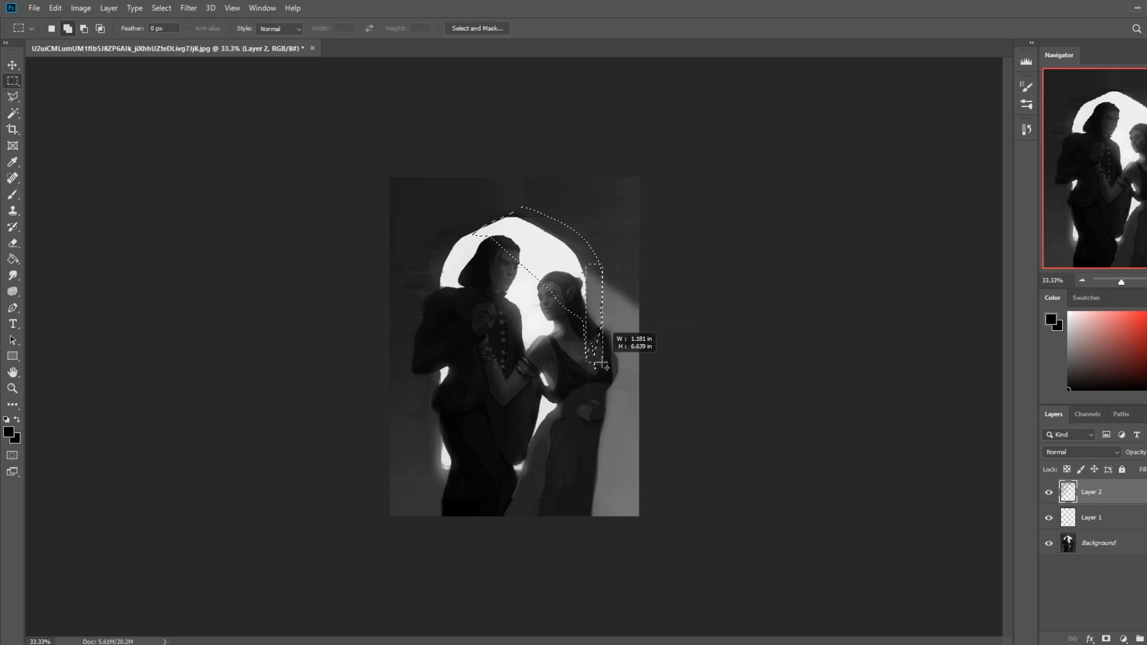
drag(600, 364, 600, 364)
drag(587, 280, 602, 548)
drag(13, 102, 63, 98)
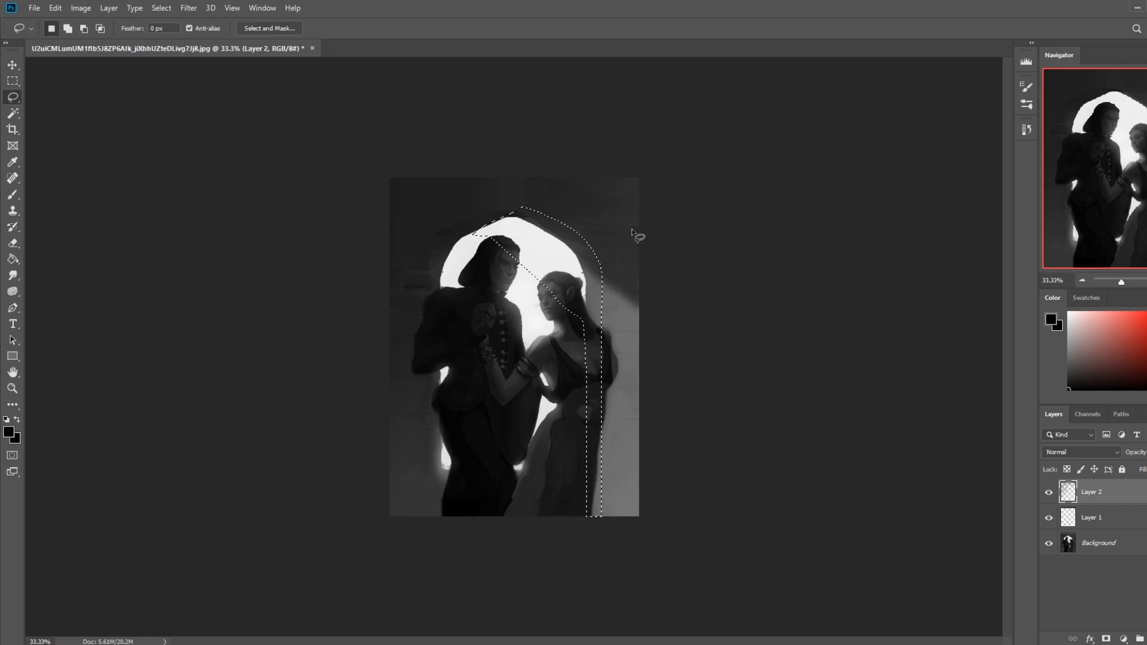
Set up a soft white brush at size 500 and 15% opacity for painting on the Background layer
click(1115, 545)
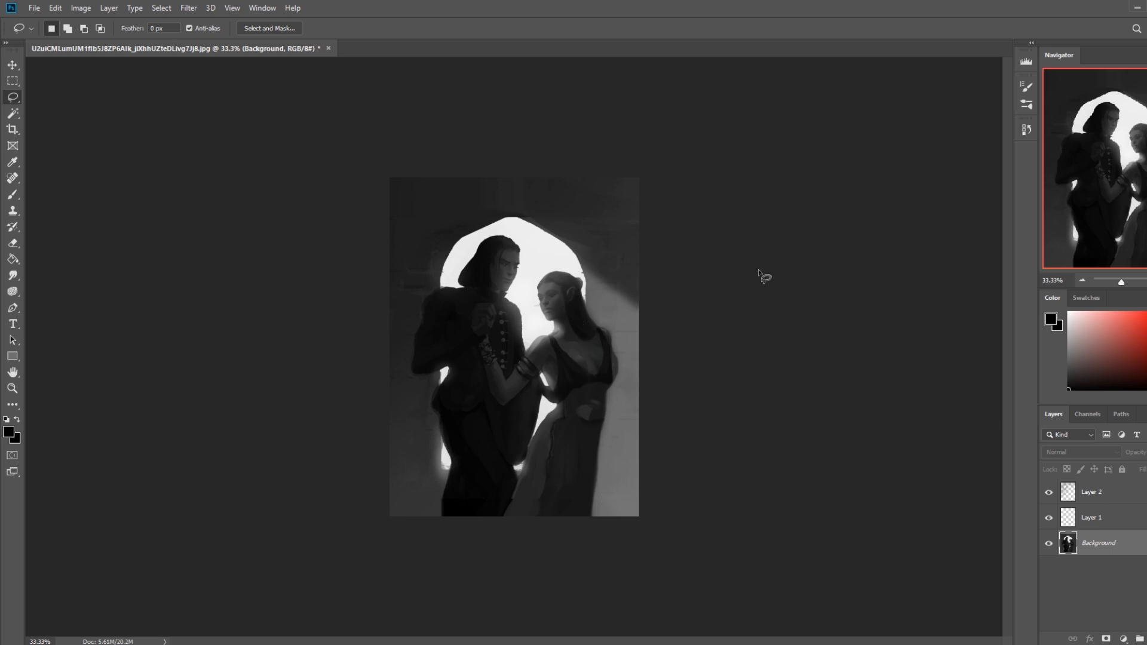
key(b)
key(x)
key(bracketleft)
key(bracketleft)
key(bracketleft)
key(bracketleft)
key(bracketleft)
key(bracketleft)
key(bracketleft)
key(bracketleft)
key(bracketleft)
key(bracketleft)
key(bracketleft)
key(bracketleft)
key(bracketleft)
key(bracketleft)
key(bracketleft)
key(bracketleft)
key(bracketleft)
key(bracketleft)
key(bracketleft)
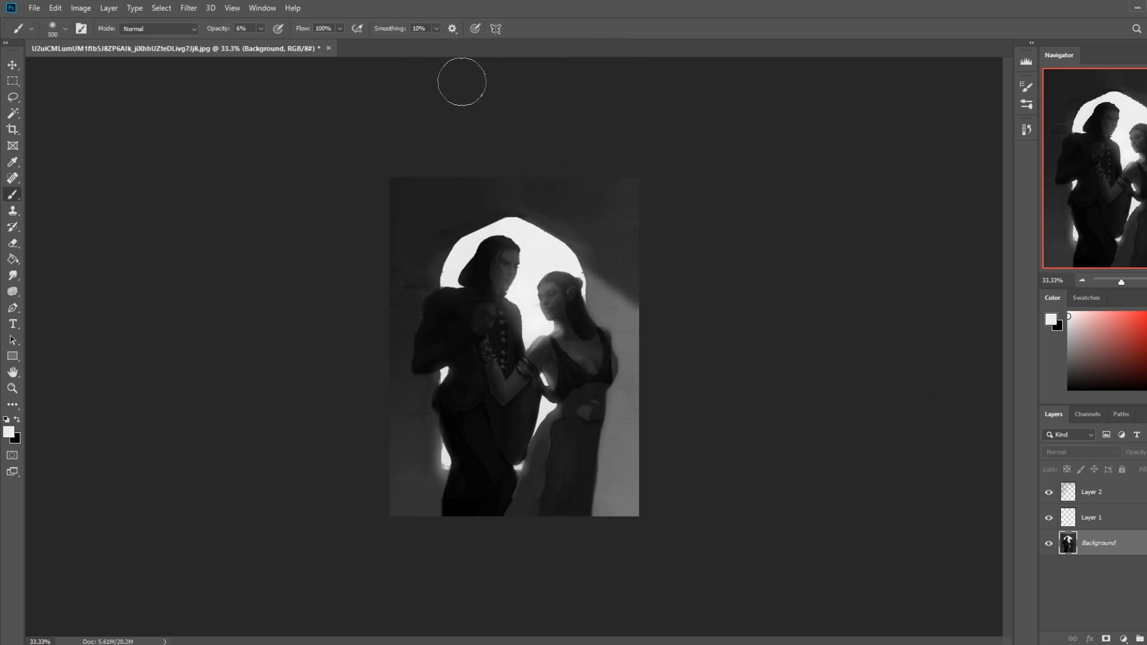
click(261, 28)
Brighten the selected arch thickness with soft white strokes, and undo the stroke beside the woman's skirt
drag(531, 198, 585, 262)
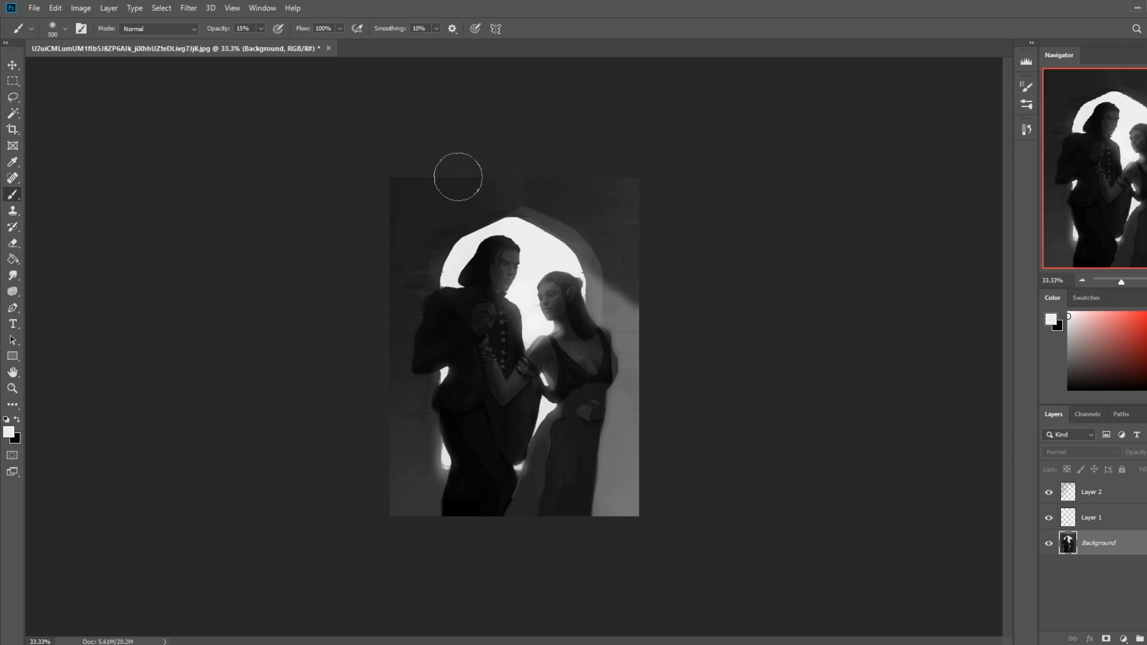
drag(592, 294, 597, 257)
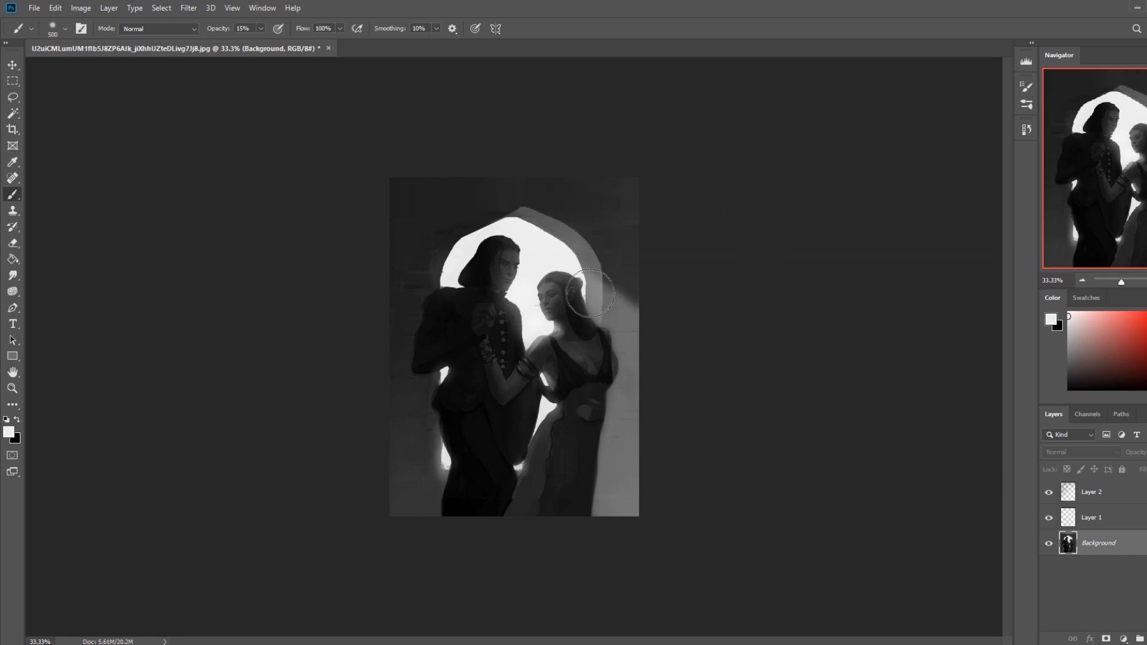
drag(601, 427, 577, 536)
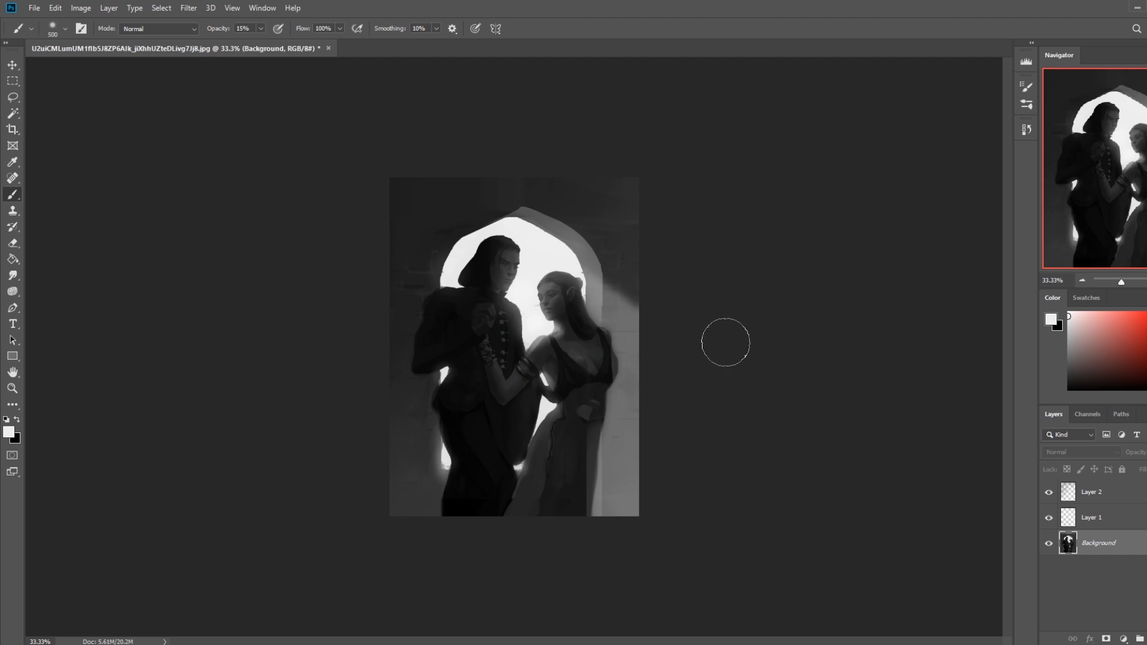
key(ctrl+z)
key(ctrl+z)
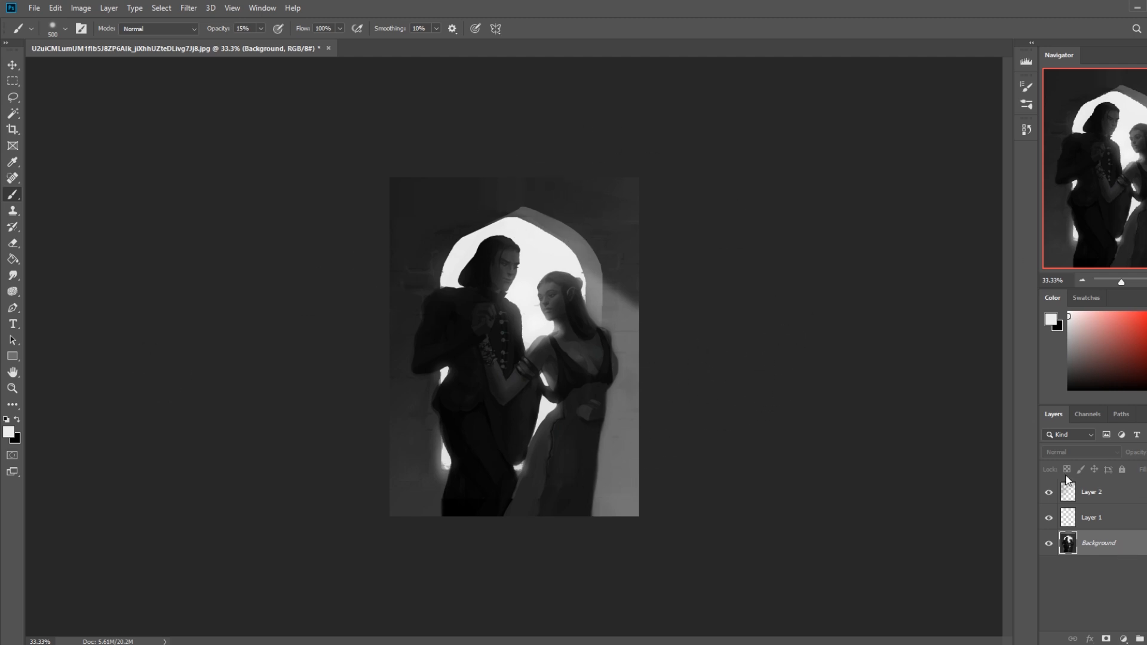
Toggle the visibility of the Background, Layer 1 and Layer 2 to examine what each contributes to the lighting
right_click(1127, 545)
click(1127, 556)
right_click(1128, 541)
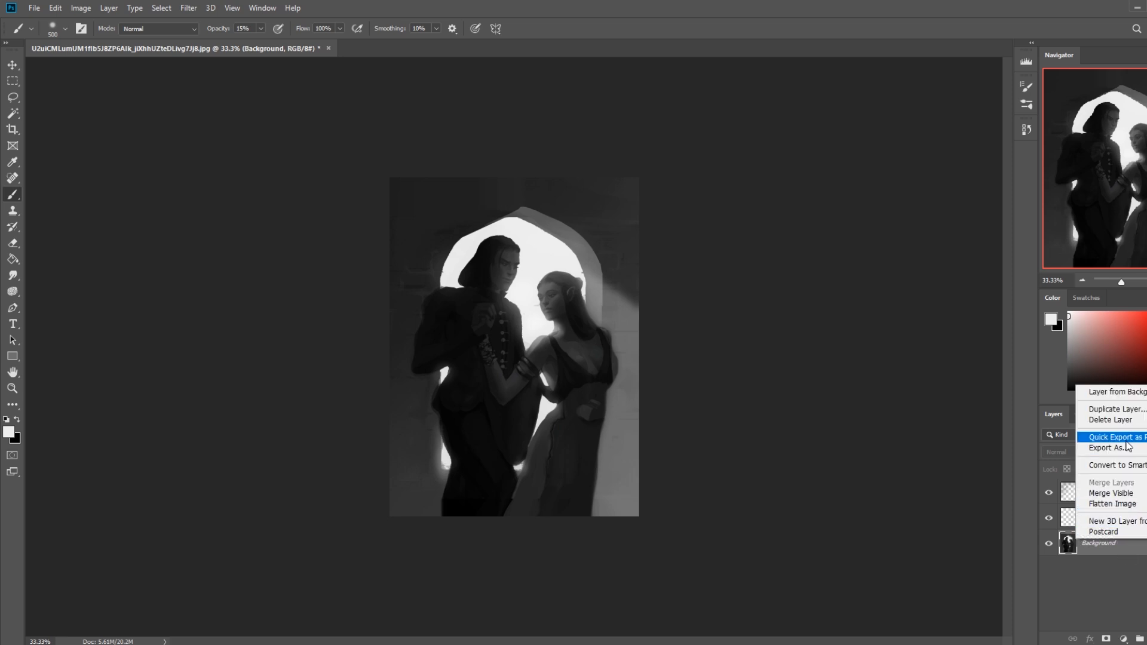
click(1049, 541)
click(1048, 544)
click(1049, 544)
click(1049, 518)
click(1049, 519)
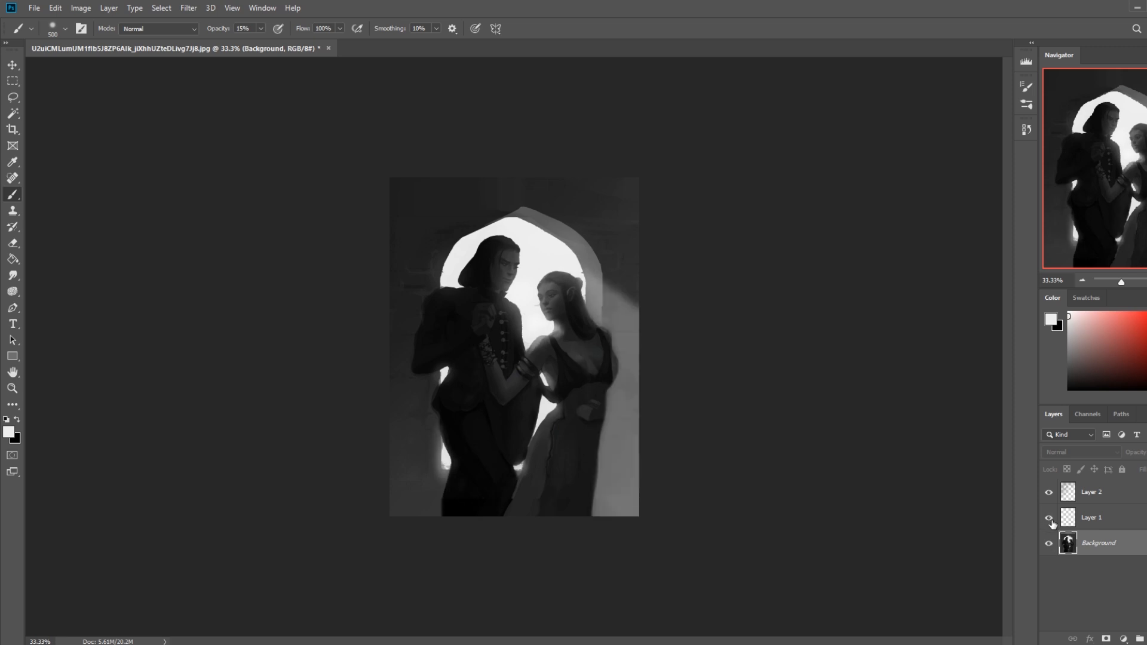
click(1050, 520)
click(1050, 518)
click(1049, 518)
click(1094, 517)
key(e)
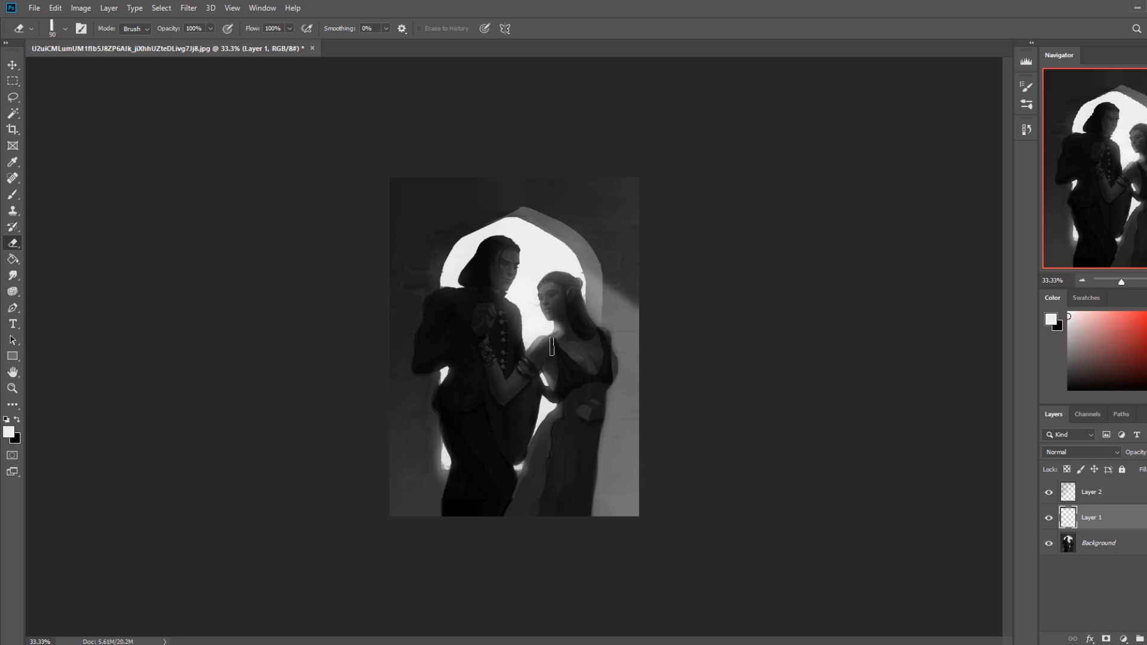
click(1049, 493)
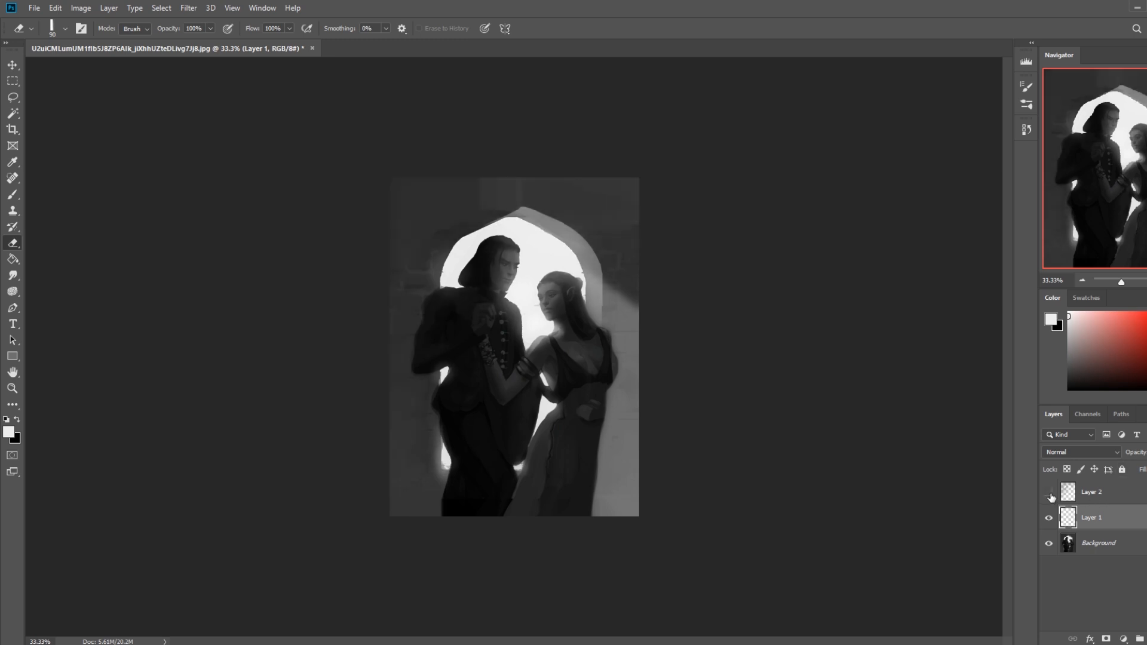
click(1049, 493)
Clear the selection and merge Layer 1 and Layer 2 down into the Background
key(m)
right_click(609, 295)
click(634, 301)
key(e)
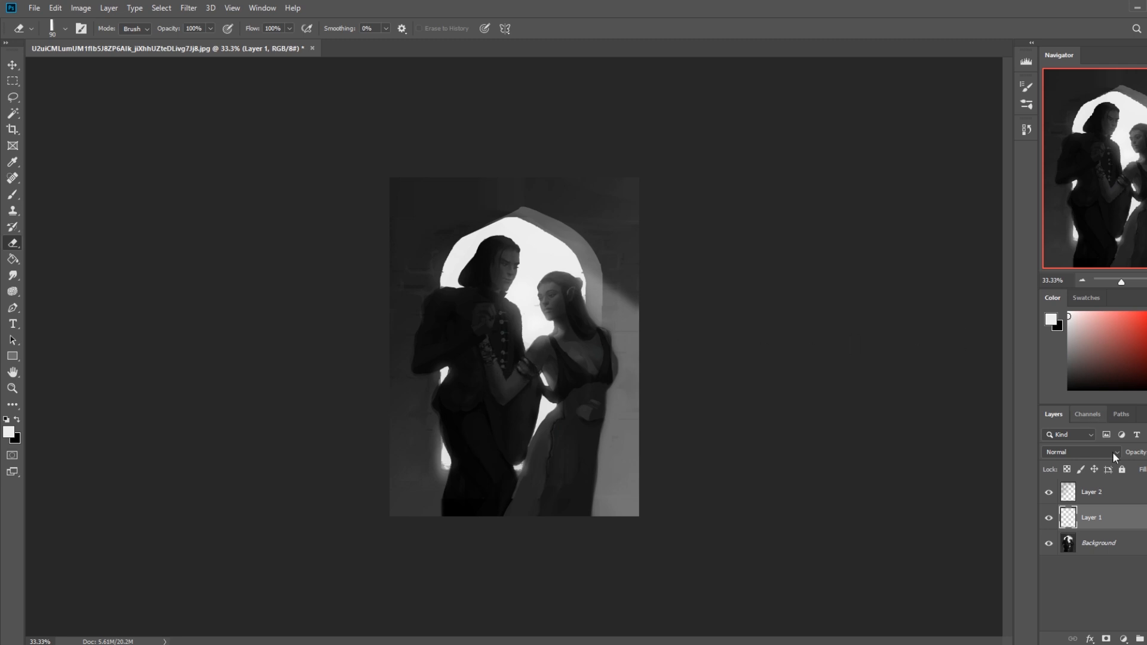
right_click(1114, 527)
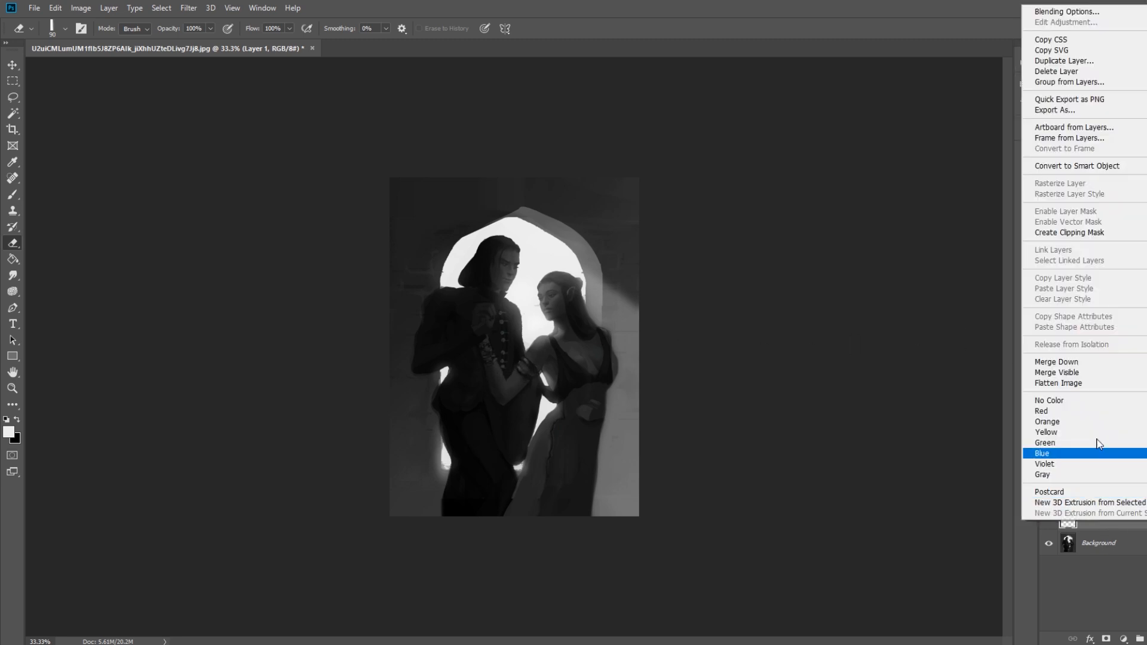
click(1129, 362)
right_click(1105, 493)
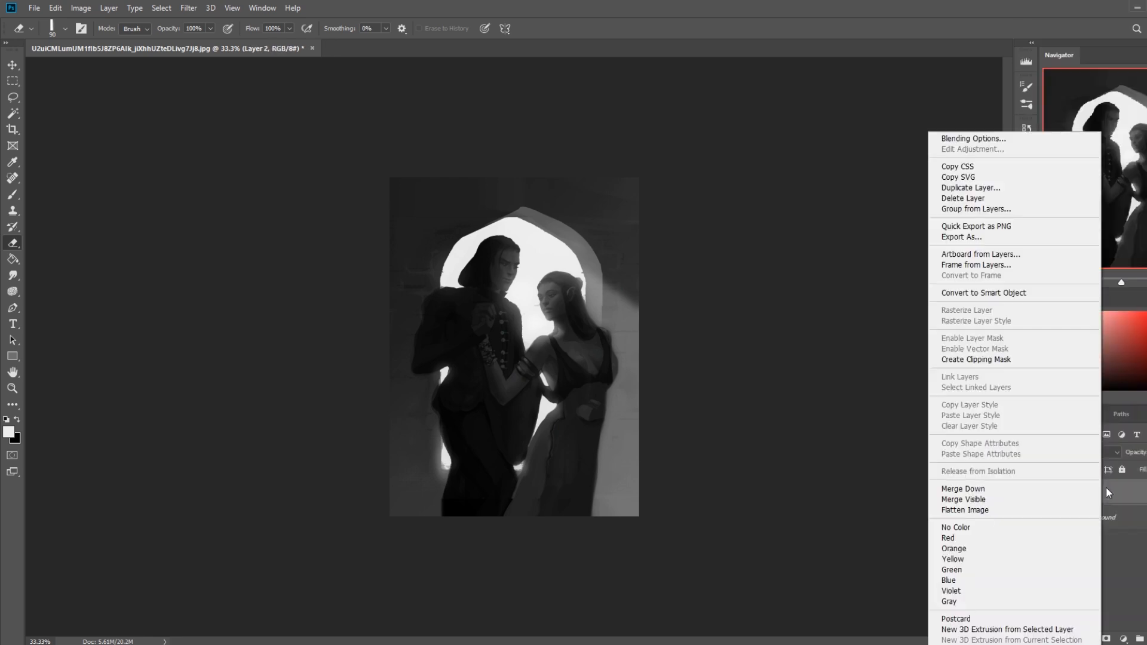
click(1044, 489)
Set up a flat hard-edged brush at 100% opacity with a dark grey sampled from above the arch's peak
key(b)
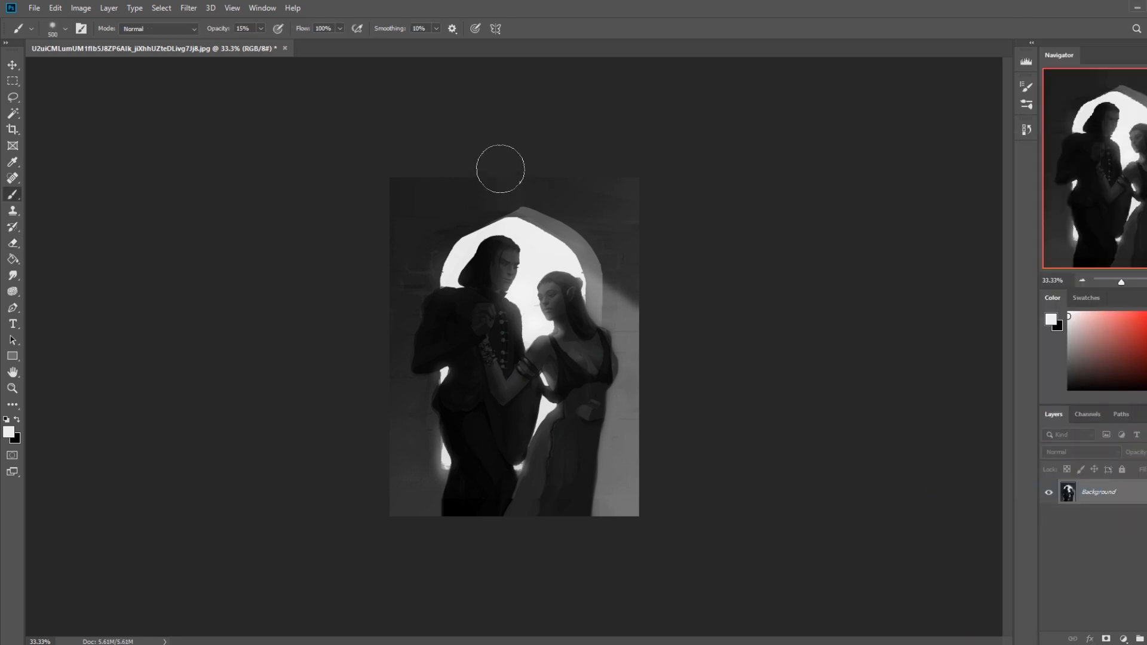
right_click(528, 279)
double_click(654, 466)
key(4)
alt+click(532, 195)
key(0)
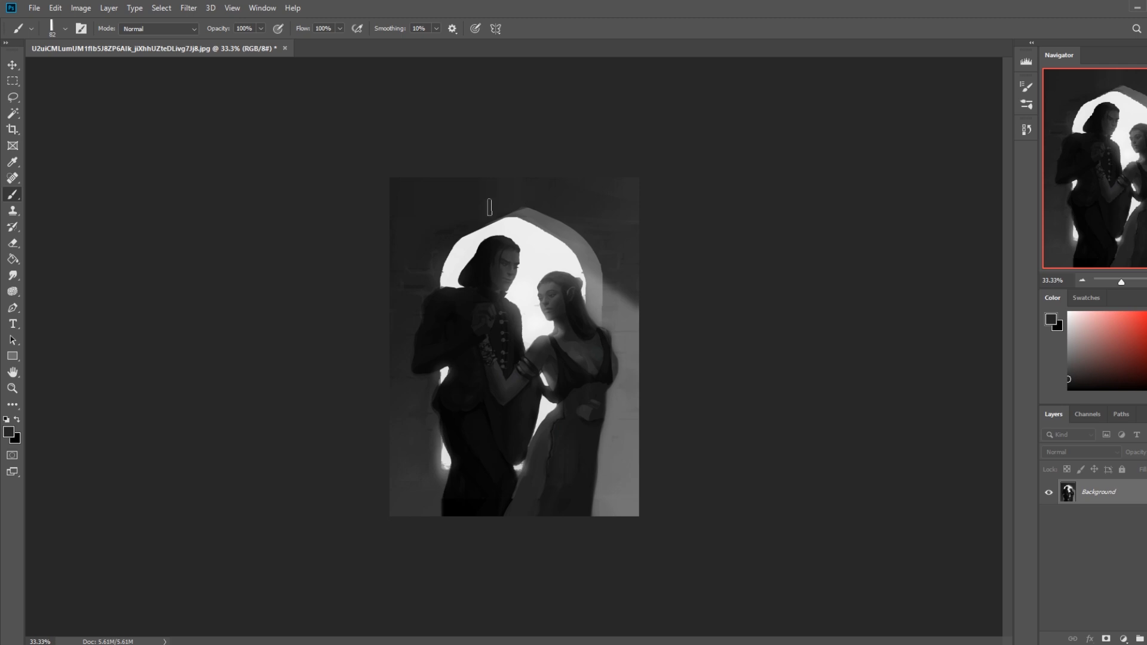
Clean up the arch's peak with the flat brush at sizes 25 and 40, using sampled wall grey and white
key(bracketleft)
key(bracketleft)
key(bracketleft)
alt+click(518, 225)
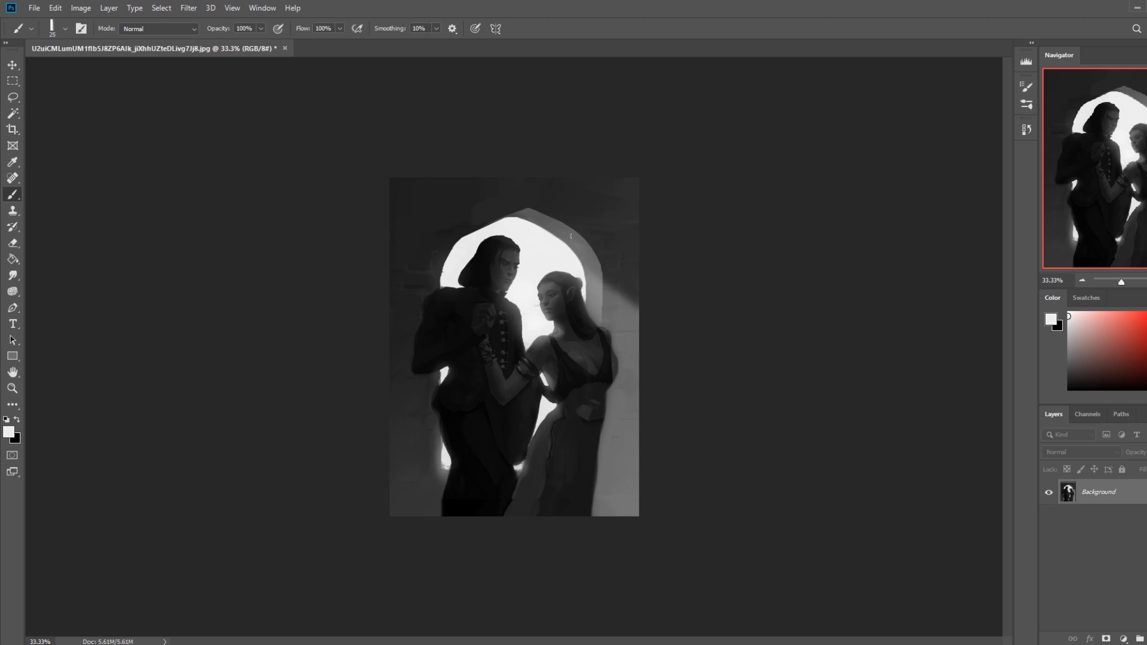
alt+click(512, 198)
key(bracketright)
alt+click(508, 220)
mouse_move(510, 221)
mouse_down()
mouse_move(469, 233)
mouse_move(490, 228)
mouse_up()
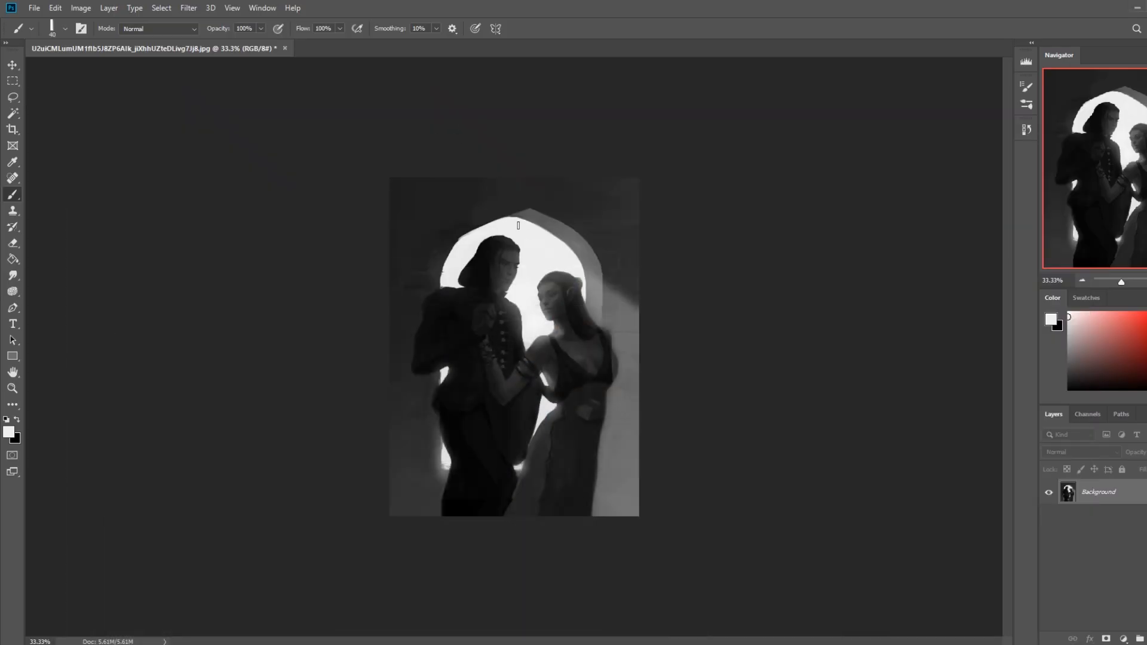
Undo the last stroke and repaint the arch's peak with greys sampled from the arch thickness and wall plus white
key(ctrl+z)
alt+click(524, 206)
alt+click(513, 210)
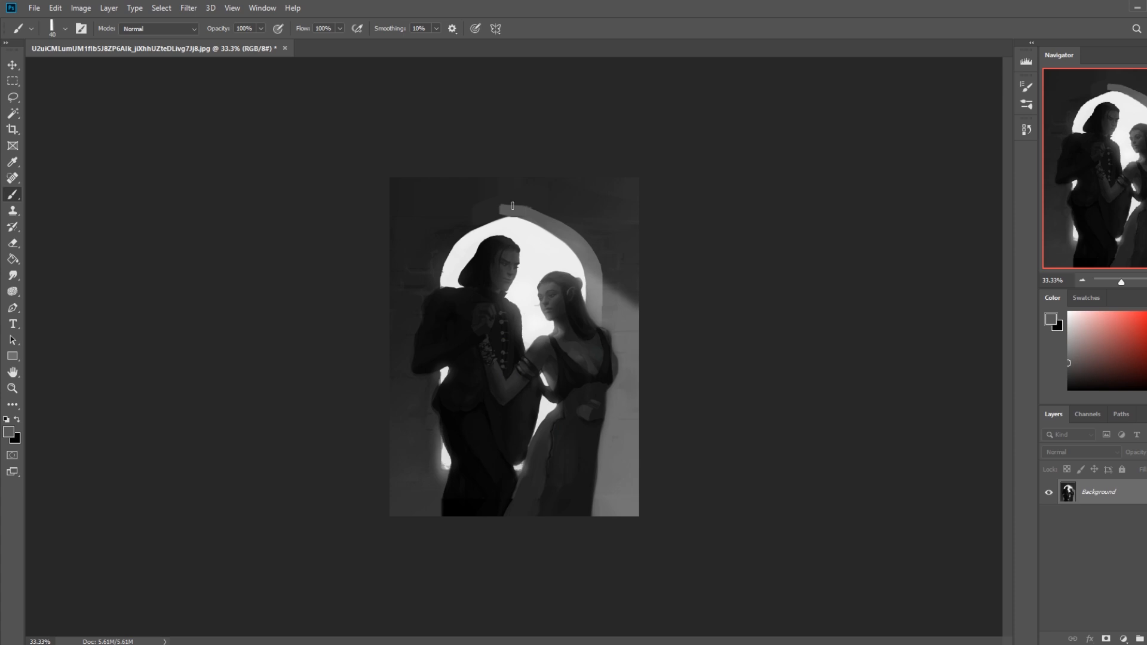
alt+click(533, 197)
alt+click(520, 226)
alt+click(535, 212)
alt+click(543, 202)
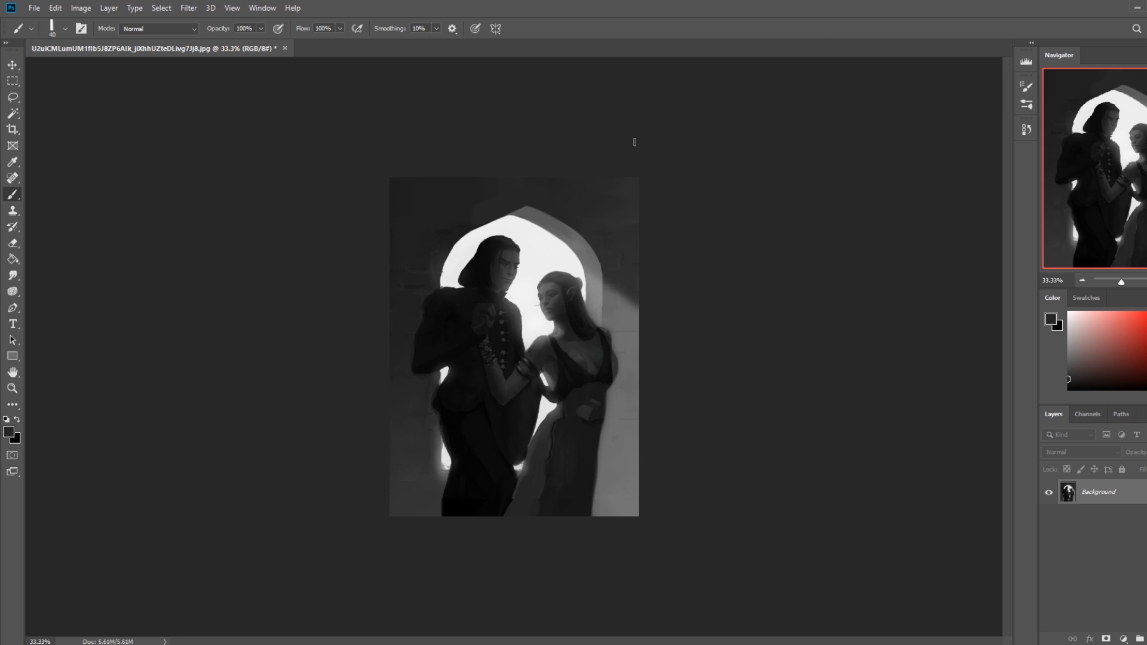
Extend the grey arch thickness over the left side of the peak and trim it to a point with sampled wall grey and white
alt+click(528, 210)
mouse_move(528, 204)
mouse_down()
mouse_move(485, 218)
mouse_move(506, 213)
mouse_move(463, 245)
mouse_up()
alt+click(511, 220)
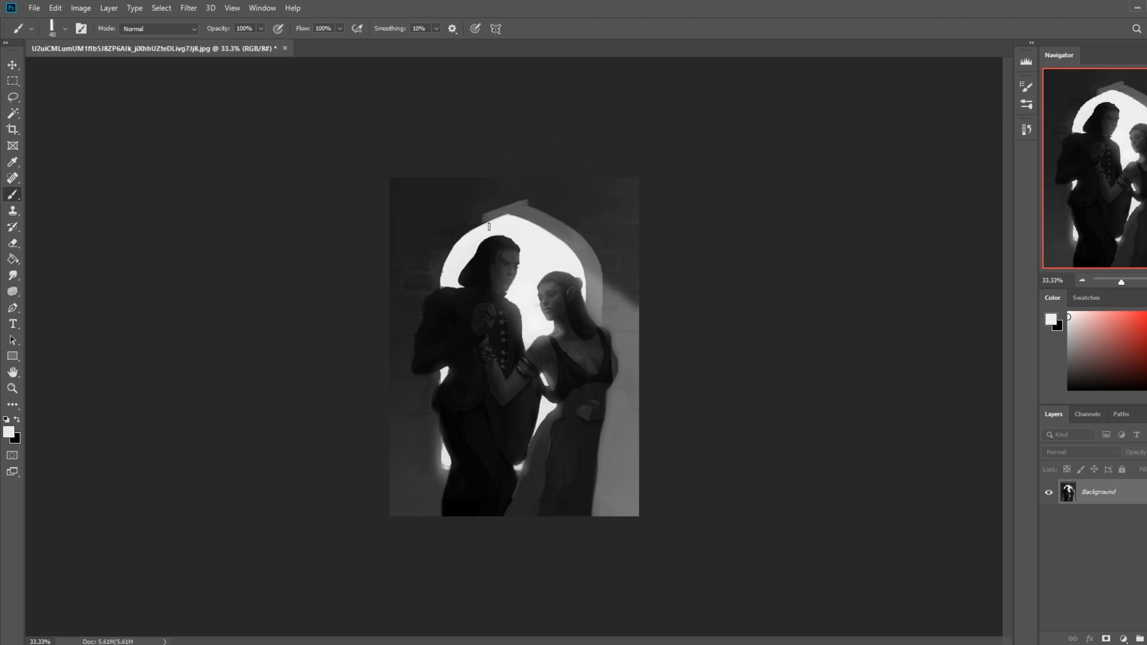
alt+click(502, 193)
mouse_move(515, 204)
mouse_down()
mouse_move(483, 219)
mouse_move(516, 203)
mouse_up()
drag(549, 203, 549, 195)
alt+click(513, 226)
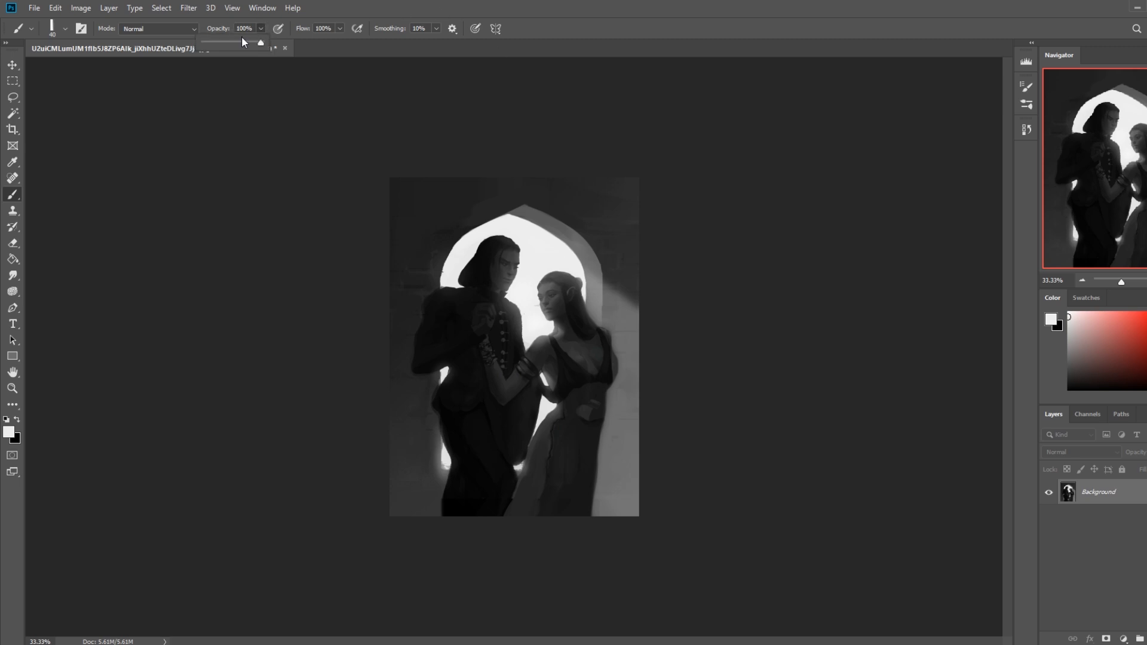
Try brightening the curved arch thickness with white at 27% opacity and a 100 px brush, and undo the stroke
mouse_move(521, 212)
mouse_down()
mouse_move(568, 237)
mouse_move(542, 217)
mouse_up()
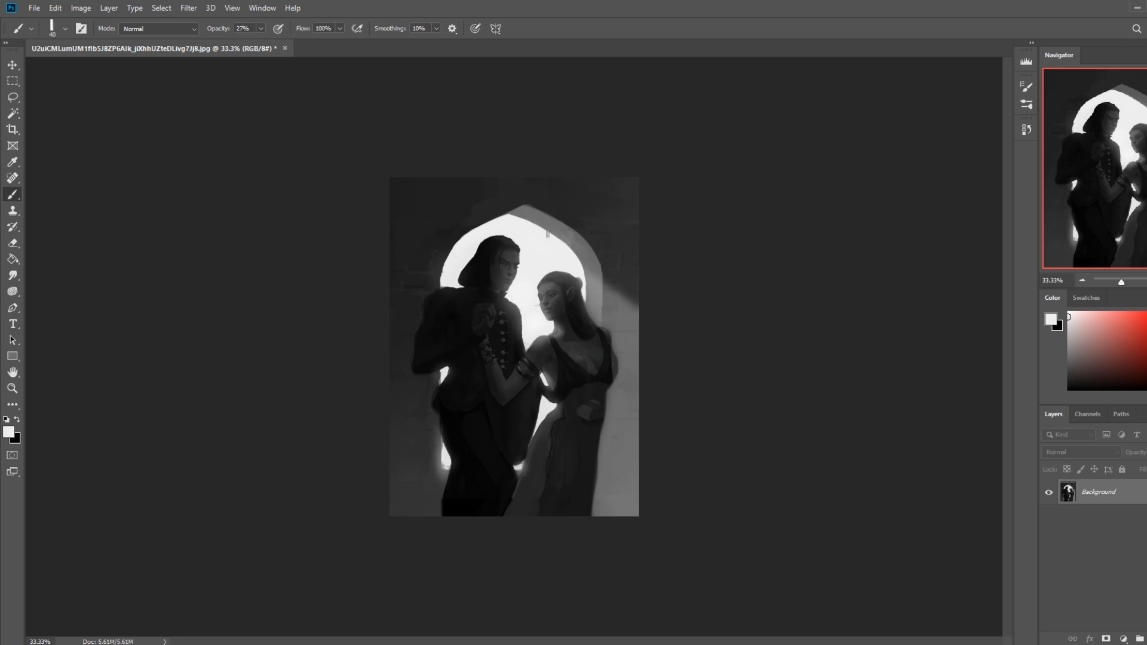
key(bracketright)
key(bracketright)
key(bracketright)
key(bracketright)
key(bracketright)
drag(568, 236, 589, 253)
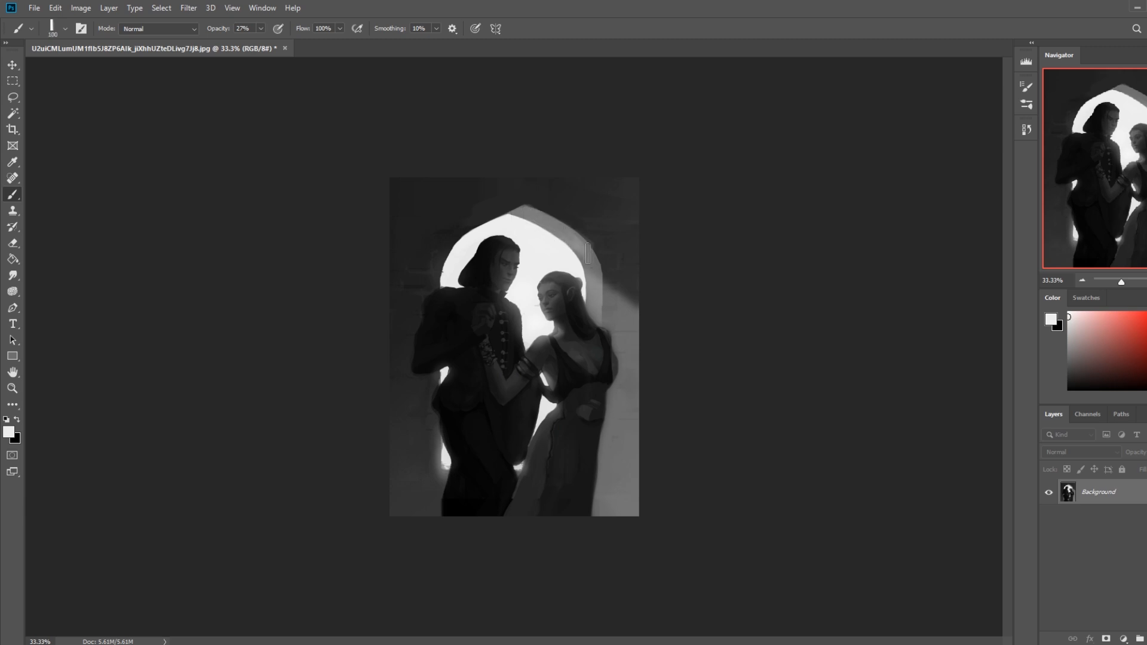
key(ctrl+z)
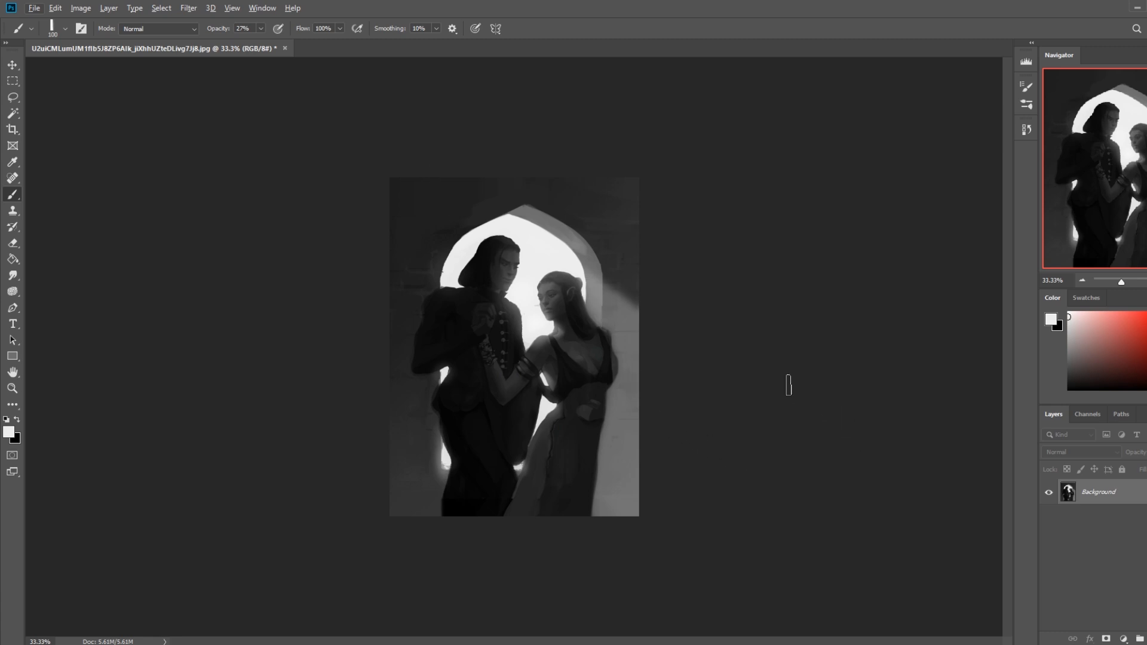
Choose the 500 px blending brush and add a new layer in Darken mode
right_click(652, 310)
key(Return)
key(ctrl+shift+alt+n)
click(1094, 453)
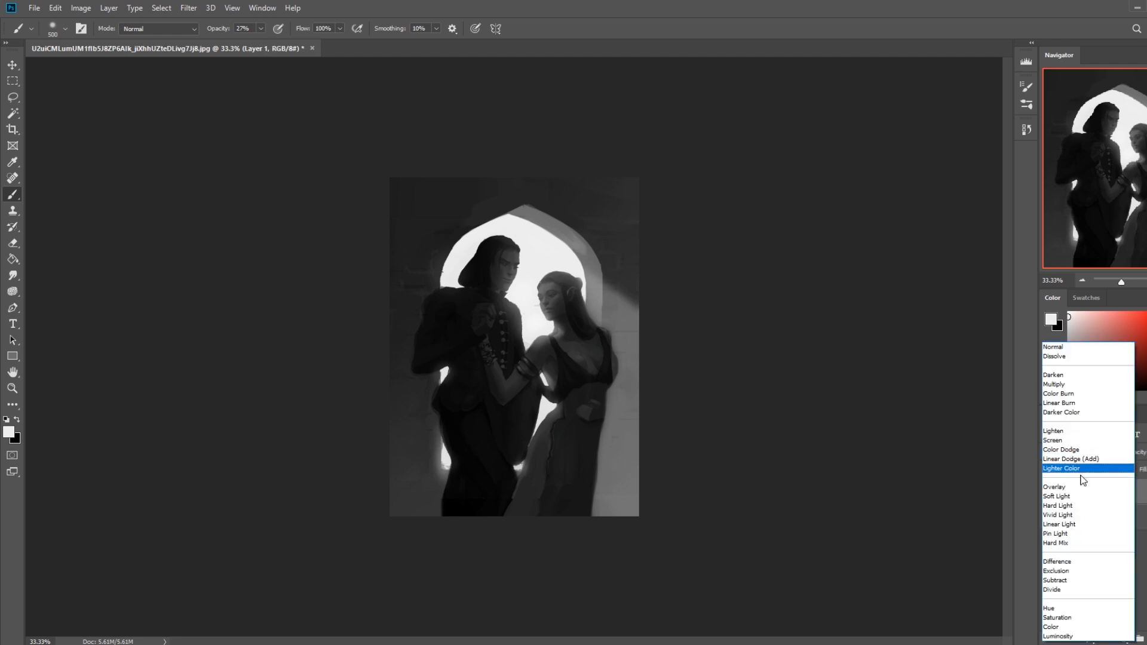
click(1085, 376)
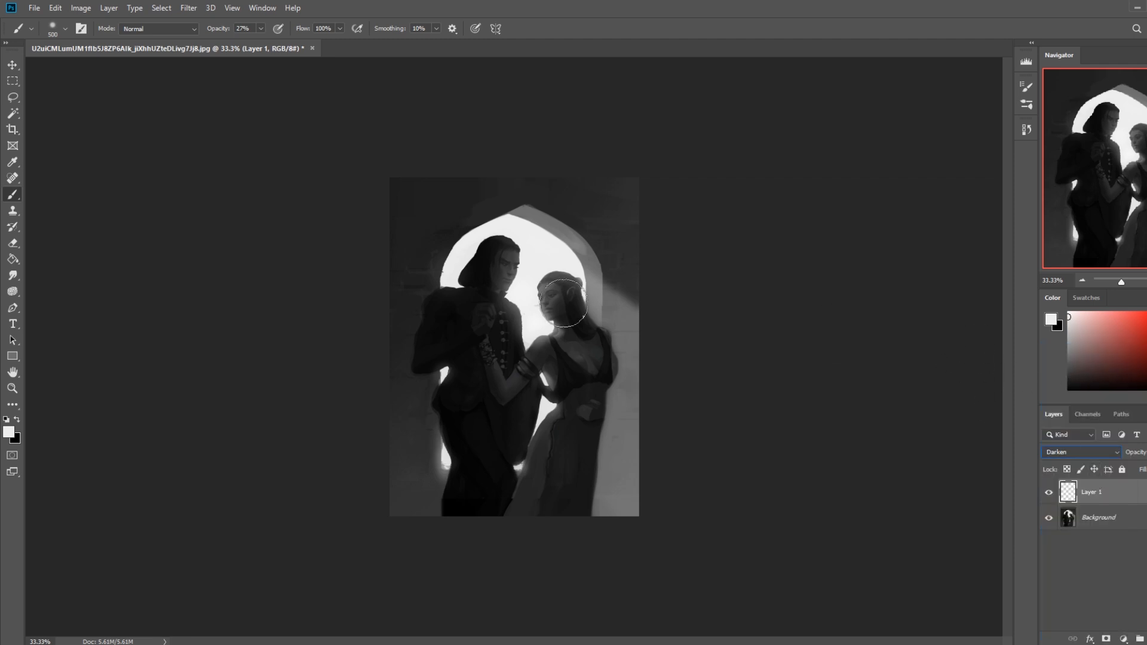
Smudge the arch thickness on the Background at 5% strength, and set Layer 1's blend mode to Lighten
click(9, 277)
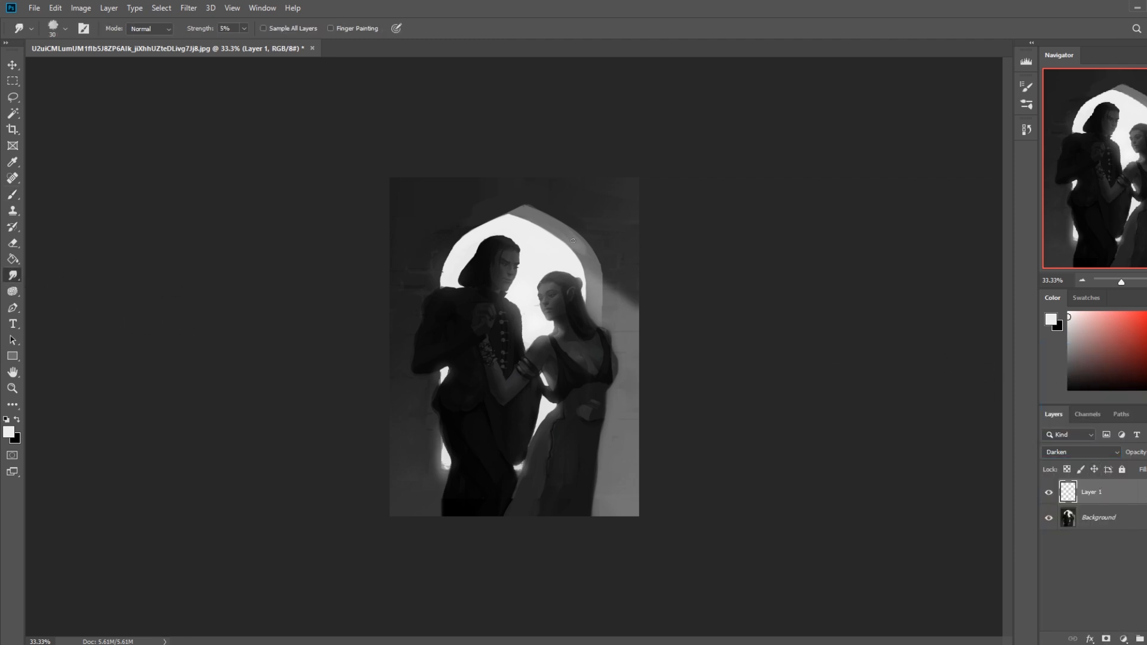
click(1110, 522)
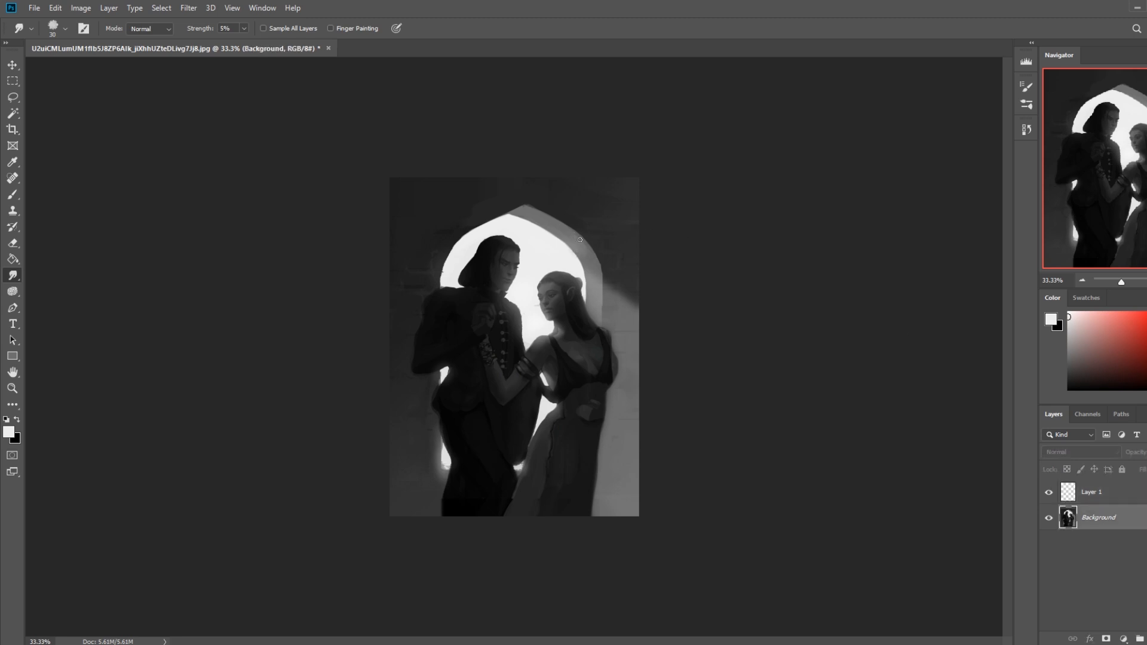
click(1132, 497)
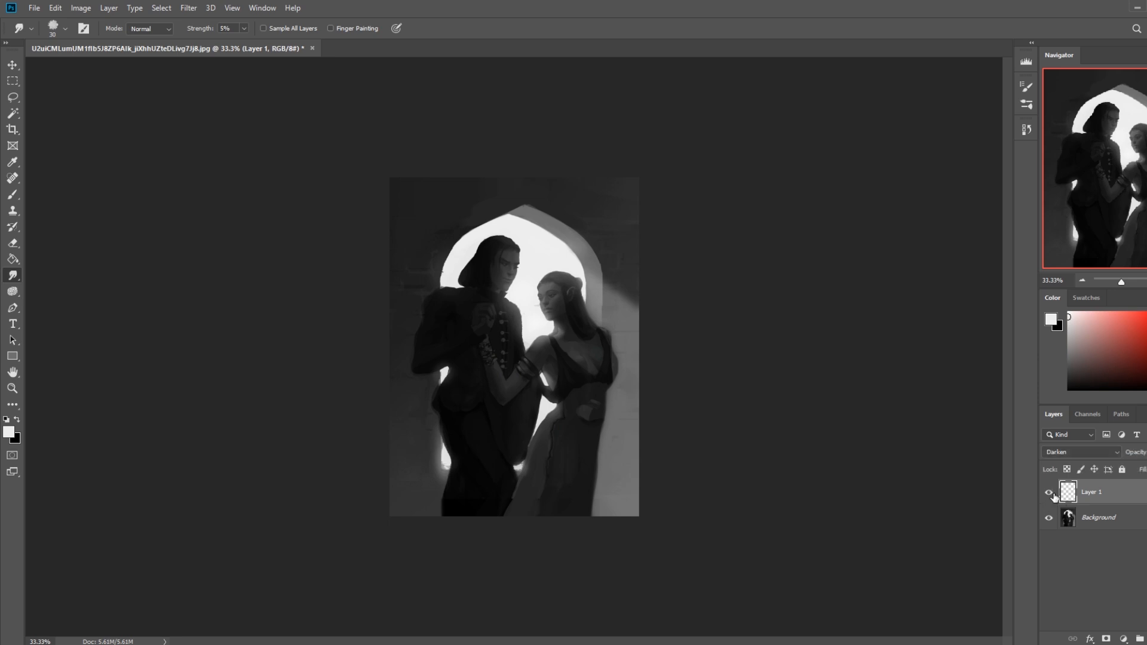
click(1095, 455)
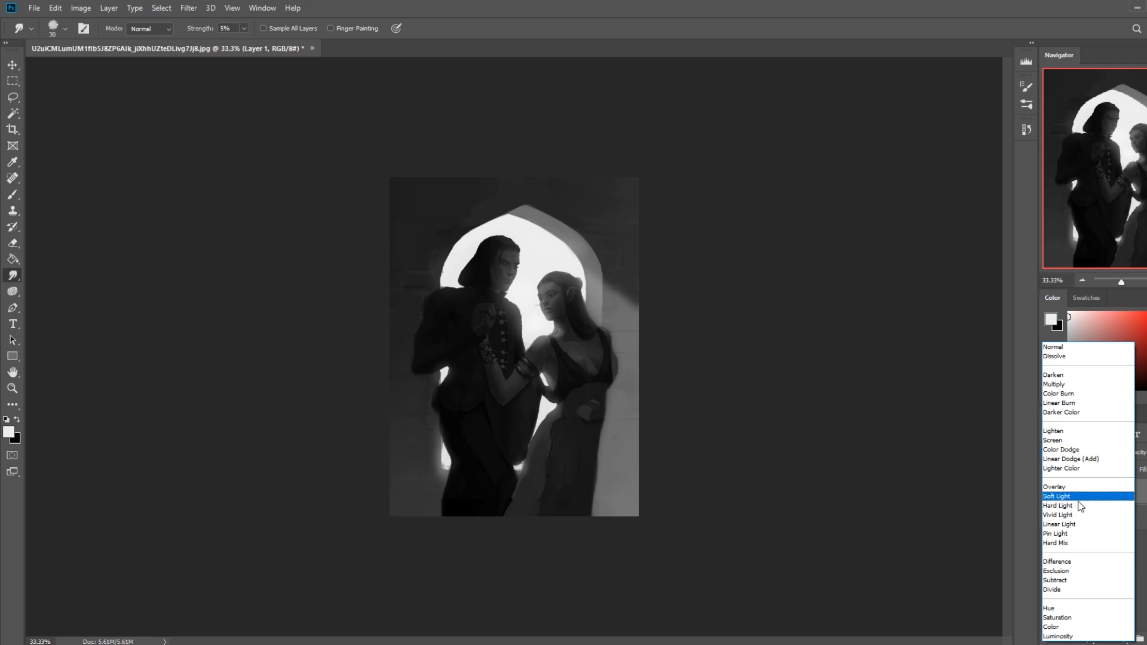
click(1069, 431)
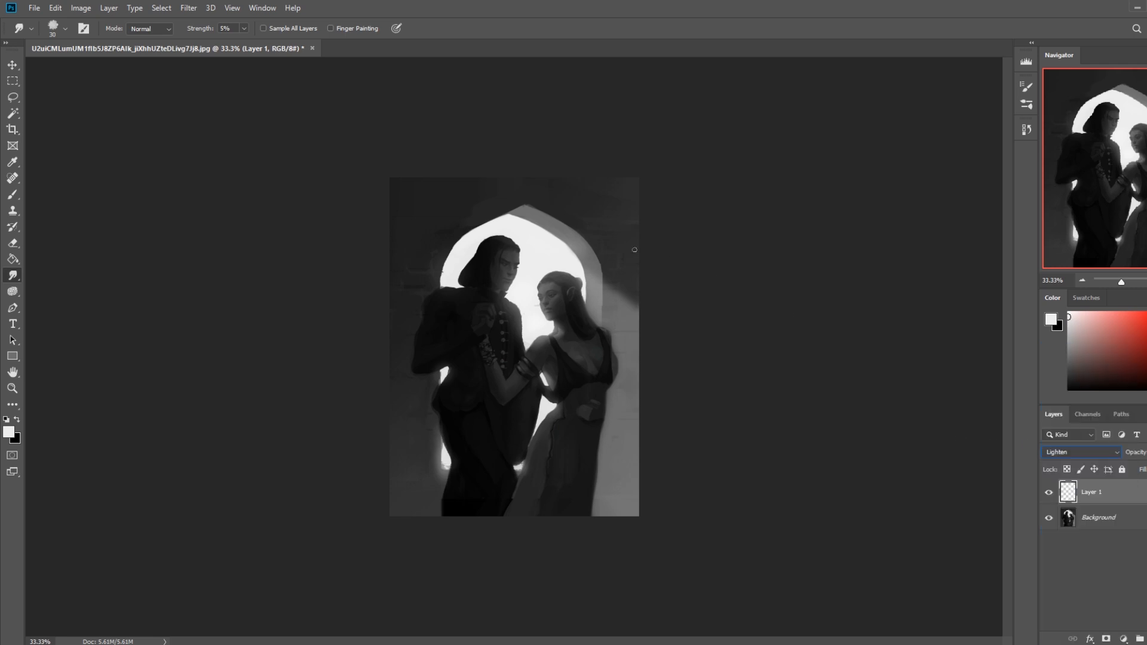
right_click(566, 289)
click(724, 560)
click(785, 190)
key(bracketright)
key(bracketright)
key(bracketright)
key(bracketright)
key(bracketright)
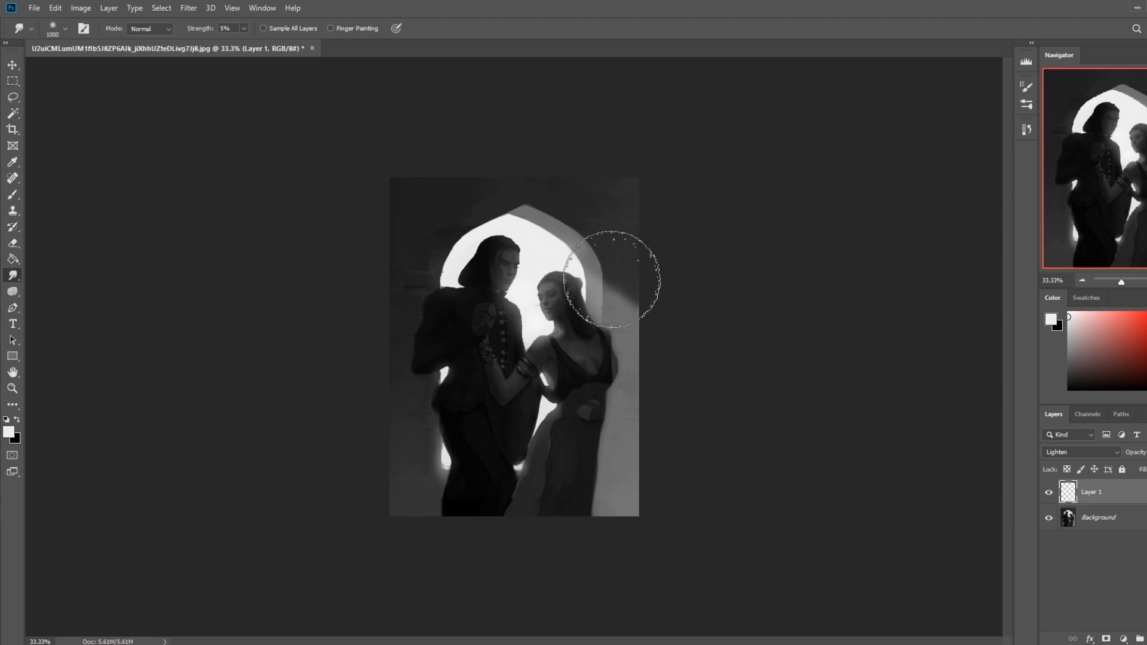
Paint a soft glow along the wall's shadow edge beside the arch, using a 150 px soft round brush and sampled arch grey
key(b)
right_click(576, 242)
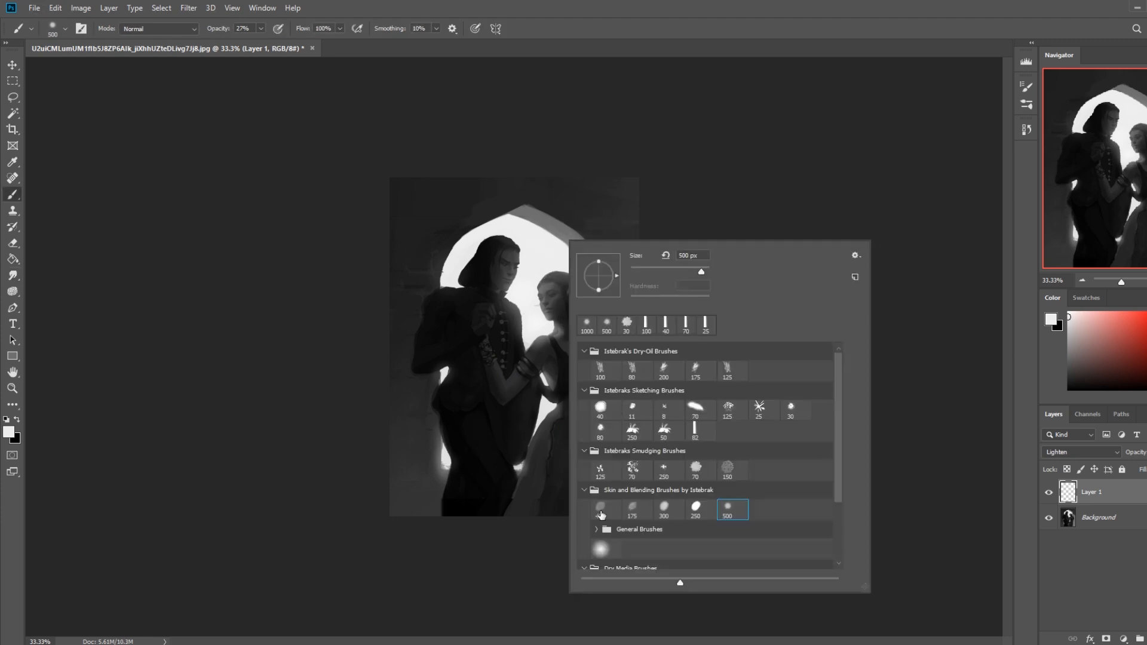
click(789, 189)
alt+click(596, 275)
key(bracketleft)
key(bracketleft)
key(bracketleft)
key(bracketleft)
key(bracketleft)
key(bracketleft)
drag(603, 271, 621, 292)
drag(559, 241, 627, 295)
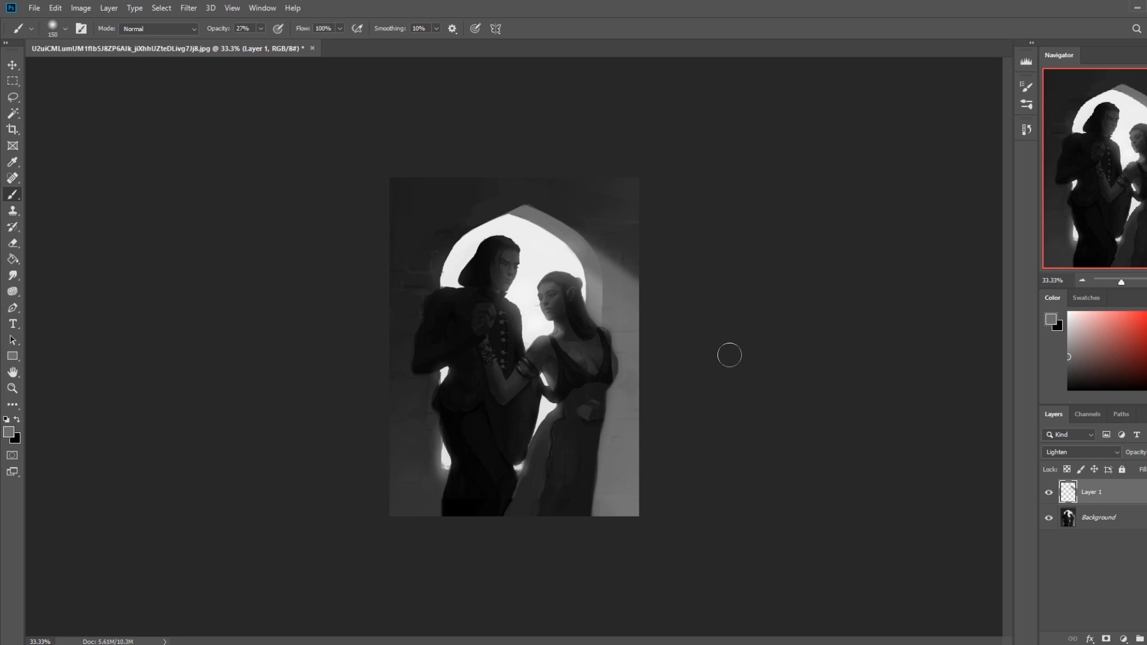
Add a new layer and darken the painting's lower edge with sampled wall grey, using the blending brush at 1000 px and 46% opacity
key(e)
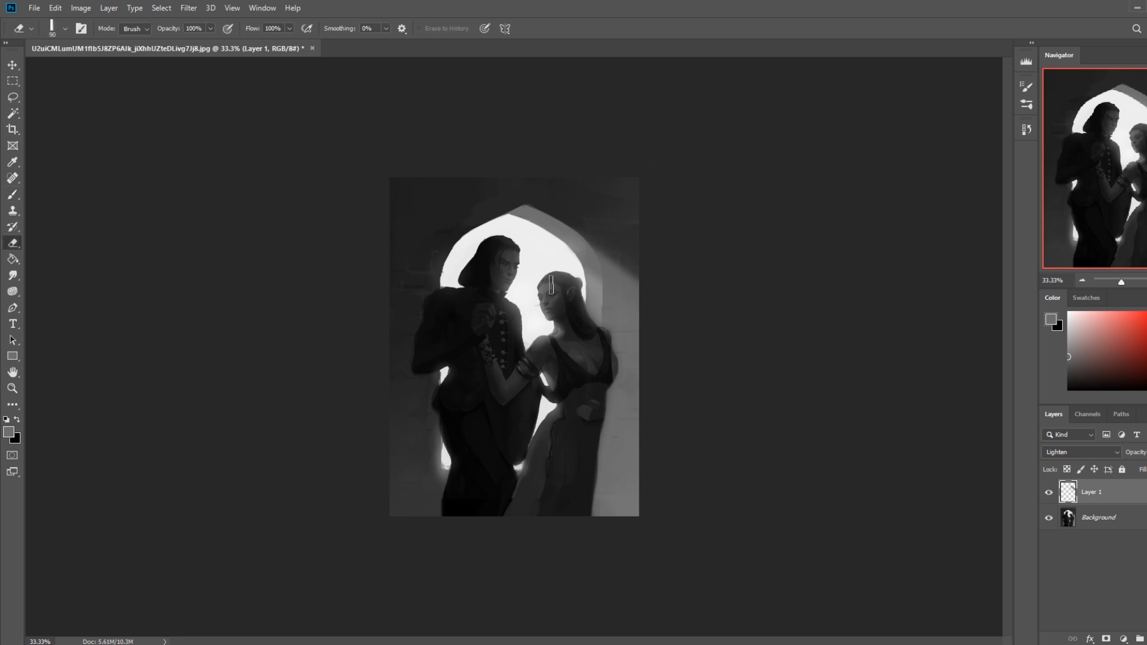
key(b)
right_click(590, 324)
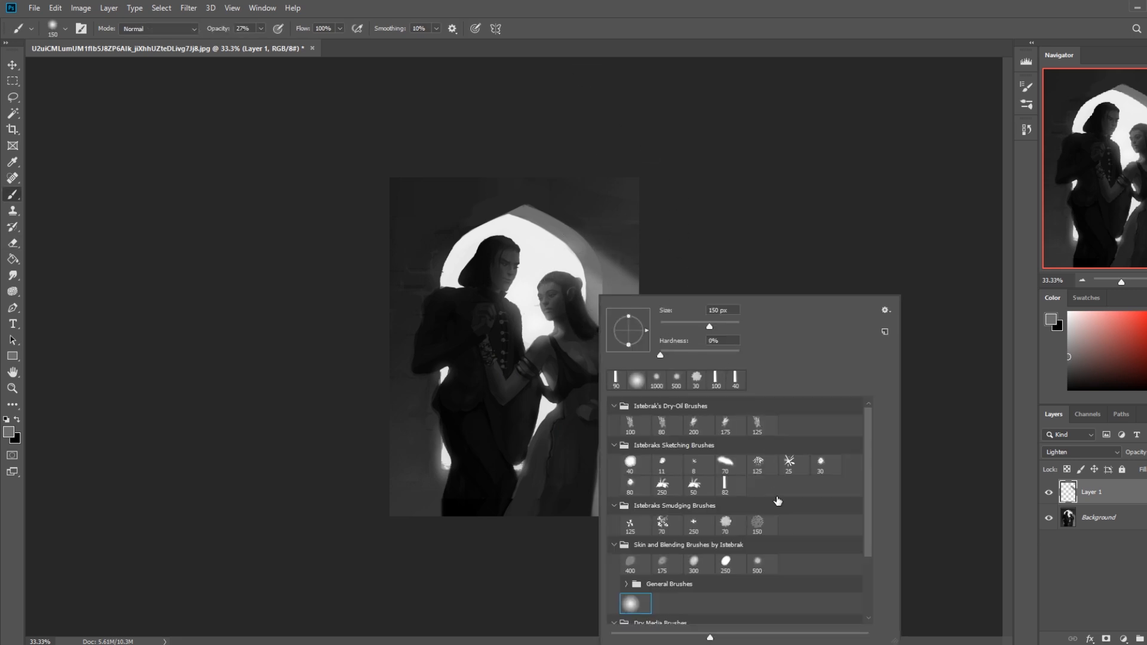
key(Return)
key(ctrl+shift+alt+n)
alt+click(429, 190)
key(bracketright)
key(bracketright)
key(bracketright)
key(bracketright)
key(bracketright)
key(bracketright)
key(bracketright)
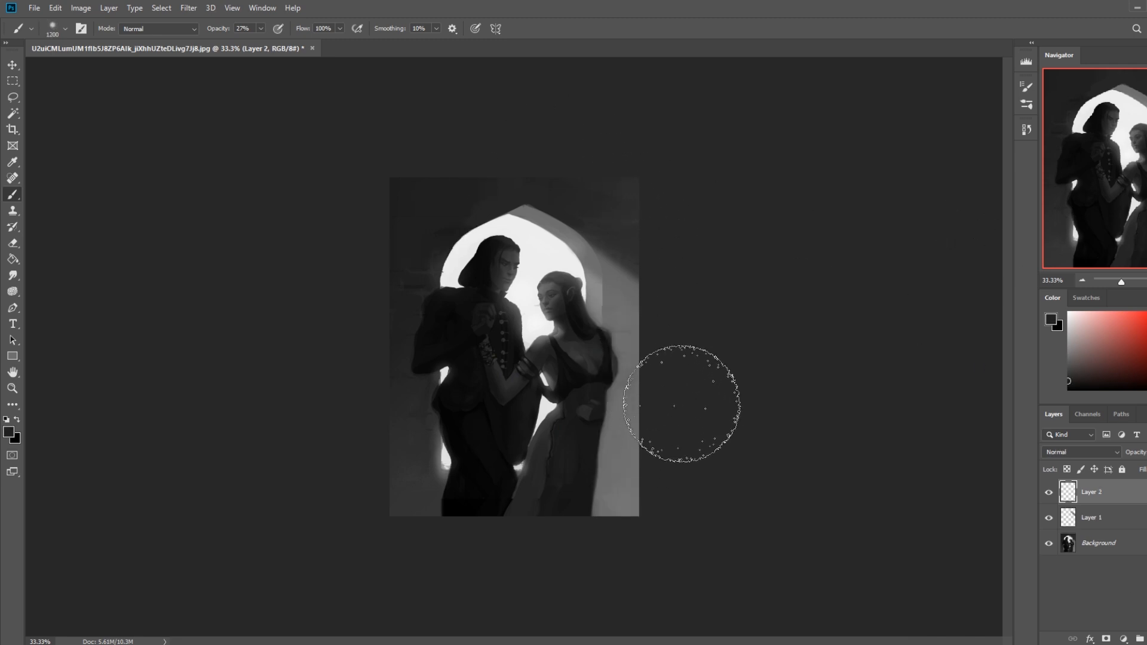
drag(261, 42, 271, 42)
key(bracketleft)
key(bracketleft)
drag(406, 553, 750, 460)
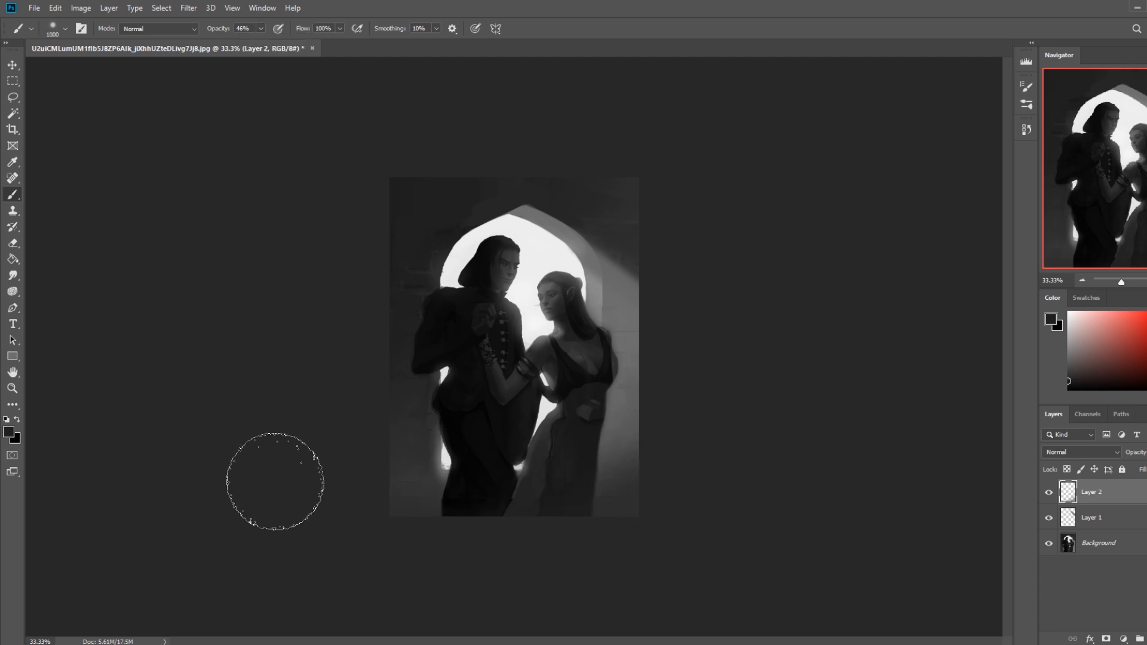
Enlarge the brush to 2000 px and continue softly darkening the painting's lower edge, finishing in black
key(bracketright)
key(bracketright)
key(bracketright)
key(bracketright)
key(bracketright)
key(bracketright)
key(bracketright)
key(bracketright)
key(bracketright)
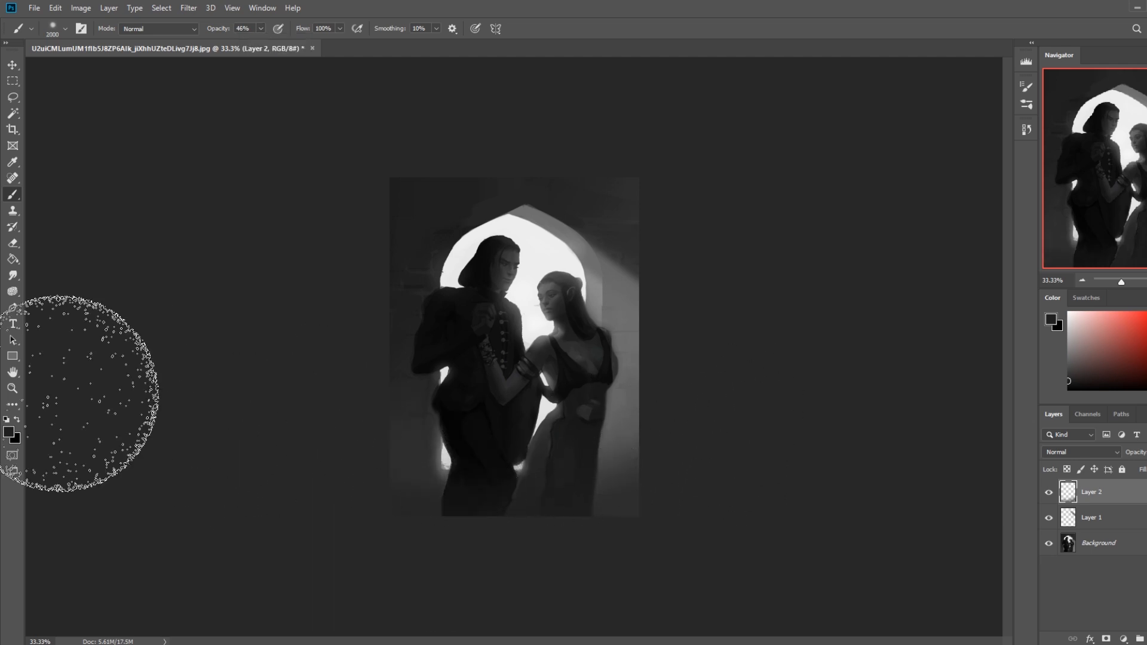
key(bracketright)
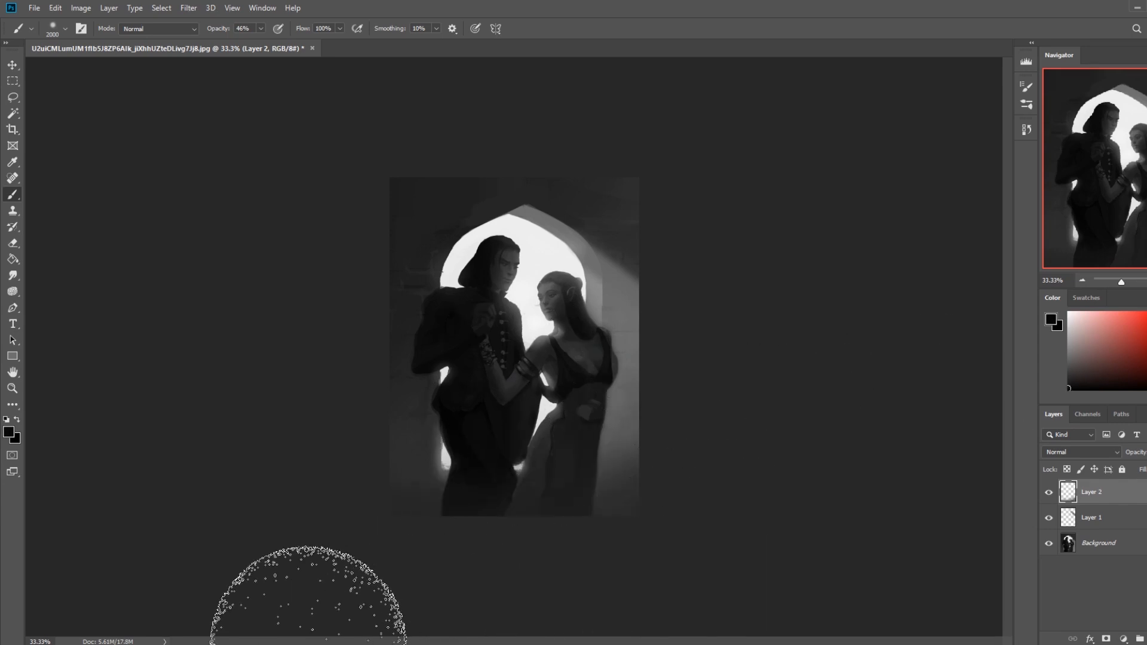
Erase the grey haze over the man's legs and the woman's skirt with the flat eraser at 400 px
key(e)
key(bracketright)
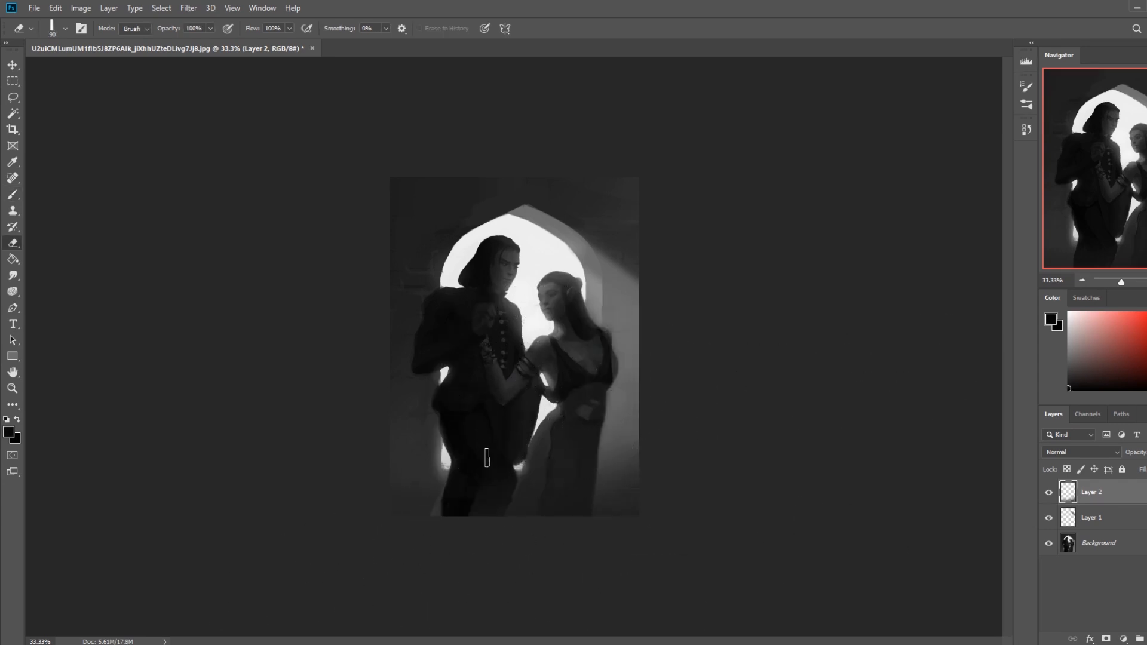
key(bracketright)
key(bracketright)
key(bracketright)
key(bracketright)
key(bracketright)
key(bracketright)
key(bracketright)
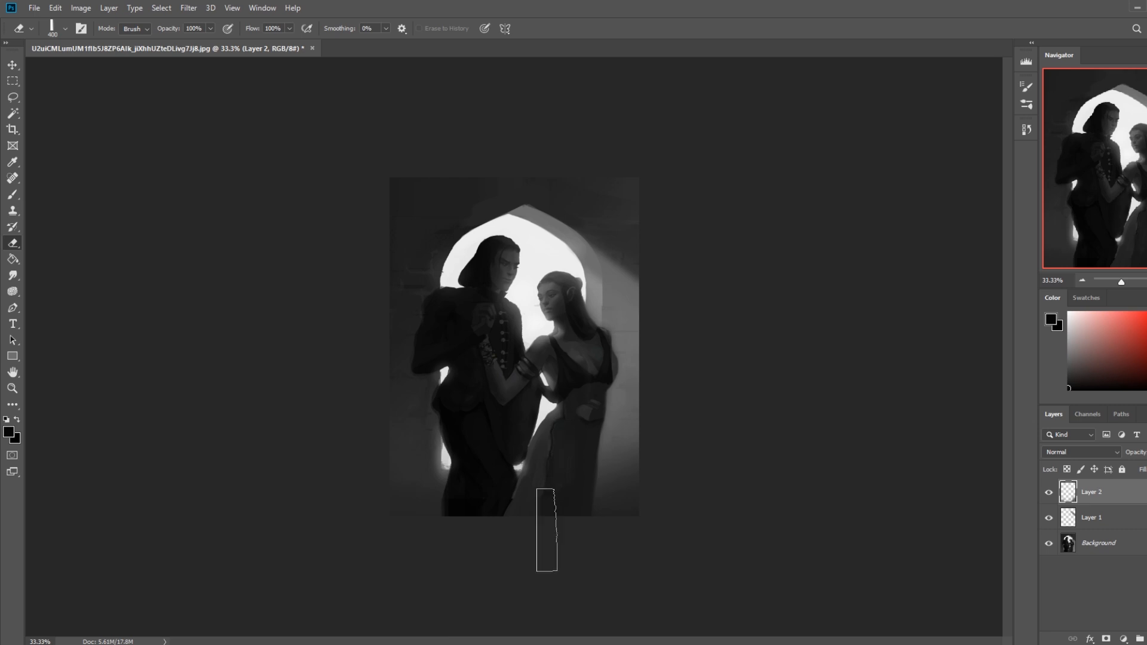
Set up the blending brush at 500 px for the couple's heads, with black sampled from the man's hair
key(b)
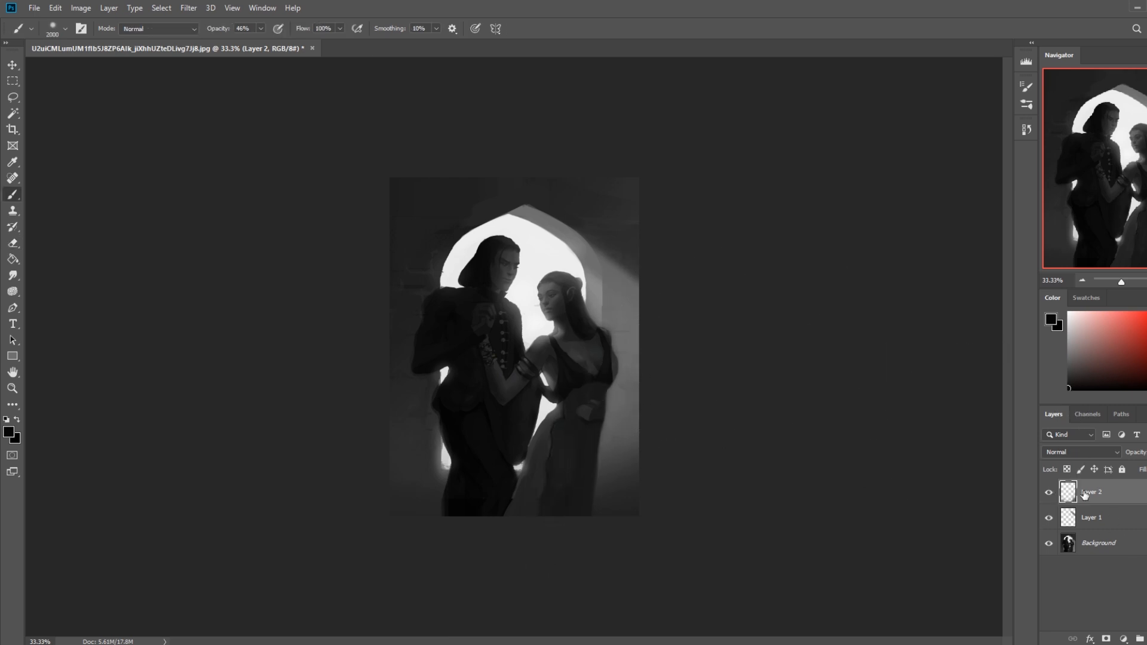
right_click(579, 291)
click(845, 192)
key(z)
drag(366, 181, 650, 393)
key(b)
alt+click(422, 287)
key(bracketleft)
key(bracketleft)
key(bracketleft)
key(bracketleft)
key(bracketleft)
key(bracketleft)
key(bracketleft)
key(bracketleft)
key(bracketleft)
key(bracketleft)
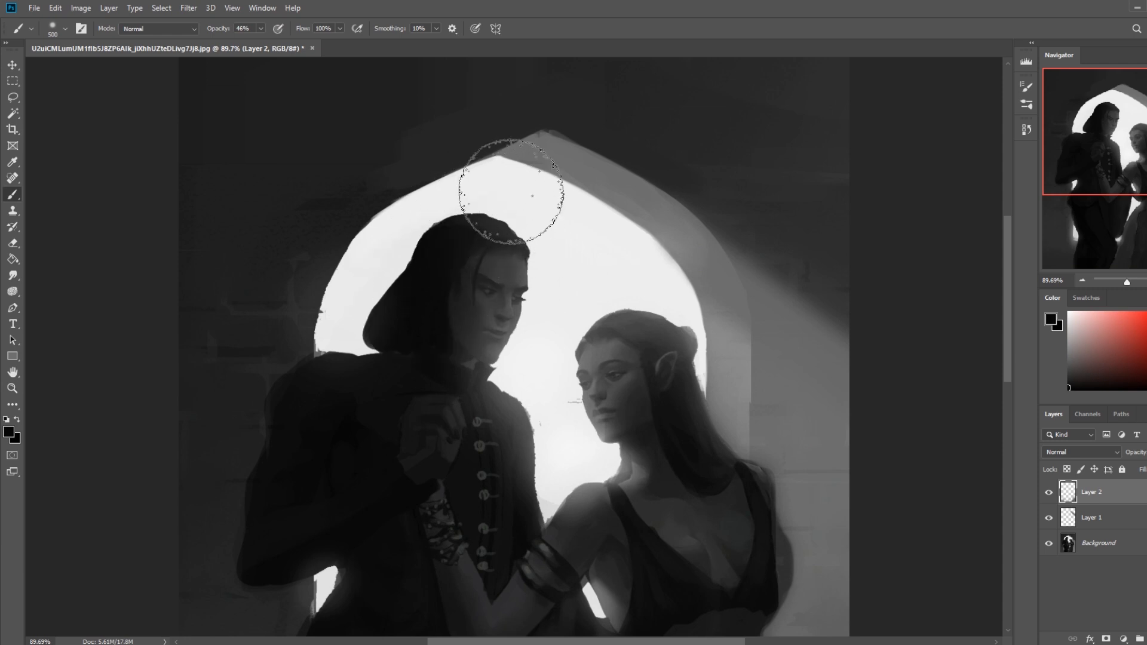
Add a new layer and darken the man's face with soft black strokes at 200 px
key(ctrl+shift+alt+n)
key(bracketright)
key(bracketright)
key(bracketright)
key(bracketright)
key(bracketright)
key(bracketright)
alt+click(451, 269)
mouse_move(482, 272)
mouse_down()
mouse_move(477, 315)
mouse_move(507, 285)
mouse_up()
mouse_move(469, 239)
mouse_down()
mouse_move(502, 278)
mouse_move(532, 250)
mouse_move(496, 296)
mouse_move(507, 298)
mouse_move(509, 231)
mouse_move(508, 275)
mouse_move(541, 289)
mouse_up()
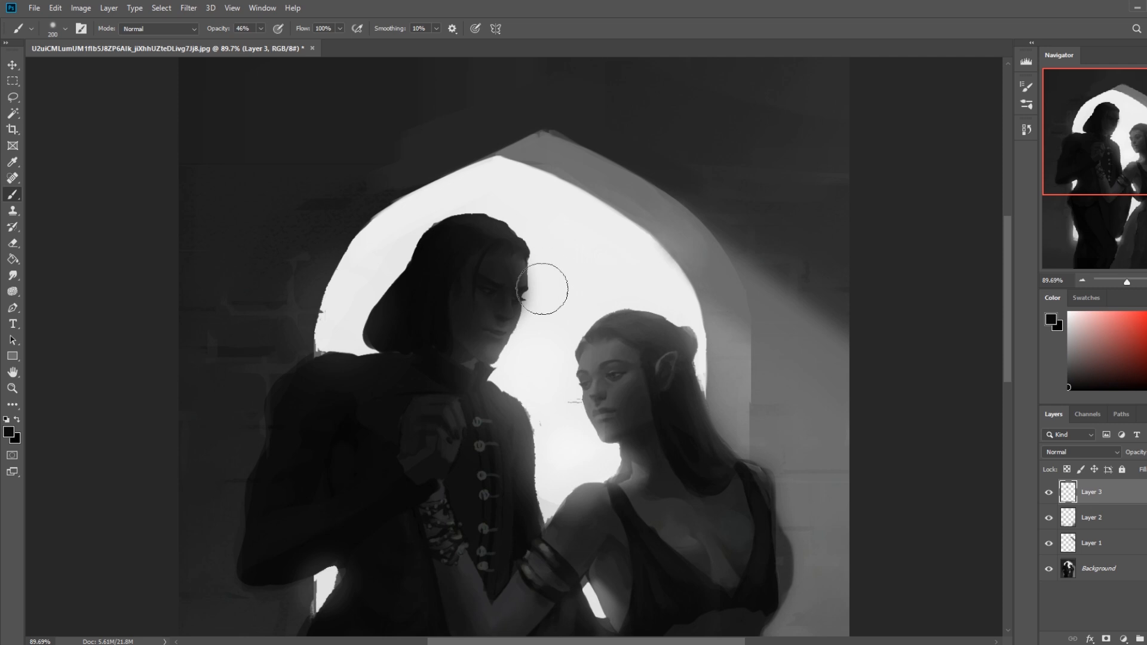
Erase the dark spill around the man's face using the flat eraser at 45 px and 80 px
key(e)
key(bracketleft)
key(bracketleft)
key(bracketleft)
key(bracketleft)
key(bracketleft)
key(bracketleft)
key(bracketleft)
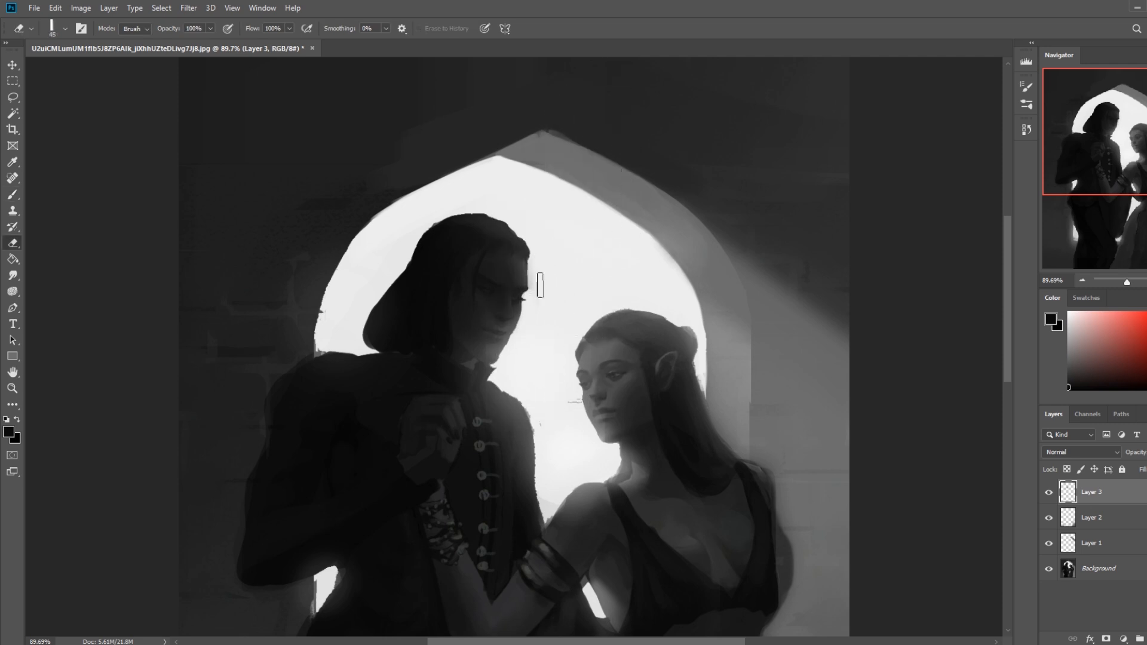
key(bracketright)
key(bracketright)
key(bracketright)
key(bracketright)
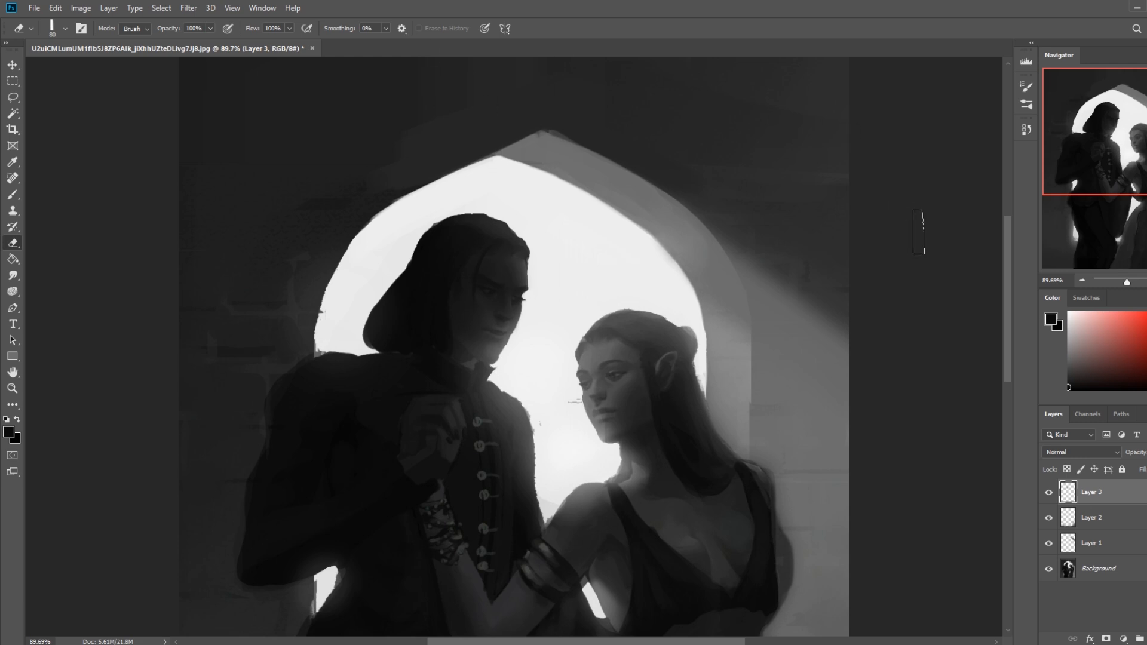
Toggle Layer 3's visibility to compare the man's face with and without the darkening
scroll(918, 230, down, 3)
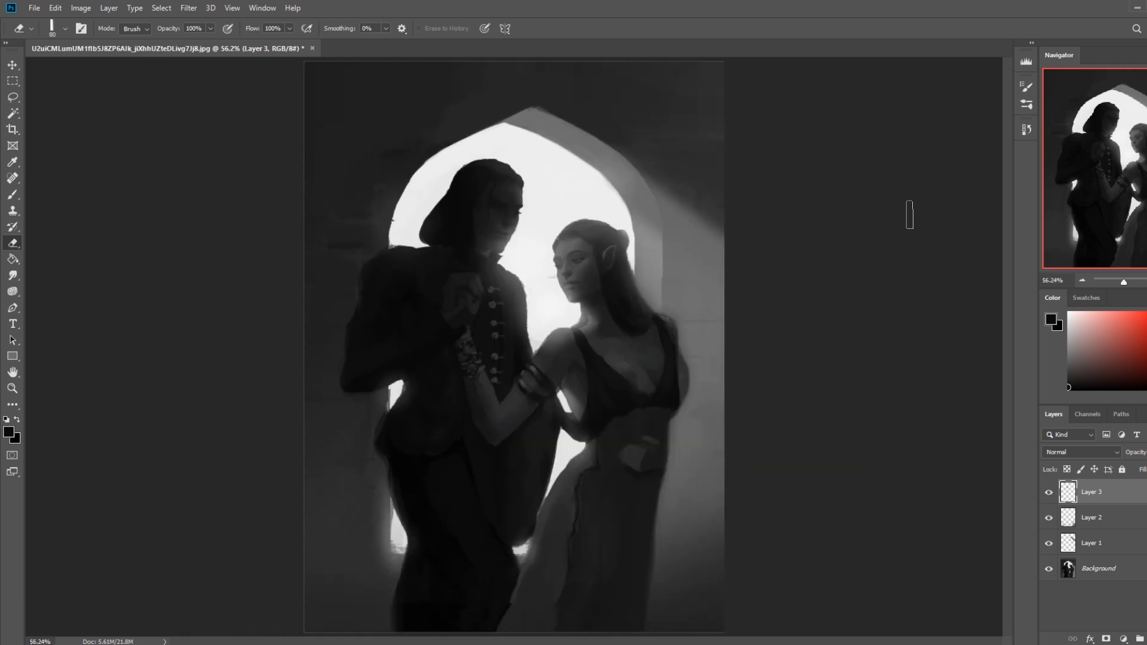
scroll(909, 215, down, 1)
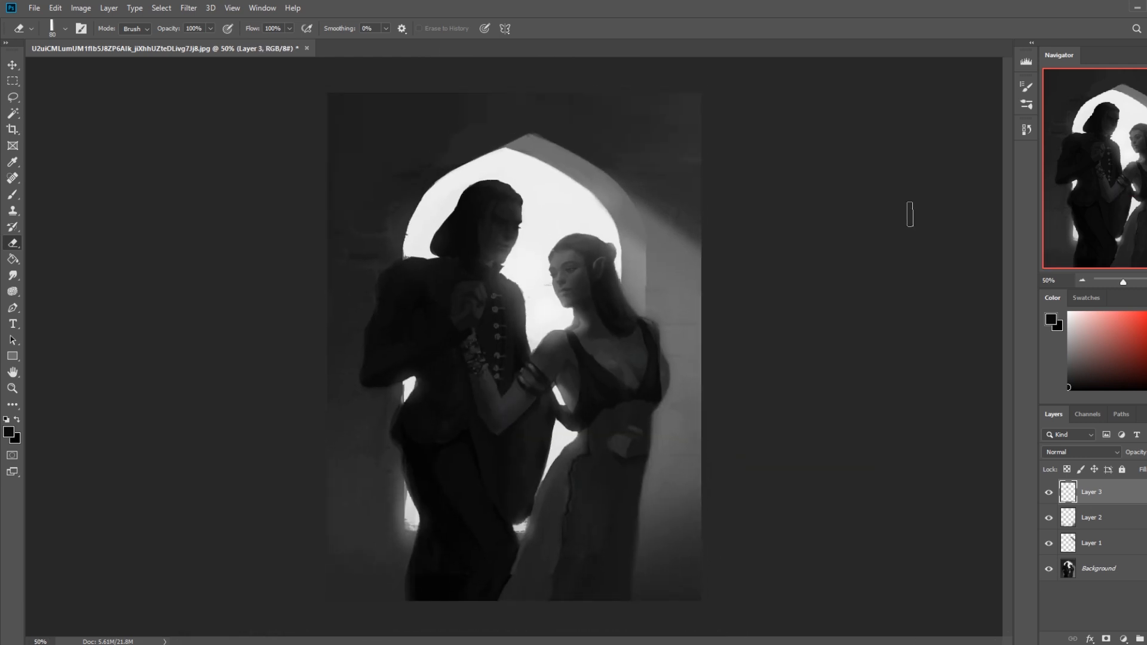
click(1049, 493)
click(1049, 493)
click(496, 243)
Smudge around the man's face with the textured smudging brush at 35 px and 5% strength, and flatten the layers
right_click(585, 290)
double_click(741, 555)
click(12, 275)
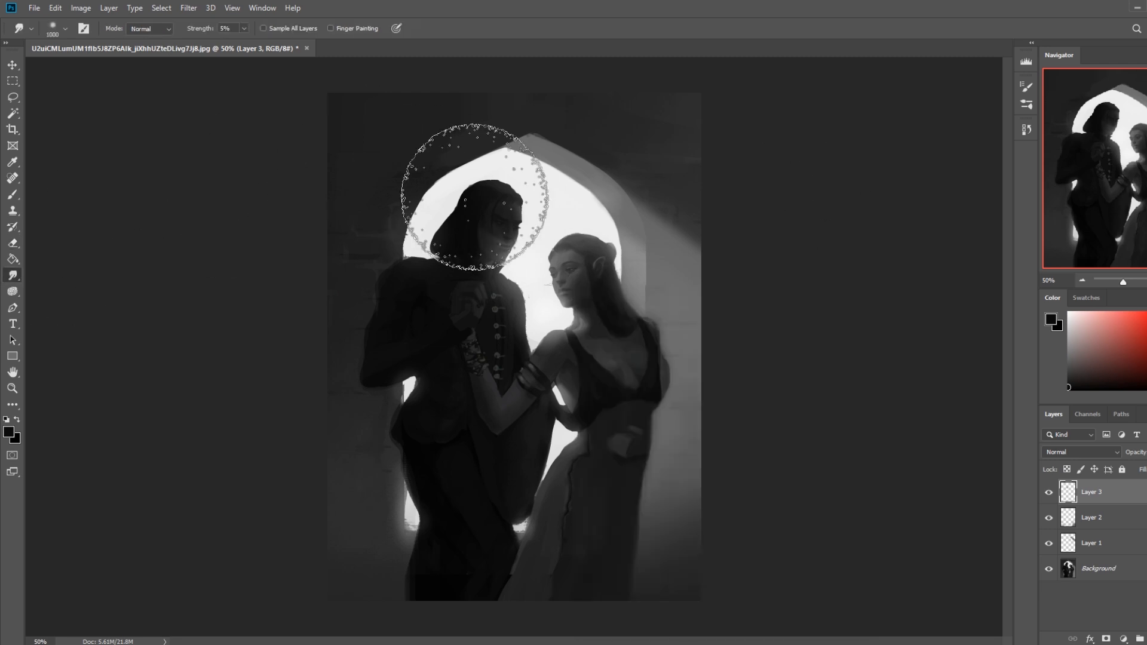
right_click(525, 232)
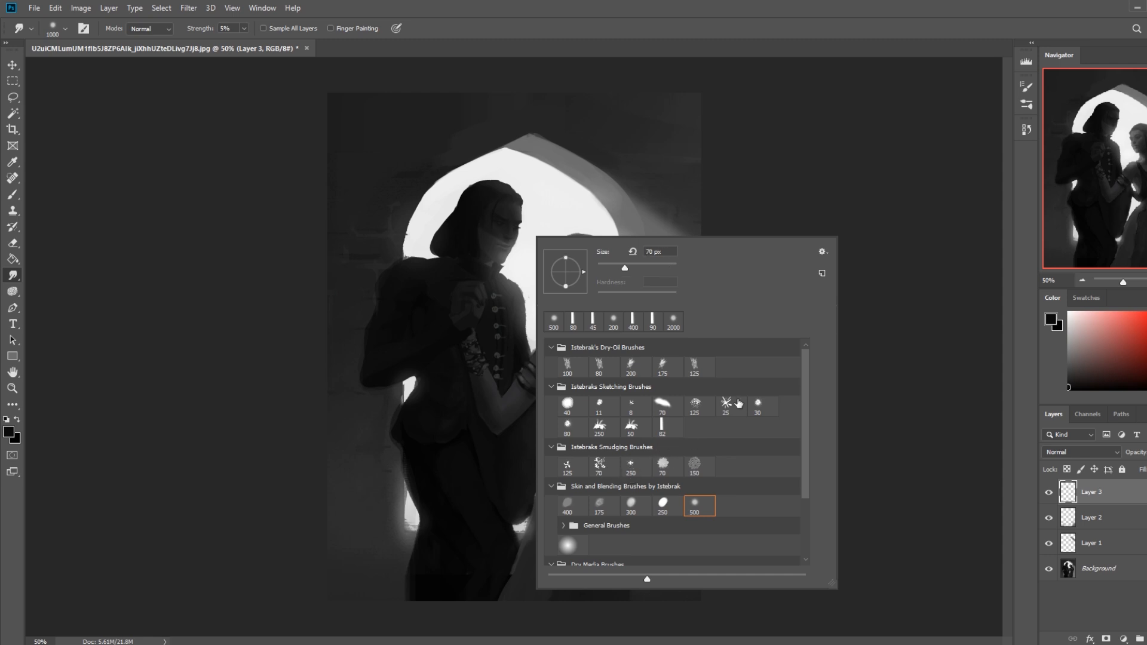
double_click(671, 463)
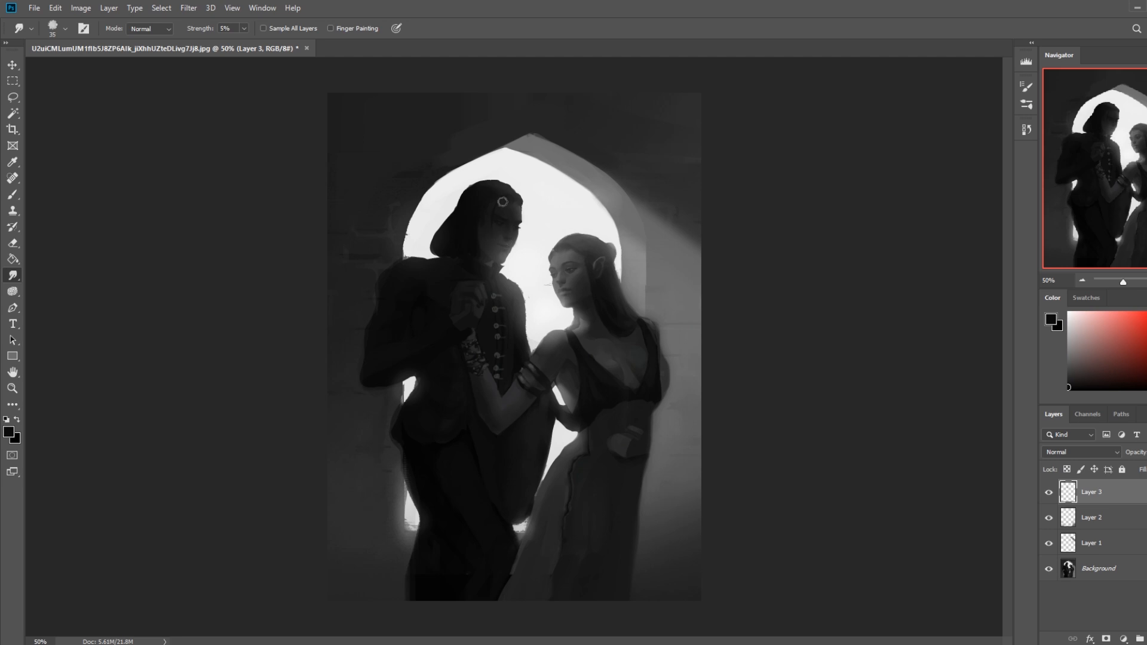
right_click(1087, 519)
click(1033, 511)
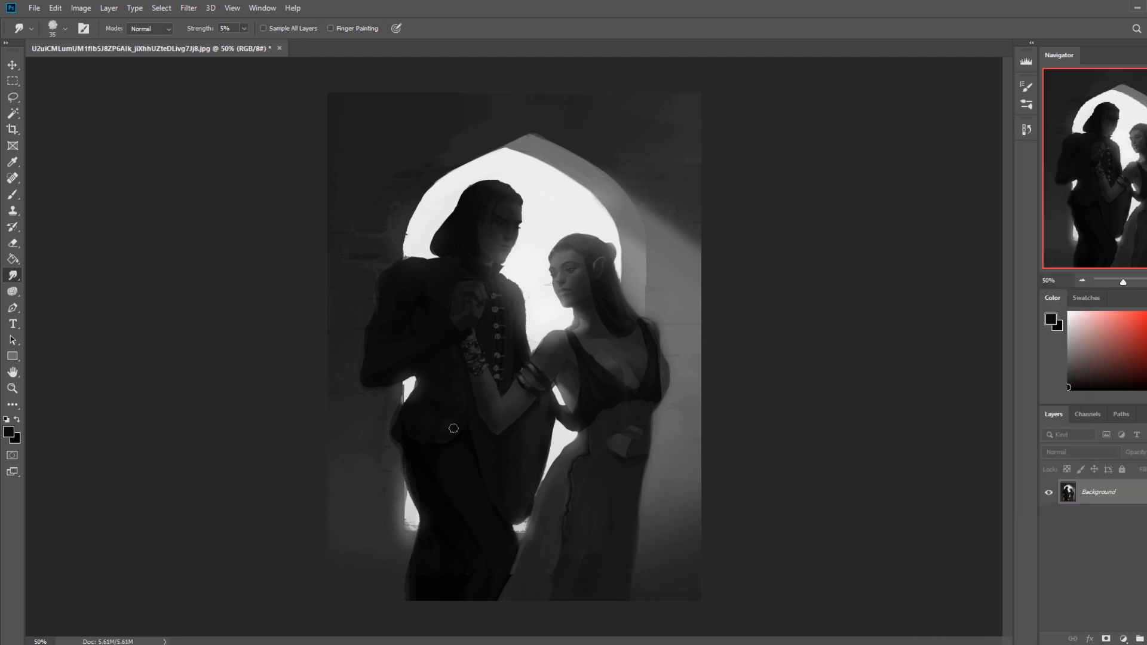
Darken the painting's outer areas with the soft black brush at 46% opacity, enlarged to 2400 px
key(ctrl+minus)
key(ctrl+minus)
key(b)
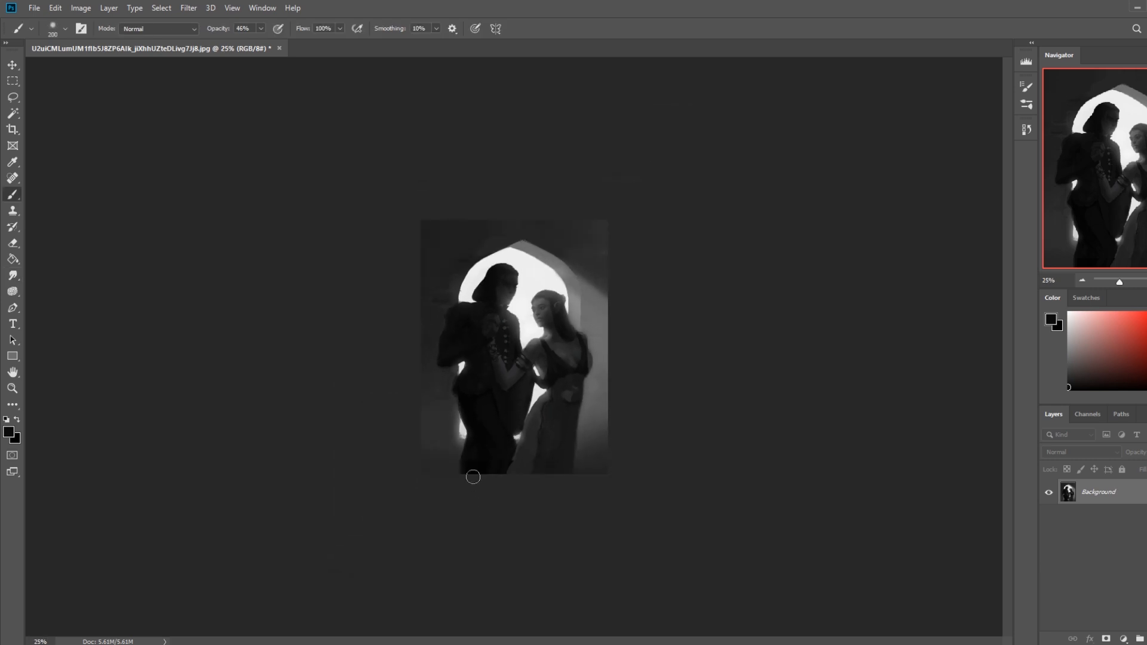
right_click(545, 357)
key(Escape)
key(bracketright)
key(bracketright)
key(bracketright)
key(bracketright)
key(bracketright)
key(bracketright)
key(bracketright)
key(bracketright)
key(bracketright)
key(bracketright)
key(bracketright)
key(bracketright)
key(bracketright)
key(bracketright)
key(bracketright)
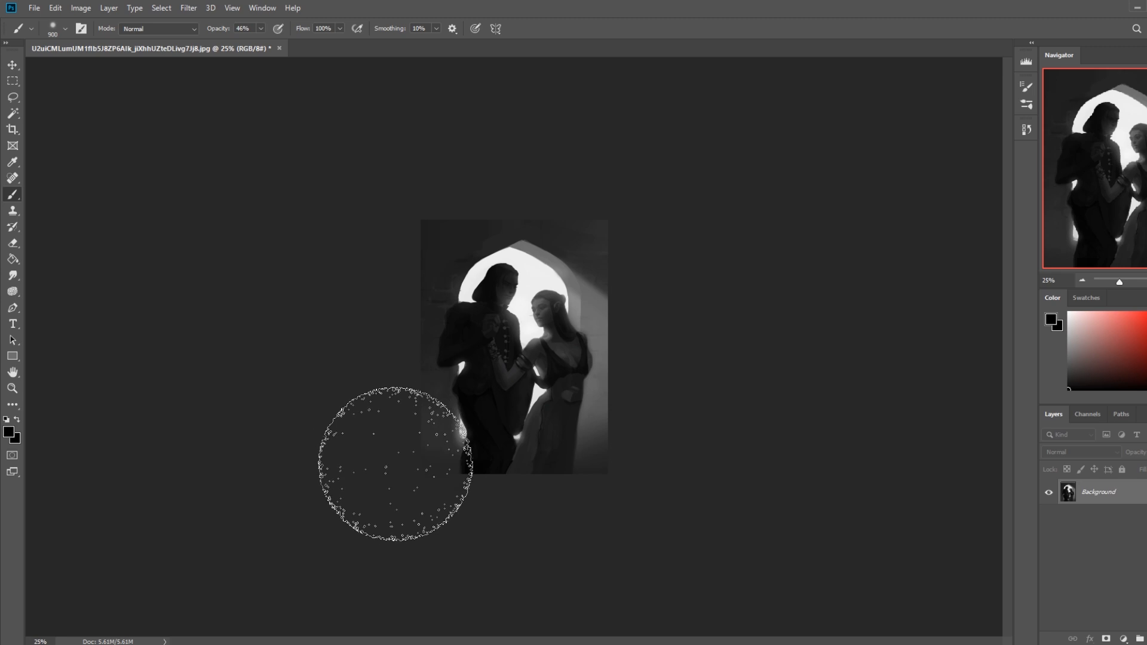
key(bracketright)
key(bracketright)
key(bracketright)
key(bracketright)
key(bracketright)
mouse_move(545, 200)
mouse_down()
mouse_move(473, 253)
mouse_move(478, 351)
mouse_move(561, 286)
mouse_move(477, 467)
mouse_move(400, 507)
mouse_up()
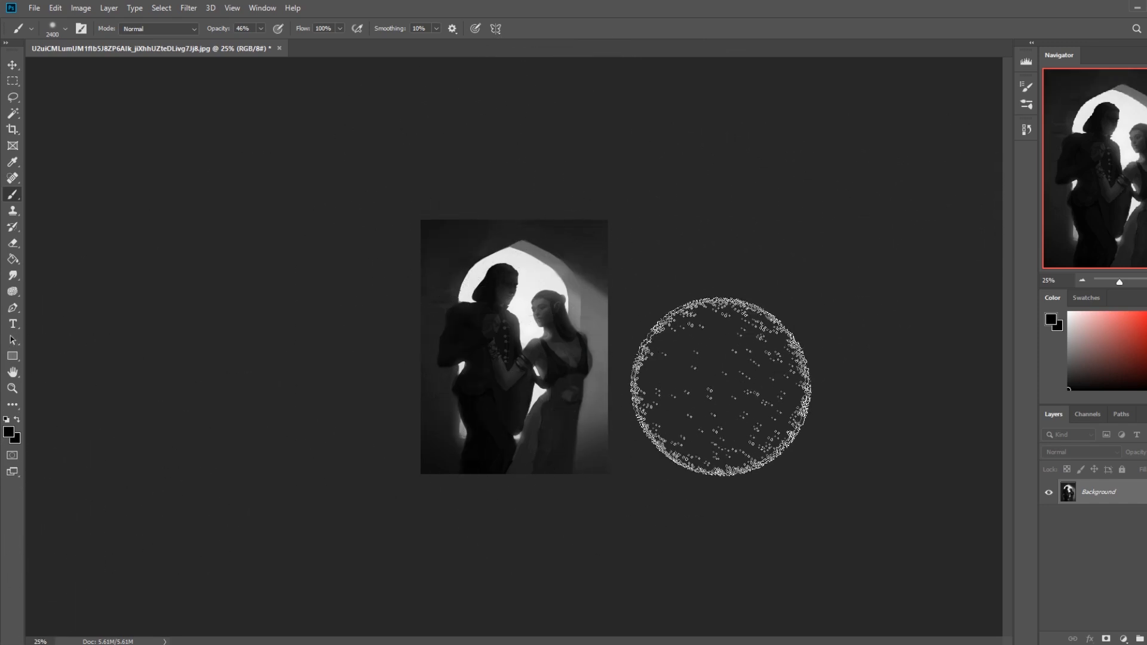
Choose the flat 82 px sketching brush and add a new layer in Darken mode
right_click(548, 295)
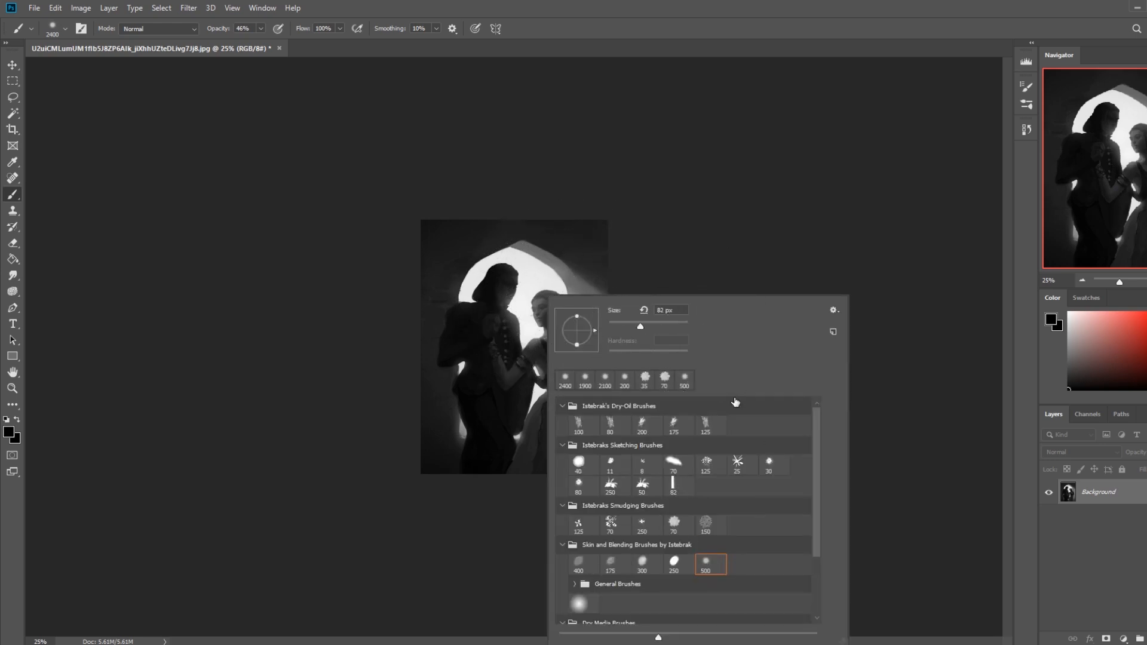
double_click(673, 484)
key(ctrl+shift+alt+n)
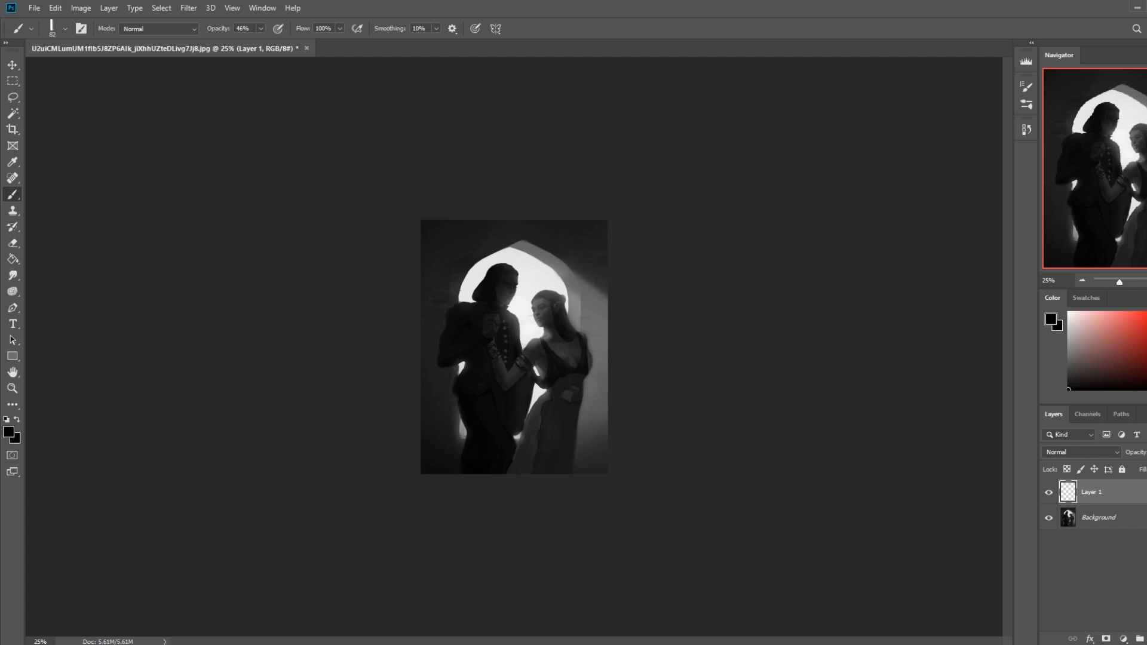
click(1099, 453)
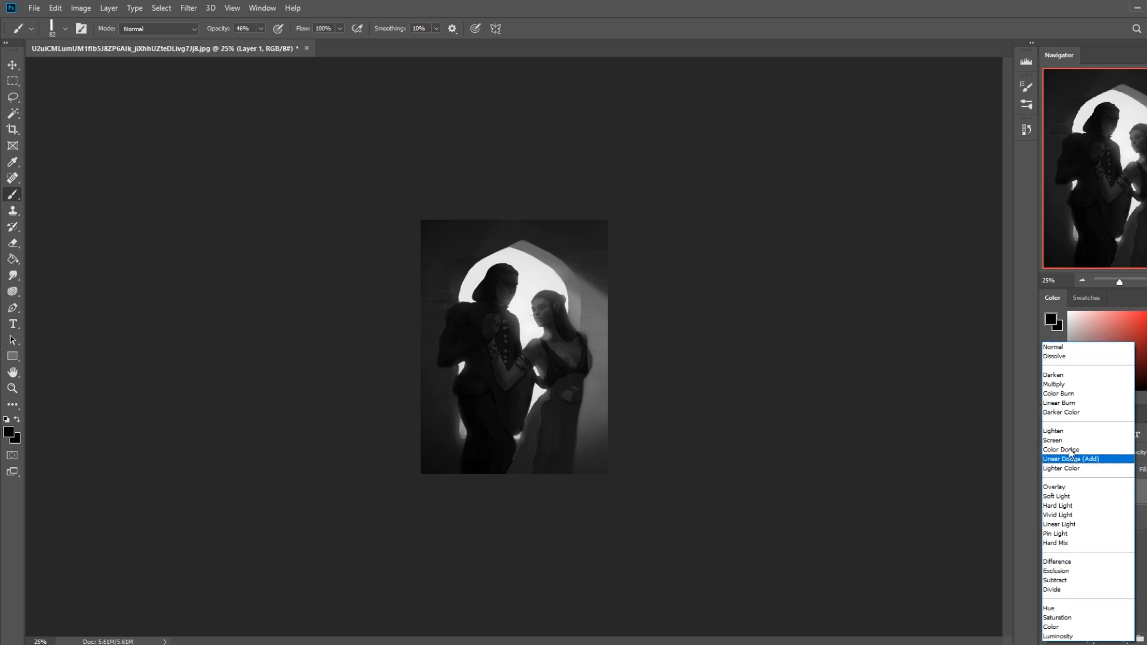
click(1069, 374)
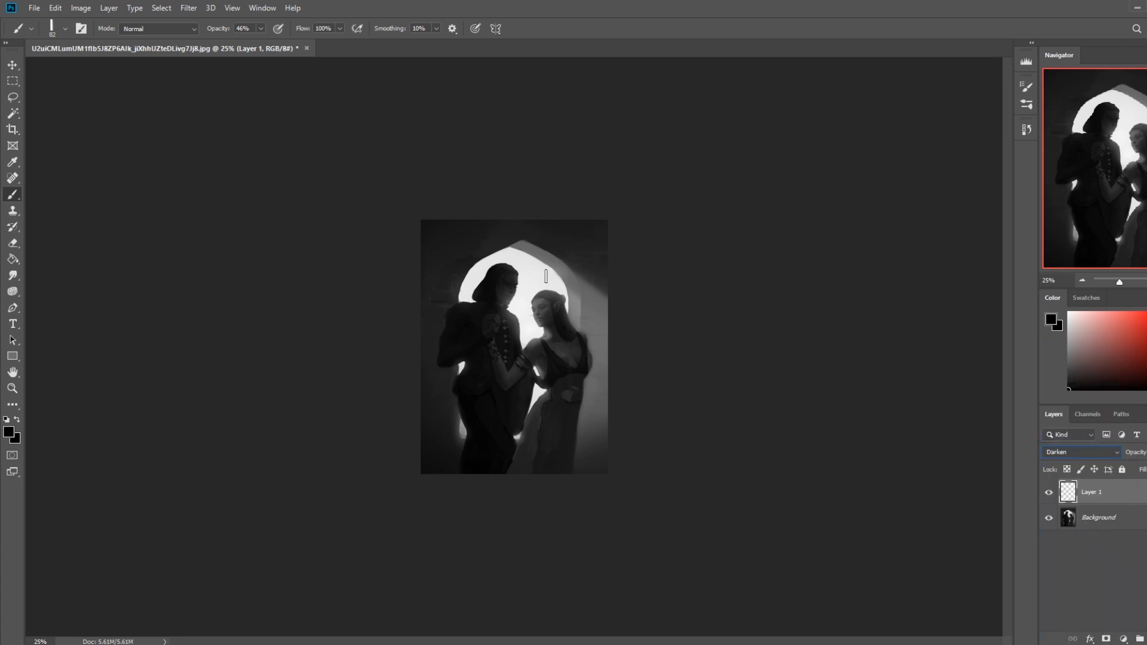
Refine the couple's silhouettes with sampled tones, raising the brush opacity to 100% at 40 px, and merge the Darken layer down
alt+click(543, 344)
alt+click(529, 427)
alt+click(519, 443)
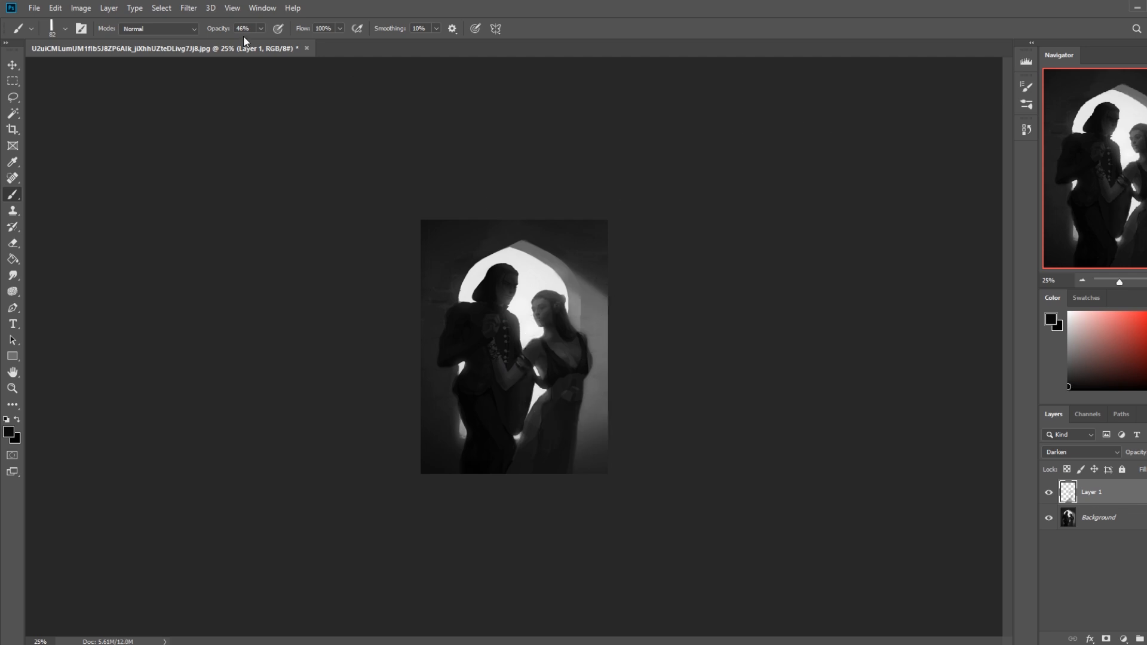
click(580, 337)
alt+click(601, 364)
right_click(1106, 484)
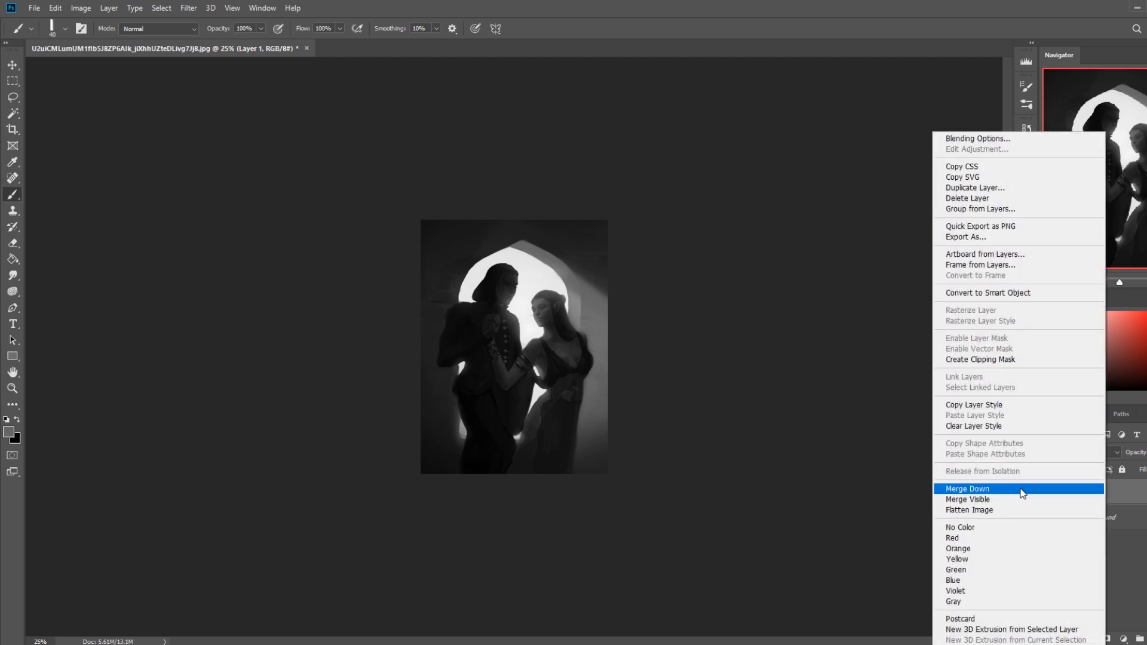
click(955, 488)
Touch up the wall beside the woman's shoulder and the arch light with sampled tones, using the flat brush at 40 px
alt+click(597, 372)
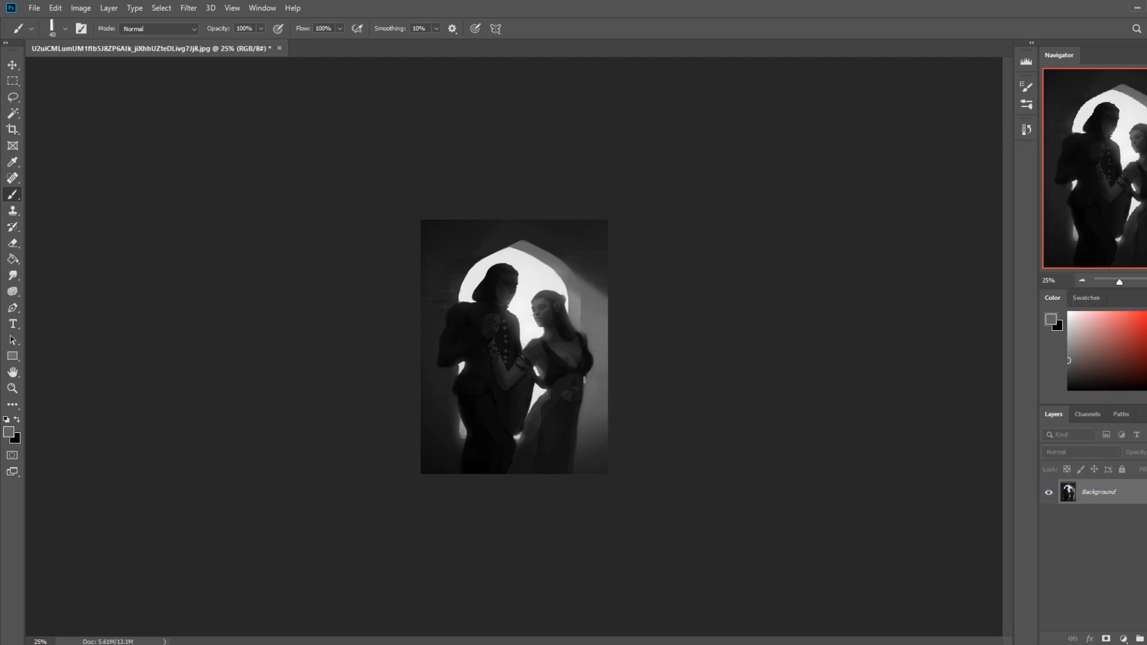
alt+click(595, 345)
alt+click(582, 334)
alt+click(528, 291)
click(13, 292)
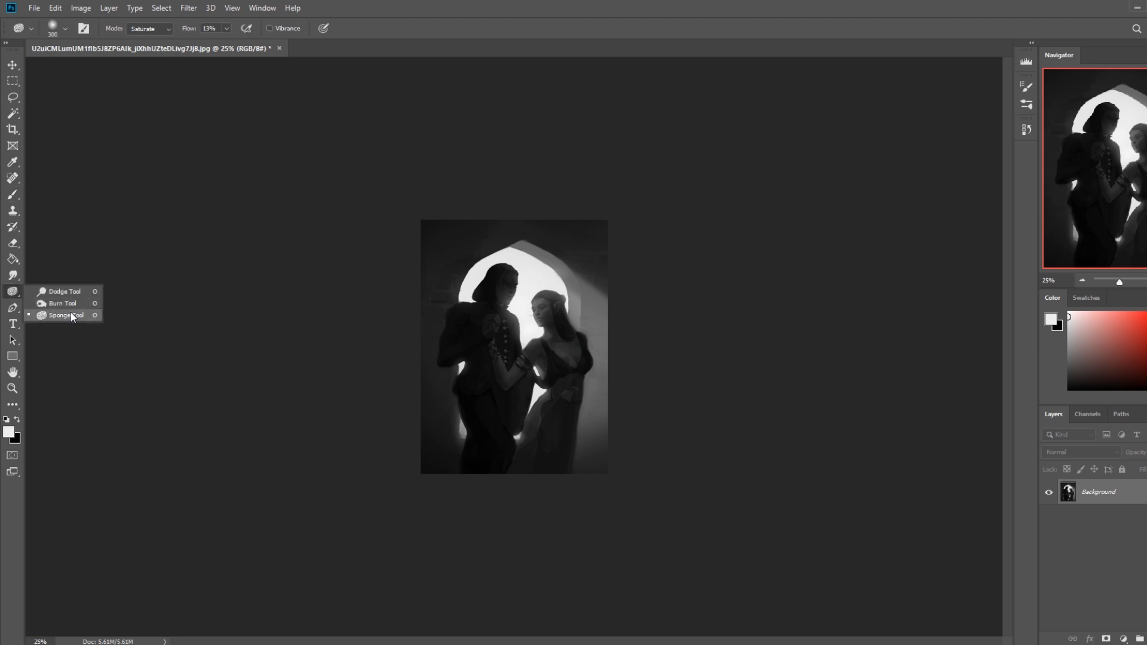
click(71, 312)
key(ctrl+u)
drag(839, 384, 833, 384)
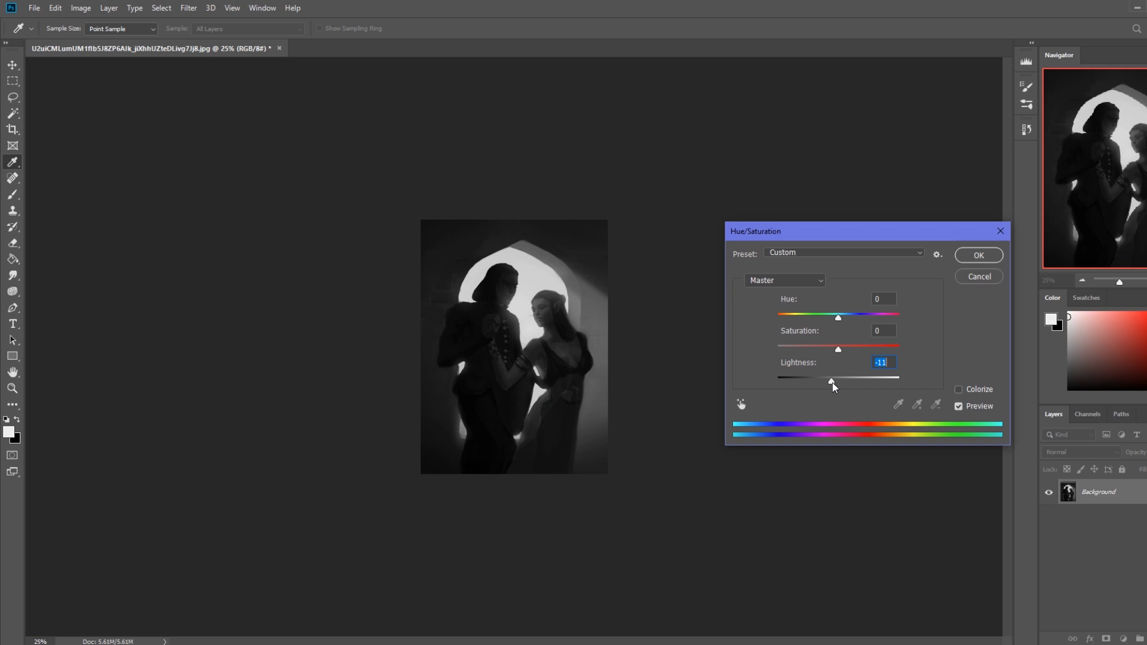
click(979, 255)
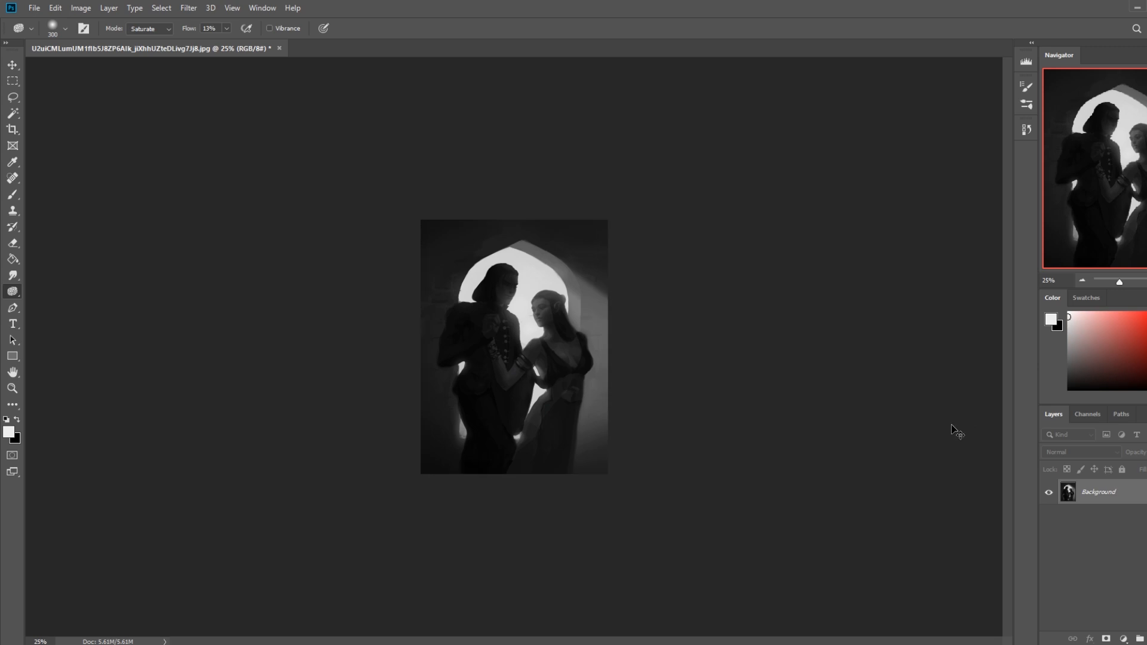
key(ctrl+j)
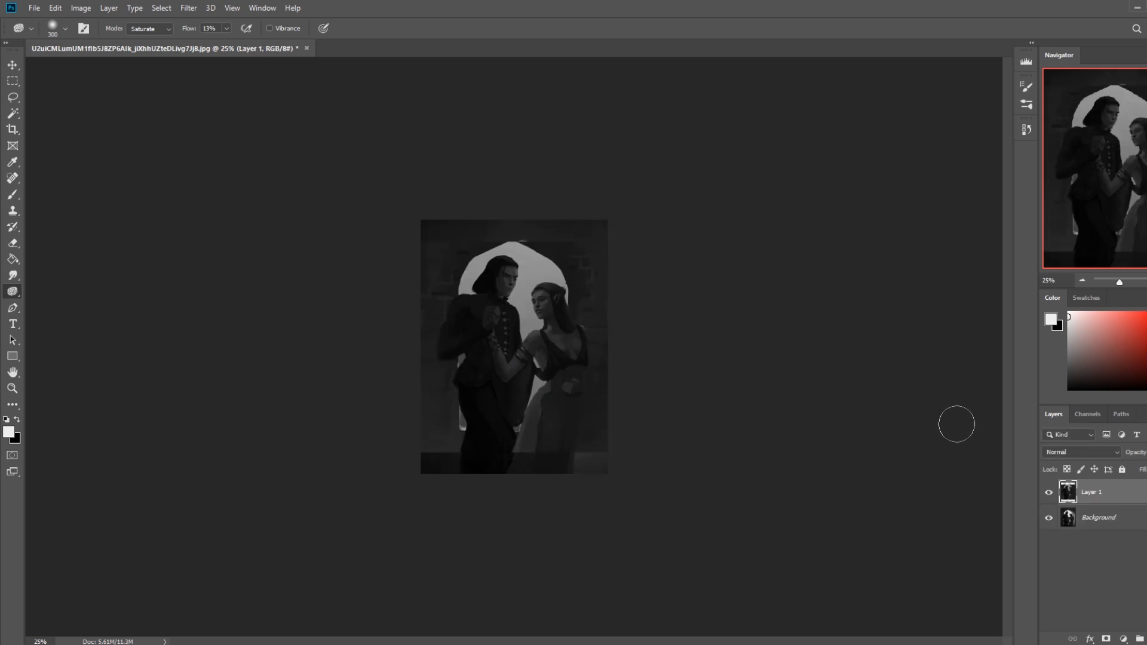
key(ctrl+z)
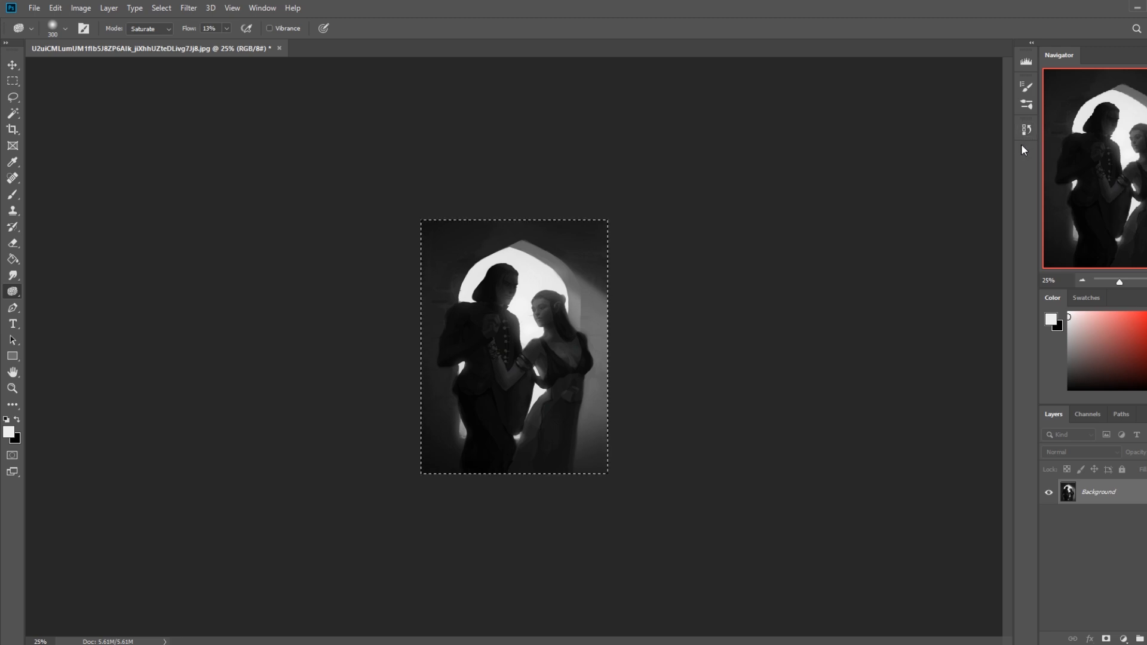
click(1028, 129)
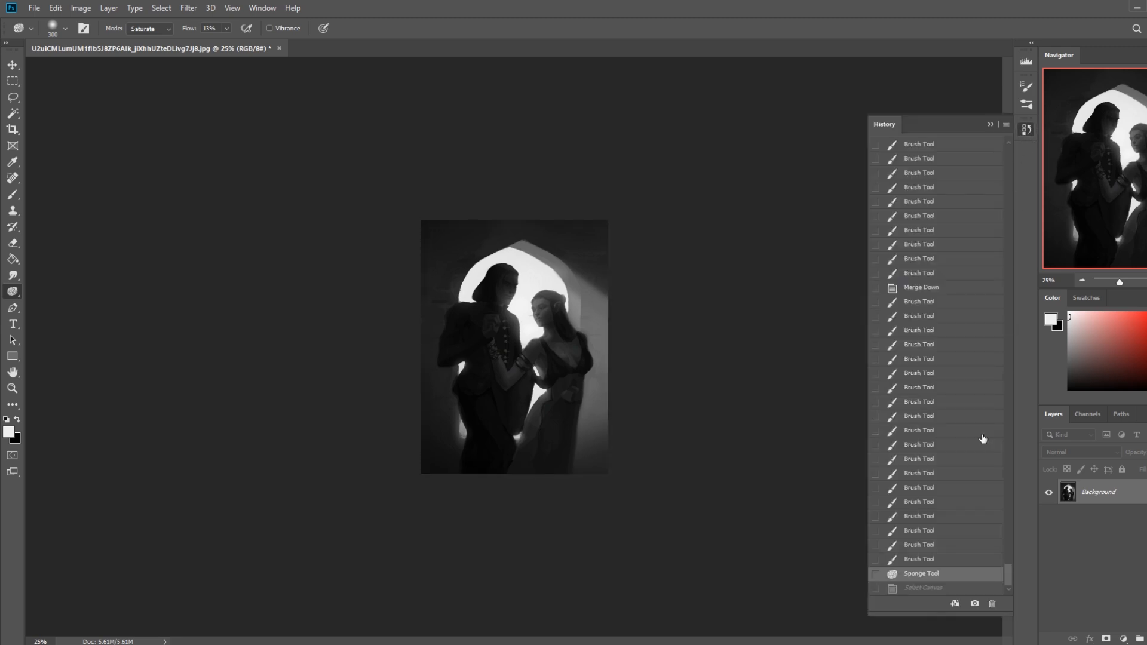
click(927, 588)
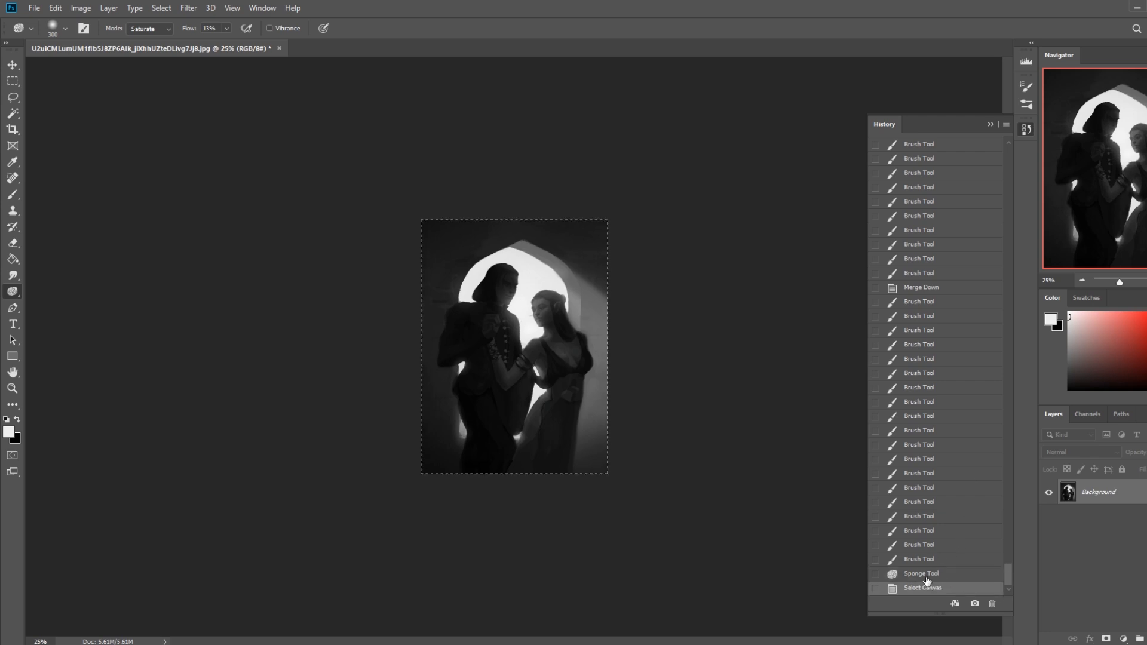
click(929, 572)
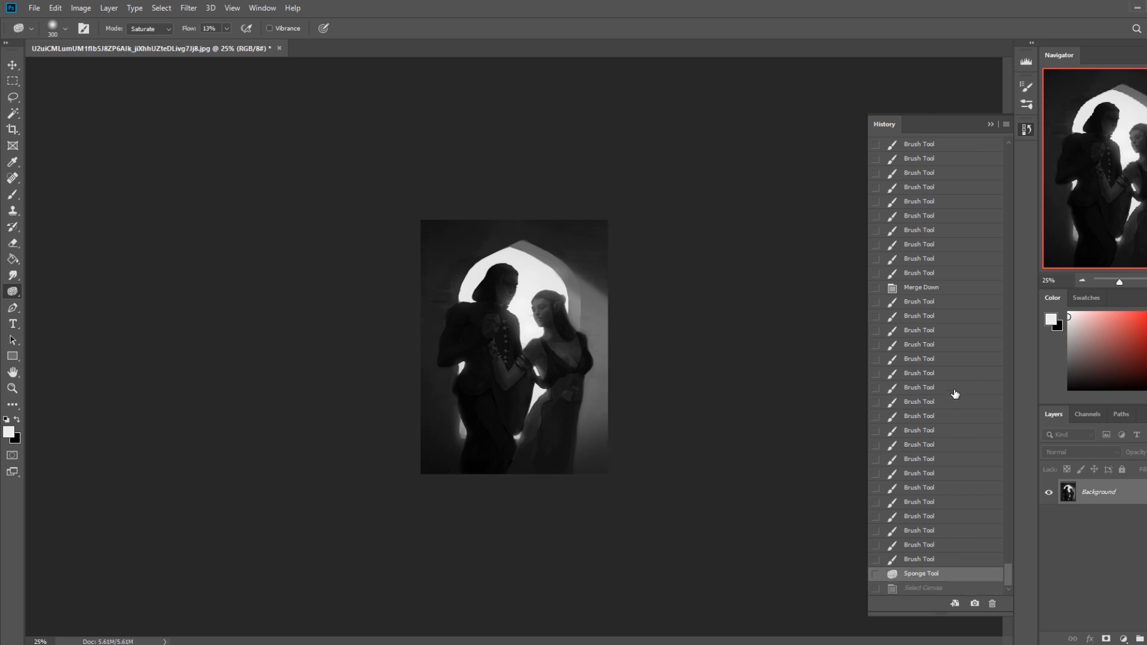
click(936, 562)
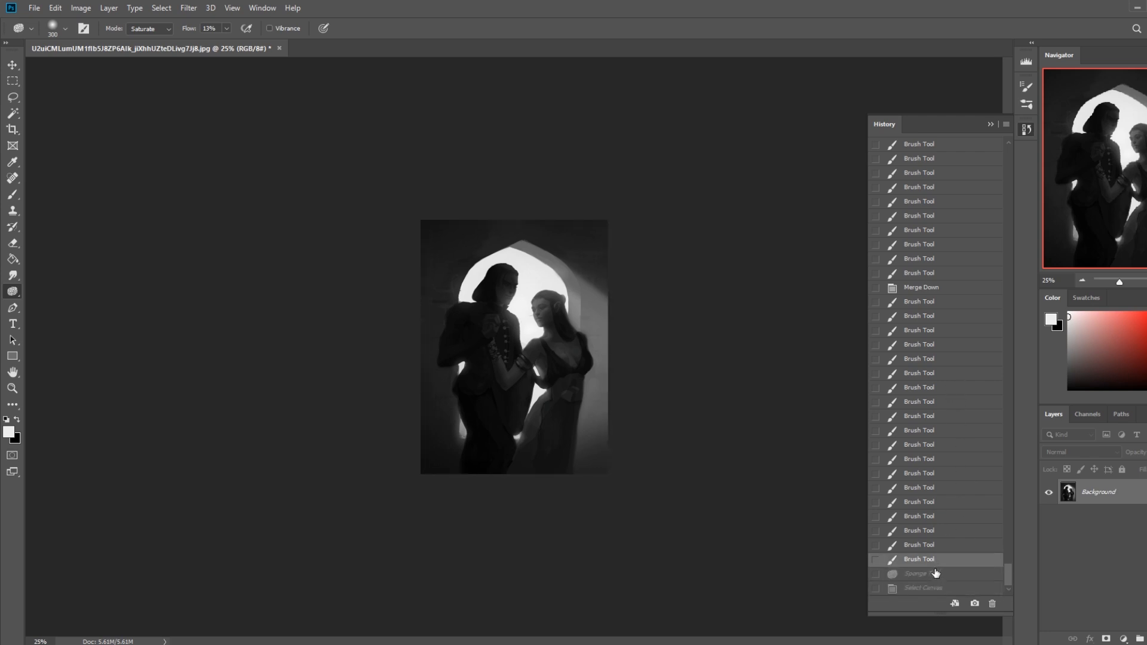
click(991, 124)
Duplicate the Background layer and lower the copy's Hue/Saturation lightness to -13
key(ctrl+j)
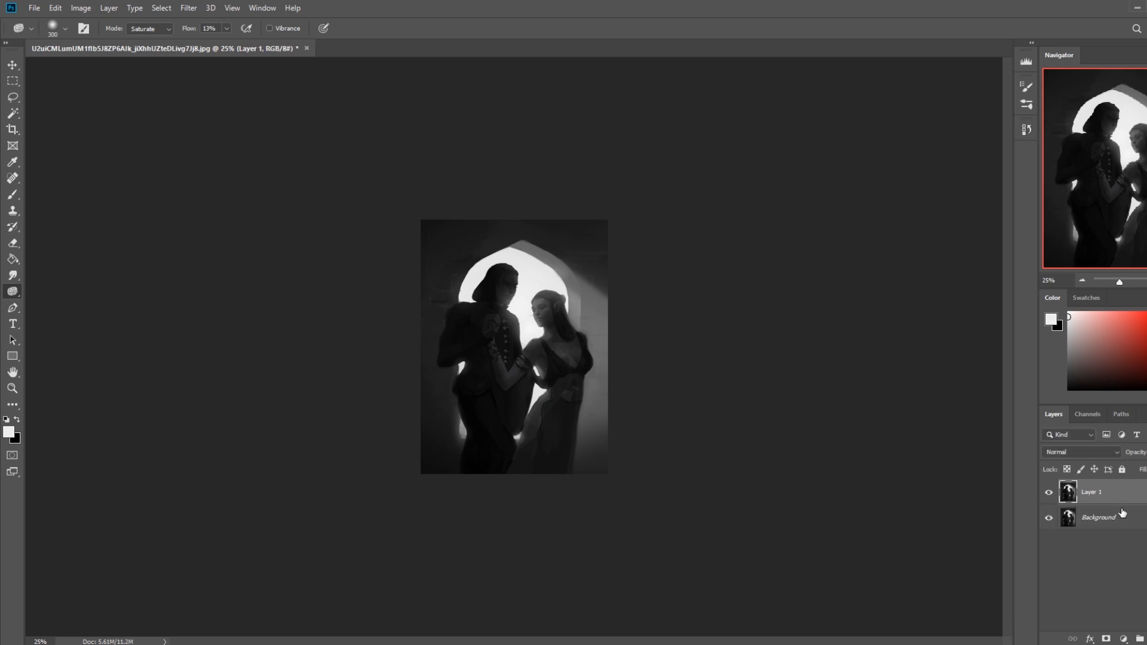
key(ctrl+u)
drag(838, 389, 834, 389)
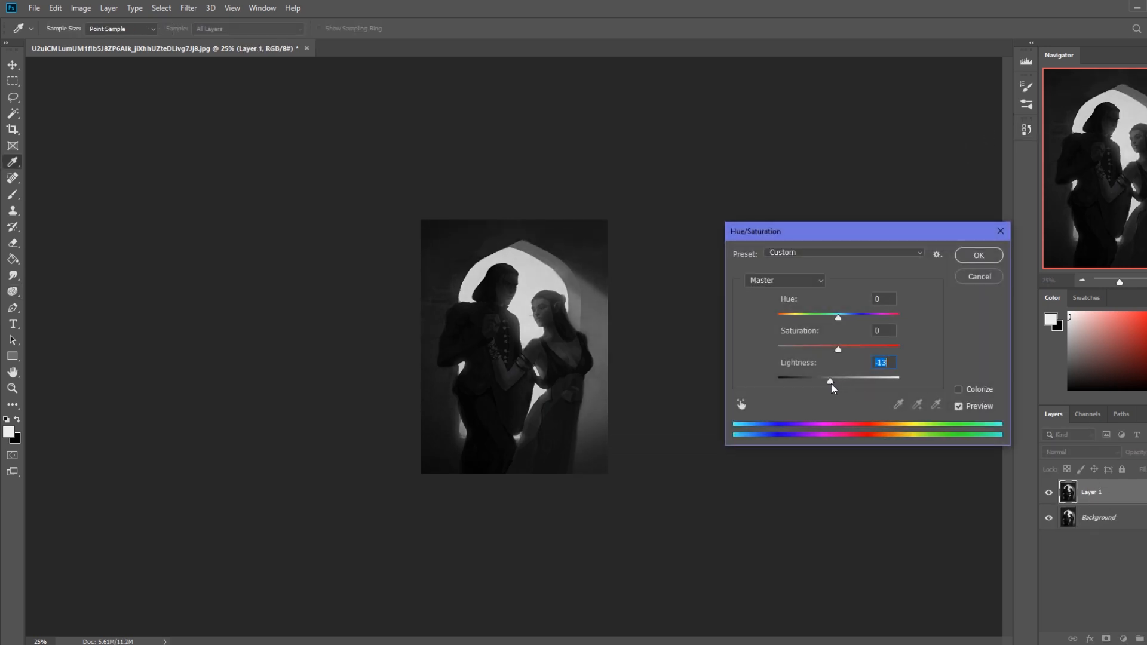
click(978, 255)
Erase the darkened copy over the arch and the couple with the soft eraser at up to about 900 px
key(e)
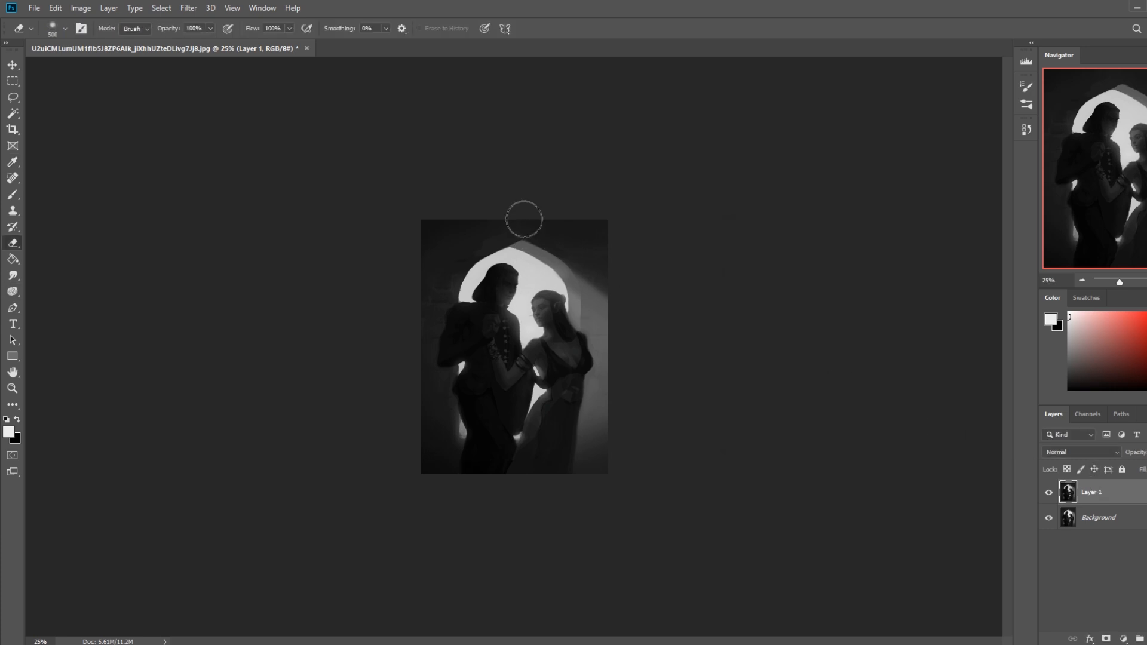
key(bracketright)
key(bracketright)
key(bracketright)
key(bracketright)
key(bracketright)
key(bracketright)
mouse_move(509, 263)
mouse_down()
mouse_move(450, 403)
mouse_move(485, 465)
mouse_move(581, 309)
mouse_up()
key(bracketleft)
key(bracketleft)
mouse_move(487, 278)
mouse_down()
mouse_move(483, 307)
mouse_move(527, 318)
mouse_up()
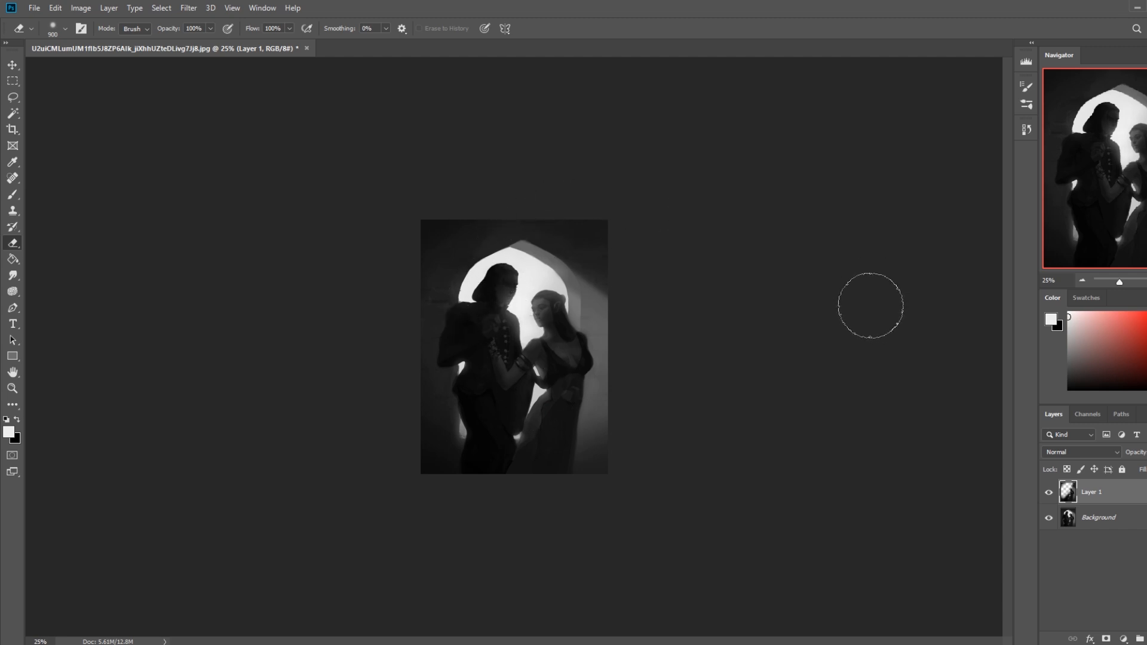
key(ctrl+z)
mouse_move(553, 336)
mouse_down()
mouse_move(533, 402)
mouse_move(480, 392)
mouse_up()
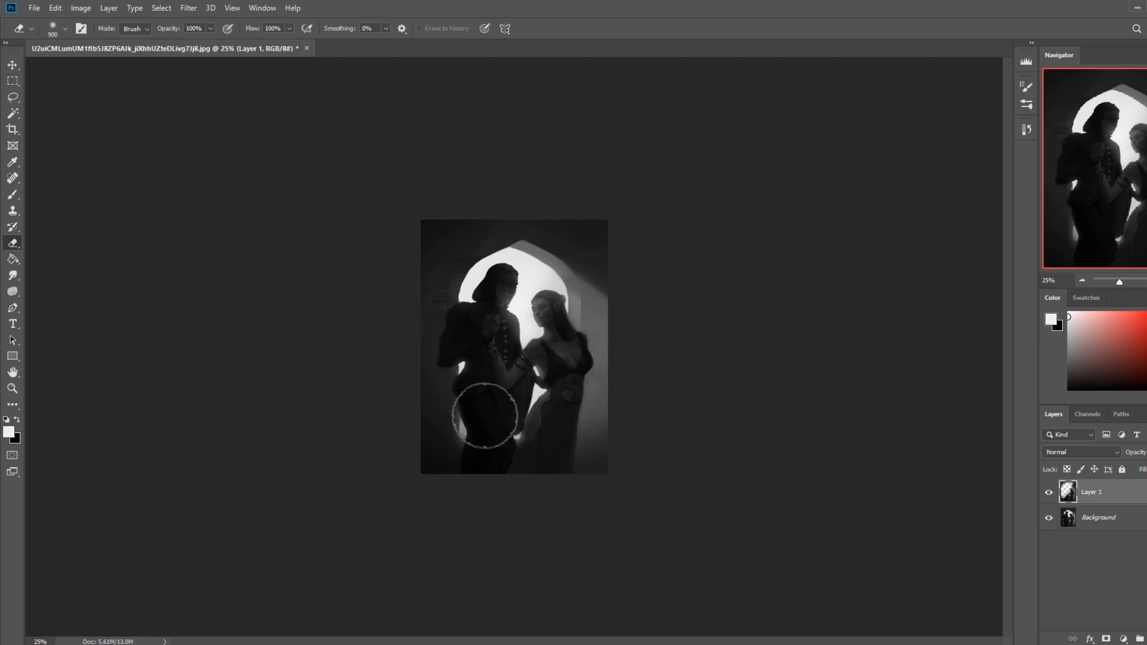
Compare the painting with and without Layer 1's darkening, and merge the layer into the Background
click(1112, 527)
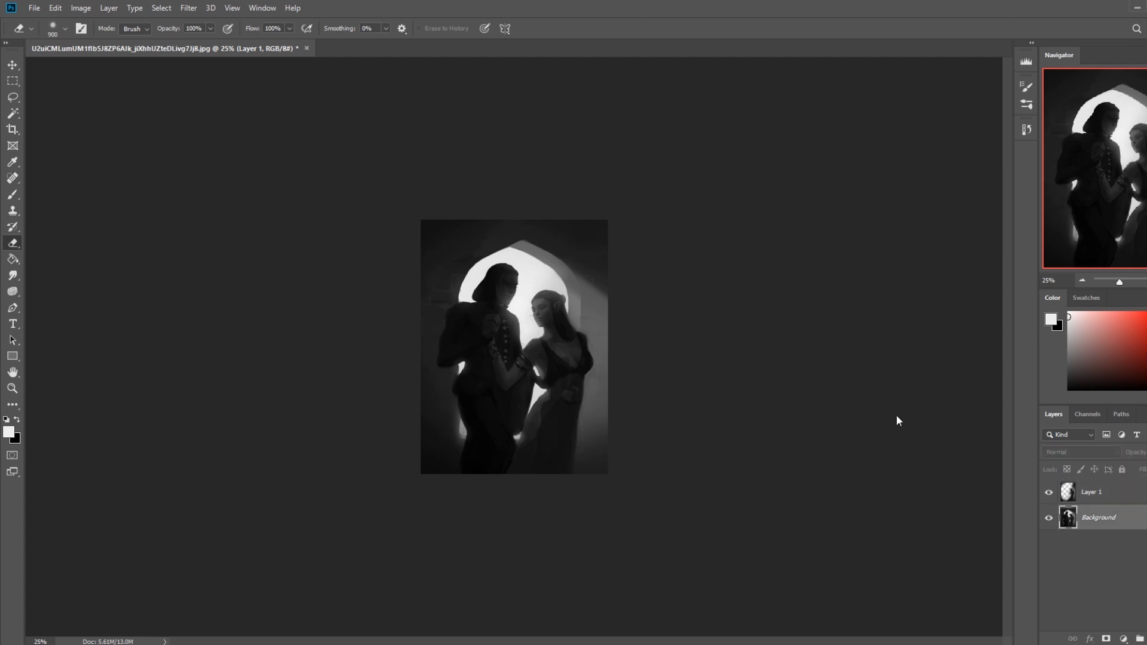
click(13, 291)
click(1048, 493)
click(1048, 492)
right_click(1074, 505)
click(990, 473)
Dodge the highlights of the arch opening around the couple at 700 px with 5% exposure
drag(468, 287, 486, 328)
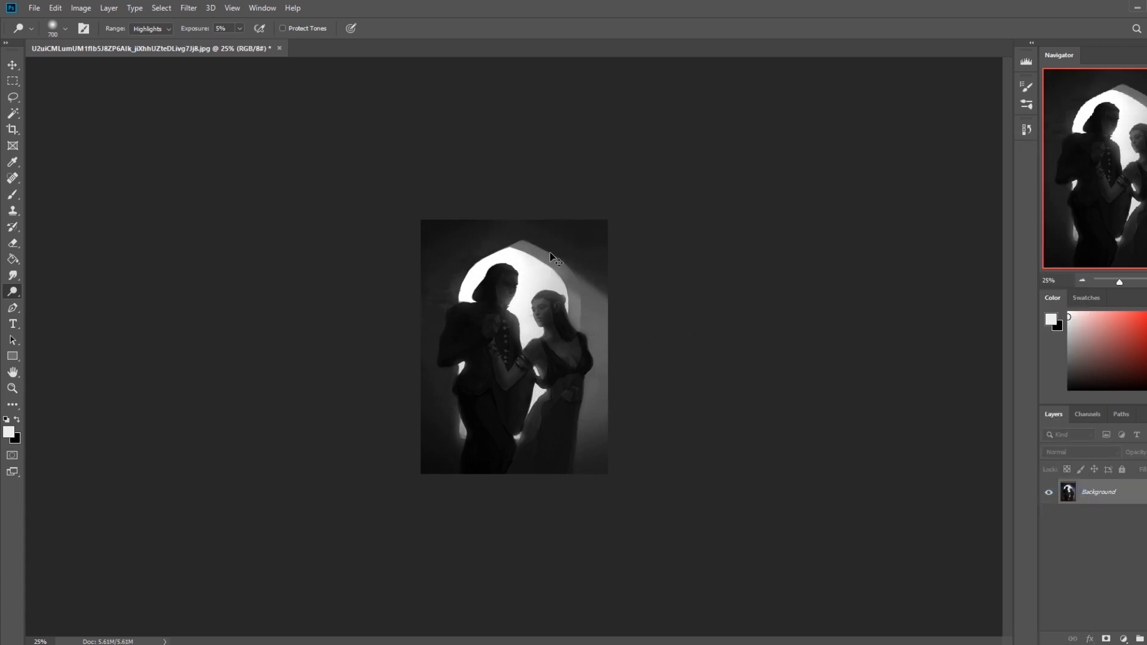
key(ctrl+z)
drag(482, 292, 519, 334)
mouse_move(461, 264)
mouse_down()
mouse_move(522, 284)
mouse_move(463, 401)
mouse_up()
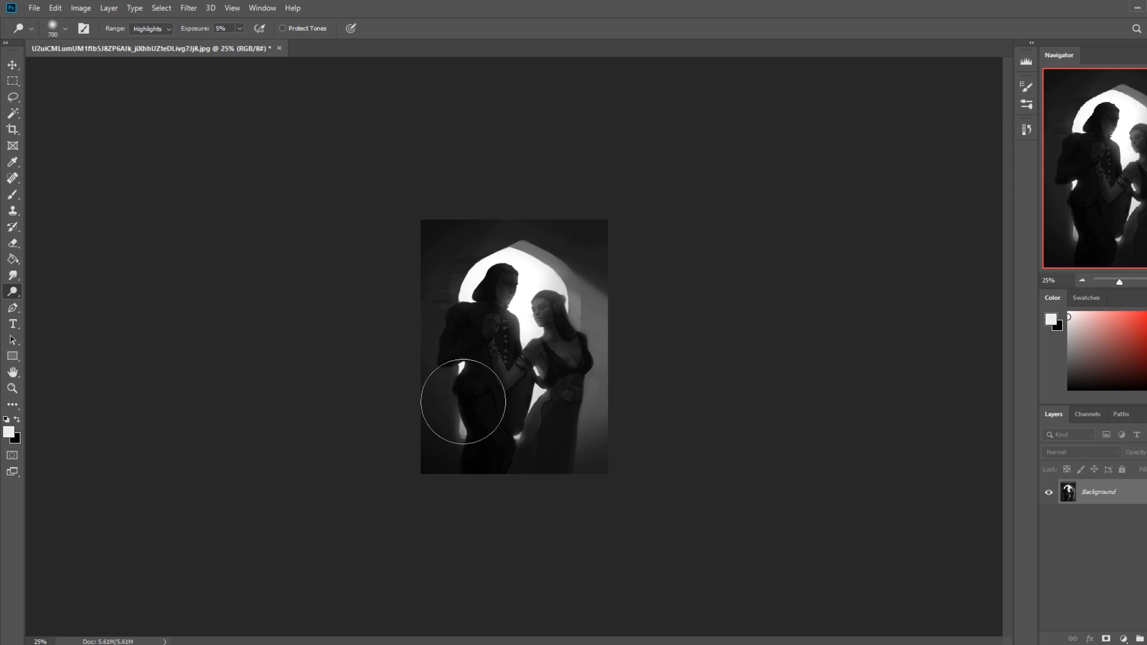
Clean up the arch's inner edge above the man's shoulder with the flat brush at 40 px
key(z)
drag(445, 241, 634, 407)
key(b)
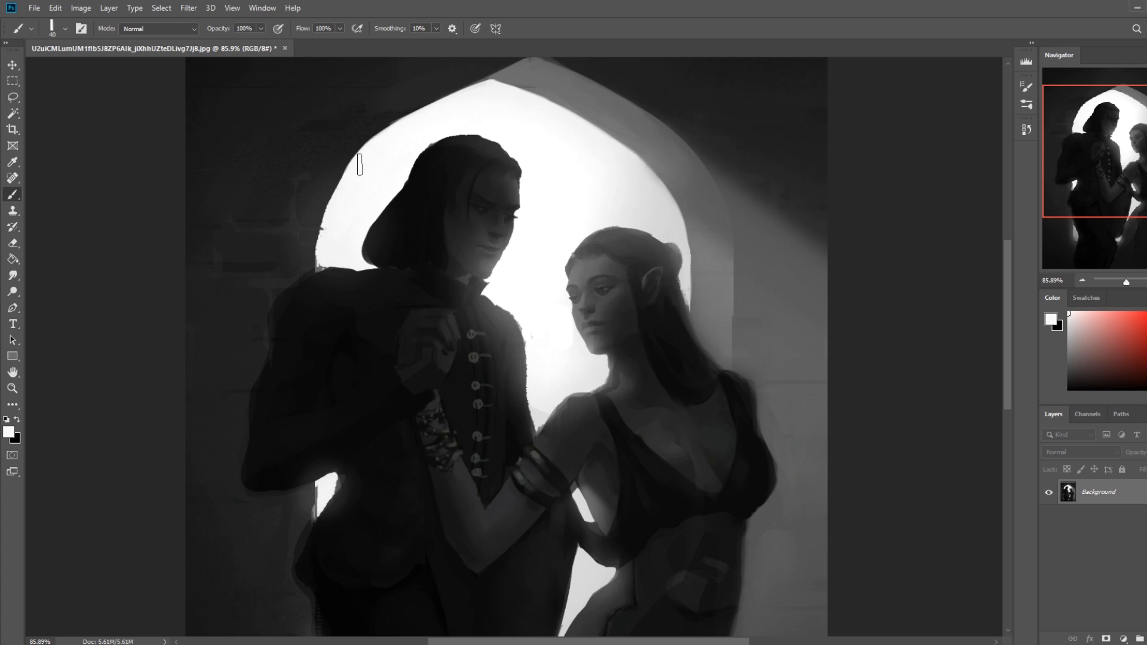
mouse_move(325, 243)
mouse_down()
mouse_move(321, 255)
mouse_move(332, 219)
mouse_move(319, 259)
mouse_up()
drag(365, 164, 360, 165)
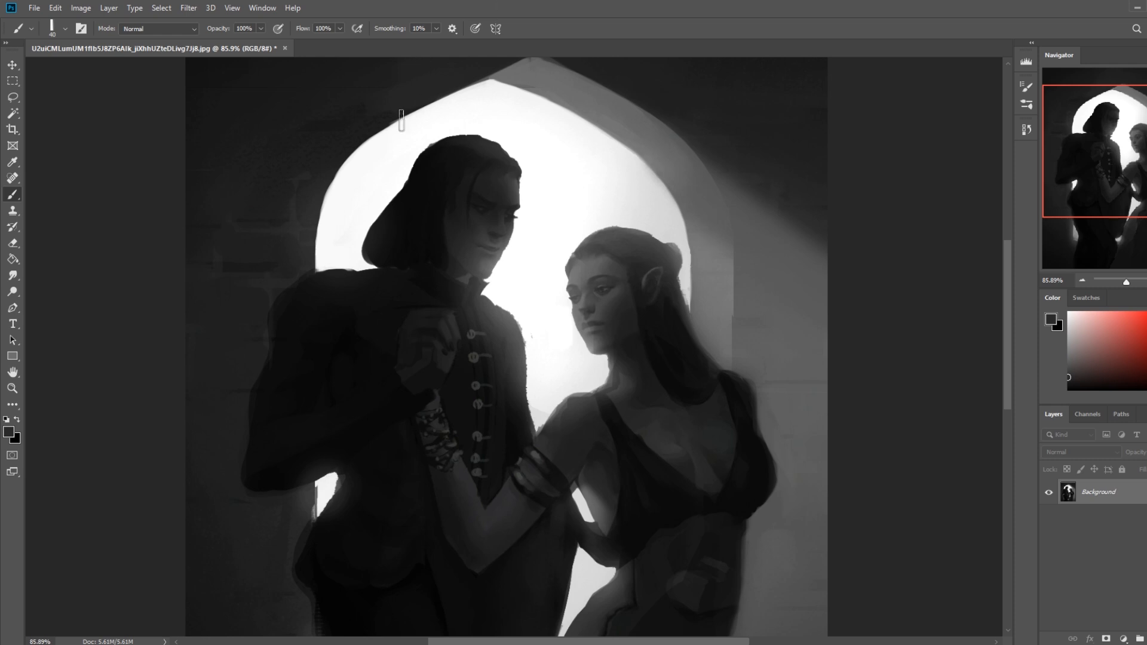
Trim the back of the man's hair with white flat-brush strokes at 40 px, and sample the dark tone from his shoulder
drag(447, 127, 400, 161)
key(ctrl+z)
mouse_move(425, 132)
mouse_down()
mouse_move(387, 196)
mouse_move(399, 186)
mouse_move(396, 171)
mouse_move(372, 186)
mouse_move(366, 252)
mouse_up()
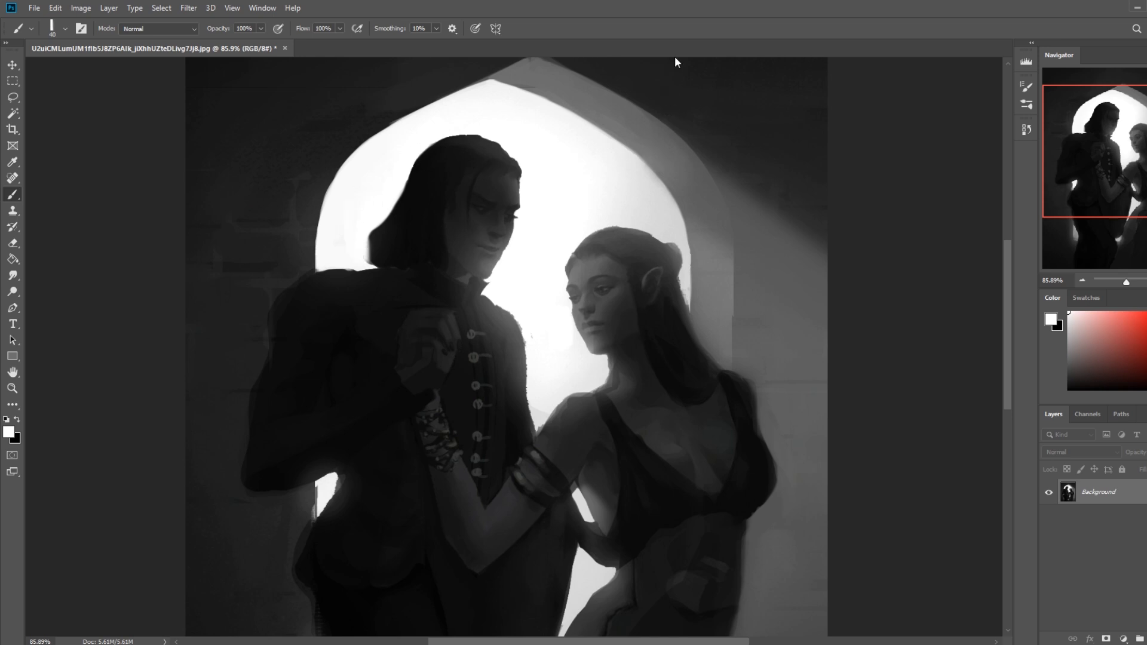
mouse_move(365, 235)
mouse_down()
mouse_move(378, 263)
mouse_move(365, 234)
mouse_up()
alt+click(387, 279)
scroll(414, 271, down, 4)
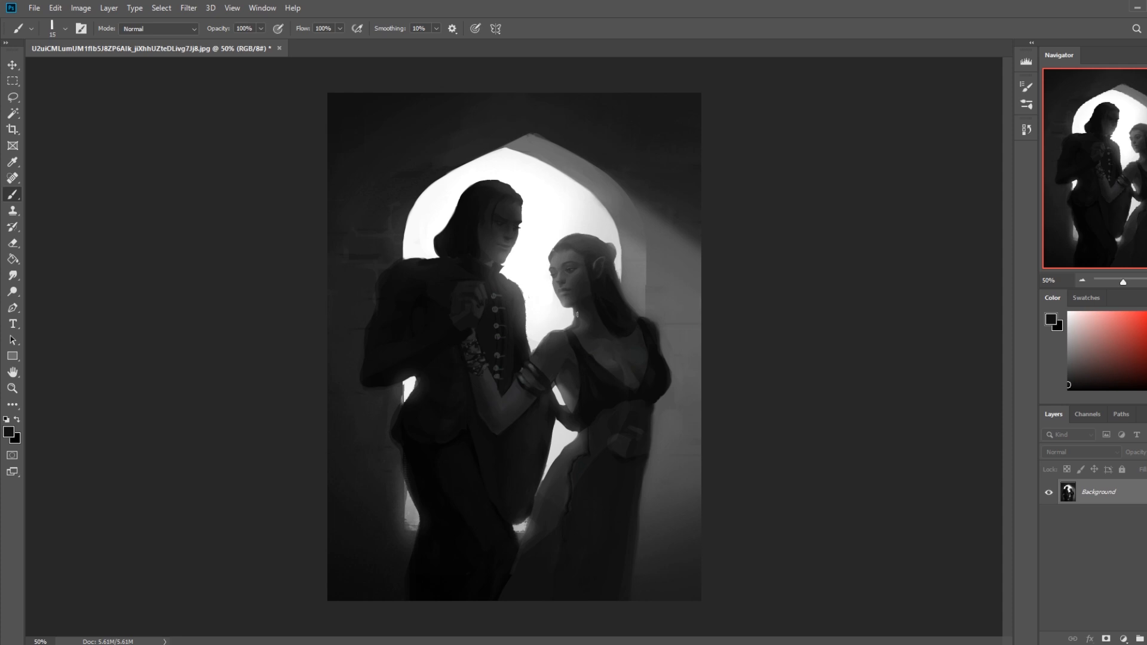
alt+click(425, 244)
mouse_move(434, 258)
mouse_down()
mouse_move(426, 263)
mouse_move(456, 269)
mouse_up()
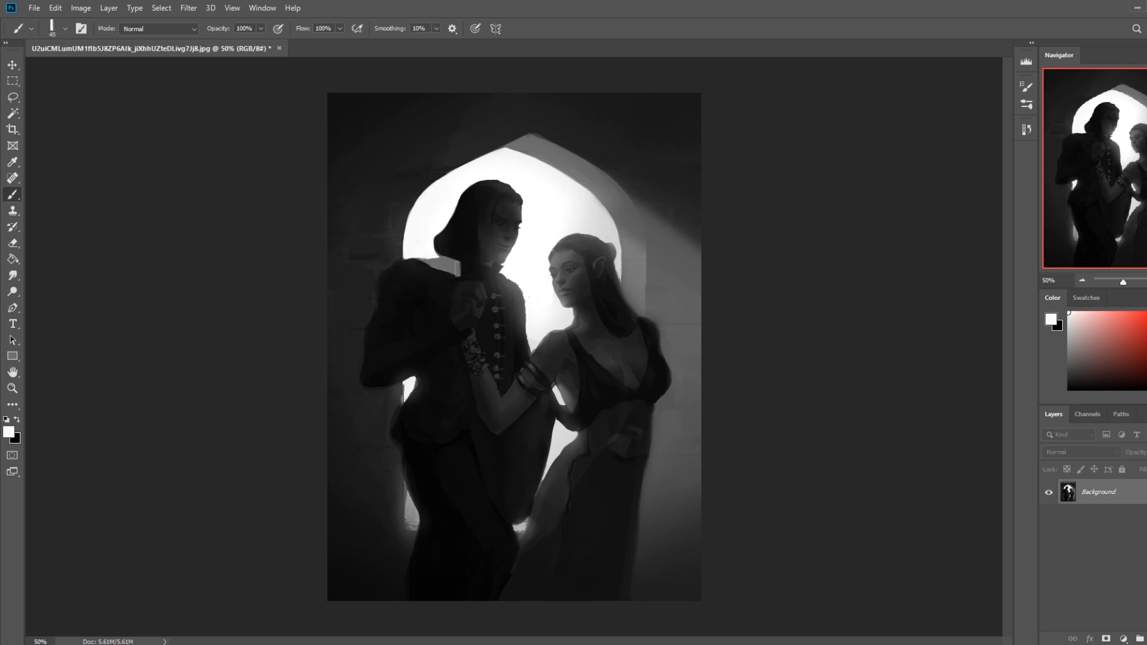
key(ctrl+z)
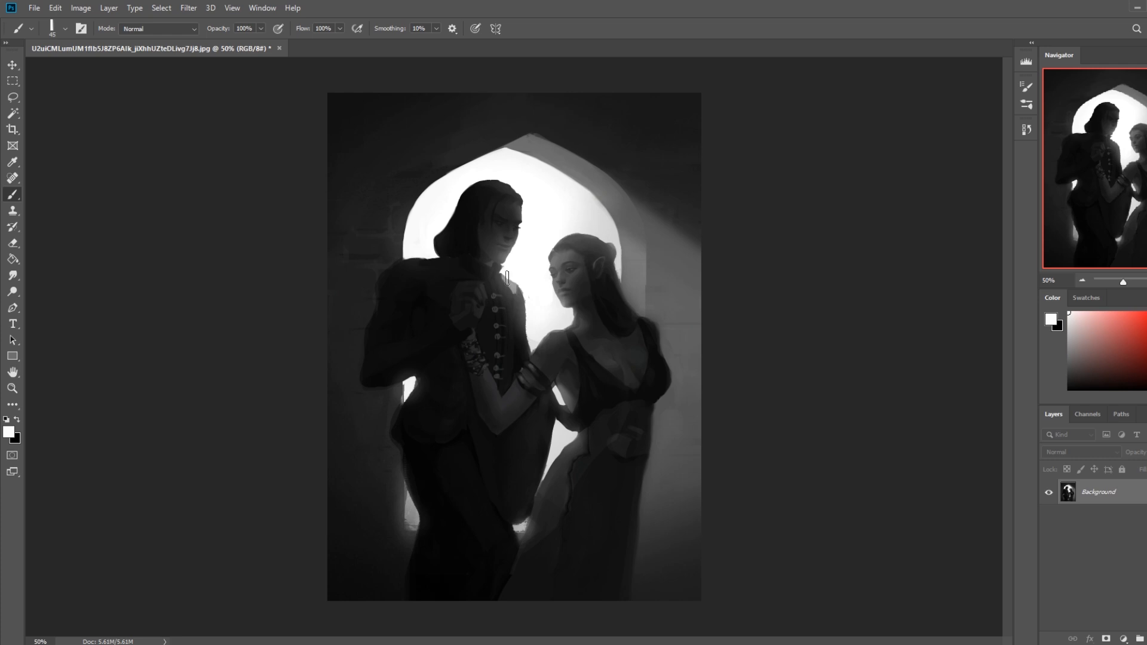
Block in the man's ear with a dark grey sampled from the figures, using the flat brush at 45 px
alt+click(517, 295)
alt+click(508, 292)
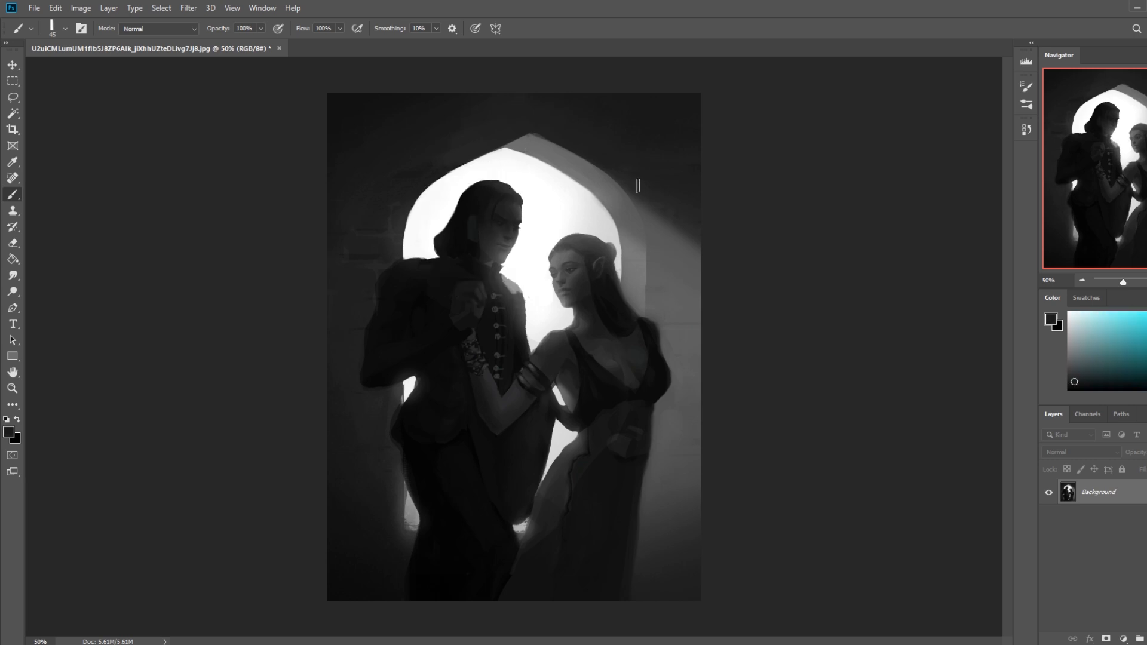
alt+click(451, 274)
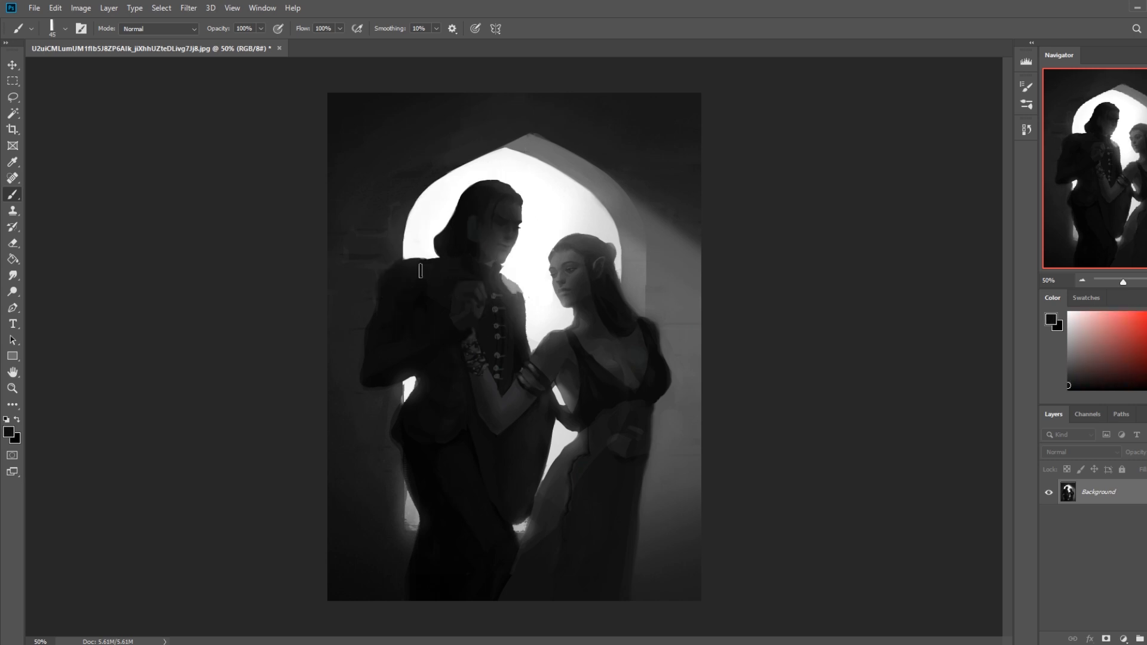
Paint translucent white light strips along the man's sleeve, jacket hem and trouser legs at 28% opacity
alt+click(413, 238)
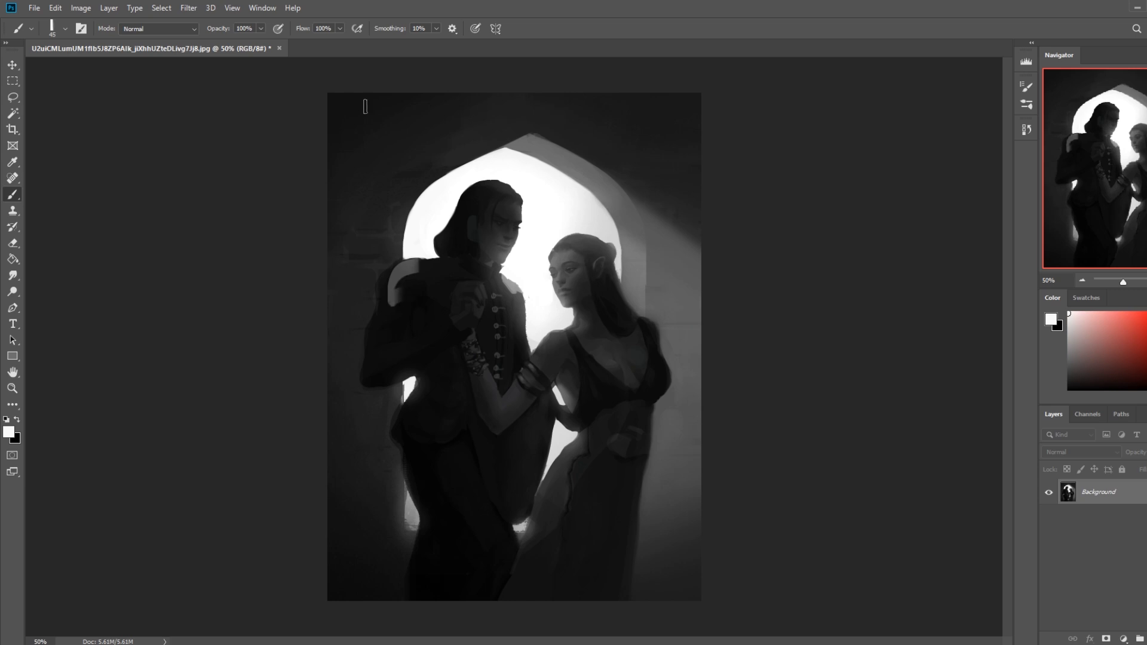
mouse_move(401, 276)
mouse_down()
mouse_move(364, 374)
mouse_move(397, 371)
mouse_up()
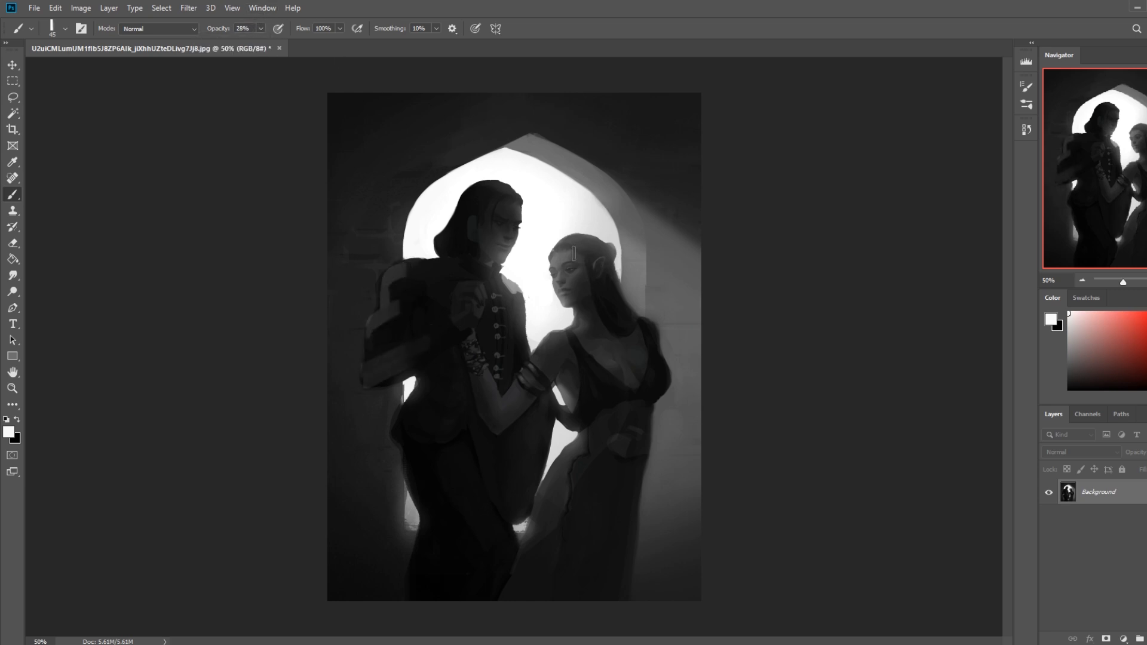
mouse_move(396, 411)
mouse_down()
mouse_move(439, 443)
mouse_move(475, 428)
mouse_up()
mouse_move(399, 447)
mouse_down()
mouse_move(449, 537)
mouse_move(420, 612)
mouse_up()
drag(472, 565, 469, 586)
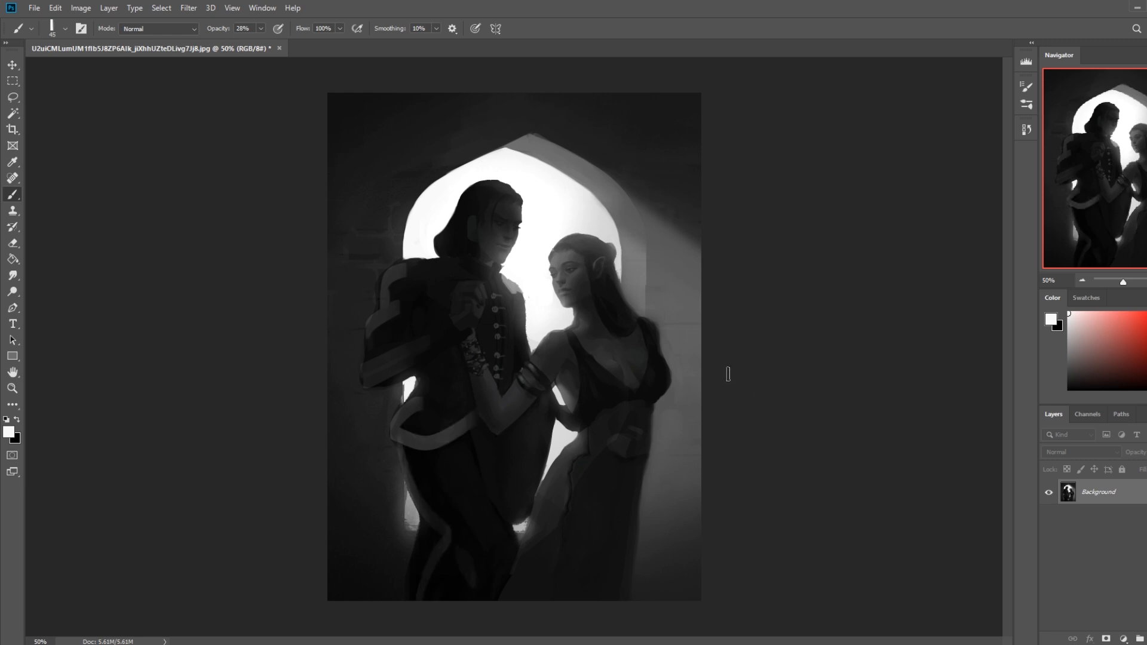
Paint white highlights at 28% opacity on the woman's upper arm and face, reducing the flat brush to 25 px for the face
drag(563, 336, 537, 353)
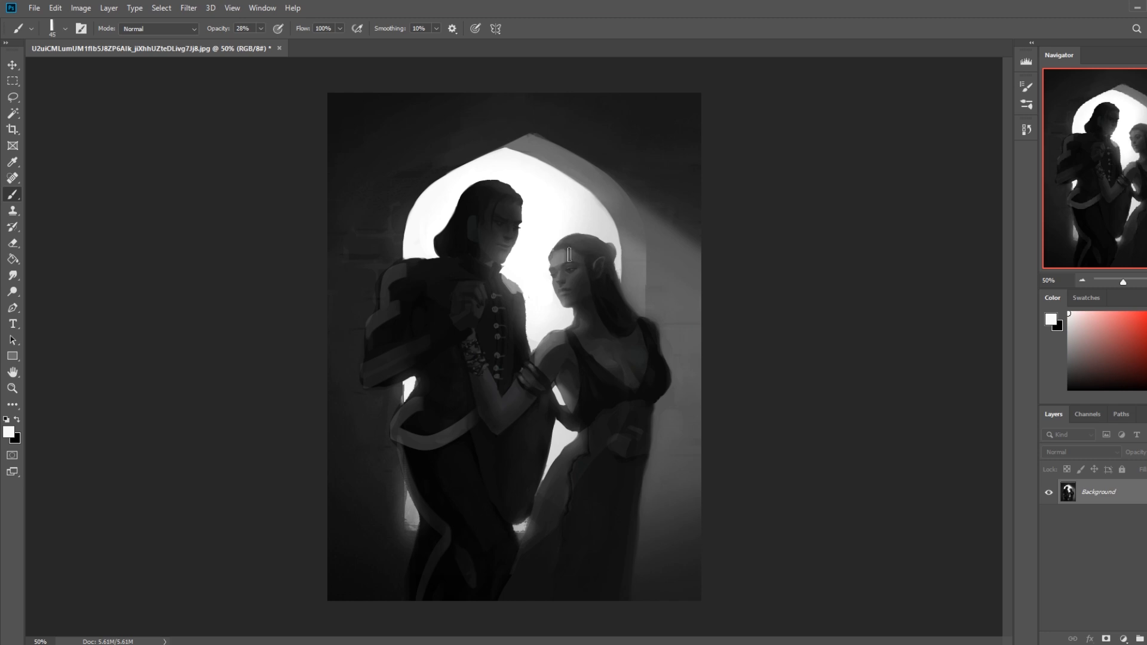
key(ctrl+plus)
key(ctrl+plus)
drag(646, 186, 605, 303)
key(bracketleft)
key(bracketleft)
key(bracketleft)
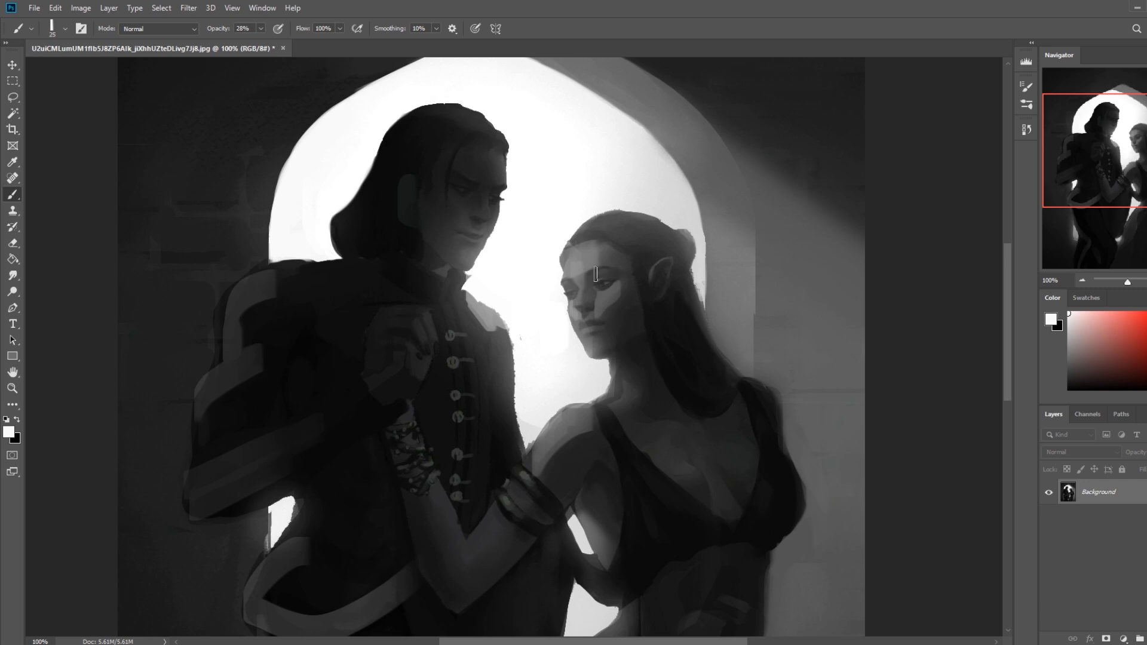
key(r)
mouse_move(650, 305)
mouse_down()
mouse_move(658, 257)
mouse_move(578, 280)
mouse_up()
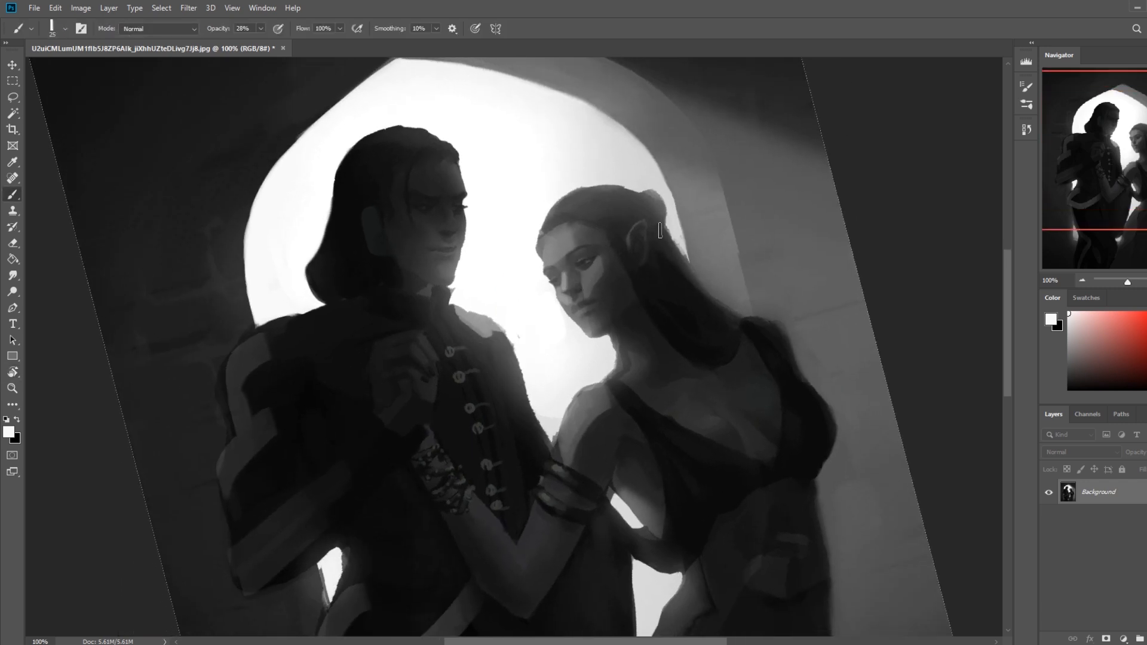
key(Escape)
key(ctrl+minus)
key(ctrl+minus)
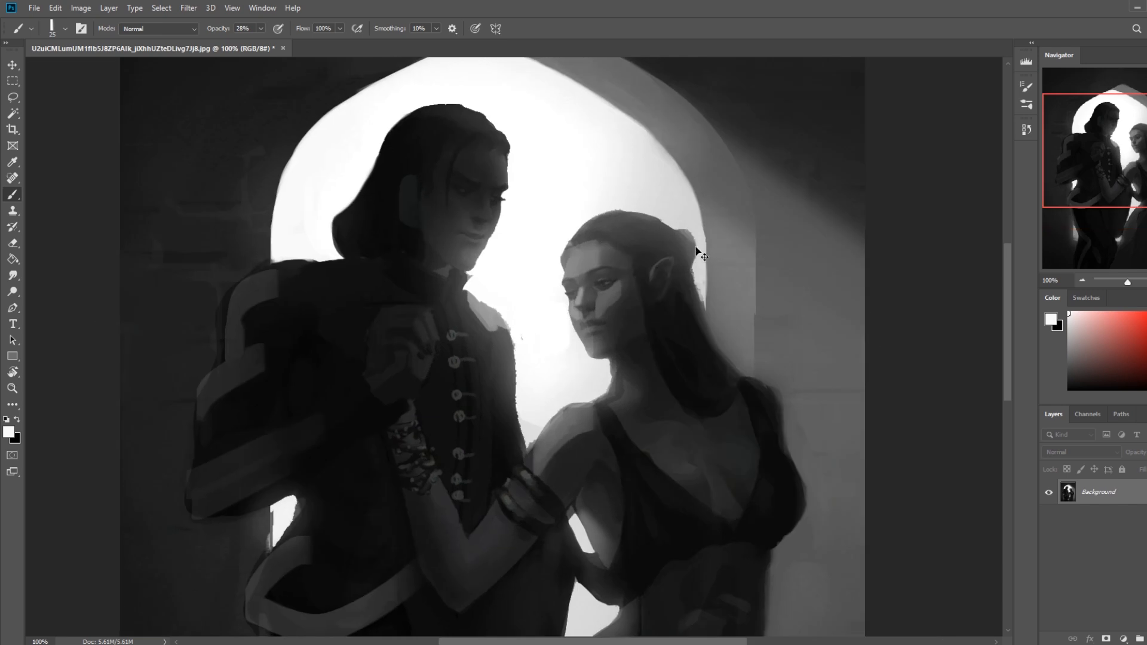
Touch up the woman's arm with sampled tones at 20 px, and undo the stroke on her skirt edge
key(r)
drag(574, 303, 571, 312)
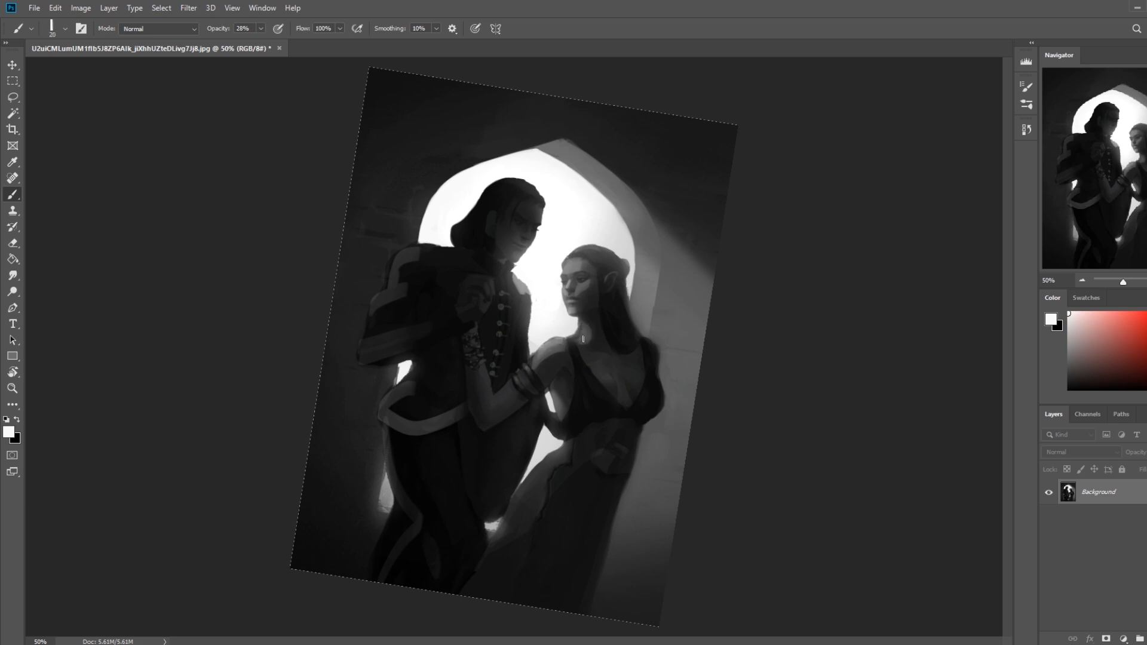
alt+click(549, 366)
click(547, 366)
alt+click(572, 422)
mouse_move(518, 500)
mouse_down()
mouse_move(542, 492)
mouse_move(534, 517)
mouse_up()
key(ctrl+z)
key(ctrl+plus)
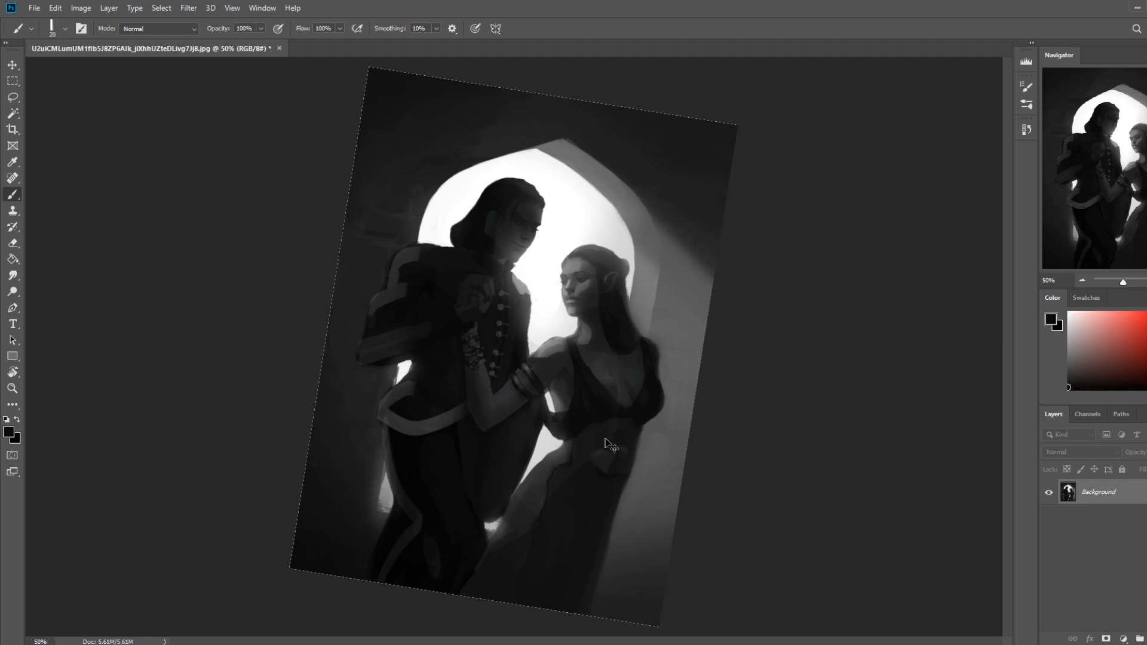
Darken the wall and sleeve on the man's outer side with a 500 px soft brush in Darken mode at 100% opacity
key(ctrl+minus)
key(z)
drag(522, 254, 573, 314)
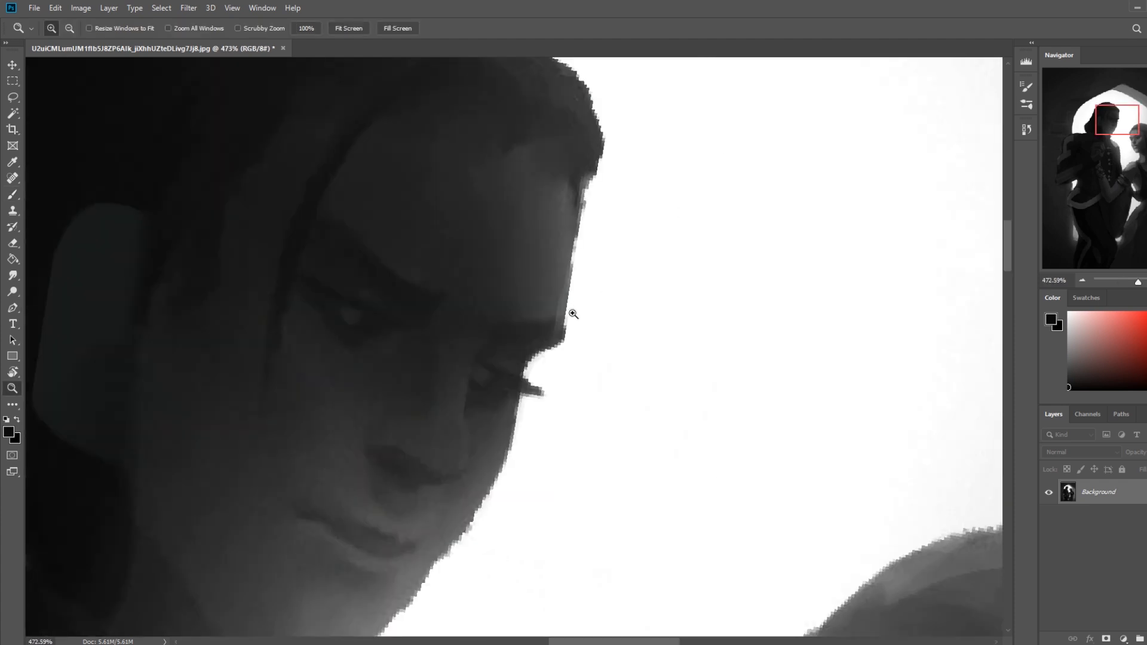
key(ctrl+0)
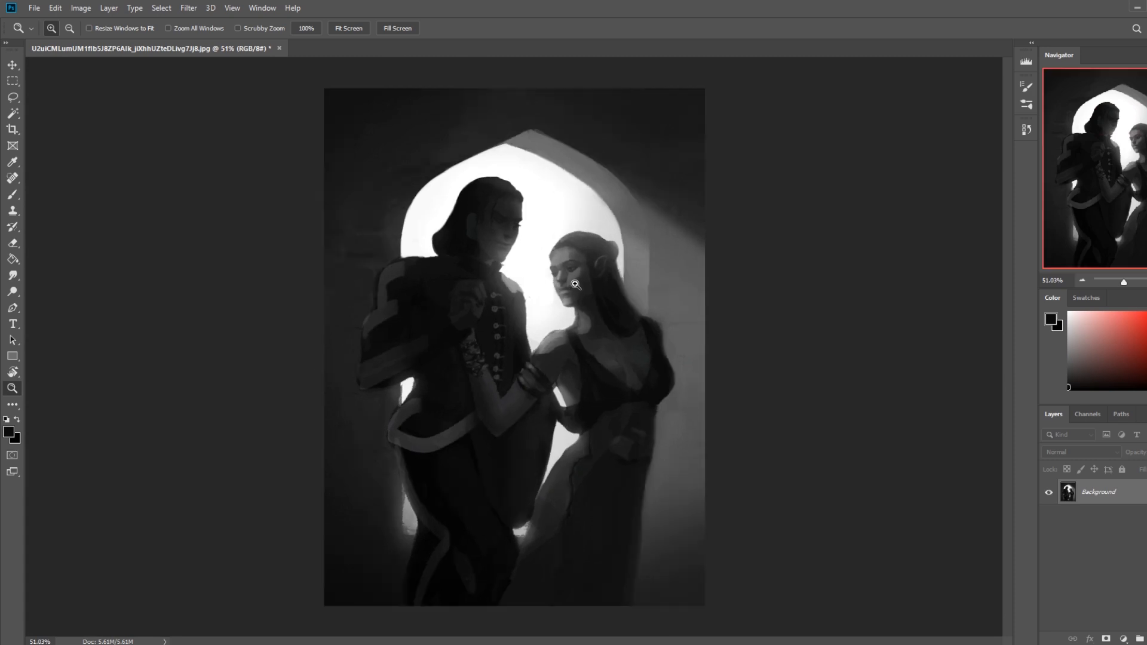
key(b)
right_click(638, 259)
click(759, 537)
click(845, 174)
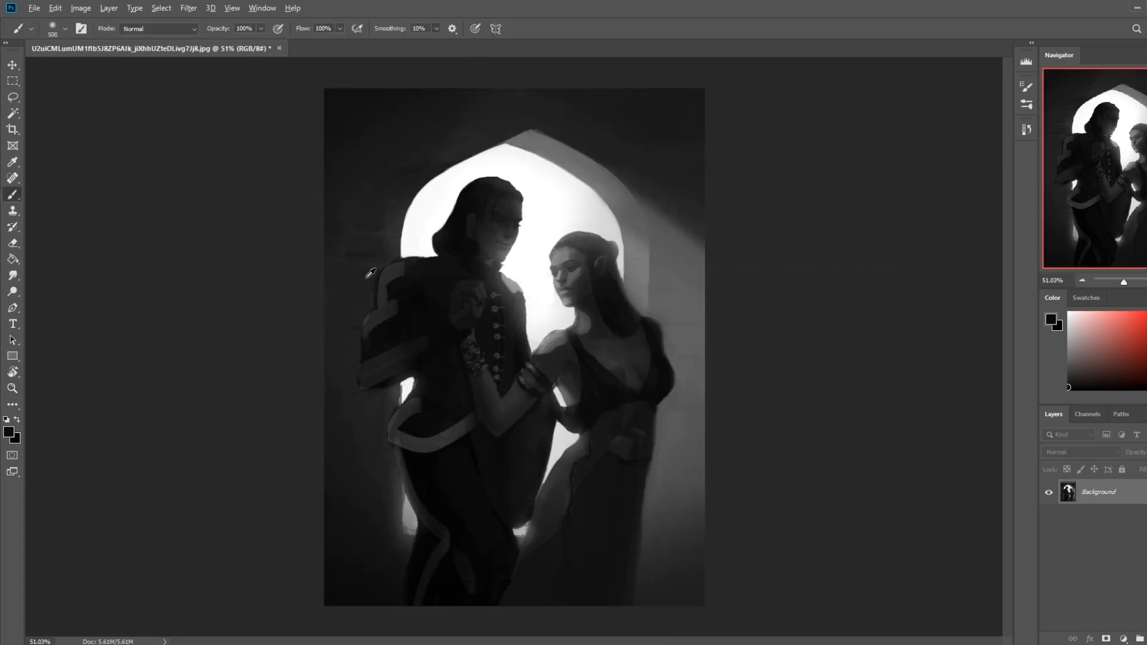
click(168, 29)
click(173, 85)
mouse_move(354, 323)
mouse_down()
mouse_move(414, 335)
mouse_move(435, 440)
mouse_move(386, 440)
mouse_move(459, 424)
mouse_up()
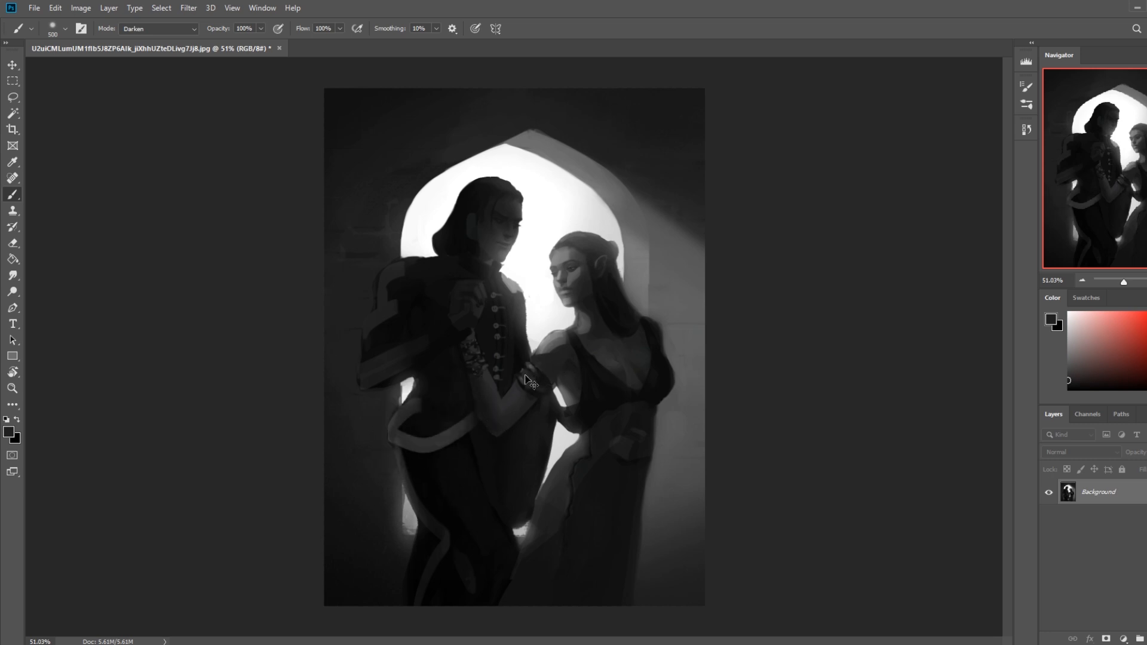
Tone down the light strips on the man's jacket hem and trousers with dark 200 px strokes in Darken mode at 41% opacity
alt+click(409, 285)
key(bracketleft)
key(bracketleft)
key(bracketleft)
mouse_move(371, 316)
mouse_down()
mouse_move(392, 289)
mouse_move(383, 300)
mouse_up()
key(ctrl+z)
click(261, 29)
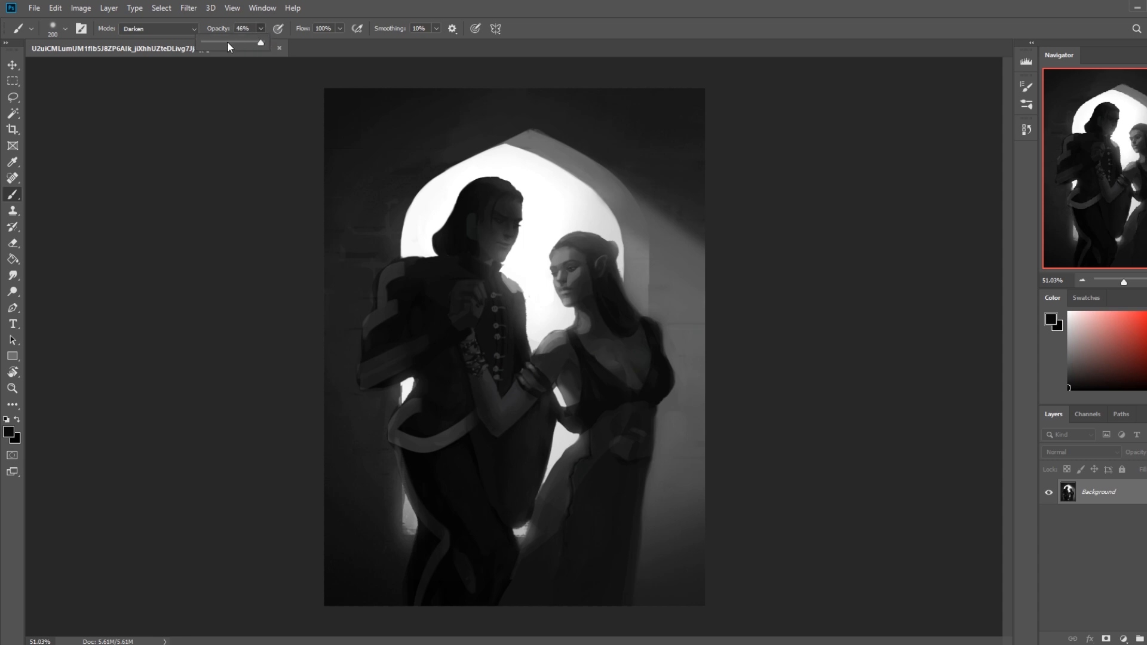
alt+click(362, 286)
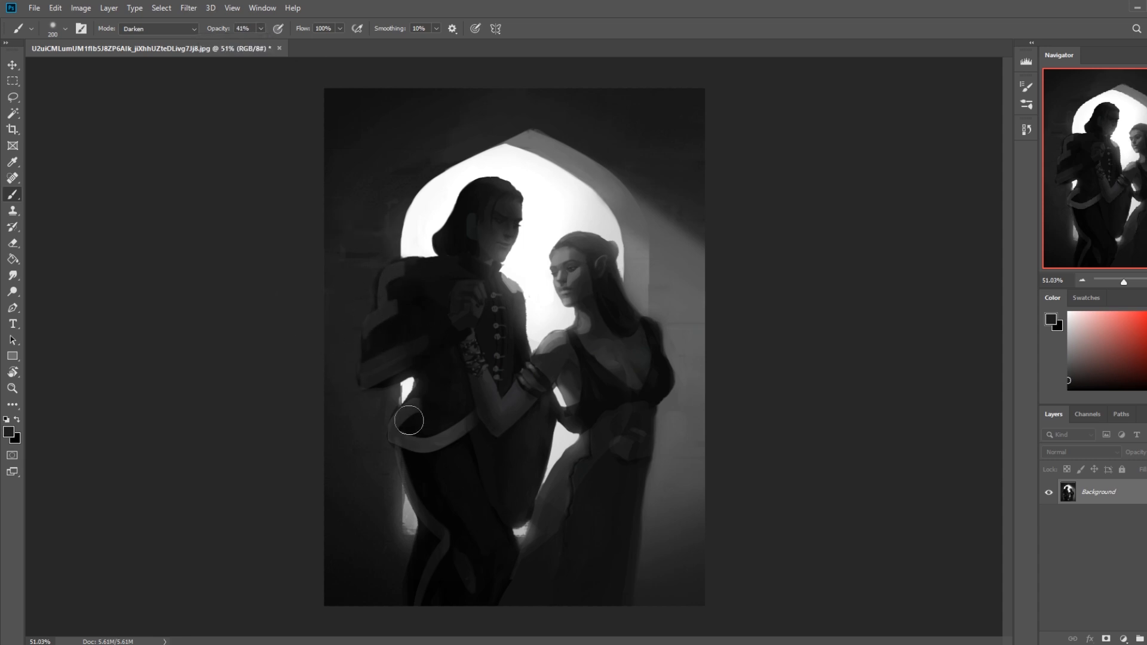
alt+click(441, 462)
mouse_move(453, 436)
mouse_down()
mouse_move(408, 429)
mouse_move(443, 514)
mouse_move(436, 579)
mouse_move(462, 613)
mouse_up()
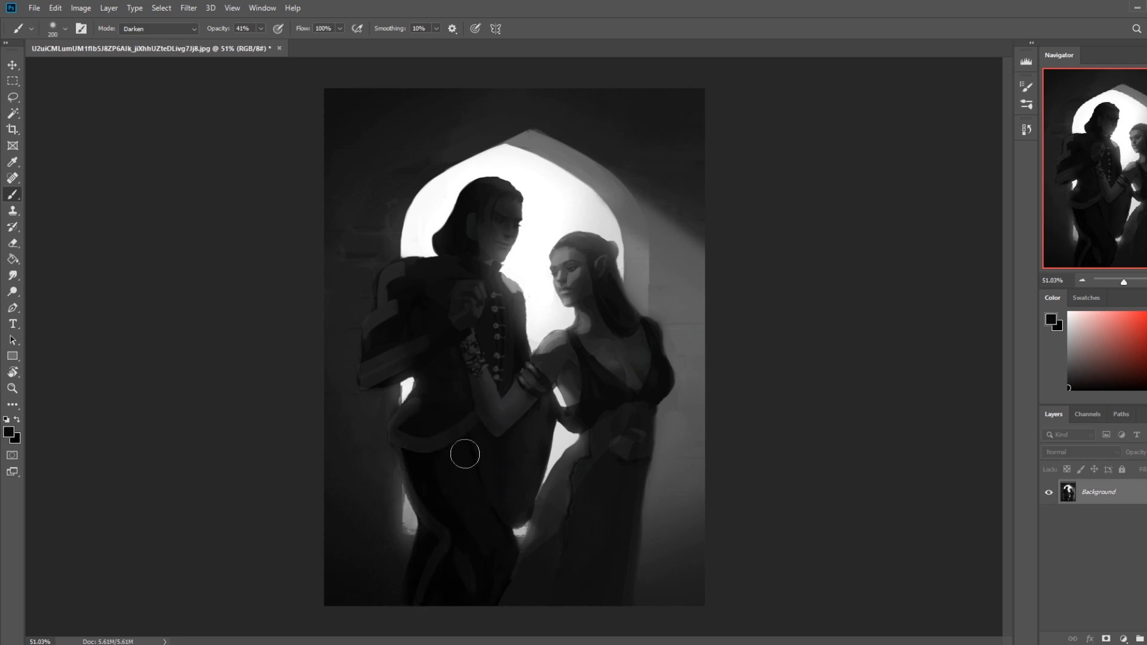
mouse_move(450, 461)
mouse_down()
mouse_move(390, 437)
mouse_move(445, 503)
mouse_move(443, 566)
mouse_move(488, 555)
mouse_up()
key(ctrl+minus)
key(ctrl+minus)
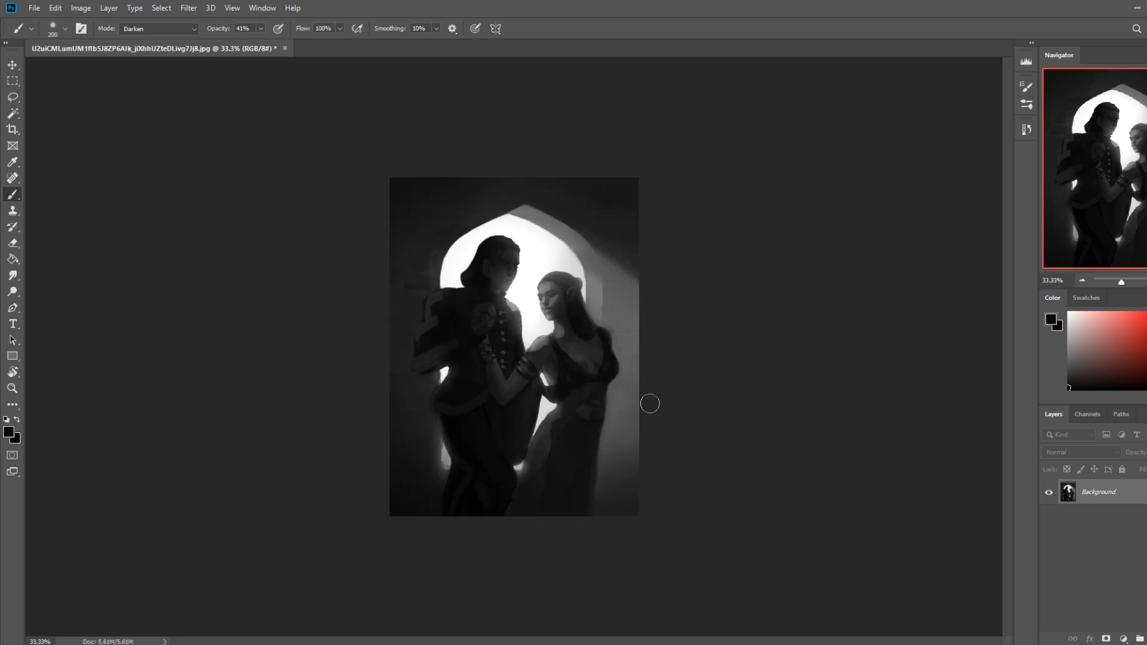
Flare the back of the woman's skirt outward with dark soft strokes in Darken mode at 41% opacity, enlarging the brush to 800 px
key(l)
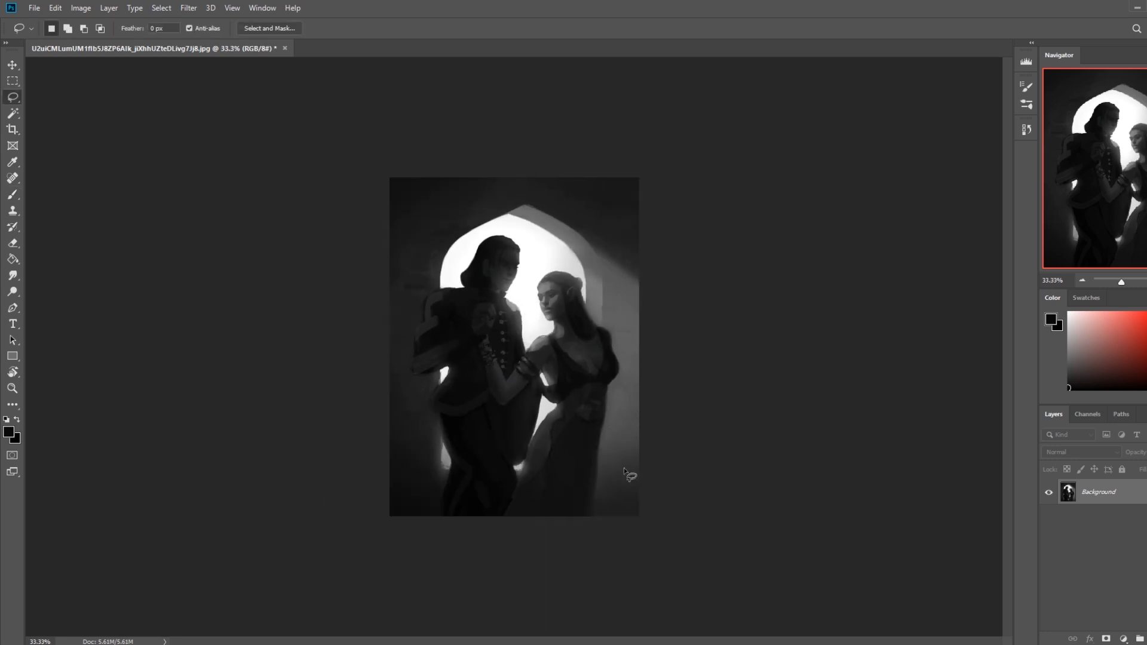
mouse_move(598, 446)
mouse_down()
mouse_move(603, 533)
mouse_move(588, 527)
mouse_move(589, 464)
mouse_move(600, 434)
mouse_up()
key(ctrl+d)
key(b)
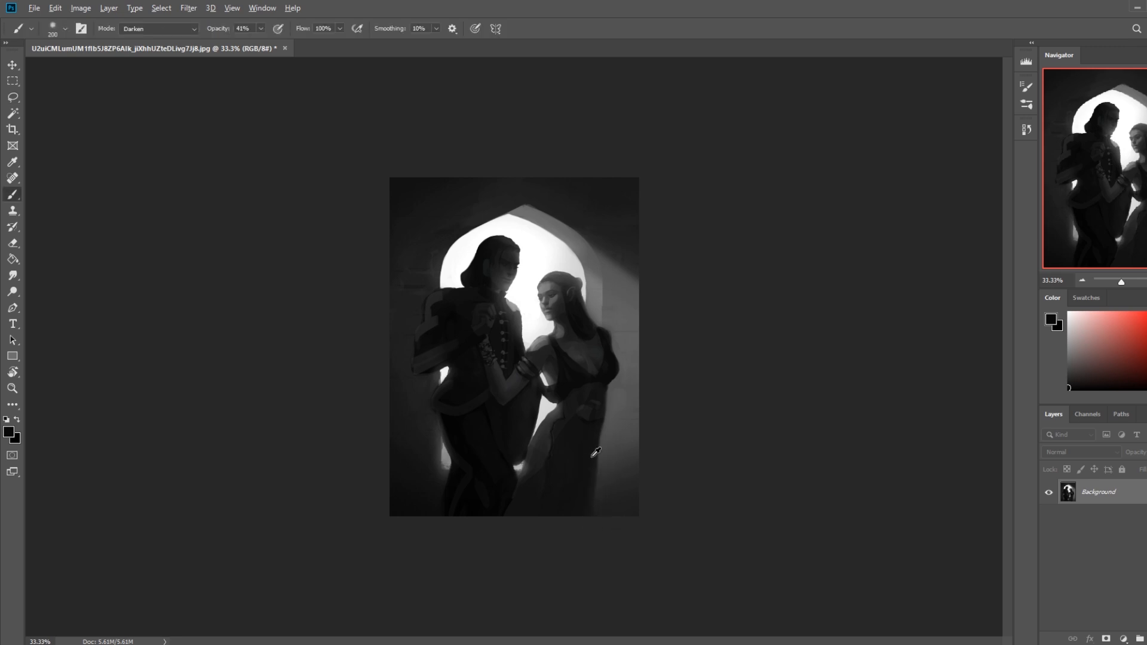
key(bracketright)
key(bracketright)
key(bracketright)
key(bracketright)
key(bracketright)
key(bracketright)
key(bracketright)
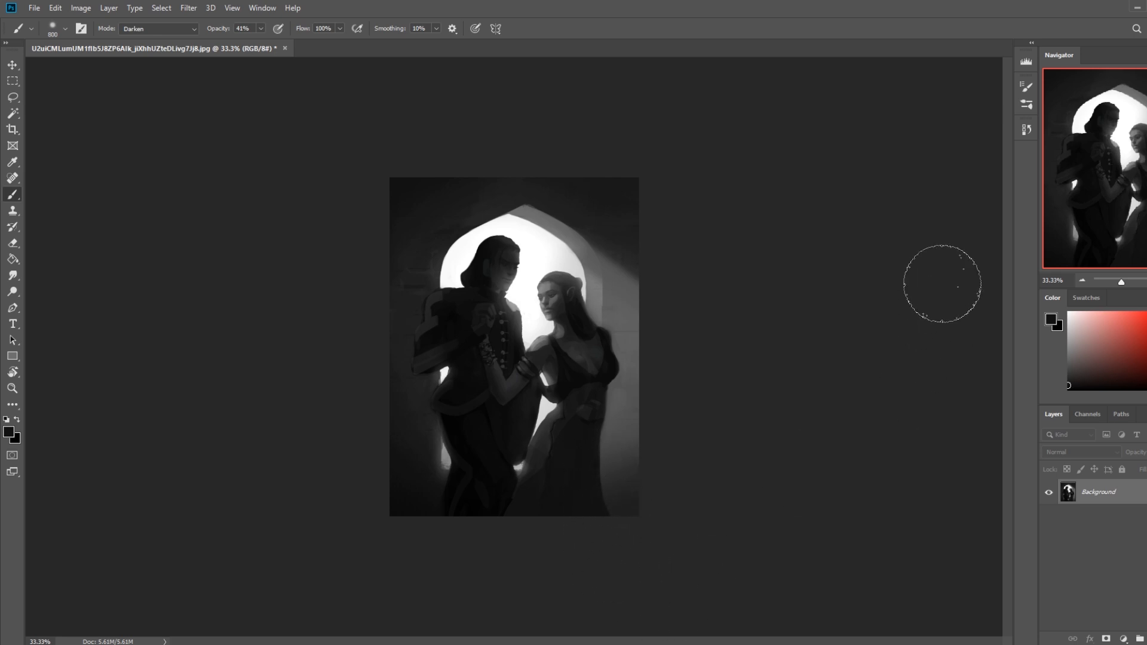
Lasso the back and front edge areas of the woman's skirt, sampling a grey from the wall beside it
key(l)
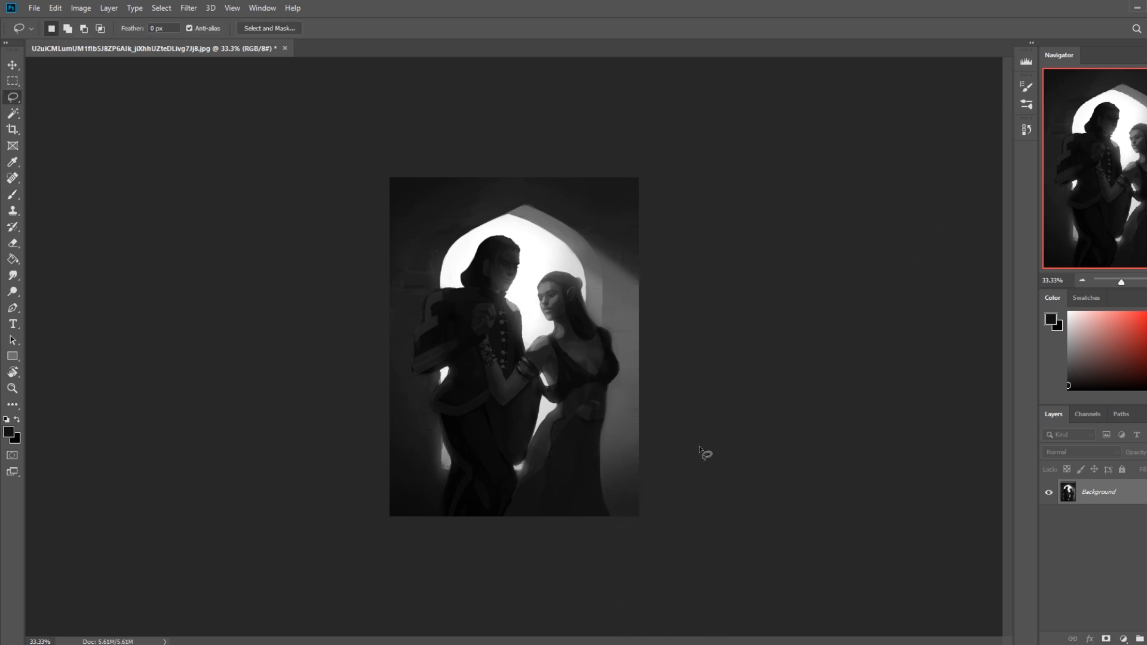
mouse_move(600, 439)
mouse_down()
mouse_move(588, 520)
mouse_move(622, 519)
mouse_up()
mouse_move(538, 422)
mouse_down()
mouse_move(526, 497)
mouse_move(499, 540)
mouse_move(537, 424)
mouse_up()
mouse_move(539, 423)
mouse_down()
mouse_move(530, 440)
mouse_move(529, 428)
mouse_up()
key(b)
alt+click(626, 470)
key(ctrl+h)
Paint the sampled grey into the selected skirt areas in Normal mode at 54% opacity
click(158, 28)
click(134, 38)
drag(261, 29, 274, 46)
click(597, 478)
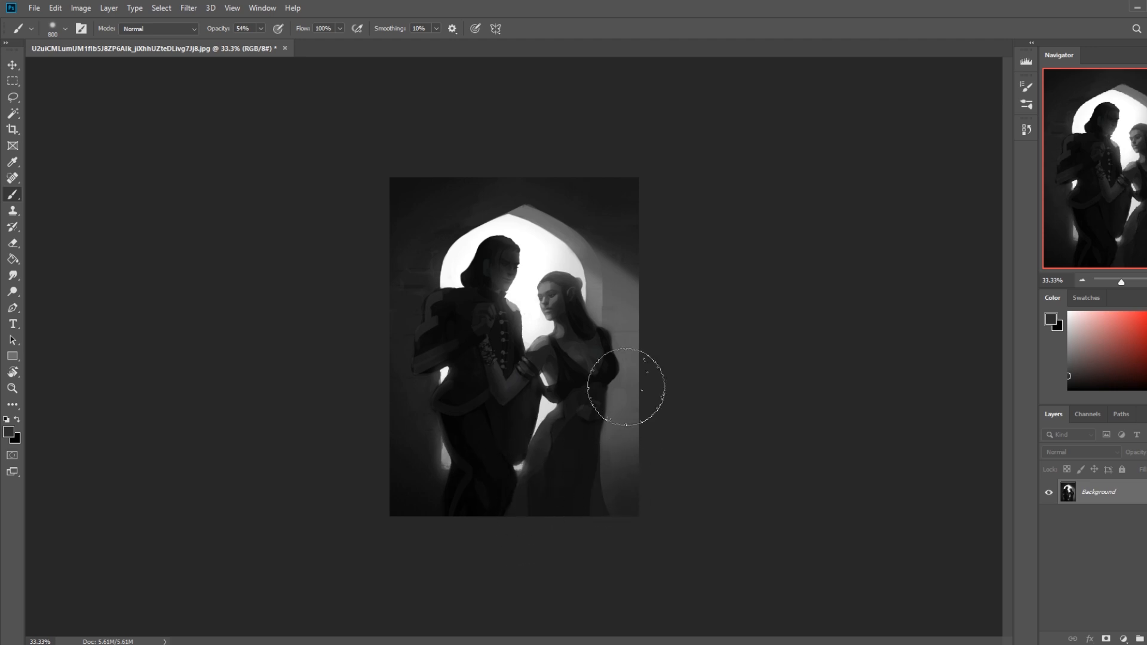
Clear the selection and dodge the highlights along the skirt's lower edges with 5% exposure
key(m)
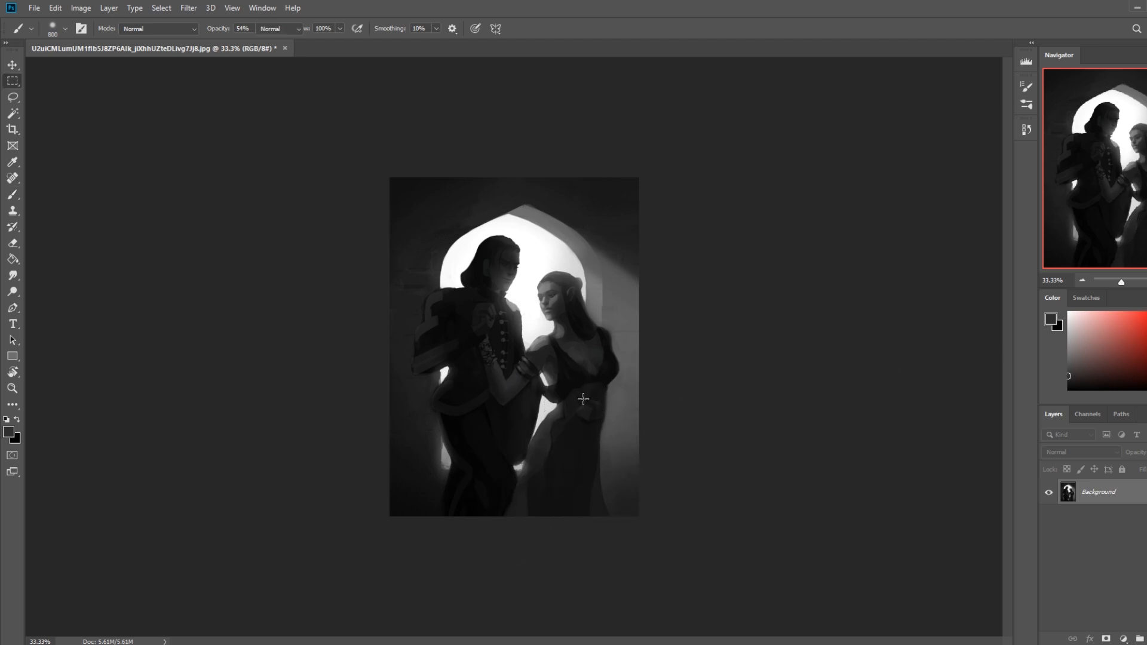
right_click(578, 405)
click(574, 401)
click(13, 291)
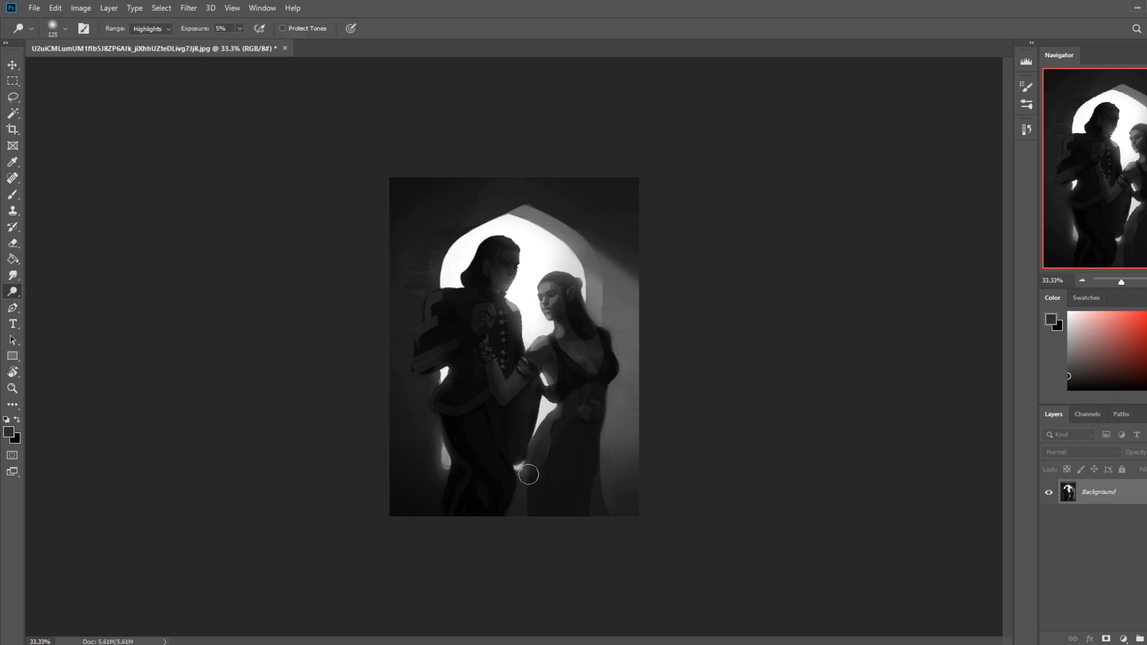
key(bracketleft)
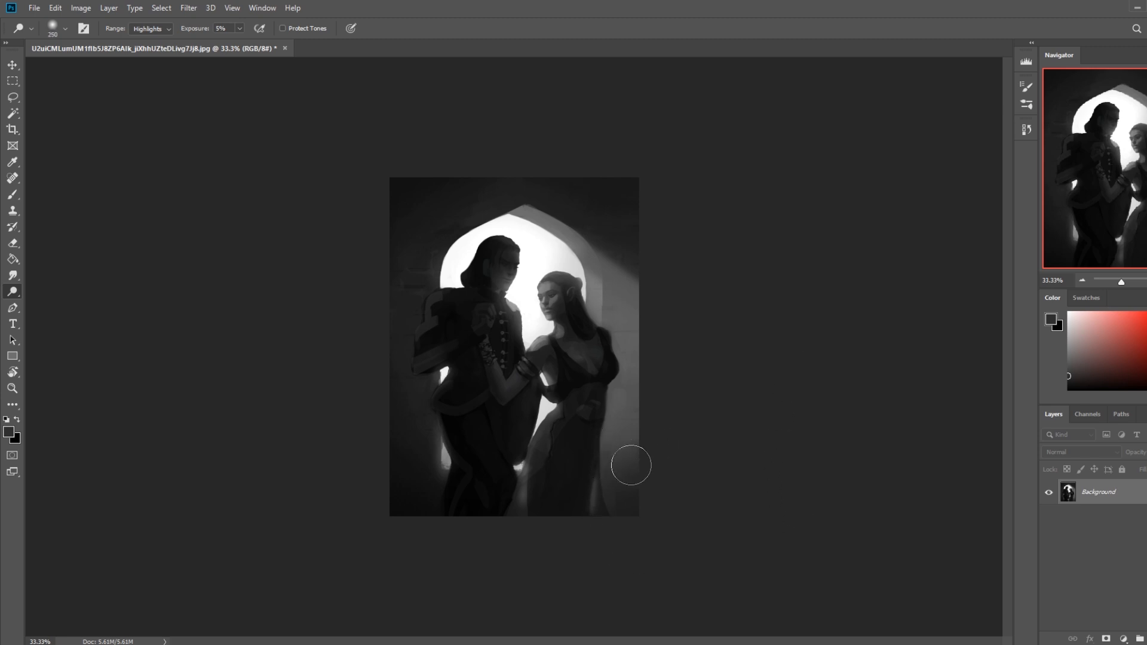
Refine the skirt's lower folds with a dark tone sampled from it, reducing the soft brush to 100 px at 54% opacity
key(b)
alt+click(571, 475)
key(bracketleft)
key(bracketleft)
key(bracketleft)
key(bracketleft)
key(bracketleft)
key(bracketleft)
key(bracketleft)
key(bracketleft)
key(bracketleft)
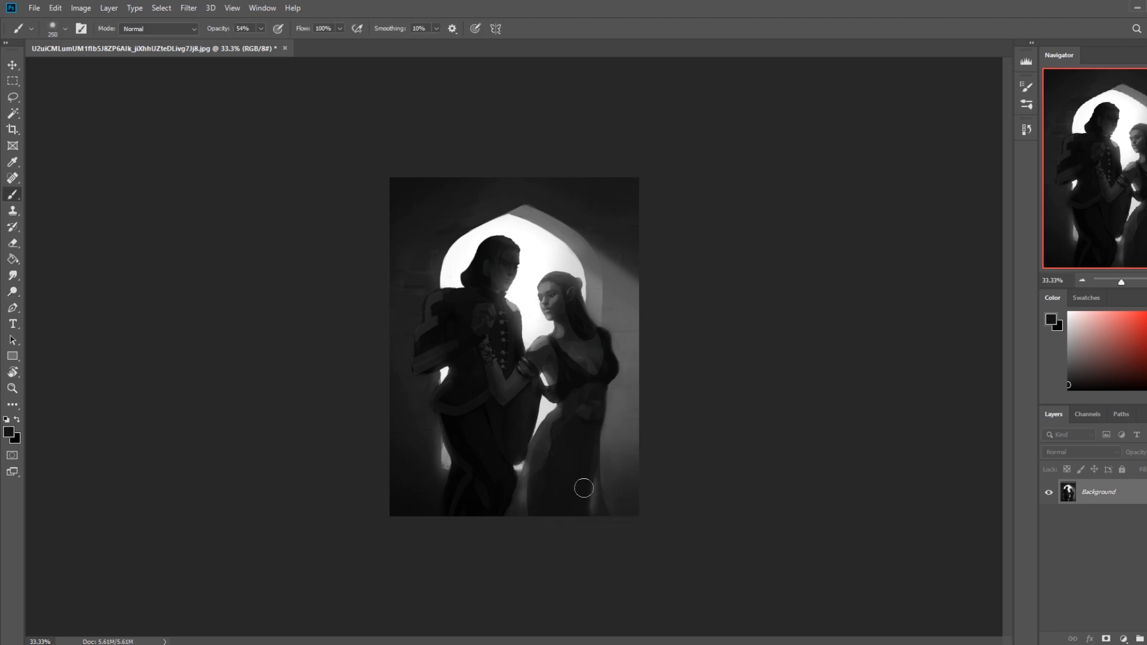
key(bracketleft)
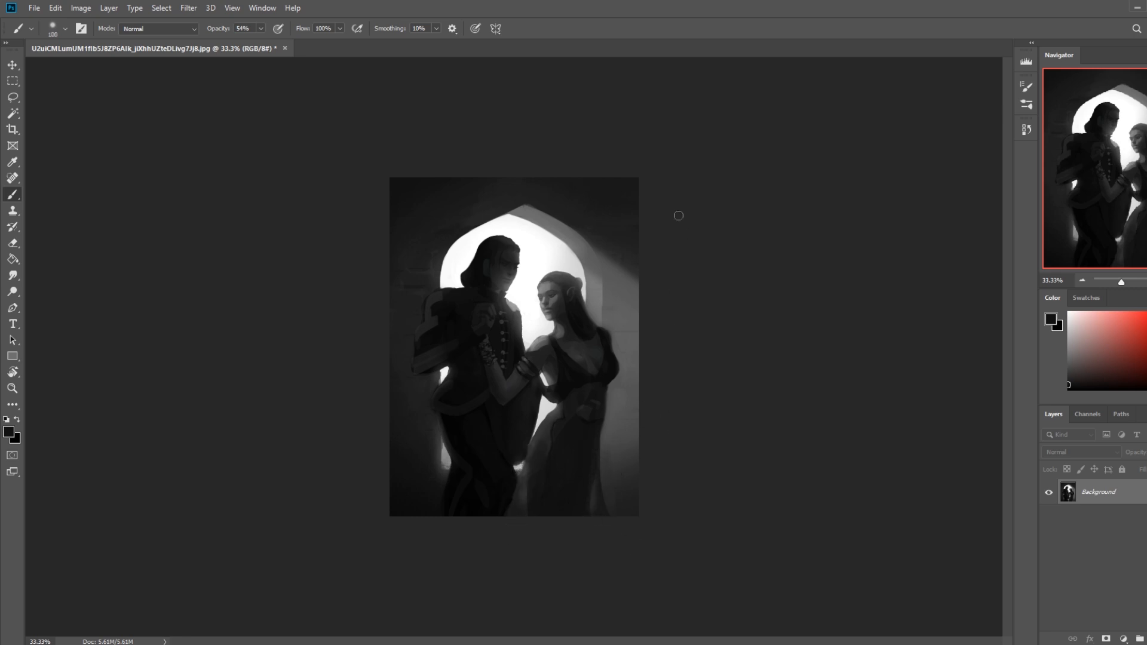
Sample white from the arch opening and lower the whole painting's lightness to -10 with Hue/Saturation
alt+click(531, 272)
key(ctrl+u)
drag(838, 386, 830, 385)
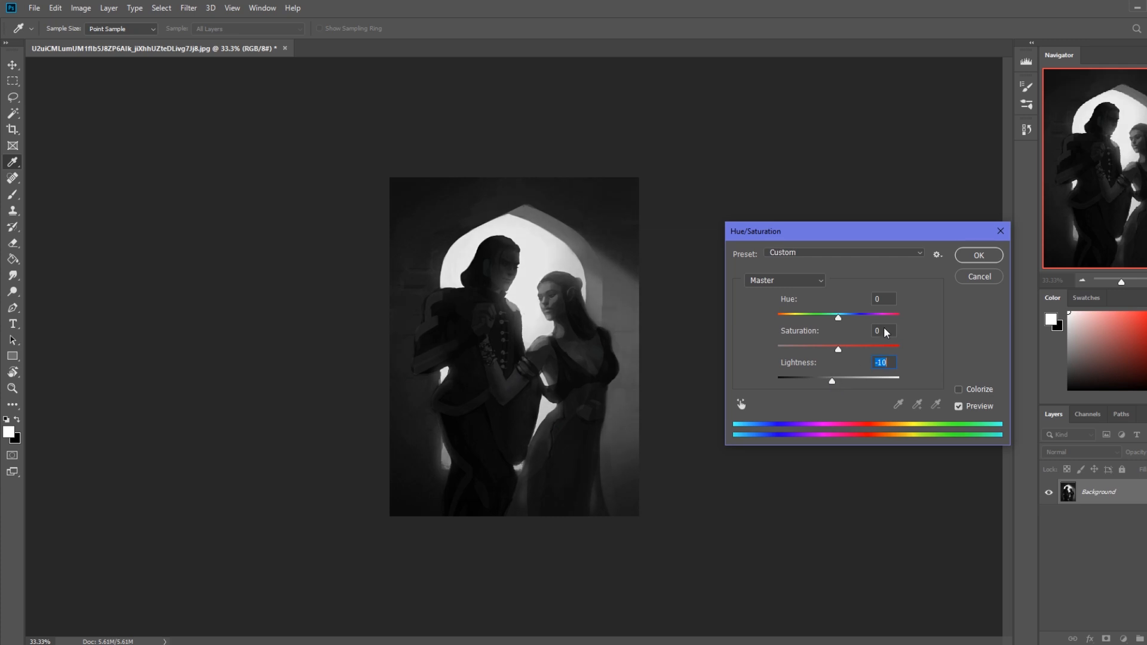
click(979, 255)
Try white rim-light strokes along the woman's hair with the 30 px sketching brush reduced to 9 px at 100% opacity
key(b)
mouse_move(526, 272)
mouse_down()
mouse_move(569, 293)
mouse_move(601, 271)
mouse_up()
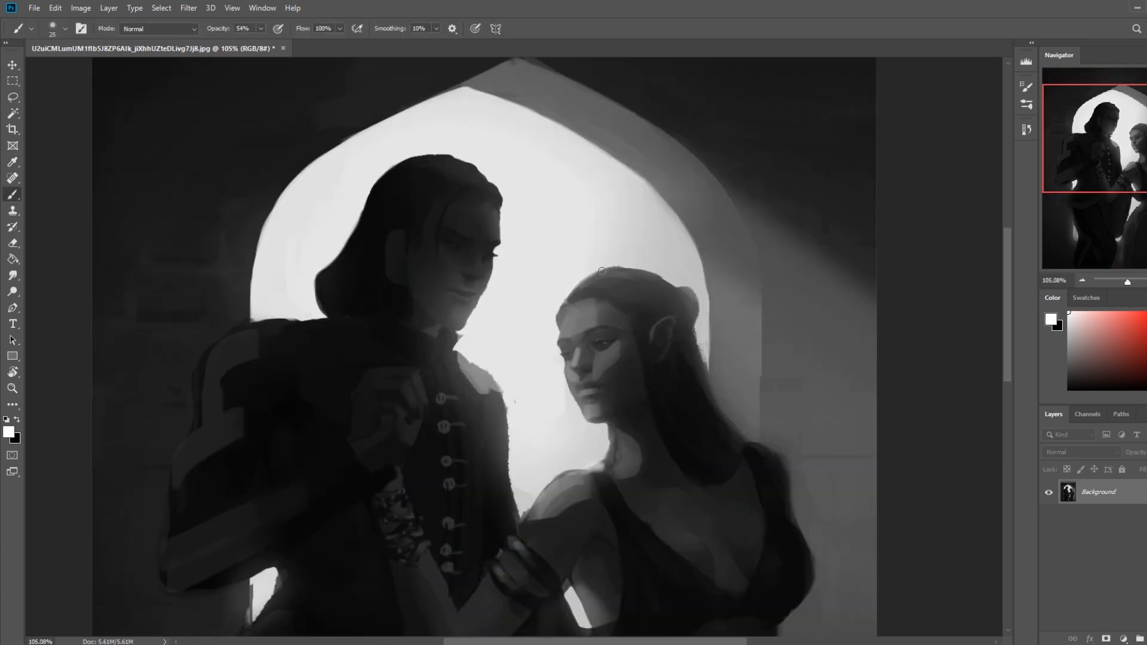
right_click(590, 230)
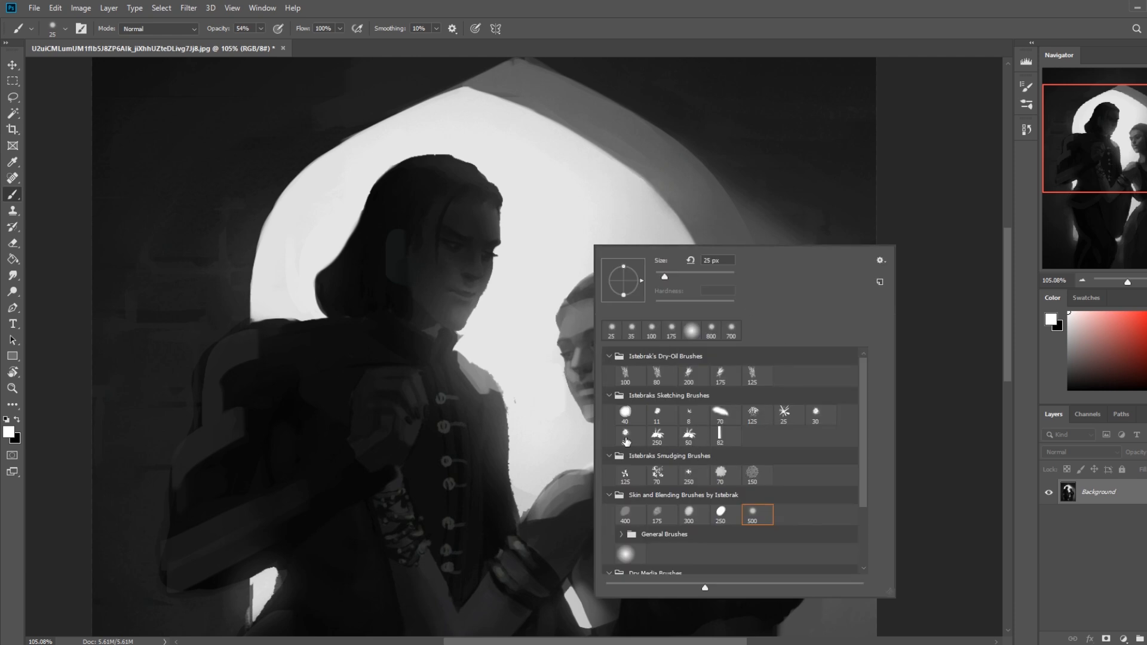
double_click(816, 412)
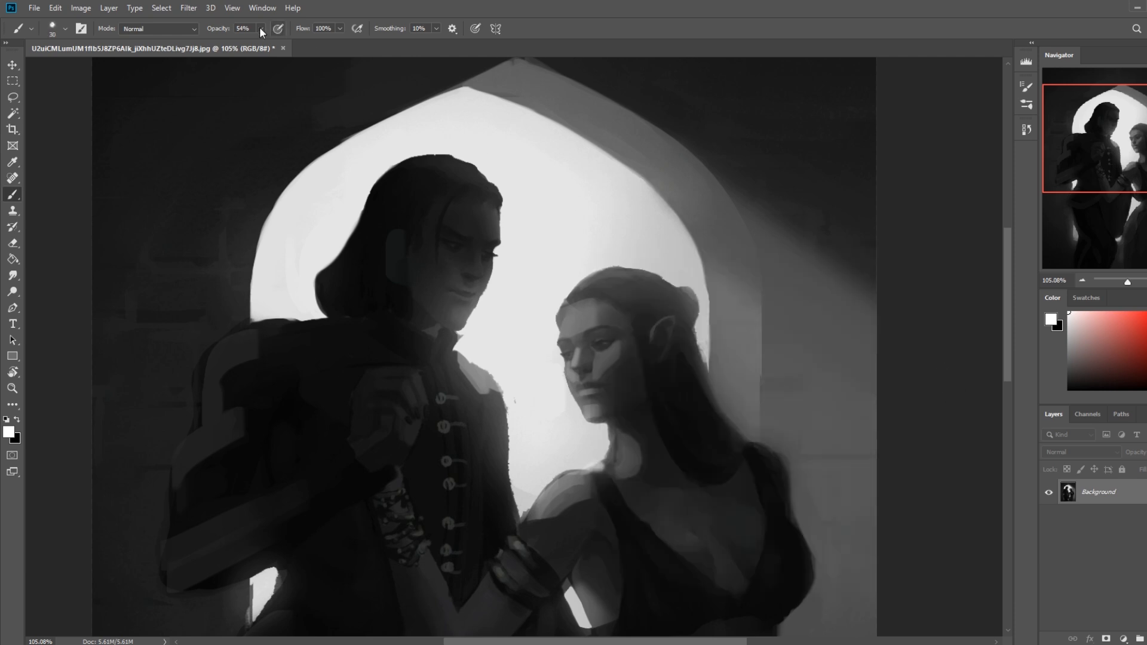
key(bracketleft)
key(bracketleft)
key(bracketleft)
drag(653, 270, 660, 294)
scroll(669, 292, down, 4)
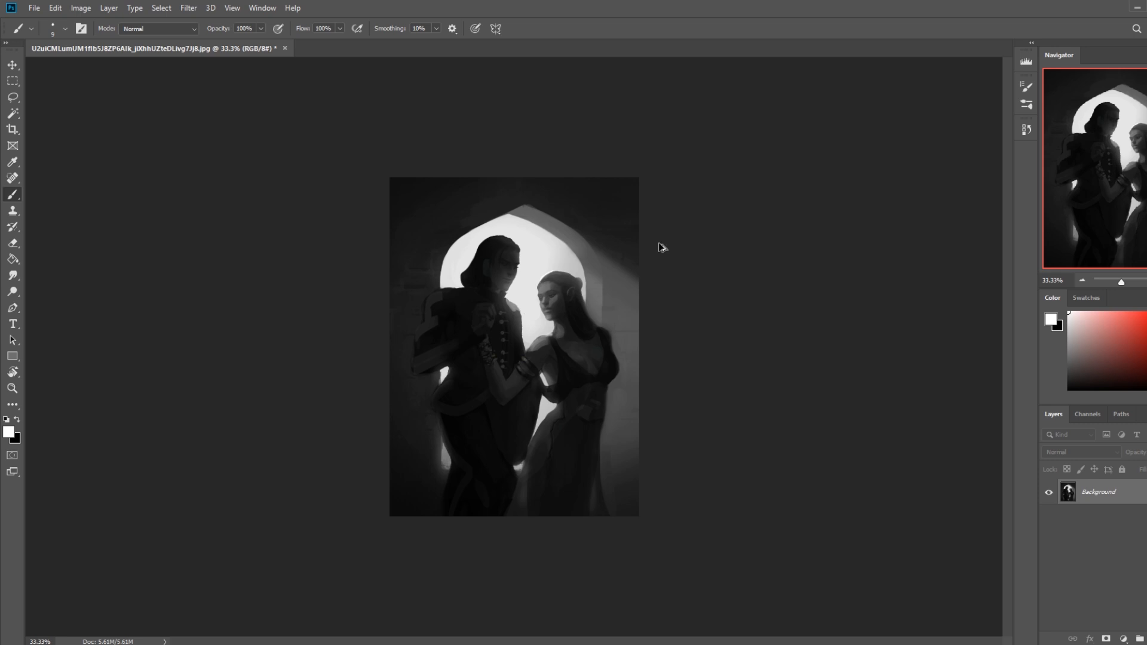
Revert the painting's history to the brush stroke just before the Hue/Saturation adjustment
click(1026, 129)
click(935, 501)
click(930, 487)
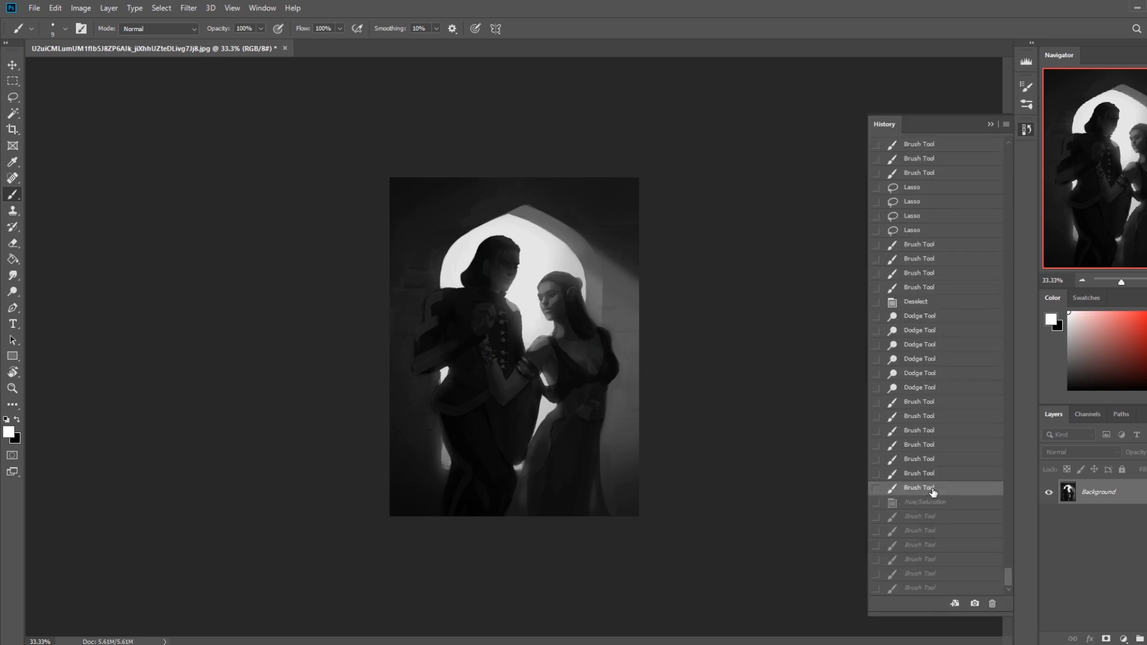
click(990, 125)
Raise the whole painting's lightness to +10 with Hue/Saturation
key(ctrl+u)
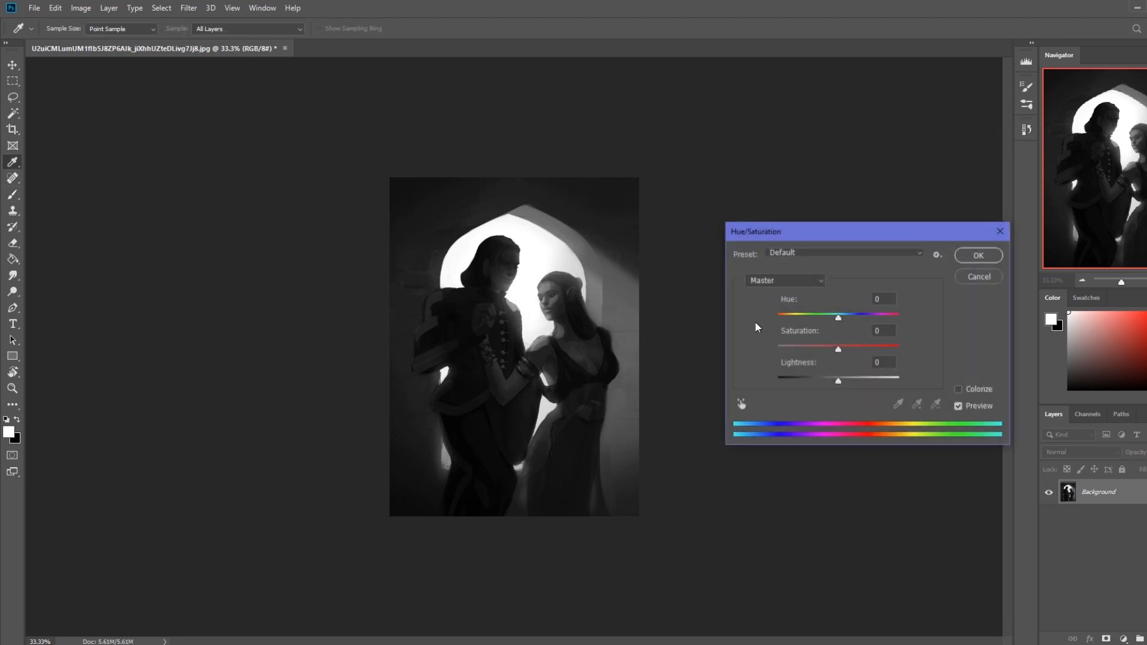
drag(838, 381, 845, 382)
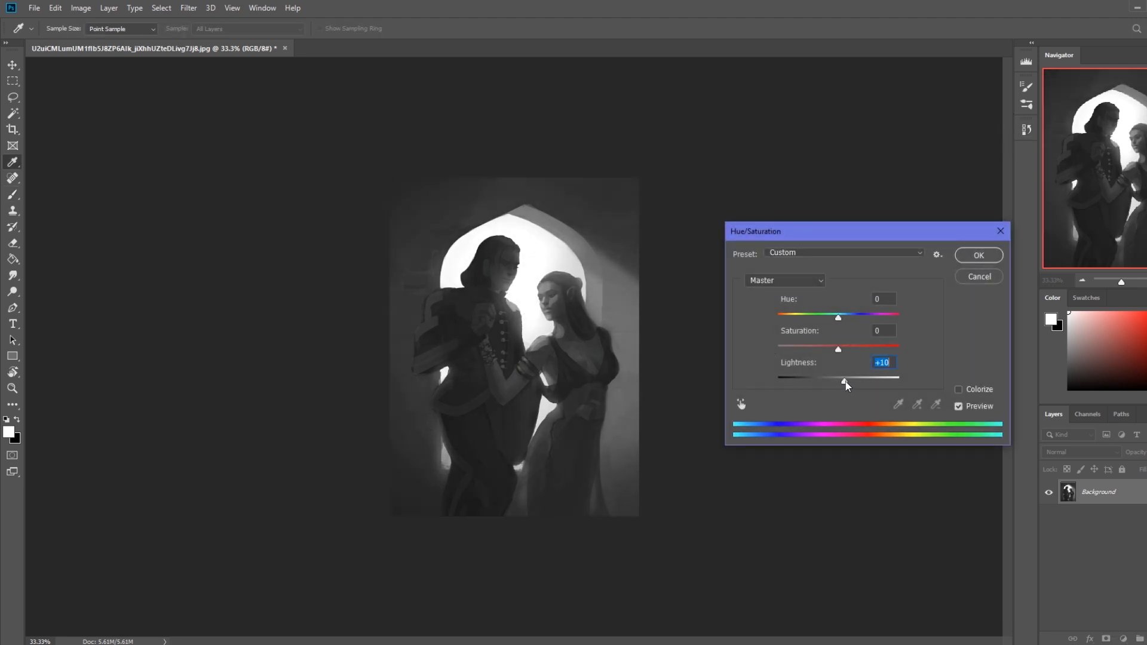
click(979, 255)
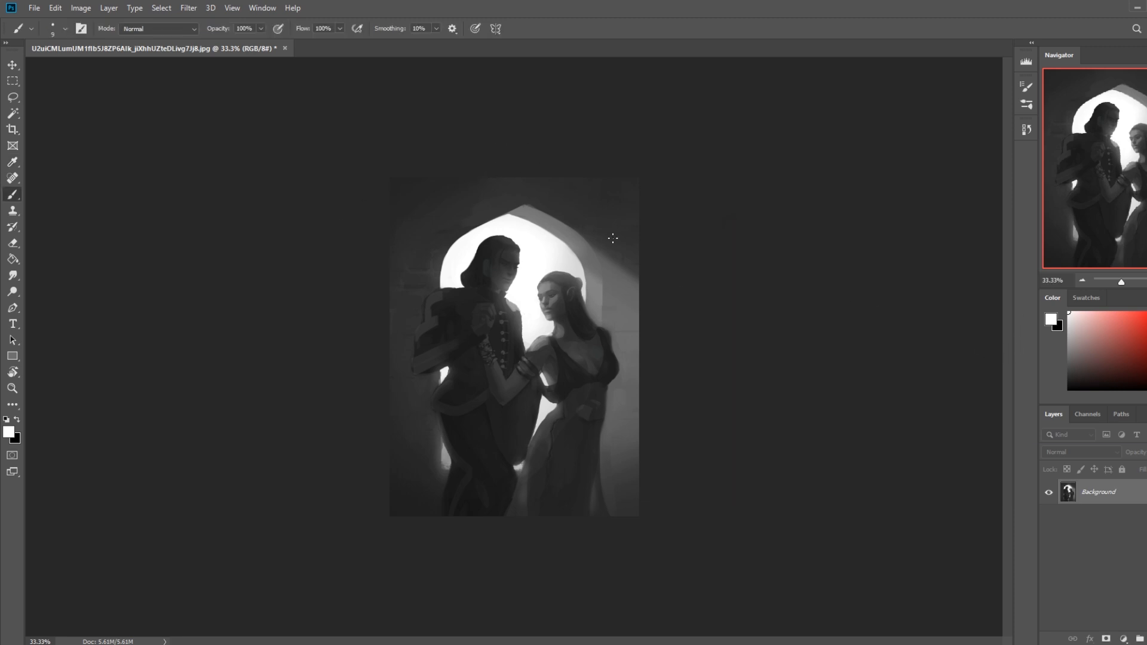
Undo the last edit, duplicate the painting onto a new layer, and darken the copy with Hue/Saturation
key(ctrl+z)
key(ctrl+j)
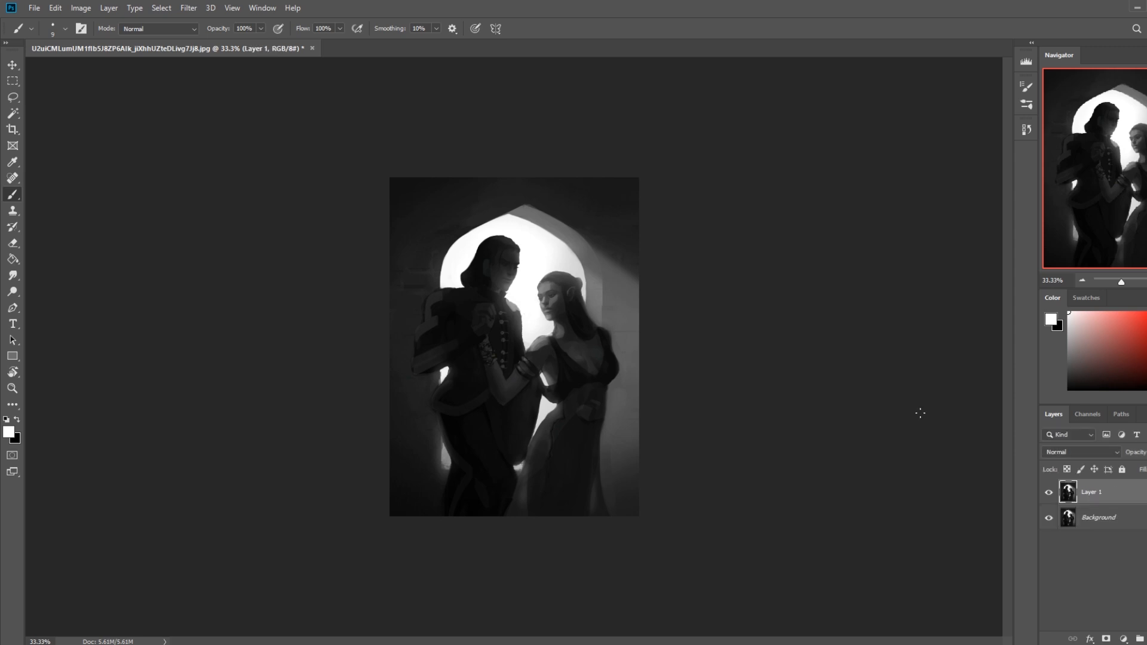
key(ctrl+u)
drag(838, 377, 841, 379)
click(979, 255)
Erase parts of the darkened layer around the archway and figures with a 900 px eraser, and compare it by toggling its visibility
key(e)
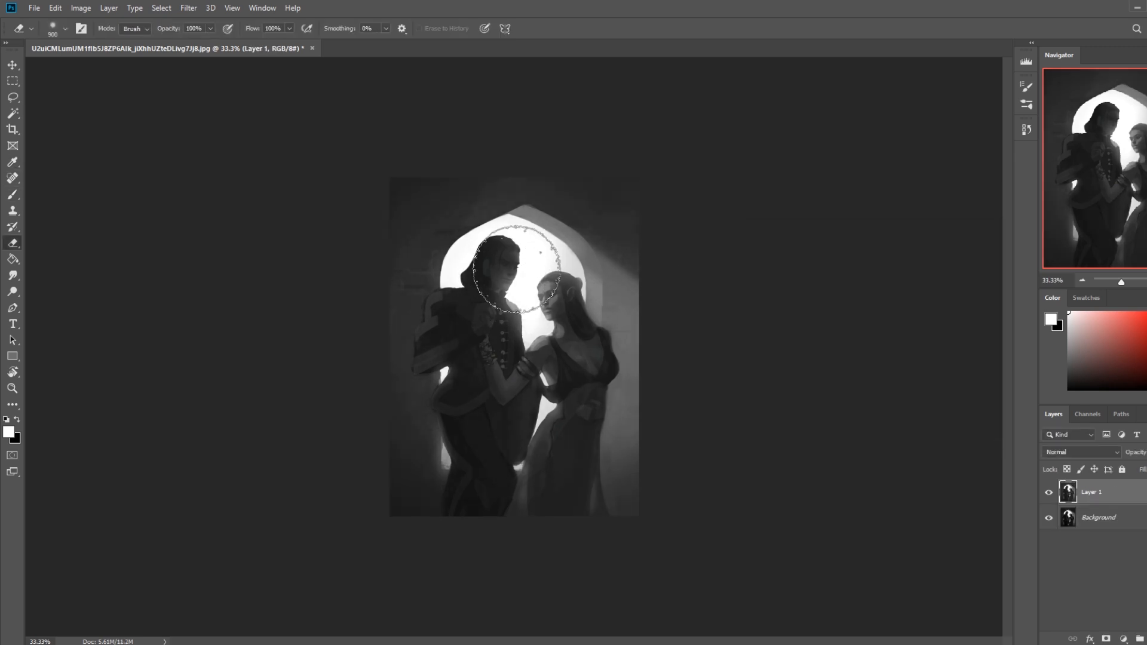
drag(564, 156, 433, 242)
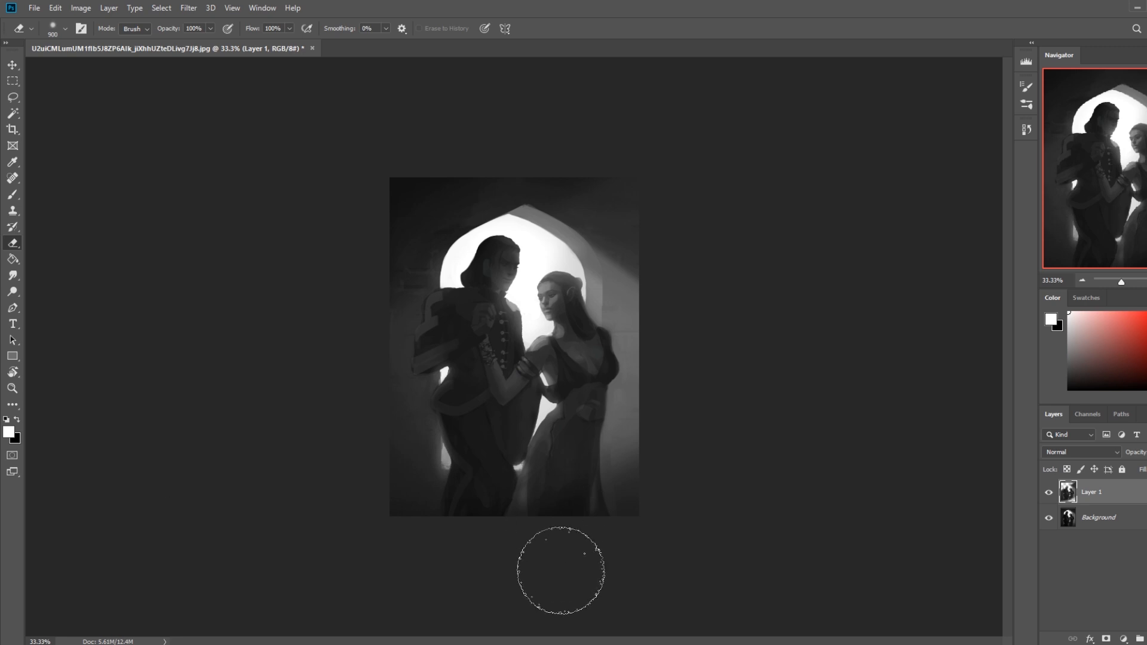
drag(558, 179, 796, 335)
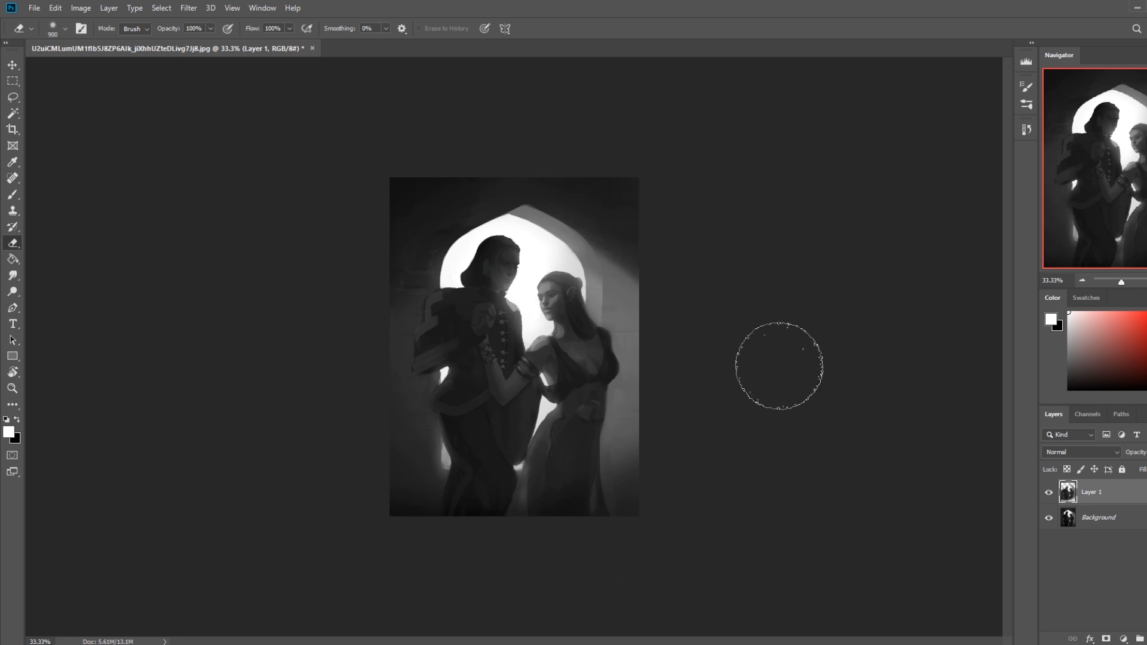
drag(416, 446, 461, 467)
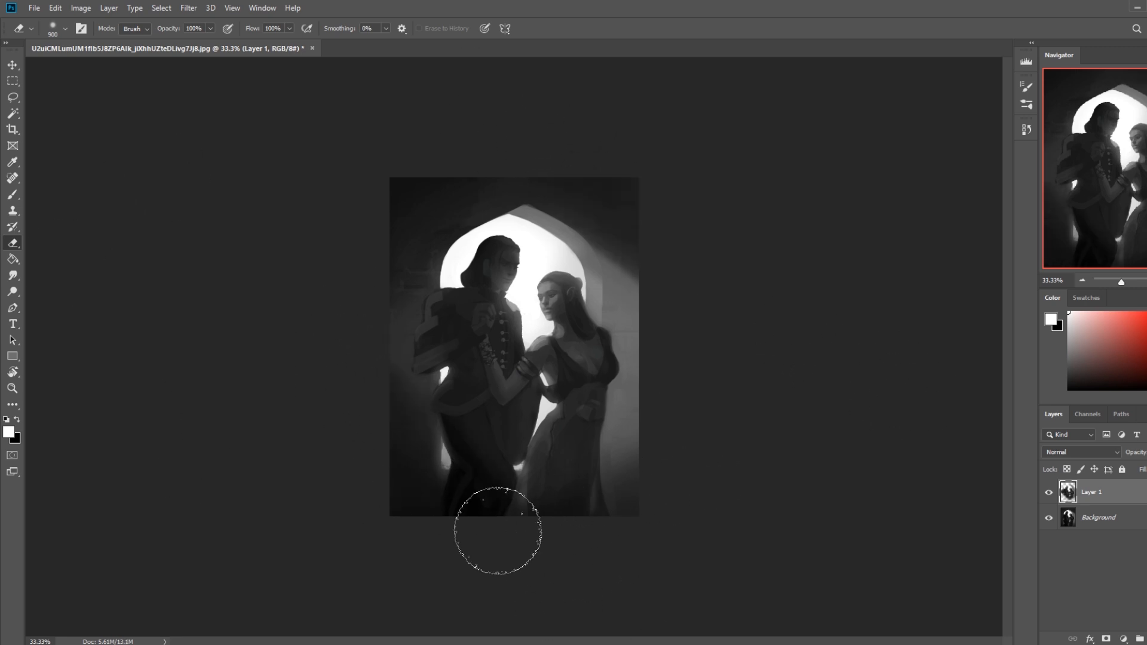
drag(405, 256, 354, 409)
key(ctrl+z)
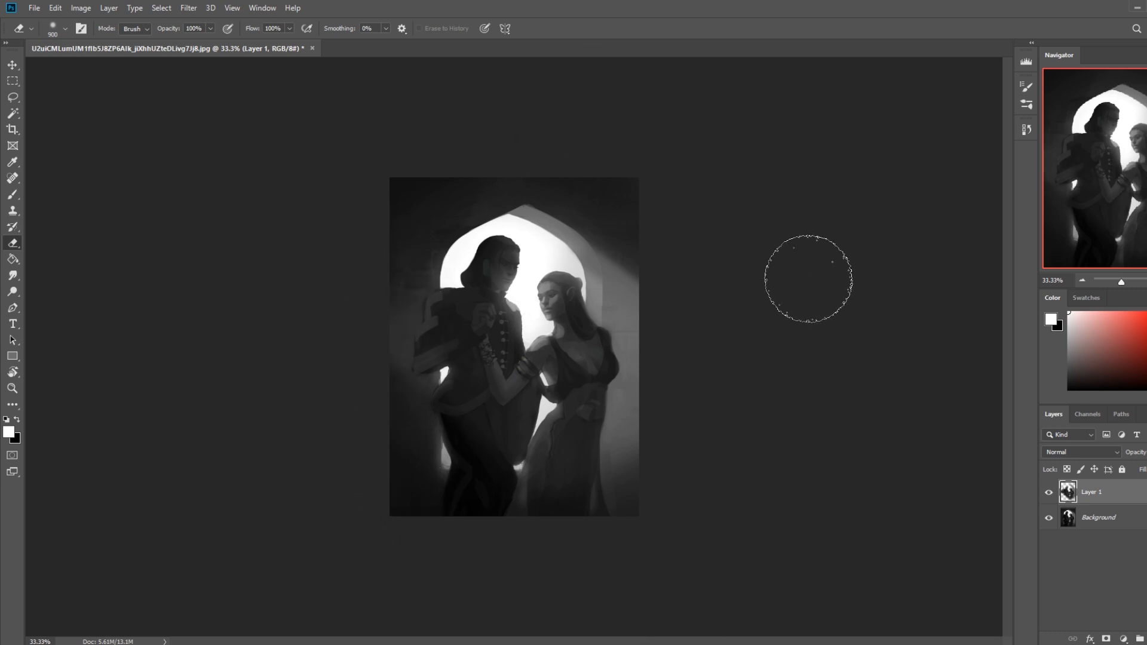
click(1048, 493)
click(1048, 496)
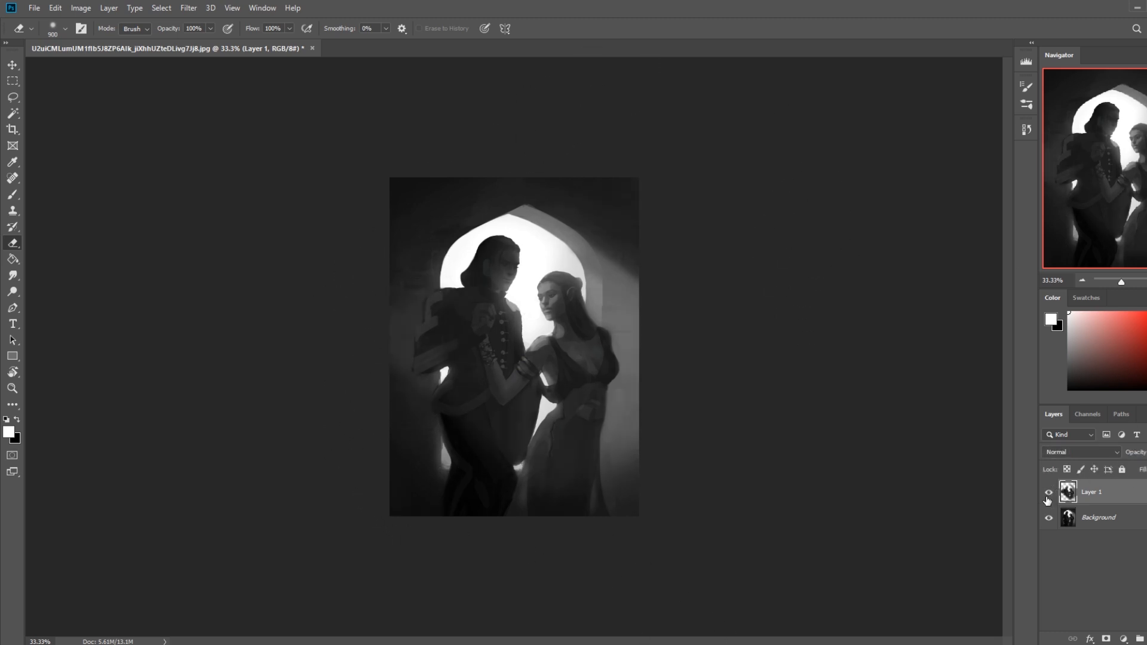
click(1049, 494)
Paint the bright gap beside the woman's waist with a soft brush at 29% opacity, using light grey sampled from the gap
key(b)
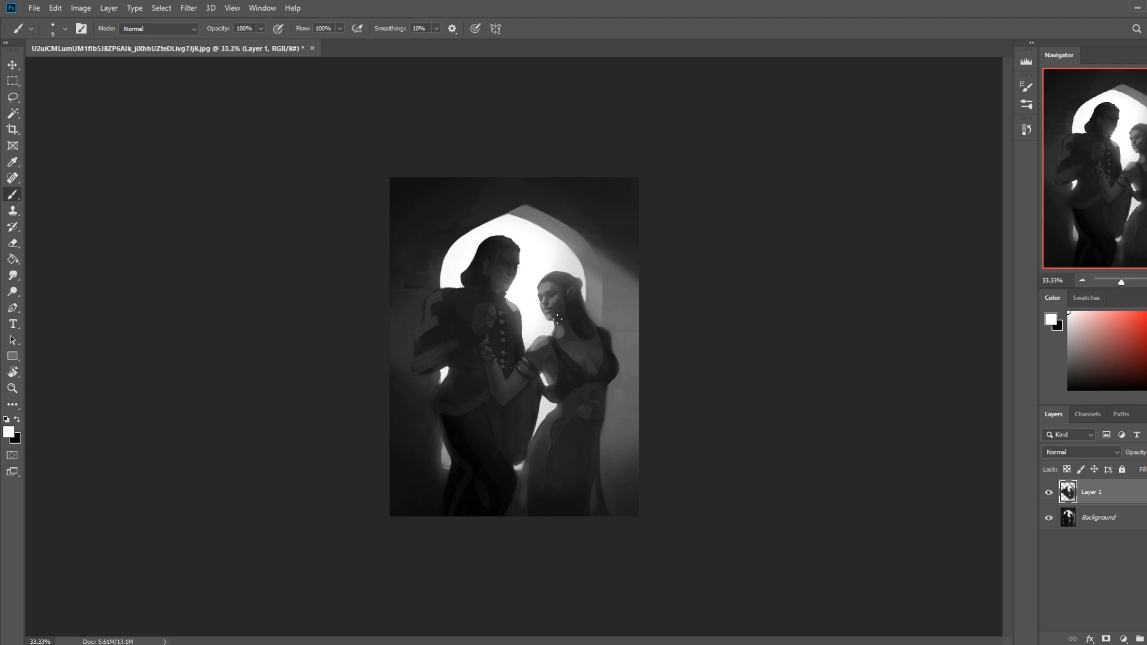
right_click(706, 516)
click(720, 564)
click(738, 172)
alt+click(546, 399)
click(261, 28)
drag(264, 42, 220, 43)
click(549, 396)
Switch to the Smudge tool and flatten the darkened layer into the background
click(13, 276)
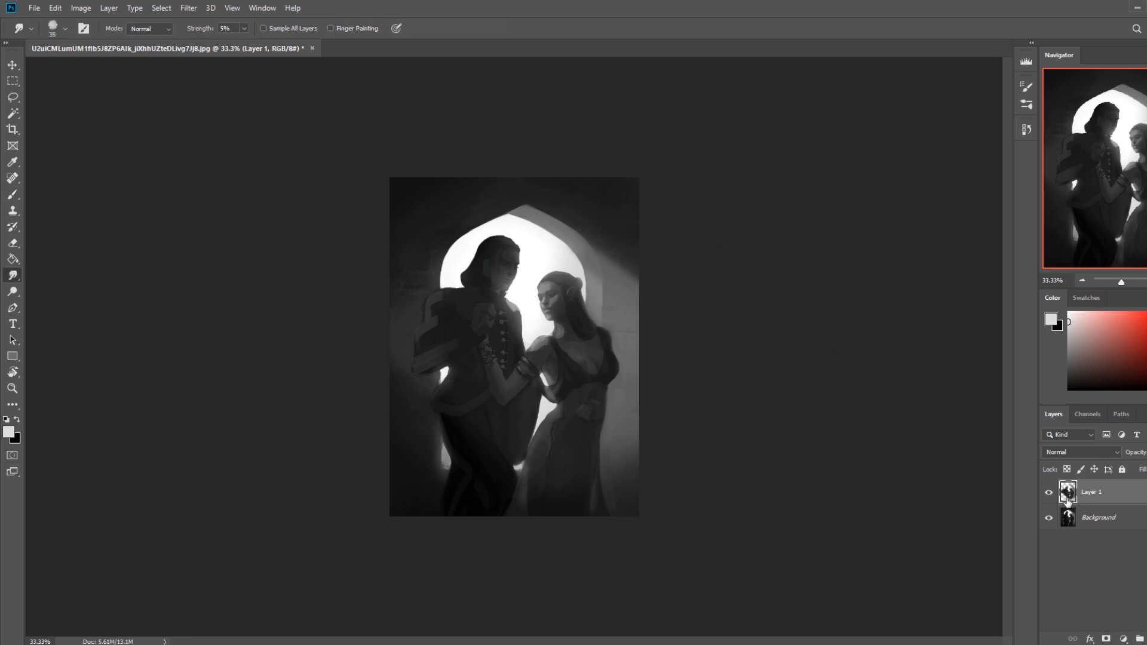
right_click(1135, 493)
click(1126, 487)
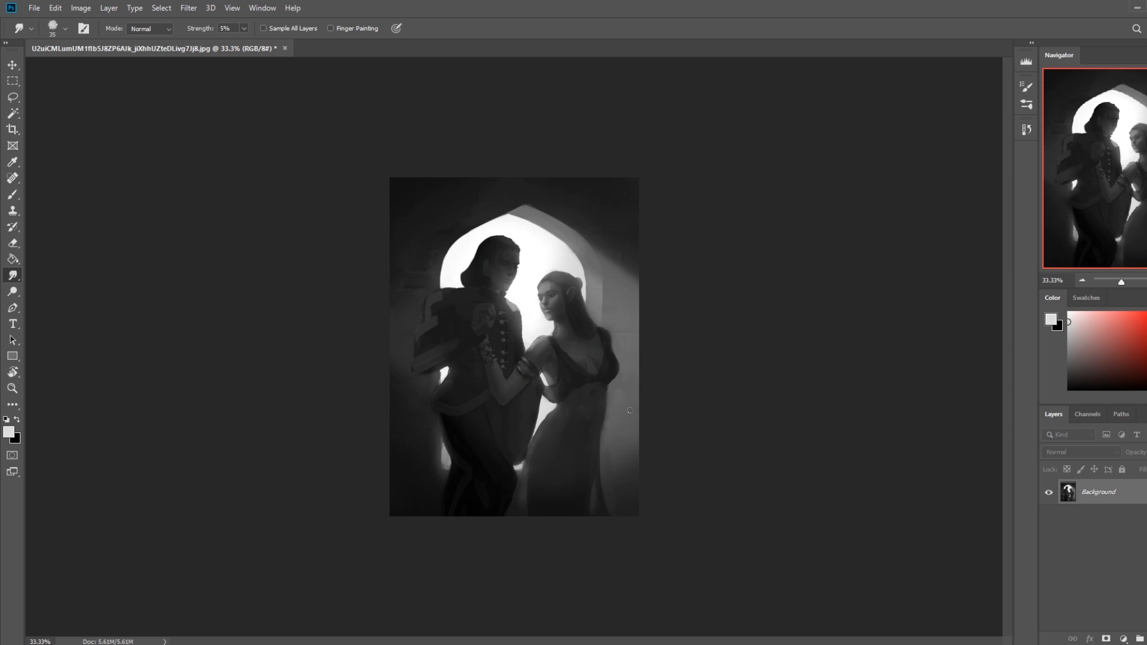
Reshape the woman's dress and hips in the Liquify filter with warp brush sizes between 250 and 600
click(188, 8)
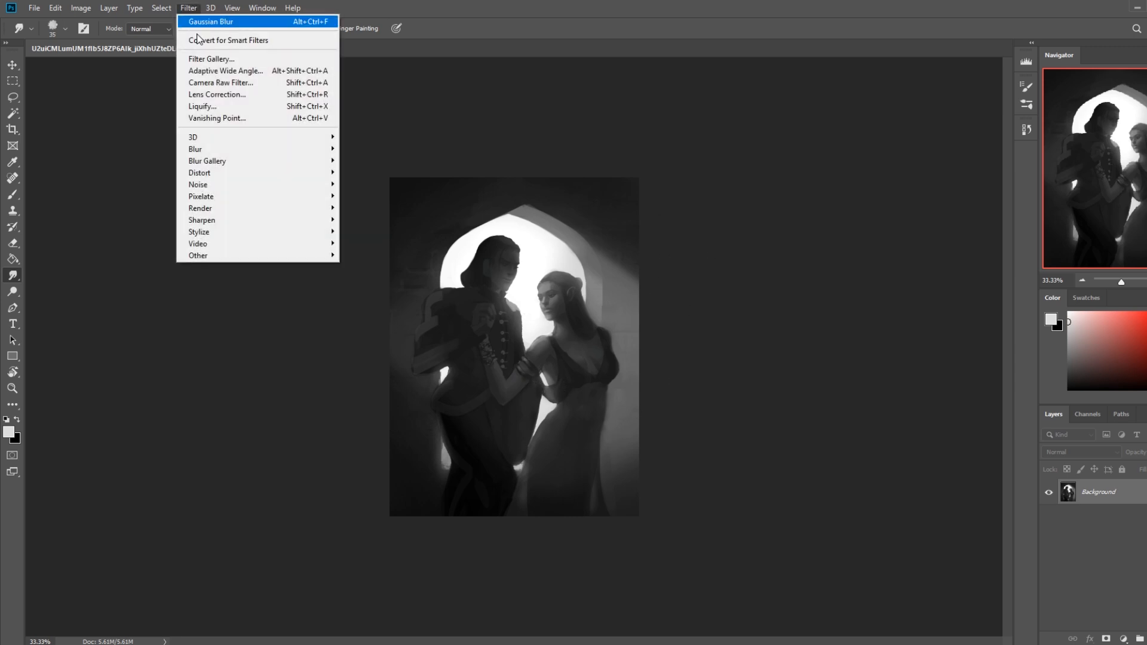
click(213, 109)
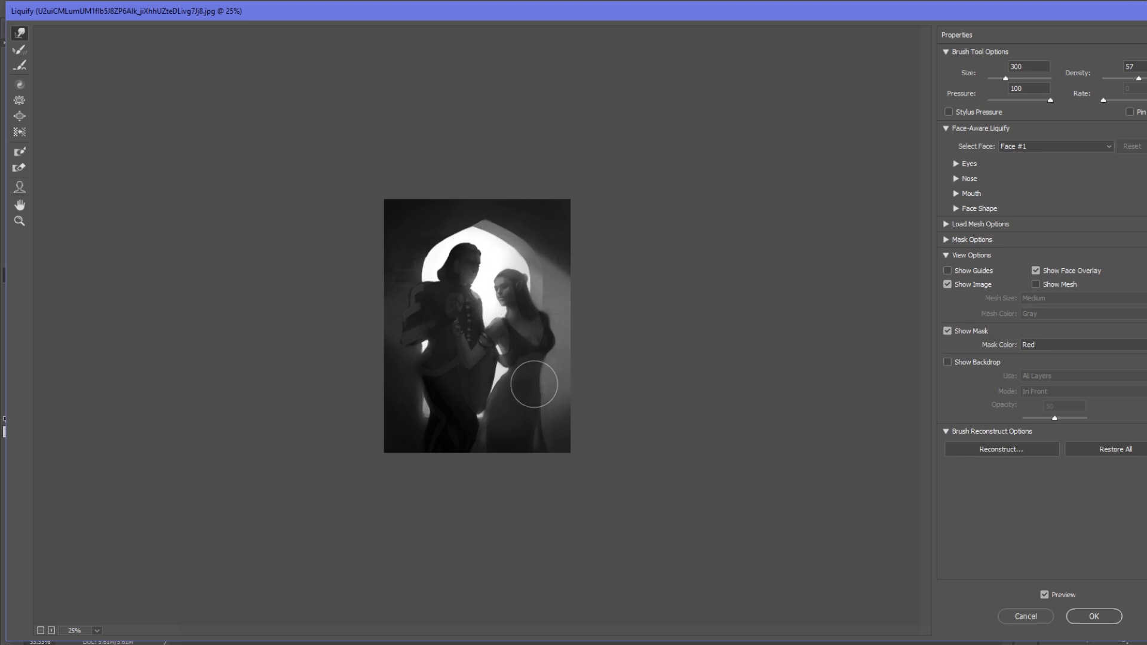
key(bracketleft)
key(bracketleft)
key(bracketright)
key(bracketright)
key(bracketright)
key(bracketright)
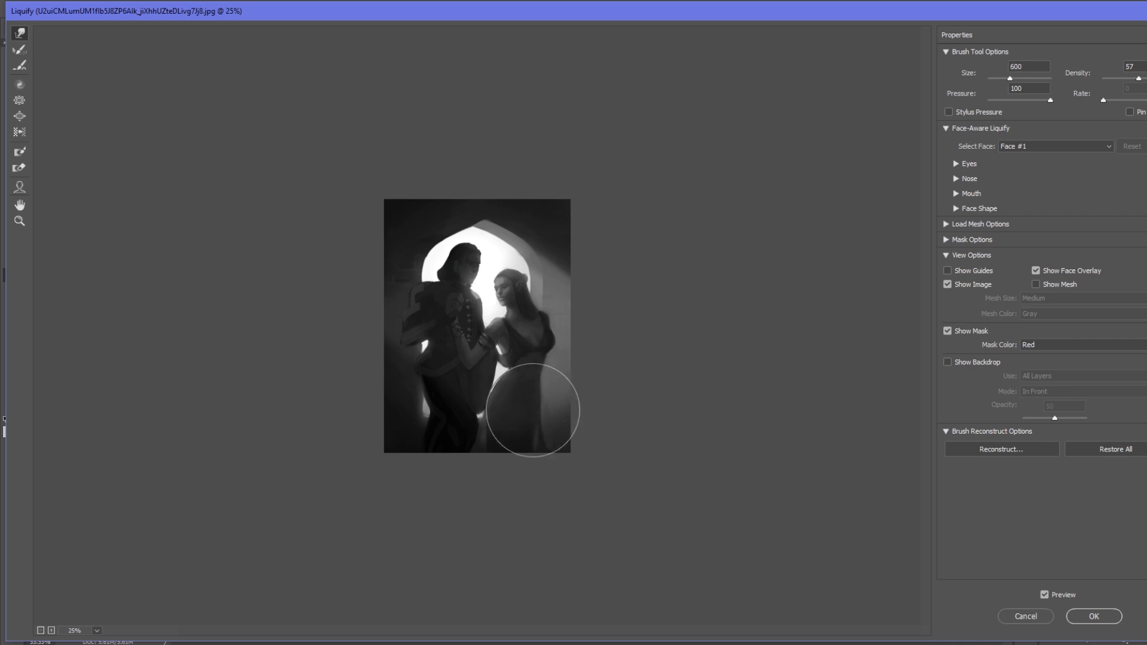
key(bracketleft)
key(bracketleft)
key(bracketleft)
key(bracketleft)
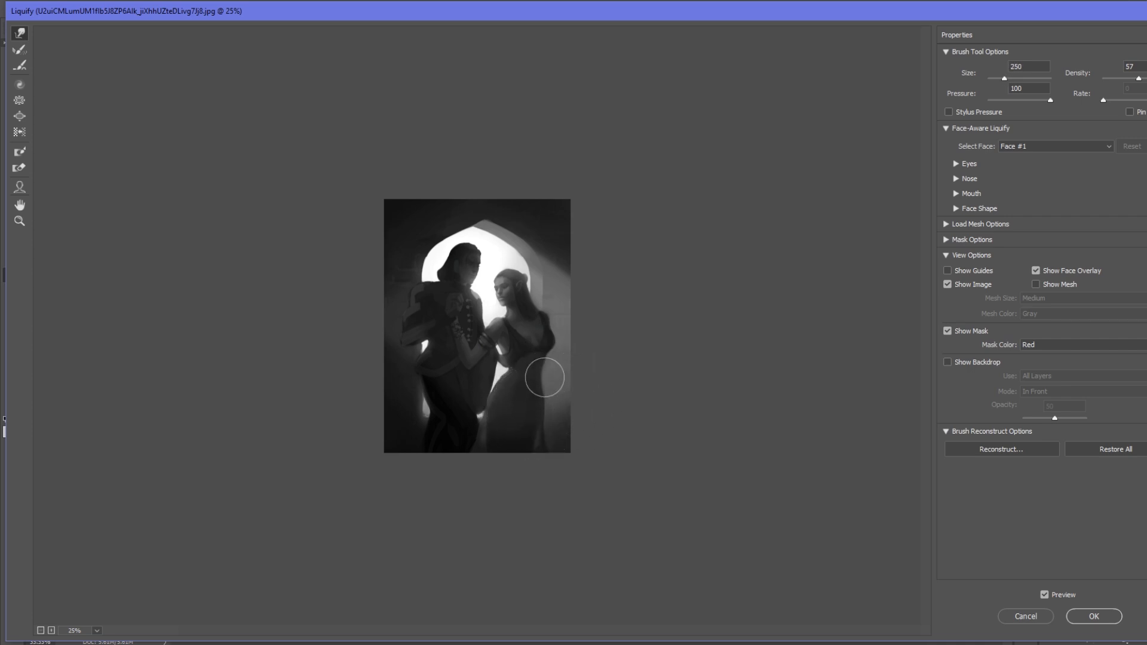
key(bracketright)
key(bracketright)
key(bracketright)
key(bracketleft)
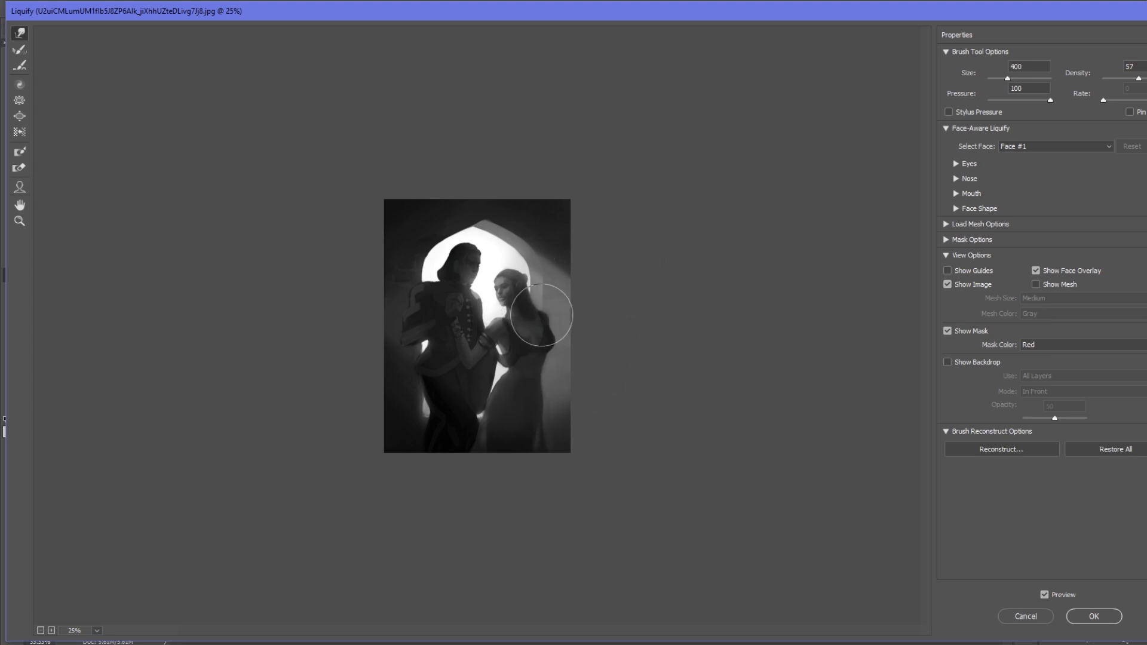
Refine the woman's neck and upper body in Liquify with a smaller warp brush of 150 to 300
key(bracketleft)
key(bracketleft)
key(bracketleft)
key(bracketleft)
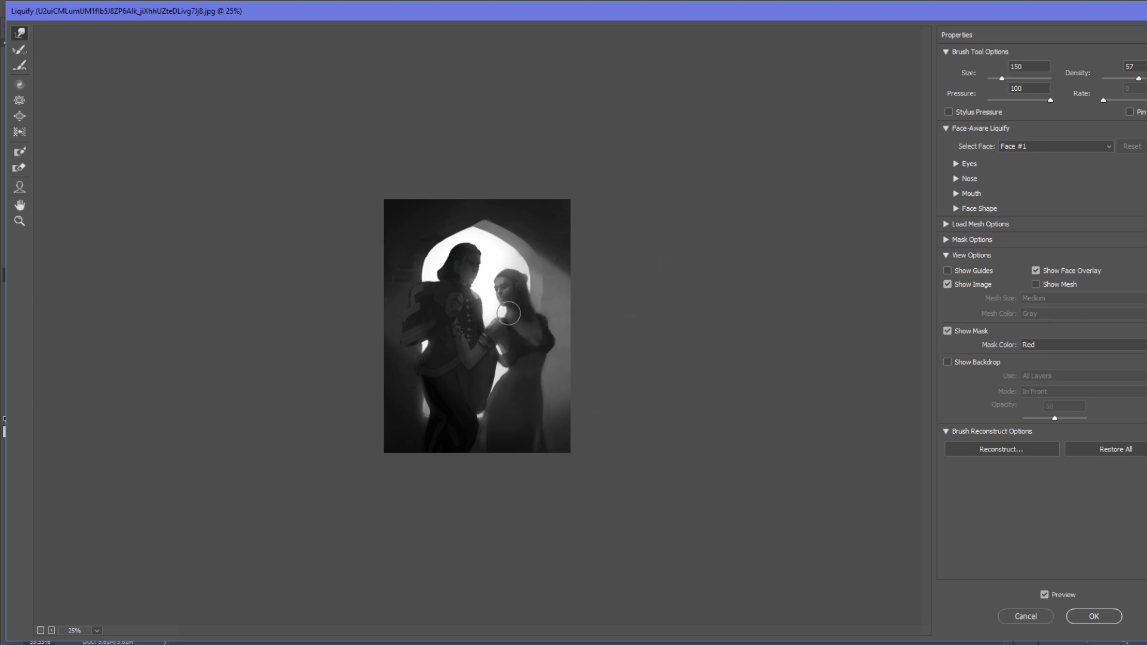
key(bracketright)
key(bracketright)
Push the arch's peak upward into a sharper point with a large warp brush of about 600, and apply the Liquify changes
key(ctrl+alt+space)
drag(465, 218, 446, 216)
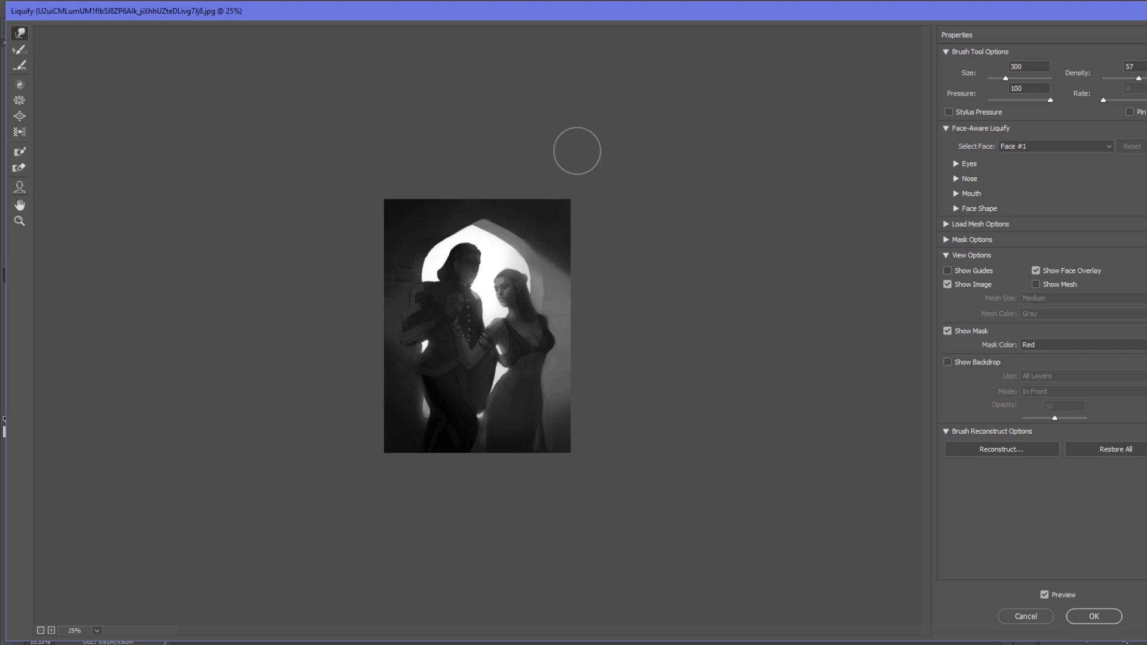
key(bracketright)
key(bracketright)
key(bracketright)
key(bracketright)
key(bracketright)
key(bracketright)
key(bracketright)
key(bracketleft)
key(bracketleft)
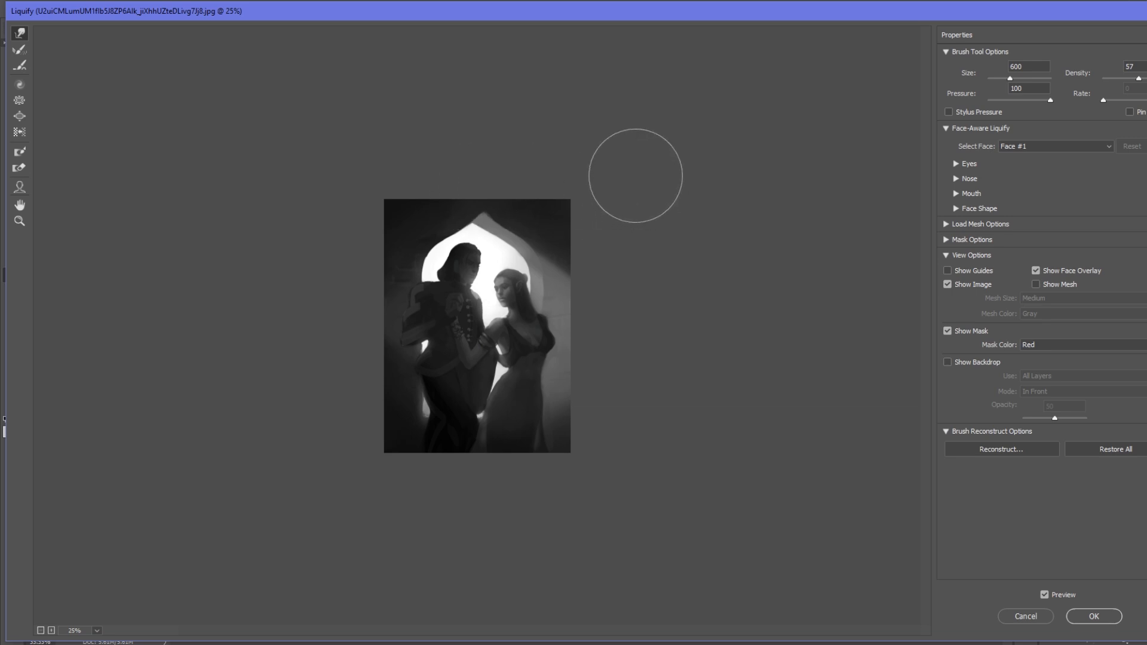
click(1093, 616)
Select the tip of the bright opening just below the arch's peak with the Lasso tool
key(l)
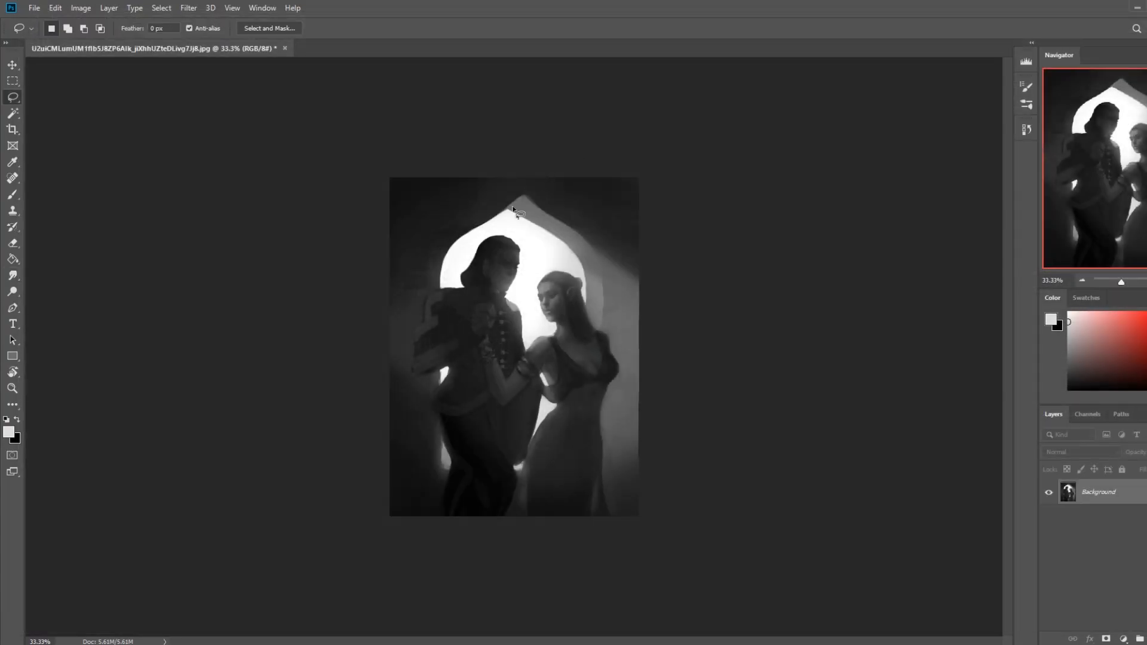
mouse_move(511, 206)
mouse_down()
mouse_move(540, 235)
mouse_move(507, 220)
mouse_up()
key(shift)
mouse_move(509, 207)
mouse_down()
mouse_move(539, 228)
mouse_move(520, 230)
mouse_move(521, 202)
mouse_move(515, 215)
mouse_move(550, 218)
mouse_move(509, 206)
mouse_move(545, 231)
mouse_up()
key(alt)
key(shift)
key(b)
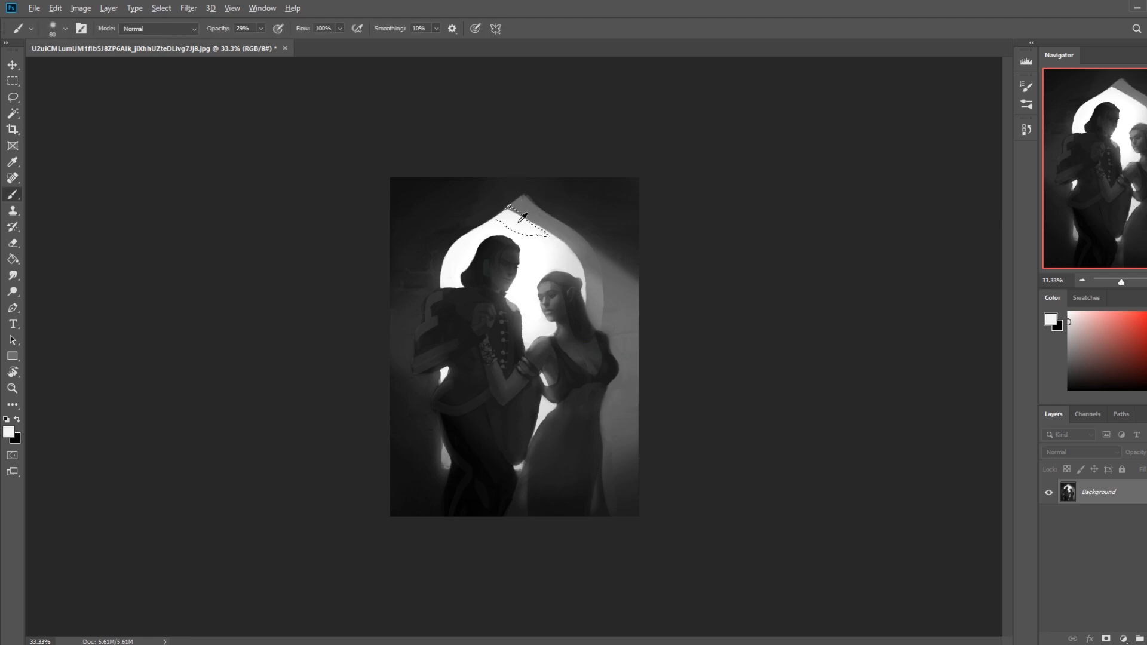
Set the brush opacity to 100% and paint white inside the selection at the opening's tip
click(260, 28)
drag(262, 42, 302, 42)
click(545, 233)
drag(510, 208, 523, 224)
key(z)
drag(454, 186, 612, 301)
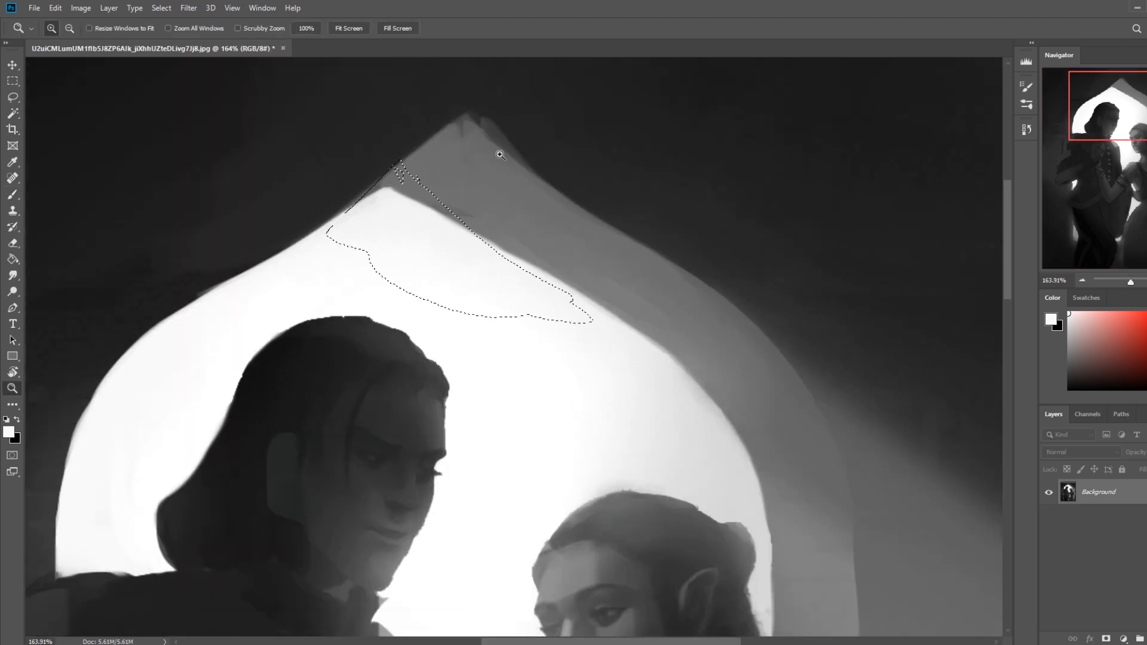
Discard the selection and lasso the opening's tip again, following the raised arch edges on both sides
key(l)
key(ctrl+d)
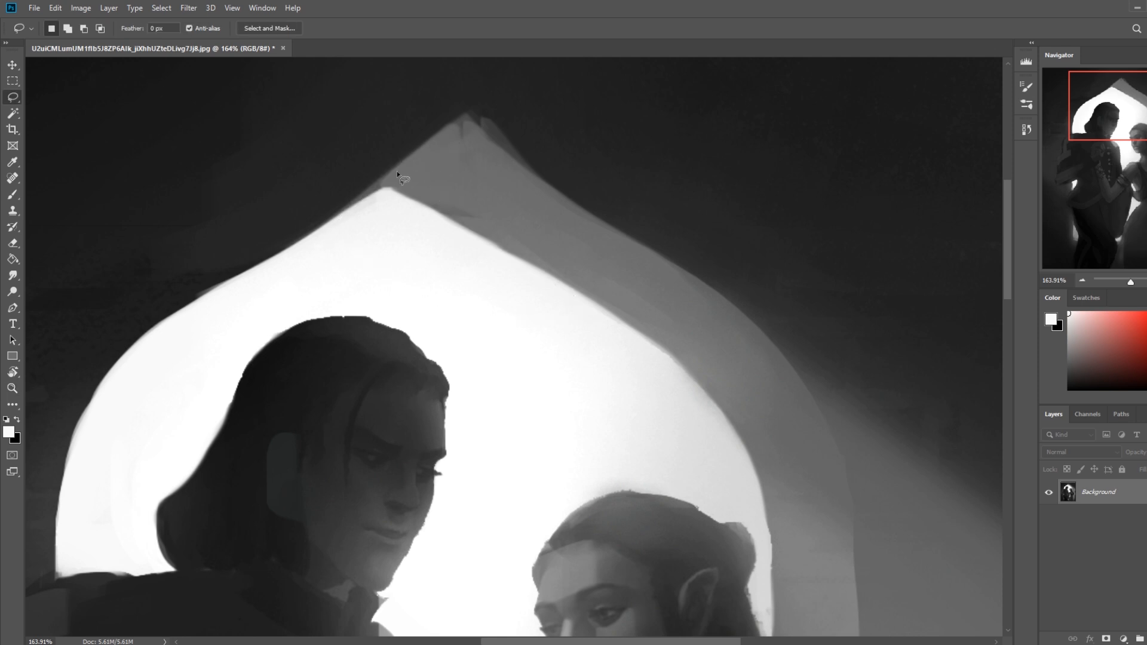
mouse_move(397, 166)
mouse_down()
mouse_move(557, 288)
mouse_move(352, 278)
mouse_move(397, 168)
mouse_move(538, 295)
mouse_move(410, 185)
mouse_move(550, 274)
mouse_move(410, 184)
mouse_move(545, 284)
mouse_up()
key(shift)
mouse_move(394, 170)
mouse_down()
mouse_move(307, 243)
mouse_move(401, 167)
mouse_move(351, 135)
mouse_move(366, 128)
mouse_up()
key(alt)
Paint the selected tip of the opening solid white and deselect it
key(b)
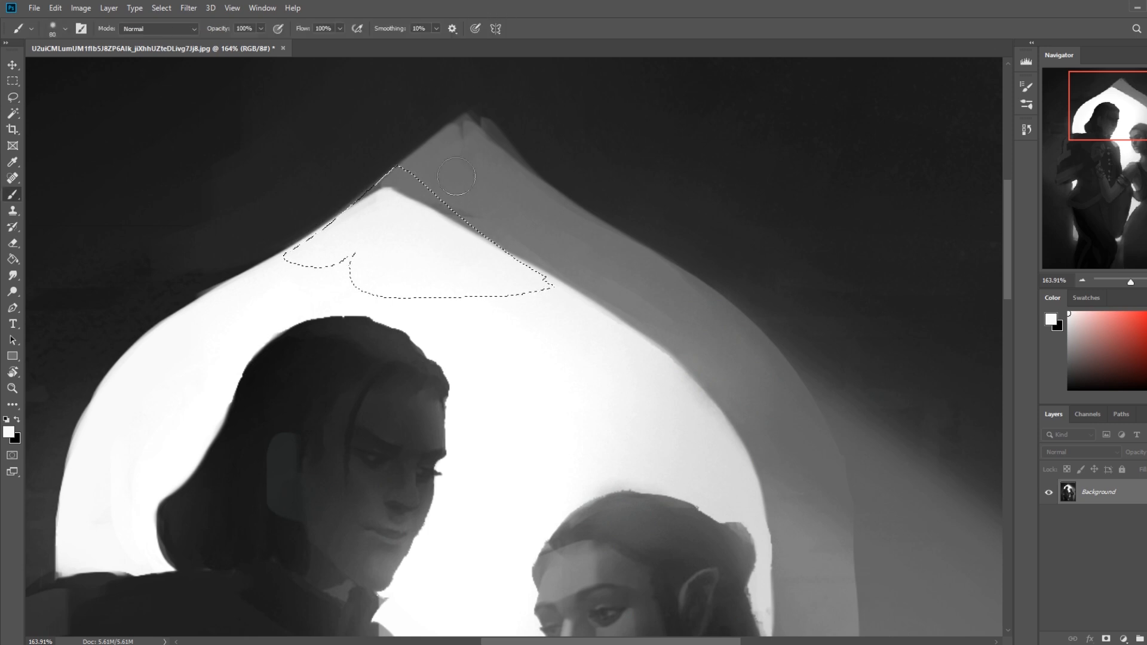
drag(415, 188, 496, 248)
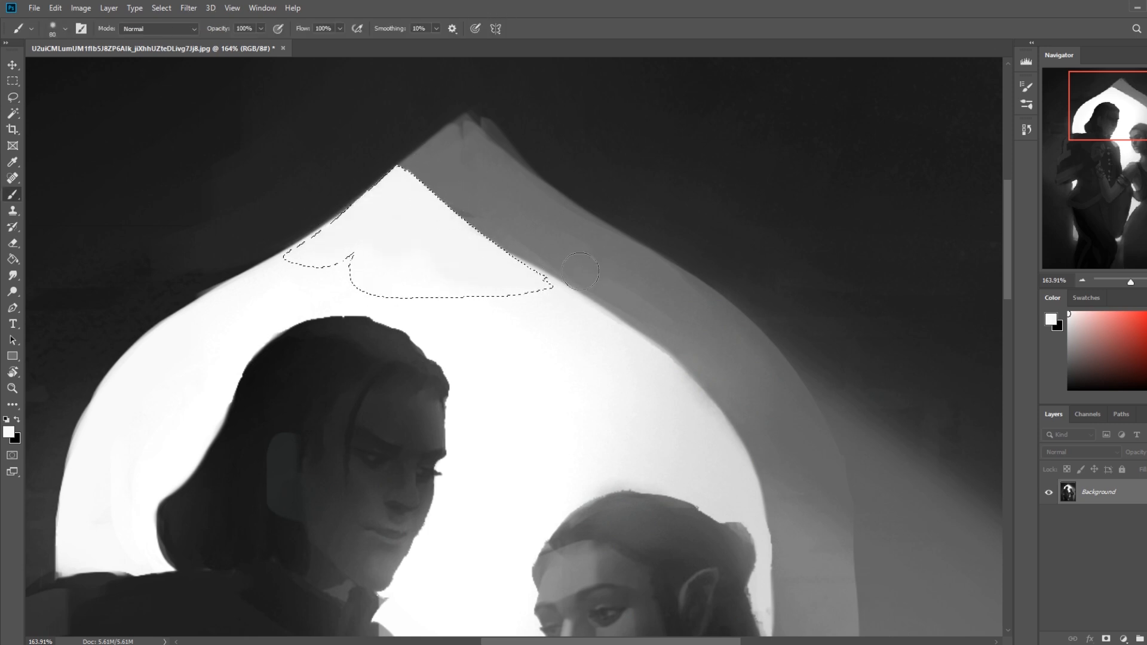
key(ctrl+0)
key(m)
right_click(545, 183)
click(558, 189)
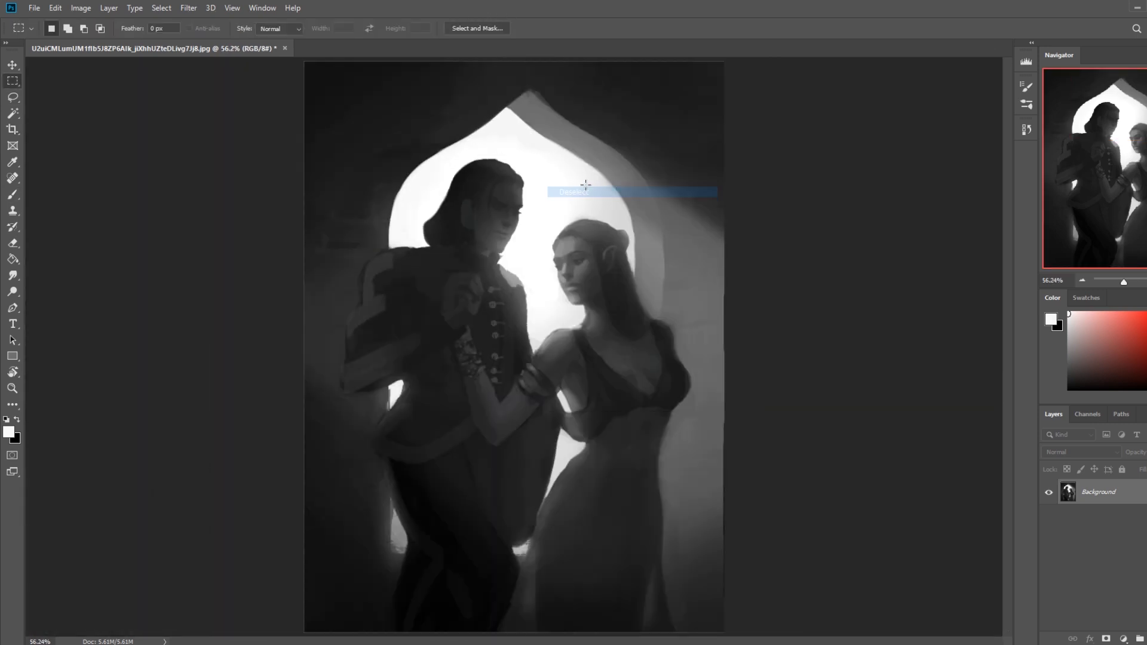
Choose a flat 40 px brush and clean up the arch's outer edge near the peak with sampled dark wall grey
key(b)
right_click(609, 157)
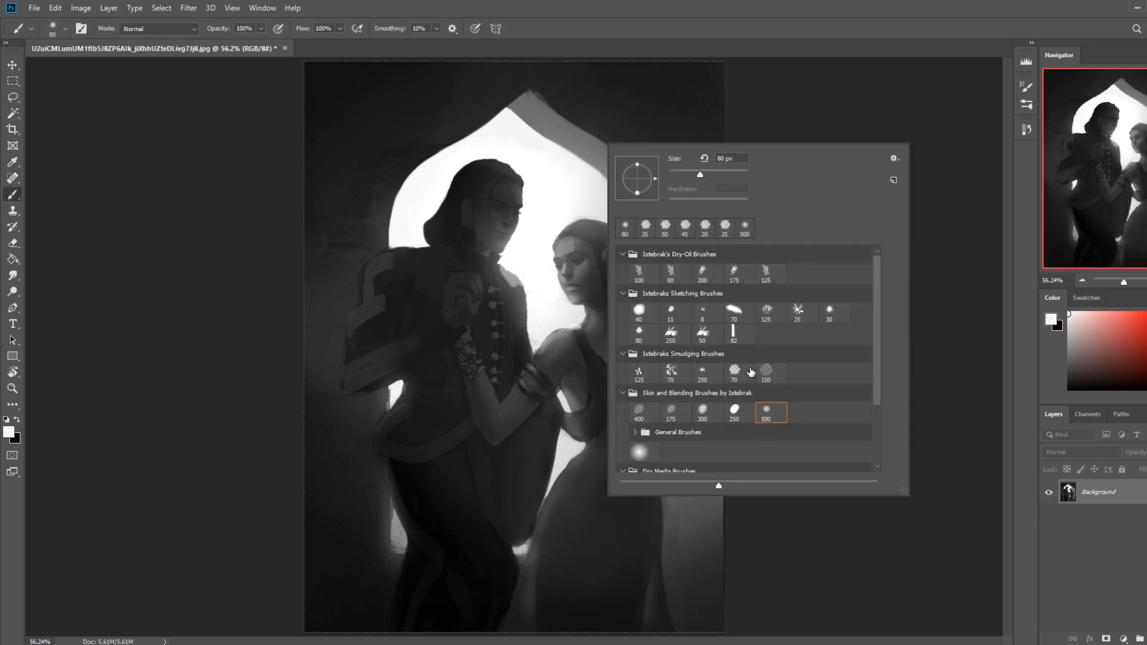
click(807, 113)
key(bracketleft)
key(bracketleft)
key(bracketleft)
key(bracketleft)
key(bracketleft)
alt+click(549, 90)
drag(533, 84, 603, 126)
alt+click(515, 84)
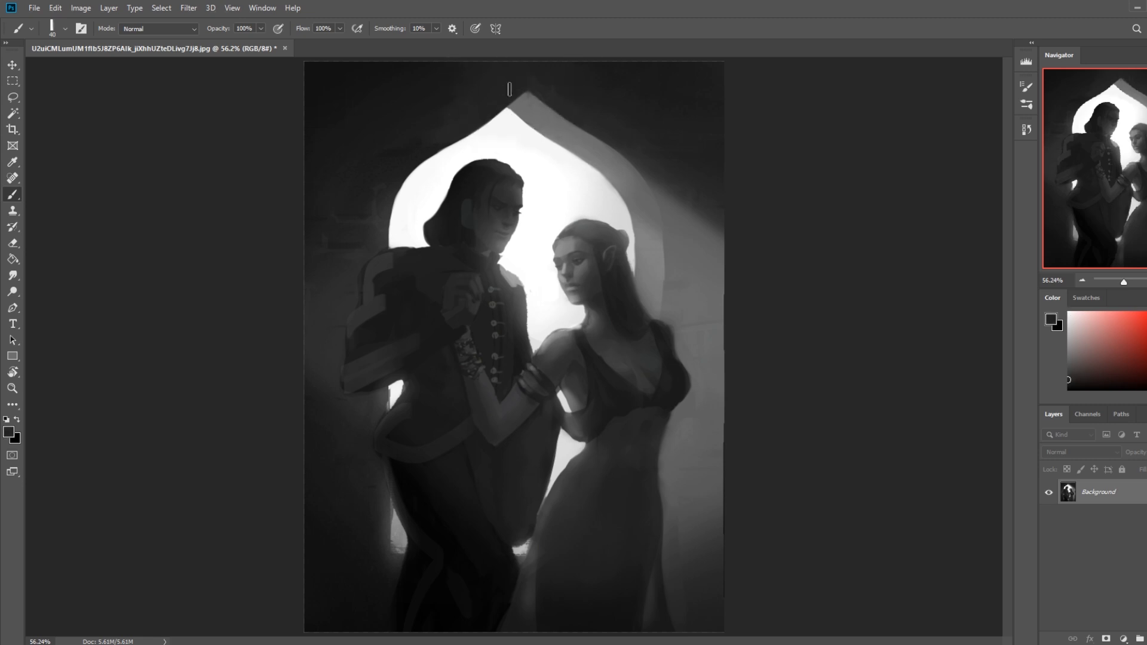
Clean up the opening's inner edge below the peak with sampled white, undoing the stray stroke, and sample the wall grey
alt+click(501, 130)
drag(507, 117, 426, 162)
key(ctrl+z)
drag(515, 122, 570, 157)
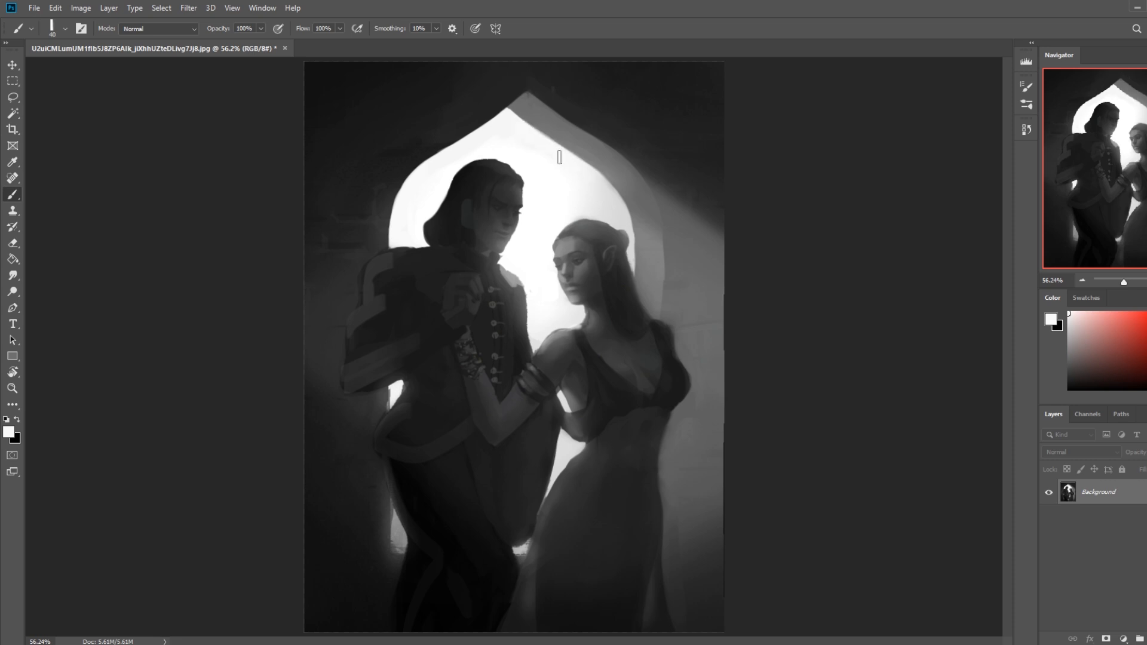
alt+click(583, 119)
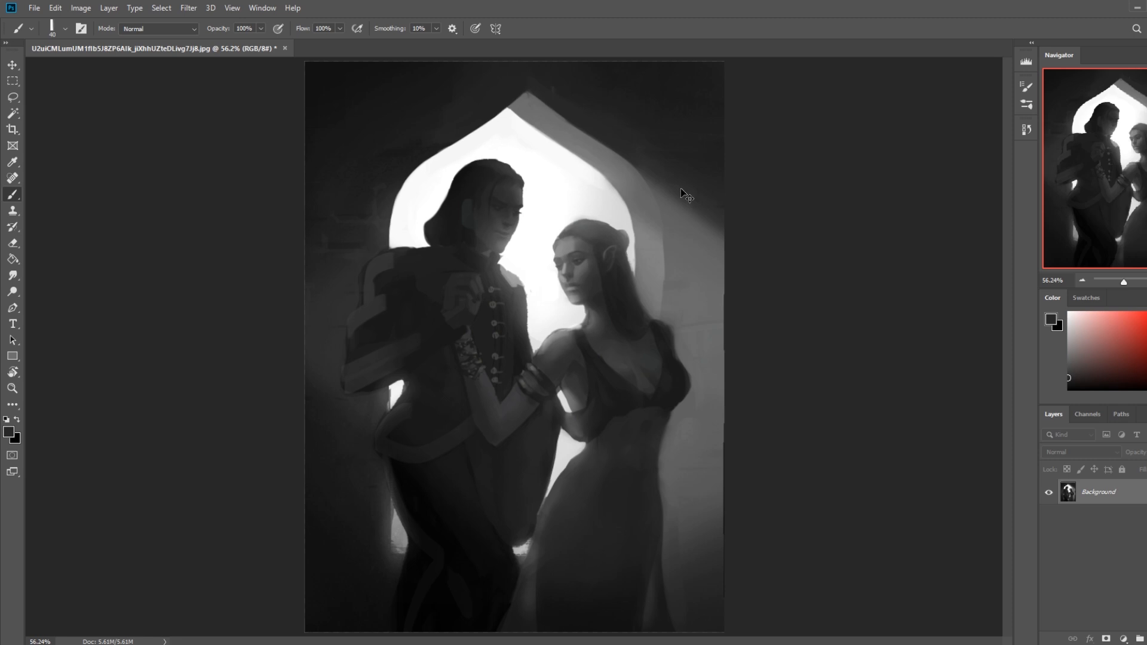
Add a new layer and prepare a soft 500 px brush with a light grey colour
key(ctrl+minus)
key(ctrl+minus)
key(ctrl+minus)
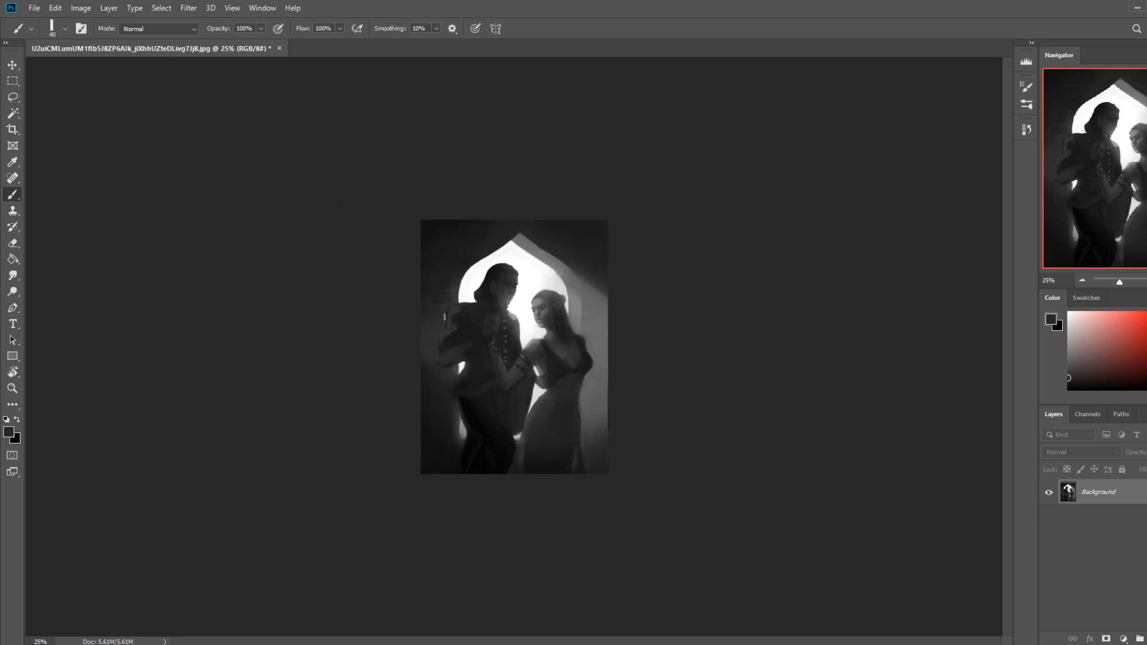
alt+click(544, 248)
click(1144, 638)
right_click(531, 265)
double_click(689, 531)
click(1069, 325)
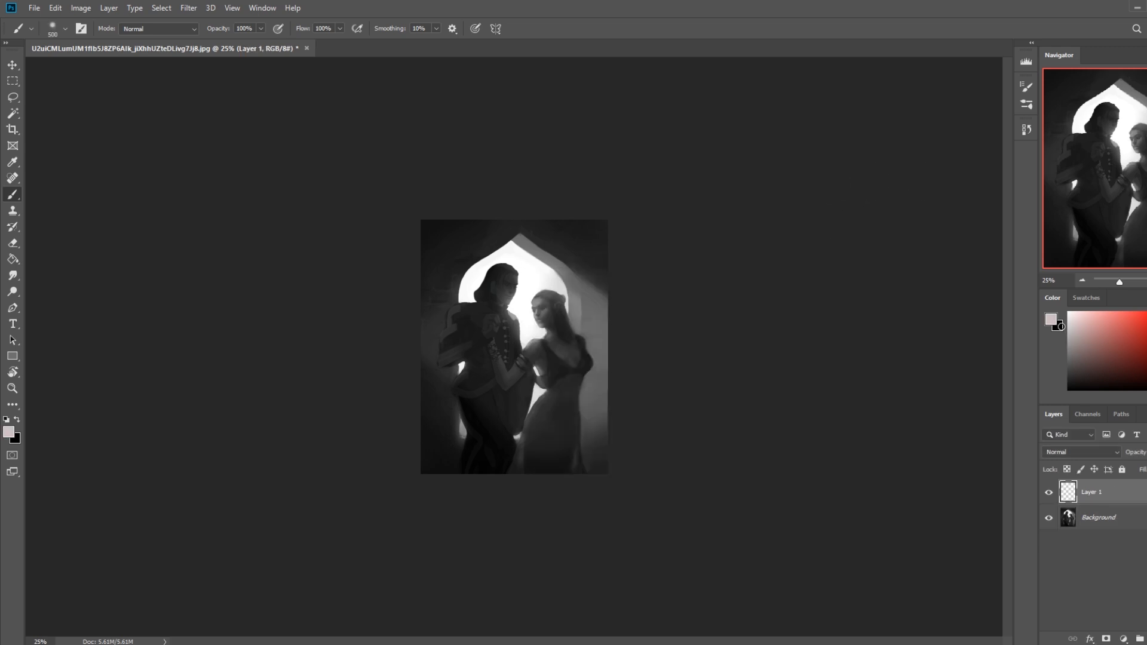
Try painting a light haze over the man's head and shoulder at 40% opacity, and undo the strokes
click(261, 28)
key(4)
mouse_move(500, 273)
mouse_down()
mouse_move(499, 293)
mouse_move(457, 311)
mouse_move(457, 345)
mouse_up()
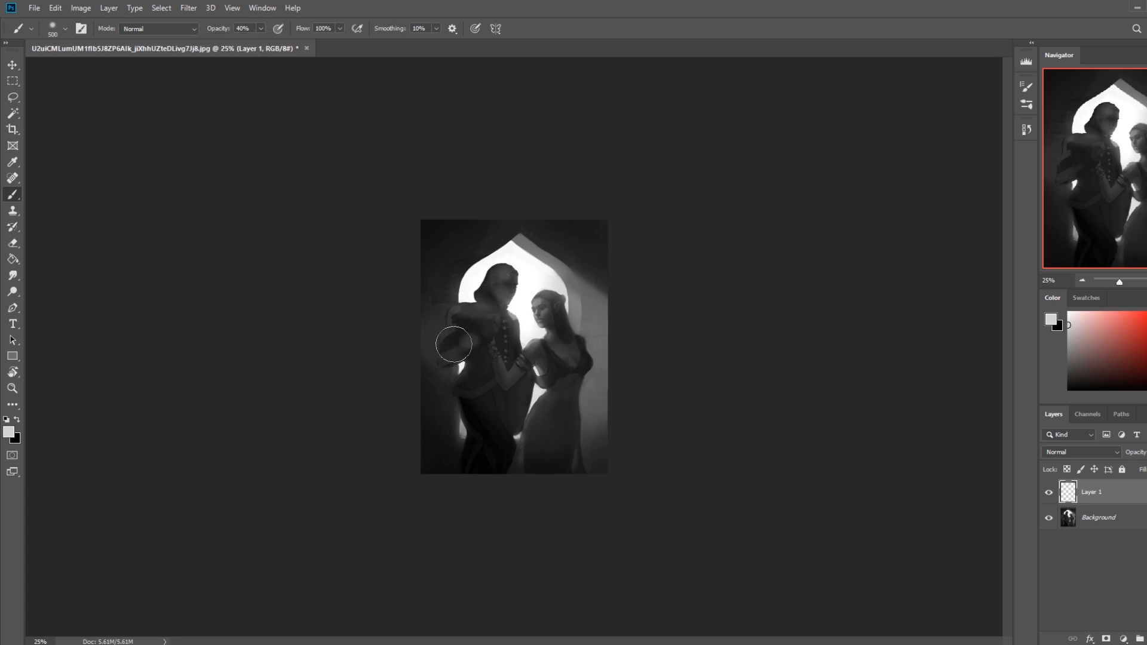
key(ctrl+z)
key(ctrl+z)
key(ctrl+z)
key(ctrl+z)
key(ctrl+z)
key(ctrl+z)
key(ctrl+z)
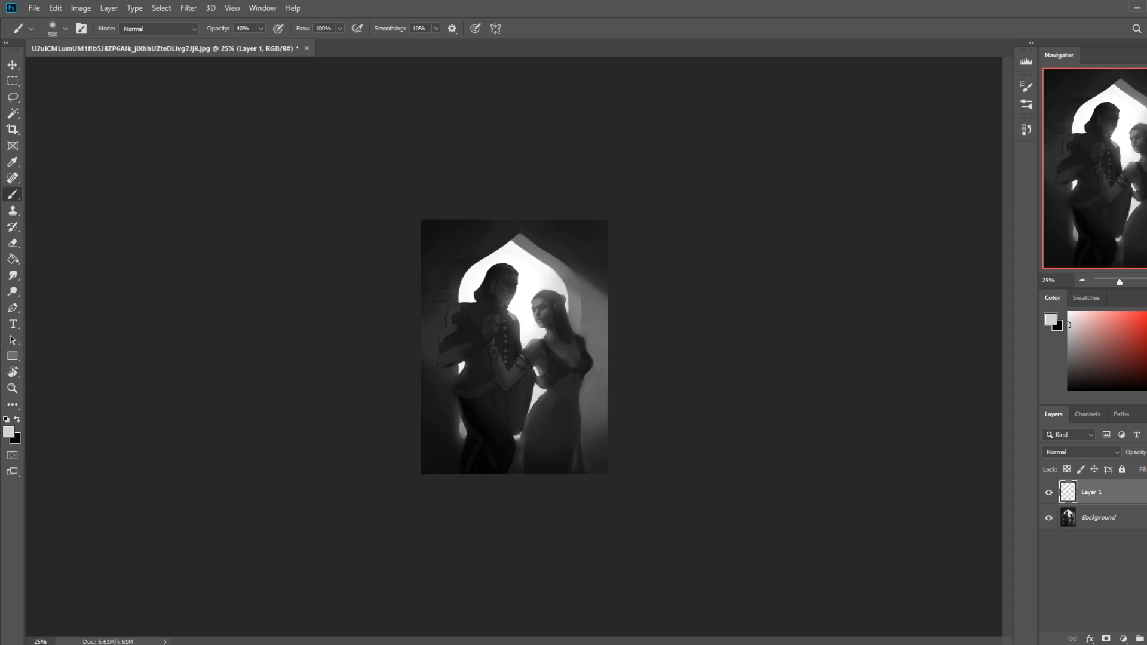
Return the image to its originally opened state through the history to compare it with the repainted version
click(1026, 129)
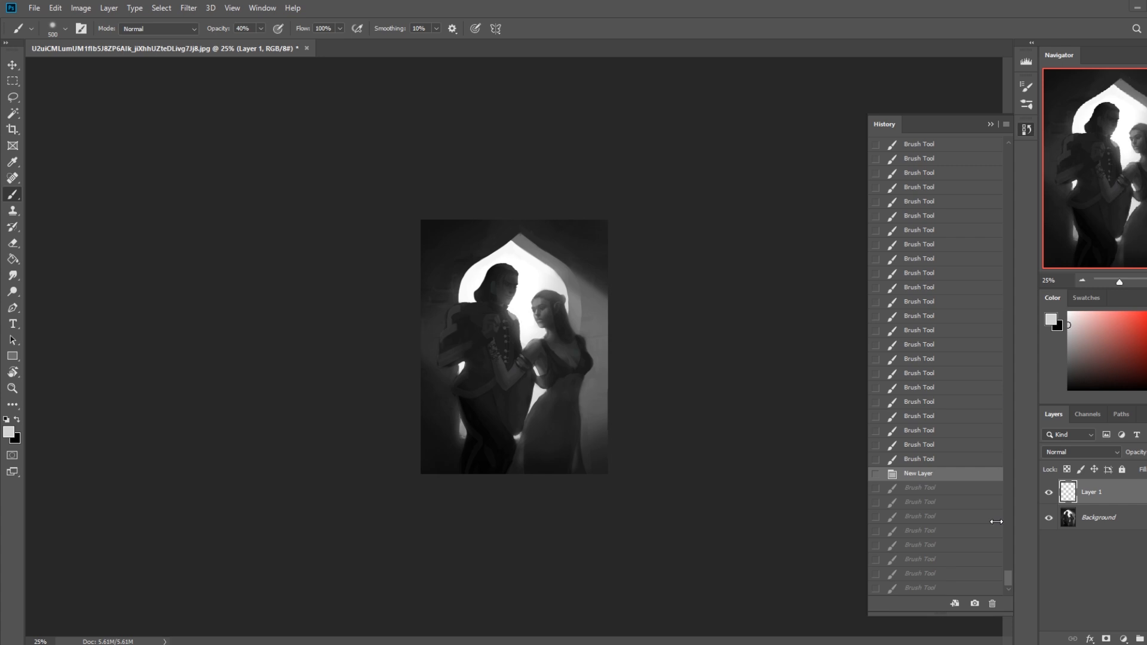
drag(1009, 577, 1006, 147)
click(961, 153)
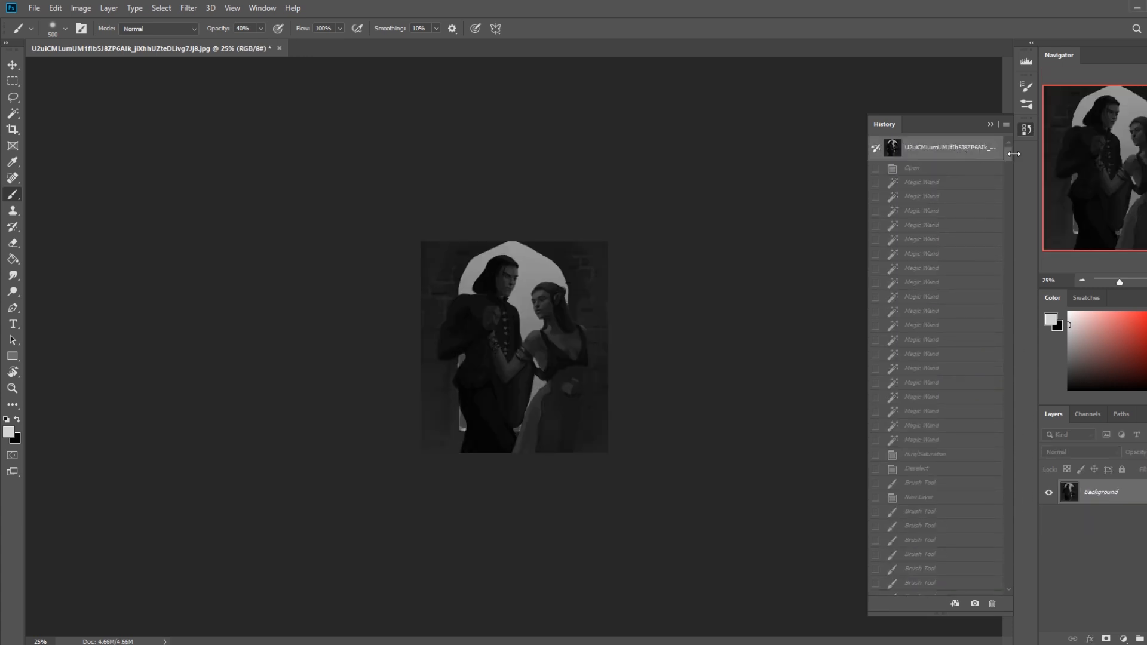
Restore the latest history state to bring back the repainted version of the couple
drag(1007, 152, 1025, 470)
key(ctrl+plus)
key(ctrl+plus)
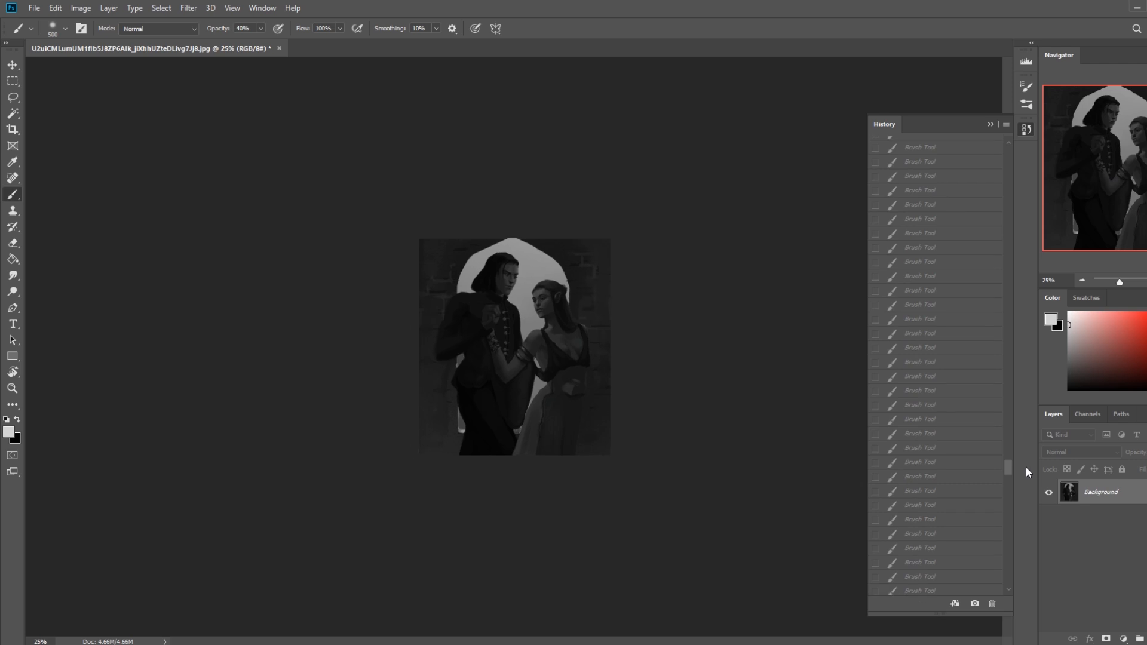
drag(1009, 466, 1009, 589)
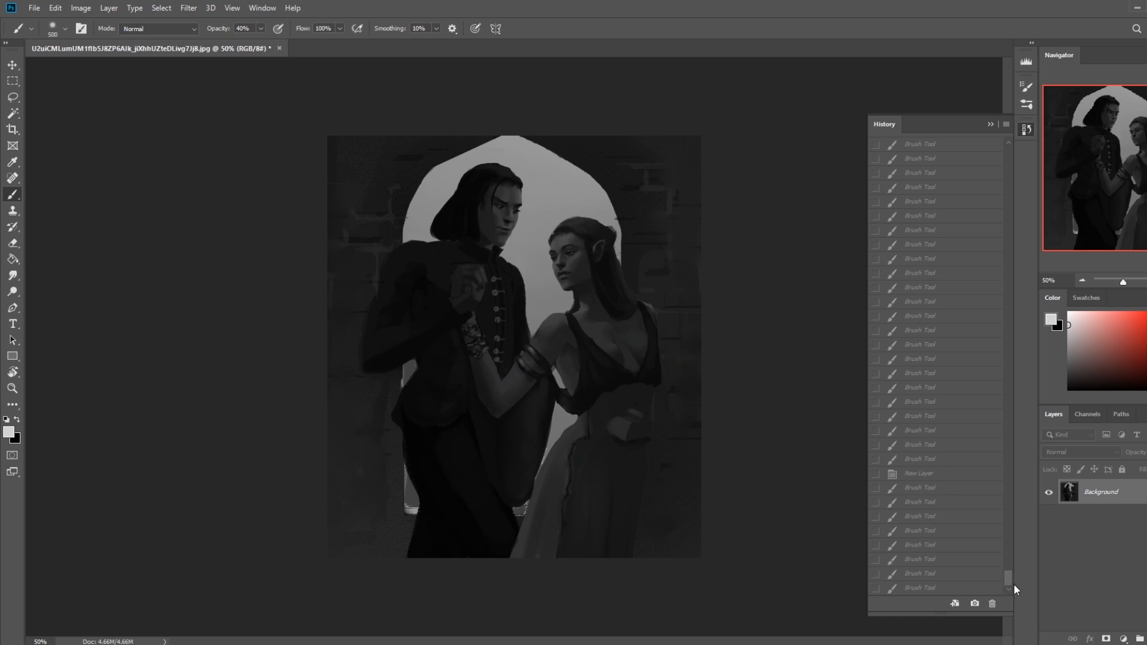
click(926, 590)
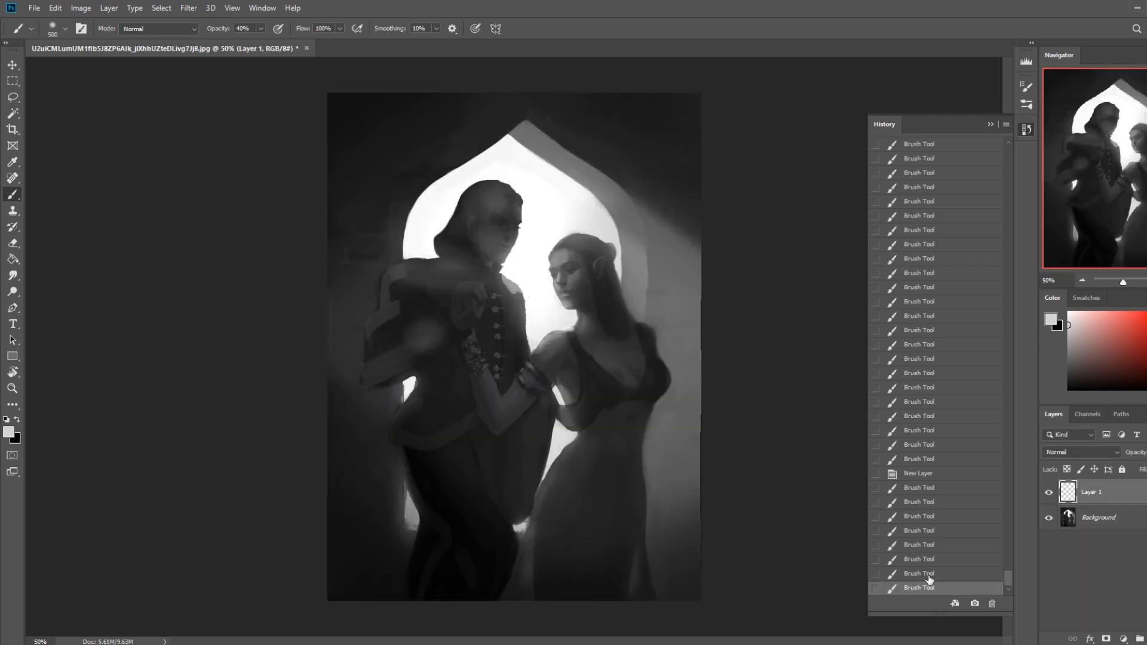
Switch the history to the originally opened image and back to the latest state to compare both versions
key(ctrl+minus)
key(ctrl+minus)
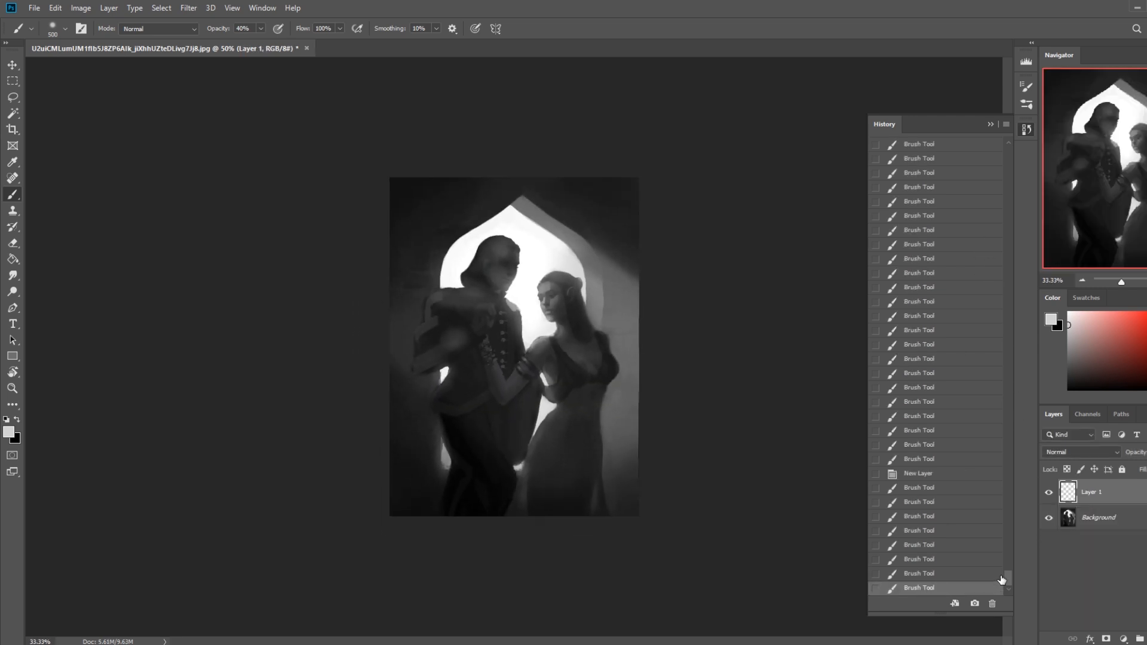
drag(1010, 579, 1027, 137)
click(951, 150)
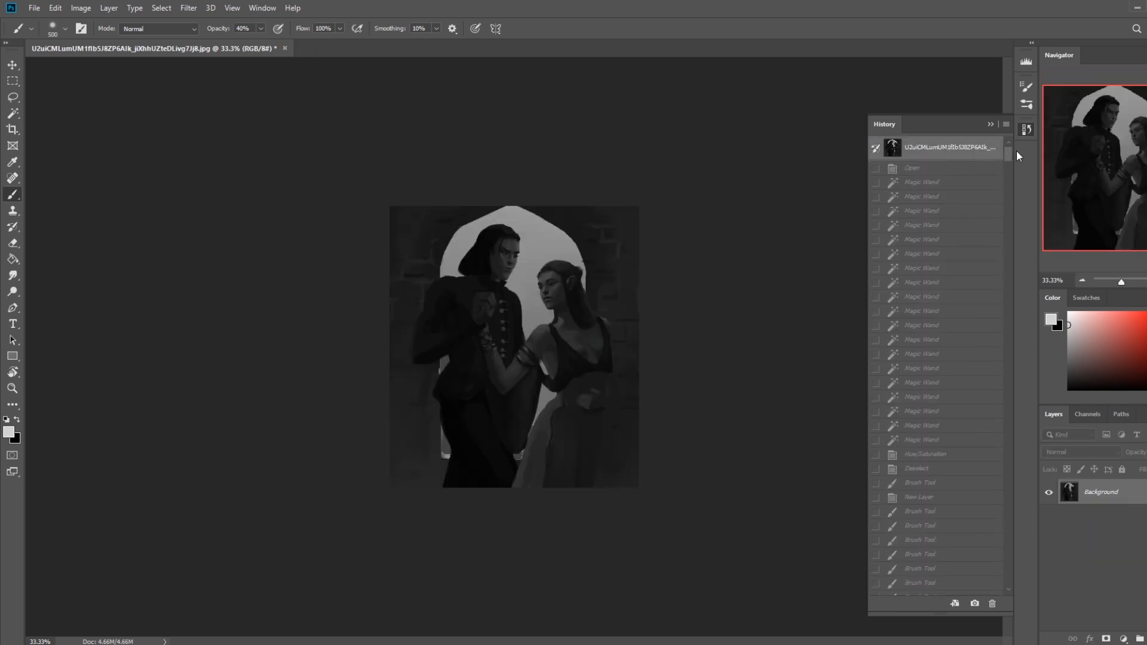
drag(1006, 153, 1020, 582)
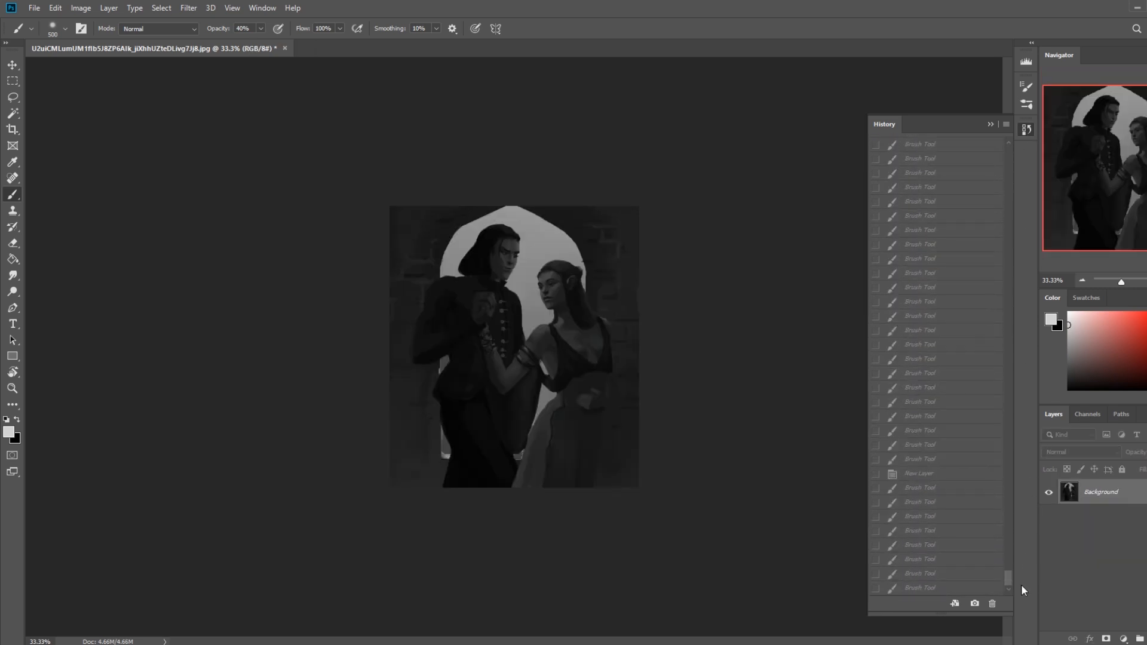
click(931, 592)
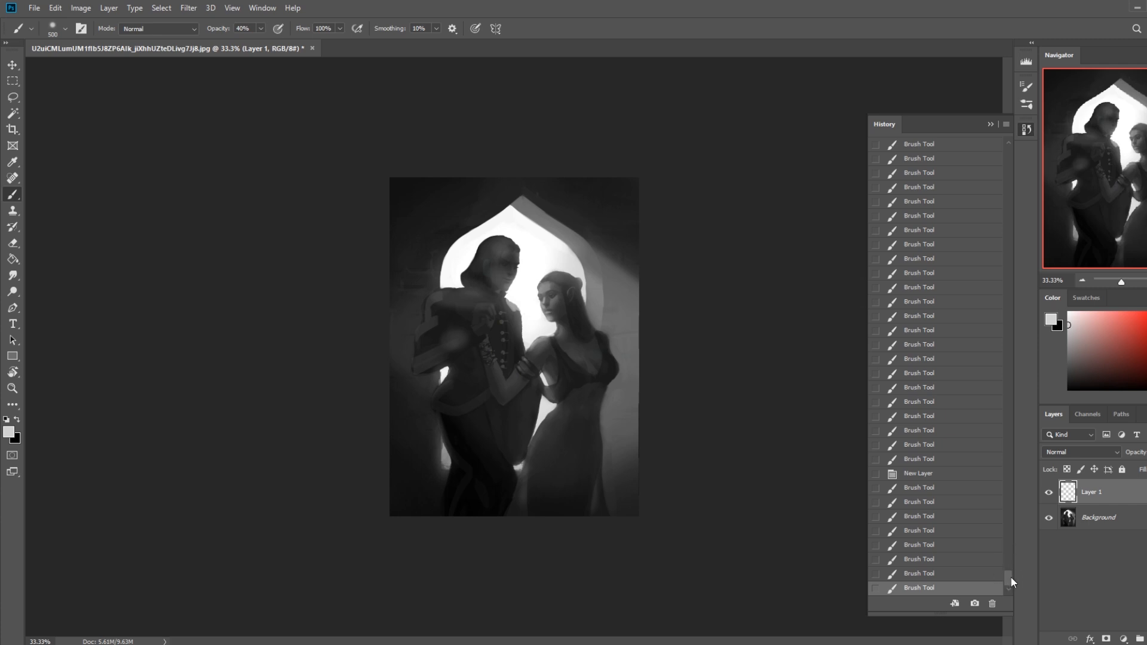
Revert the history to the new layer state, discarding the haze strokes, and compare the painting with the original image
click(942, 472)
click(785, 397)
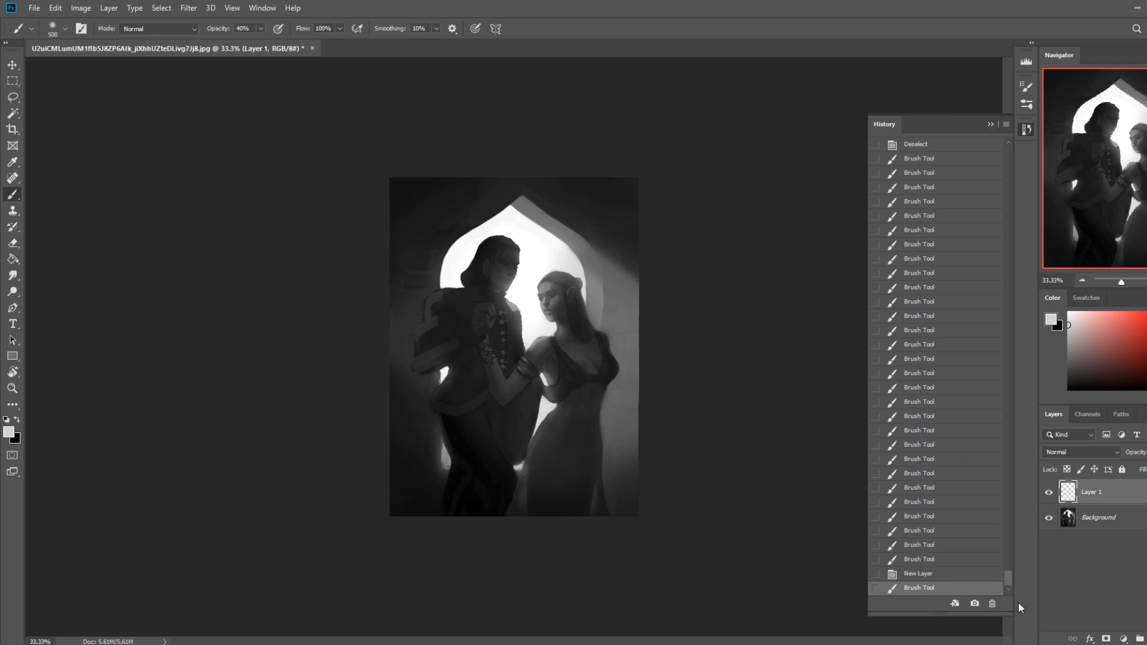
drag(1006, 582, 1010, 142)
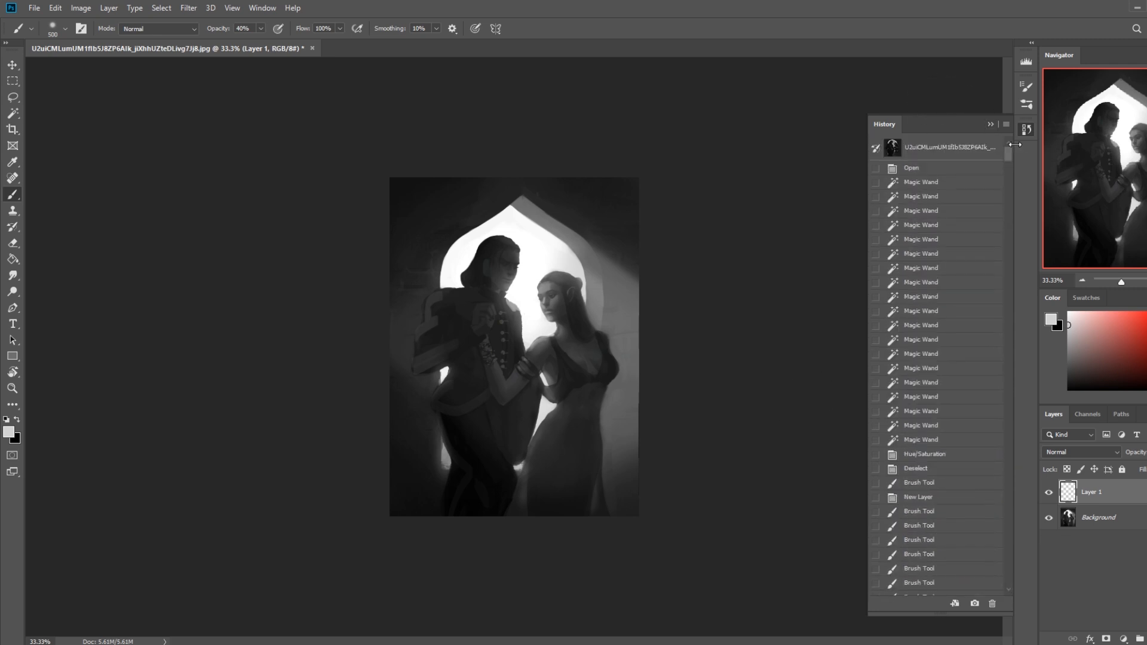
click(965, 149)
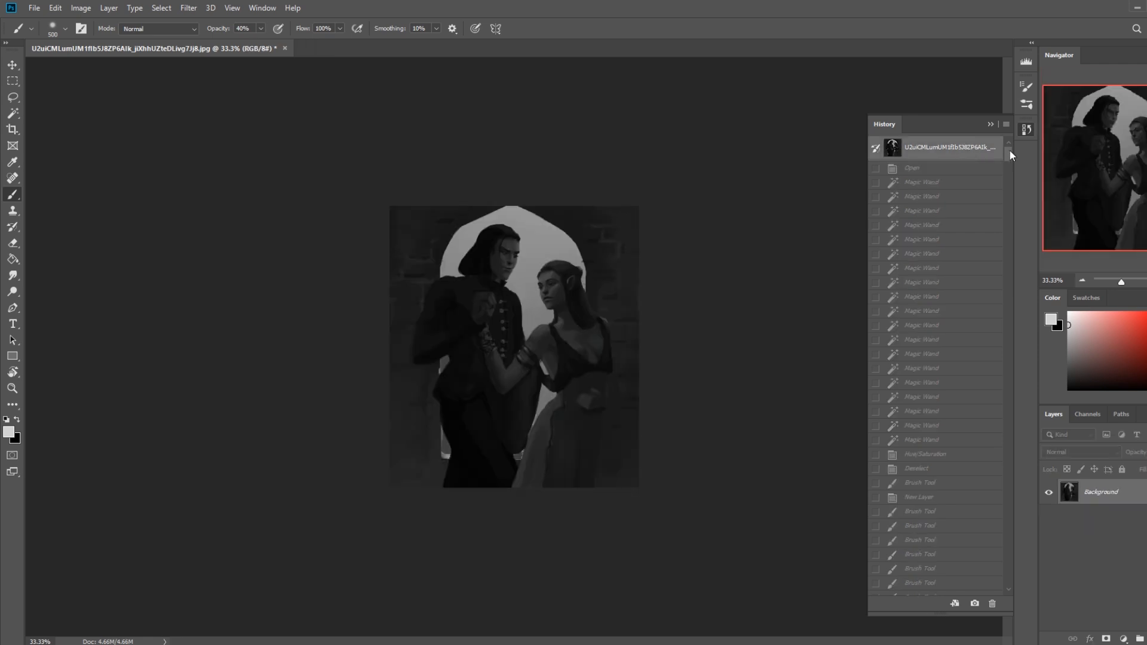
scroll(1009, 537, down, 10)
click(940, 588)
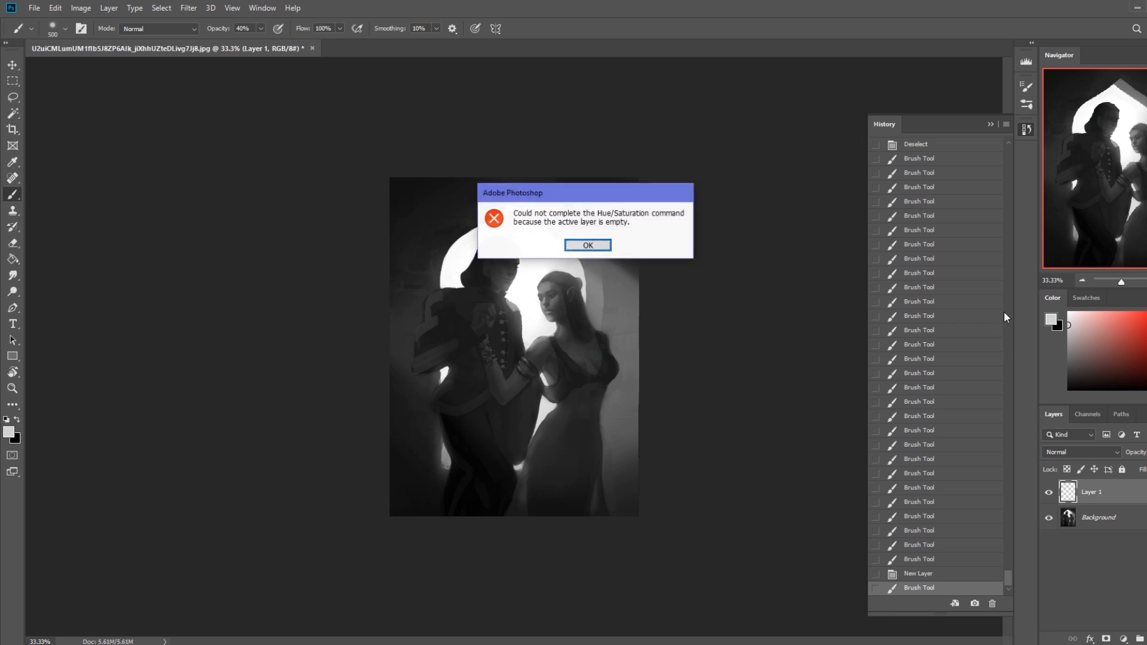
Flatten the image and raise its overall lightness by 11 with Hue/Saturation
click(584, 246)
right_click(1102, 503)
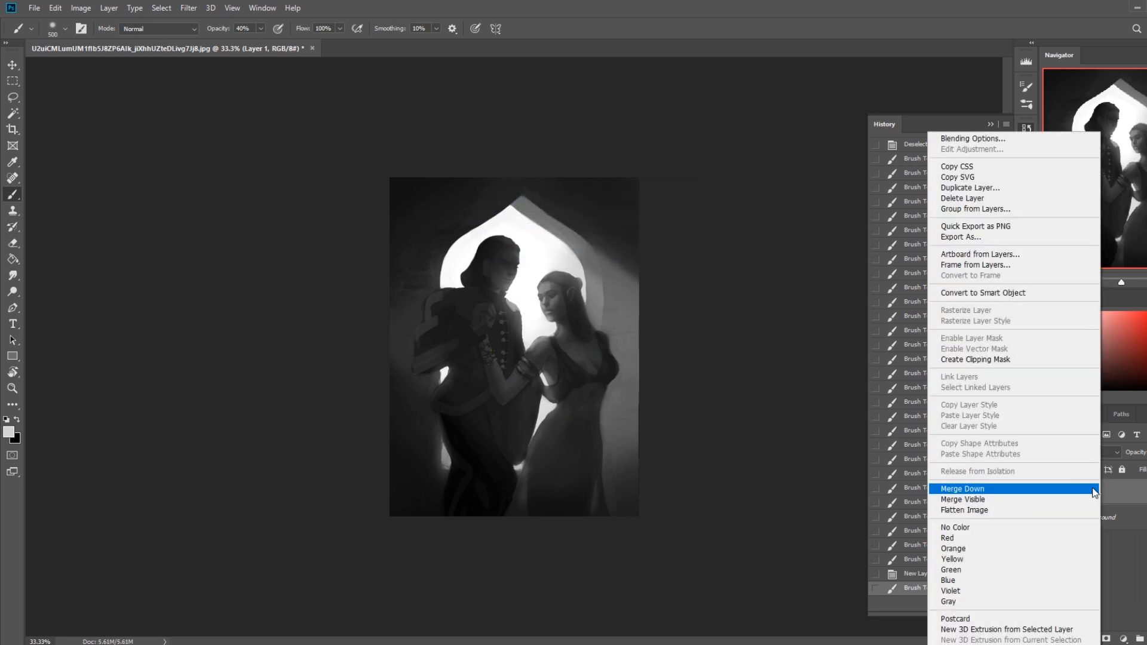
click(1016, 508)
key(ctrl+u)
drag(838, 380, 845, 383)
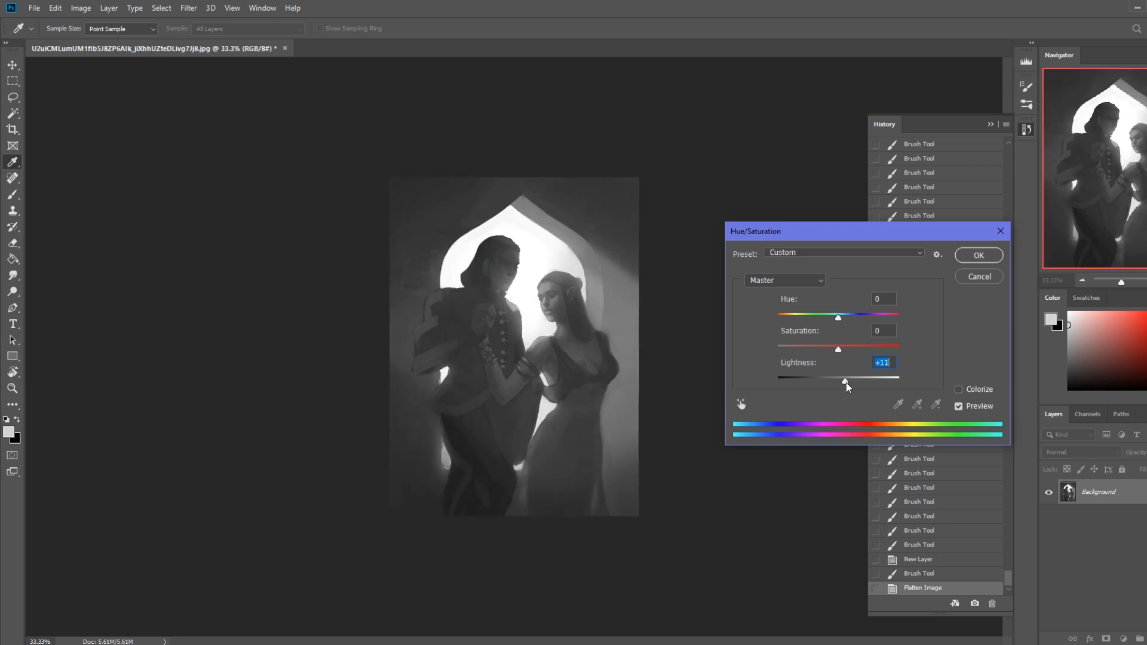
click(979, 255)
key(b)
click(990, 124)
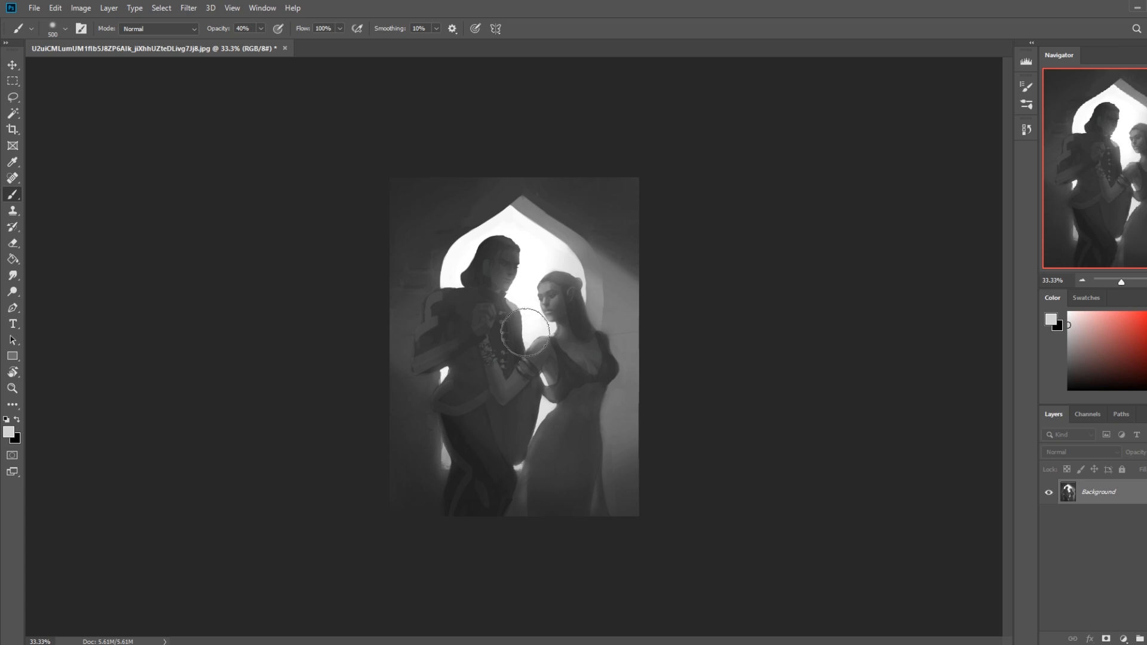
Apply a further Hue/Saturation lightness increase of 17 to the flattened painting
key(ctrl+u)
drag(838, 382, 851, 383)
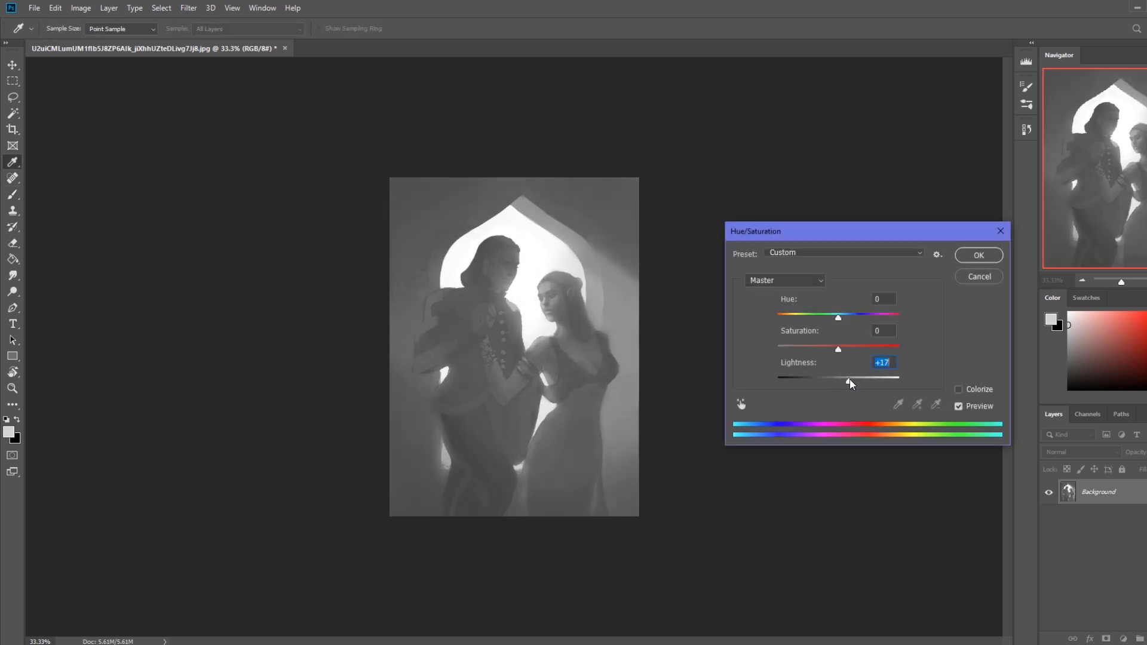
click(978, 255)
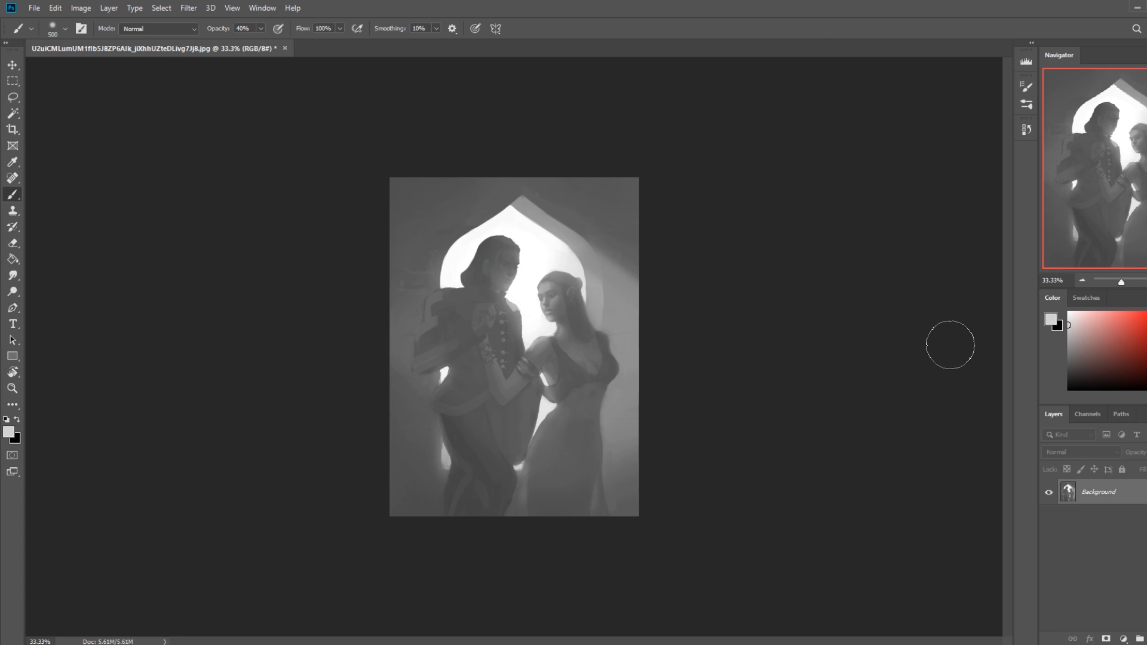
Undo both lightness increases and the flattening, checking the brightened version once more in between
key(ctrl+z)
key(ctrl+shift+z)
key(ctrl+z)
key(ctrl+z)
key(ctrl+shift+alt+n)
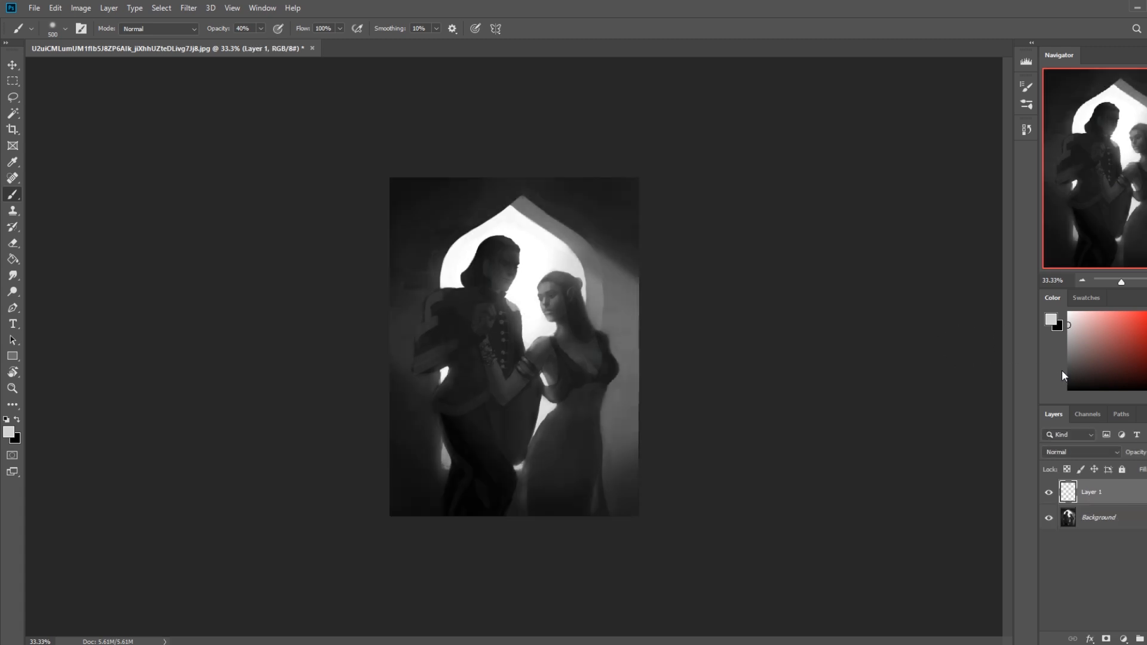
Raise the Background layer's lightness by 7 with Hue/Saturation and return to the Brush tool
click(1113, 520)
key(ctrl+u)
drag(836, 384, 843, 383)
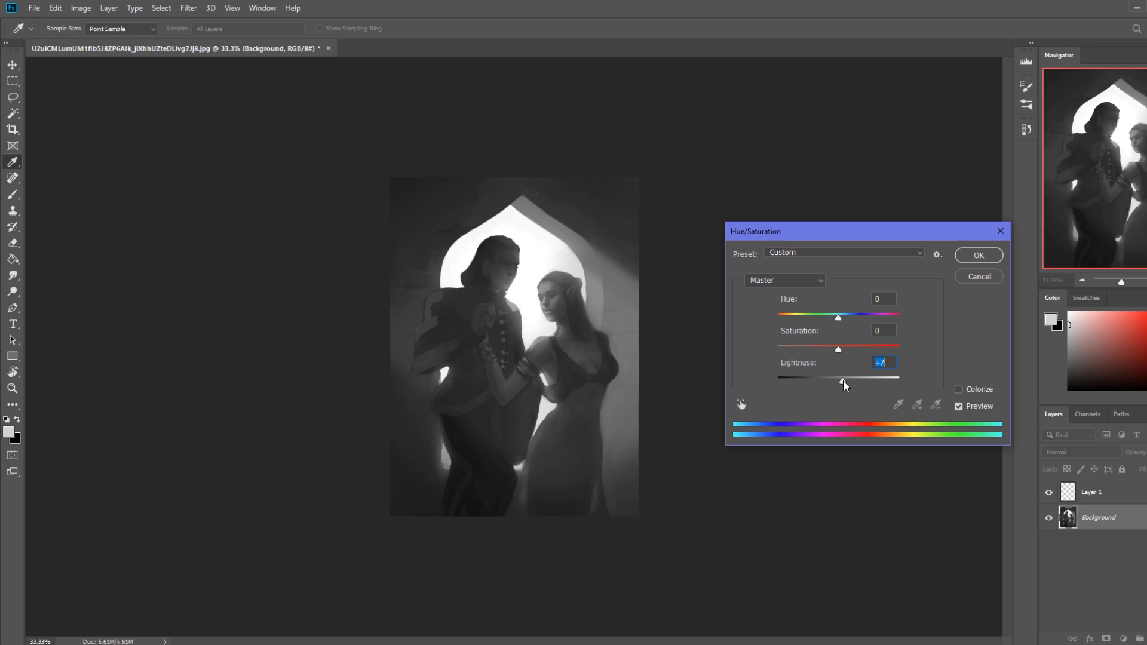
click(979, 255)
key(b)
Compare the lightened painting with the originally opened image through the history, and restore the Hue/Saturation state
click(1027, 129)
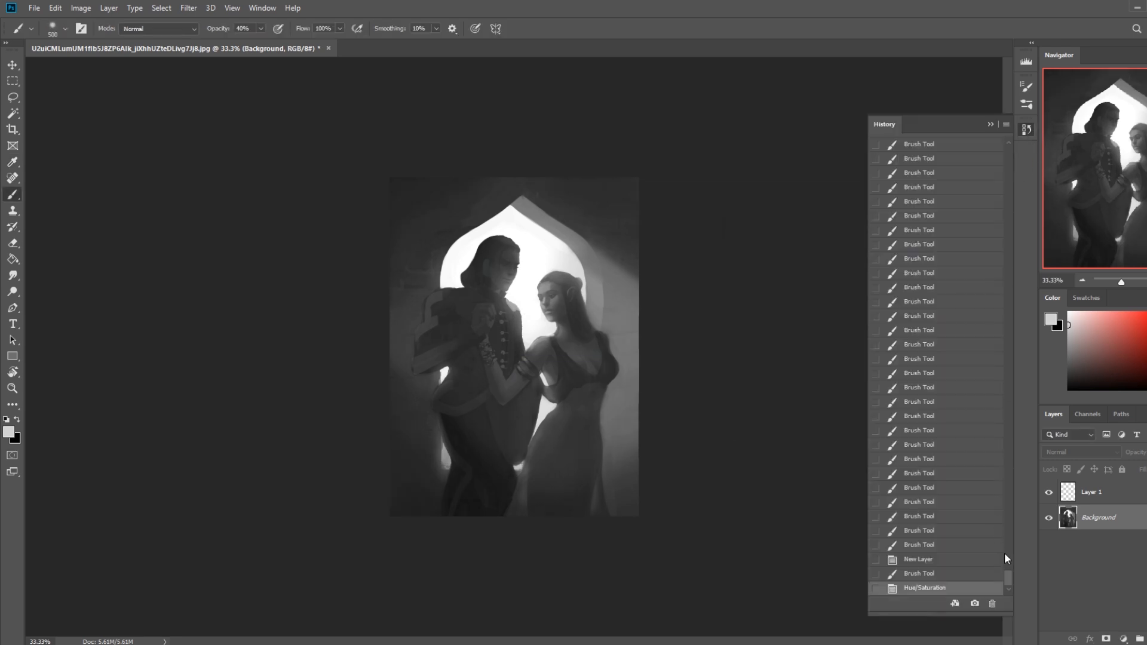
drag(1009, 578, 1002, 185)
click(937, 156)
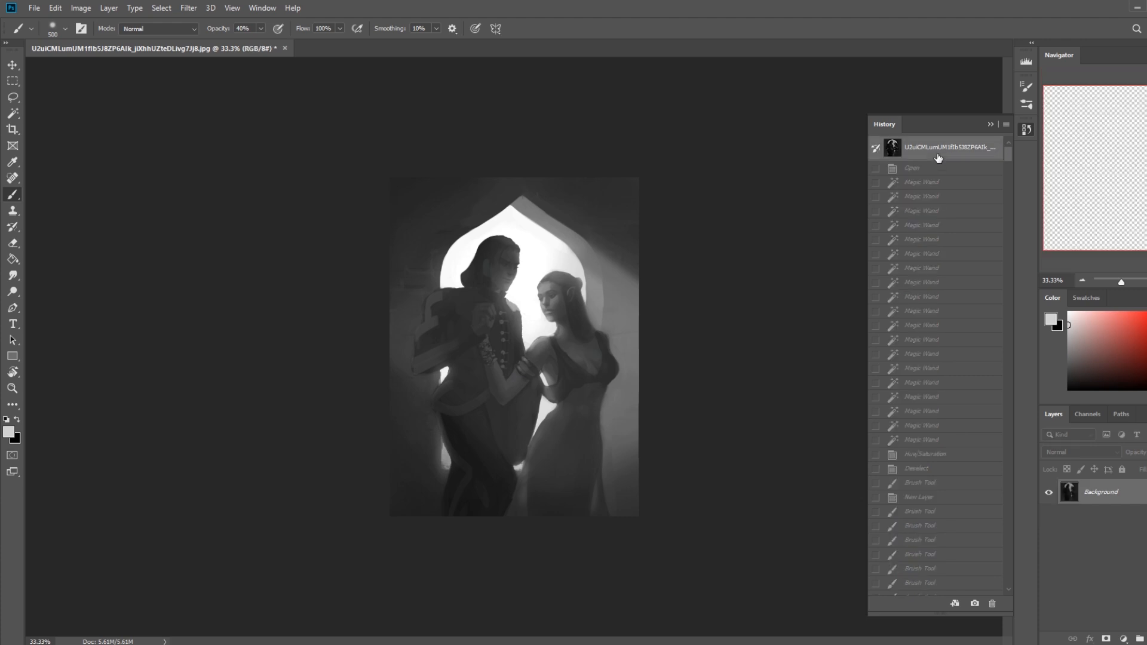
mouse_move(1008, 156)
mouse_down()
mouse_move(1019, 397)
mouse_move(1010, 578)
mouse_up()
click(940, 590)
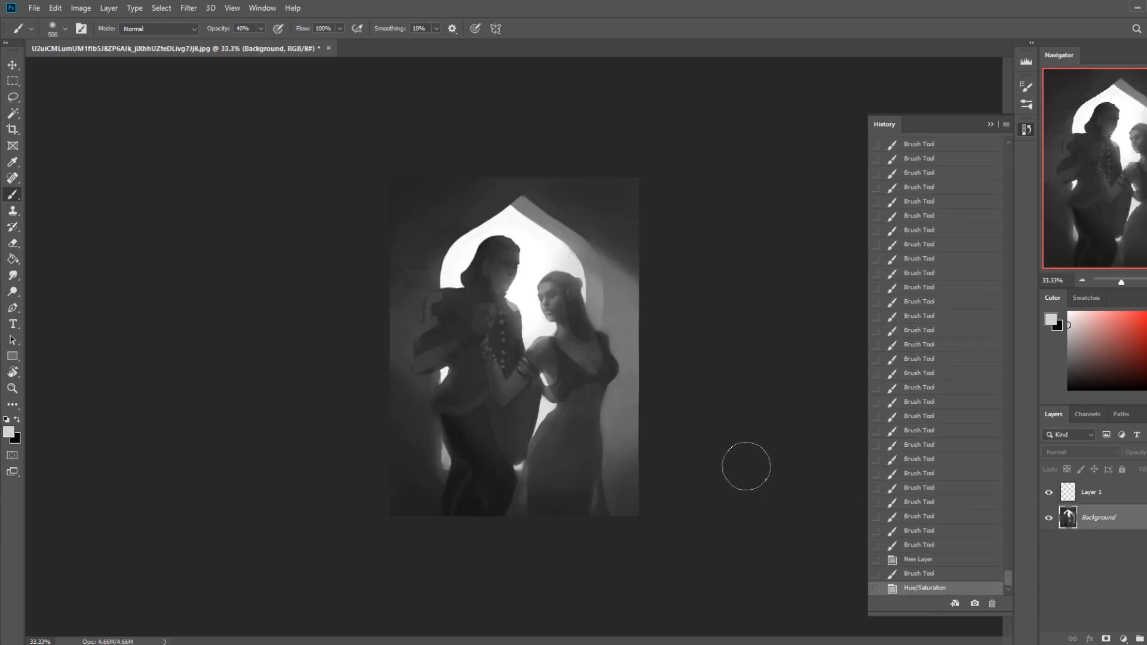
click(990, 124)
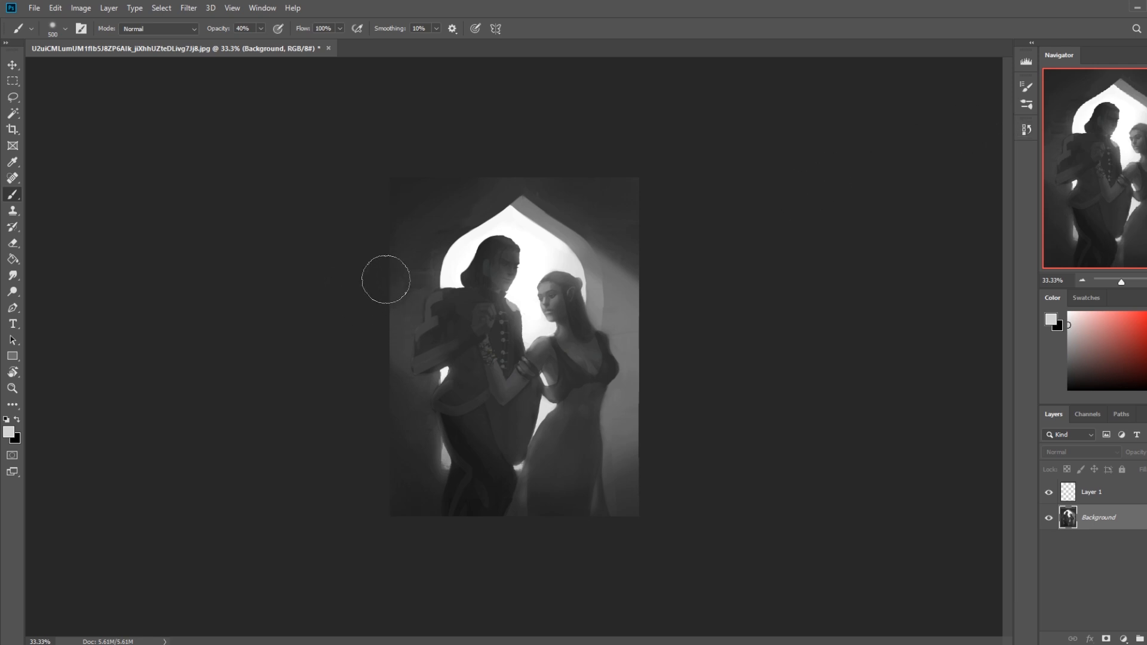
Sample the dark wall grey beside the arch and prepare a 1200 px brush in Darken mode
key(m)
mouse_move(389, 177)
mouse_down()
mouse_move(415, 505)
mouse_move(440, 551)
mouse_up()
key(ctrl+d)
key(b)
alt+click(448, 202)
click(192, 33)
click(157, 88)
key(bracketright)
key(bracketright)
key(bracketright)
key(bracketright)
key(bracketright)
key(bracketright)
key(bracketright)
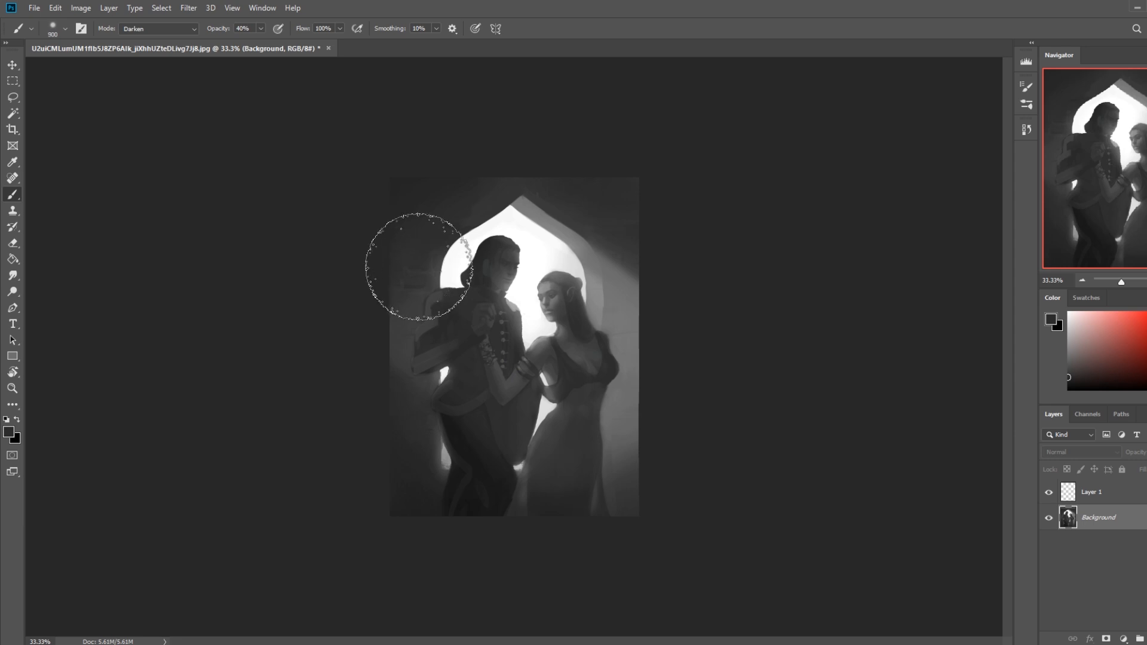
Raise the brush opacity to 73% and darken the wall and the man's sleeve along the painting's left side
drag(261, 29, 278, 47)
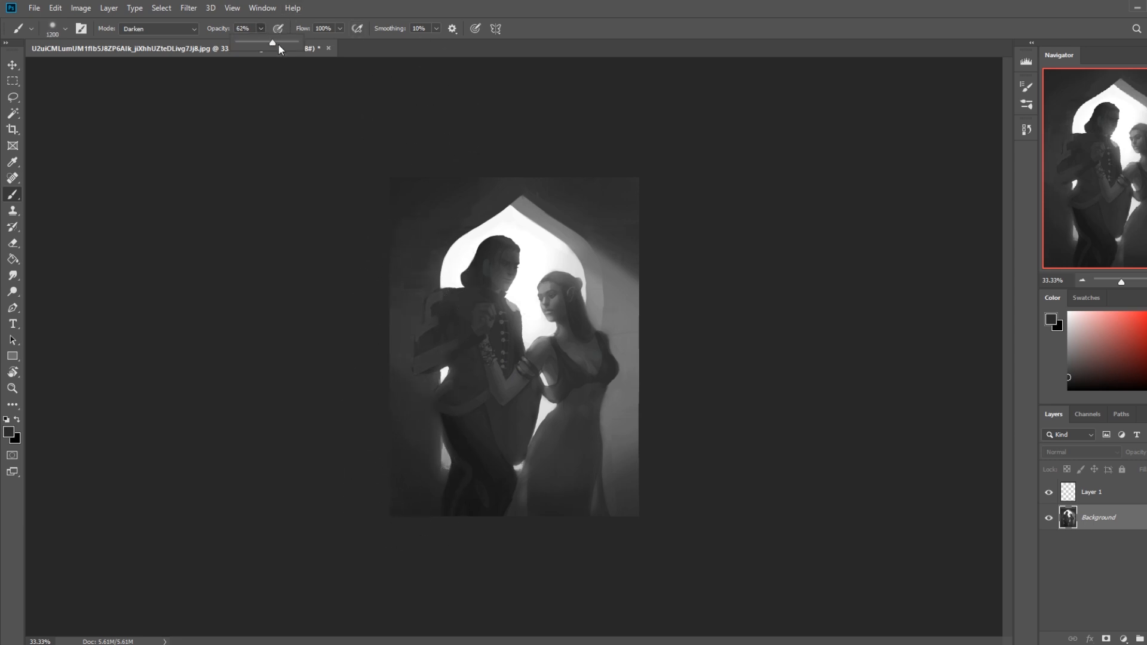
key(ctrl+z)
key(m)
right_click(429, 294)
click(442, 303)
key(b)
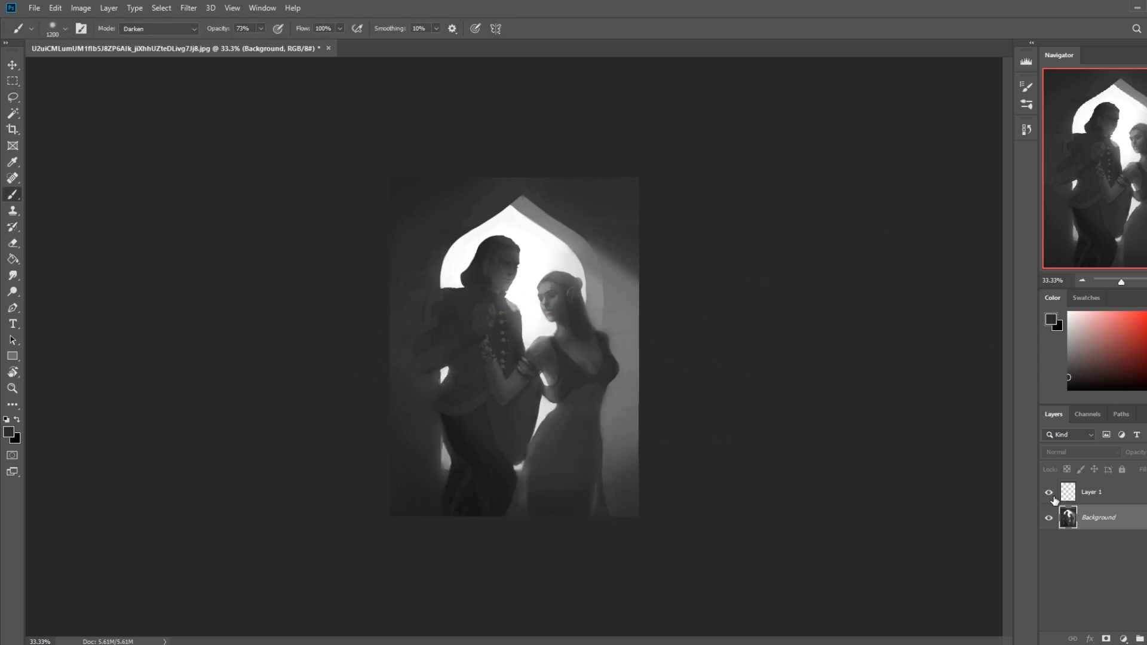
Brighten the window opening around the couple with the Dodge tool on Highlights at 5% exposure, undoing the unwanted trial stroke
click(13, 291)
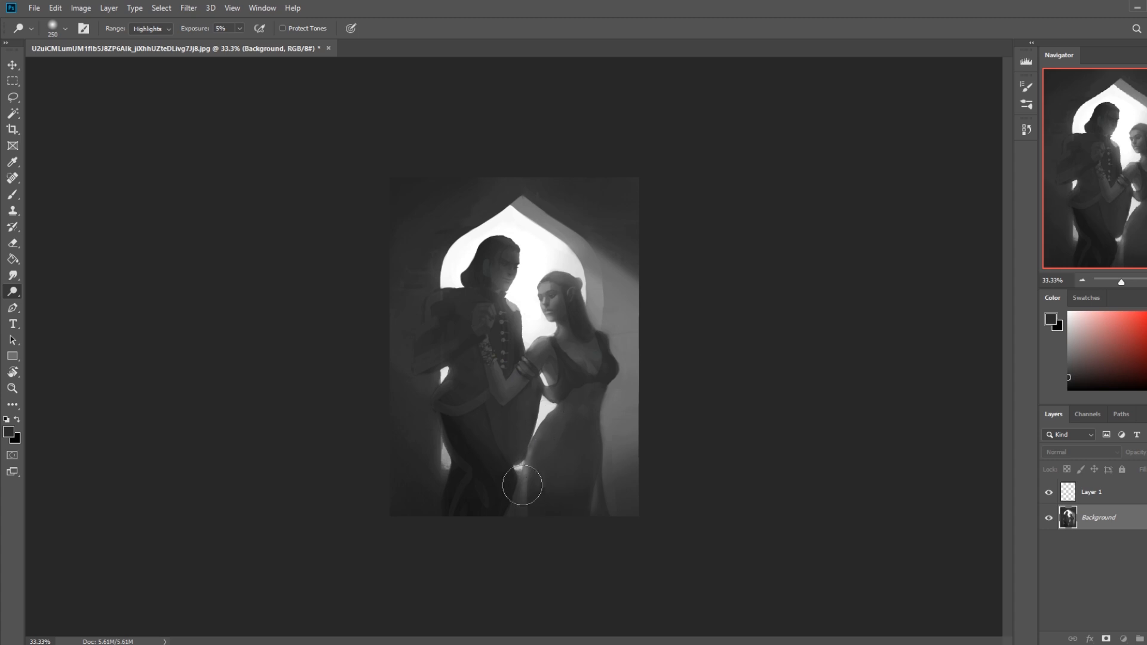
mouse_move(562, 389)
mouse_down()
mouse_move(548, 328)
mouse_move(544, 340)
mouse_move(580, 302)
mouse_move(560, 326)
mouse_move(540, 284)
mouse_move(549, 311)
mouse_up()
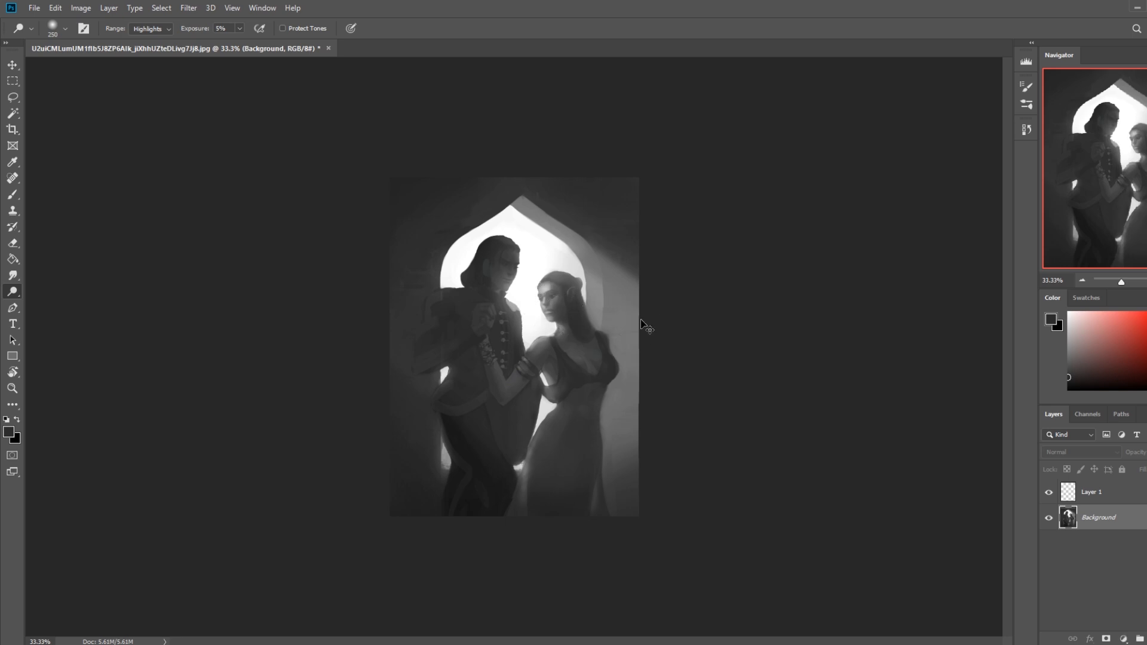
mouse_move(518, 242)
mouse_down()
mouse_move(470, 276)
mouse_move(481, 278)
mouse_up()
key(ctrl+z)
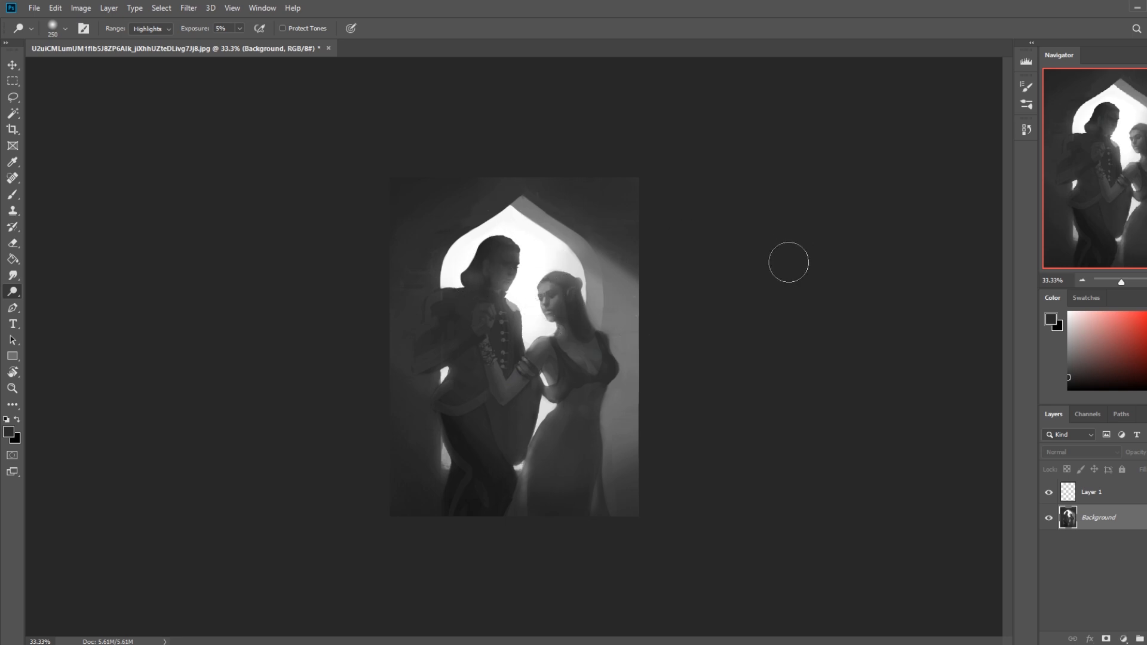
mouse_move(437, 267)
mouse_down()
mouse_move(465, 247)
mouse_move(453, 277)
mouse_move(482, 237)
mouse_move(540, 249)
mouse_move(576, 280)
mouse_move(564, 323)
mouse_move(538, 332)
mouse_move(523, 263)
mouse_move(535, 398)
mouse_move(546, 383)
mouse_move(547, 405)
mouse_up()
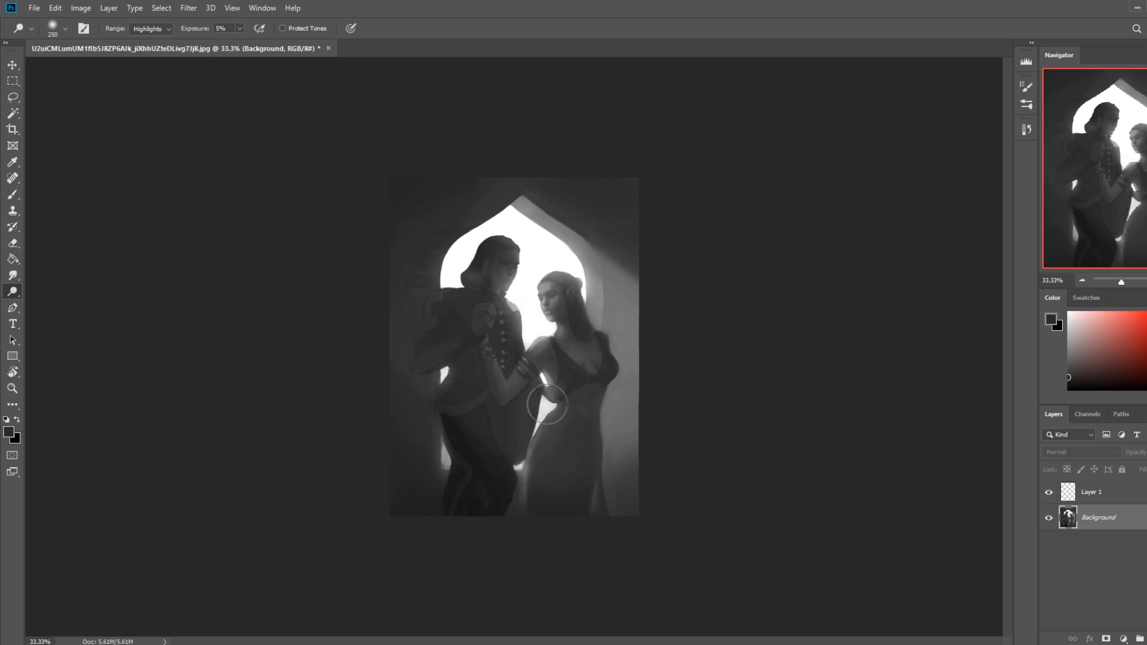
drag(441, 369, 448, 371)
mouse_move(447, 454)
mouse_down()
mouse_move(446, 466)
mouse_move(448, 448)
mouse_up()
mouse_move(566, 450)
mouse_down()
mouse_move(522, 460)
mouse_move(562, 405)
mouse_move(597, 399)
mouse_move(592, 375)
mouse_up()
Enlarge the Dodge brush to 500 px and brighten the lit wall beside the woman, undoing and redoing the first pass
key(bracketright)
key(bracketright)
key(bracketright)
key(bracketright)
key(bracketright)
key(bracketright)
key(bracketright)
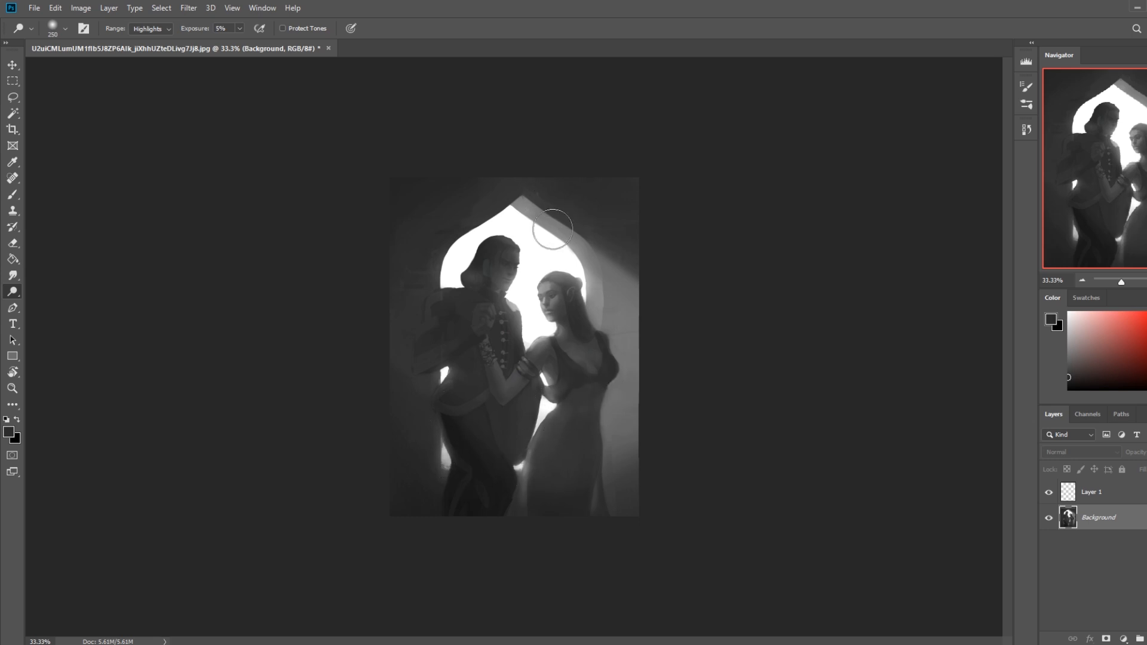
mouse_move(537, 221)
mouse_down()
mouse_move(645, 307)
mouse_move(656, 374)
mouse_up()
key(bracketleft)
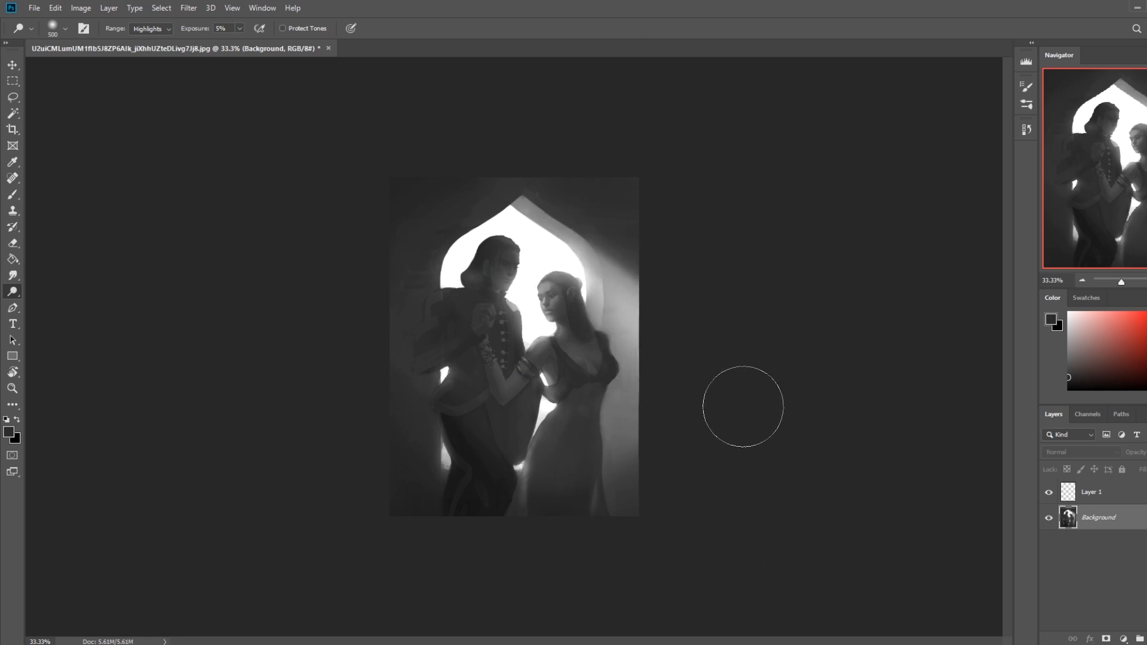
key(ctrl+z)
mouse_move(601, 281)
mouse_down()
mouse_move(646, 425)
mouse_move(639, 546)
mouse_move(625, 308)
mouse_move(613, 423)
mouse_move(605, 284)
mouse_move(652, 438)
mouse_move(702, 437)
mouse_up()
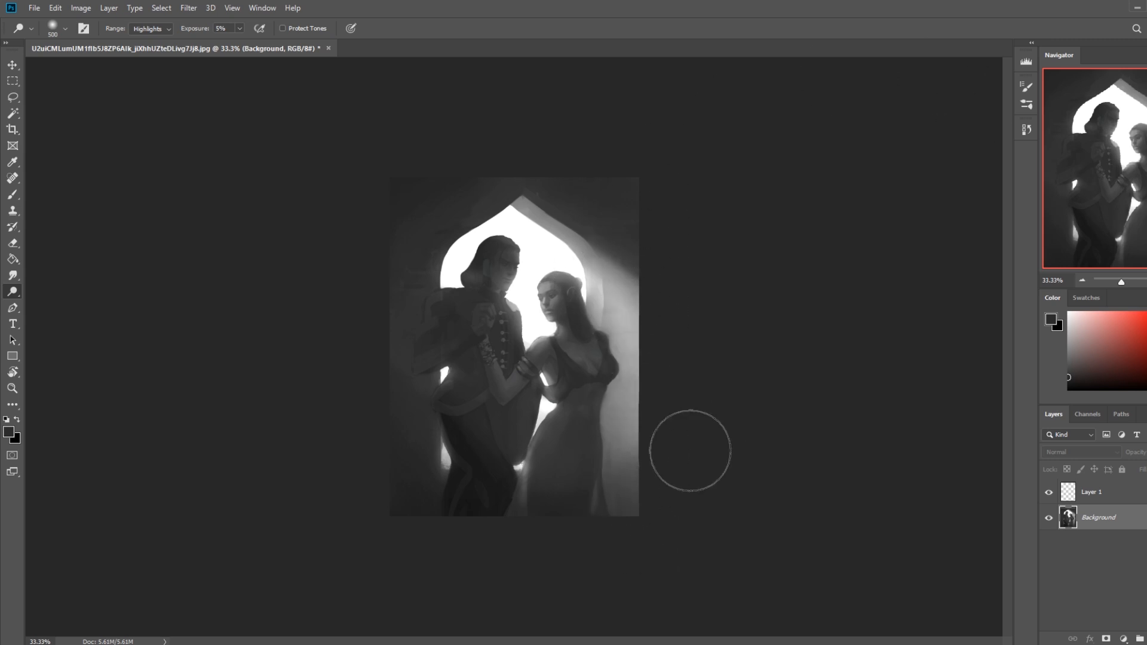
Paint a soft haze of sampled window white over the lower dress in Normal mode at 22% opacity, undoing the stronger 73% stroke
key(b)
alt+click(536, 248)
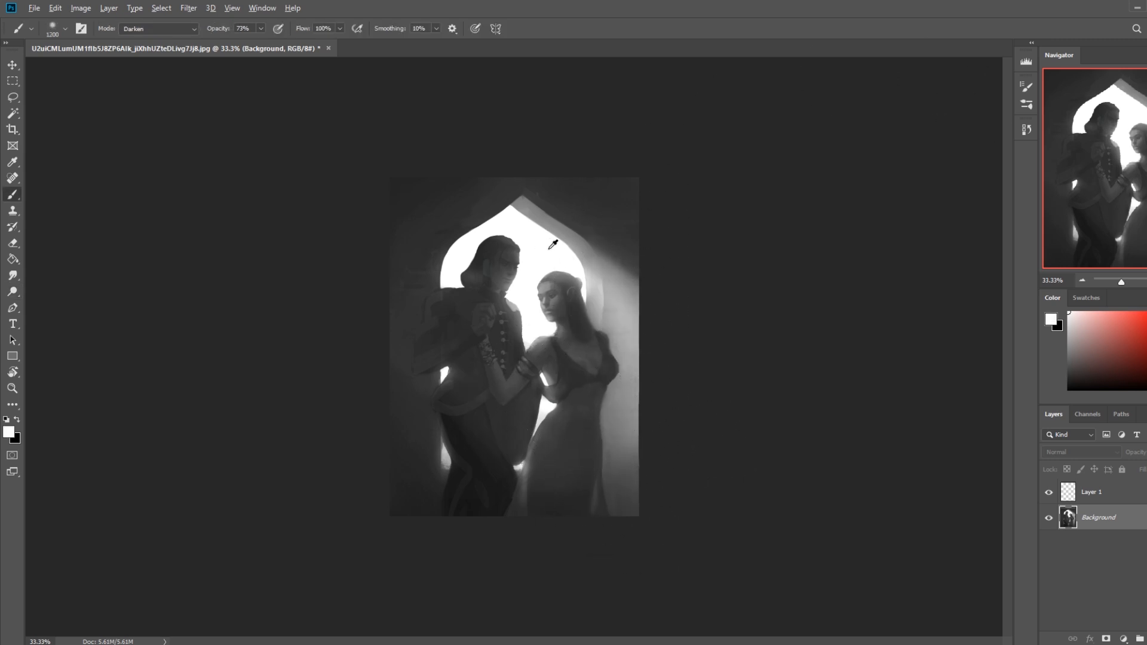
click(159, 29)
click(138, 36)
drag(297, 553, 525, 474)
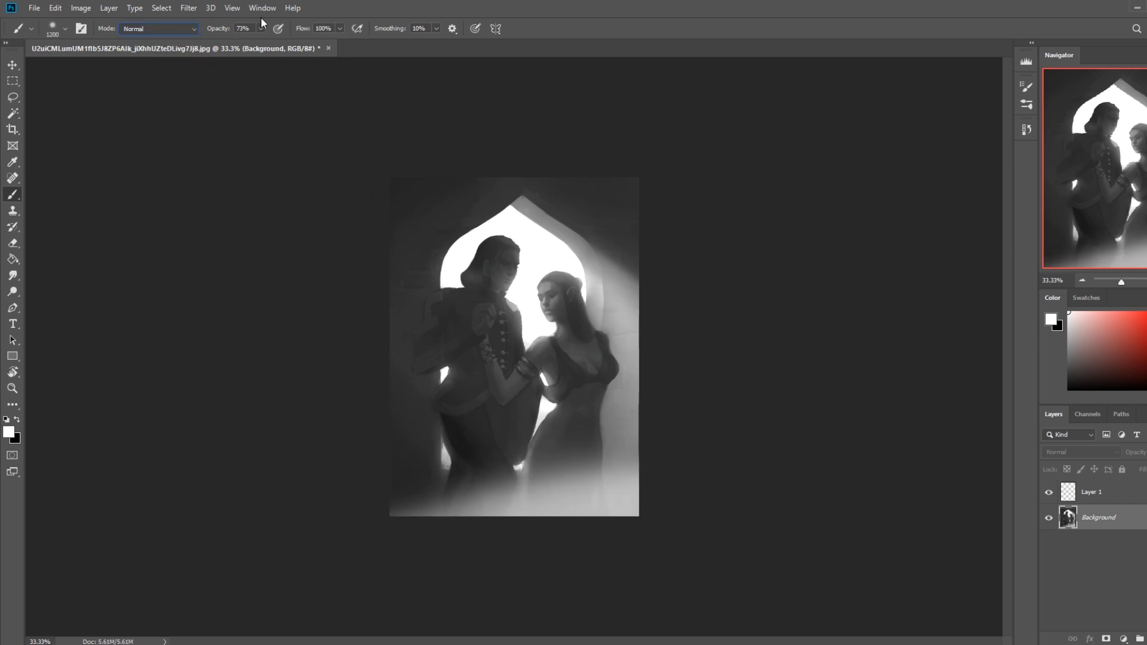
key(ctrl+z)
drag(543, 538, 540, 471)
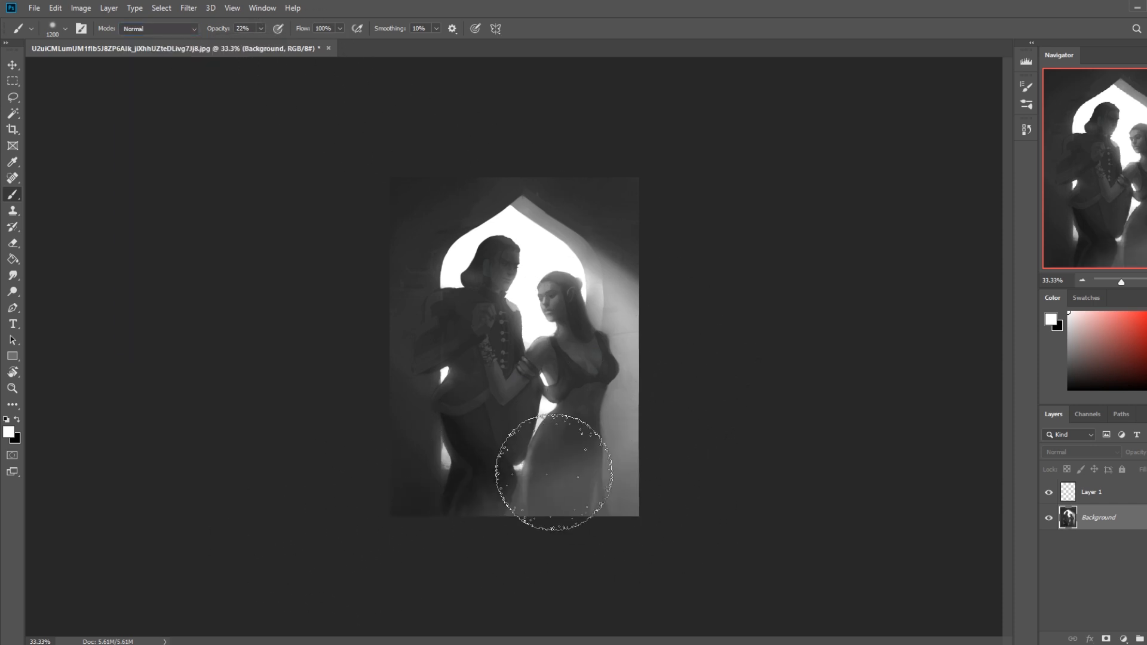
Undo the 1200 px haze stroke over the lower dress and reduce the brush to 700 px for softer haze
drag(589, 537, 640, 517)
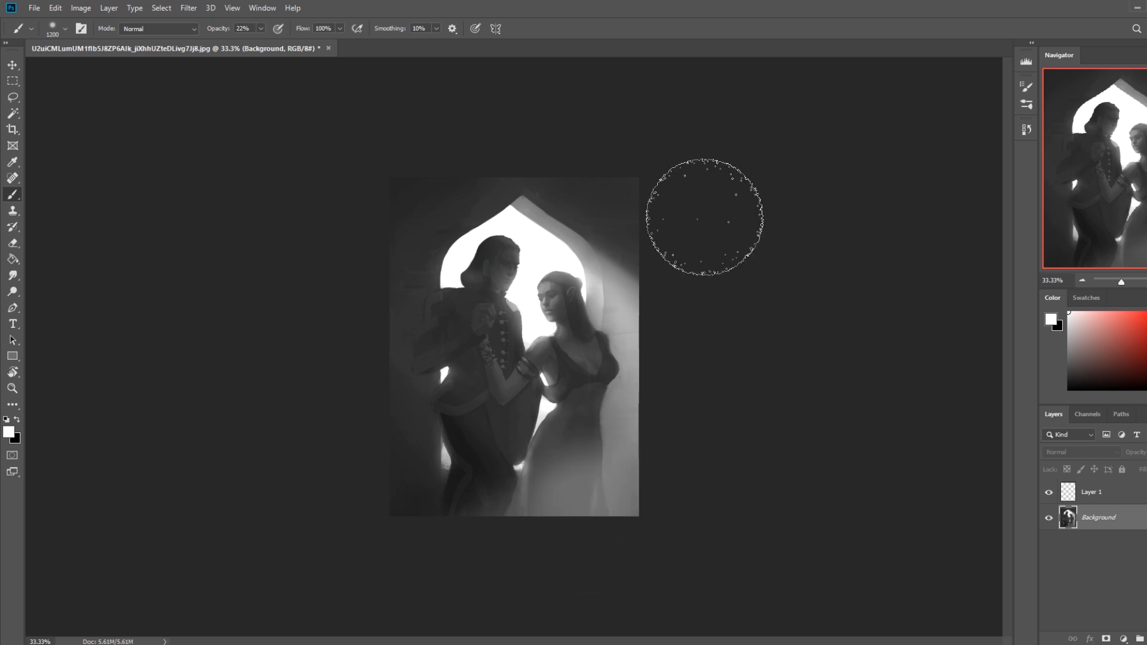
key(ctrl+z)
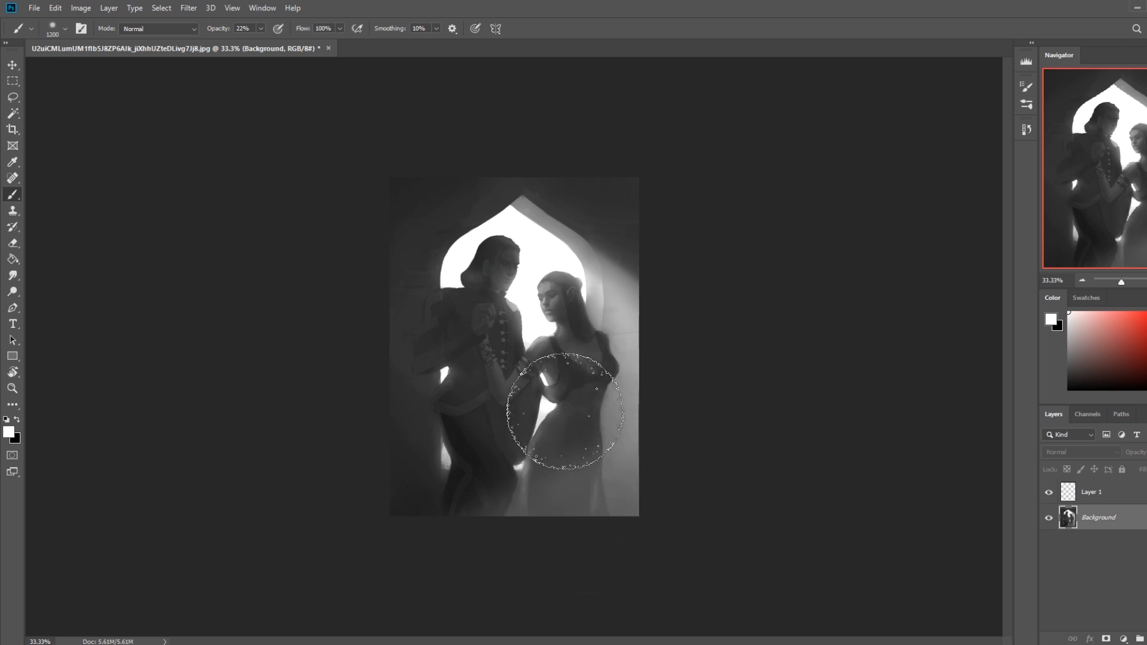
key(bracketleft)
key(bracketleft)
key(bracketleft)
key(bracketleft)
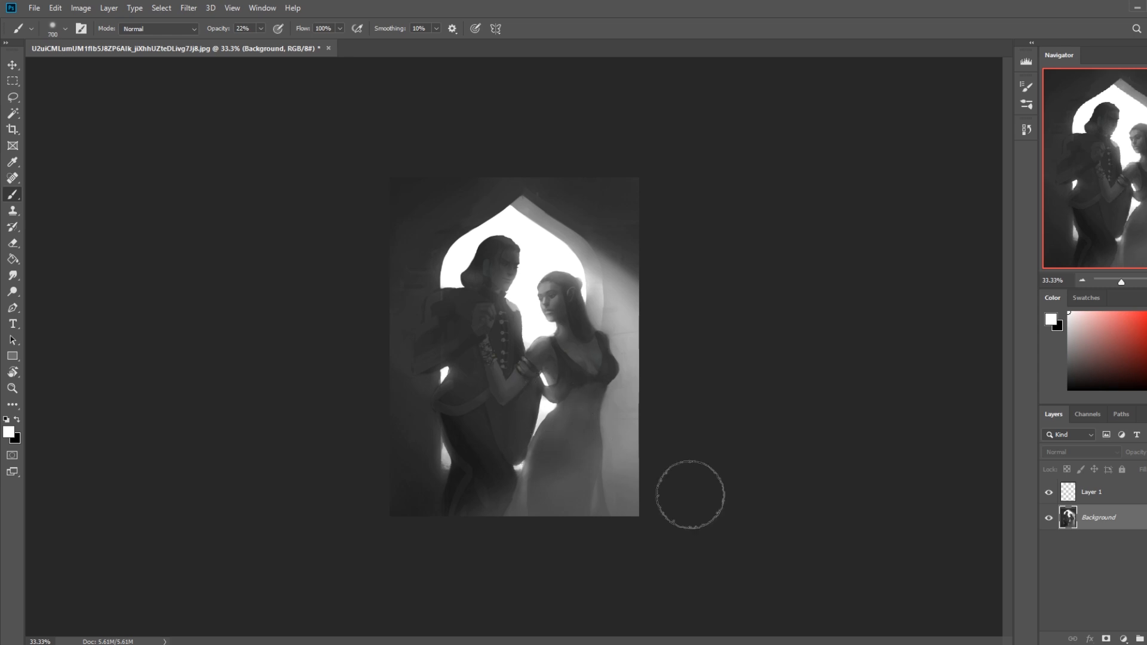
Paint faint haze over the woman's hair and chest with a 175 px brush, enlarging it and dropping the opacity to 2%
key(bracketleft)
key(bracketleft)
key(bracketleft)
key(bracketleft)
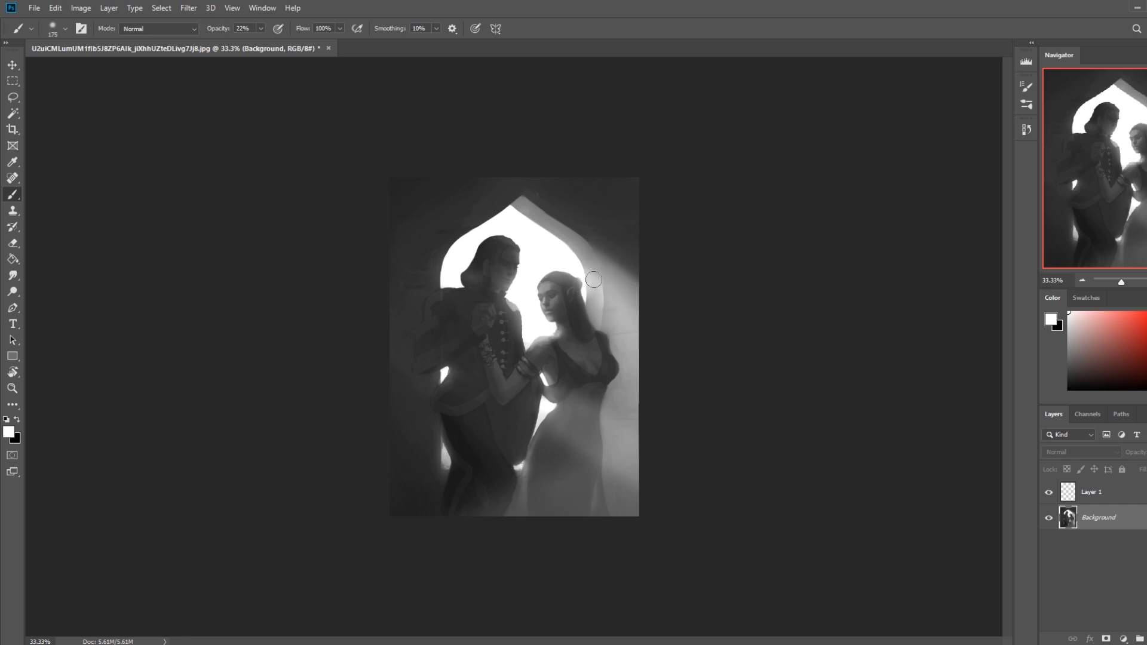
drag(586, 358, 573, 338)
key(bracketright)
key(bracketright)
key(bracketright)
key(p)
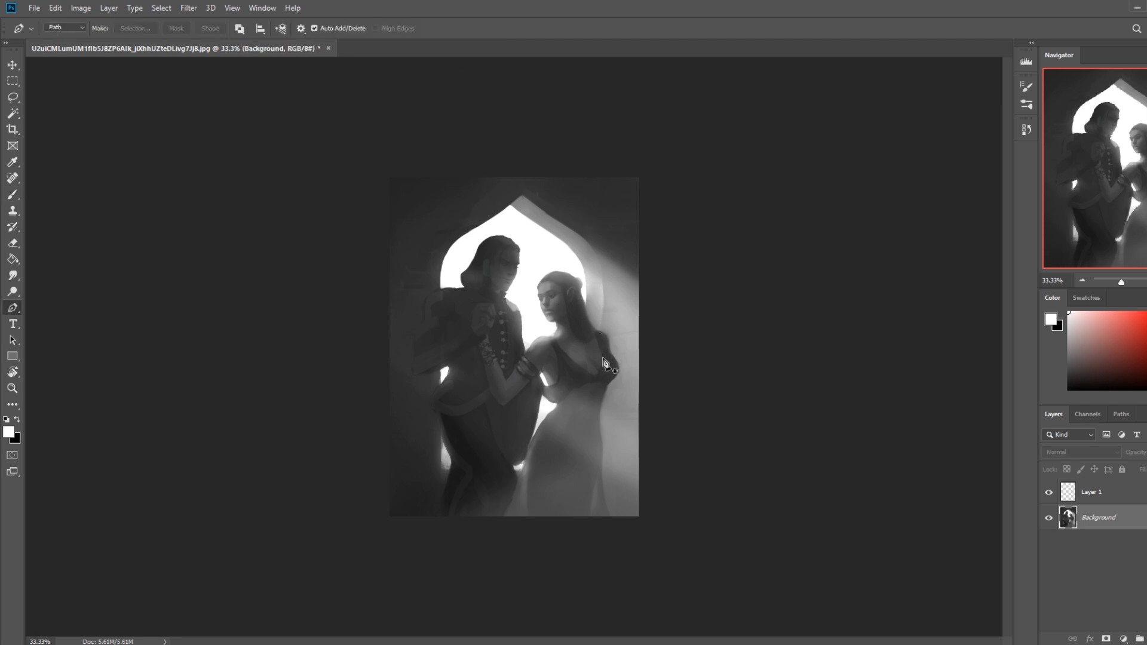
key(b)
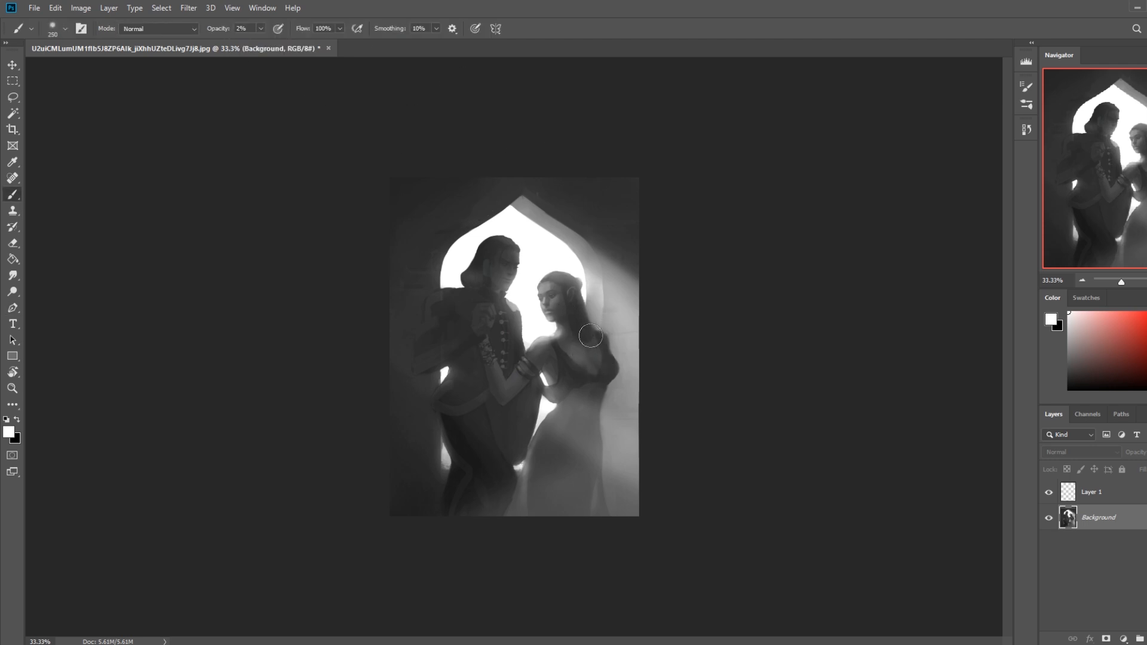
key(bracketright)
key(bracketright)
key(bracketright)
key(bracketright)
Outline the woman's shoulder with the Lasso, refine the selection and clear it
key(l)
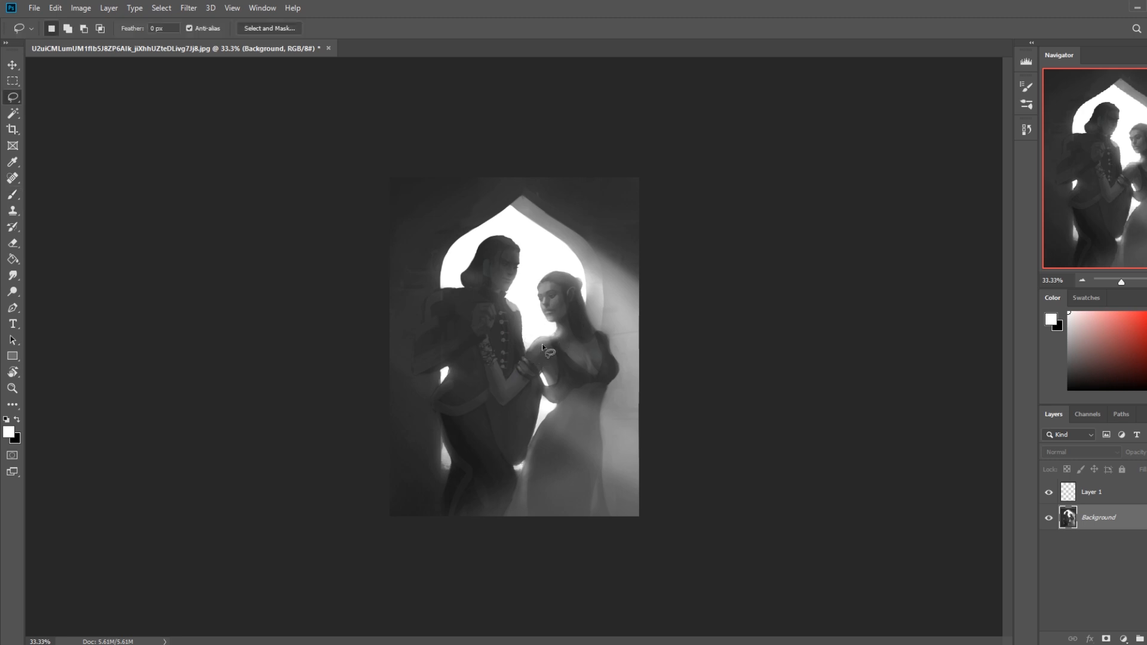
drag(551, 354, 544, 353)
key(shift)
key(shift)
key(alt)
key(ctrl+d)
key(b)
Soften the lower dress and the man's legs with sampled greys, using a 400 px brush in Darken mode at 18% opacity
alt+click(539, 355)
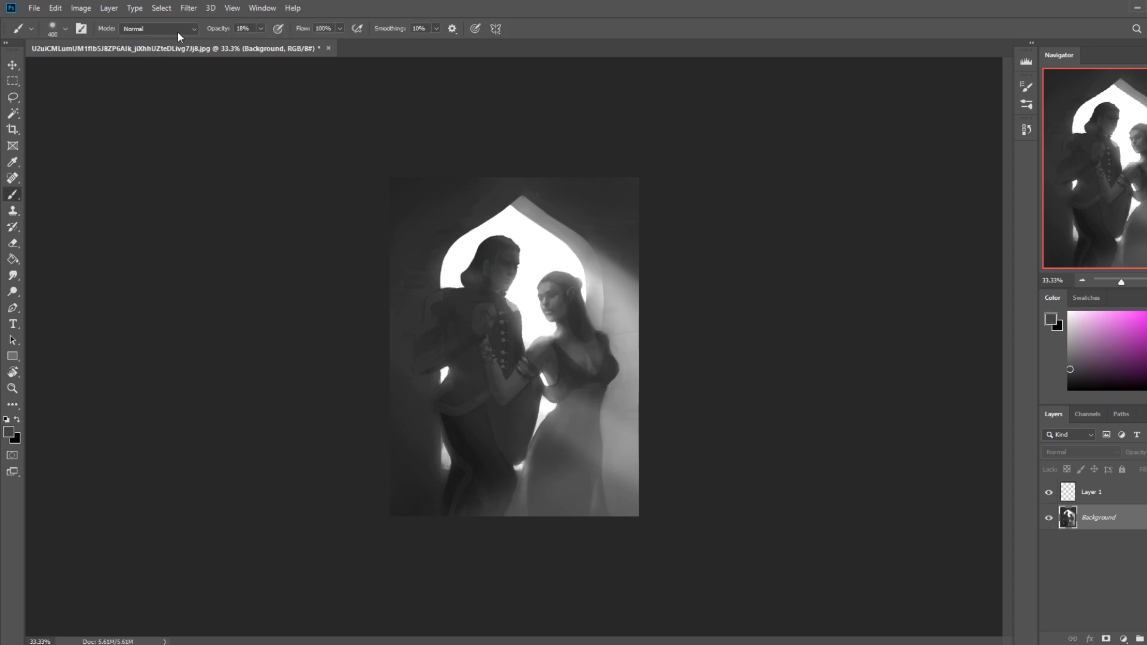
mouse_move(491, 334)
mouse_down()
mouse_move(542, 345)
mouse_move(532, 353)
mouse_up()
key(l)
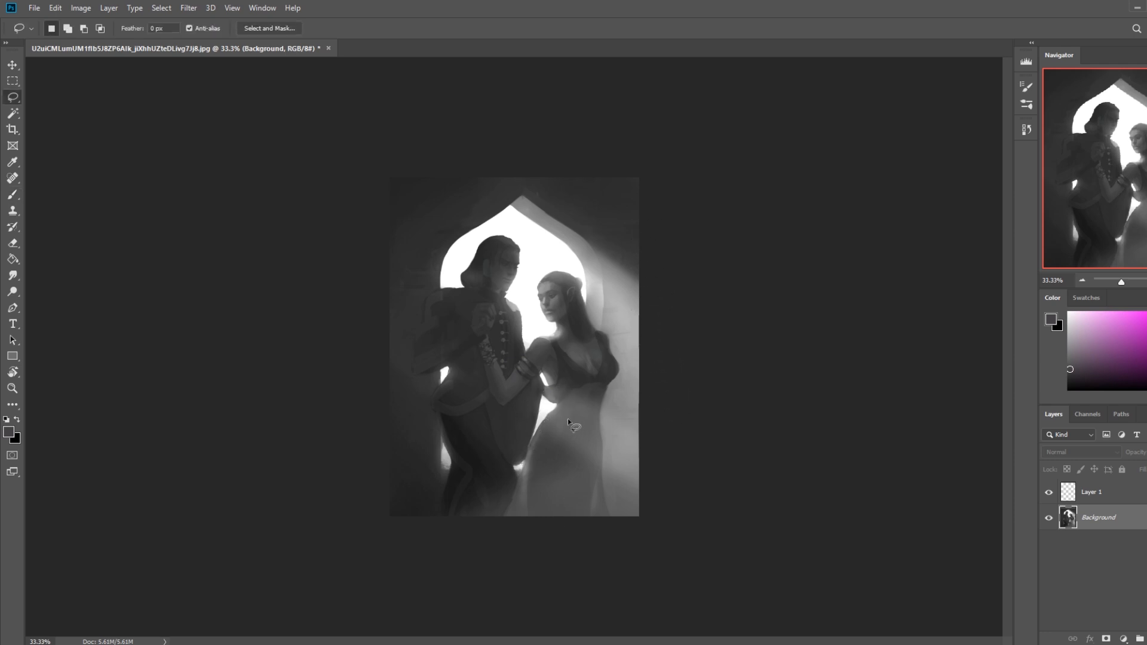
key(b)
click(159, 29)
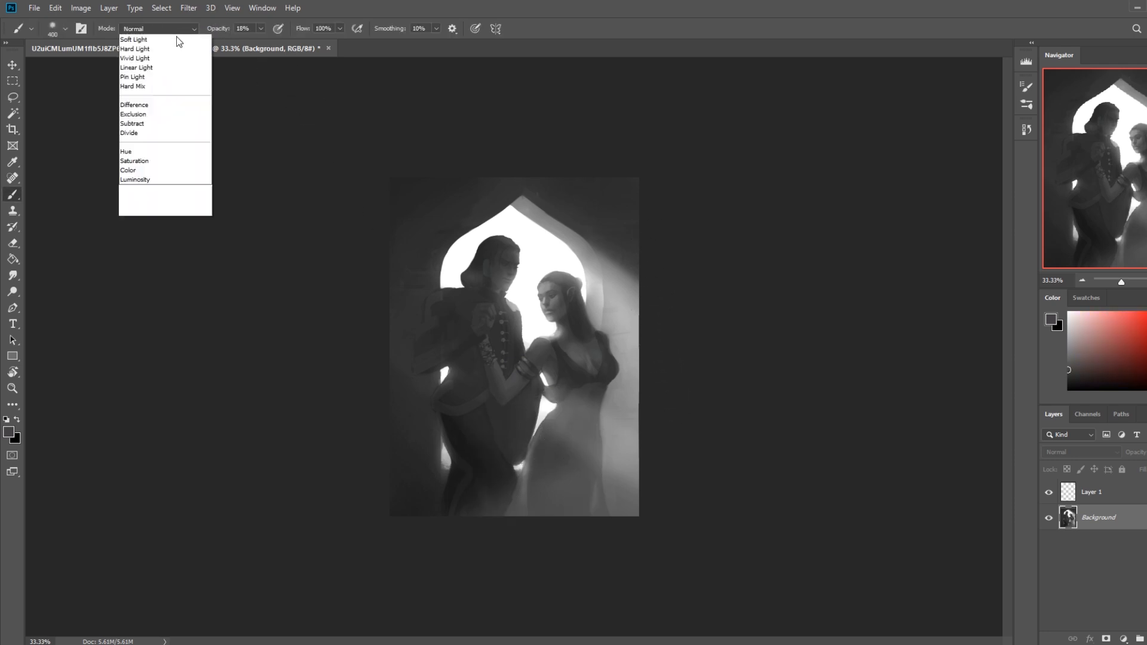
click(144, 88)
alt+click(541, 465)
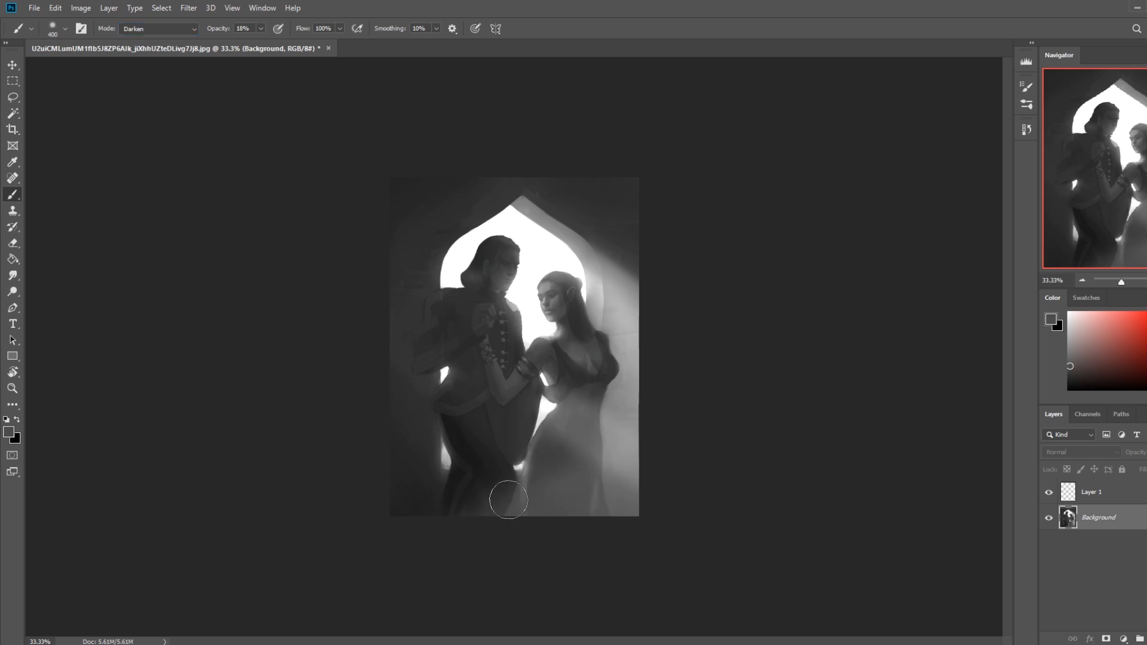
alt+click(503, 481)
Choose the 80 px sketching brush, add a new layer above Layer 1 and sample a dark grey from the woman's bodice
right_click(568, 295)
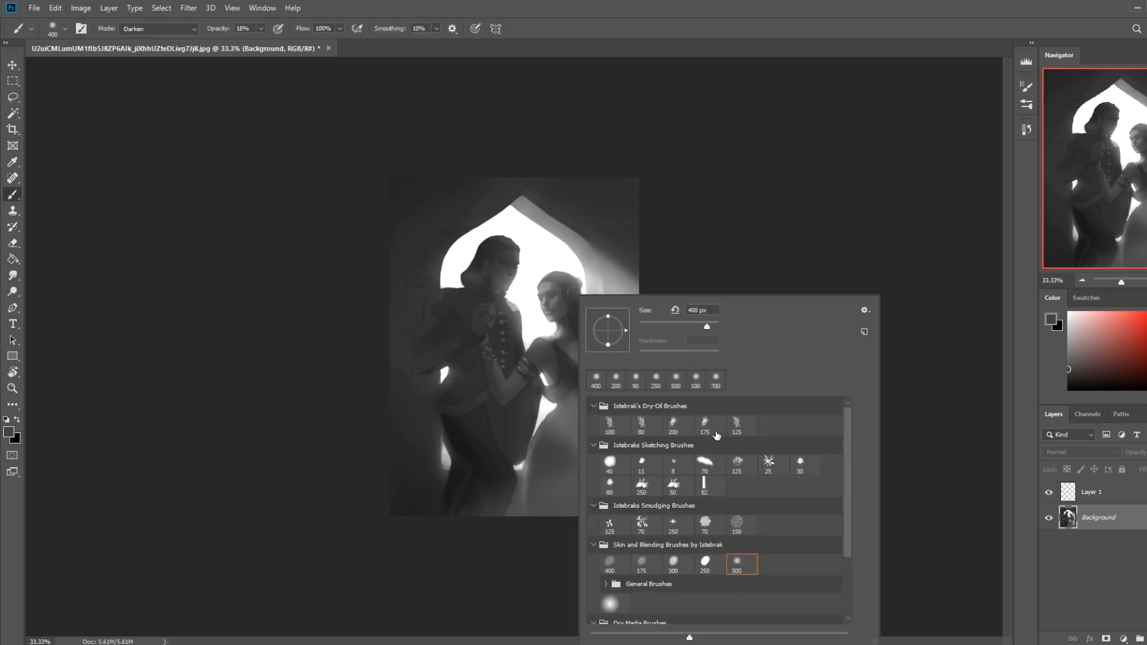
double_click(609, 485)
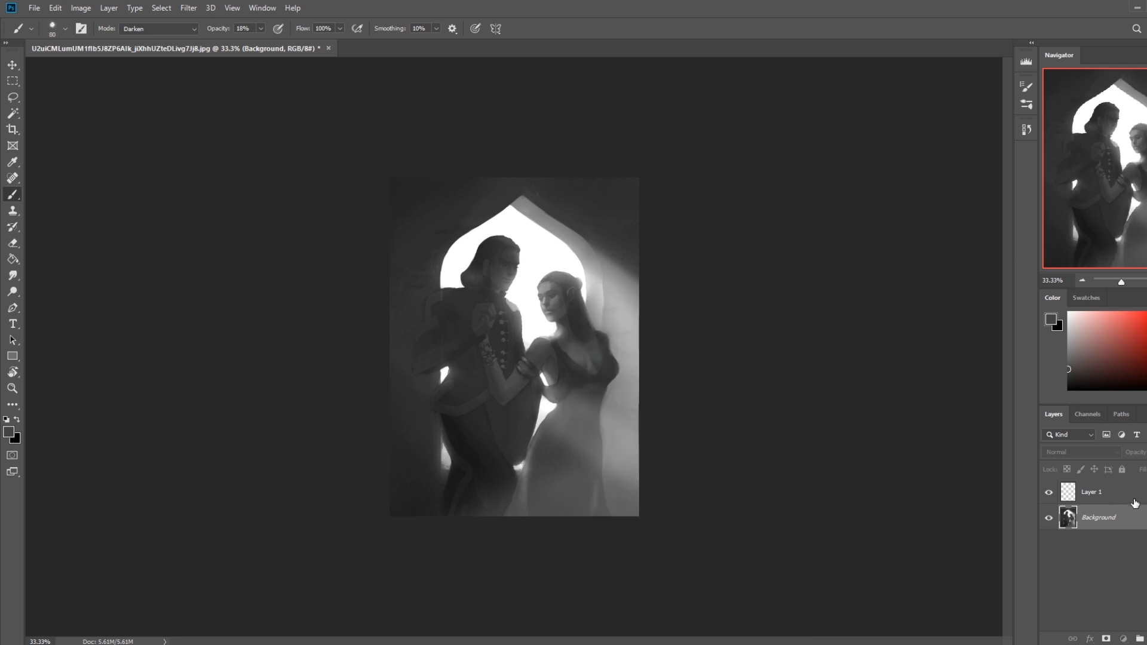
click(1135, 503)
key(ctrl+shift+alt+n)
alt+click(580, 366)
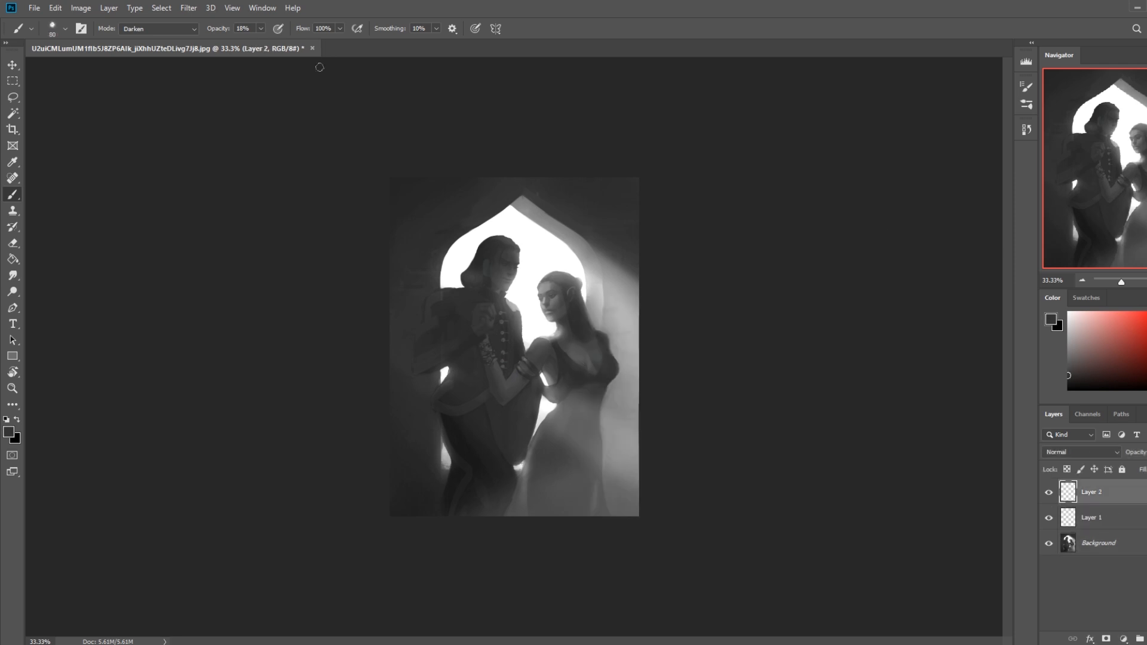
Paint dark ribbons hanging from the back of the dress in Normal mode at 62% opacity with a 30 px brush
click(160, 27)
click(173, 40)
click(244, 69)
right_click(513, 257)
click(528, 259)
drag(608, 387, 615, 479)
key(ctrl+z)
key(ctrl+shift+z)
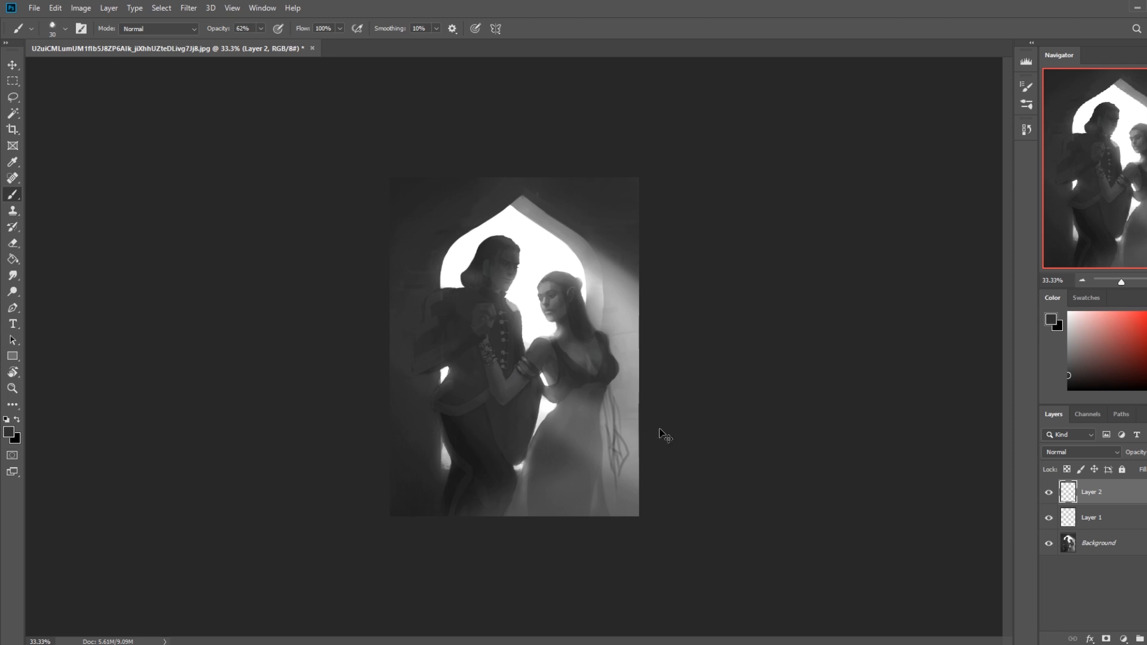
Refine the hanging ribbons in a rotated view, restore the view and clean up their edges with sampled wall grey
key(r)
mouse_move(617, 437)
mouse_down()
mouse_move(601, 364)
mouse_move(433, 309)
mouse_move(504, 256)
mouse_move(536, 288)
mouse_move(593, 237)
mouse_up()
key(b)
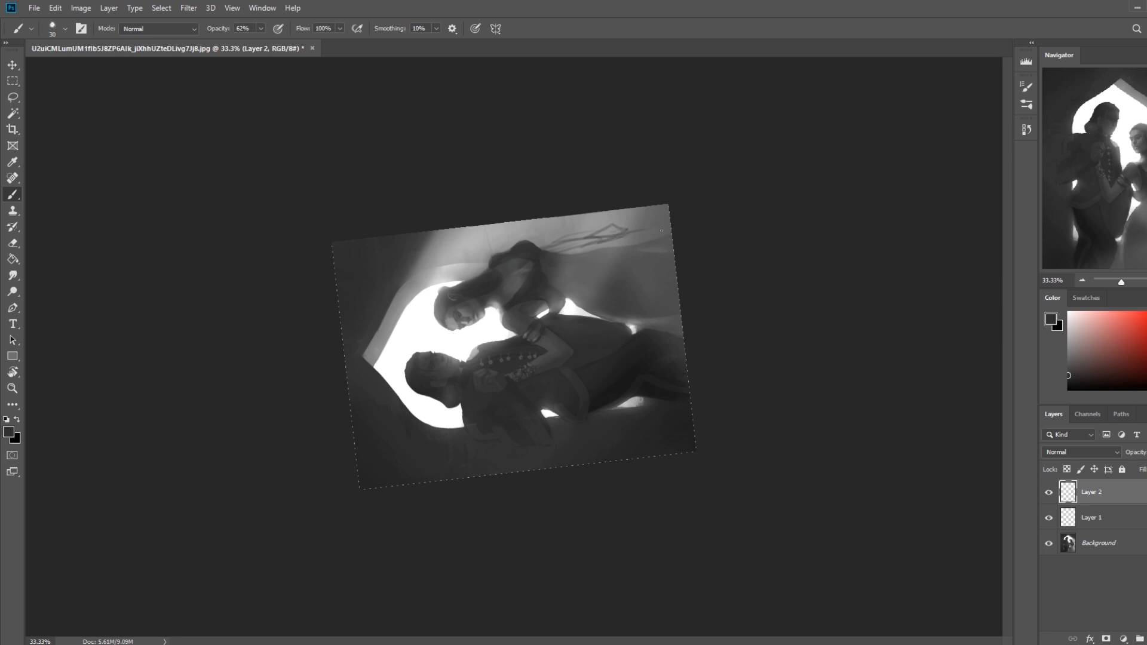
key(r)
key(Escape)
key(b)
alt+click(625, 474)
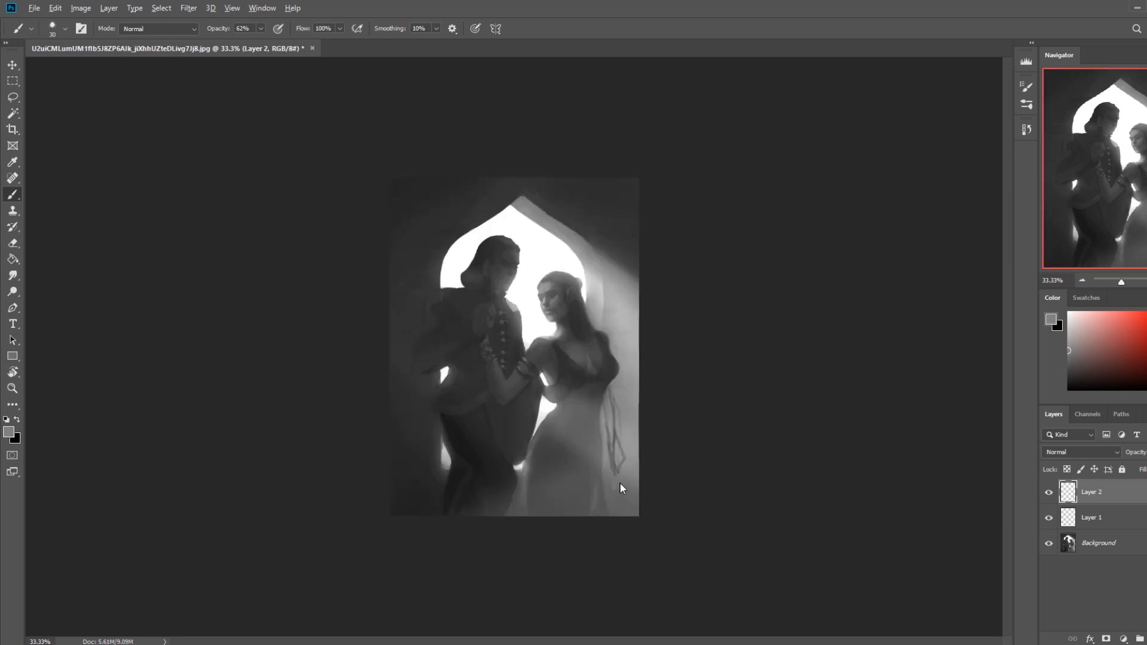
alt+click(577, 311)
Flatten the image into a single background layer
click(1113, 518)
right_click(1112, 518)
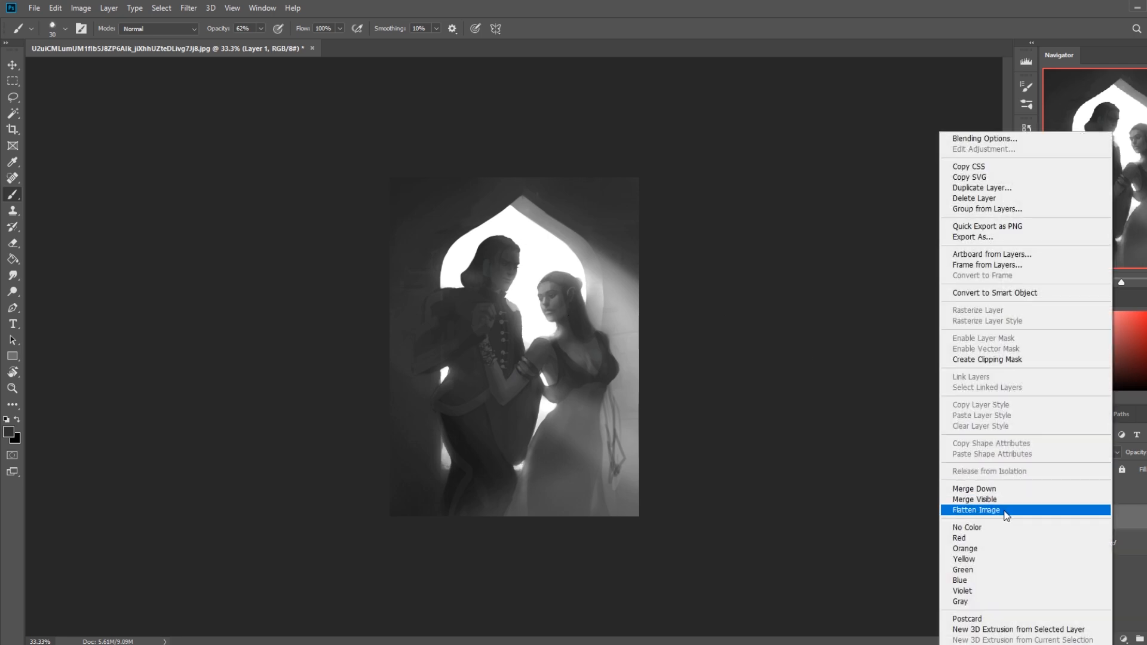
click(956, 510)
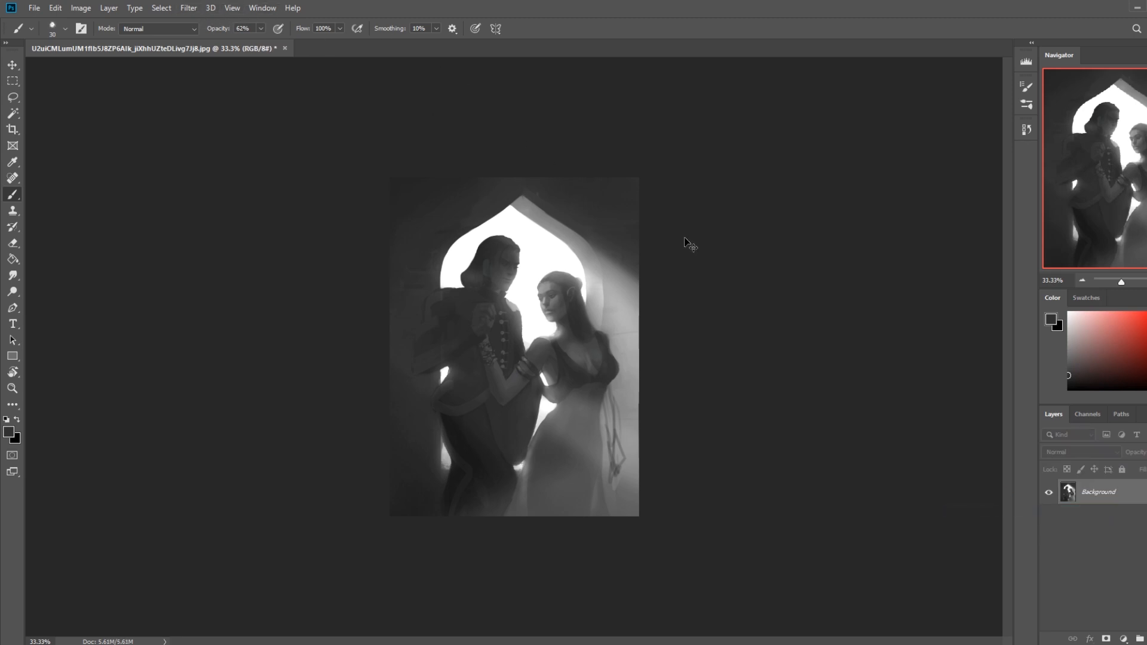
Duplicate the flattened painting and apply a Gaussian Blur of 1.6 pixels to the copy
key(ctrl+j)
click(189, 8)
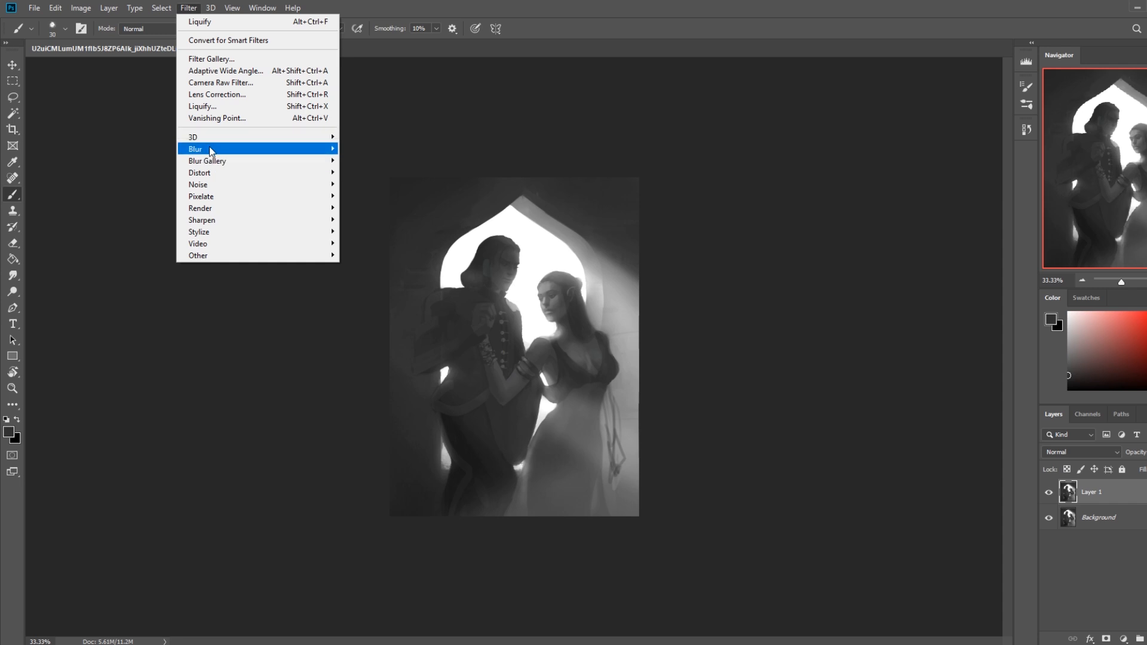
mouse_move(206, 149)
click(353, 197)
drag(807, 330, 770, 332)
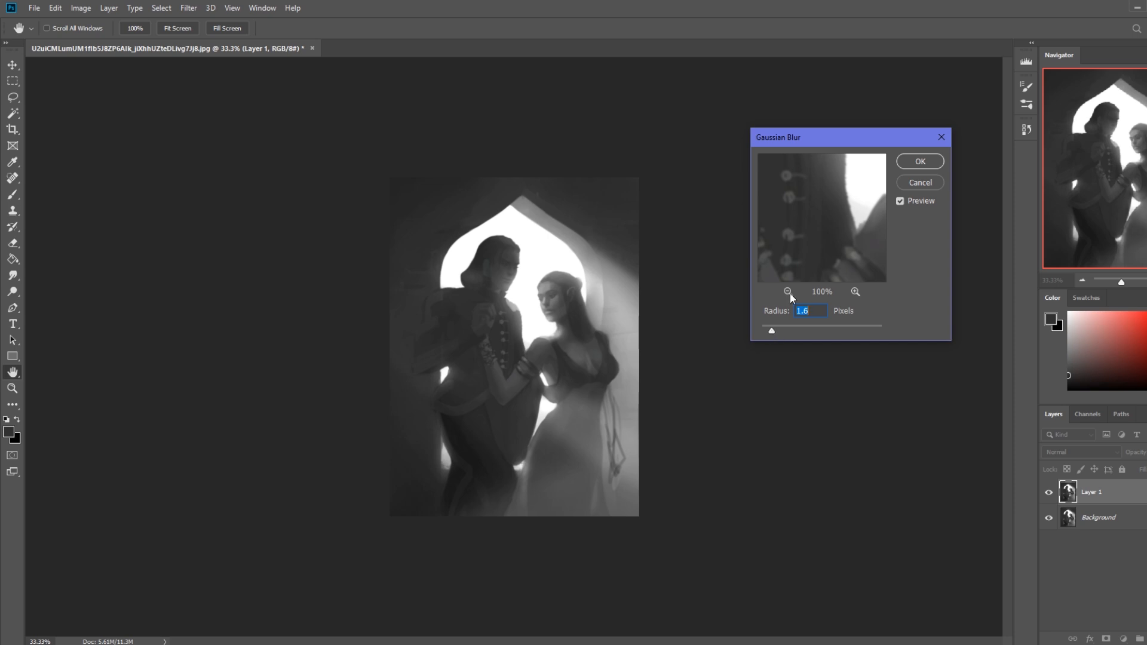
click(920, 162)
Erase parts of the blurred copy with a 250 px eraser and merge it down into the background
key(b)
key(e)
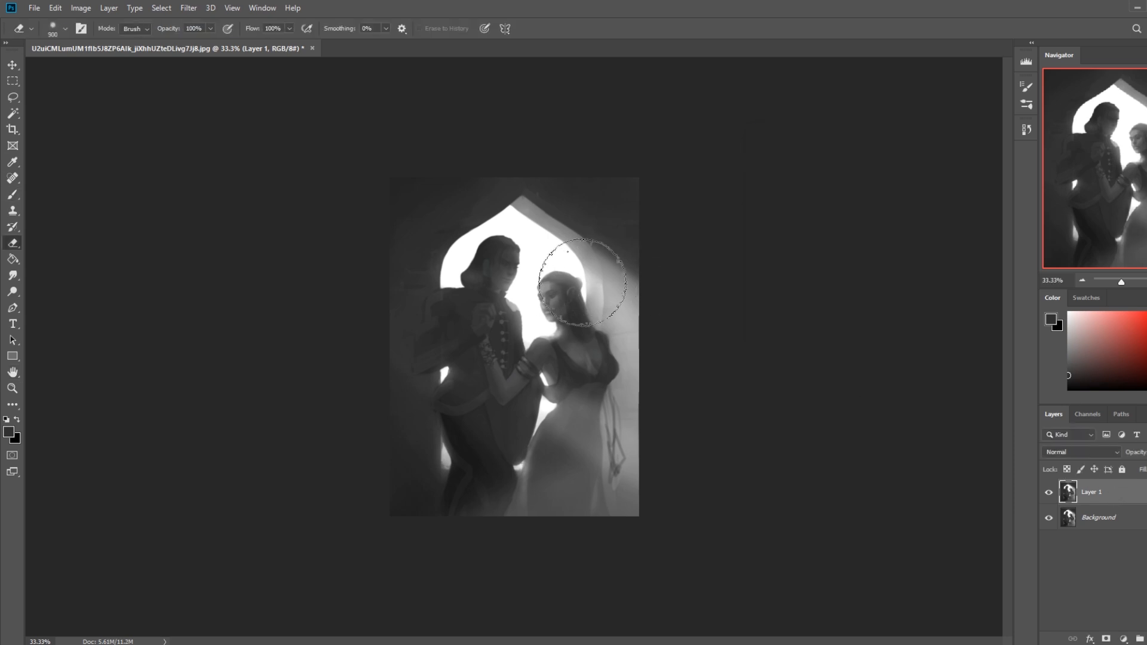
key(bracketleft)
key(bracketleft)
key(bracketleft)
key(bracketright)
key(bracketright)
right_click(1105, 501)
click(1013, 488)
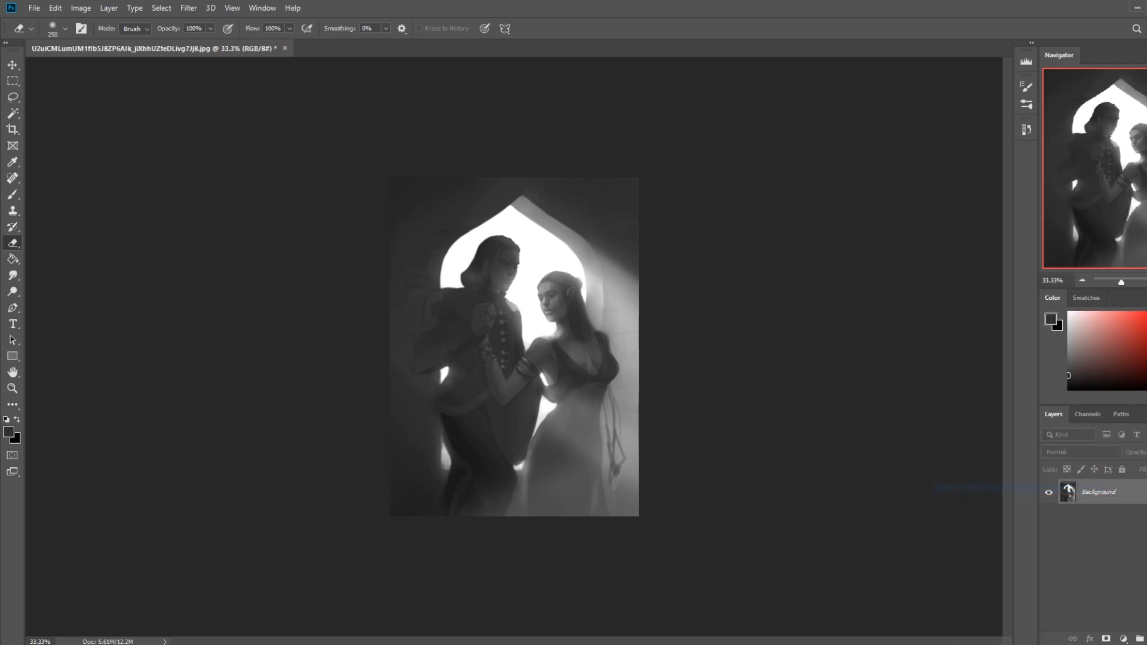
Add a new layer and set up a soft white brush at 300 px
key(ctrl+shift+alt+n)
key(b)
key(d)
key(x)
right_click(556, 283)
click(779, 194)
key(bracketleft)
key(bracketleft)
key(bracketleft)
key(bracketleft)
key(bracketleft)
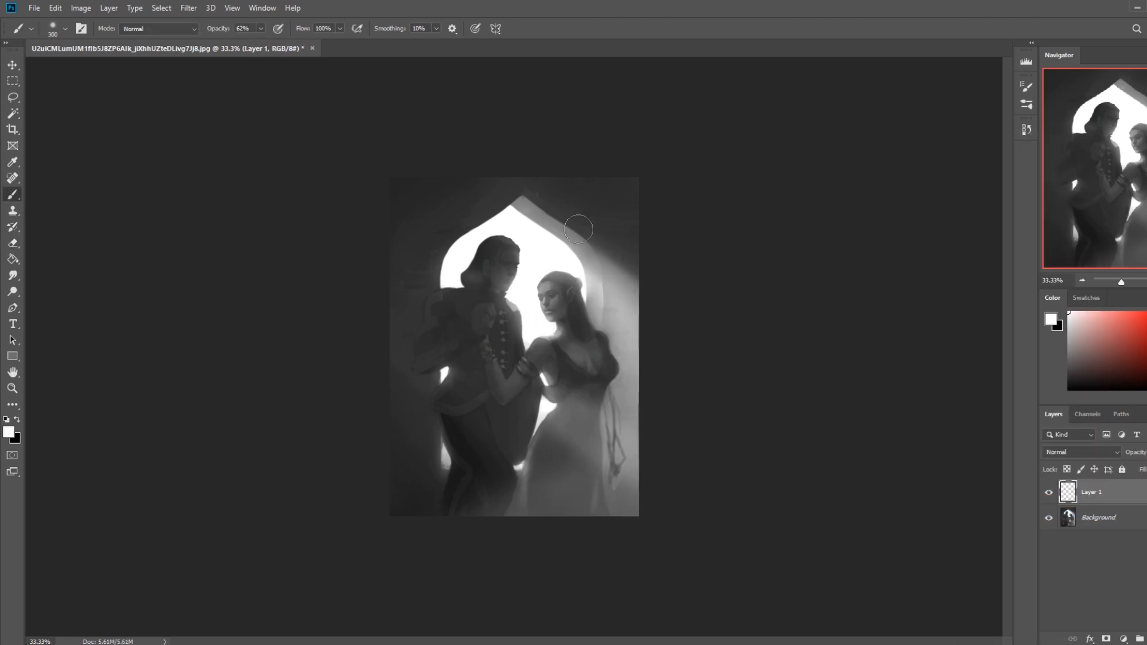
Lower the brush opacity to 23% and paint a white glow over the woman's forearm against the man's torso
drag(261, 40, 237, 41)
click(532, 332)
mouse_move(538, 343)
mouse_down()
mouse_move(505, 387)
mouse_move(570, 319)
mouse_move(508, 373)
mouse_up()
Erase the glow spilling past the edges of the woman's forearm with a different eraser brush
key(e)
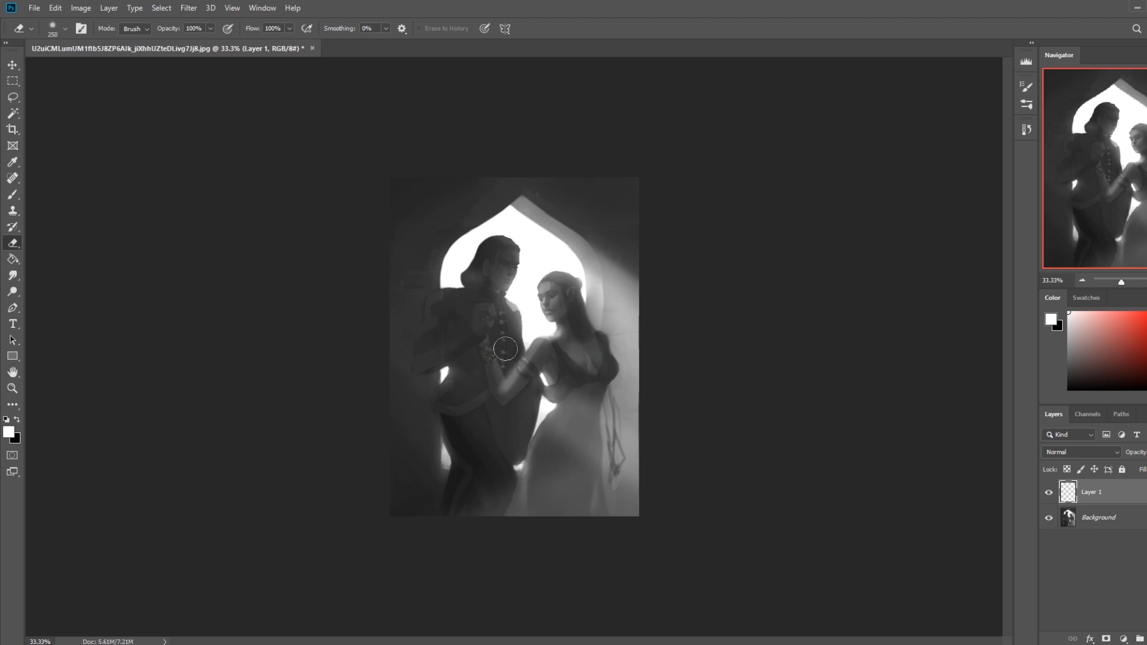
right_click(507, 349)
click(634, 485)
click(871, 306)
drag(492, 389, 511, 390)
right_click(564, 321)
key(Escape)
drag(525, 375, 521, 376)
Change the eraser brush again, reduce it to 150 px and trim the remaining glow around the arm
right_click(584, 300)
double_click(724, 565)
key(bracketleft)
key(bracketleft)
key(bracketleft)
key(bracketleft)
key(bracketleft)
key(bracketleft)
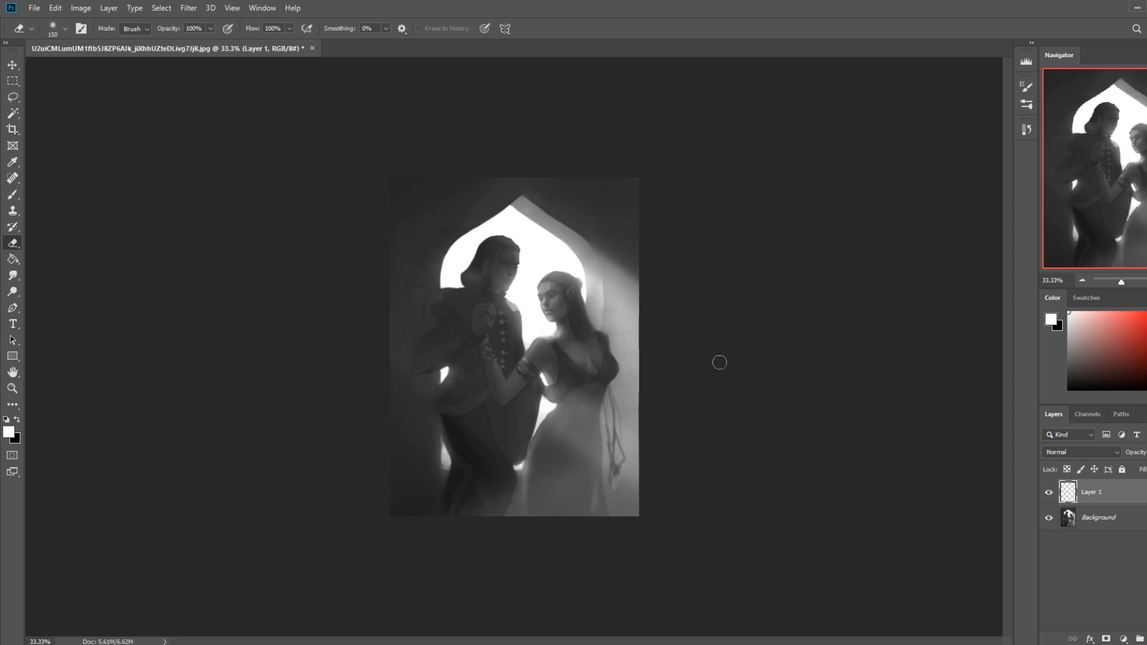
Duplicate the arm glow layer and merge the copy down into Layer 1
key(ctrl+j)
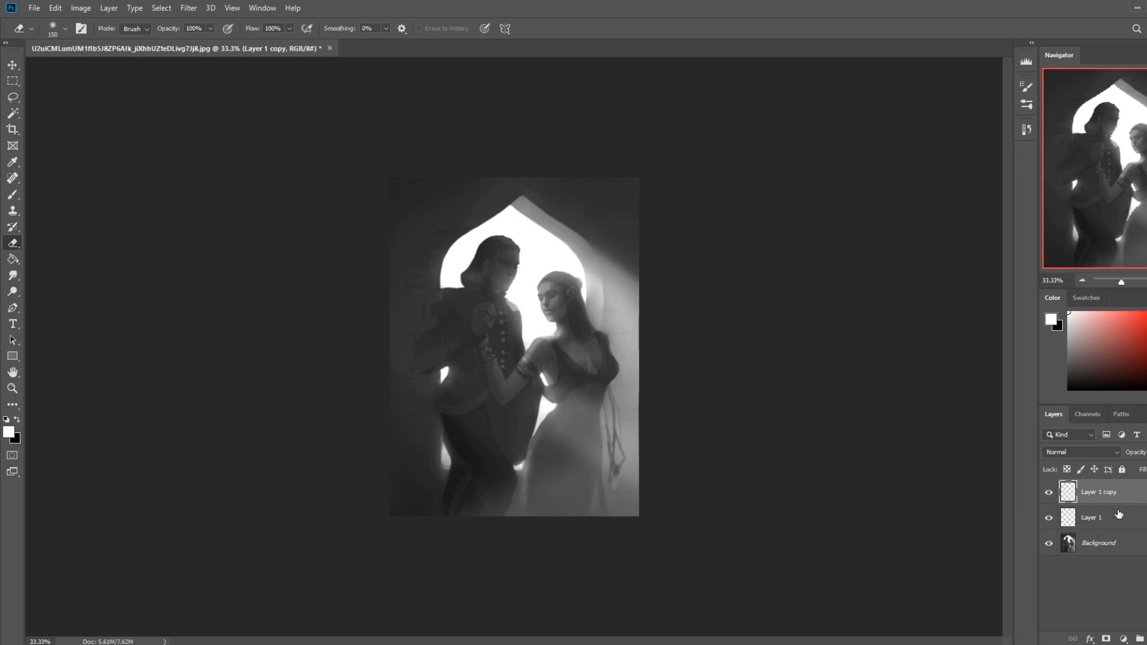
right_click(1126, 501)
click(1111, 497)
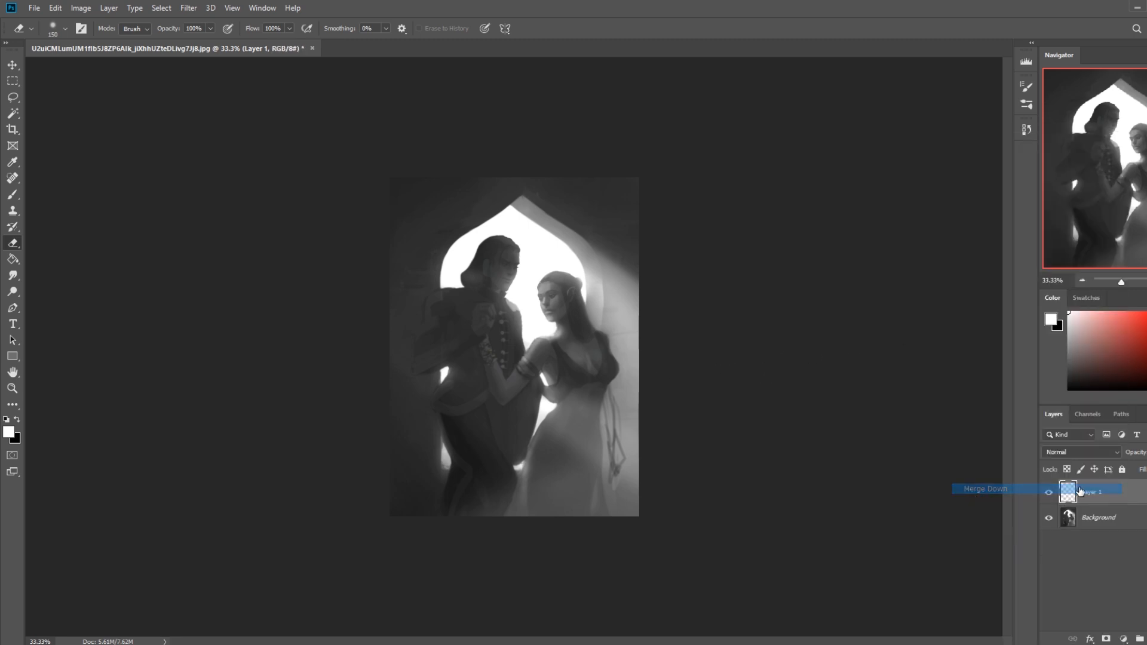
Outline the man's rear shoulder with the Lasso and shade it with sampled dark grey at 400 px and 23% opacity
key(b)
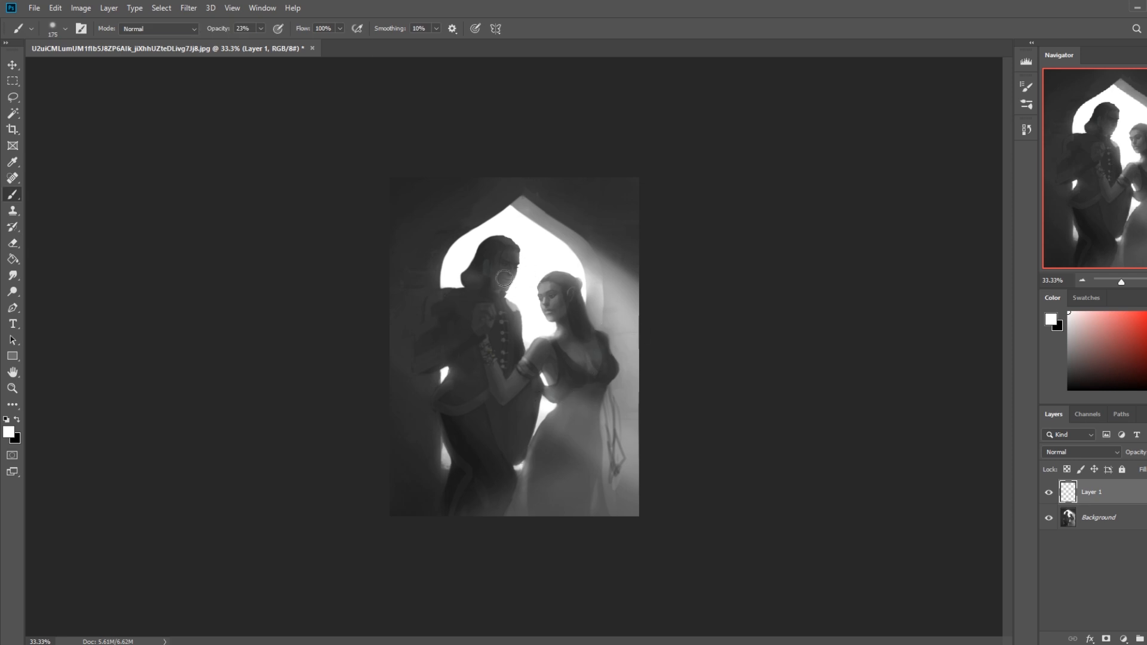
key(l)
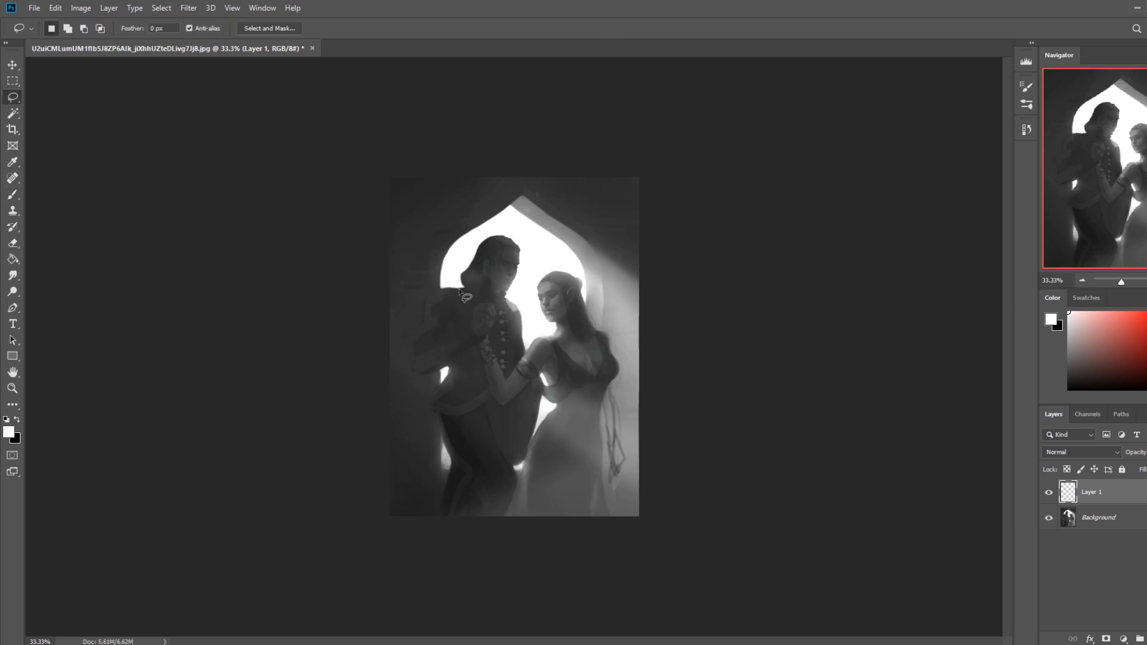
mouse_move(423, 308)
mouse_down()
mouse_move(433, 330)
mouse_move(471, 305)
mouse_move(463, 289)
mouse_up()
key(ctrl+d)
key(b)
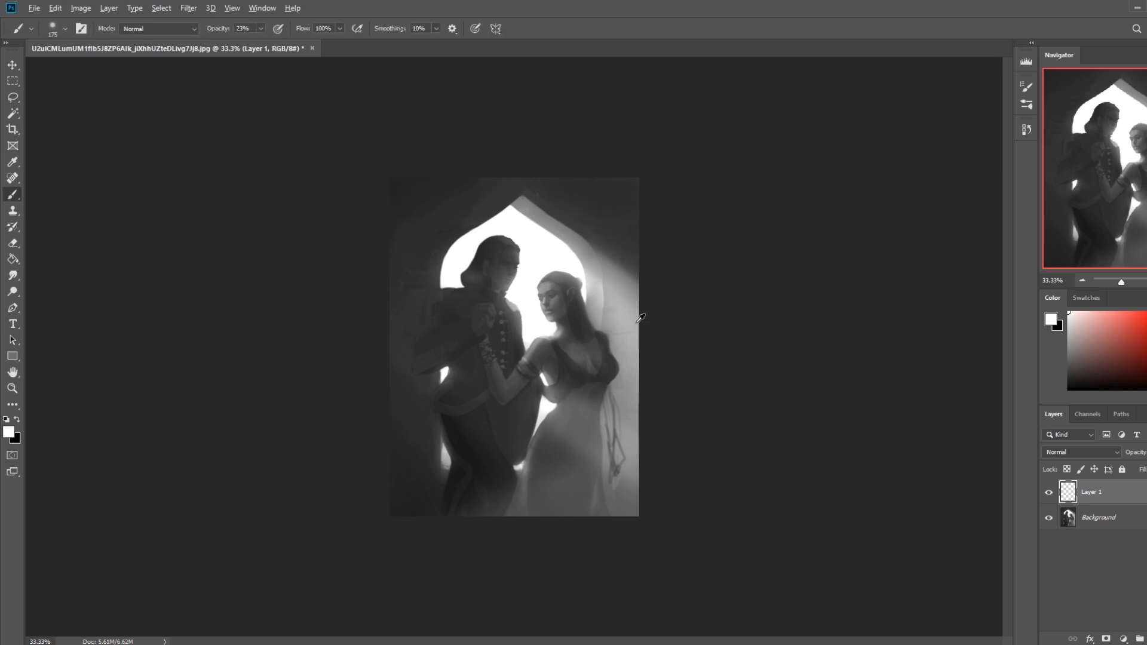
alt+click(463, 468)
key(bracketright)
key(bracketright)
key(bracketright)
key(bracketright)
key(bracketright)
key(bracketleft)
mouse_move(451, 292)
mouse_down()
mouse_move(425, 325)
mouse_move(448, 317)
mouse_up()
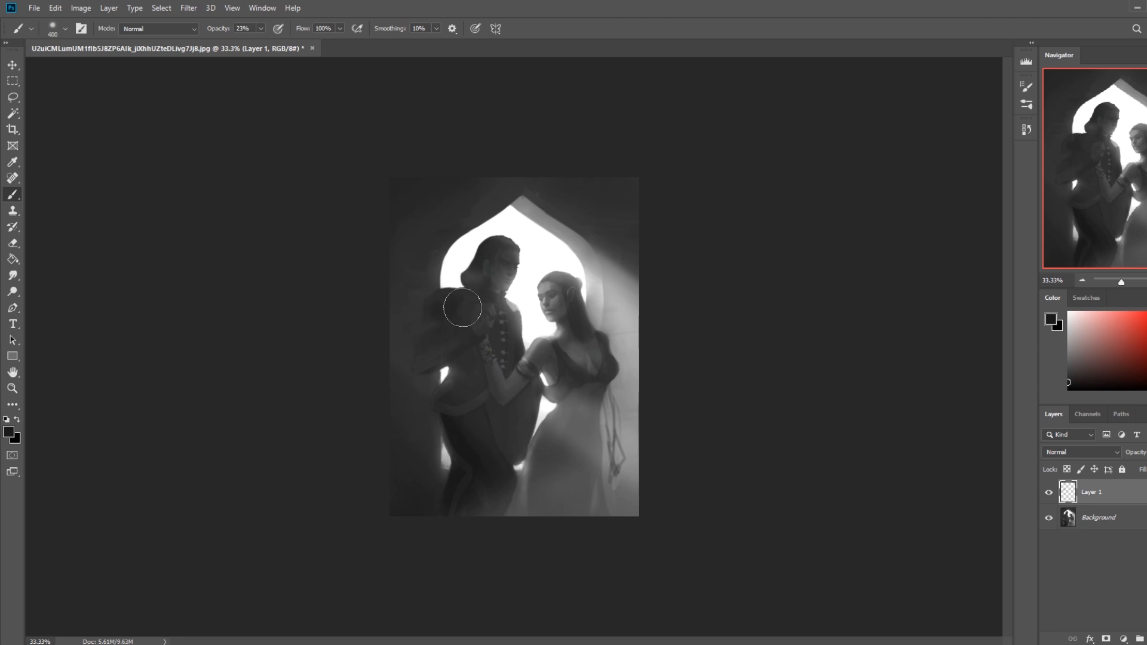
Adjust the brush opacity, undo the trial stroke on the man's shoulder, repaint it with a sampled grey and deselect
key(d)
key(x)
click(260, 29)
drag(251, 42, 253, 43)
drag(448, 294, 413, 315)
key(ctrl+z)
alt+click(455, 308)
drag(422, 307, 422, 309)
key(m)
right_click(467, 298)
click(481, 302)
Try a Magic Wand selection on the window with Layer 1 active, and merge Layer 1 down into the Background
key(r)
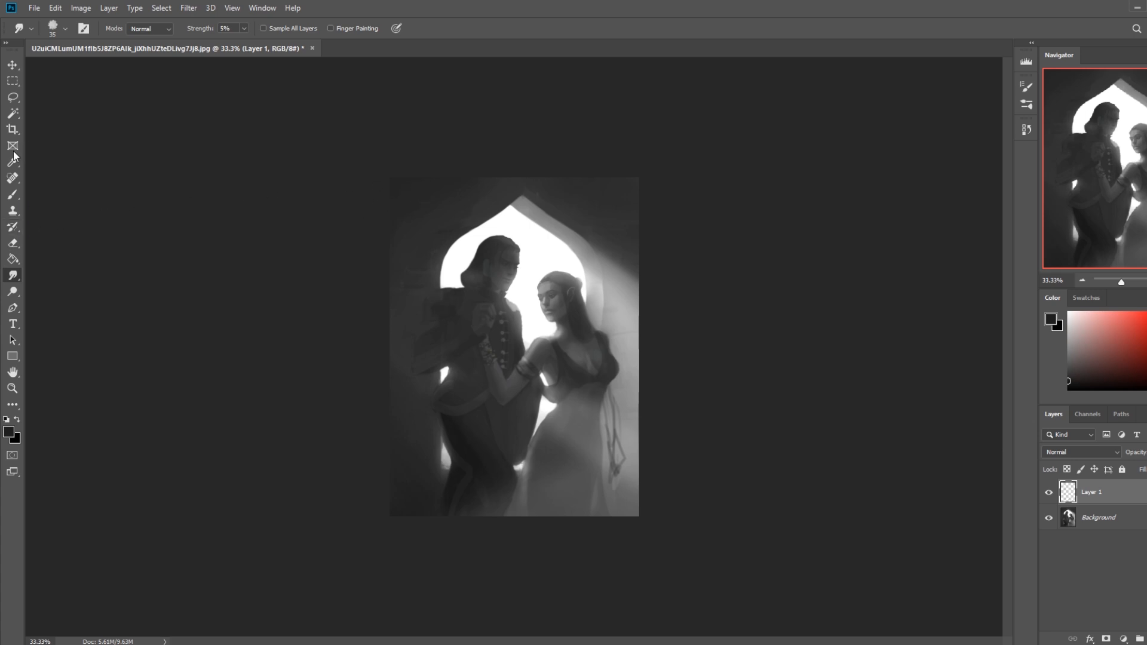
click(12, 113)
click(521, 280)
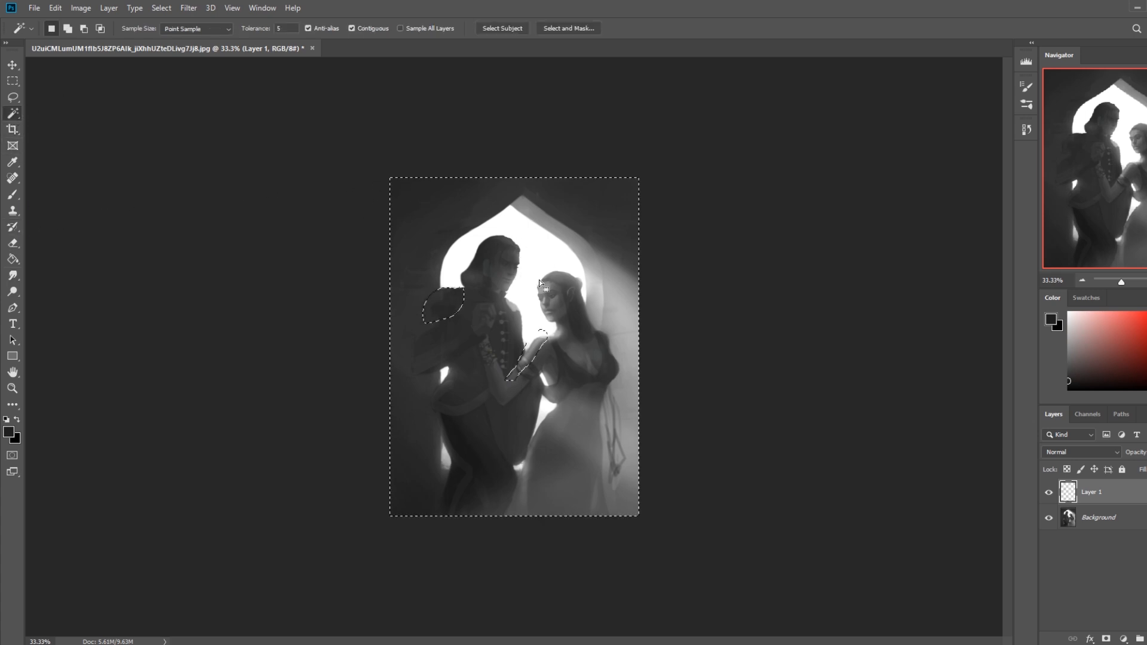
right_click(1119, 493)
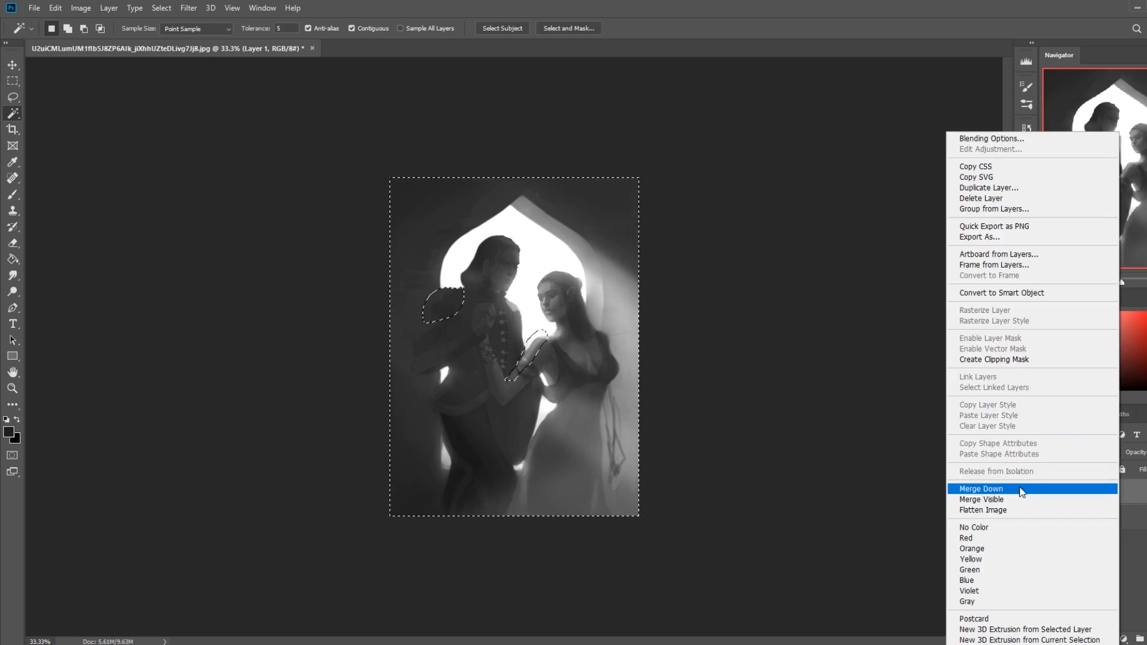
click(981, 488)
click(719, 332)
click(536, 256)
key(m)
right_click(533, 282)
click(564, 303)
right_click(537, 264)
click(556, 270)
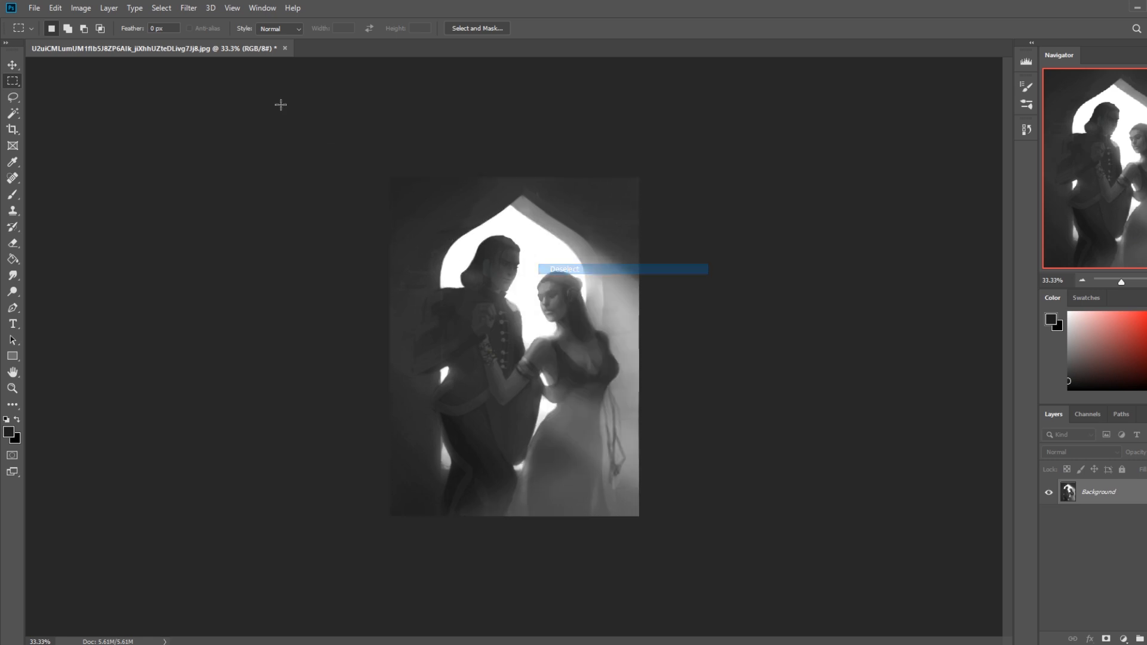
Set the Magic Wand tolerance to 20 and select the bright window opening
click(13, 113)
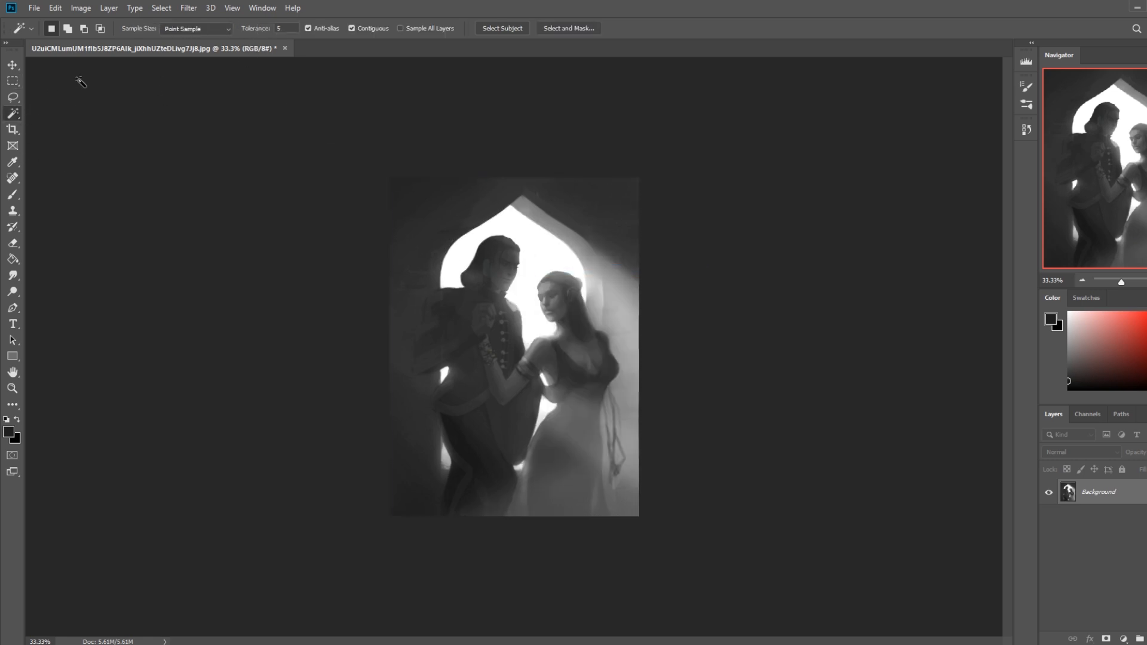
text(20)
click(537, 262)
key(ctrl+d)
Burn the tones around the upper part of the window, starting at 500 px and 2% exposure and adjusting the tool between strokes
key(o)
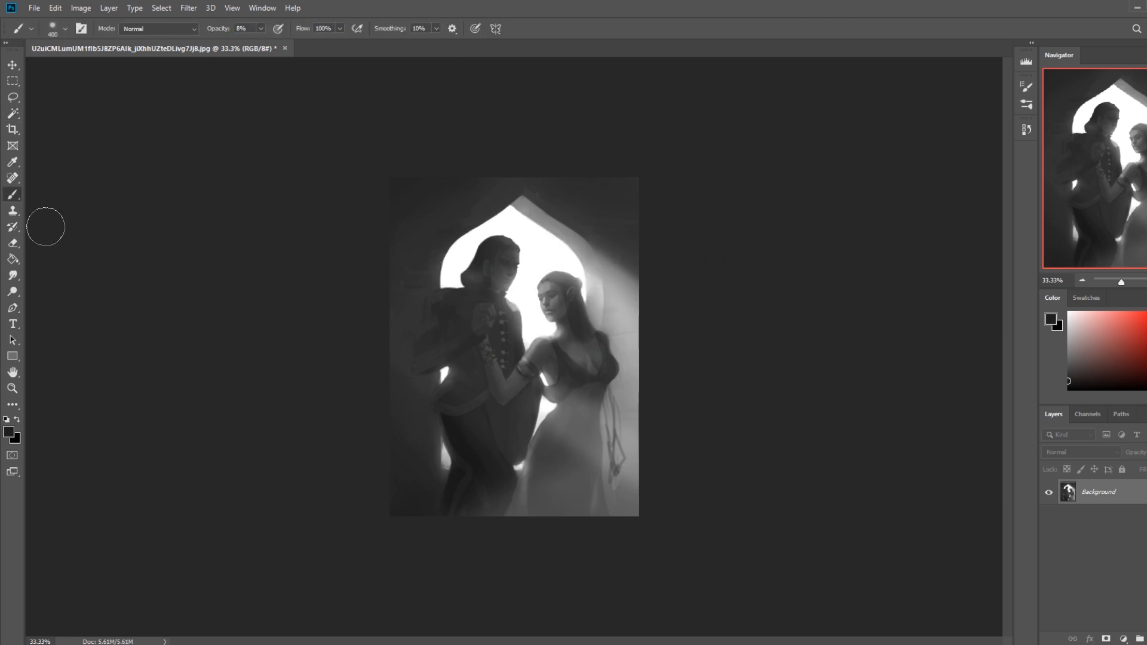
right_click(20, 291)
click(66, 306)
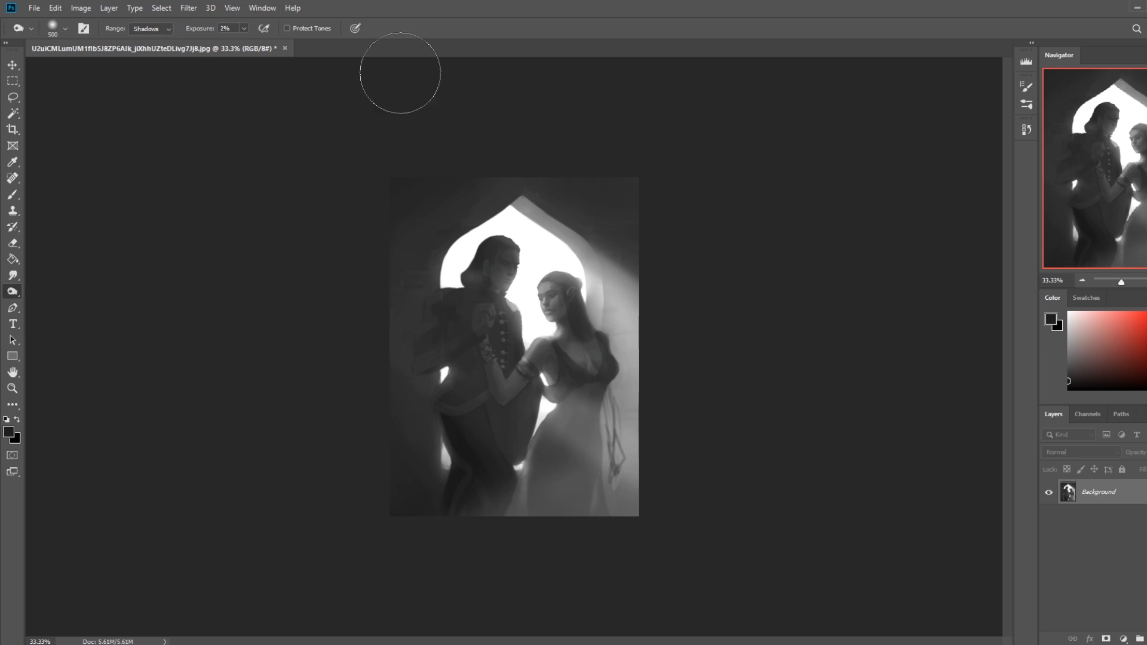
drag(534, 197, 524, 238)
key(bracketleft)
key(bracketleft)
click(168, 28)
click(173, 43)
mouse_move(564, 223)
mouse_down()
mouse_move(510, 251)
mouse_move(490, 247)
mouse_move(532, 257)
mouse_up()
key(bracketright)
click(243, 28)
drag(244, 43, 253, 45)
key(bracketleft)
Invert the window selection, burn the shadows on the man's head and set the Burn exposure to 3%
key(m)
right_click(553, 264)
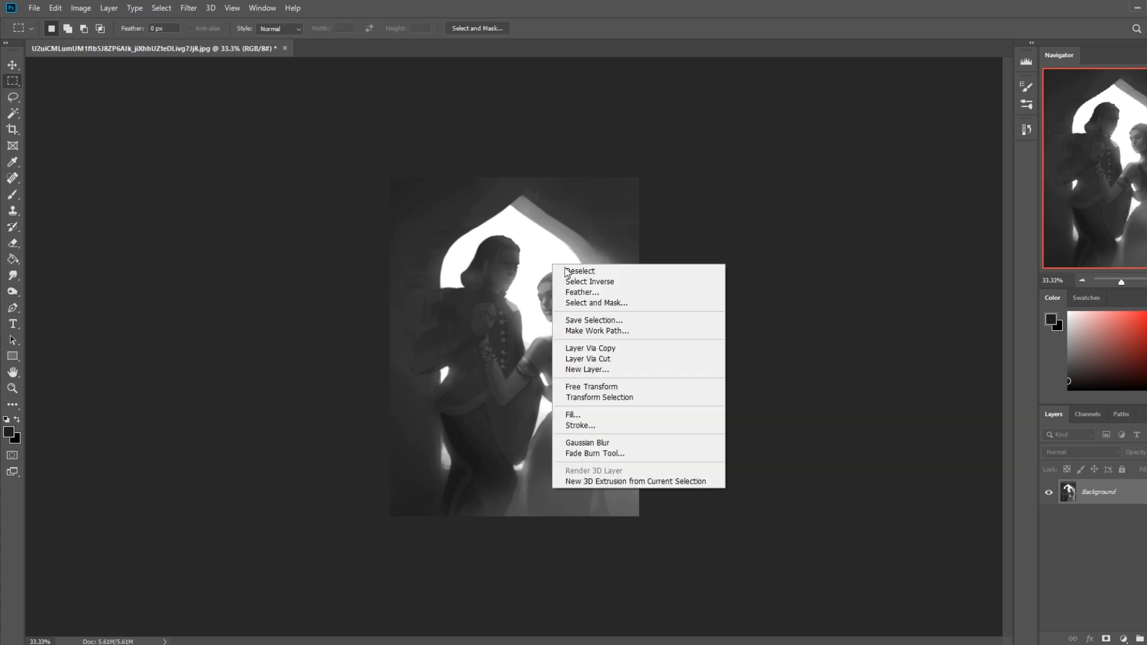
click(599, 282)
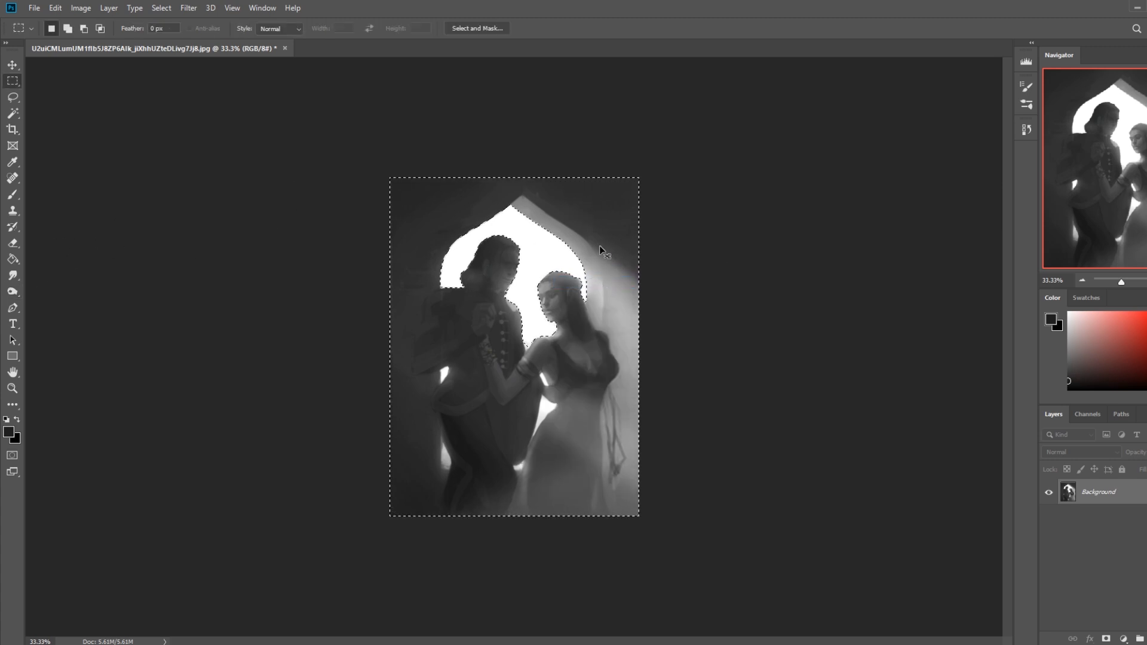
click(12, 291)
drag(504, 255, 478, 265)
click(244, 28)
drag(237, 42, 229, 41)
Try different Burn brush sizes down to 200 px and undo the latest burn strokes
key(bracketright)
key(bracketright)
key(bracketleft)
key(bracketleft)
key(ctrl+z)
key(ctrl+z)
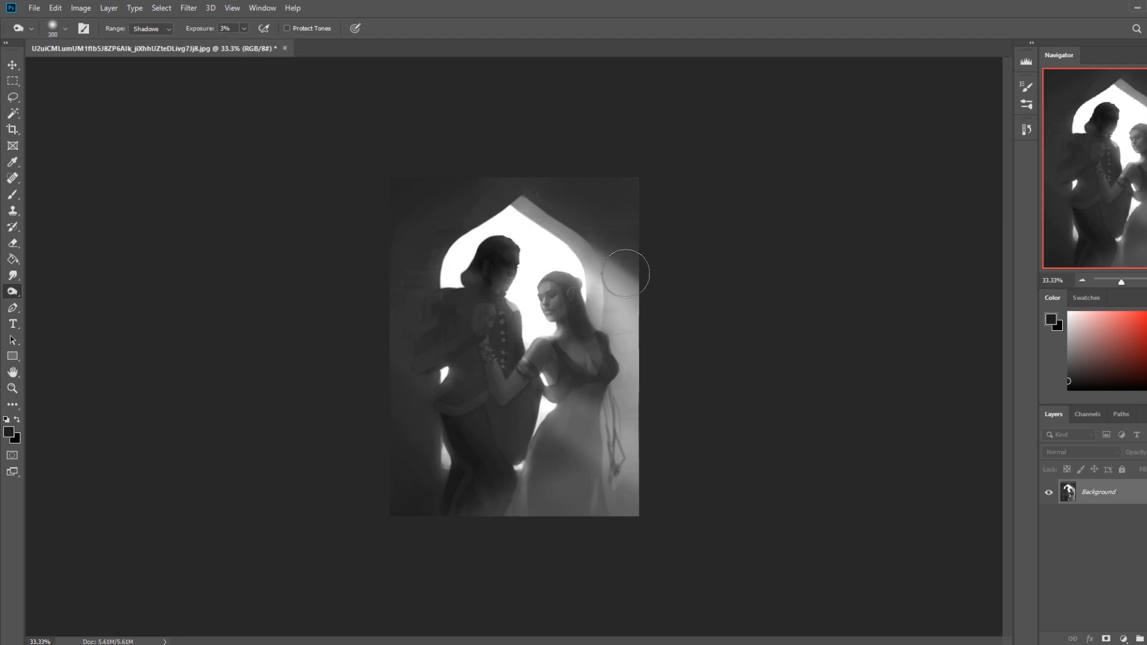
key(bracketleft)
key(ctrl+z)
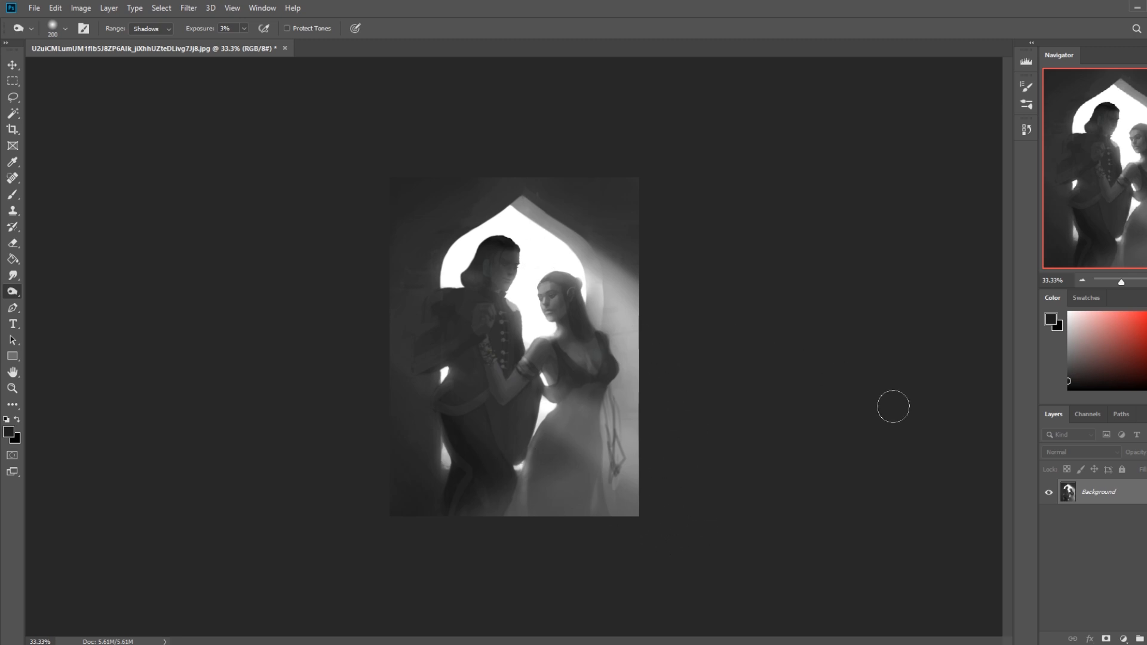
Add a new layer above the Background, clear the selection and return to the Brush tool
click(1143, 636)
key(m)
right_click(579, 302)
click(617, 310)
key(b)
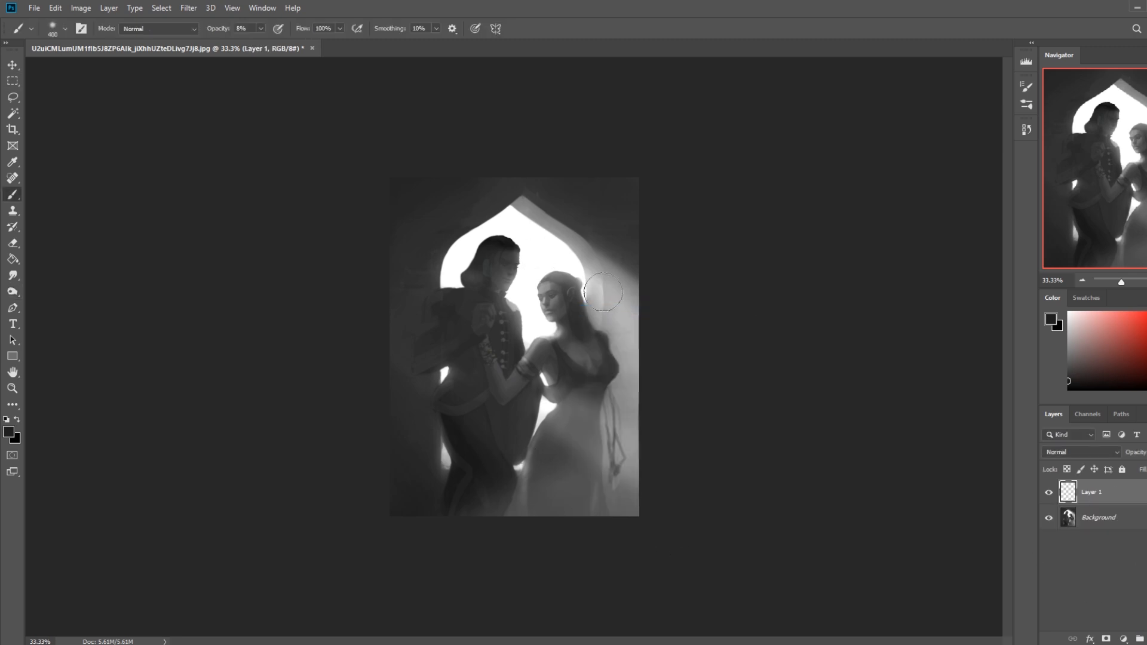
Switch to white, test smaller brush sizes at 8% opacity on Layer 1 and undo the last two strokes
key(x)
key(bracketleft)
key(bracketleft)
key(bracketleft)
key(bracketleft)
key(bracketleft)
key(bracketright)
key(ctrl+z)
key(ctrl+z)
Check the brush presets, switch to the Smudge tool at 5% strength and merge Layer 1 down into the Background
key(z)
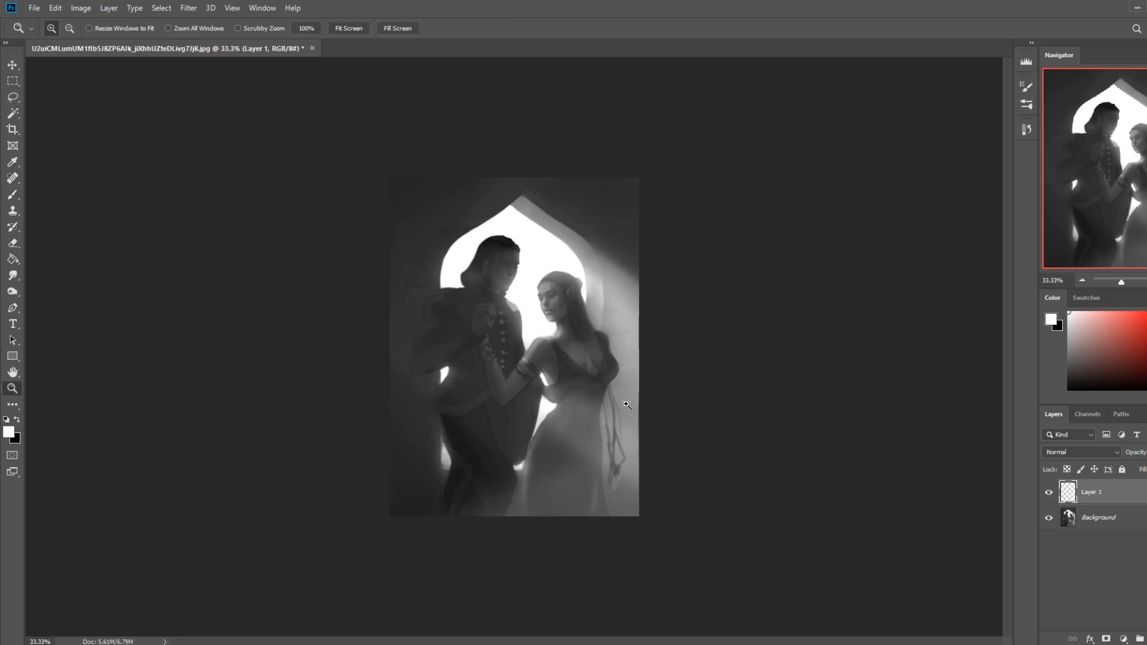
key(b)
right_click(603, 340)
click(779, 215)
click(16, 275)
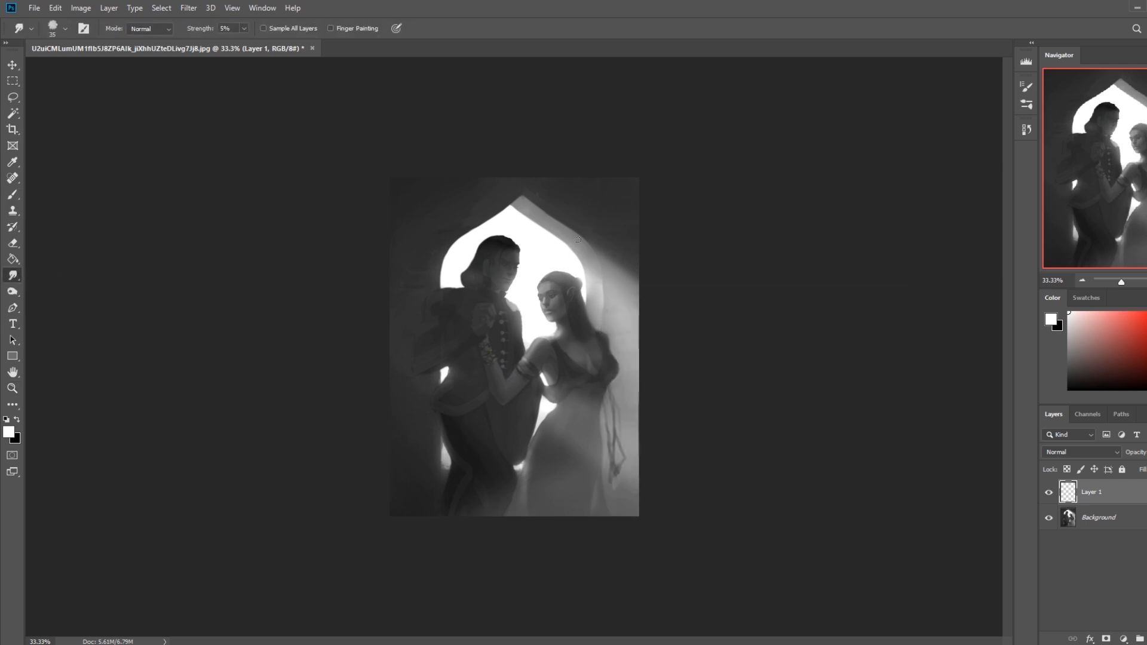
right_click(1132, 496)
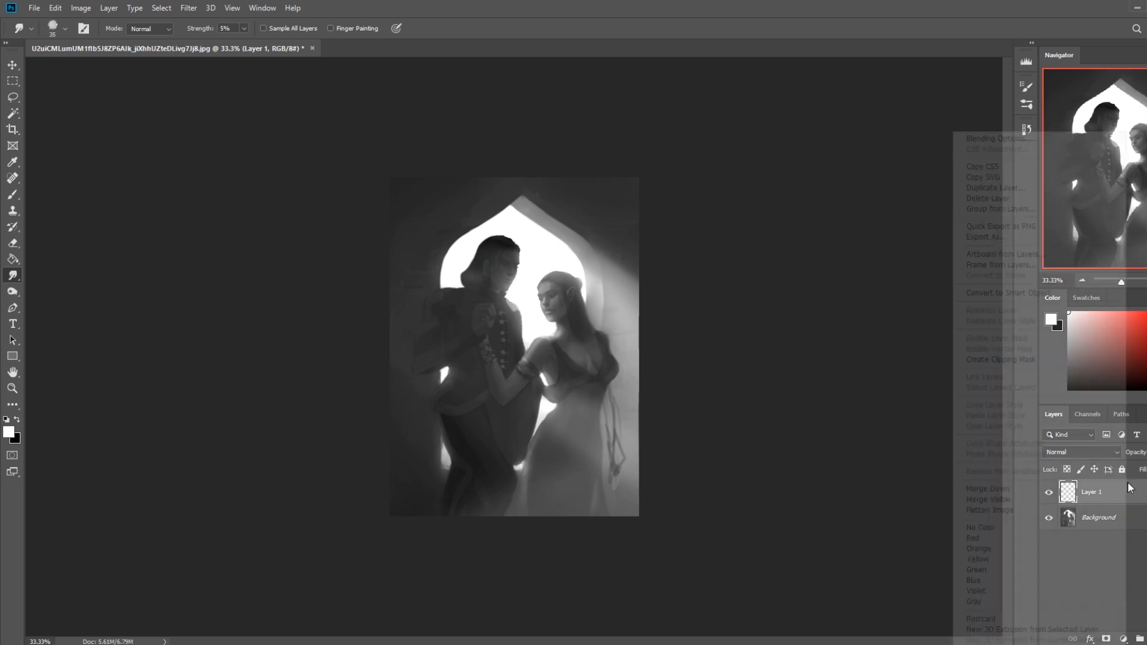
click(1045, 489)
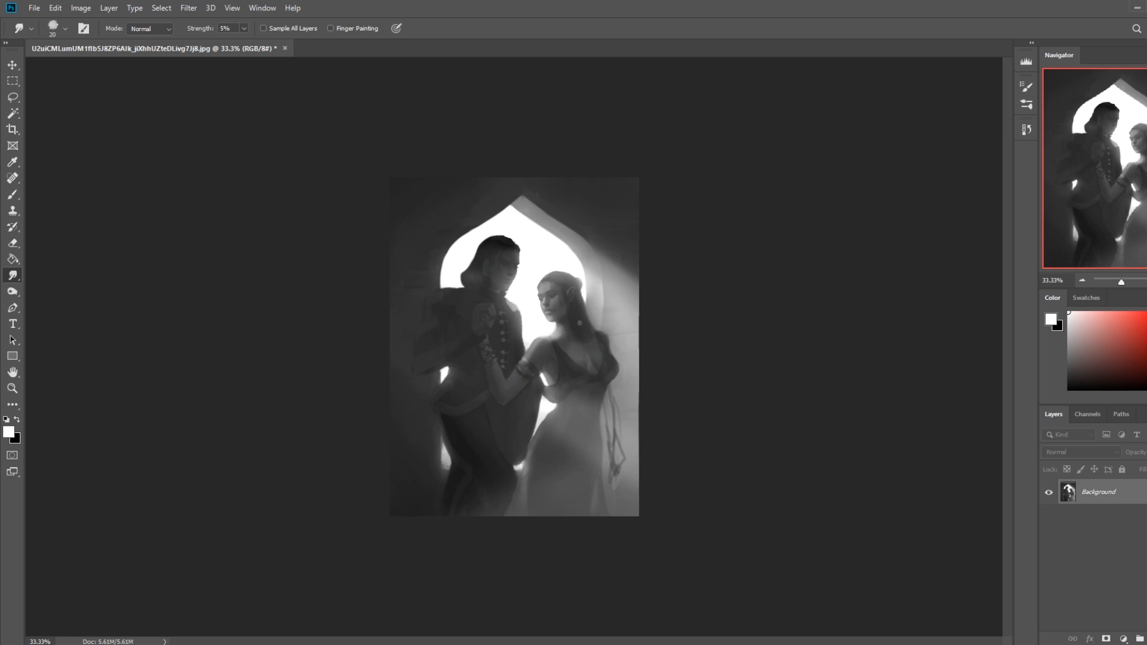
Try the Eraser on the bright area below the woman's chin
key(e)
scroll(597, 269, up, 5)
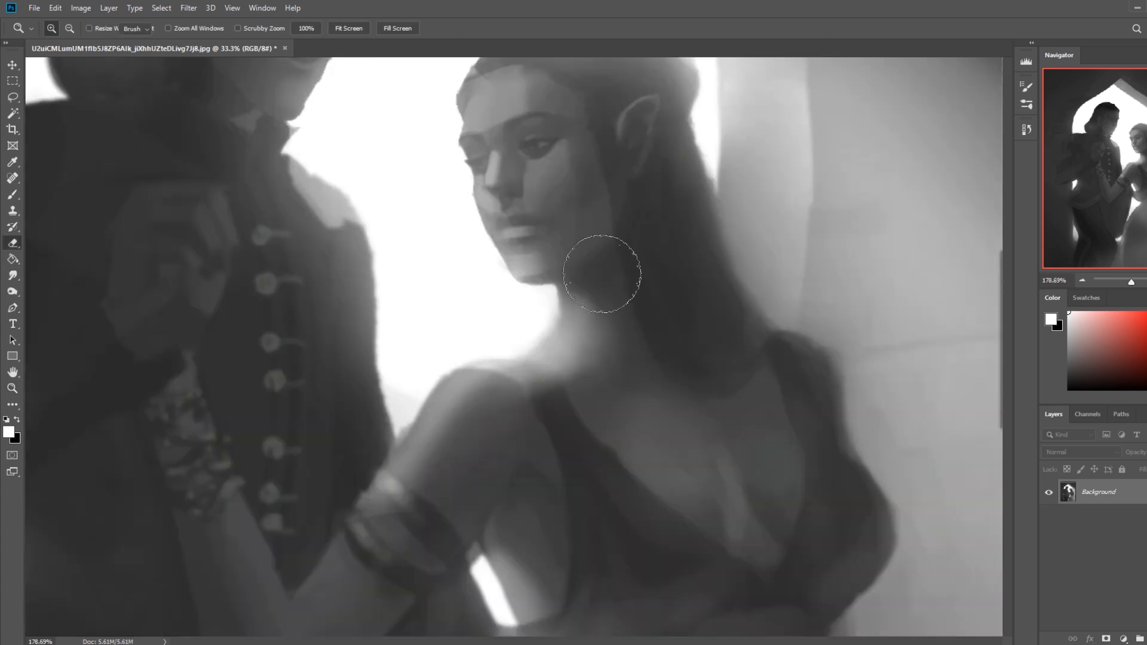
alt+click(486, 316)
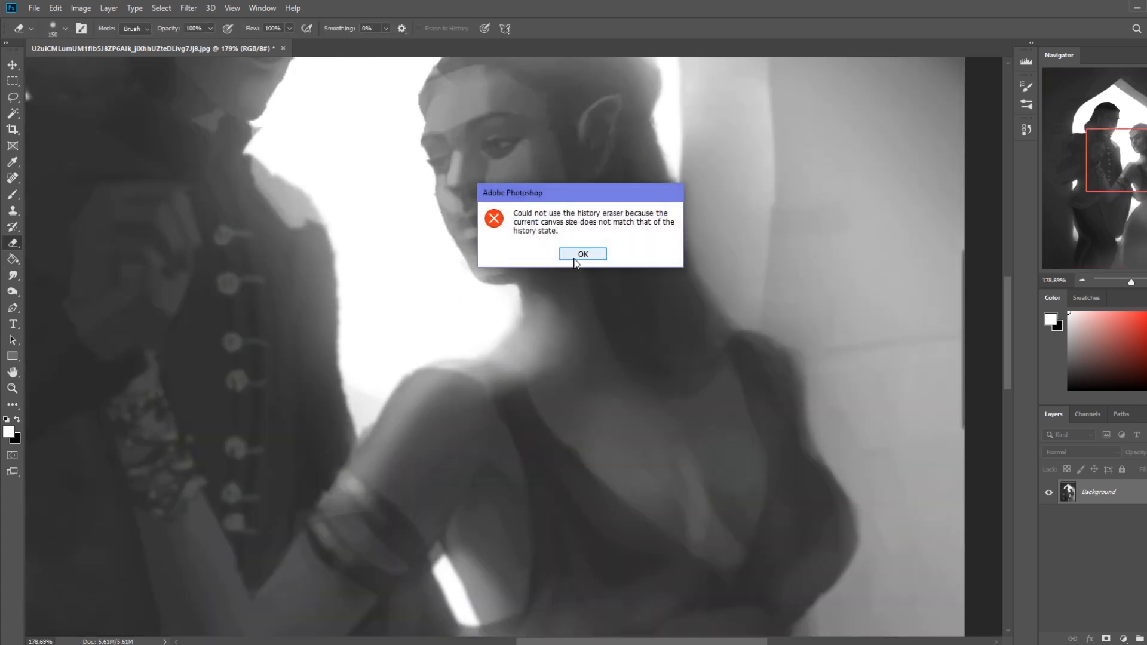
key(Return)
Raise the brush opacity to 79%, outline the front of the woman's neck with the Lasso, paint it white and deselect
key(b)
right_click(589, 218)
click(609, 530)
key(Return)
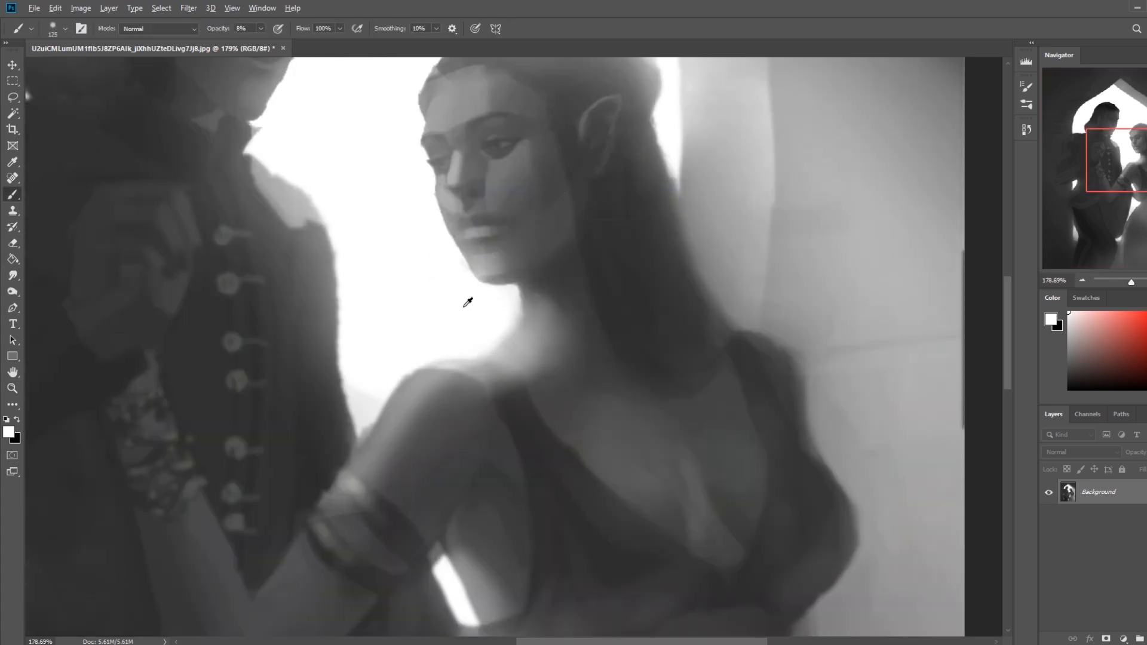
drag(260, 28, 285, 42)
mouse_move(513, 293)
mouse_down()
mouse_move(506, 336)
mouse_move(513, 292)
mouse_move(494, 327)
mouse_move(511, 296)
mouse_move(497, 319)
mouse_move(506, 334)
mouse_move(511, 313)
mouse_move(498, 316)
mouse_move(527, 334)
mouse_move(509, 293)
mouse_up()
key(l)
key(b)
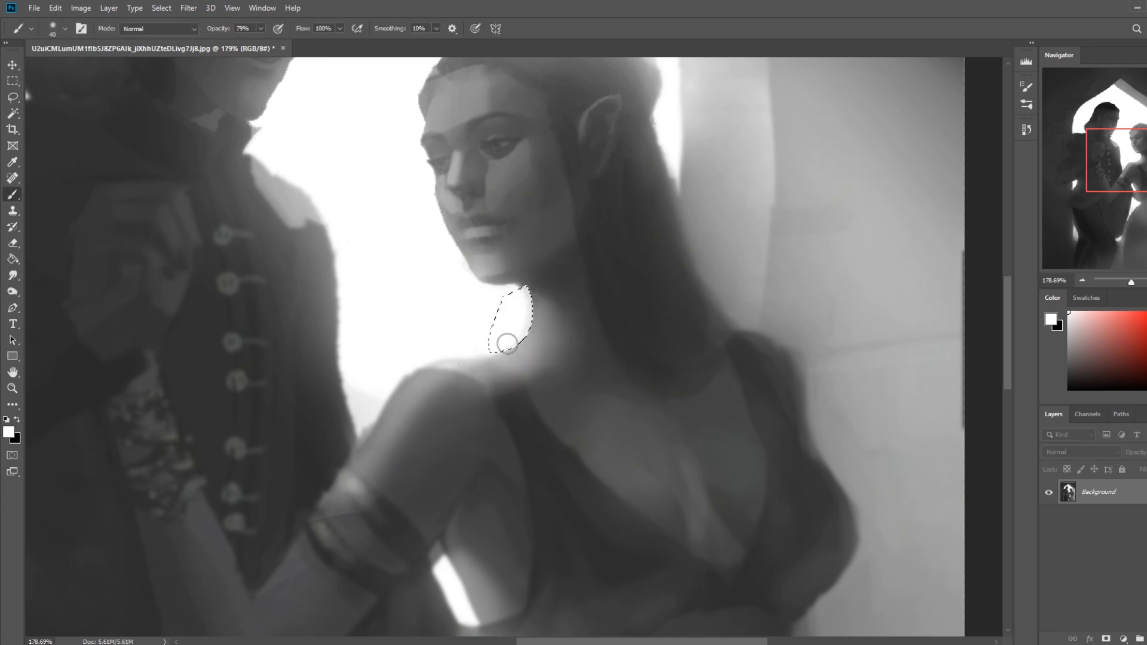
key(ctrl+d)
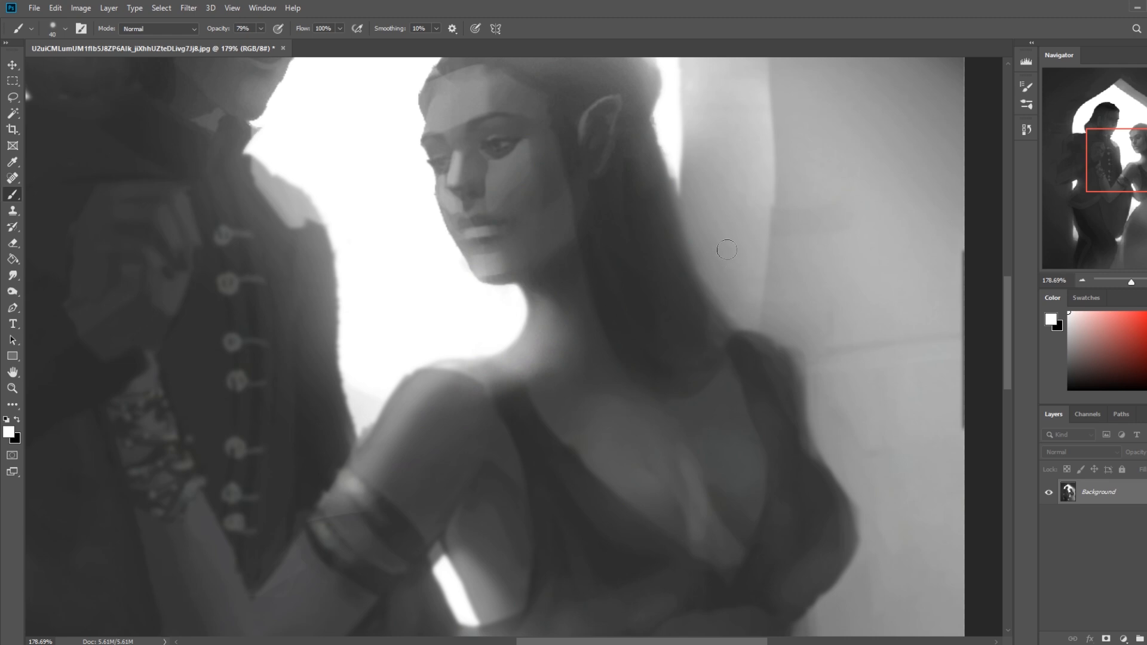
Sample dark greys from the woman's hair and repaint its outer edge down to the shoulder at 40 px
alt+click(645, 153)
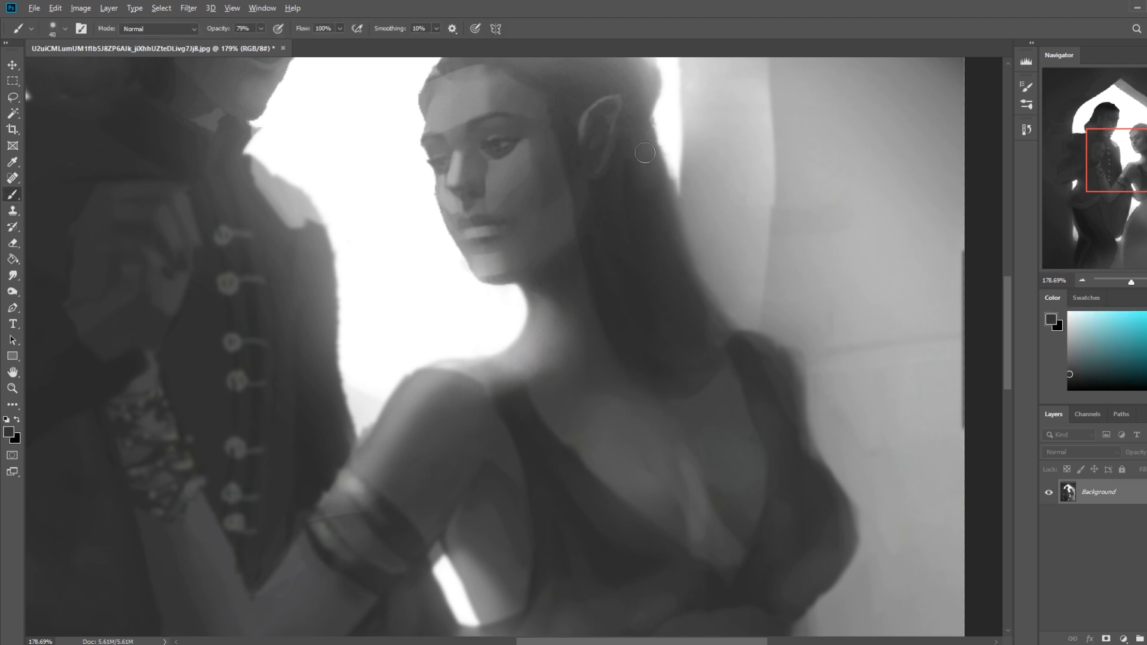
alt+click(651, 124)
mouse_move(650, 124)
mouse_down()
mouse_move(690, 280)
mouse_move(708, 303)
mouse_up()
alt+click(665, 253)
drag(643, 192, 716, 317)
drag(669, 215, 718, 313)
drag(686, 256, 725, 322)
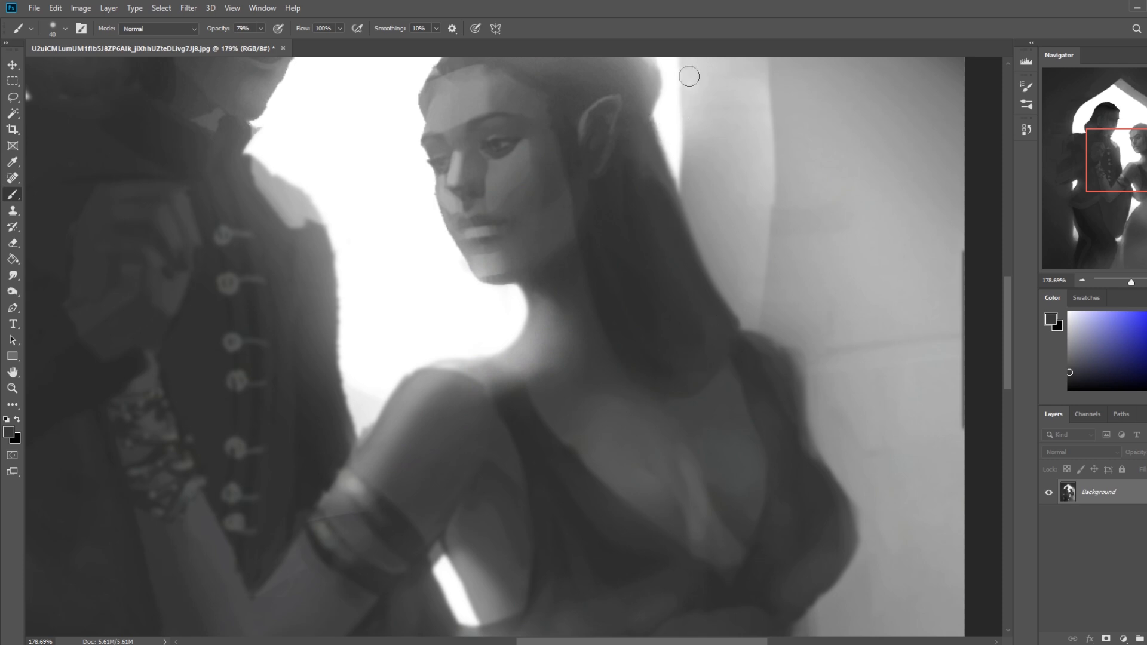
Sample light grey from the window frame and repaint the strip beside the woman's hair, undoing one stroke
alt+click(729, 110)
mouse_move(693, 150)
mouse_down()
mouse_move(691, 206)
mouse_move(717, 251)
mouse_up()
drag(702, 200, 734, 293)
key(ctrl+z)
drag(687, 167, 711, 262)
drag(702, 203, 743, 308)
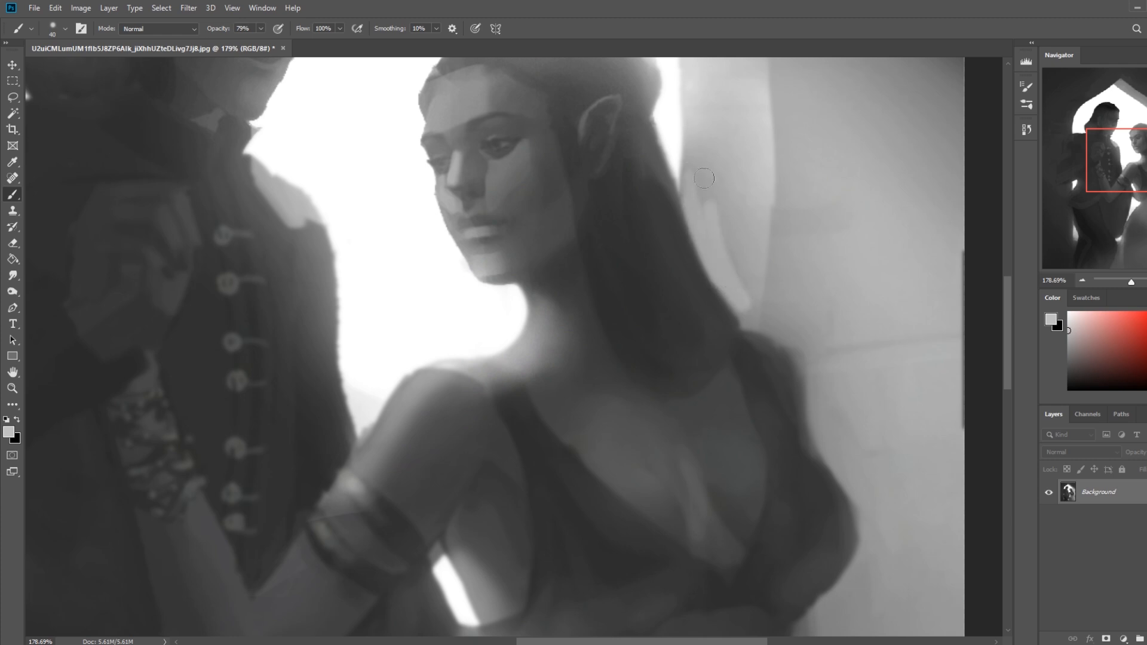
drag(726, 152, 752, 299)
drag(745, 192, 744, 290)
mouse_move(718, 150)
mouse_down()
mouse_move(715, 191)
mouse_move(693, 179)
mouse_up()
Sample the frame's light grey again and clean up its lower edge above the woman's shoulder
alt+click(768, 236)
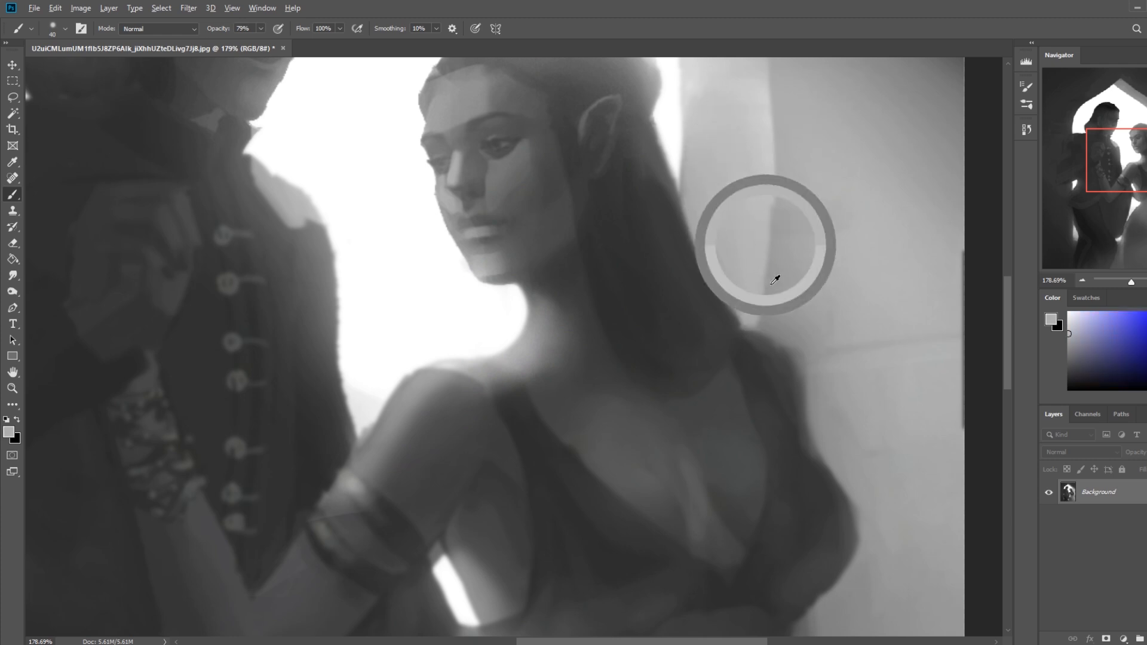
alt+click(747, 198)
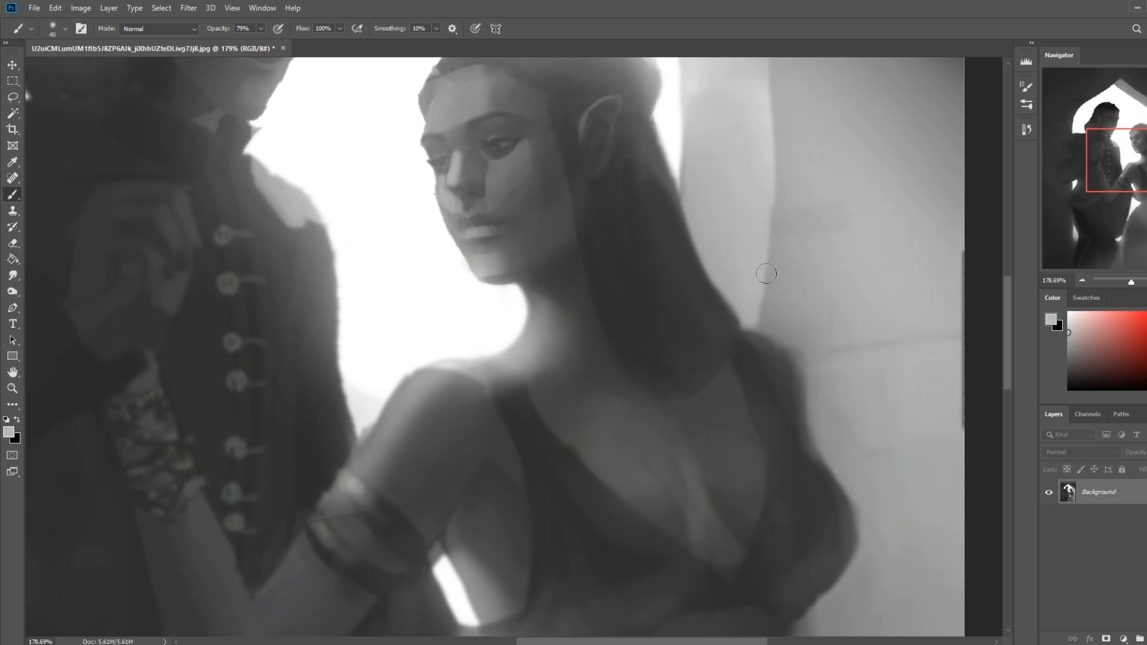
drag(768, 248, 759, 327)
drag(765, 284, 757, 325)
Set the brush opacity to 100% and repaint the frame's vertical edge behind the woman with sampled wall greys
key(ctrl+0)
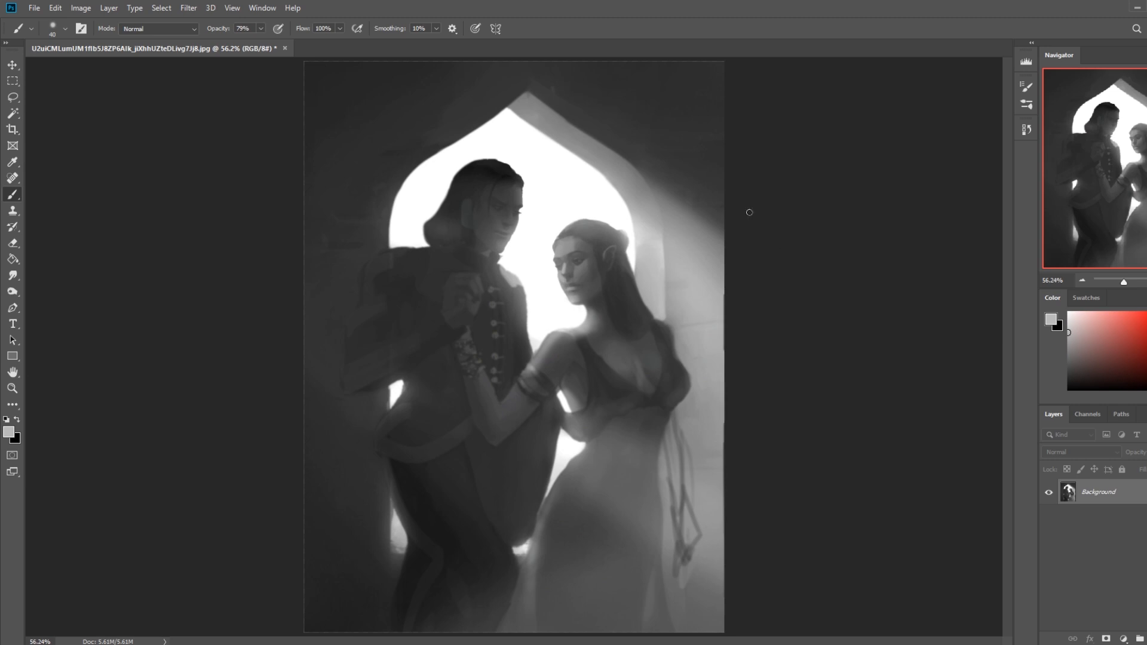
alt+click(672, 243)
drag(262, 30, 304, 45)
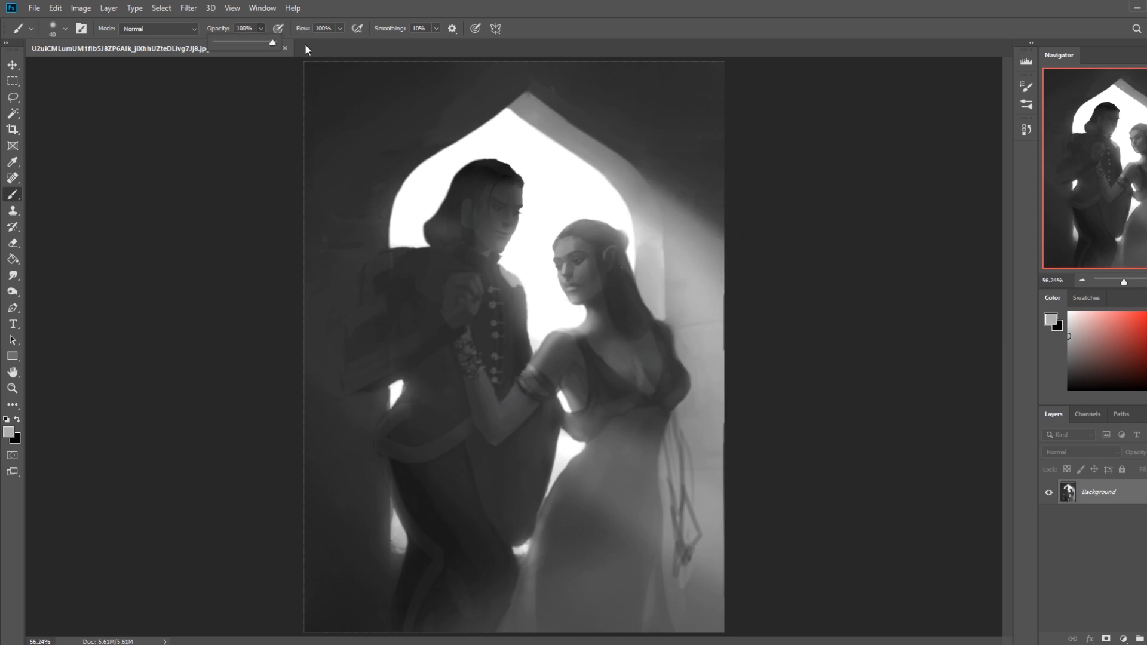
alt+click(669, 249)
drag(665, 323, 665, 287)
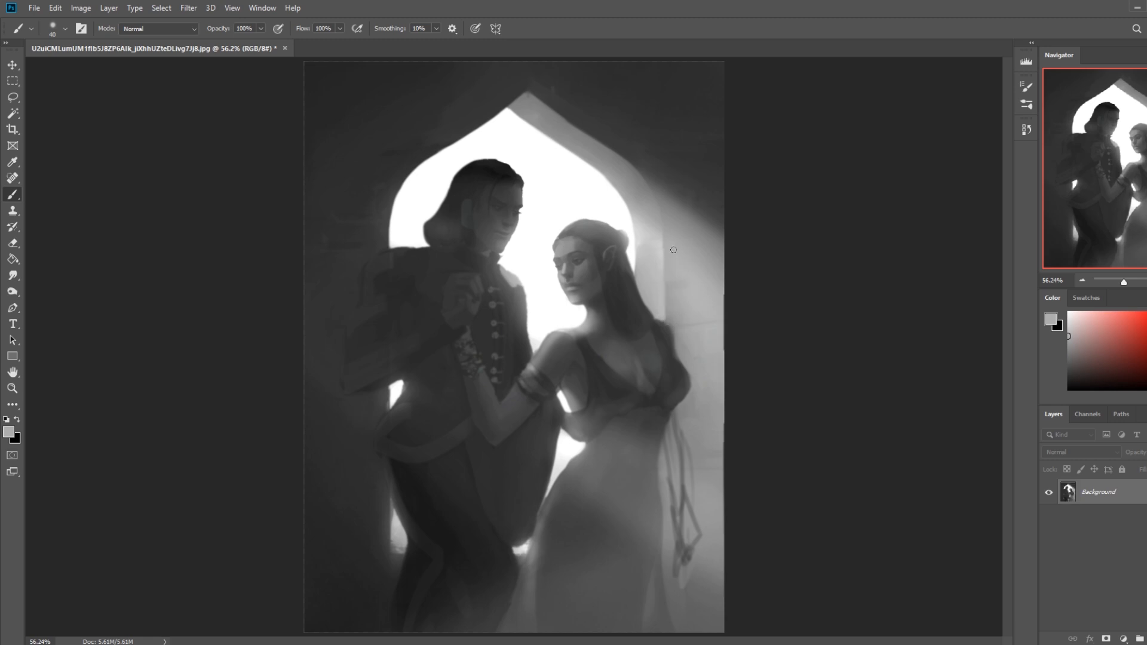
alt+click(677, 307)
drag(663, 319, 667, 242)
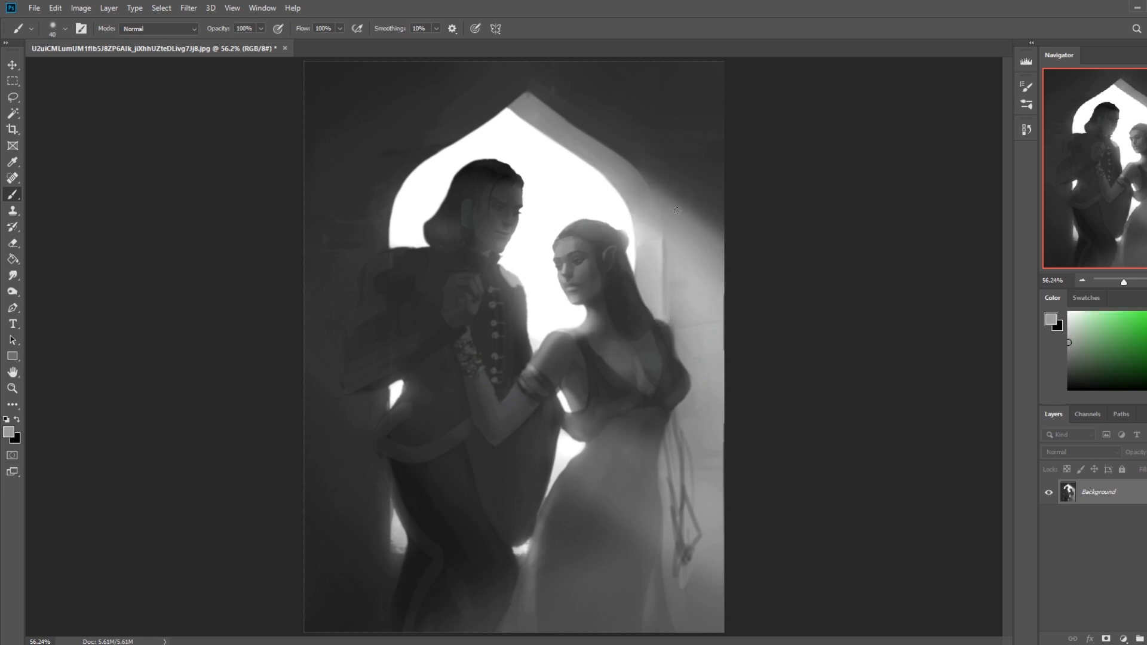
Blend the repainted frame edge with the Smudge tool at 5% strength, adding one more brush stroke beside the woman's hair
click(12, 275)
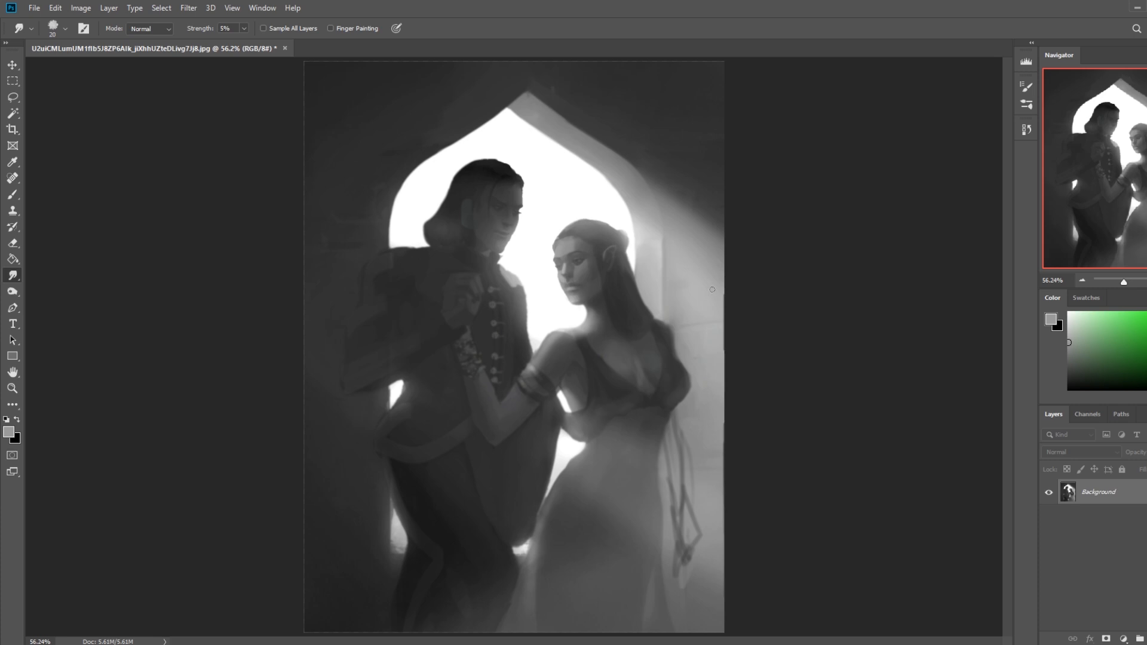
key(b)
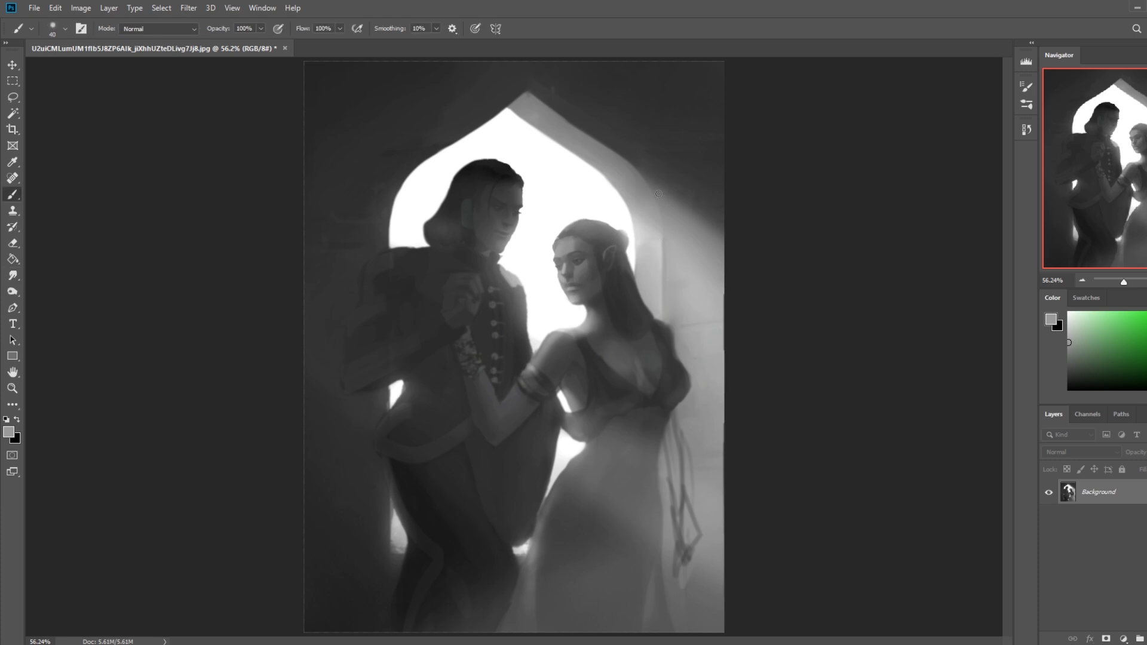
drag(648, 240, 651, 263)
click(12, 275)
key(bracketright)
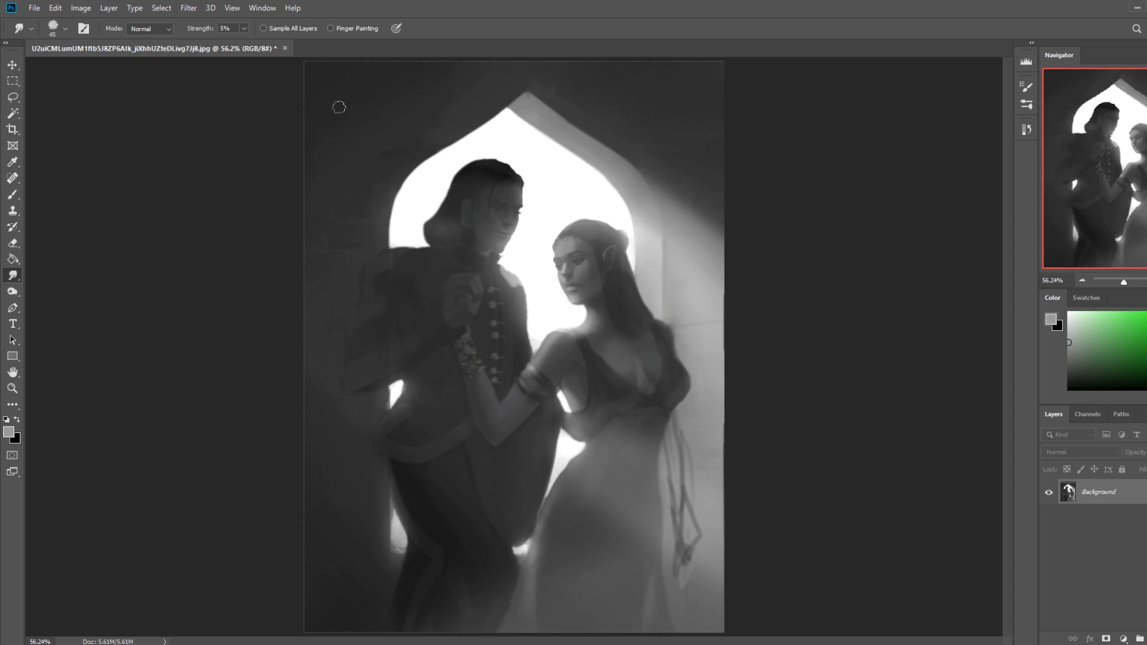
Retouch the woman's hair beside her neck with the Brush tool and dark greys sampled from the painting
click(13, 113)
key(b)
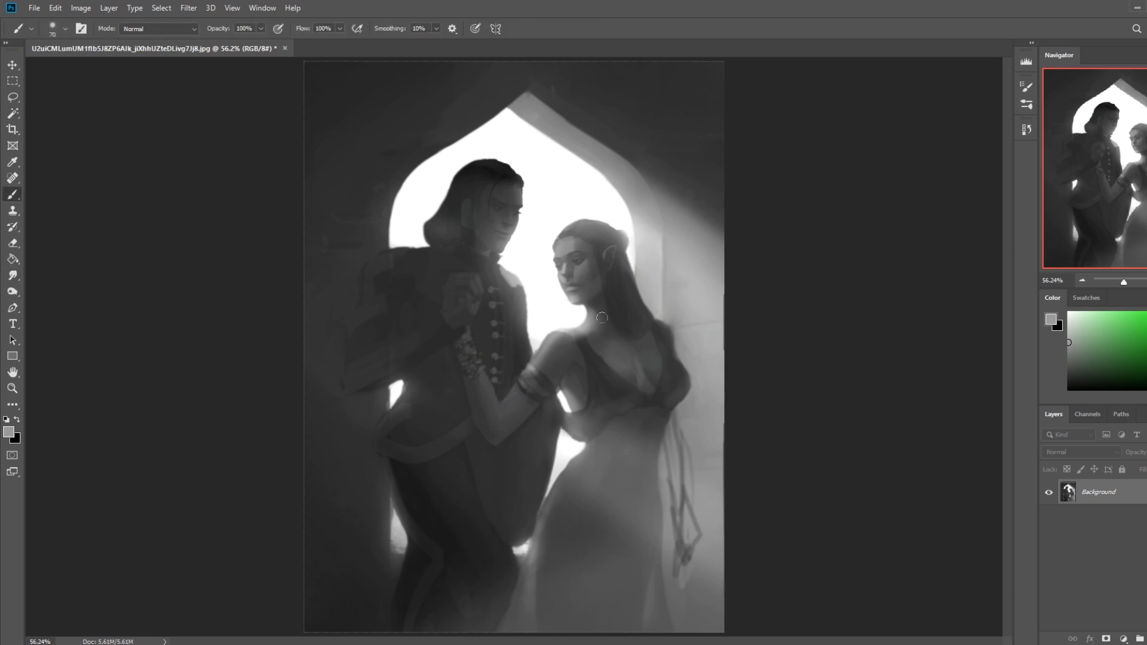
alt+click(594, 300)
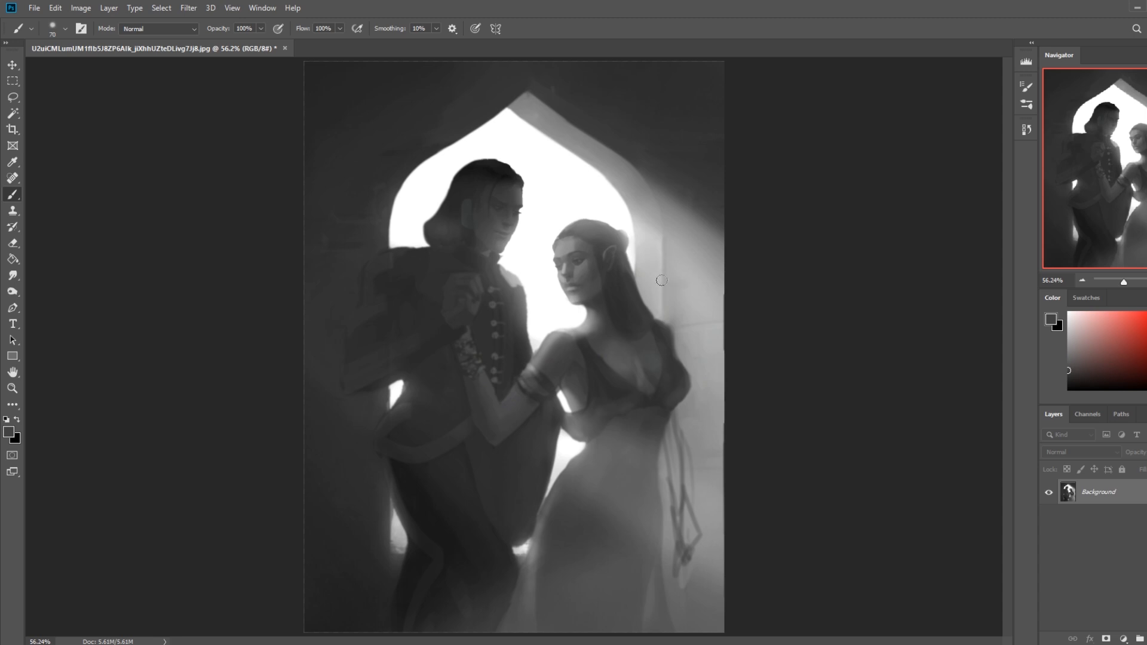
alt+click(597, 300)
alt+click(599, 200)
Set the brush opacity to 67% and touch up the woman's face with a sampled skin grey, finishing with the Smudge tool
click(261, 29)
alt+click(564, 256)
click(261, 28)
drag(261, 42, 276, 42)
click(563, 267)
click(13, 277)
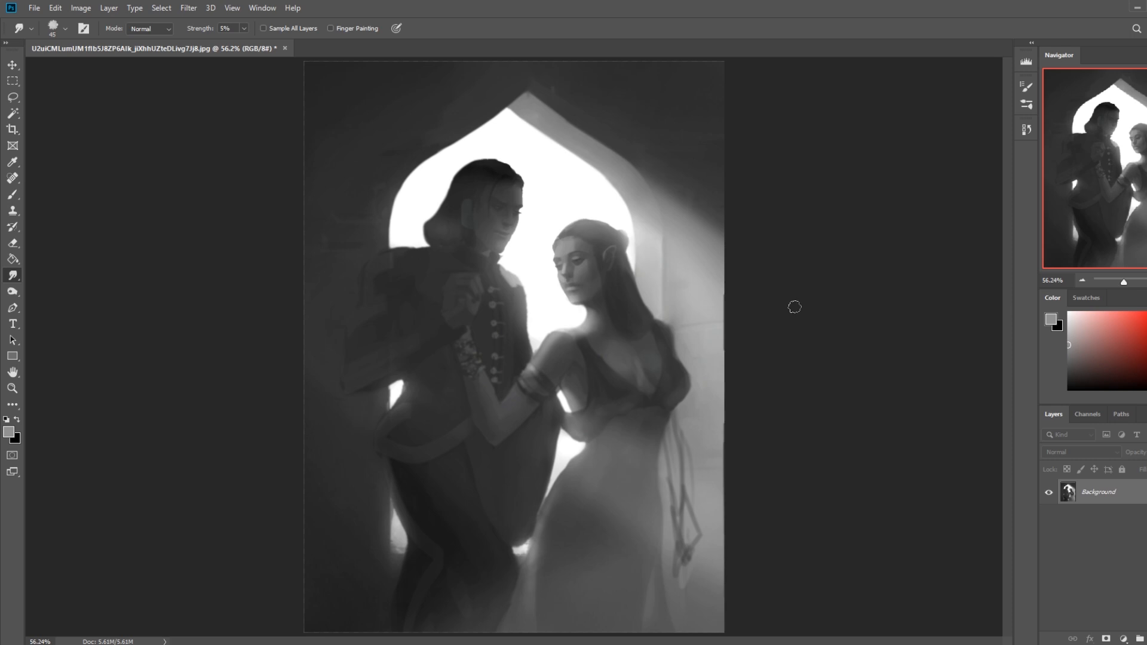
Switch to the Dodge tool and reduce its tip size to work on the woman's face
key(ctrl+minus)
key(ctrl+minus)
key(ctrl+minus)
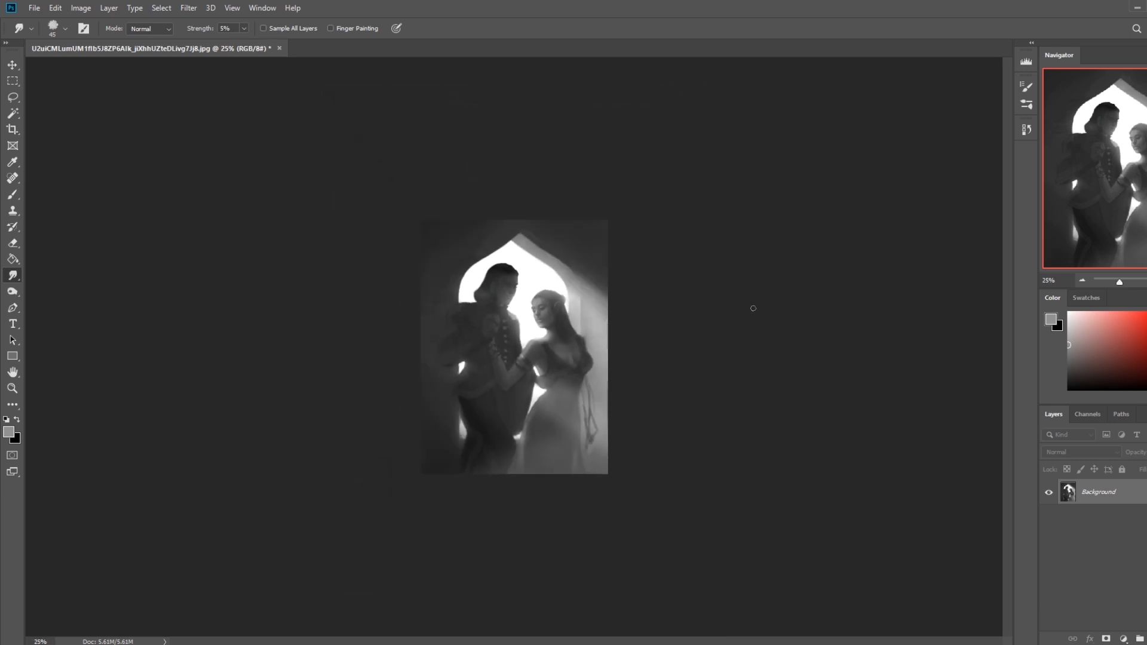
click(13, 292)
click(54, 292)
key(bracketleft)
key(bracketleft)
key(bracketleft)
key(bracketleft)
key(bracketleft)
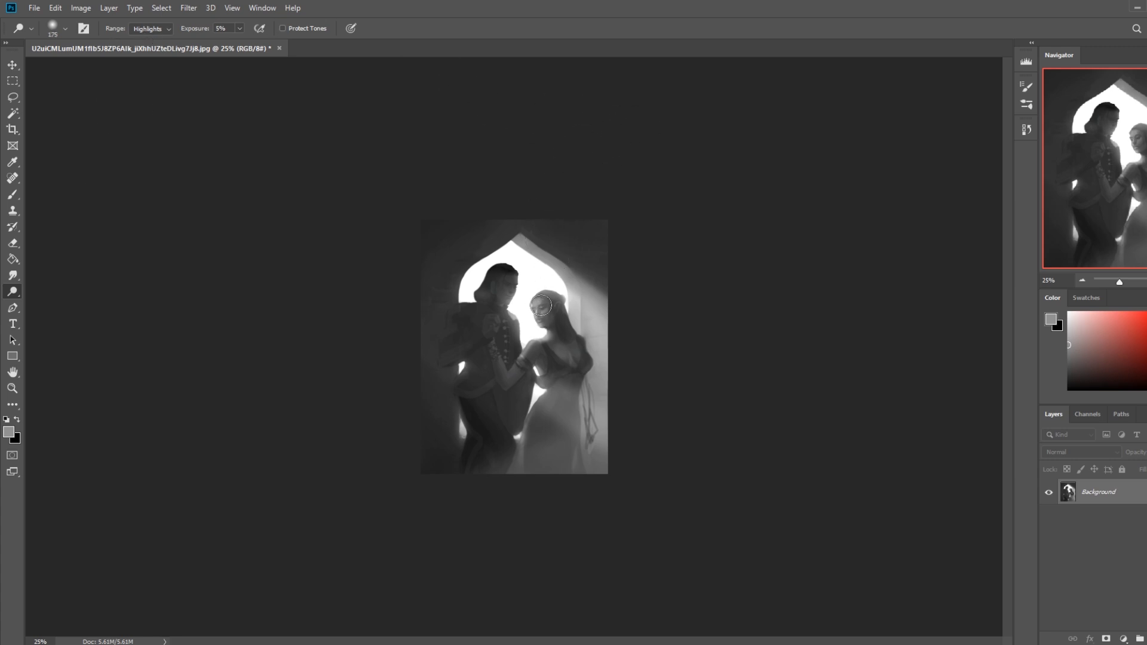
key(bracketleft)
Return to the Brush tool and sample a dark grey beside the woman's neck
click(13, 113)
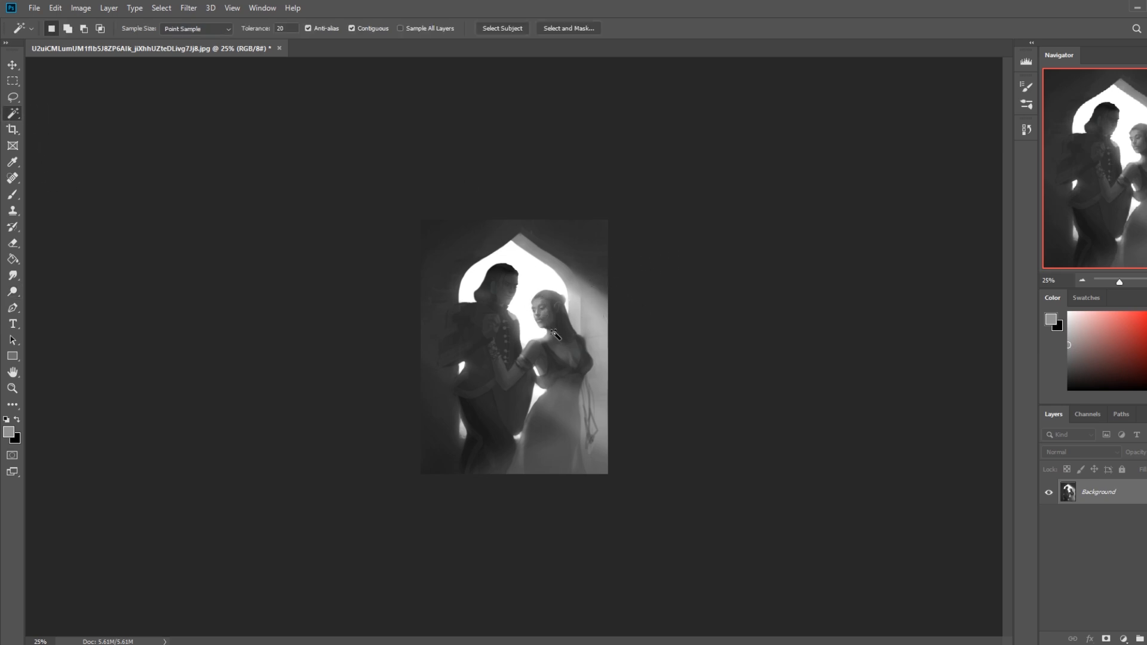
key(b)
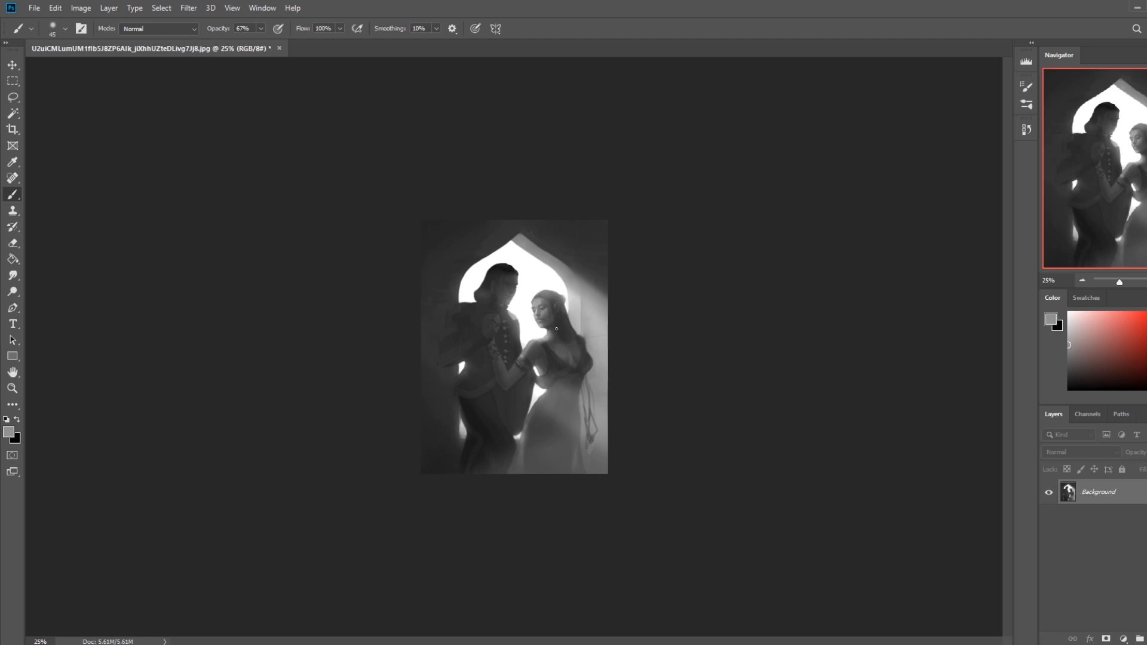
alt+click(555, 330)
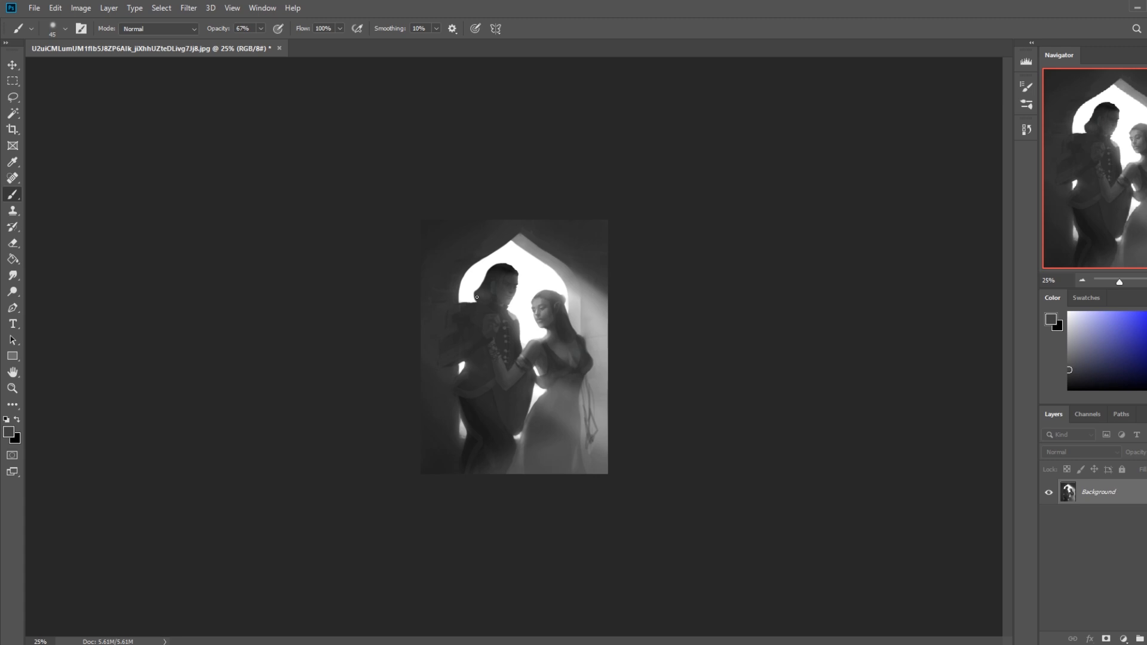
Lasso a long fold along the skirt's edge nearest the man and lighten it with sampled near-white using a size 500 soft brush, redoing one stroke
key(l)
mouse_move(533, 413)
mouse_down()
mouse_move(545, 487)
mouse_move(533, 412)
mouse_move(548, 470)
mouse_move(530, 492)
mouse_move(522, 433)
mouse_move(534, 415)
mouse_move(546, 525)
mouse_move(521, 413)
mouse_up()
key(alt)
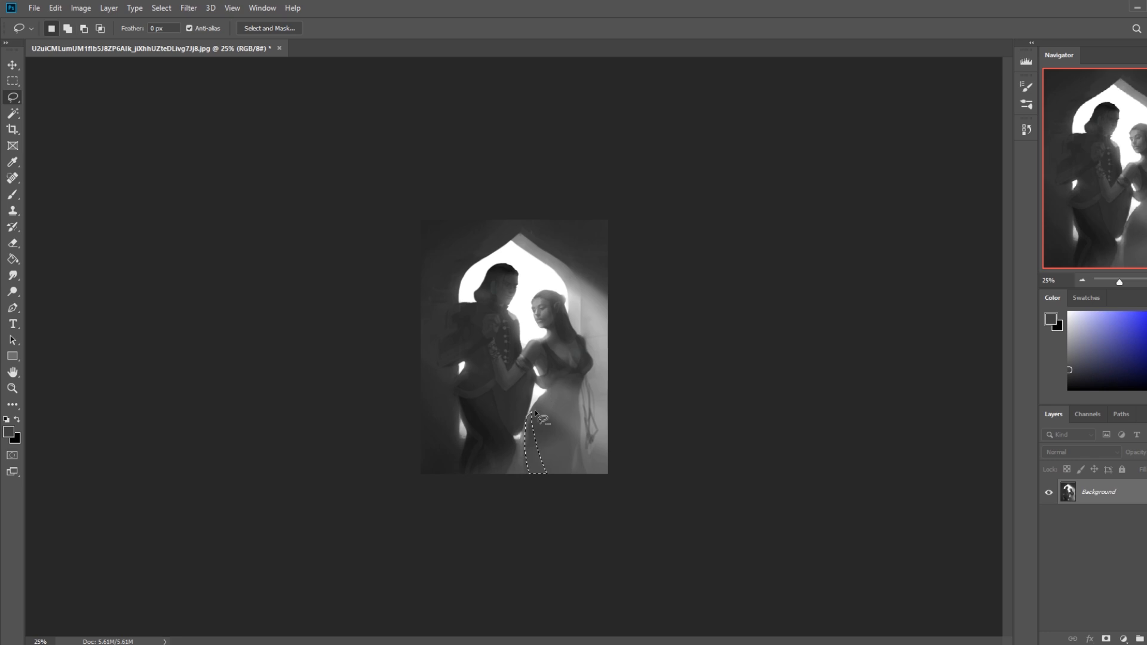
key(ctrl+d)
key(b)
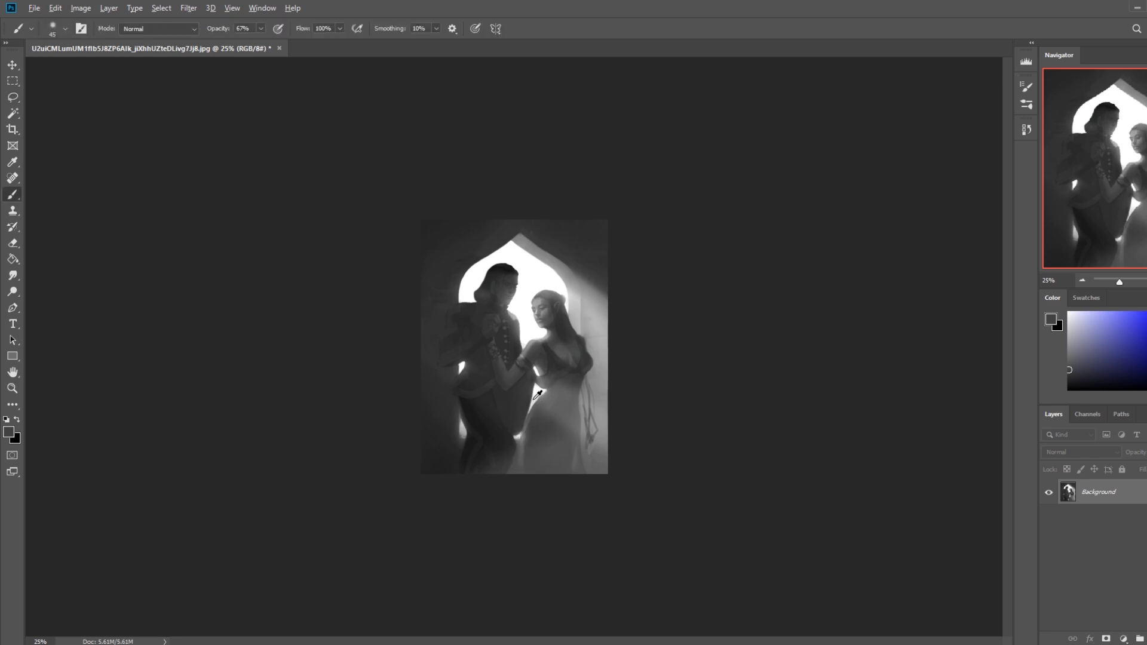
alt+click(533, 394)
key(bracketright)
key(bracketright)
key(bracketright)
key(bracketright)
key(bracketright)
drag(531, 417, 532, 478)
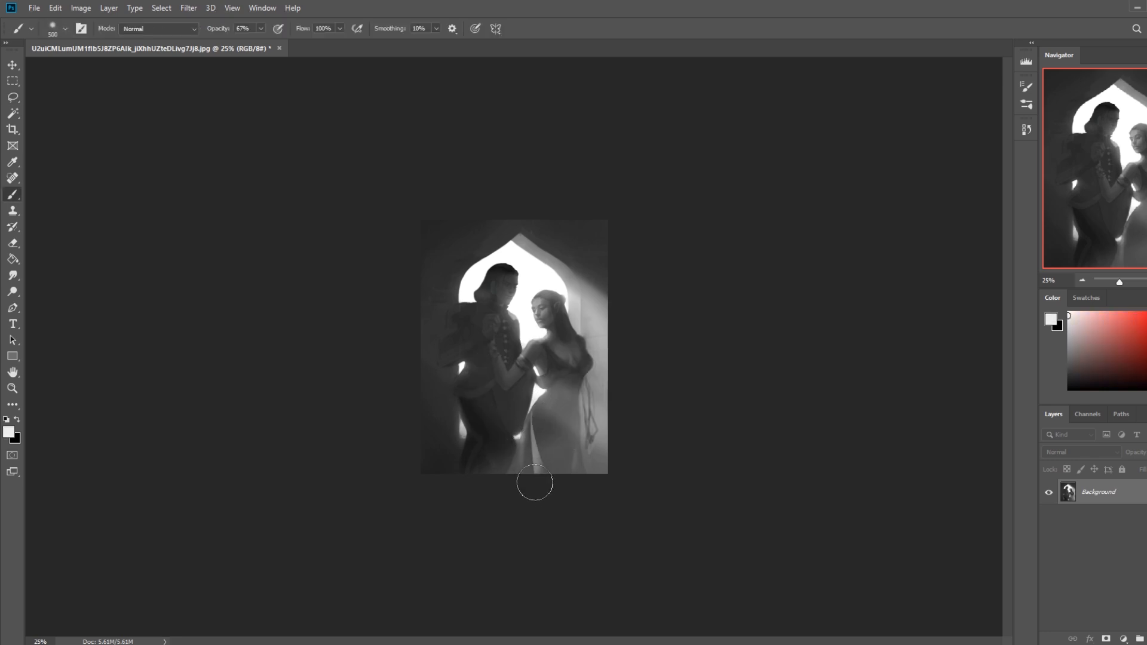
key(ctrl+z)
drag(530, 416, 545, 499)
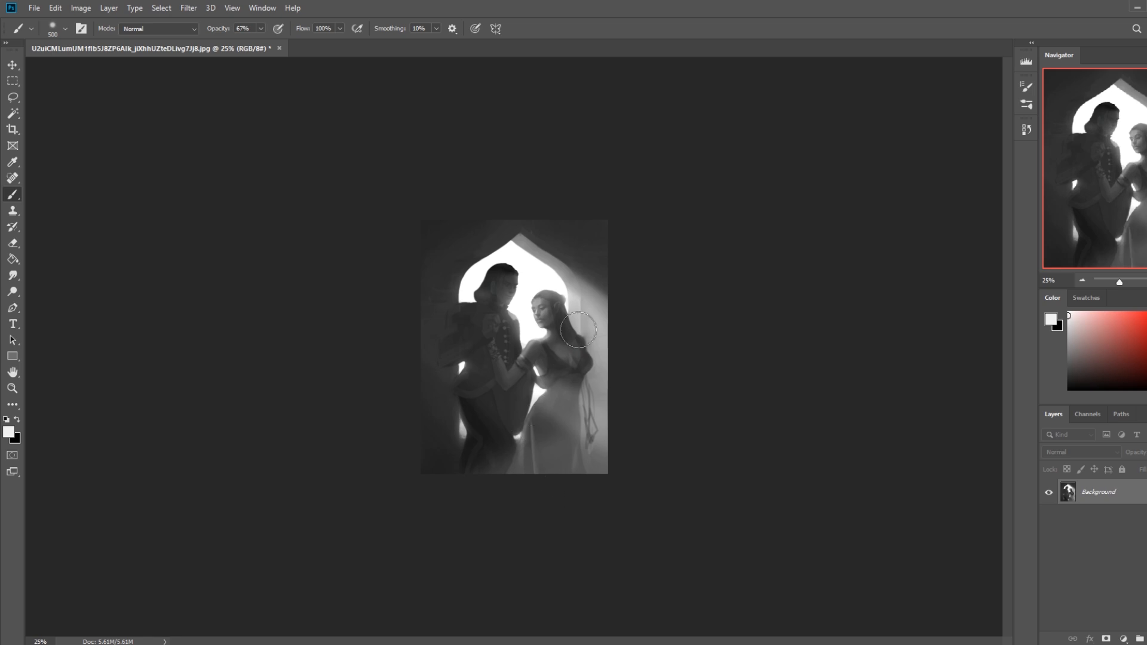
Lasso a second long fold from the waist to the skirt's hem and lighten it softly with white sampled from the window
key(l)
mouse_move(547, 393)
mouse_down()
mouse_move(578, 514)
mouse_move(549, 392)
mouse_move(554, 486)
mouse_move(545, 384)
mouse_up()
key(ctrl+d)
key(ctrl+d)
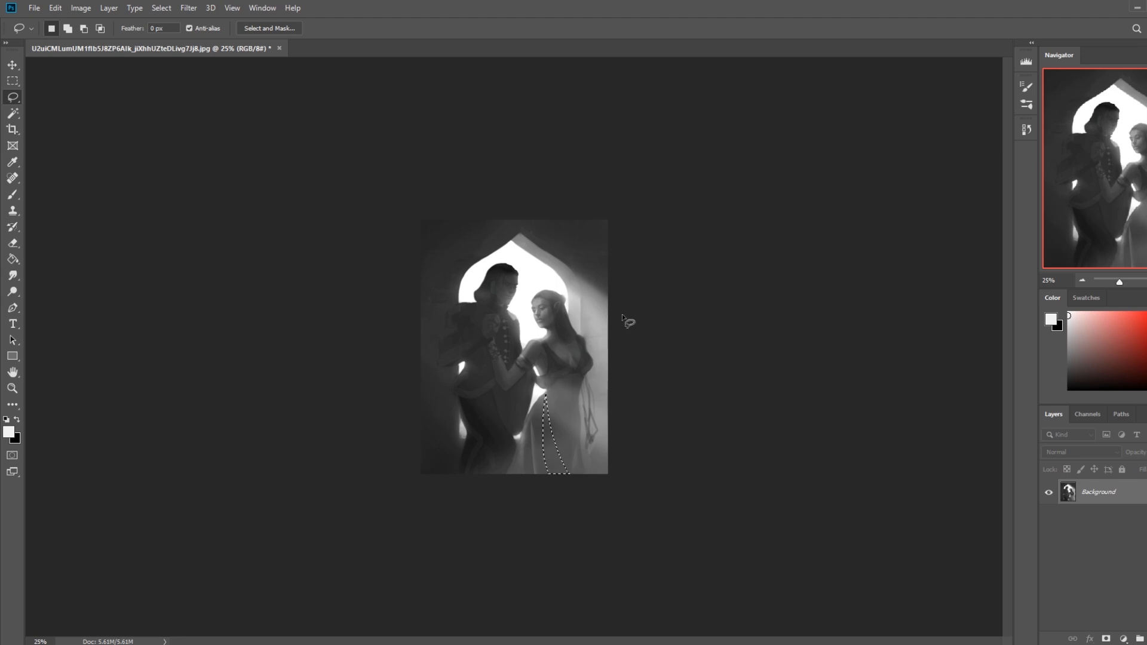
key(b)
alt+click(540, 387)
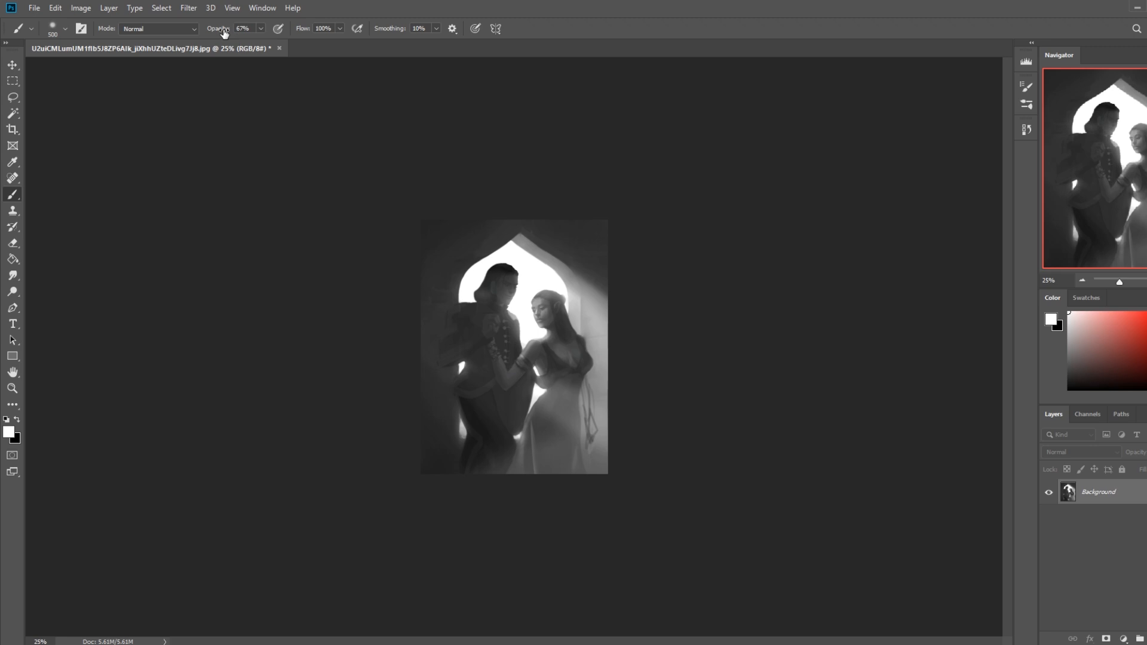
key(bracketleft)
Lasso a narrow fold running down the skirt from the hip and shade it with sampled dress grey at 34% brush opacity, resampling white
key(l)
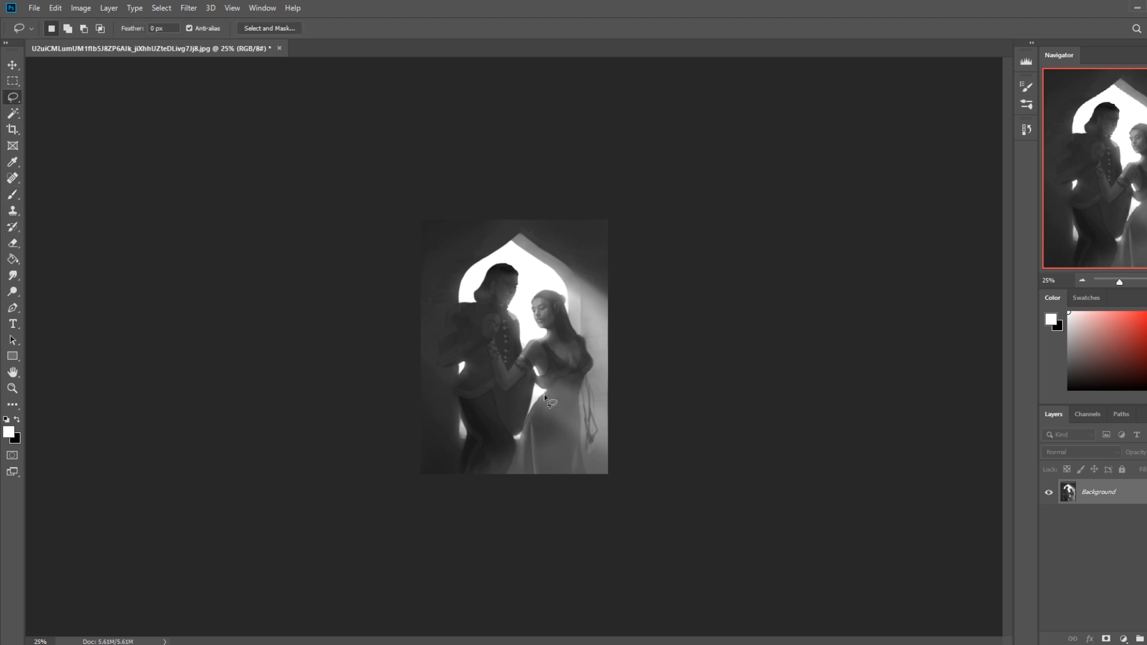
mouse_move(538, 430)
mouse_down()
mouse_move(574, 369)
mouse_move(544, 471)
mouse_up()
drag(547, 394, 544, 472)
drag(547, 392, 533, 424)
key(ctrl+d)
key(b)
alt+click(537, 465)
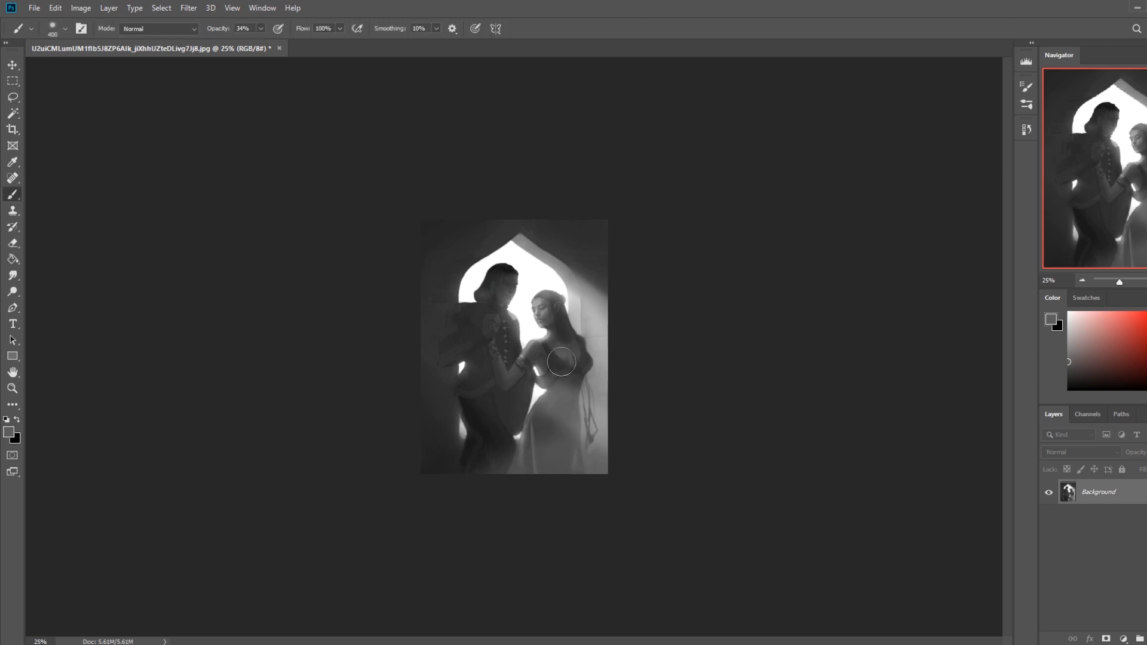
alt+click(544, 383)
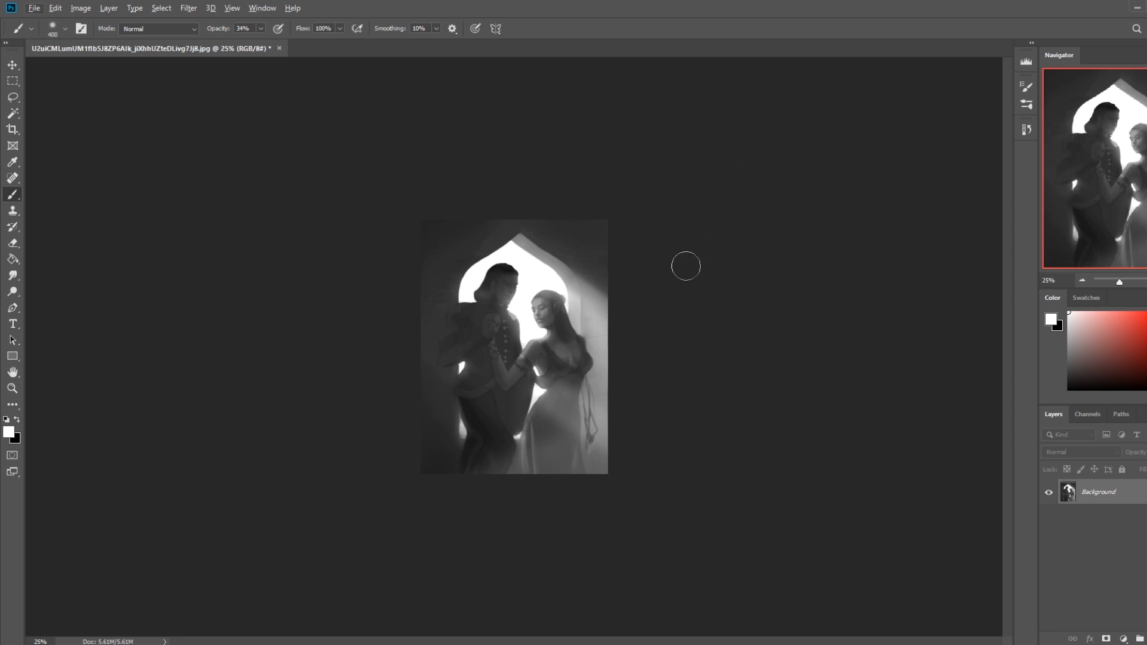
Lasso the man's jacket edge above the woman's armband, darken it with sampled jacket grey using a size 125 brush, and deselect
key(z)
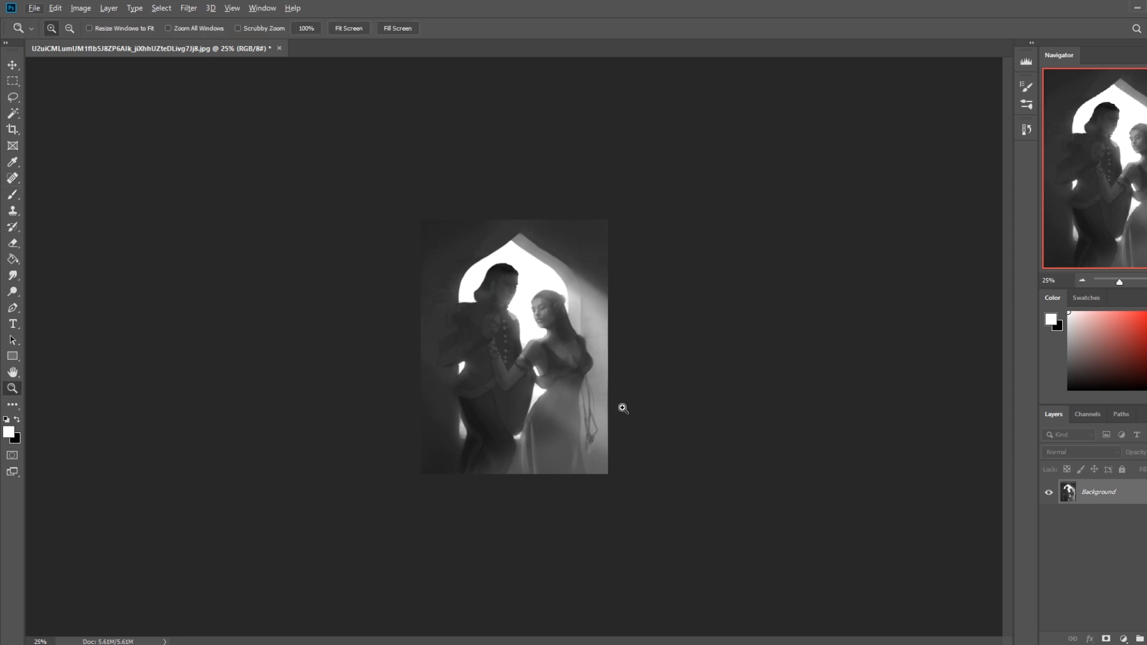
click(550, 346)
key(r)
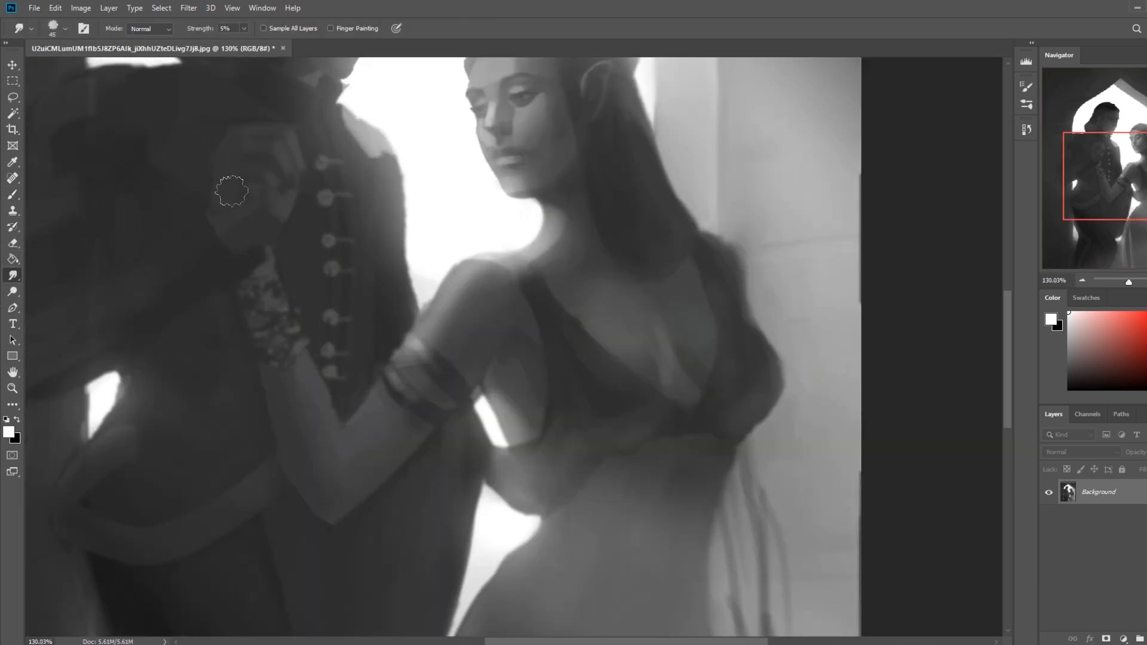
key(l)
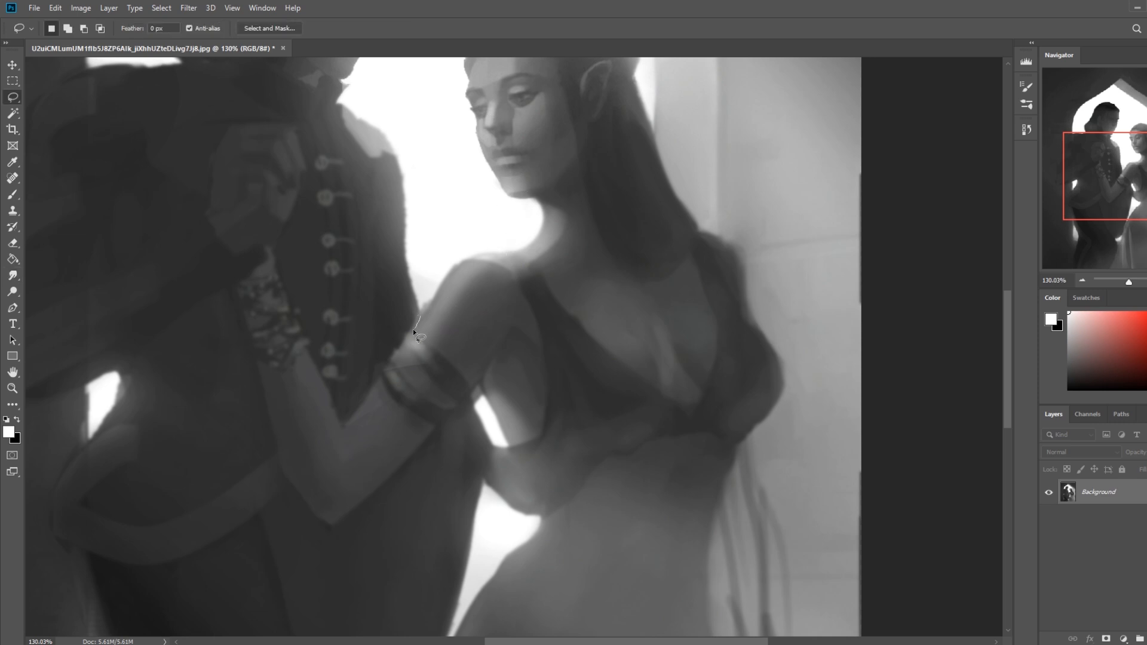
mouse_move(383, 367)
mouse_down()
mouse_move(373, 397)
mouse_move(352, 386)
mouse_move(397, 288)
mouse_move(422, 315)
mouse_move(418, 287)
mouse_up()
key(ctrl+d)
key(b)
alt+click(392, 312)
key(bracketleft)
key(bracketleft)
key(bracketleft)
key(bracketleft)
key(bracketleft)
key(bracketleft)
key(bracketleft)
key(bracketleft)
key(bracketleft)
mouse_move(412, 321)
mouse_down()
mouse_move(396, 307)
mouse_move(406, 317)
mouse_up()
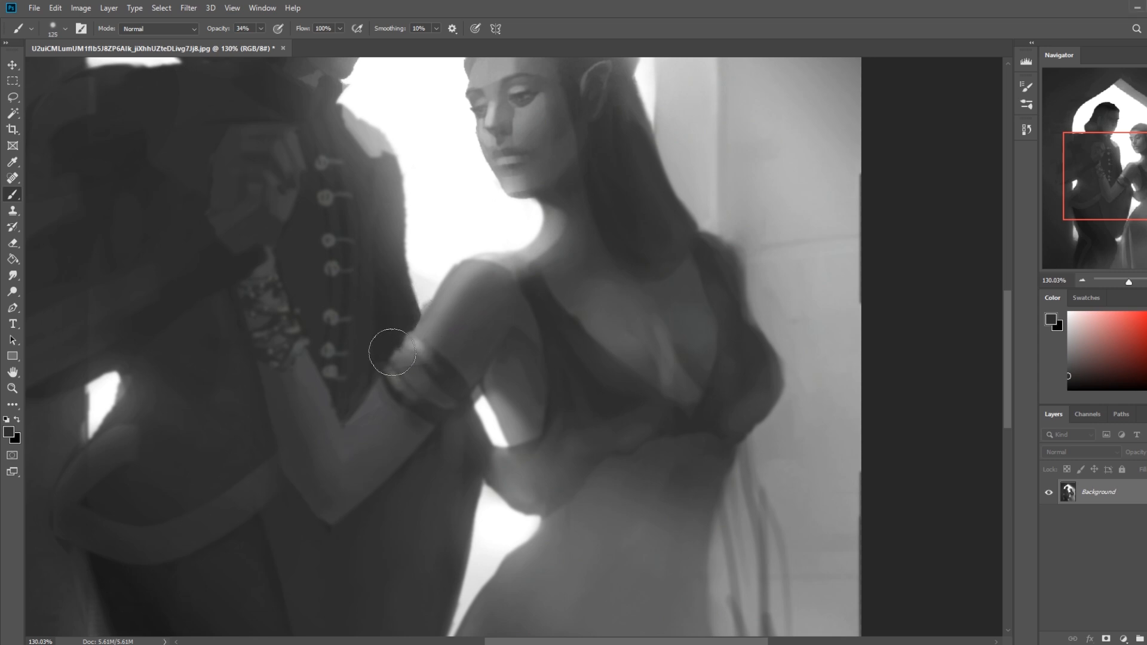
mouse_move(378, 371)
mouse_down()
mouse_move(358, 385)
mouse_move(377, 374)
mouse_move(366, 383)
mouse_move(389, 335)
mouse_move(368, 351)
mouse_move(358, 374)
mouse_move(385, 344)
mouse_up()
drag(385, 296, 394, 306)
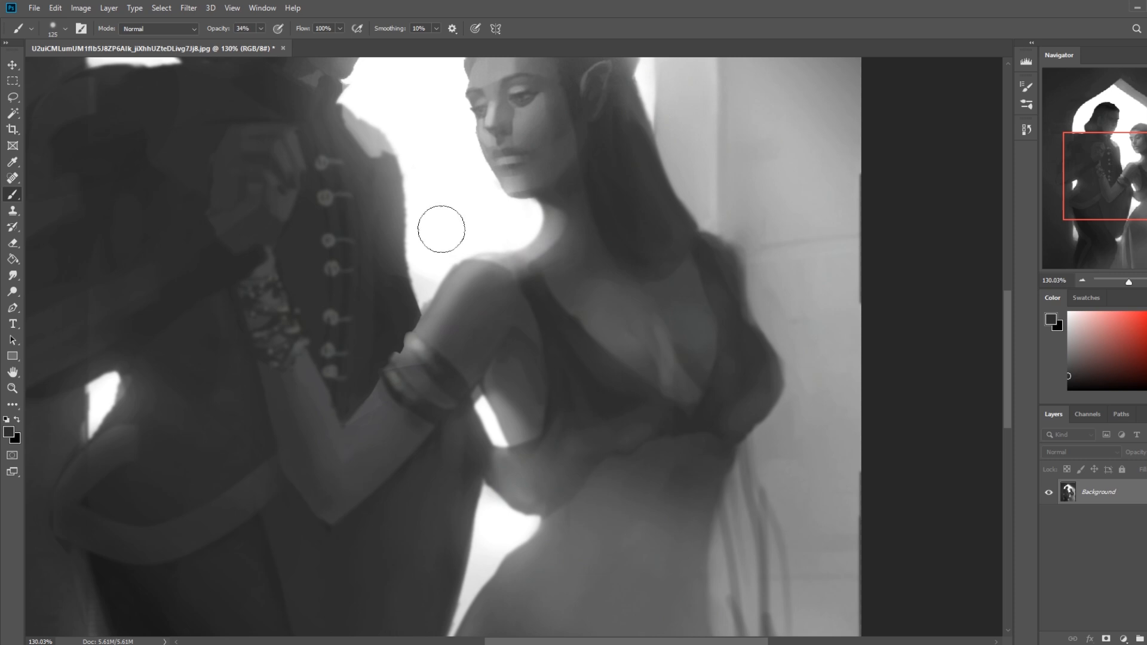
key(m)
right_click(447, 219)
click(480, 228)
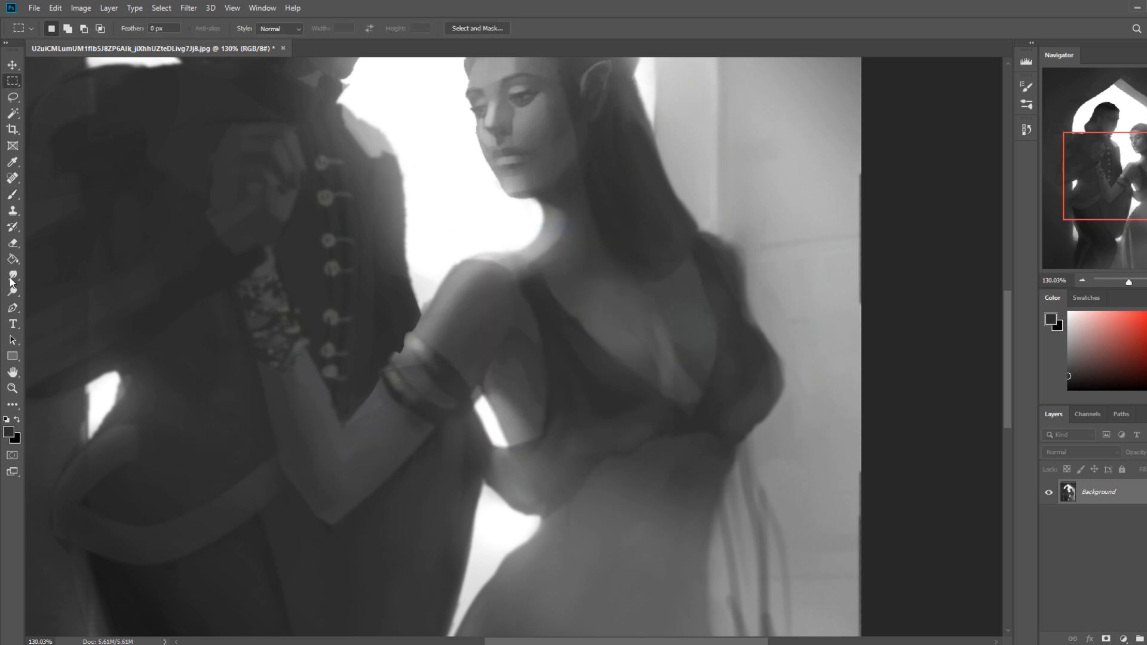
Soften the man's backlit shoulder edge using the Smudge tool with its tip reduced to size 20
click(13, 276)
key(bracketleft)
key(bracketleft)
mouse_move(383, 170)
mouse_down()
mouse_move(362, 142)
mouse_move(384, 160)
mouse_up()
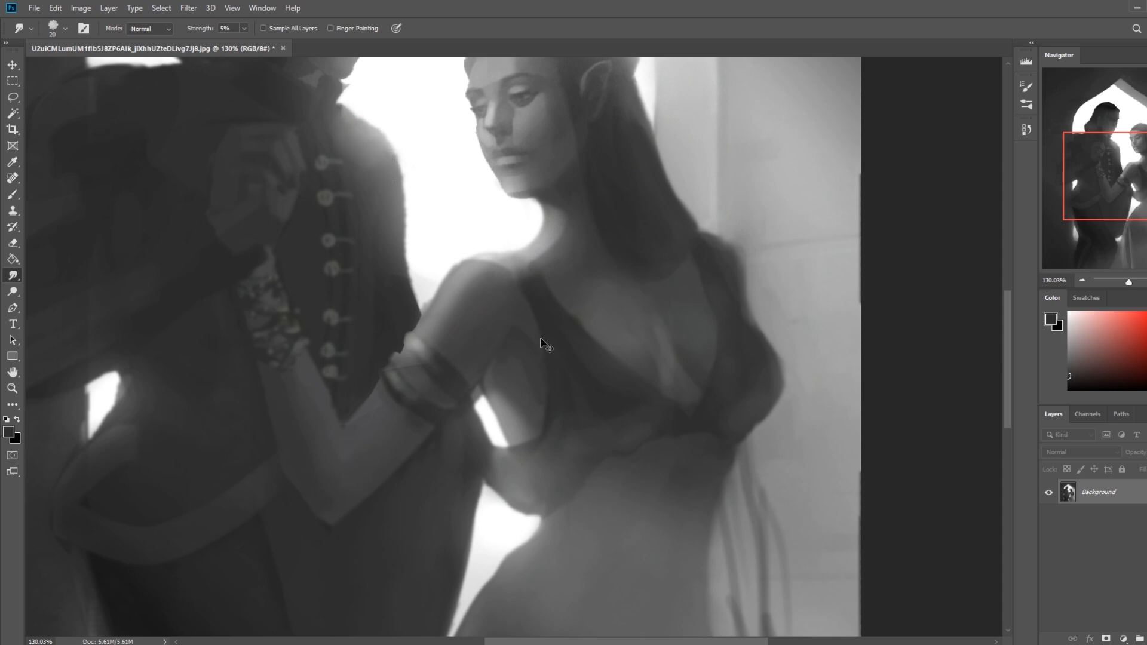
Lasso the jacket area below the man's collar and paint over it with the brush in Darken mode
scroll(494, 288, down, 4)
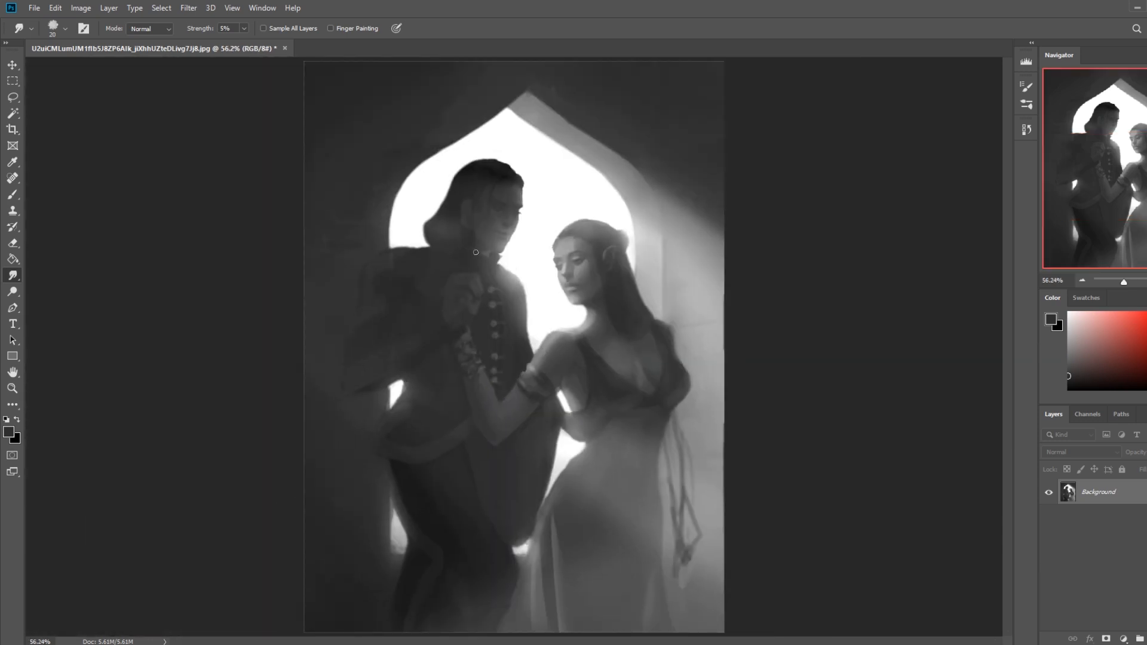
key(l)
mouse_move(508, 279)
mouse_down()
mouse_move(480, 267)
mouse_move(501, 261)
mouse_move(520, 314)
mouse_move(501, 256)
mouse_up()
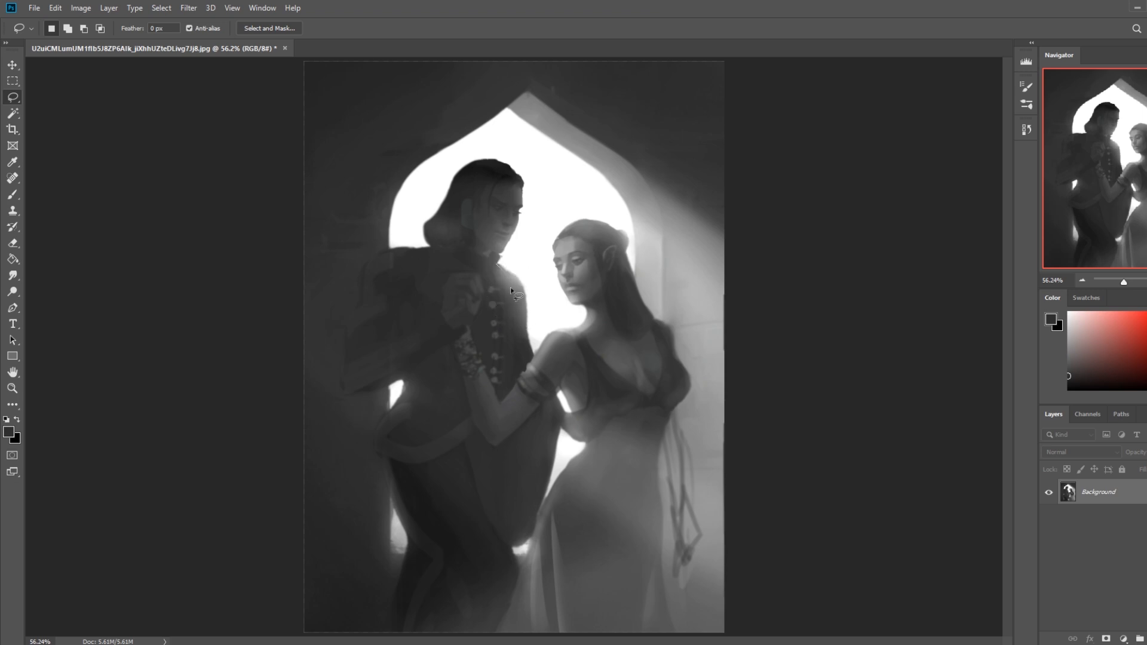
key(b)
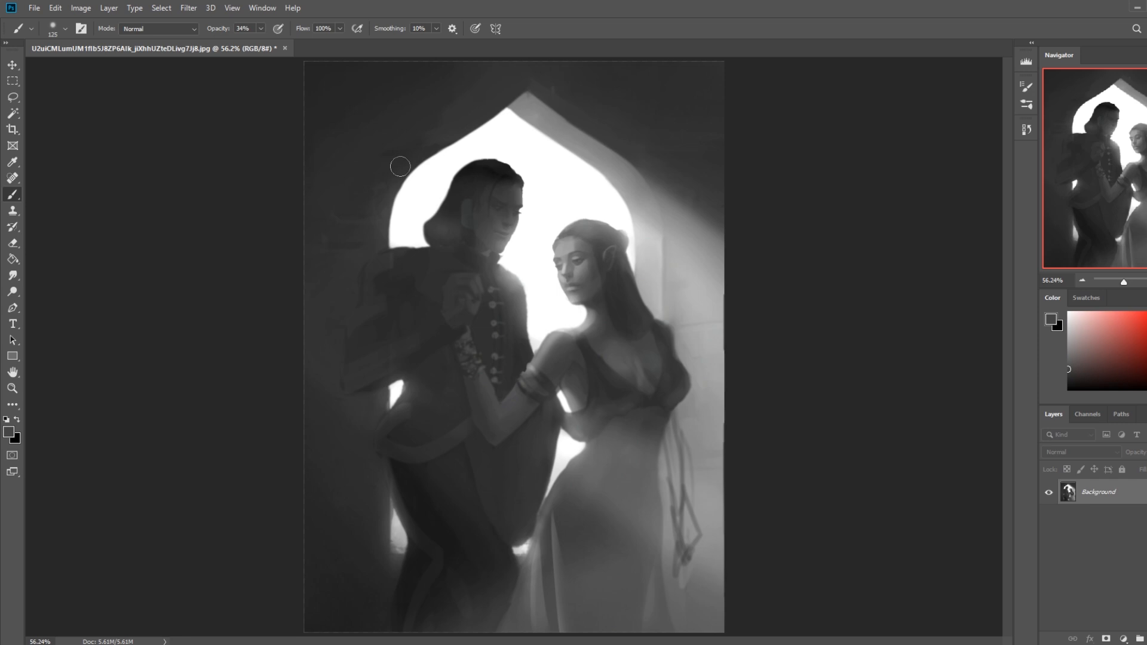
click(158, 28)
click(143, 87)
drag(492, 275, 495, 268)
Outline the window edge beside the woman's hair with the Polygonal Lasso, paint it white in Normal mode at 100% opacity, and deselect
key(ctrl+minus)
key(ctrl+minus)
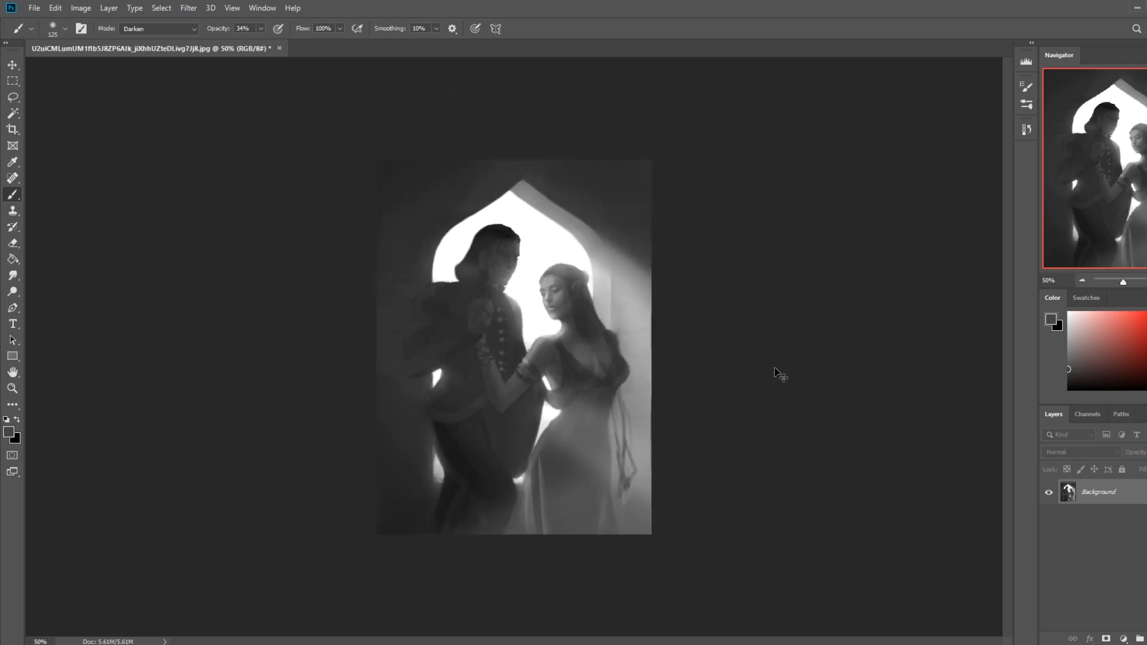
right_click(18, 113)
click(55, 123)
right_click(14, 98)
click(54, 109)
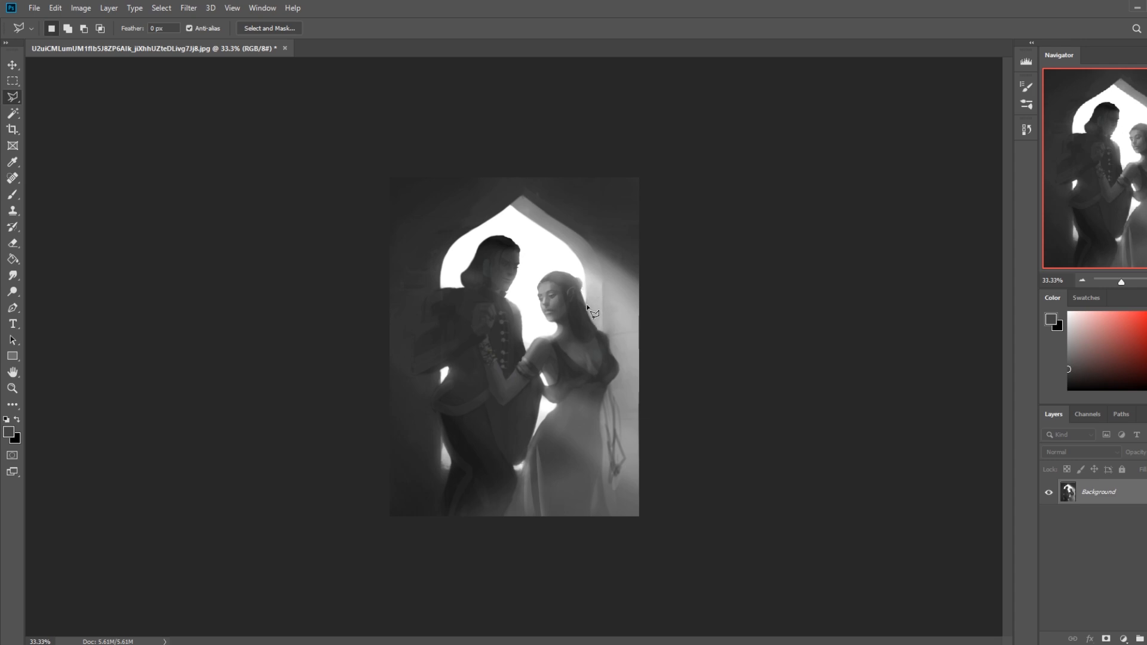
click(582, 276)
key(b)
key(d)
key(x)
click(180, 30)
click(201, 43)
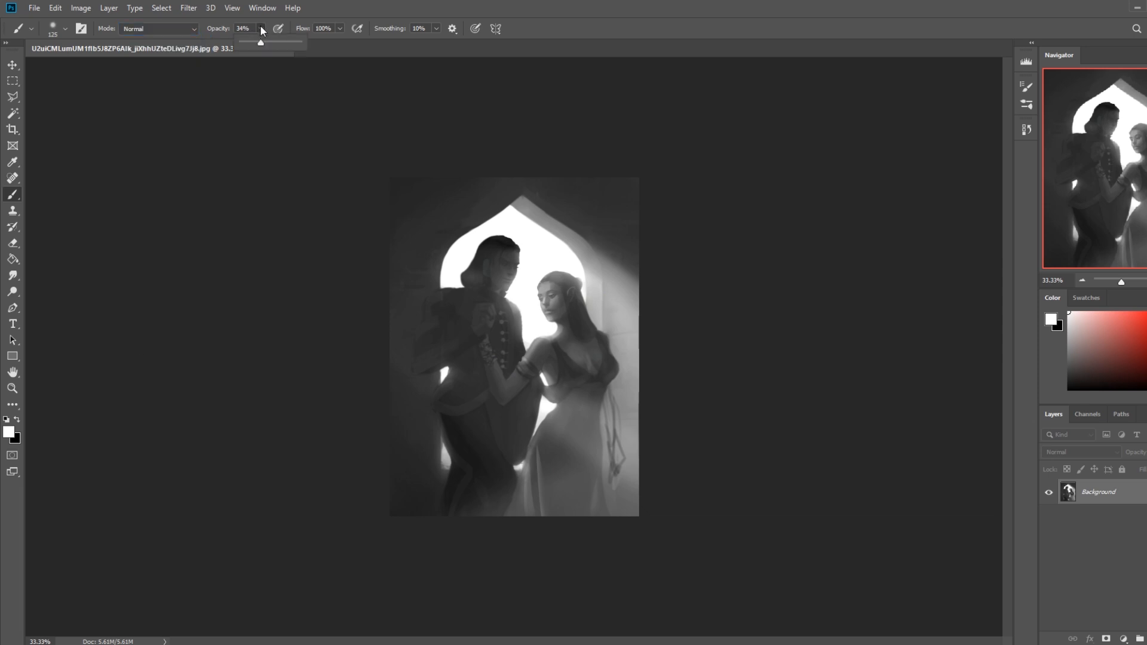
click(597, 315)
key(m)
right_click(605, 264)
click(631, 273)
Sharpen the back edge of the woman's hair down to her shoulder with sampled dark grey using a size 15 flat brush
key(z)
drag(651, 362, 699, 373)
key(b)
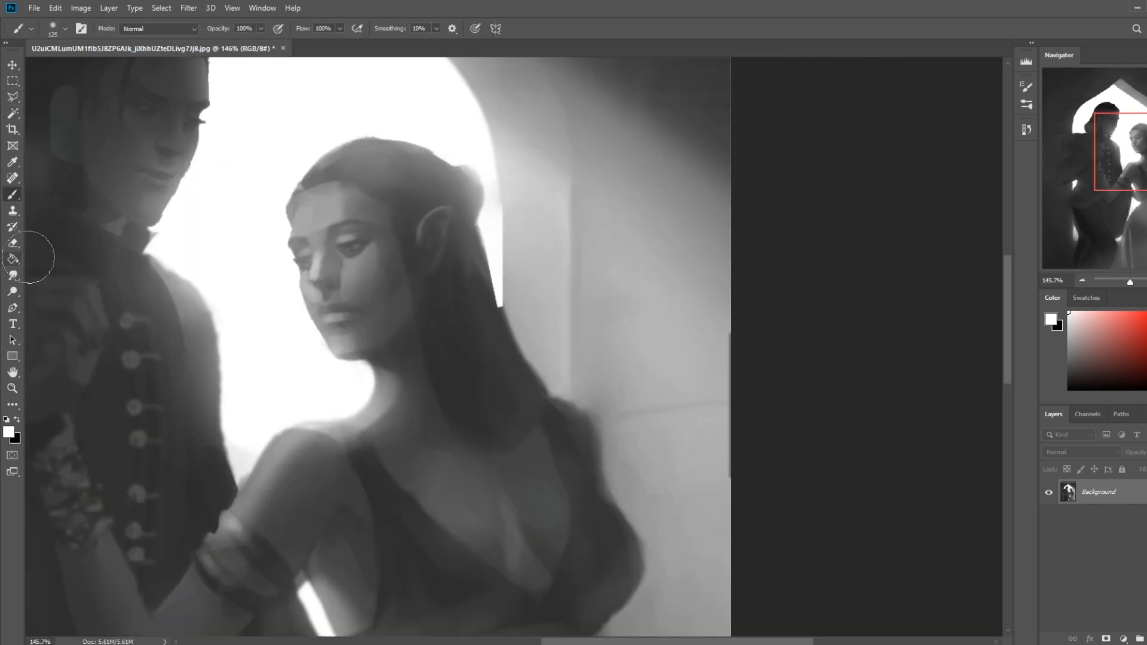
right_click(382, 212)
key(Return)
alt+click(525, 289)
key(bracketleft)
key(bracketleft)
key(bracketleft)
key(bracketleft)
key(bracketleft)
key(bracketleft)
key(bracketleft)
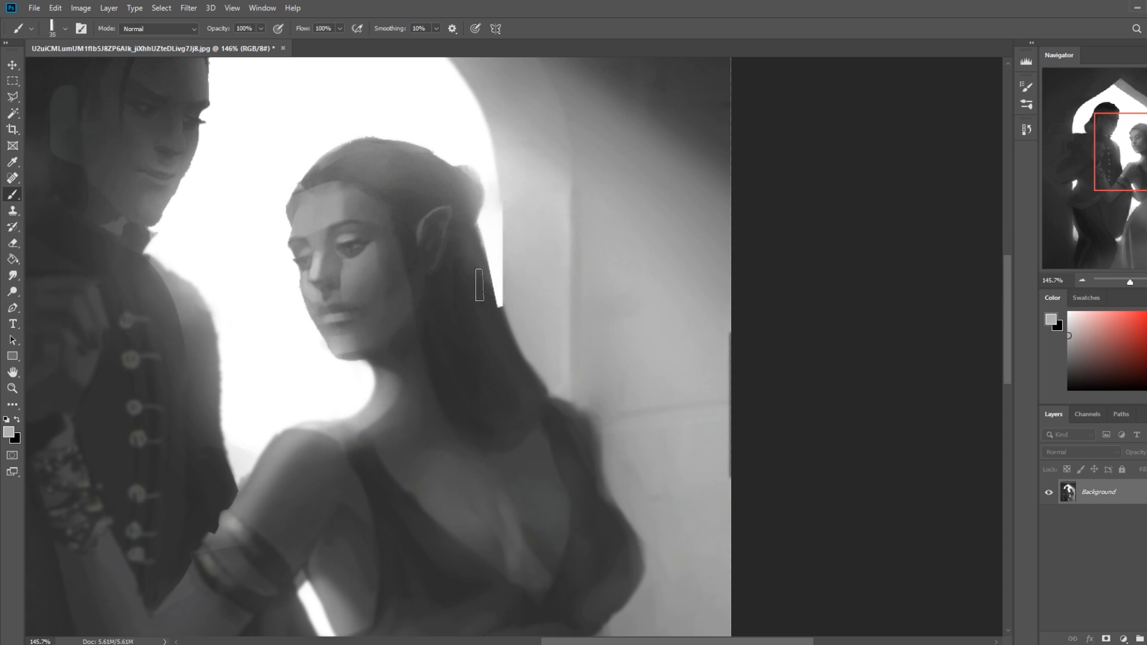
alt+click(491, 298)
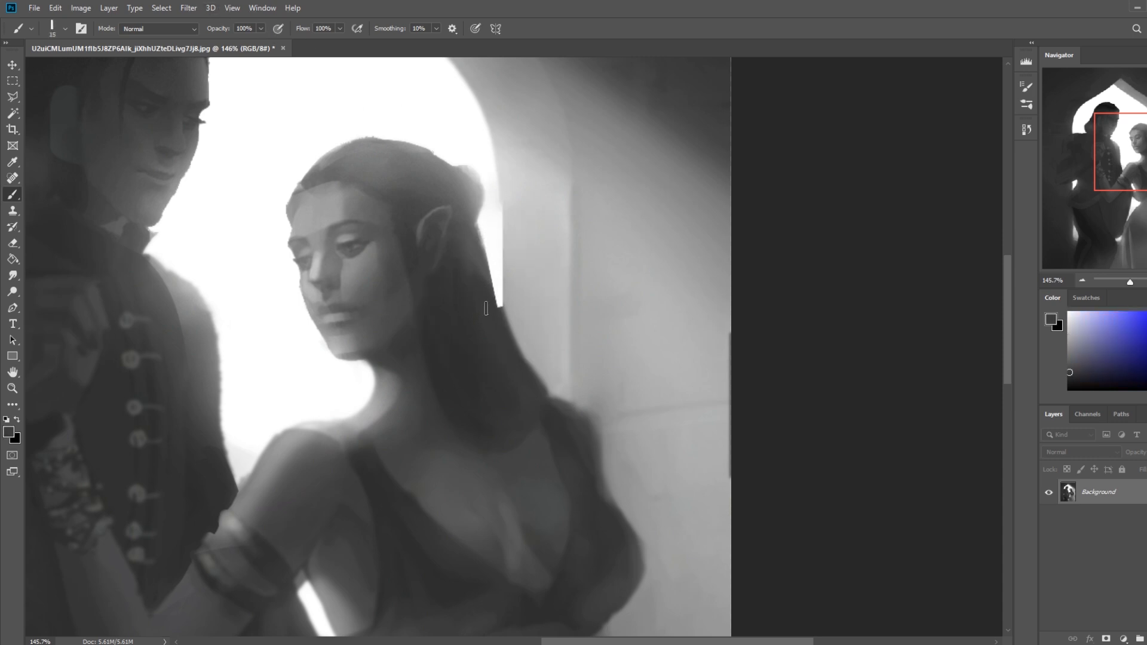
mouse_move(477, 261)
mouse_down()
mouse_move(516, 340)
mouse_move(477, 251)
mouse_move(508, 335)
mouse_move(483, 281)
mouse_move(552, 394)
mouse_up()
key(ctrl+z)
alt+click(483, 277)
drag(486, 304, 562, 399)
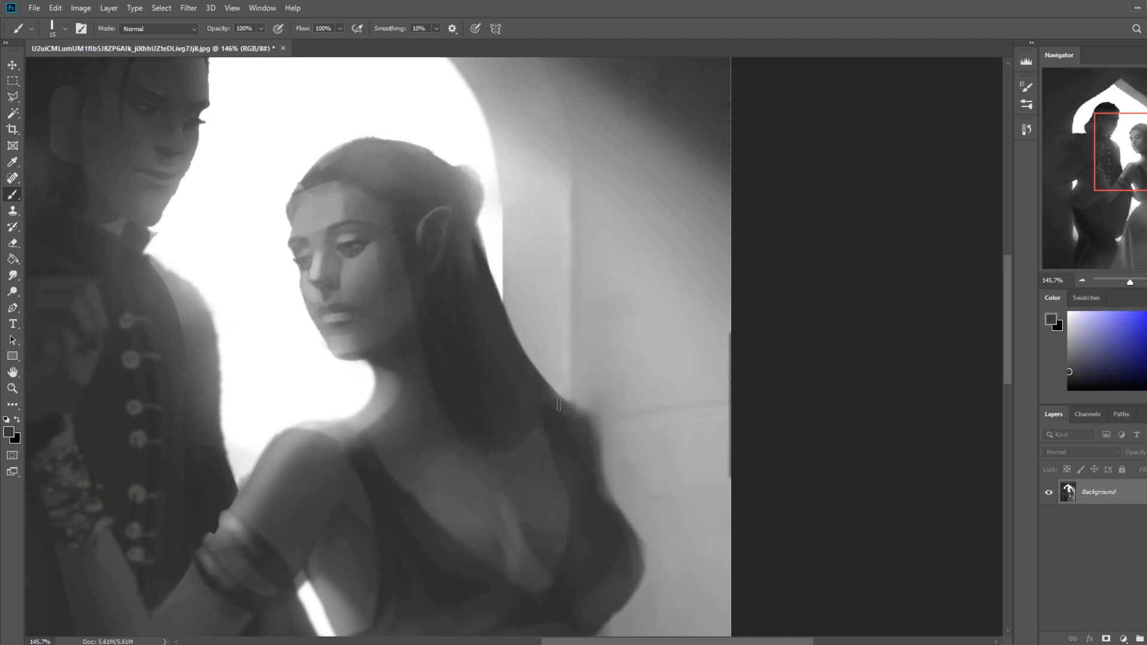
Paint loose hair strands under the woman's chin and beside her neck with sampled hair grey
alt+click(442, 320)
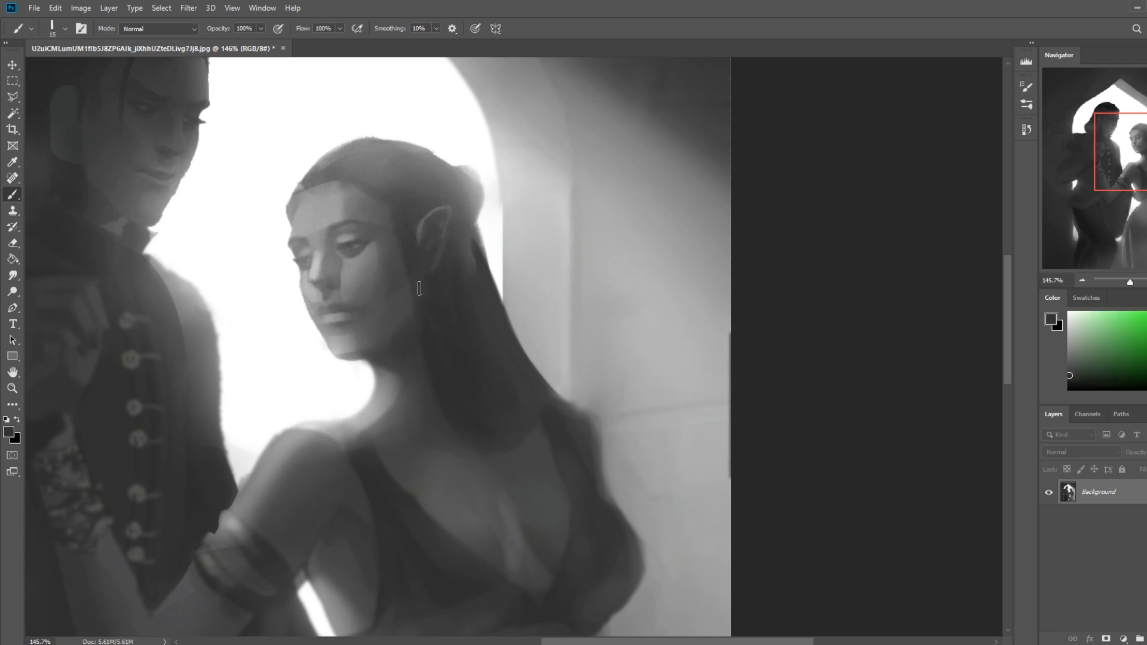
mouse_move(352, 360)
mouse_down()
mouse_move(361, 400)
mouse_move(362, 364)
mouse_move(368, 389)
mouse_up()
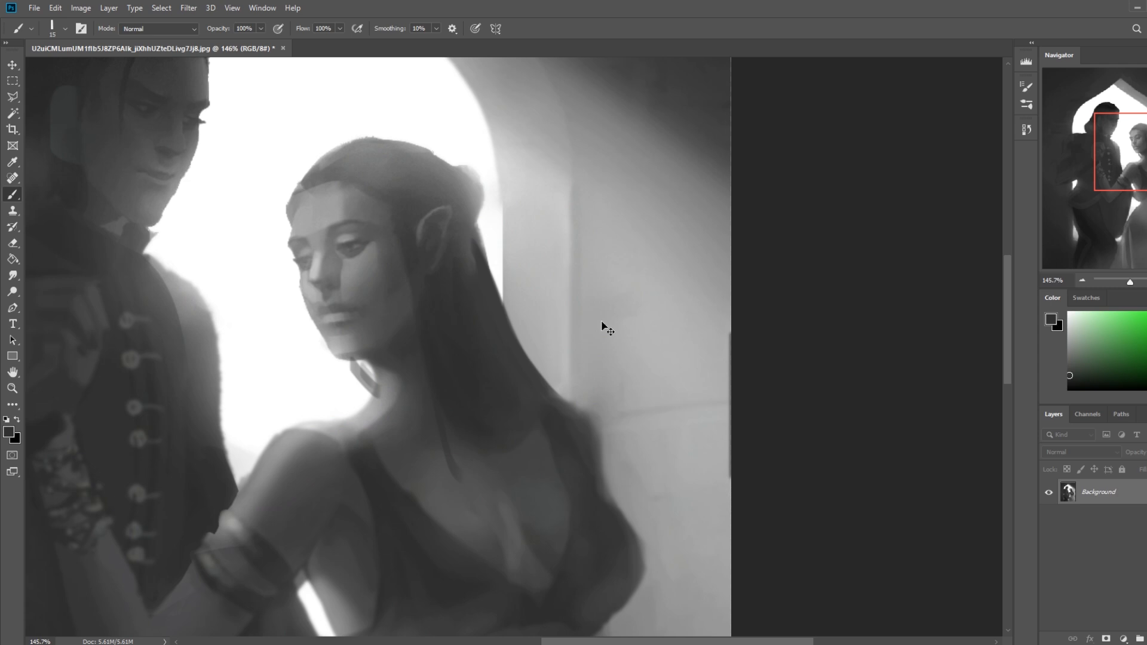
key(ctrl+minus)
key(ctrl+minus)
key(ctrl+minus)
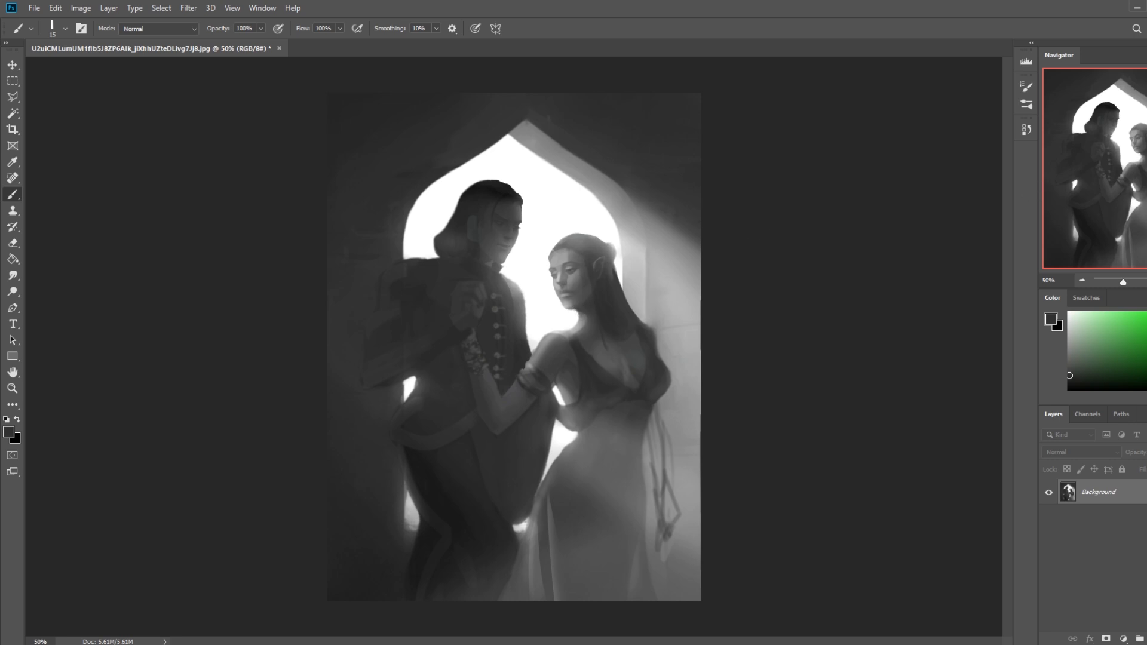
Refine the woman's hair and shoulder edges against the window frame with sampled light and dark greys
alt+click(631, 302)
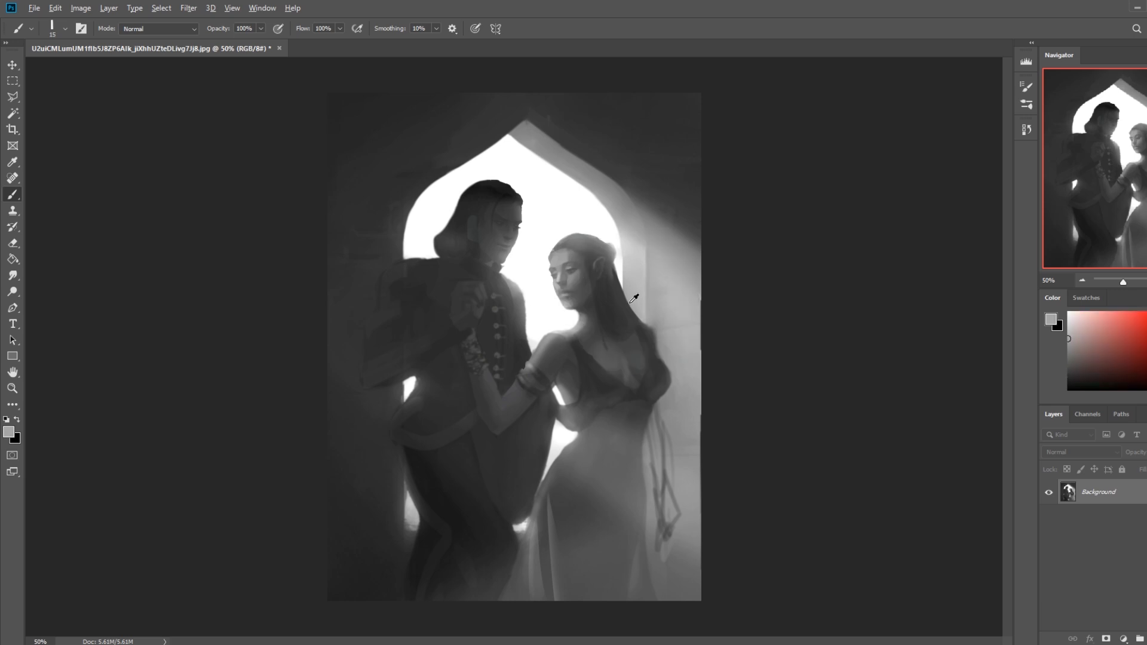
alt+click(621, 270)
drag(617, 280, 624, 306)
alt+click(610, 294)
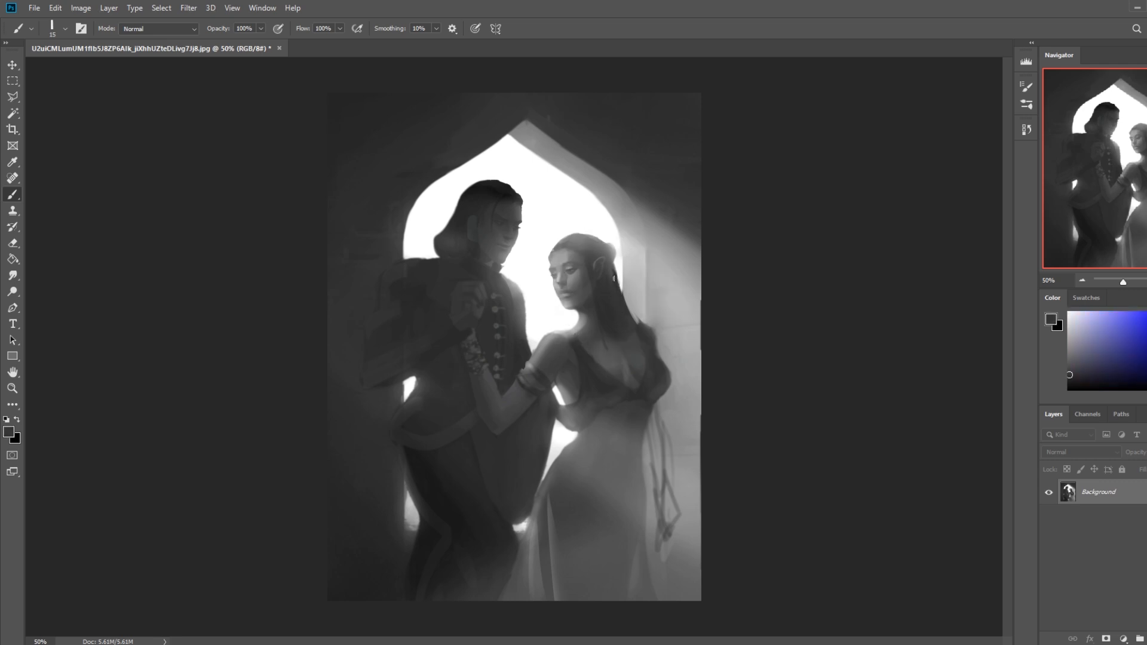
alt+click(651, 320)
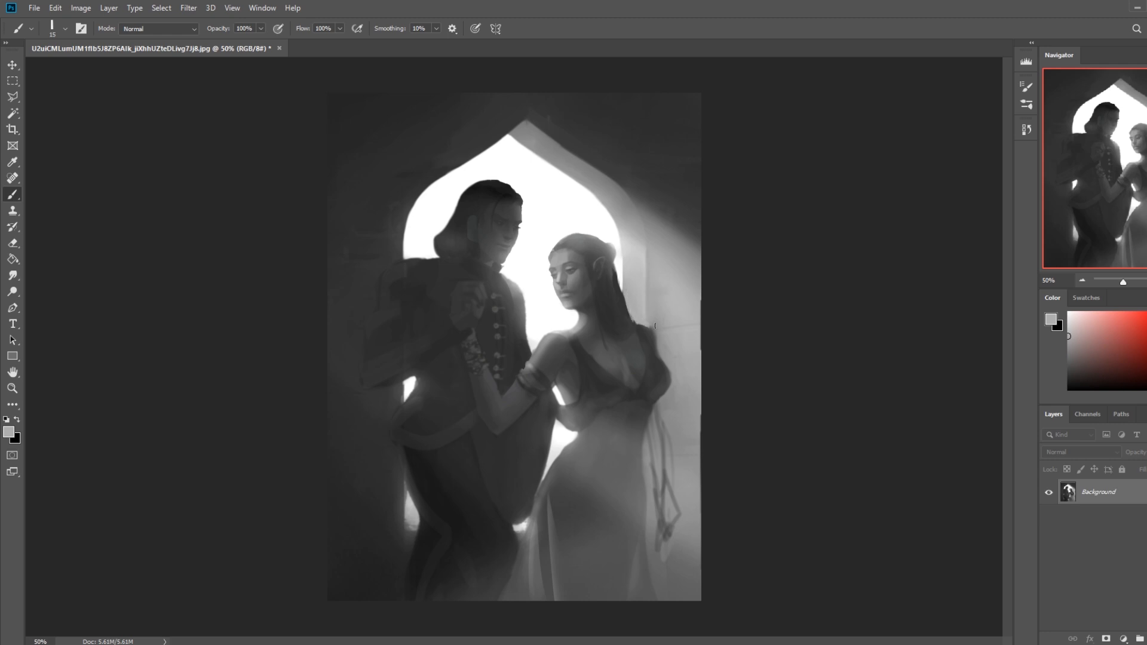
alt+click(651, 321)
key(ctrl+minus)
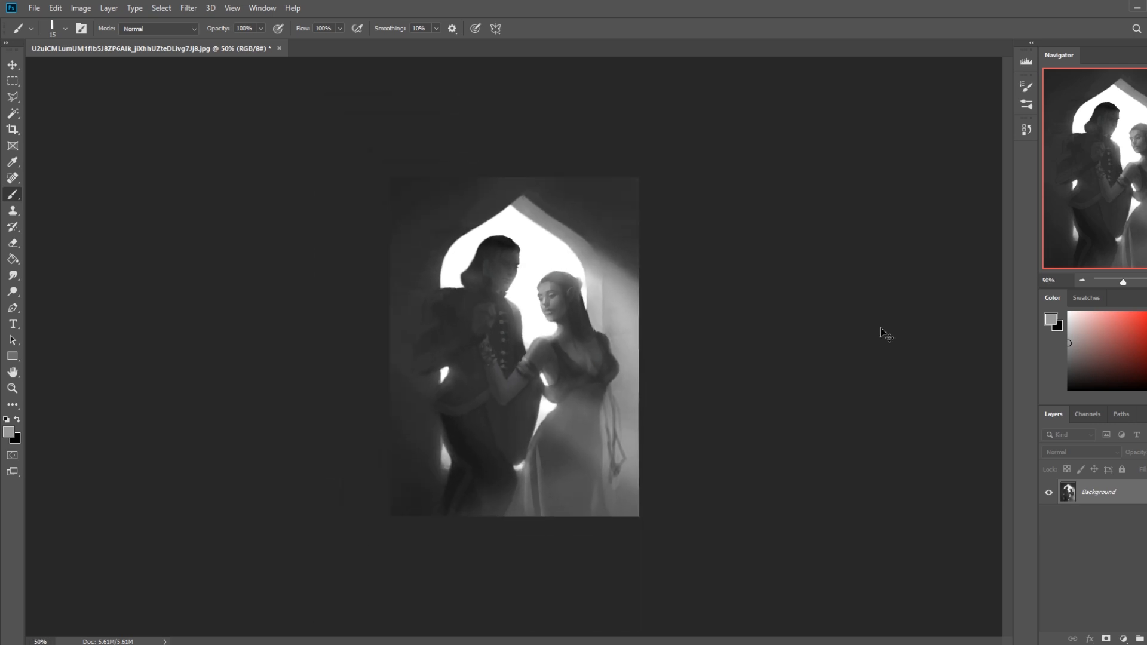
Select the wall beyond the woman's side of the window frame, darken it with sampled grey using a size 1300 soft brush, and deselect
click(12, 81)
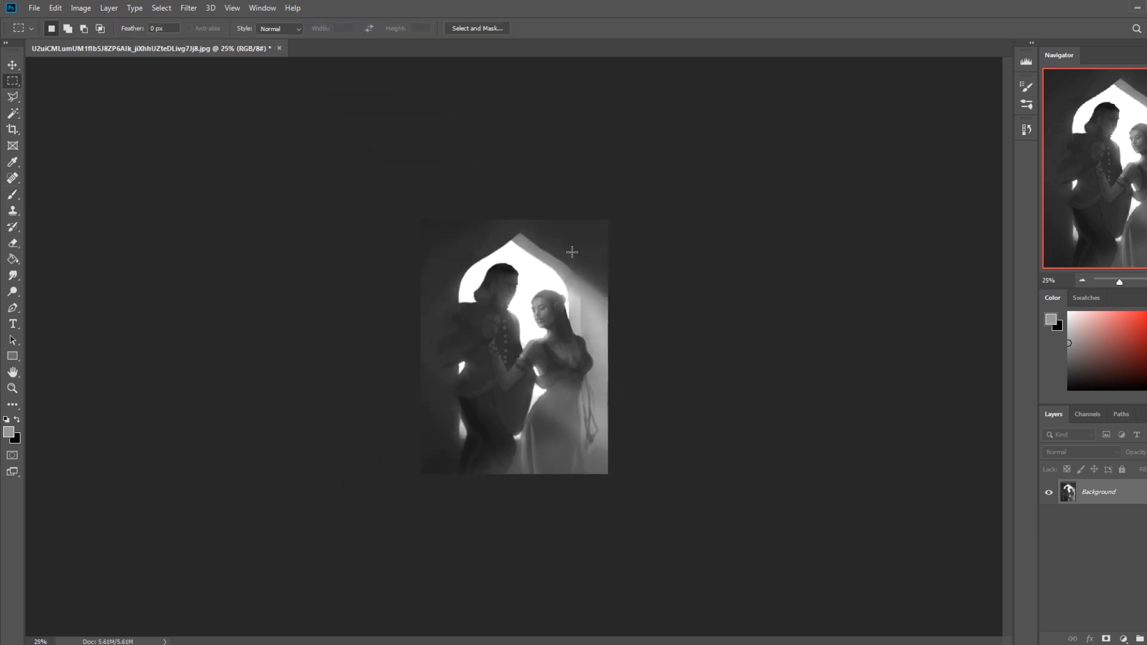
drag(580, 268, 758, 601)
key(l)
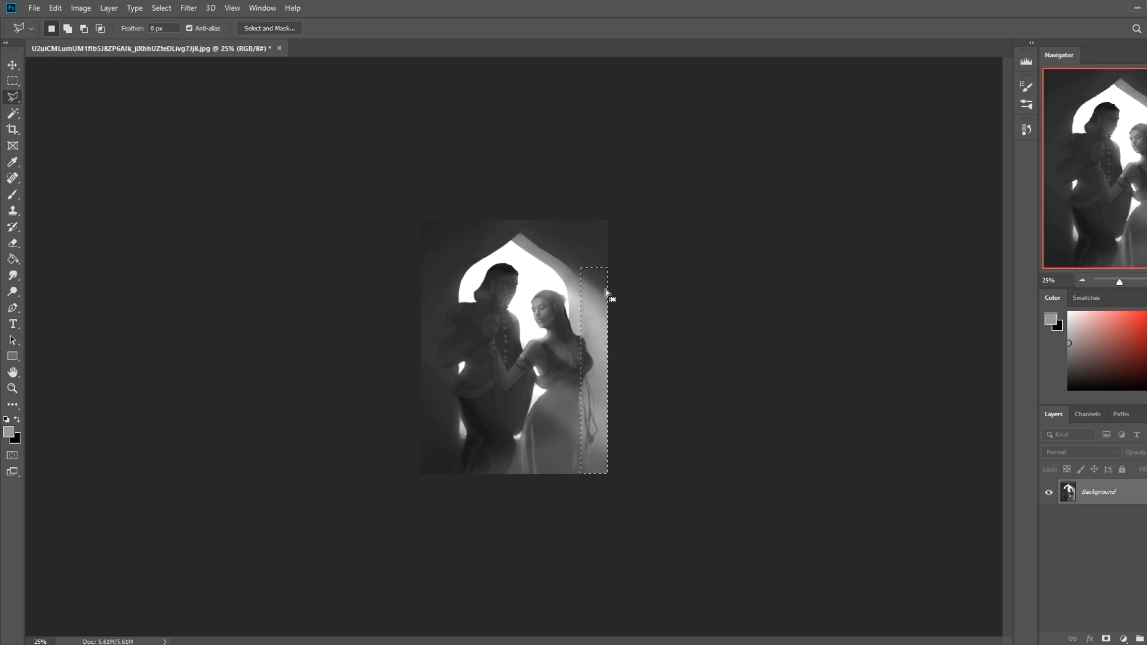
right_click(12, 97)
click(55, 103)
mouse_move(597, 271)
mouse_down()
mouse_move(588, 307)
mouse_move(598, 269)
mouse_move(583, 274)
mouse_up()
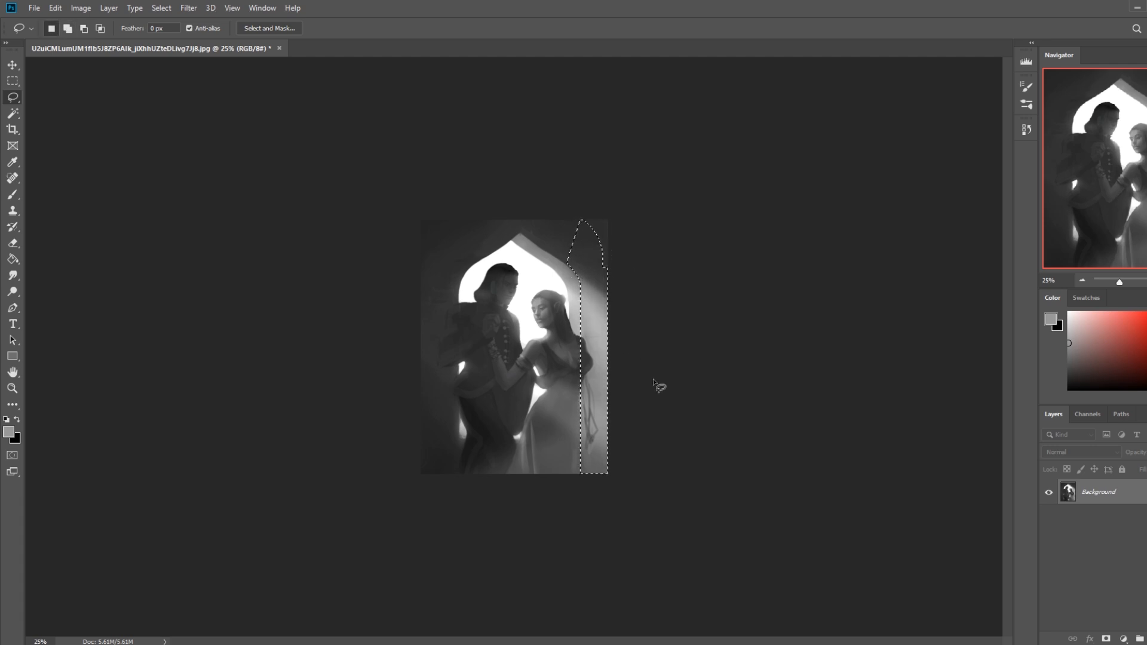
key(ctrl+d)
key(b)
right_click(597, 306)
click(751, 560)
click(813, 209)
key(bracketright)
key(bracketright)
key(bracketright)
key(bracketright)
key(bracketright)
key(bracketright)
key(bracketright)
key(bracketright)
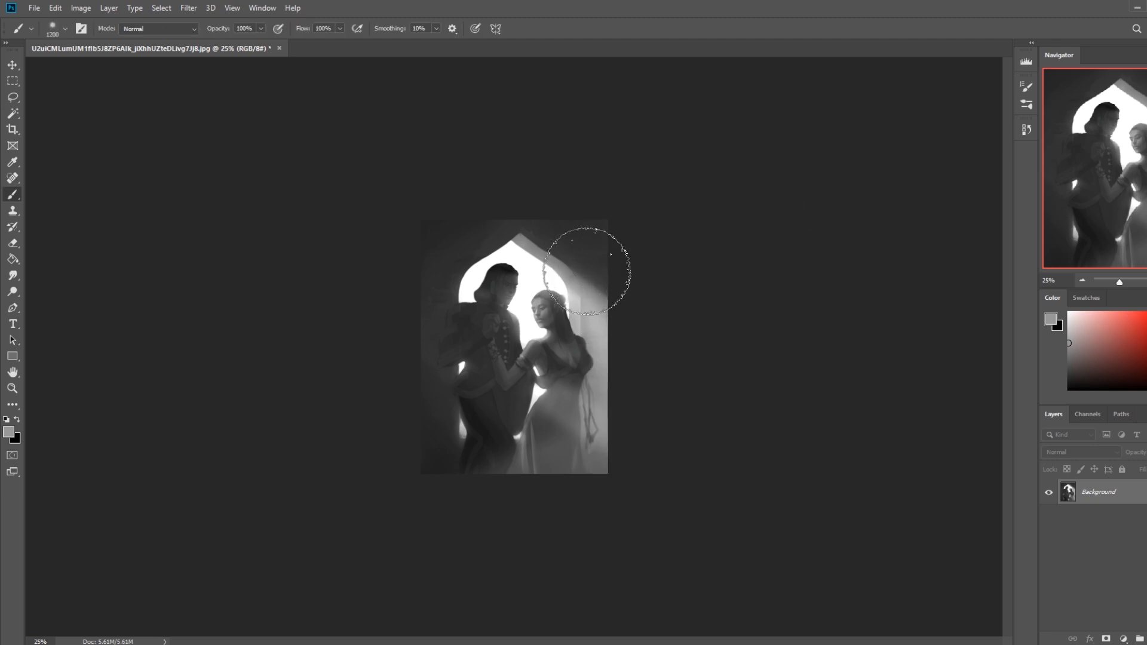
alt+click(577, 238)
mouse_move(590, 266)
mouse_down()
mouse_move(604, 348)
mouse_move(608, 505)
mouse_up()
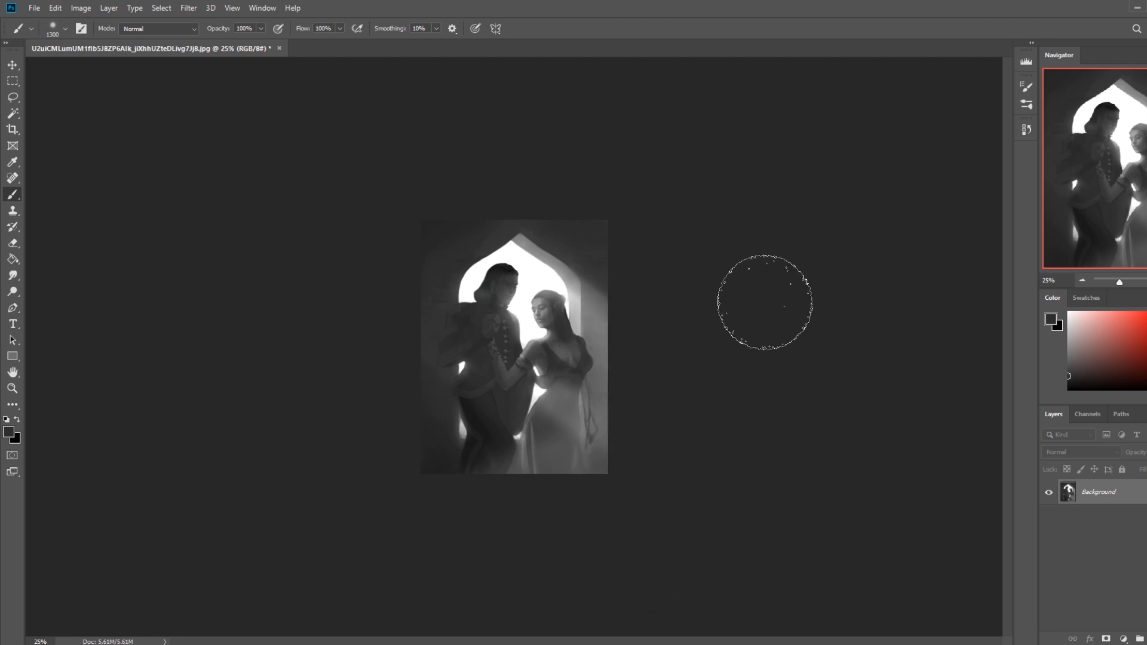
key(m)
right_click(601, 334)
click(602, 333)
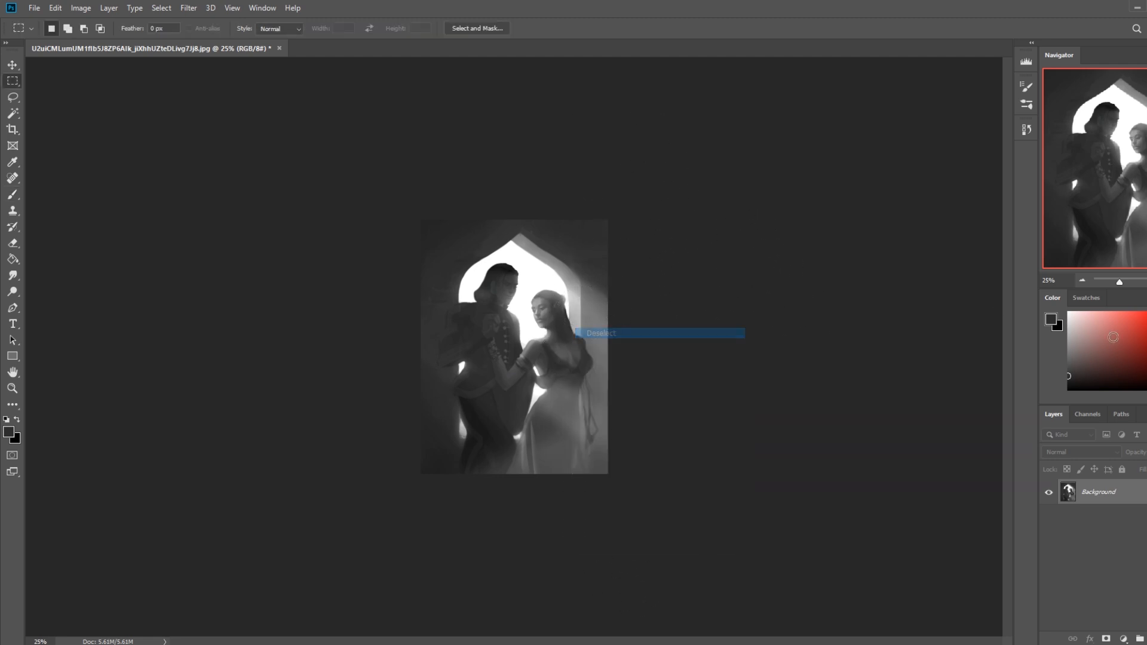
Brighten the backlit edges of the woman's dress with the Dodge tool on Highlights at 5% exposure
click(17, 289)
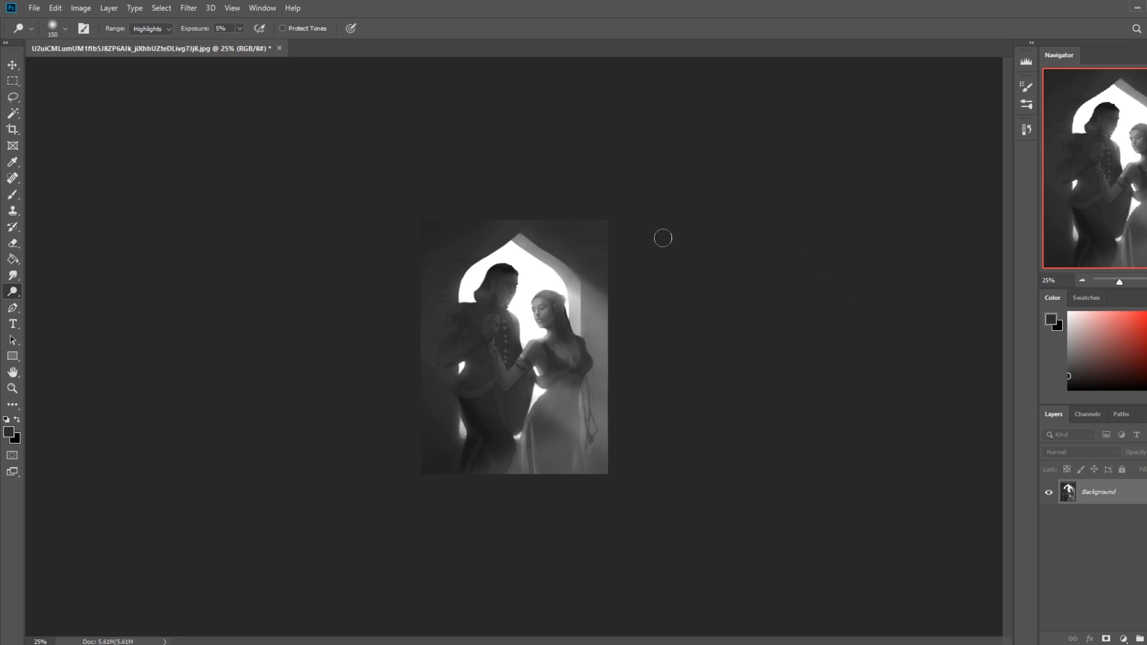
key(m)
right_click(568, 317)
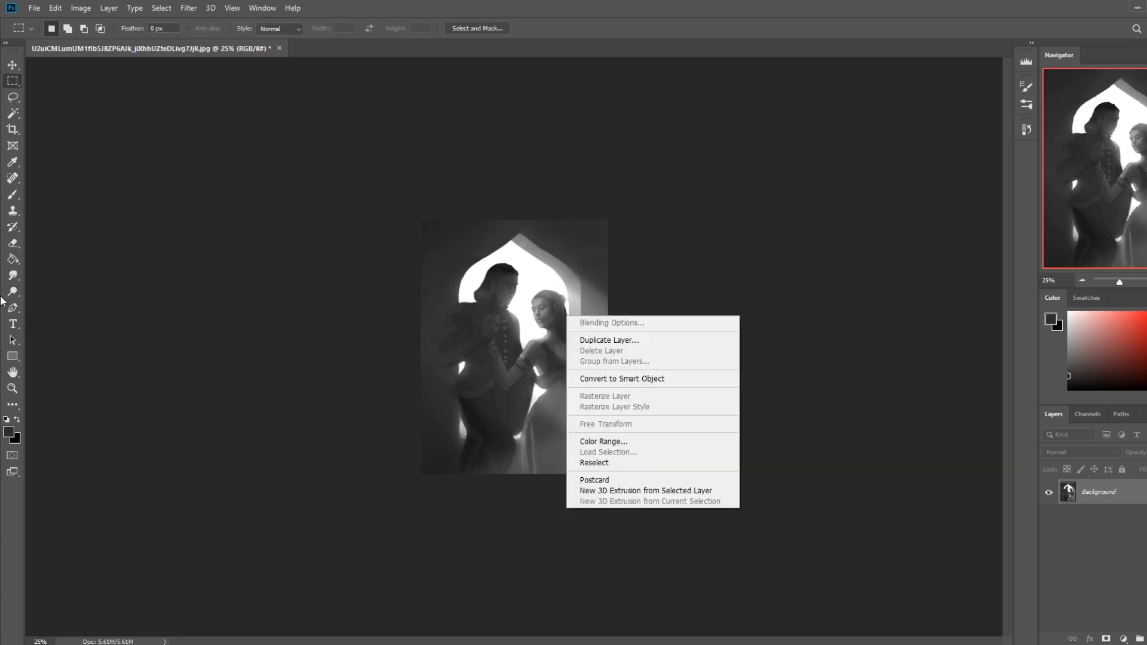
key(Escape)
key(o)
key(bracketleft)
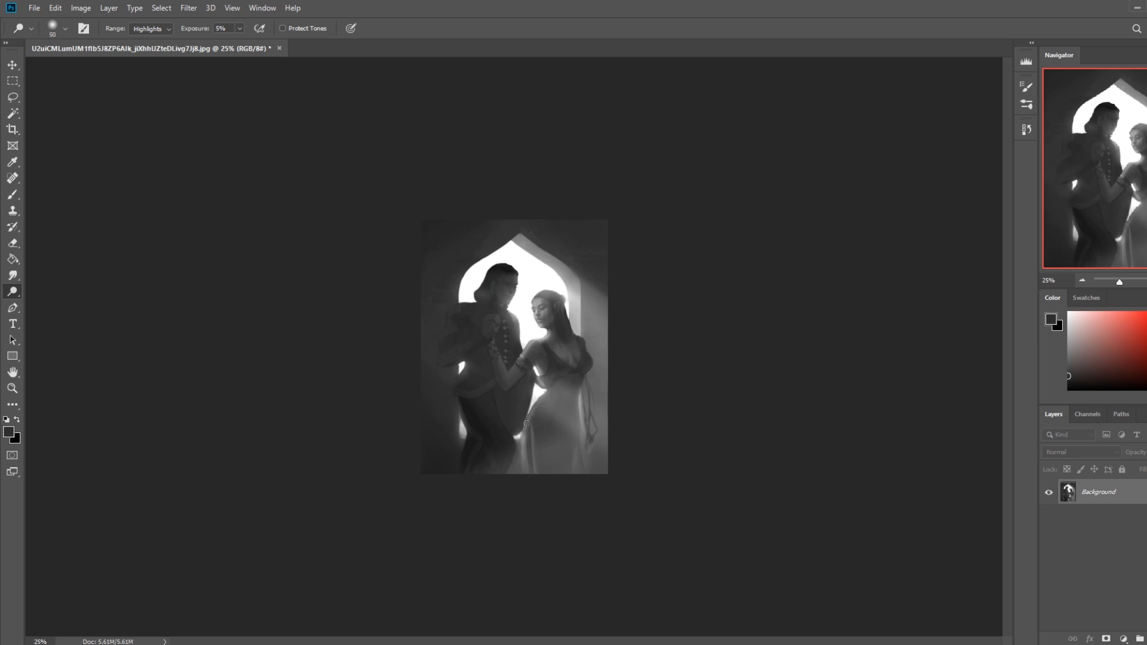
mouse_move(531, 412)
mouse_down()
mouse_move(525, 456)
mouse_move(523, 436)
mouse_move(581, 366)
mouse_move(579, 332)
mouse_up()
key(bracketright)
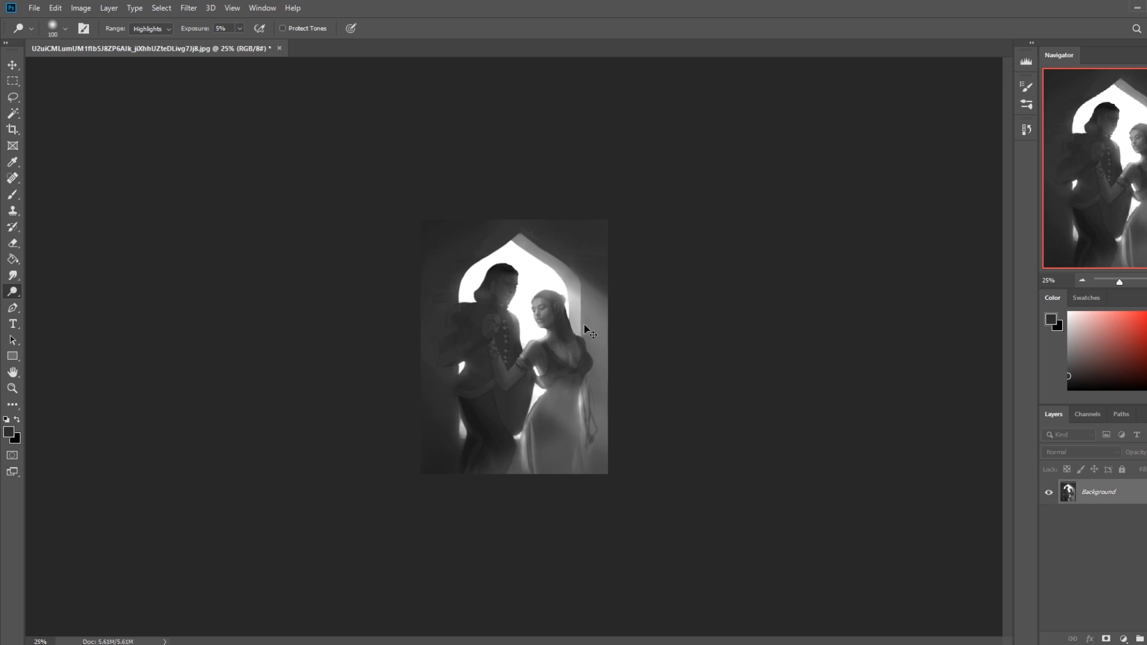
Soften the edge of the woman's hair beside the window frame with the Smudge tool at size 20 and 5% strength
key(ctrl+f)
click(748, 132)
key(z)
click(583, 326)
key(r)
drag(455, 224, 475, 266)
drag(459, 204, 501, 333)
mouse_move(463, 242)
mouse_down()
mouse_move(450, 266)
mouse_move(500, 328)
mouse_up()
drag(482, 281, 504, 315)
key(ctrl+minus)
key(ctrl+minus)
key(ctrl+minus)
key(ctrl+minus)
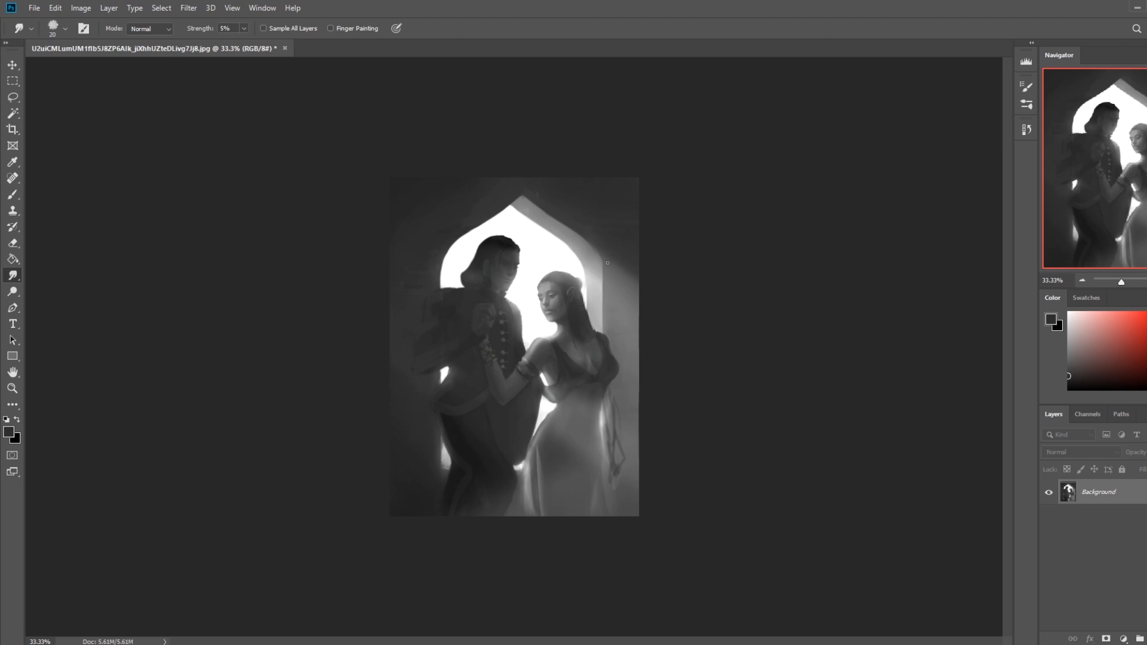
Lasso the wall area beside the woman's skirt, lighten it with a soft white brush at 43% opacity, and deselect
right_click(12, 276)
click(67, 299)
key(l)
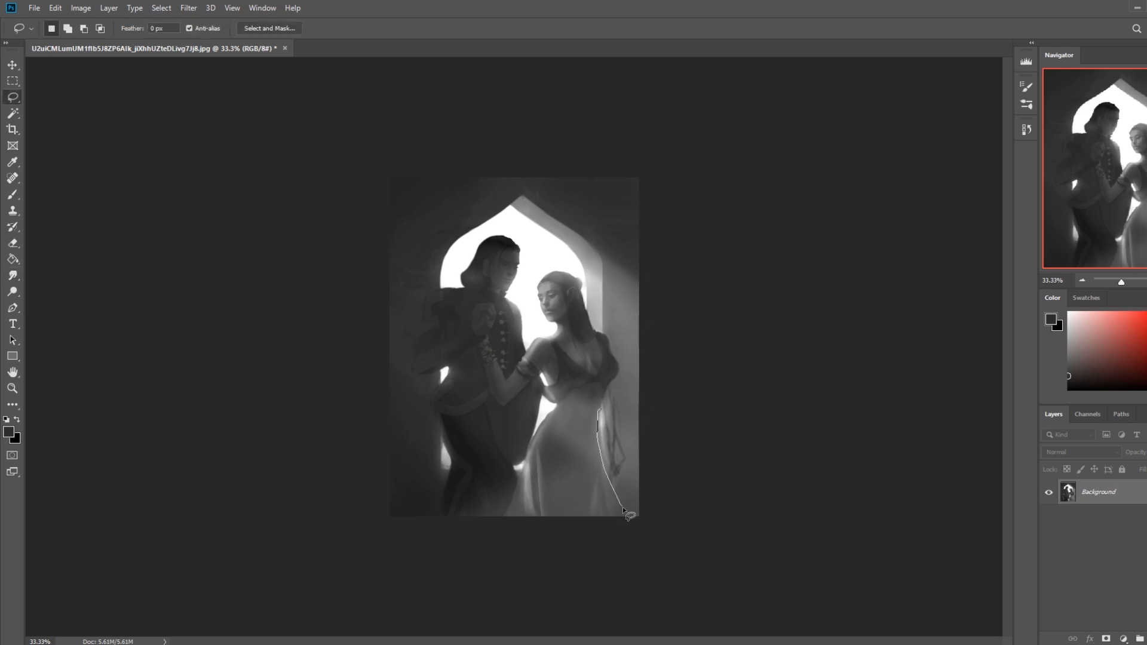
drag(598, 409, 630, 553)
key(Escape)
key(b)
key(d)
key(x)
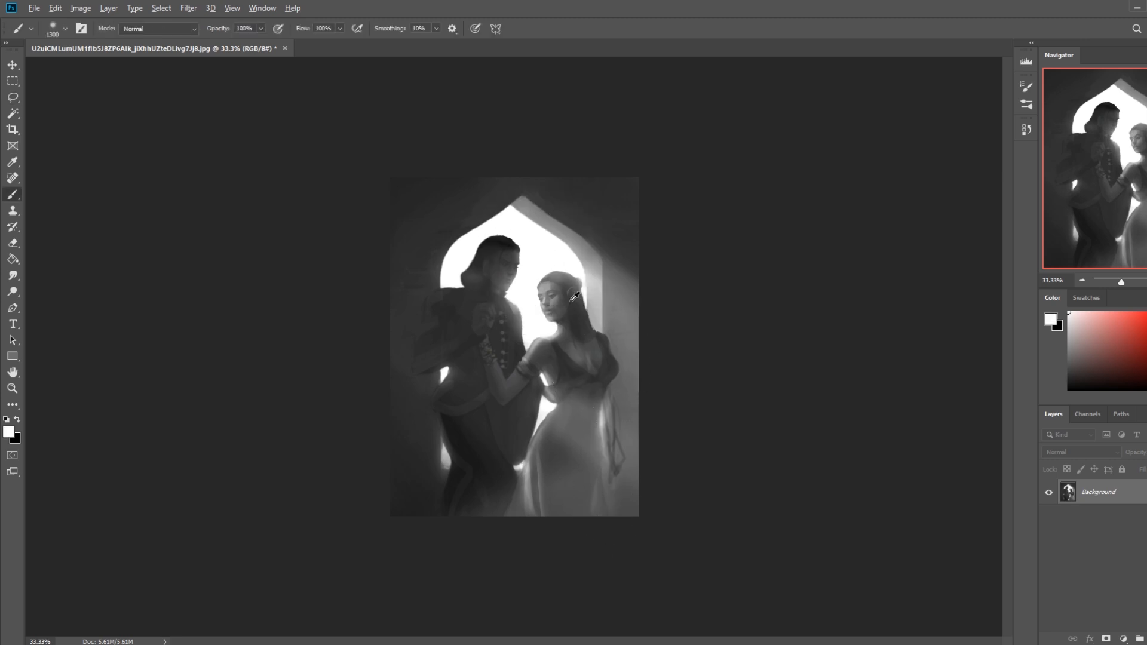
click(261, 29)
drag(249, 42, 228, 42)
click(627, 478)
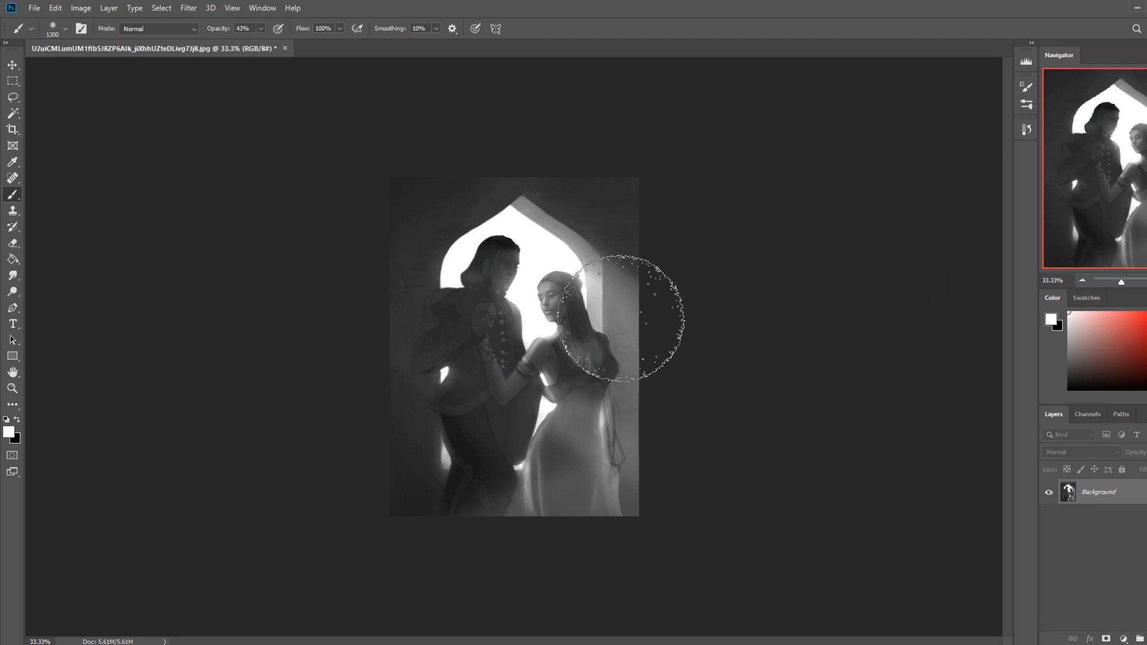
key(m)
right_click(593, 331)
click(603, 336)
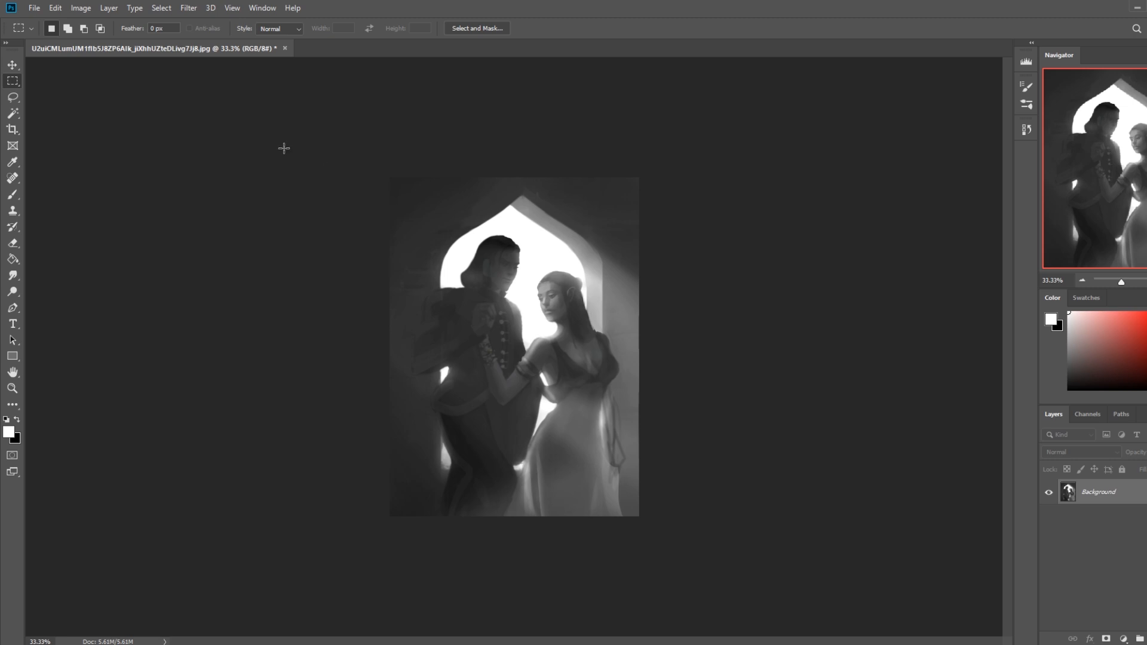
Select the bright window opening with the Magic Wand and raise its Lightness to +100 in Hue/Saturation
click(13, 113)
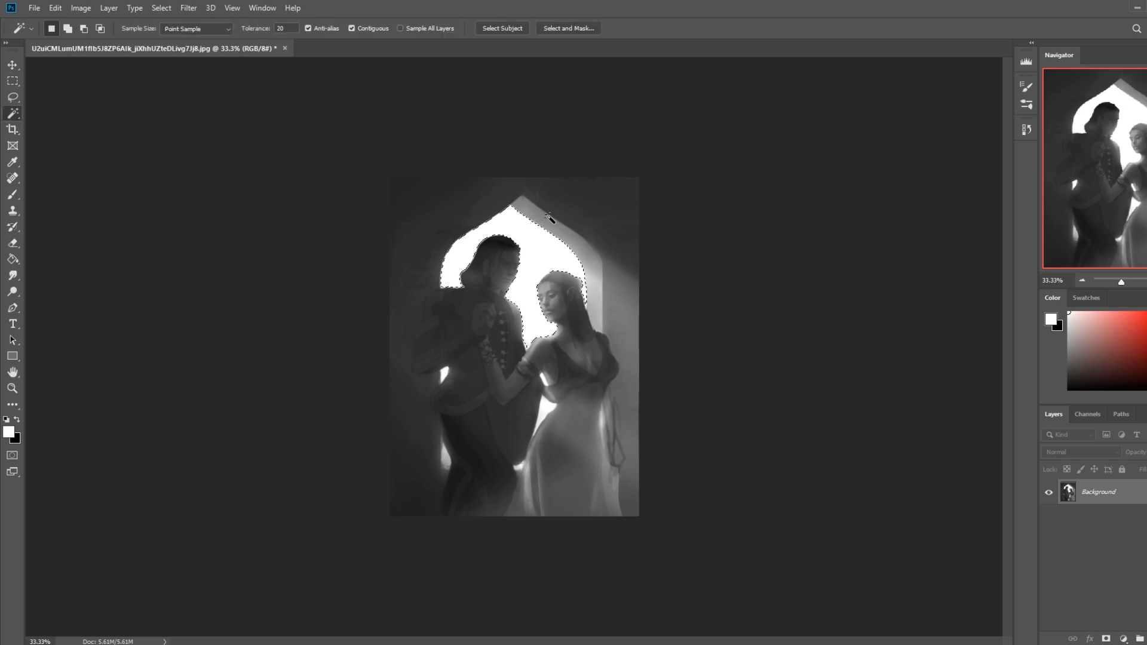
key(ctrl+u)
drag(838, 380, 843, 381)
text(100)
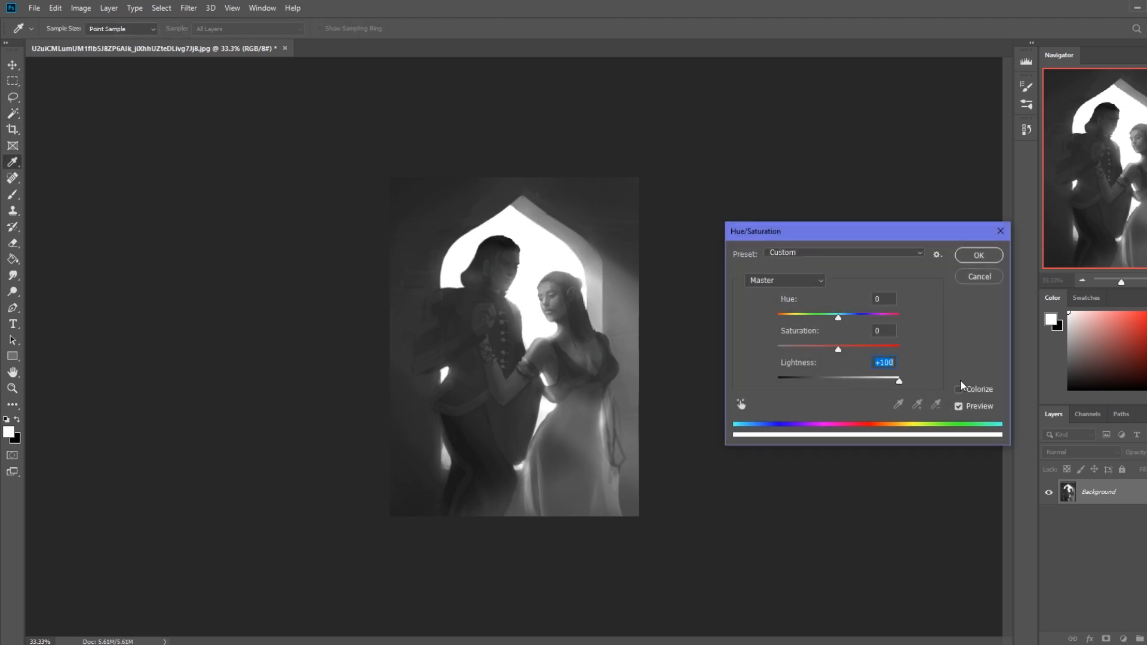
click(984, 257)
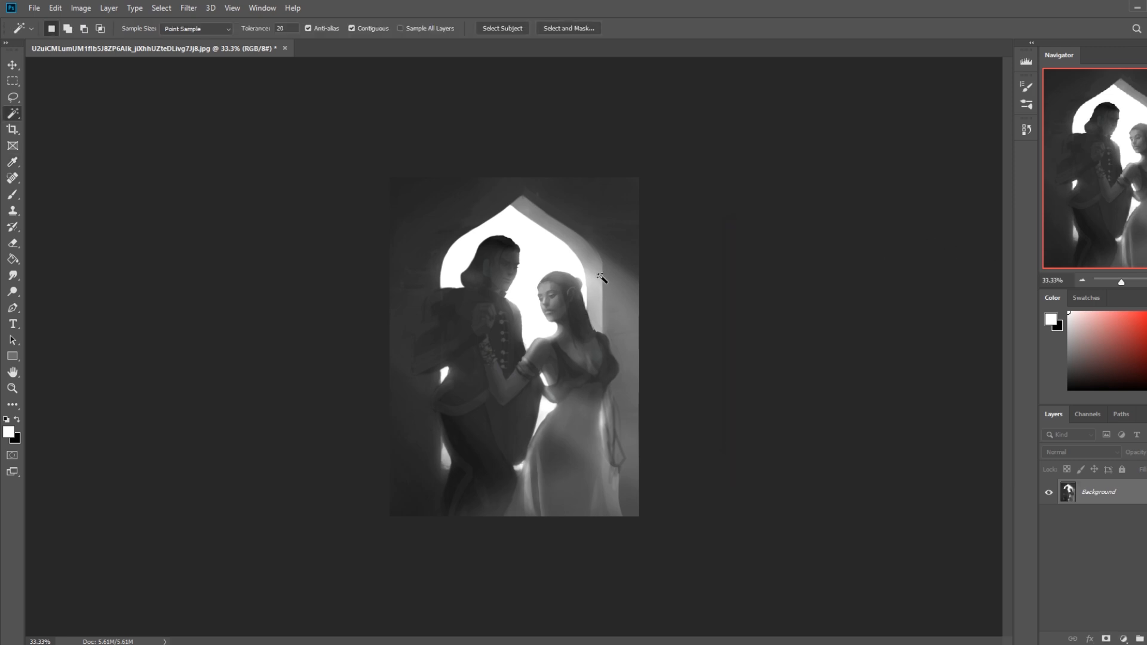
Invert the window selection and slightly lower the Lightness of the figures and walls with Hue/Saturation
click(590, 295)
key(m)
right_click(564, 286)
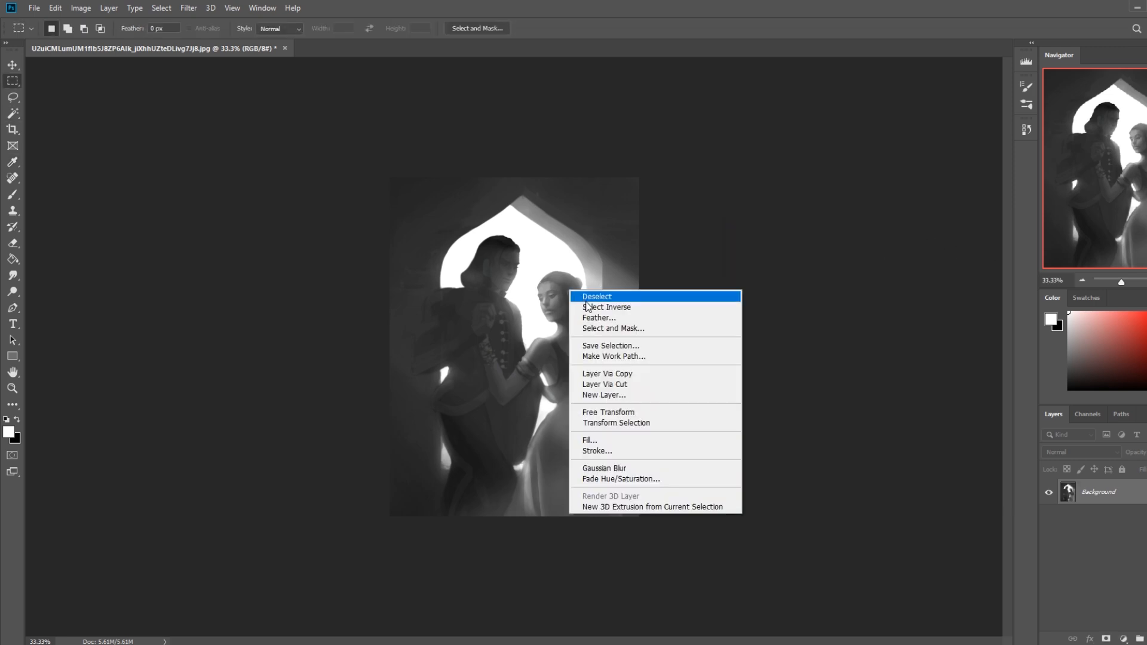
click(636, 308)
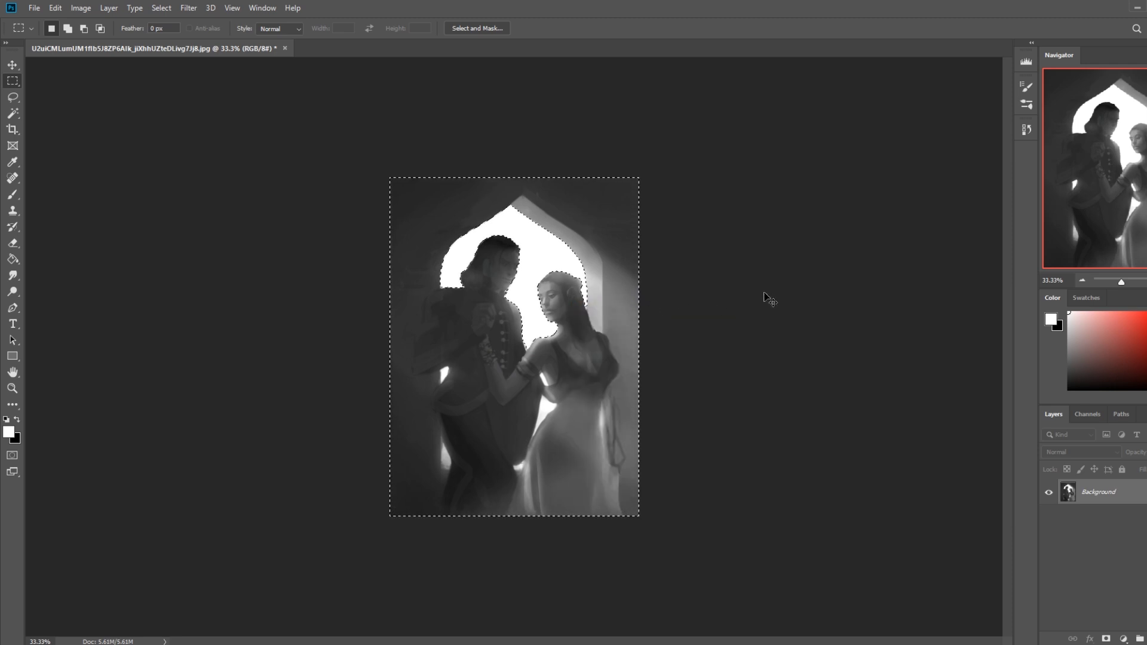
key(ctrl+u)
drag(839, 381, 816, 386)
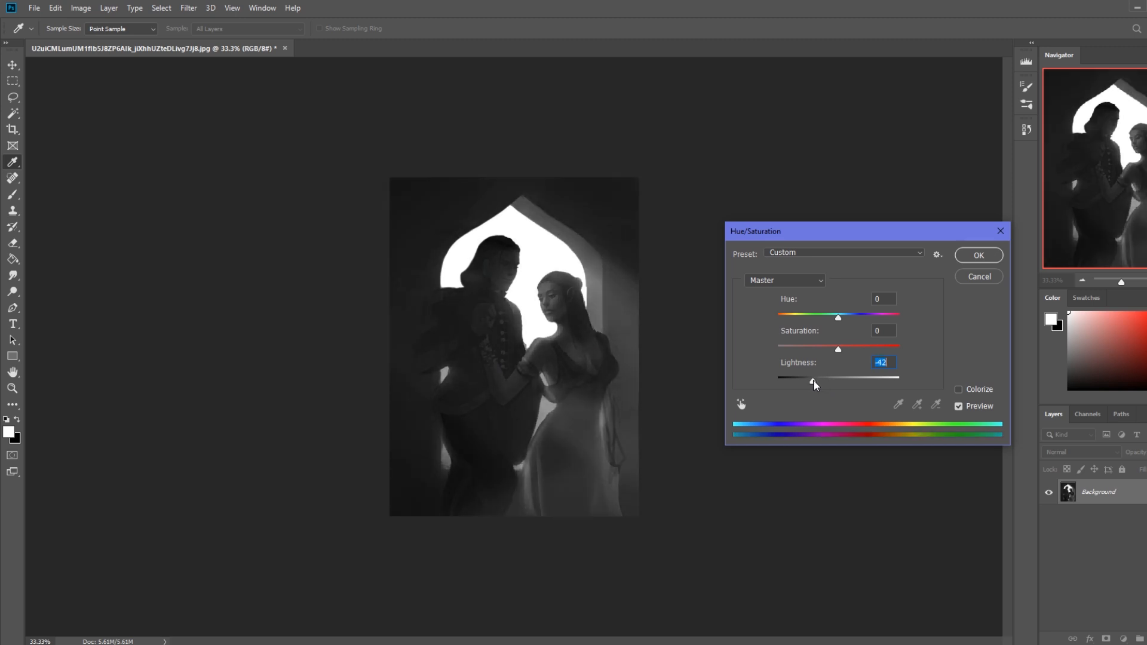
text(0)
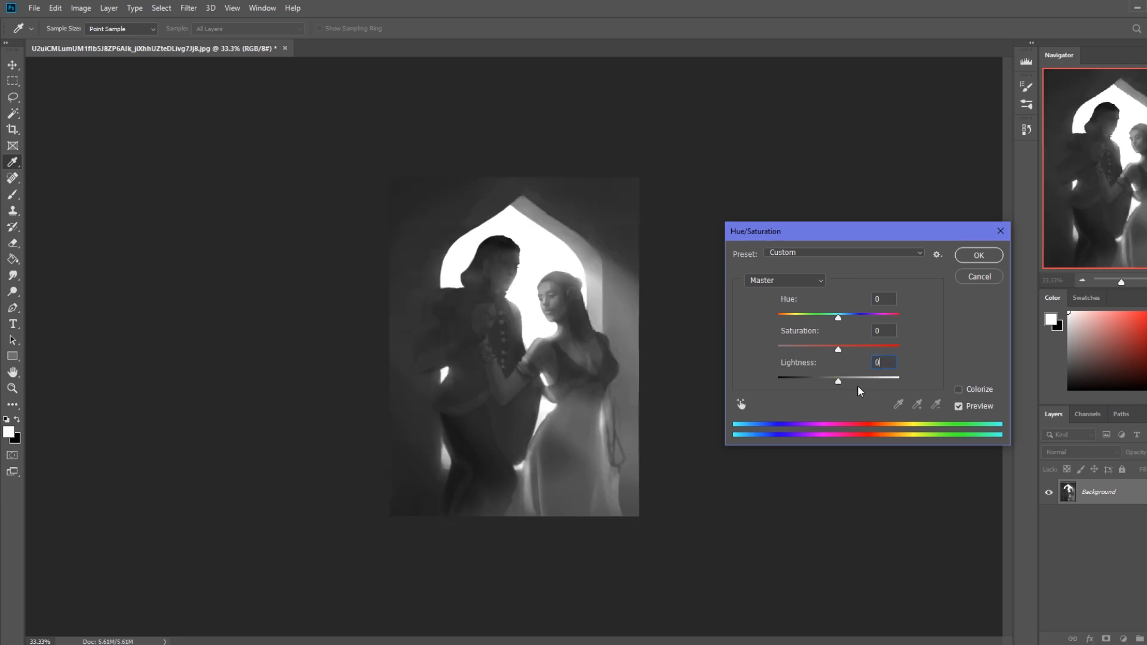
drag(838, 381, 836, 381)
key(m)
click(985, 255)
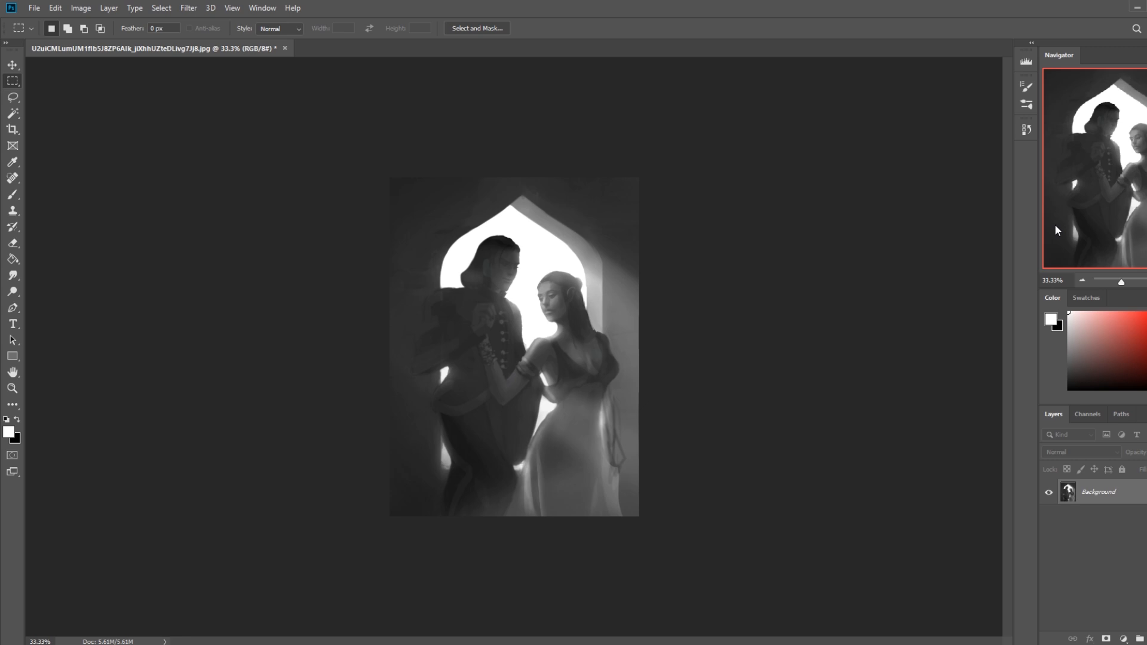
key(l)
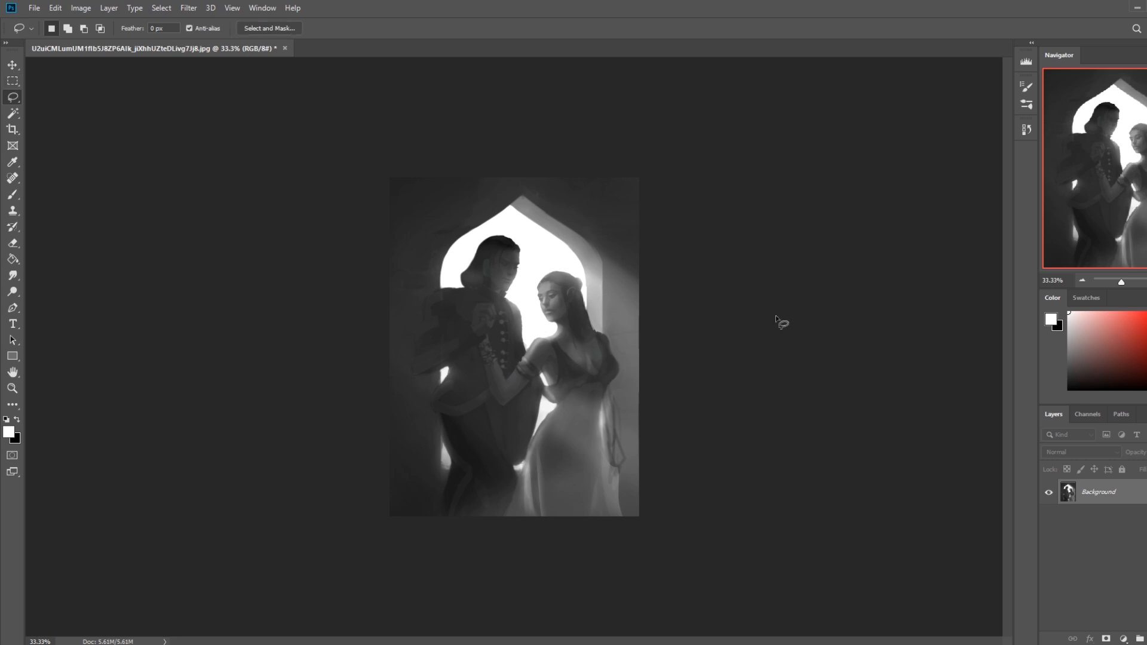
Lasso the flared hem of the man's jacket below his elbow and sample a dark grey there for the Brush
key(m)
right_click(567, 263)
click(701, 233)
key(l)
mouse_move(446, 378)
mouse_down()
mouse_move(422, 396)
mouse_move(443, 416)
mouse_move(456, 419)
mouse_move(462, 381)
mouse_up()
key(b)
alt+click(445, 400)
key(ctrl+z)
alt+click(440, 396)
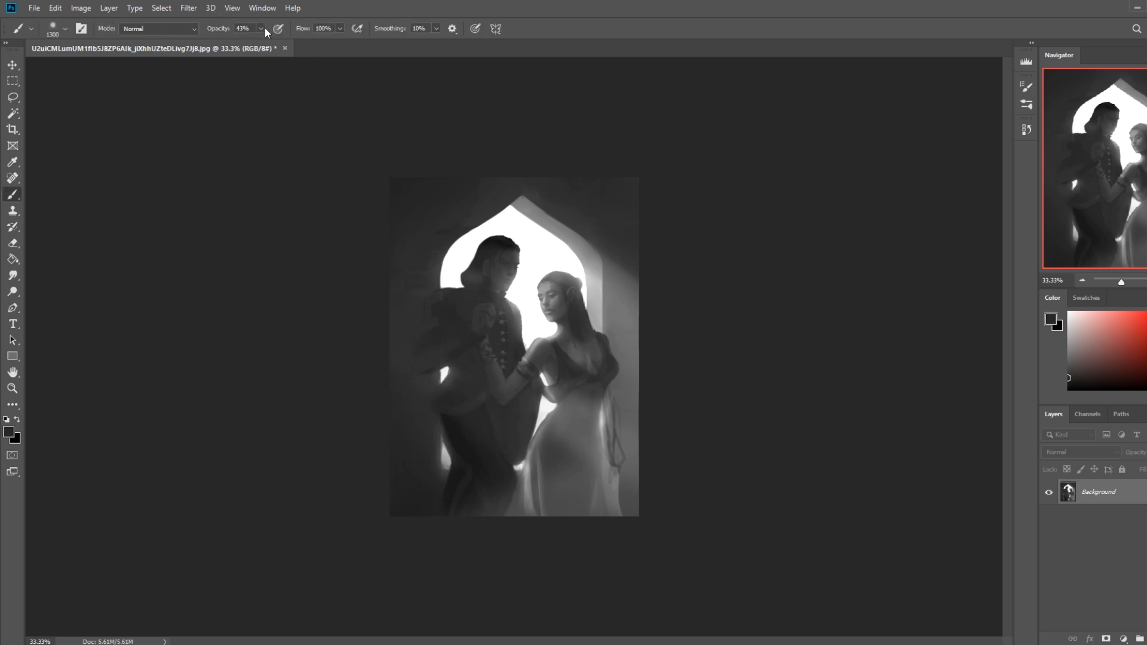
Darken and define the man's jacket hem with a soft brush at 100% opacity, resampling its dark grey tones
drag(270, 44, 297, 43)
key(bracketleft)
key(bracketleft)
key(bracketleft)
key(bracketleft)
key(bracketleft)
key(bracketleft)
drag(422, 396, 417, 405)
key(bracketleft)
alt+click(449, 424)
drag(442, 322, 420, 361)
key(bracketright)
key(bracketright)
key(bracketright)
key(bracketright)
key(bracketright)
drag(429, 404, 445, 386)
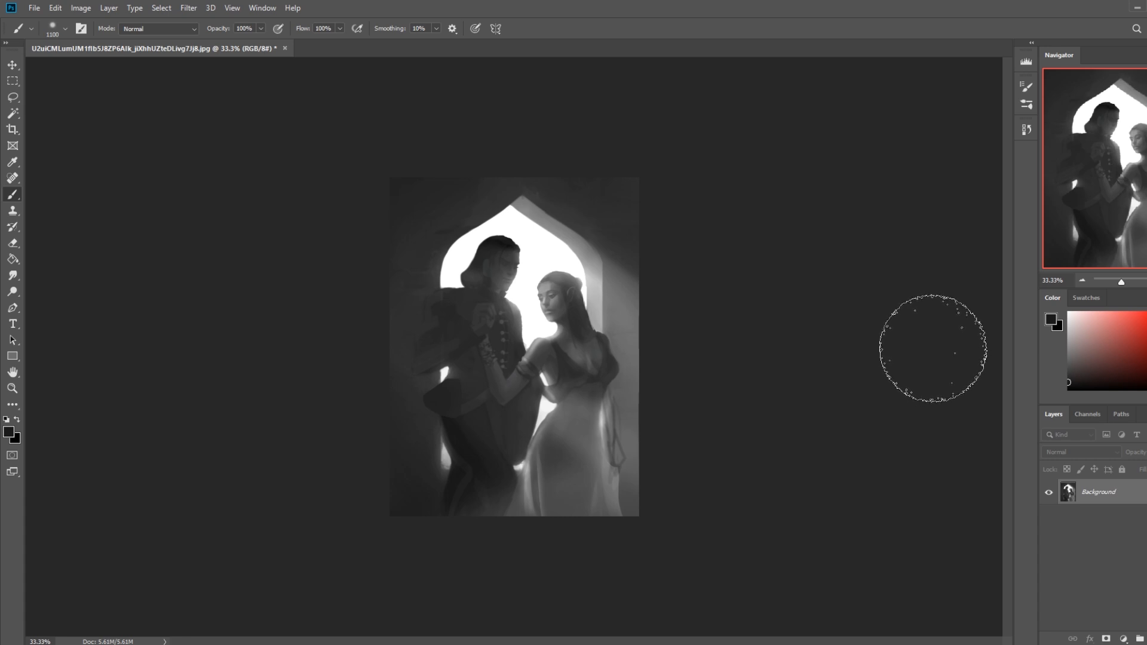
Lasso the man's shoulder and sleeve, darken them with the 1100 px brush in Darken mode, and deselect
key(l)
mouse_move(443, 288)
mouse_down()
mouse_move(422, 374)
mouse_move(469, 345)
mouse_move(466, 296)
mouse_up()
key(ctrl+d)
key(b)
click(135, 7)
click(105, 54)
click(159, 28)
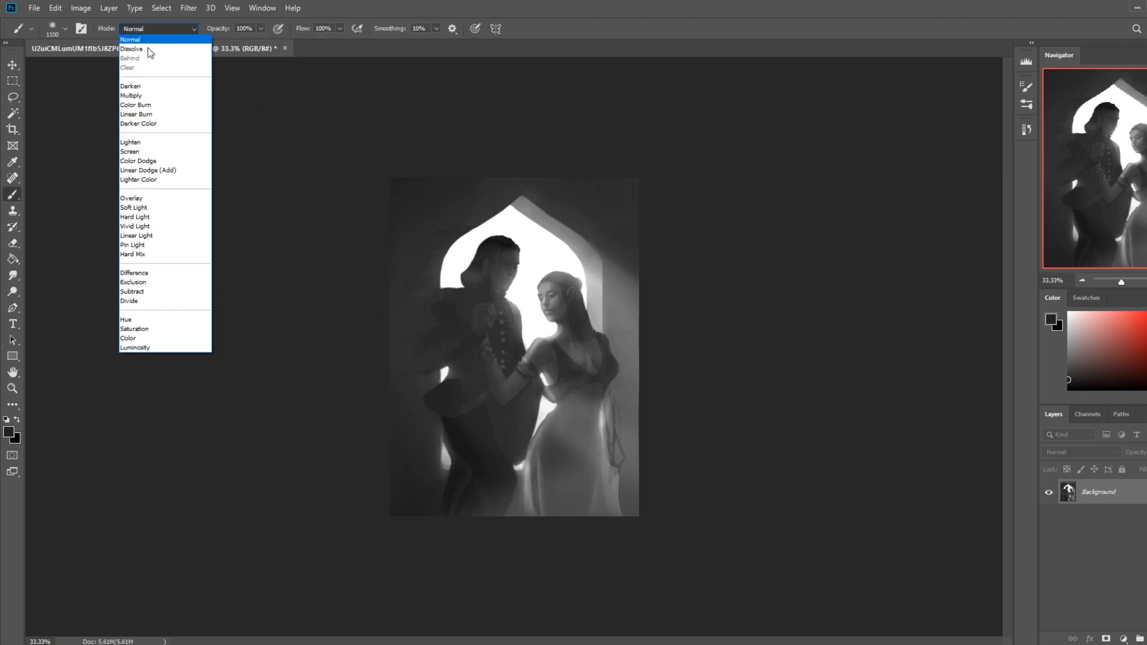
click(143, 84)
mouse_move(420, 349)
mouse_down()
mouse_move(424, 322)
mouse_move(474, 294)
mouse_up()
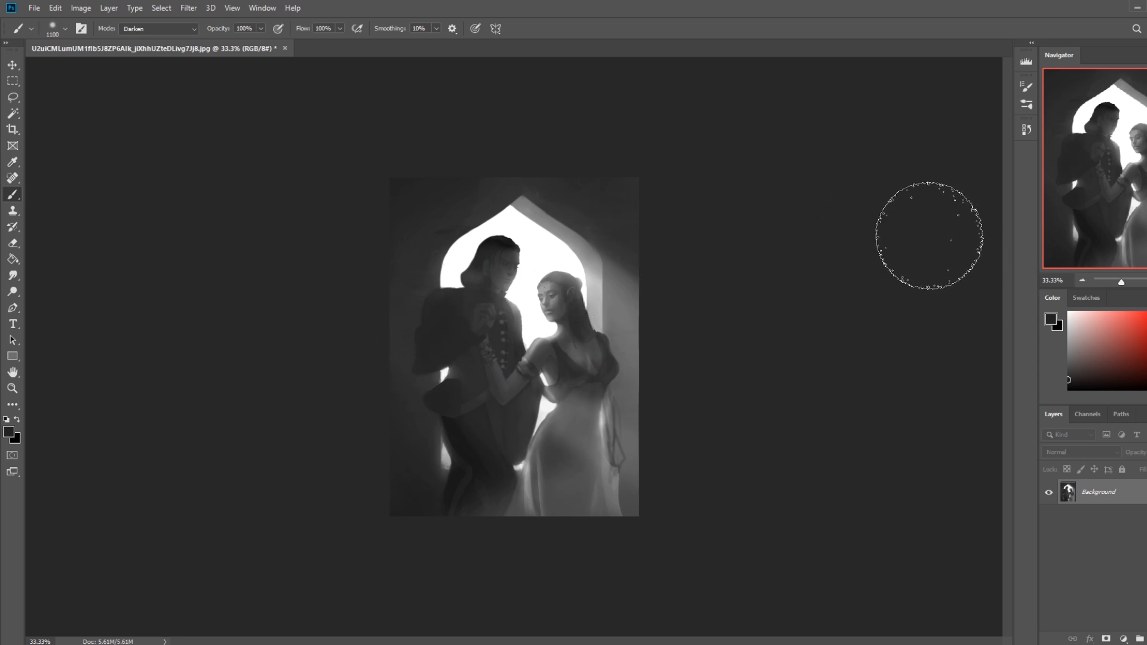
key(m)
right_click(495, 303)
click(536, 315)
Lasso the man's lower leg beside the woman's skirt, return the Brush to Normal mode, and paint the leg dark
key(ctrl+minus)
key(ctrl+minus)
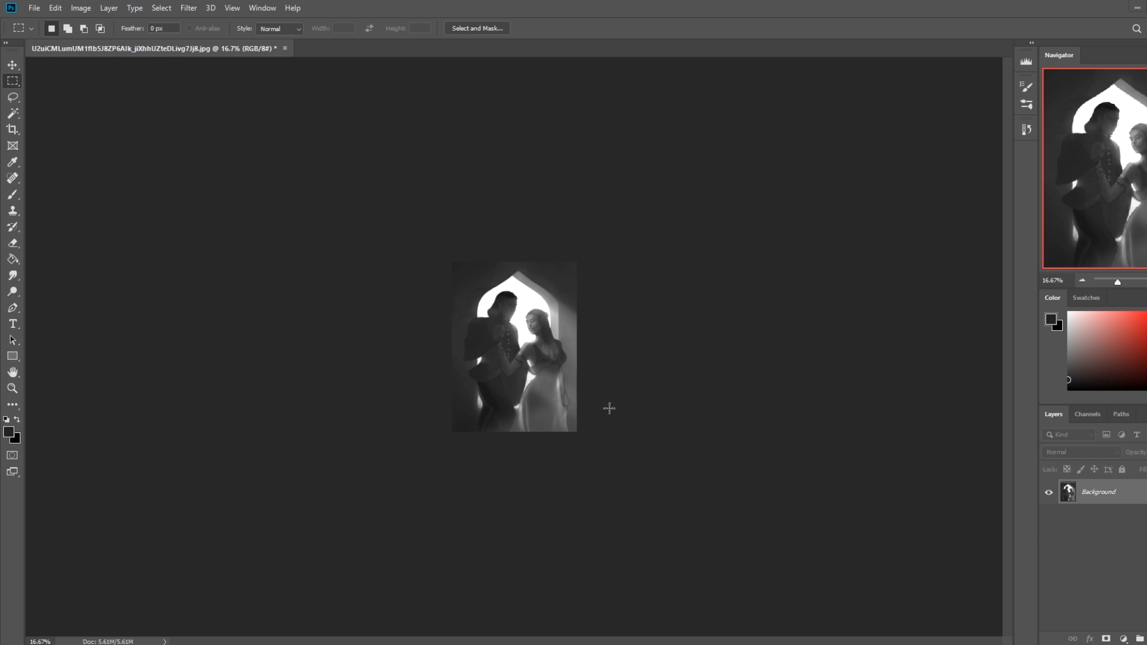
right_click(545, 369)
click(661, 330)
key(l)
mouse_move(517, 412)
mouse_down()
mouse_move(521, 394)
mouse_move(505, 431)
mouse_up()
key(b)
key(ctrl+d)
click(161, 28)
click(180, 35)
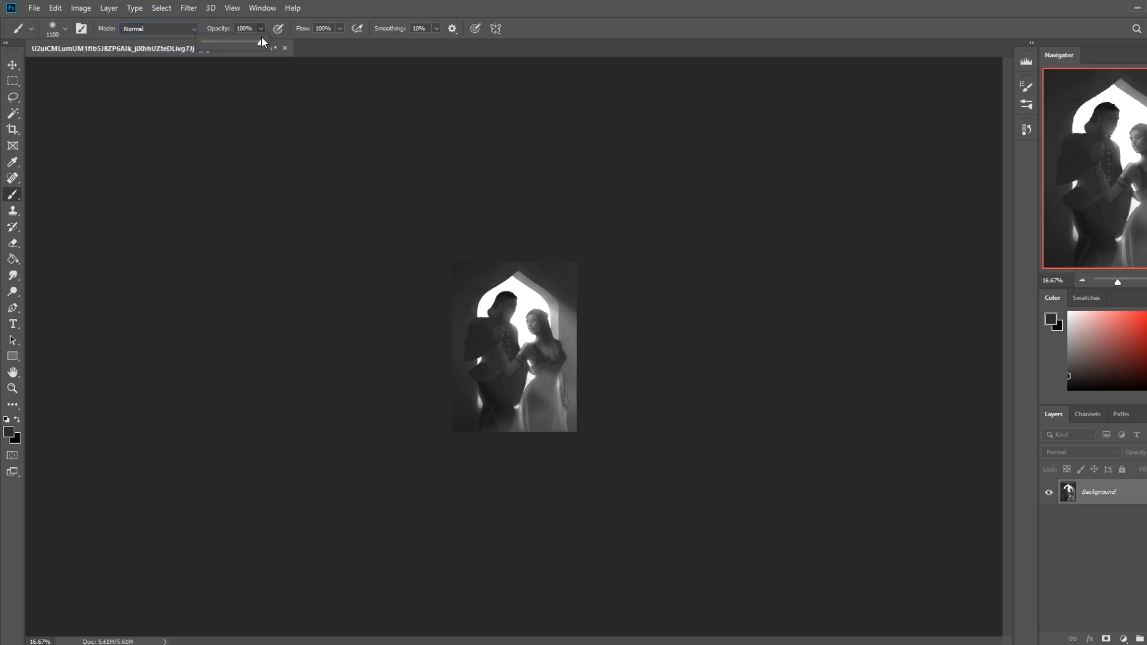
drag(508, 403, 511, 424)
Choose the flat 82 px brush from the Istebraks Sketching Brushes set
right_click(516, 360)
click(654, 490)
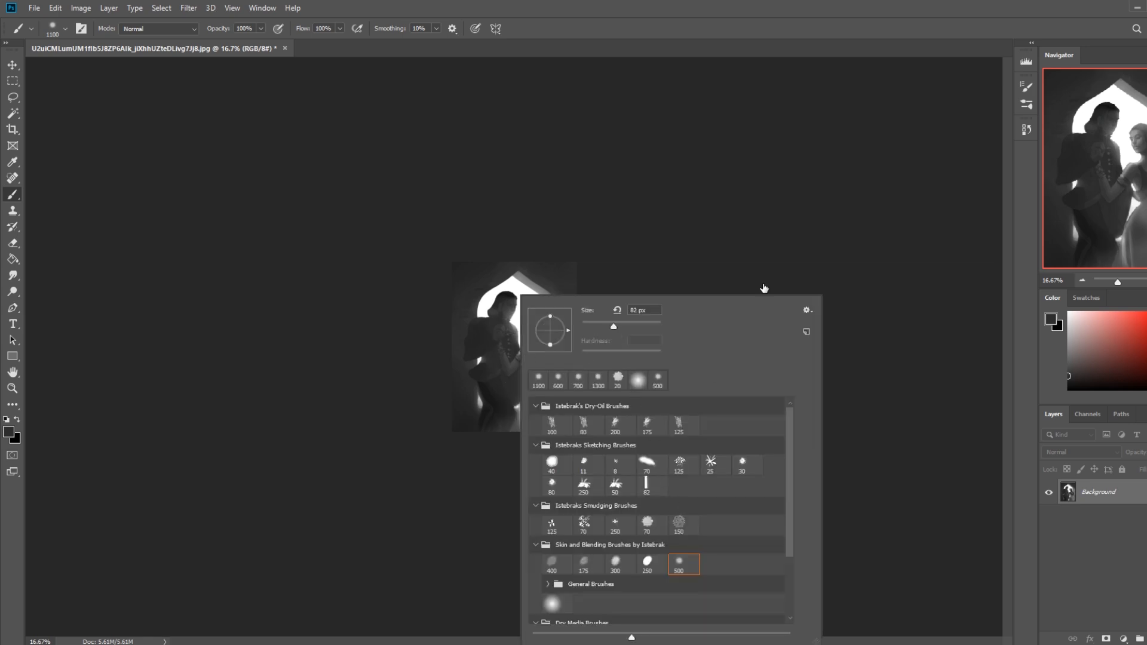
click(764, 288)
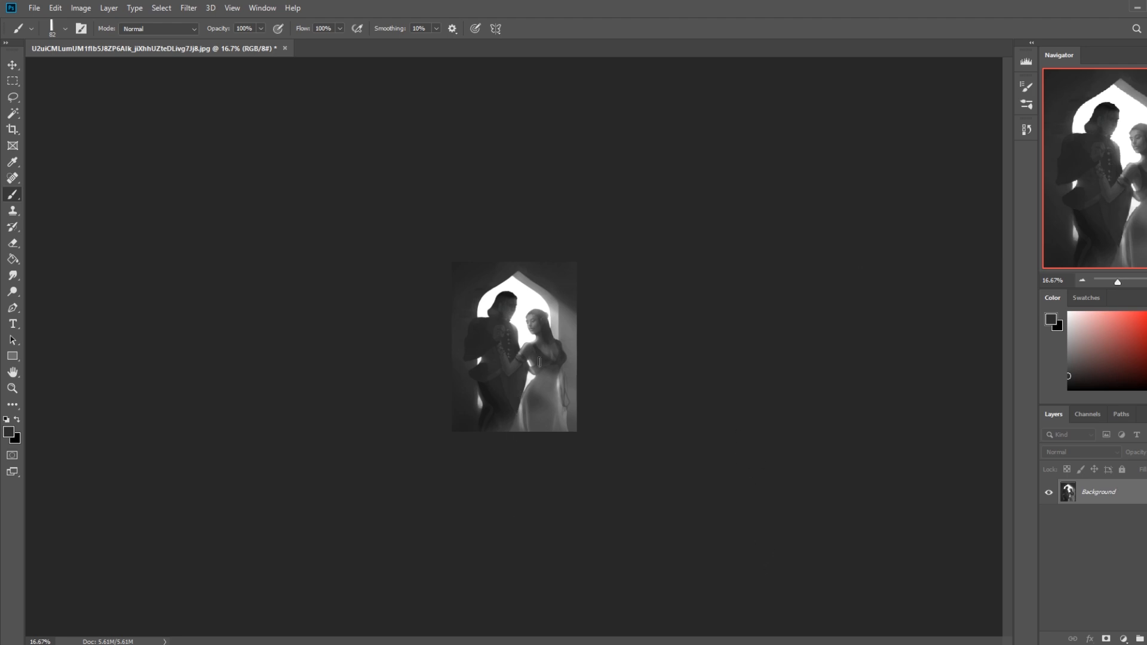
key(l)
drag(526, 373, 506, 396)
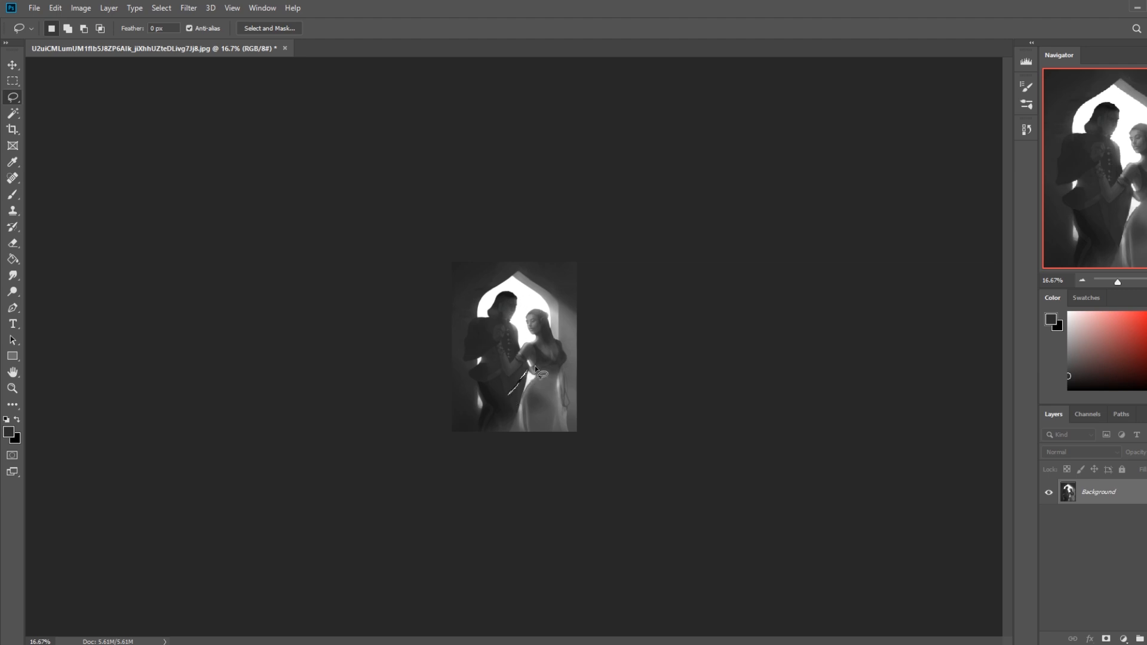
mouse_move(527, 373)
mouse_down()
mouse_move(510, 390)
mouse_move(515, 419)
mouse_move(529, 372)
mouse_up()
key(ctrl+alt+z)
Paint the gap between the man's legs and the woman's skirt near-white, using the flat brush at 50 px
key(b)
alt+click(528, 380)
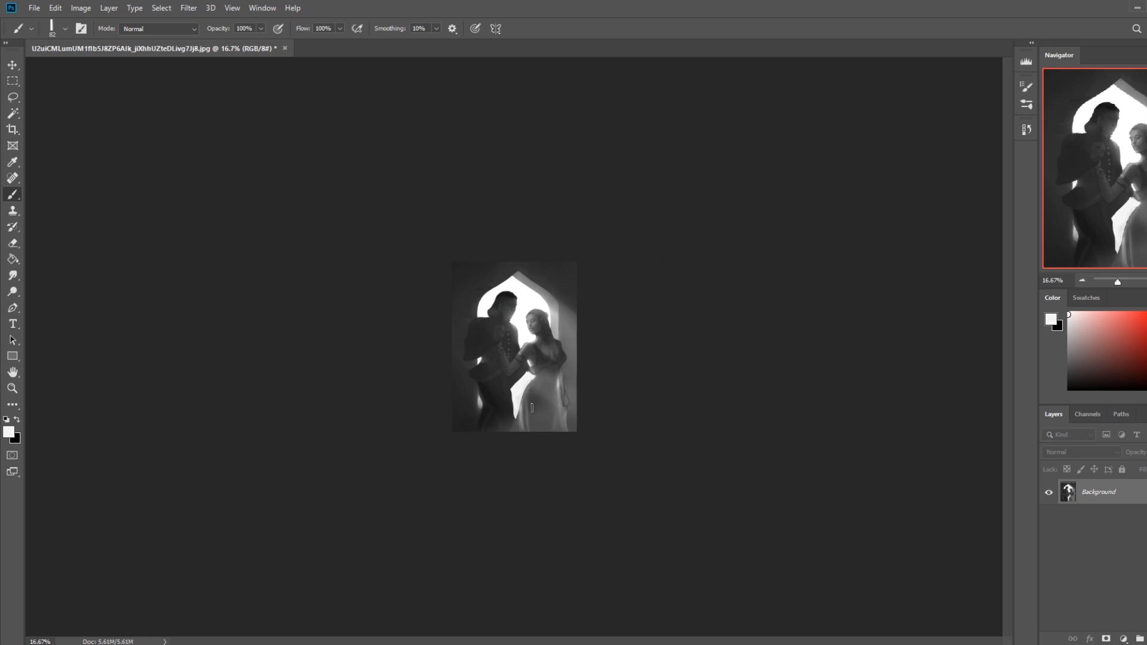
right_click(507, 406)
click(507, 404)
drag(519, 393, 514, 391)
drag(516, 412, 514, 427)
Brighten the window opening behind the man's leg and redefine the leg and wall edges with sampled dark greys
alt+click(475, 400)
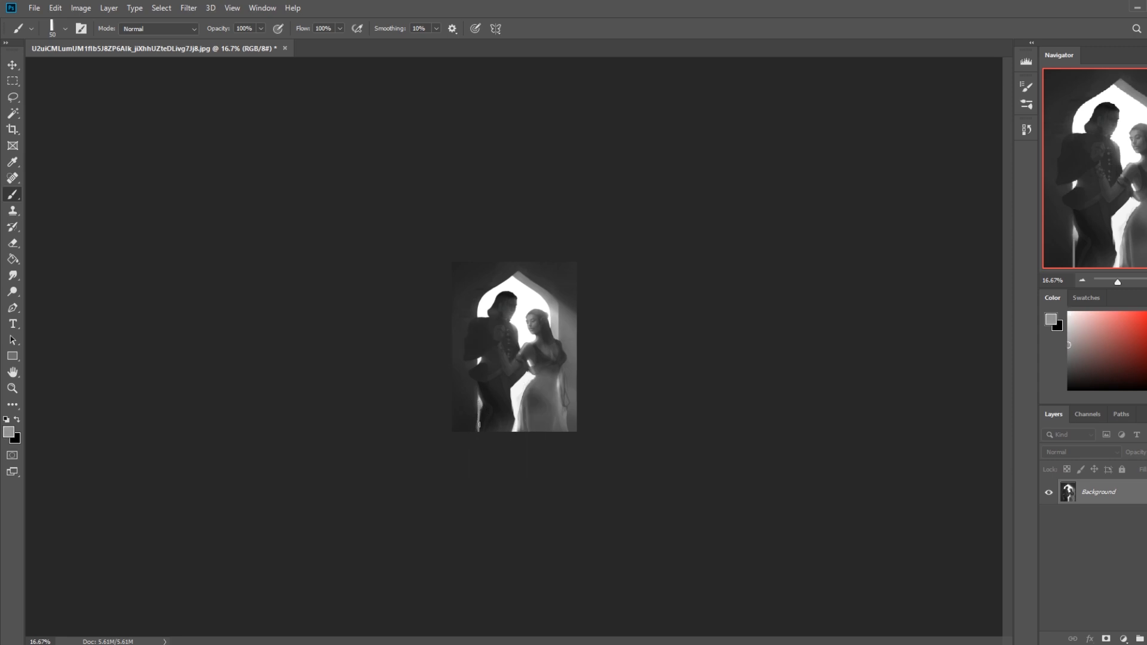
alt+click(493, 408)
alt+click(485, 399)
alt+click(477, 393)
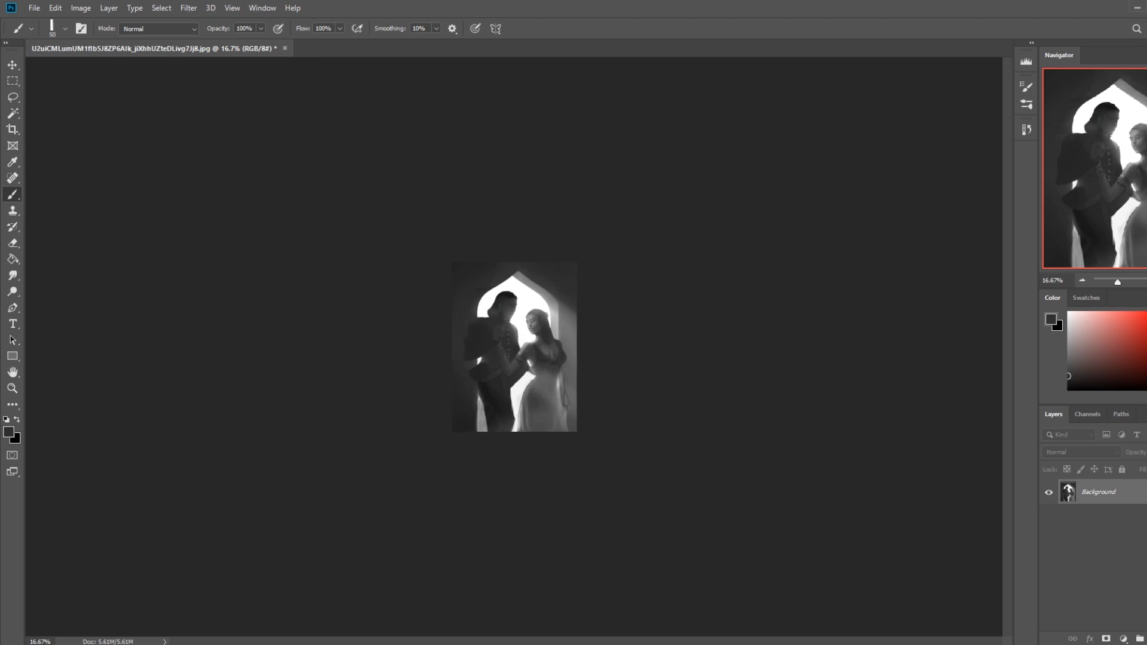
drag(478, 398, 475, 452)
alt+click(477, 397)
alt+click(477, 394)
Touch up the woman's arm, skirt and the adjacent wall with sampled greys, enlarging the flat brush to 250 px
alt+click(555, 392)
alt+click(564, 383)
alt+click(569, 389)
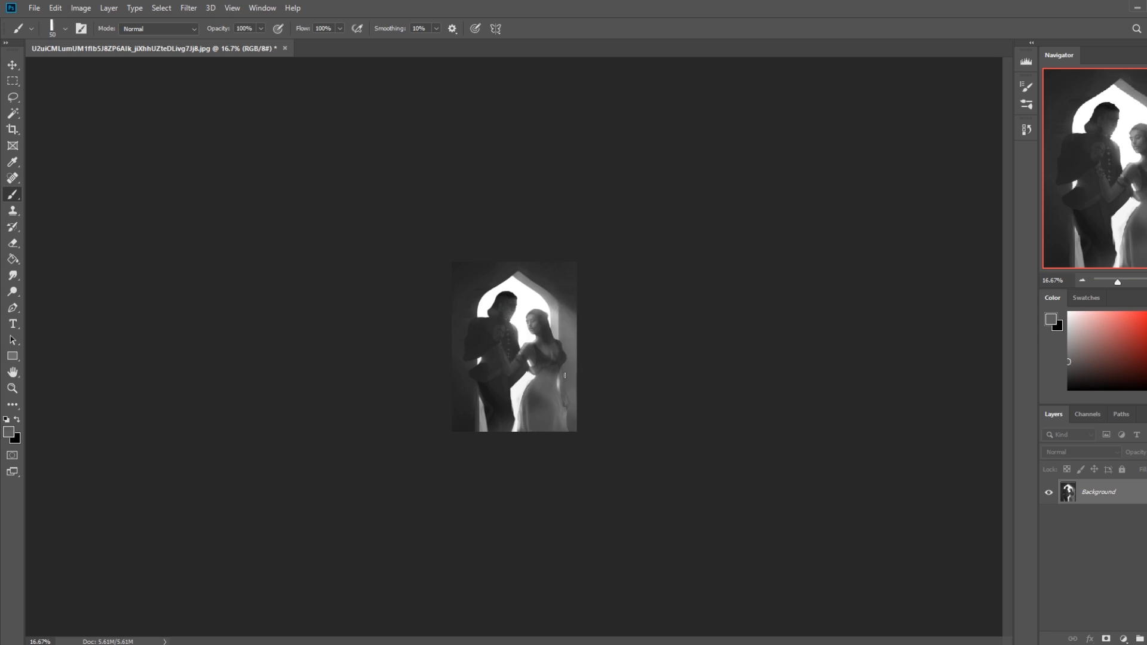
alt+click(560, 397)
alt+click(561, 357)
key(bracketright)
key(bracketright)
key(bracketright)
key(bracketright)
key(bracketright)
key(bracketright)
key(bracketright)
key(bracketright)
Compare the original image snapshot with the latest painted state in the document history
click(1028, 129)
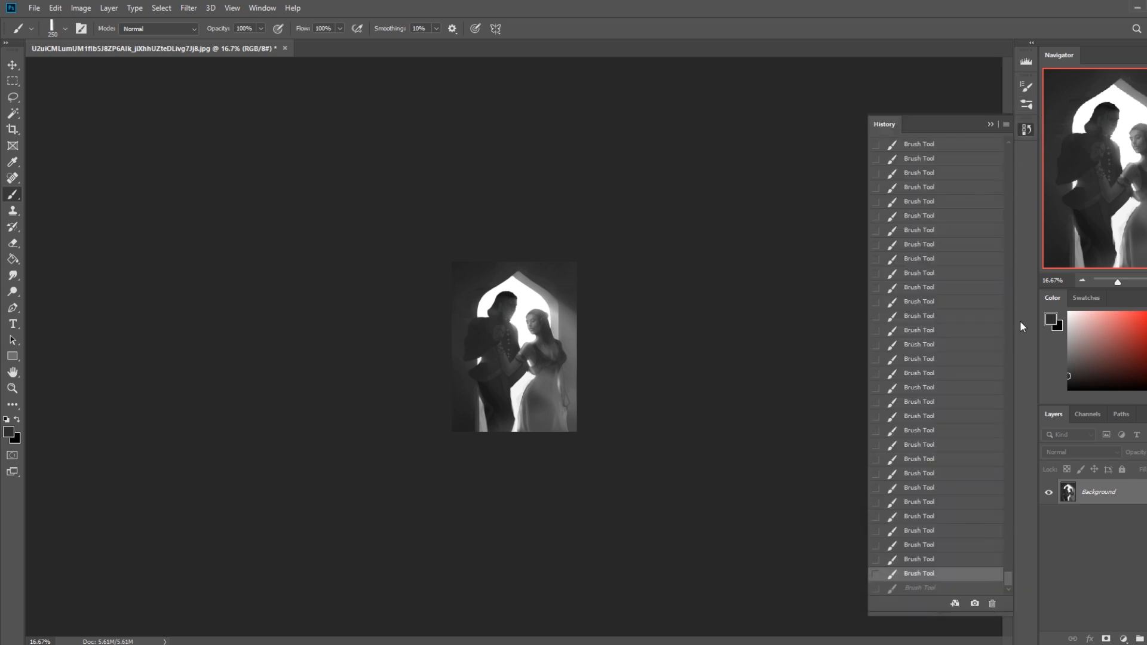
drag(1008, 577, 1009, 128)
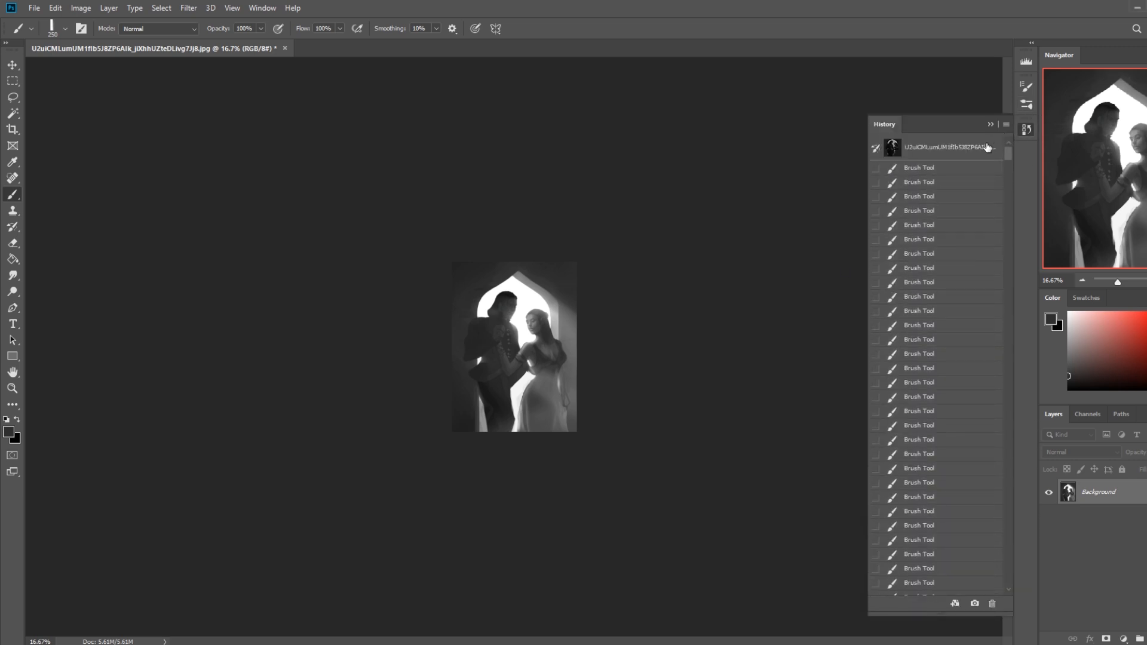
click(987, 148)
scroll(1008, 177, down, 1)
mouse_move(1009, 177)
mouse_down()
mouse_move(1038, 525)
mouse_move(1027, 589)
mouse_up()
click(941, 588)
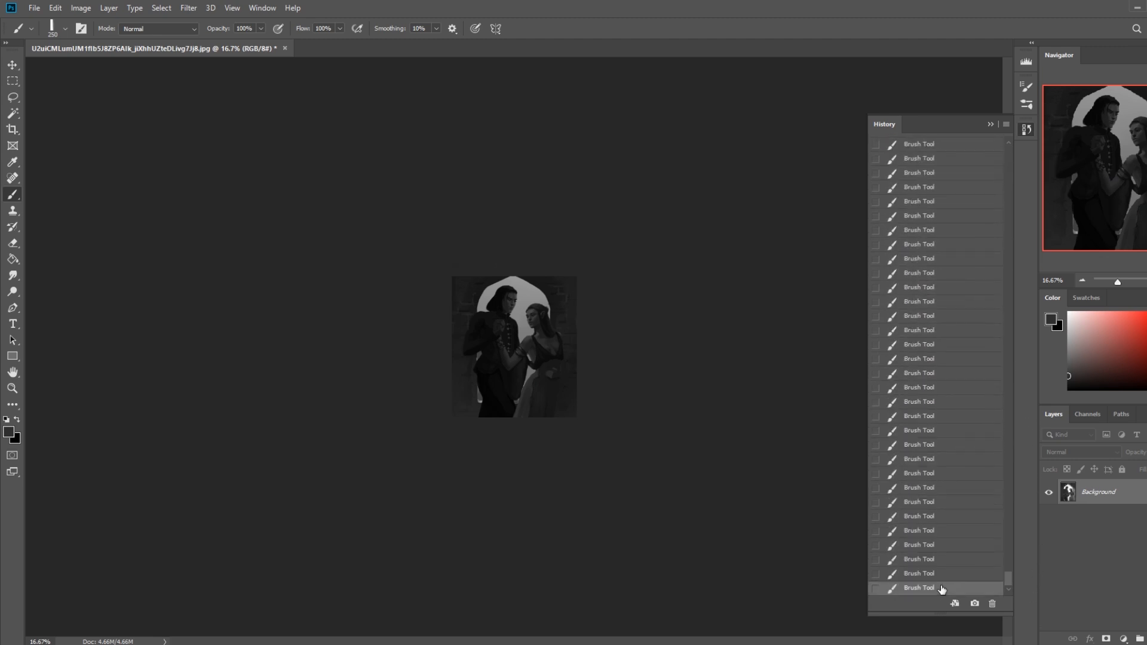
click(991, 124)
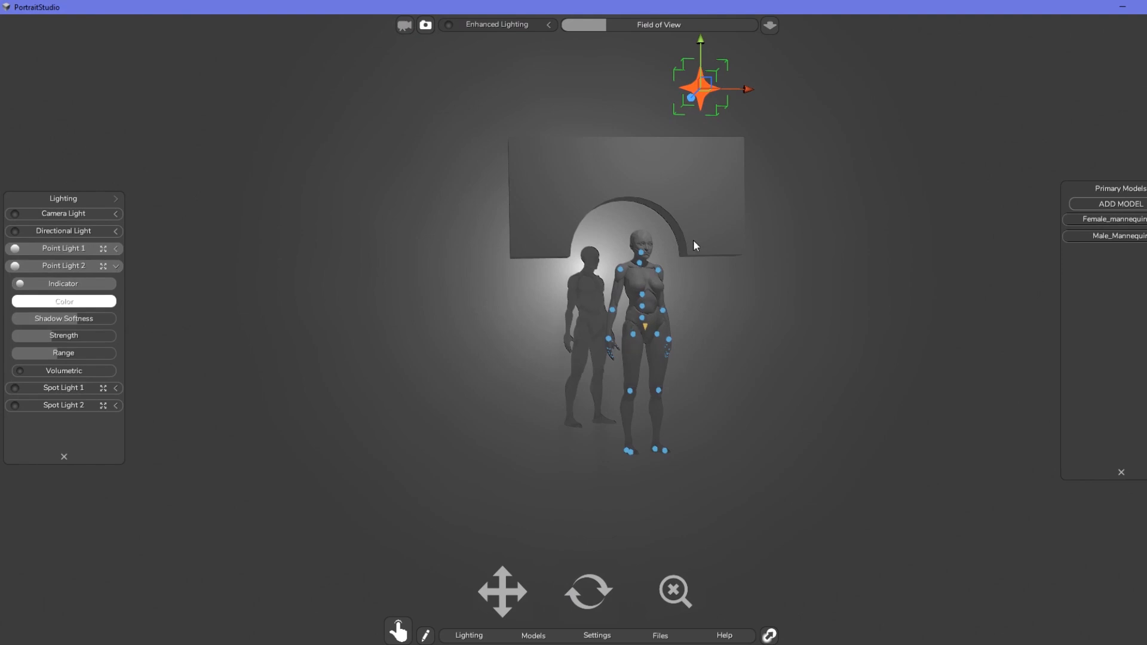
Switch to PortraitStudio and move the female mannequin back in depth, close to the male mannequin
click(646, 326)
drag(582, 597, 708, 489)
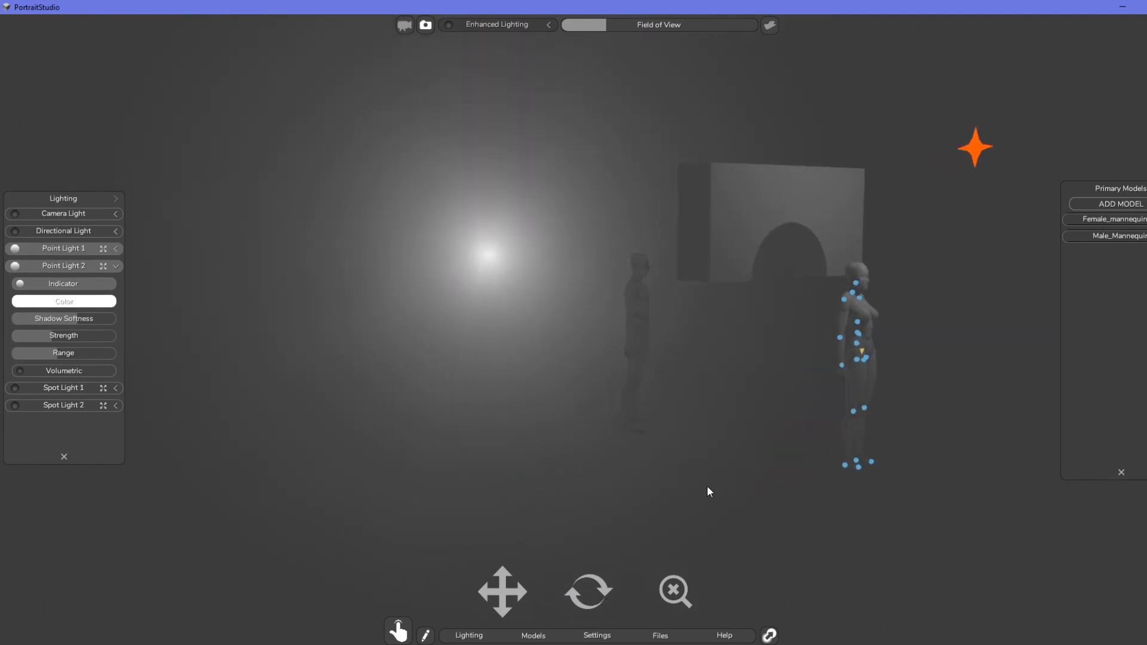
click(862, 353)
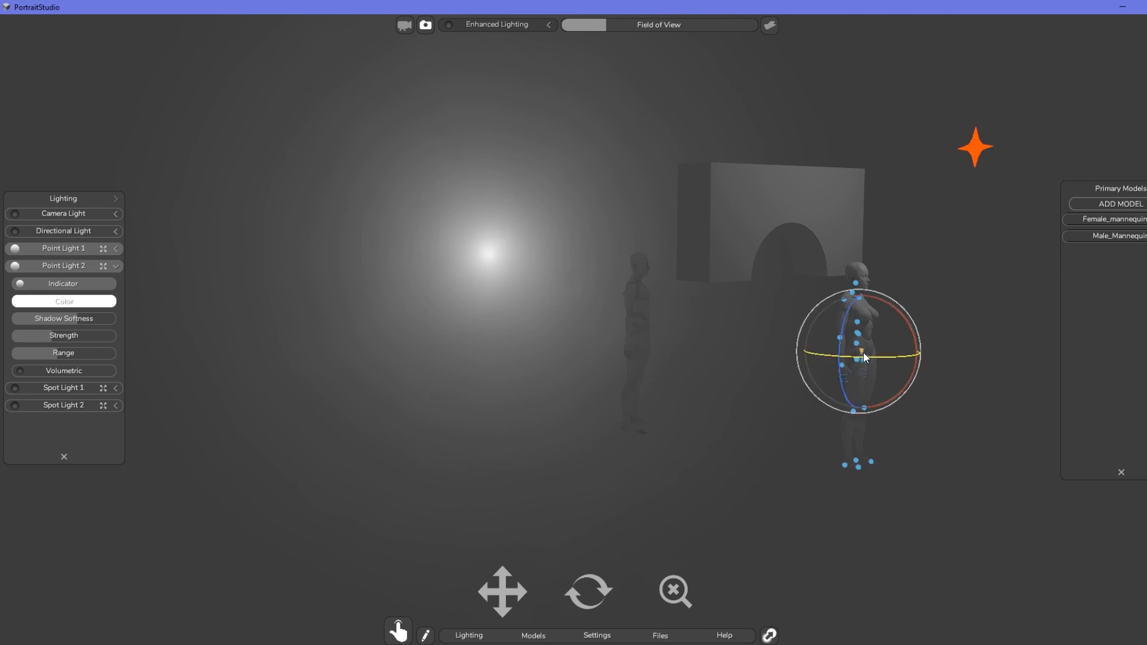
click(862, 353)
drag(905, 360, 726, 328)
Move the arched wall back between the mannequins and the light, and shift the female mannequin sideways beside the male
click(752, 187)
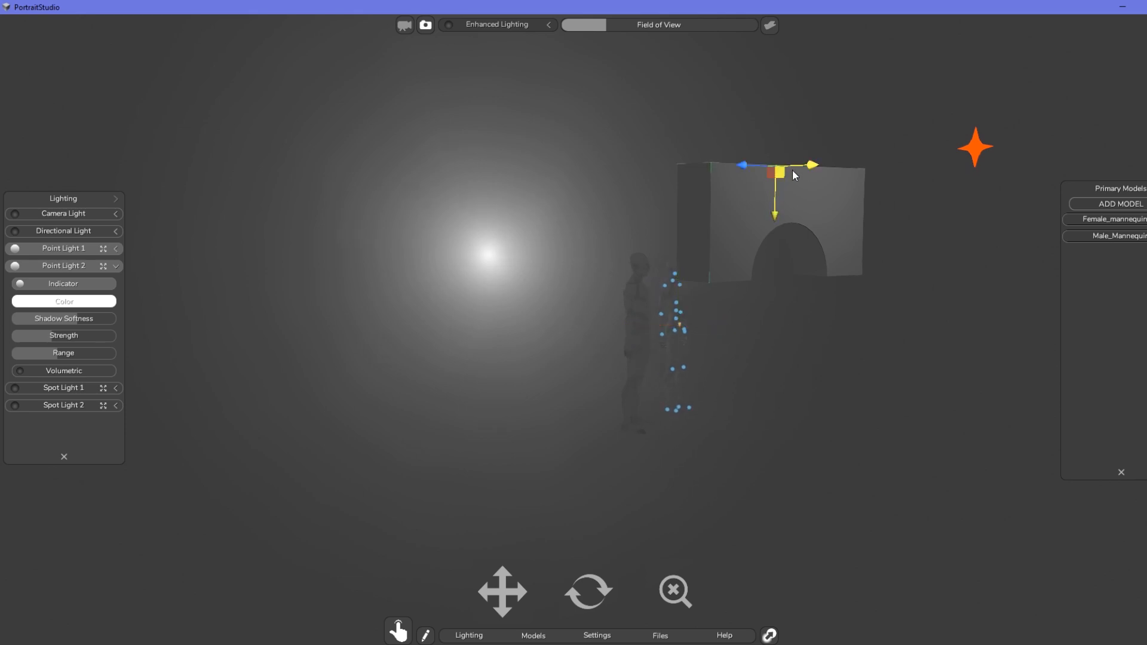
drag(787, 173, 557, 170)
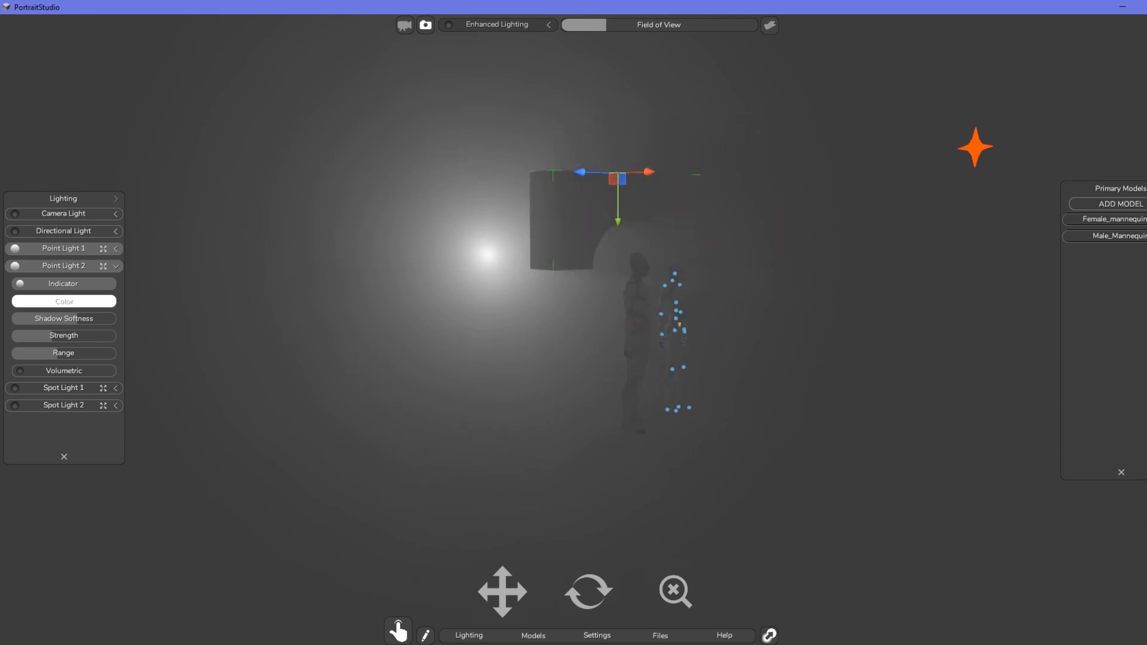
click(594, 609)
click(676, 335)
drag(656, 335, 561, 343)
Rotate the arched wall slightly behind the mannequins
click(660, 188)
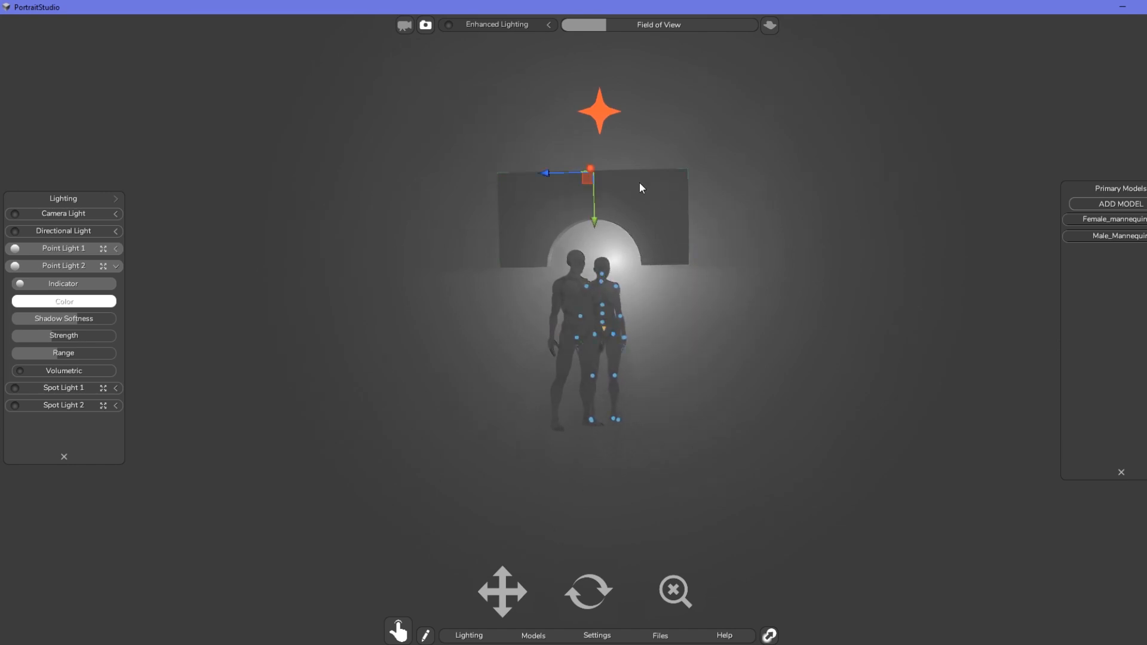
key(e)
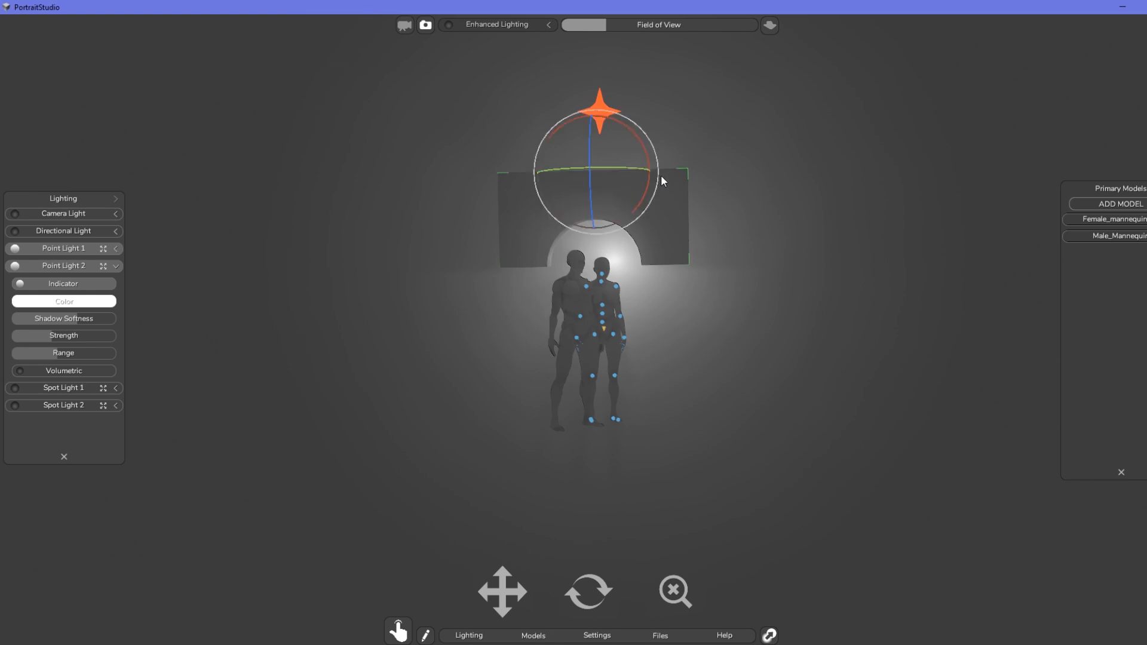
drag(660, 169, 665, 170)
mouse_move(598, 581)
mouse_down()
mouse_move(502, 597)
mouse_move(696, 594)
mouse_move(600, 603)
mouse_up()
click(793, 180)
click(643, 203)
key(Delete)
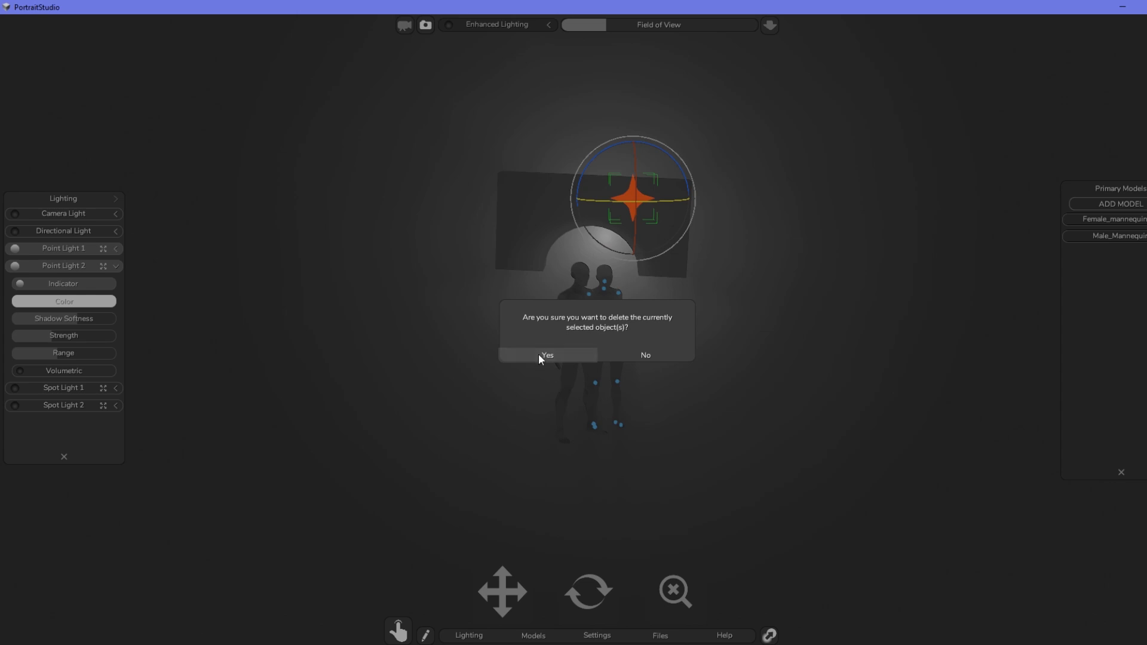
click(705, 356)
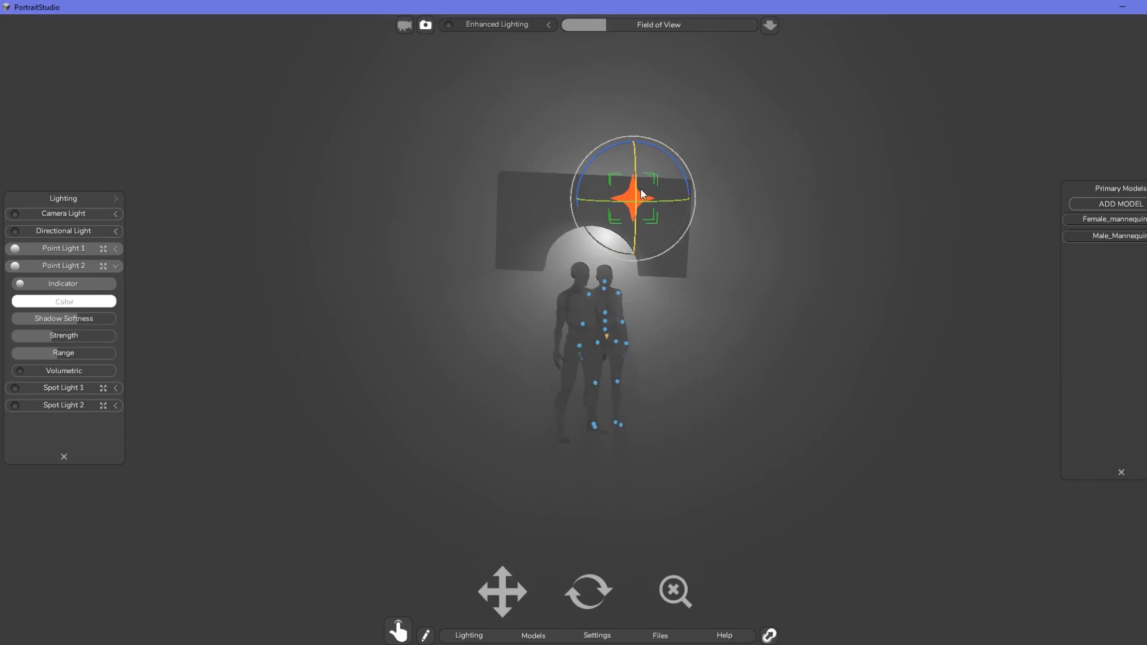
Turn off Point Light 2
click(20, 284)
click(20, 283)
click(15, 266)
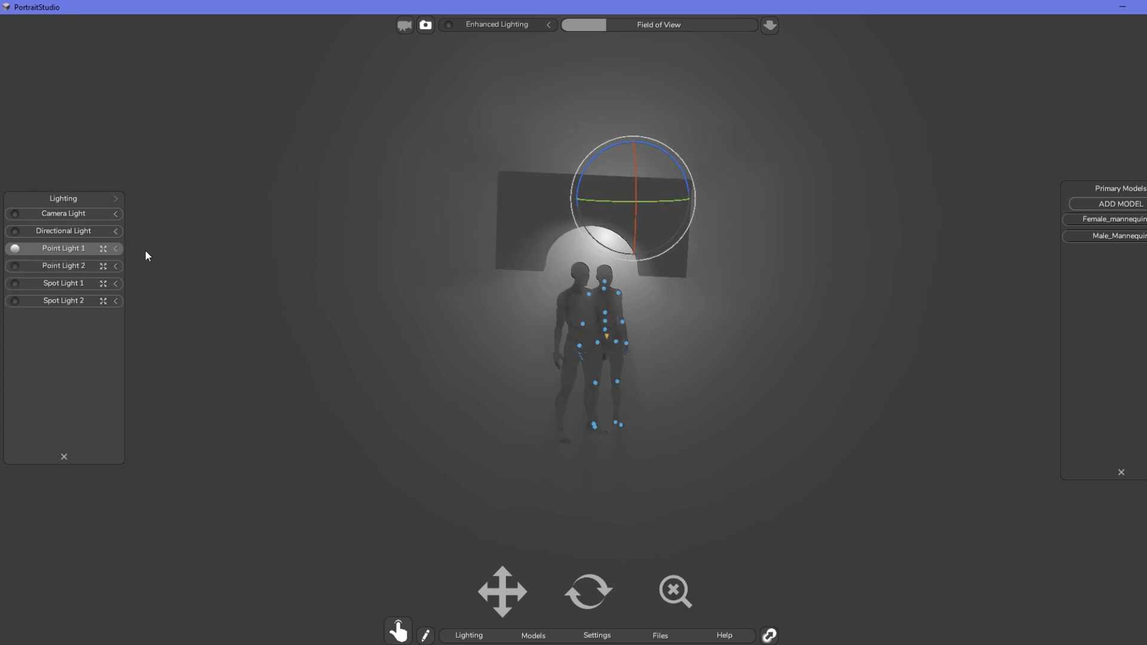
Reposition Point Light 1 higher and to one side, behind the arched wall's upper left part
drag(604, 600, 736, 593)
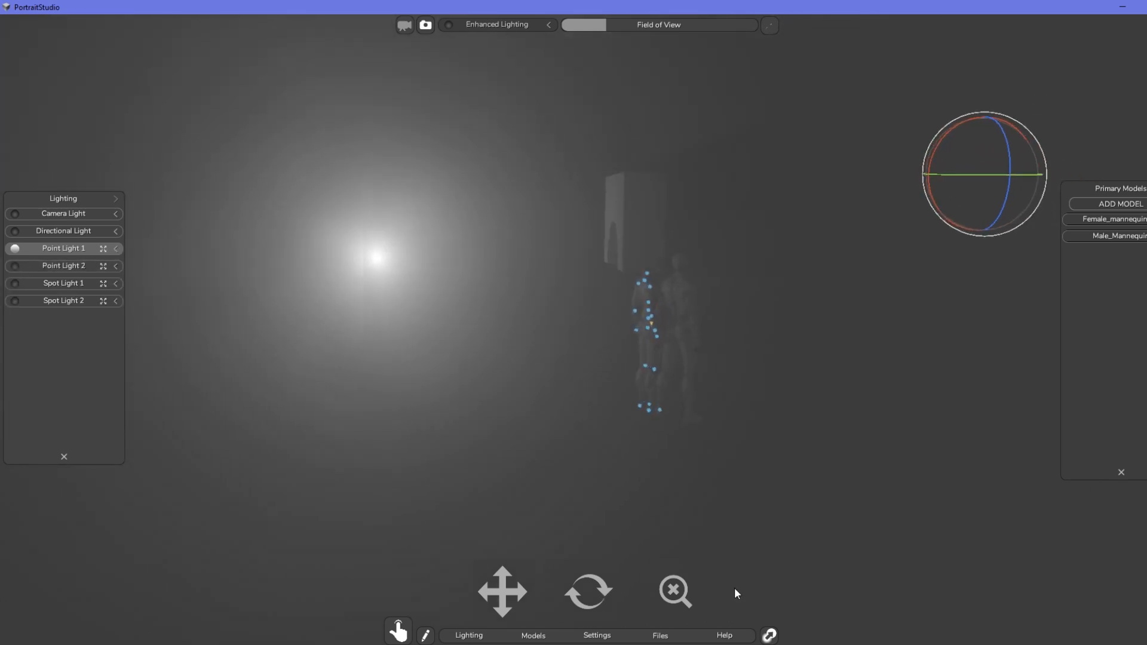
click(381, 259)
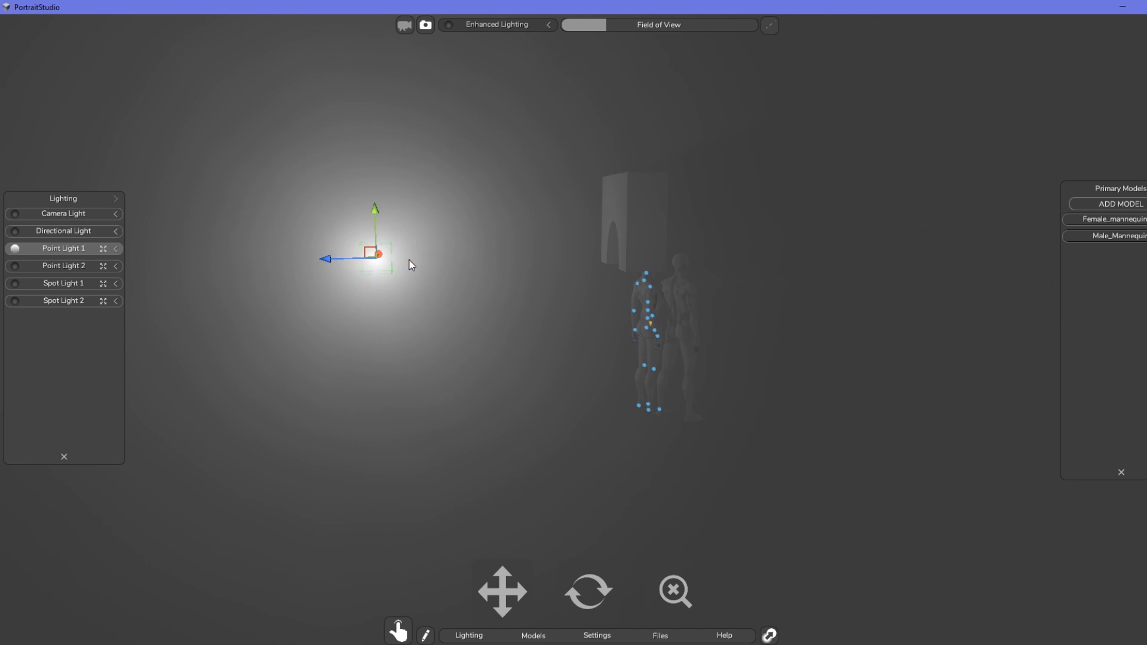
drag(375, 216, 397, 44)
drag(597, 588, 461, 589)
drag(665, 112, 578, 110)
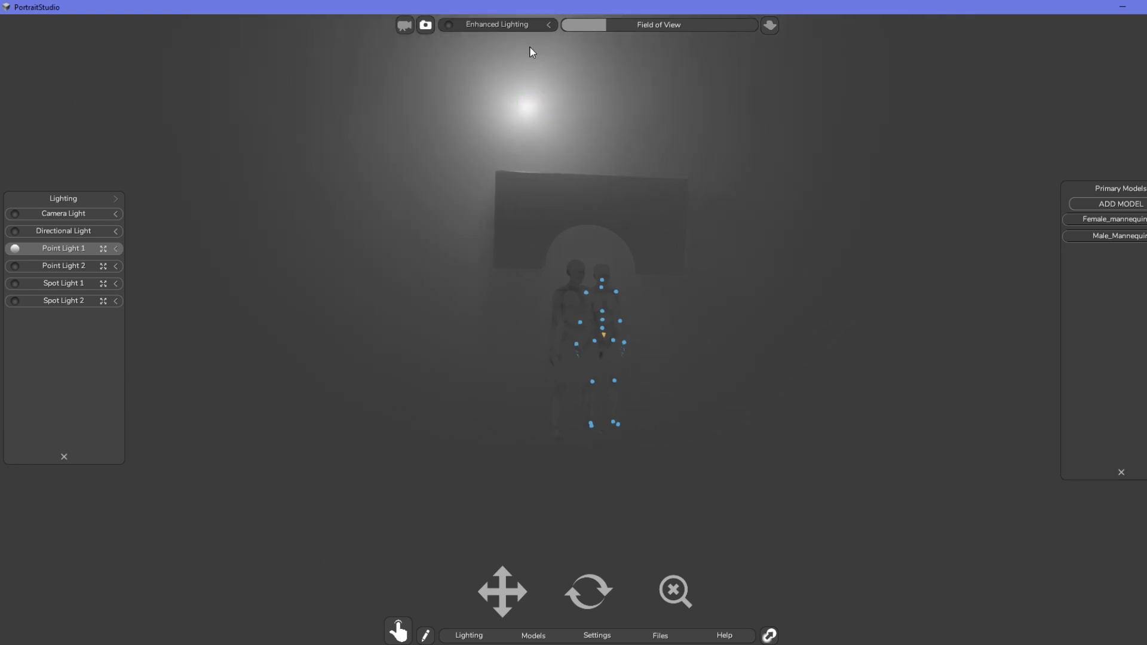
mouse_move(530, 102)
drag(530, 90, 512, 174)
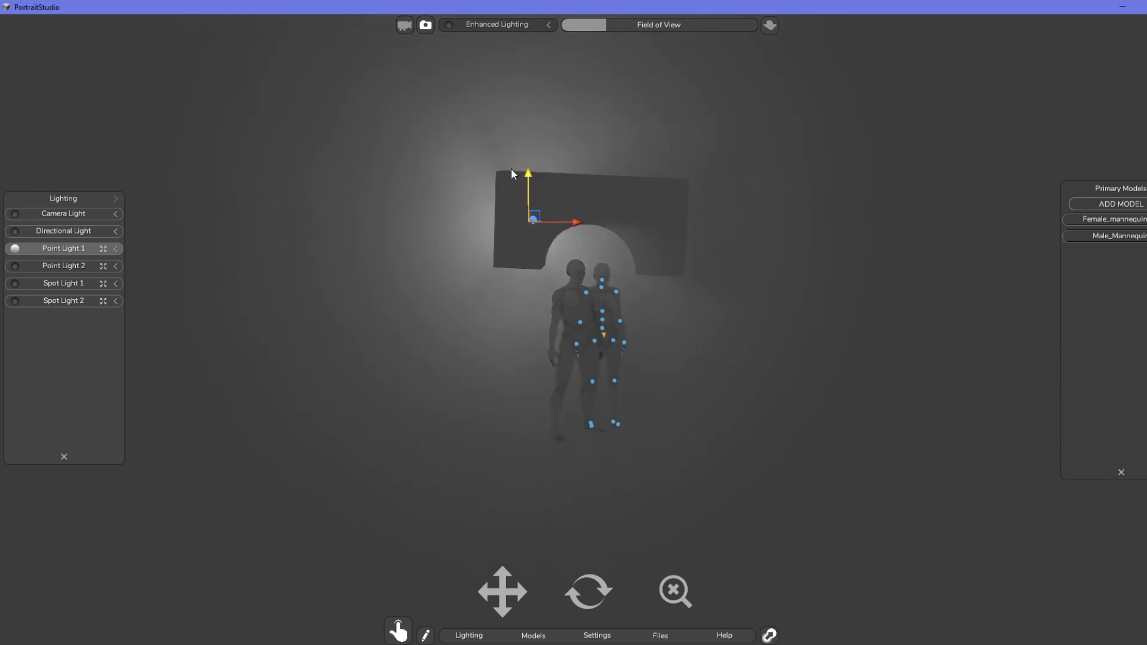
drag(684, 599, 720, 614)
click(836, 427)
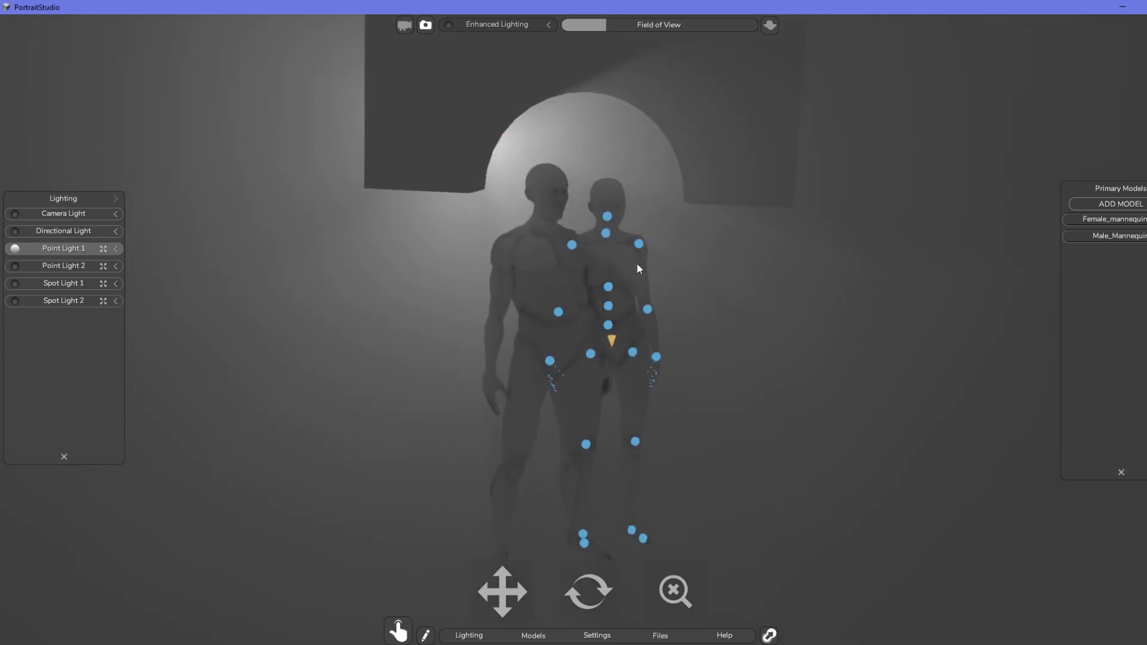
right_click(1102, 219)
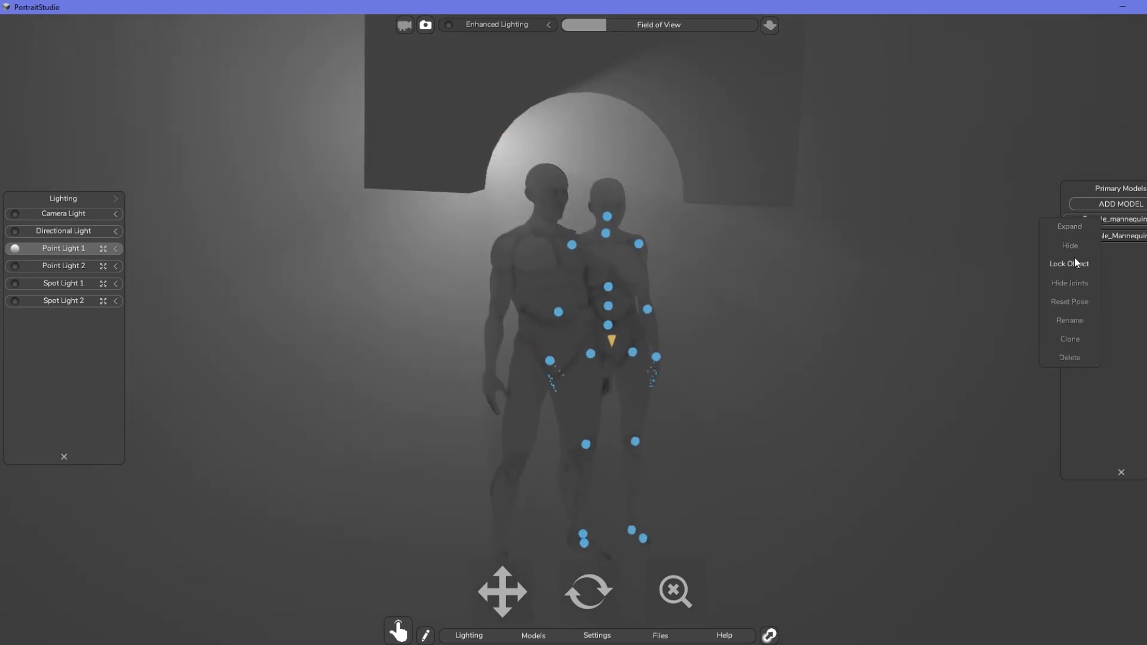
click(775, 131)
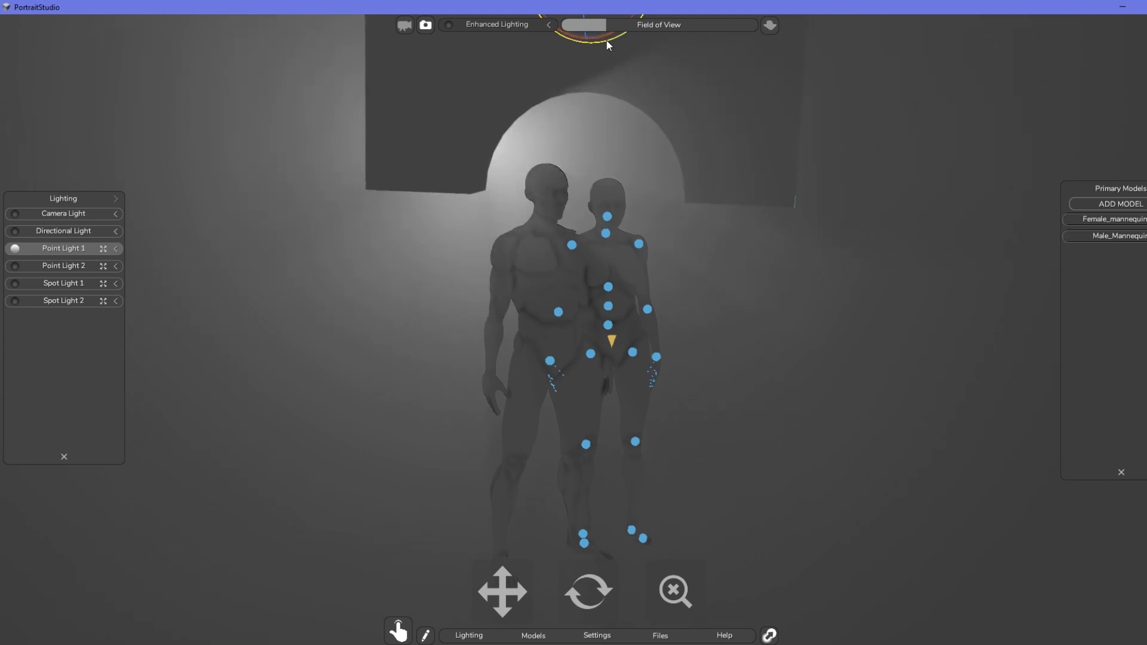
Raise the Range of Point Light 1 to its maximum
click(117, 250)
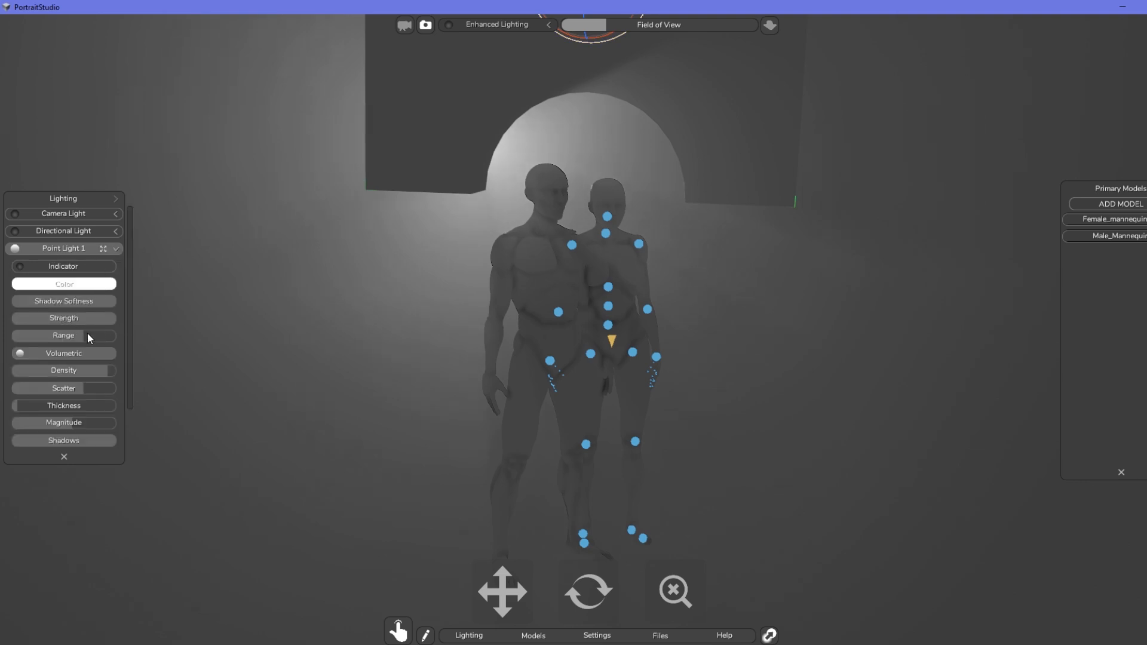
drag(87, 335, 116, 340)
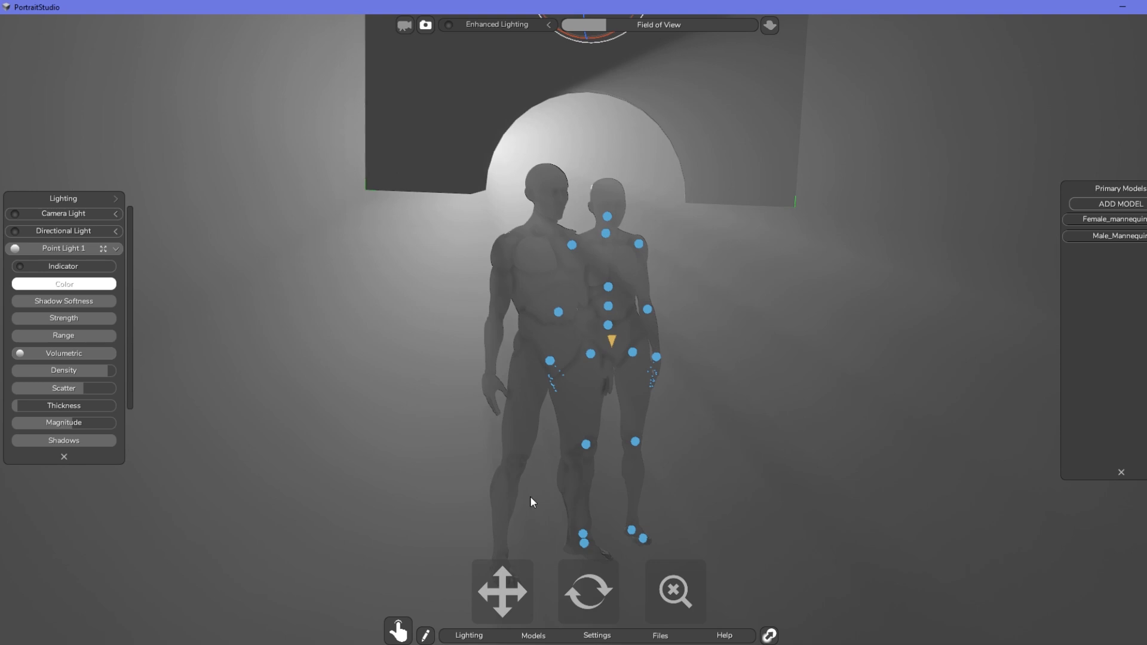
Move the female mannequin forward and sideways so she stands closely beside the male mannequin
drag(581, 589, 1074, 583)
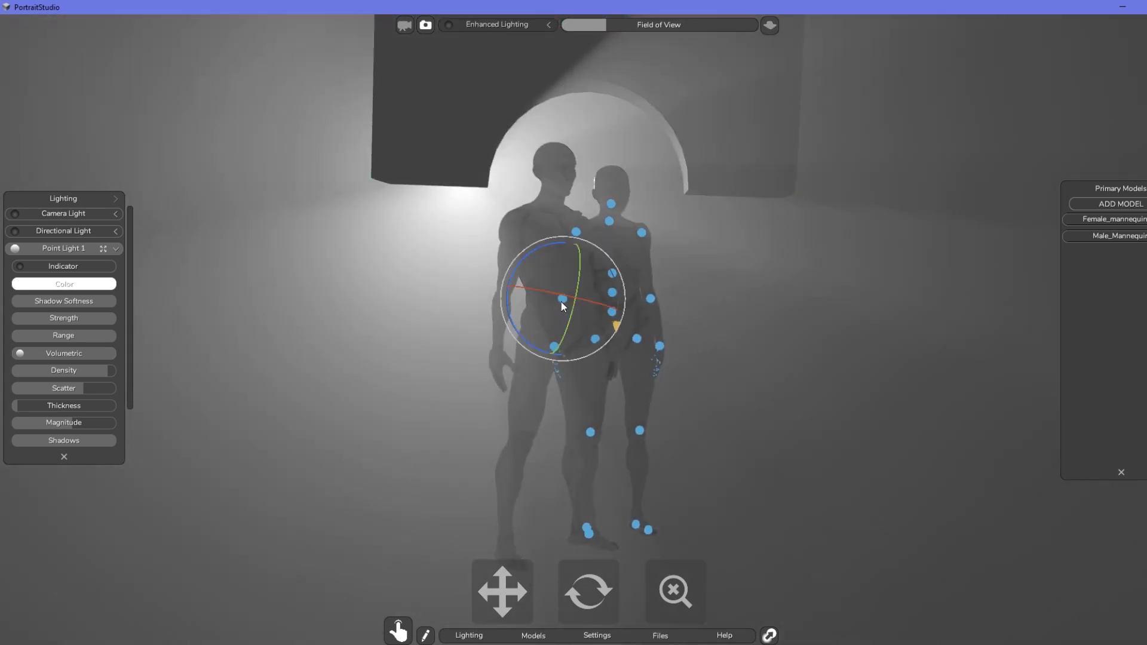
click(616, 326)
click(617, 323)
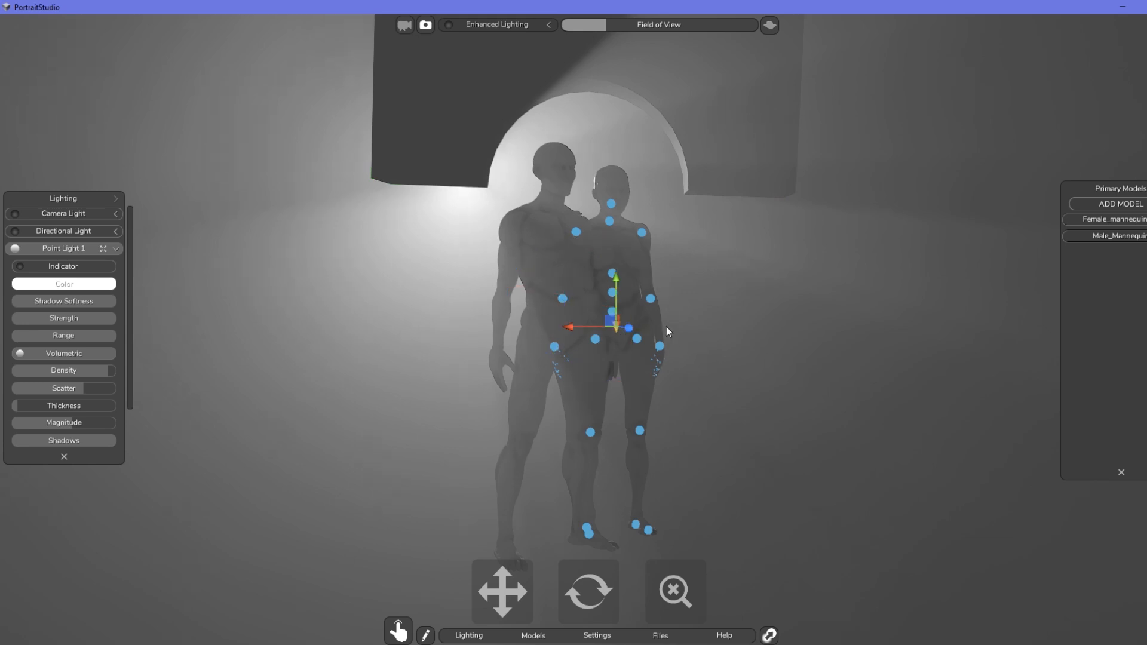
drag(575, 330, 719, 349)
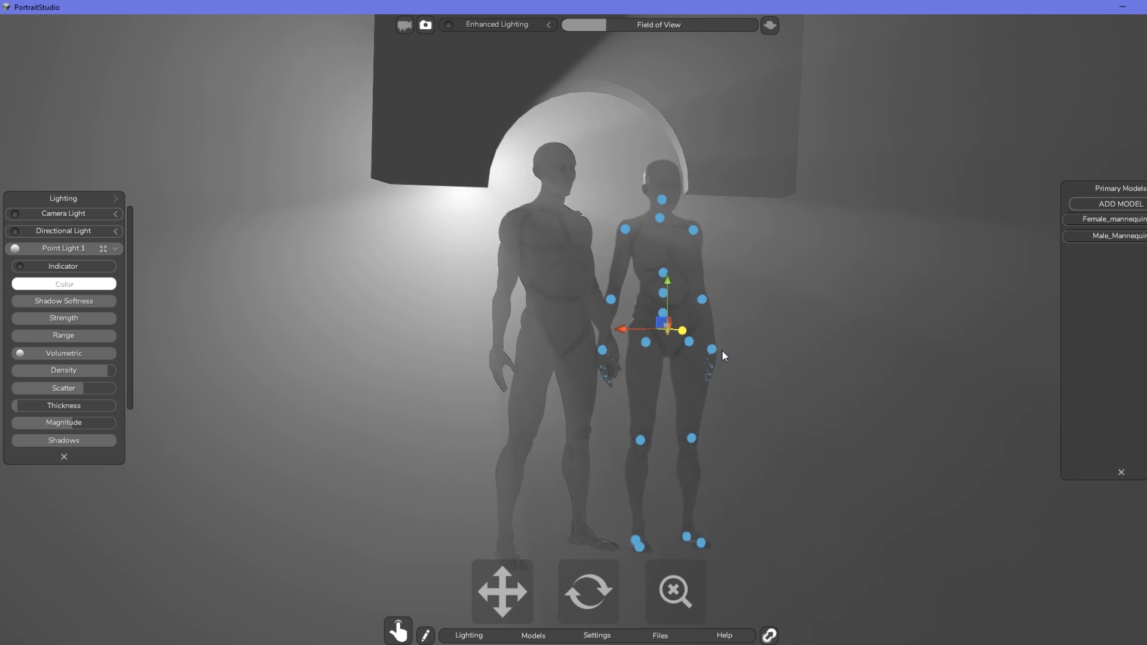
drag(633, 327, 598, 331)
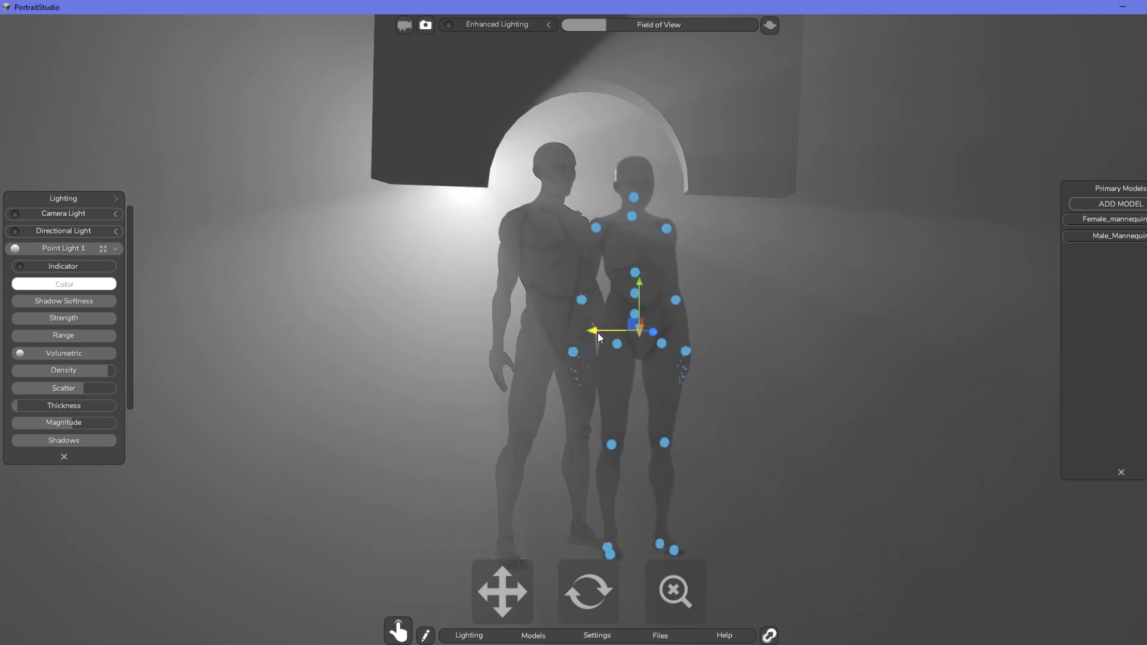
Show the male mannequin's joints and move him sideways and forward into the backlight shadow
click(553, 275)
right_click(1108, 236)
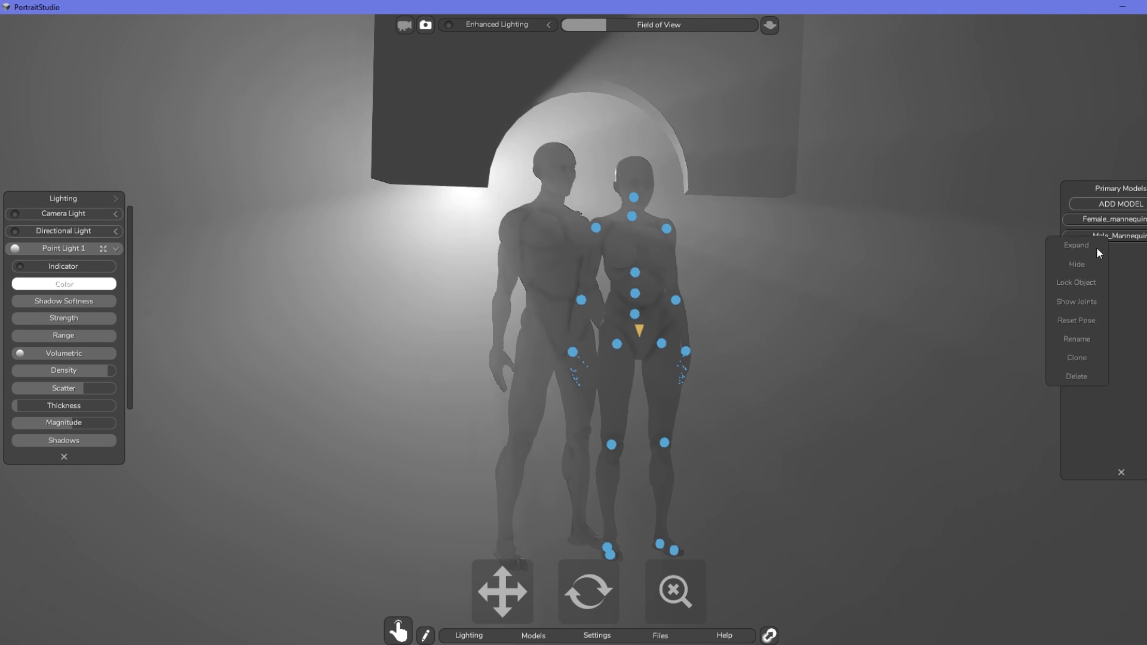
click(1081, 300)
click(550, 328)
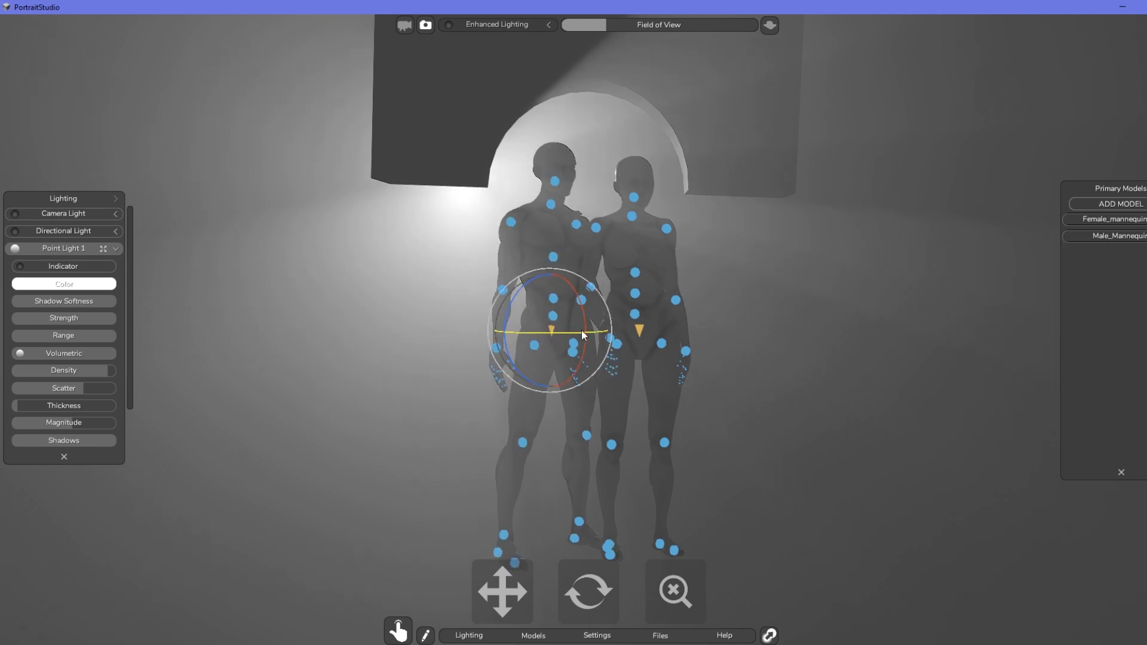
click(601, 331)
mouse_move(579, 334)
mouse_down()
mouse_move(471, 331)
mouse_move(557, 334)
mouse_up()
drag(521, 282, 528, 258)
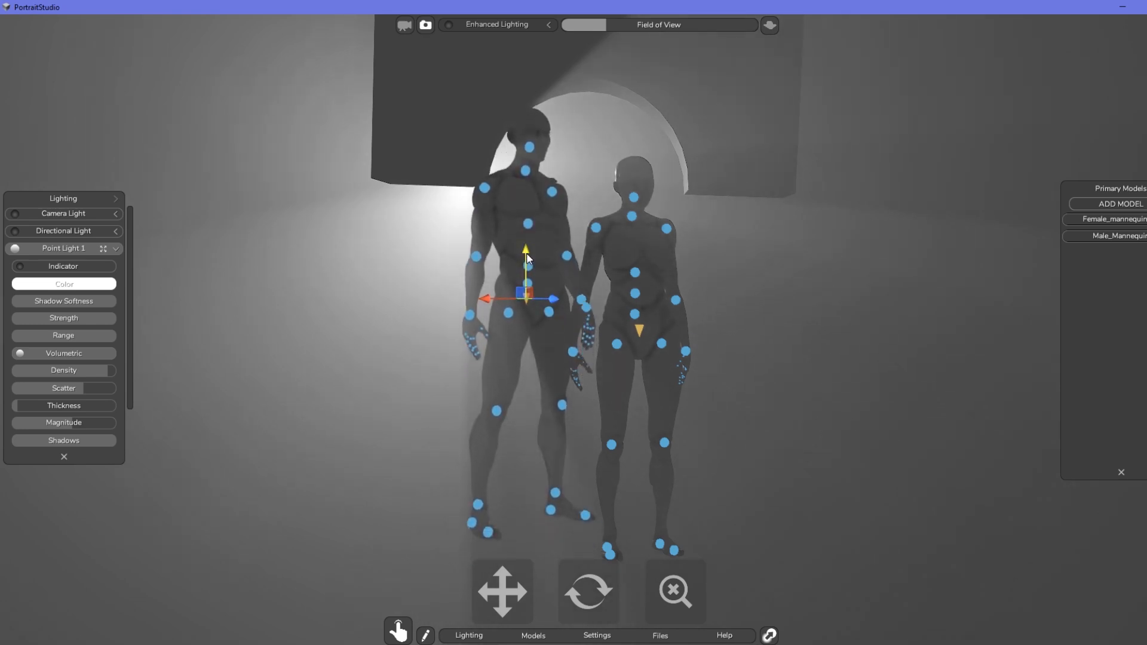
drag(475, 309, 569, 311)
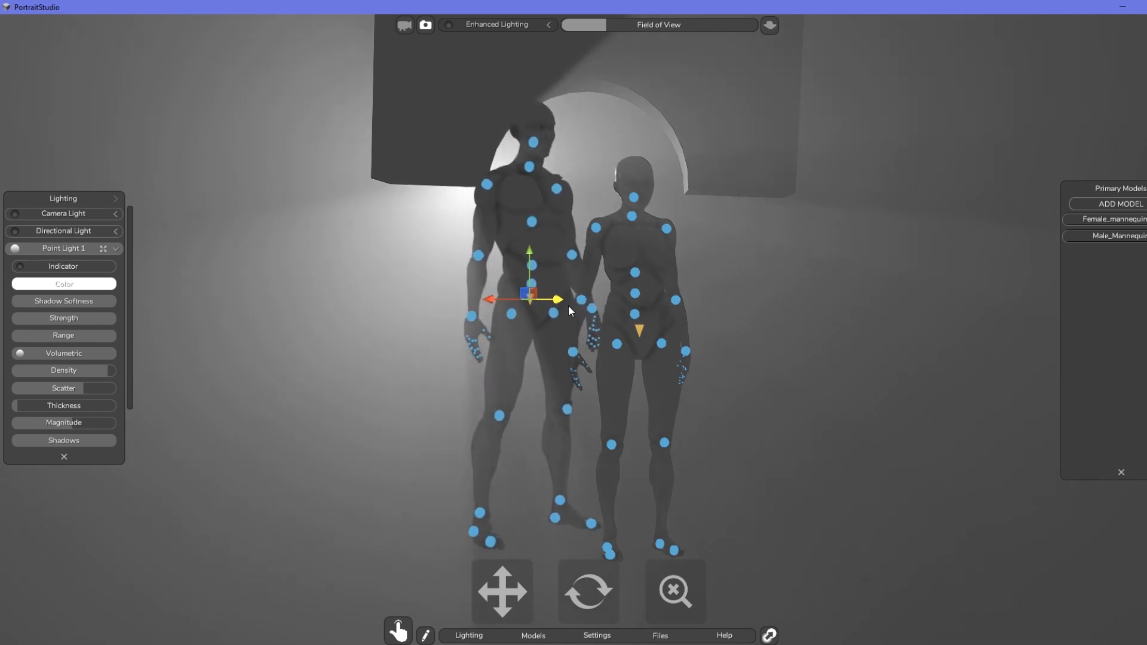
drag(529, 256, 530, 288)
Bring the female mannequin further forward and align her next to the male mannequin
click(639, 331)
drag(653, 335, 729, 356)
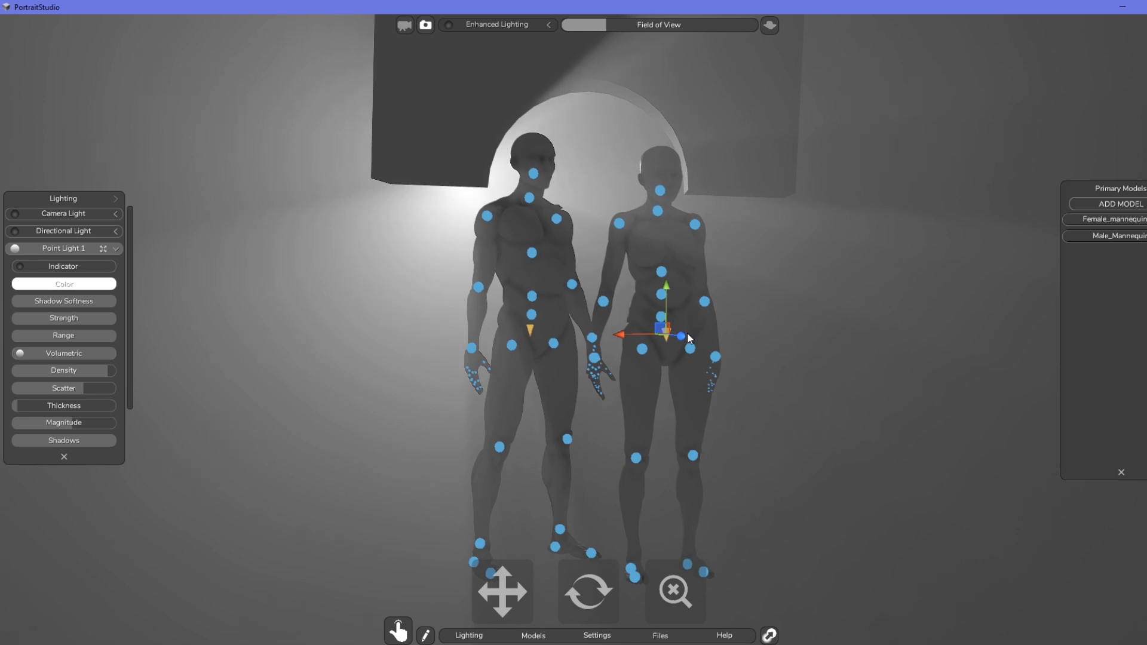
drag(638, 336, 622, 336)
Turn off Point Light 1 and turn on the Directional Light
drag(585, 598, 698, 602)
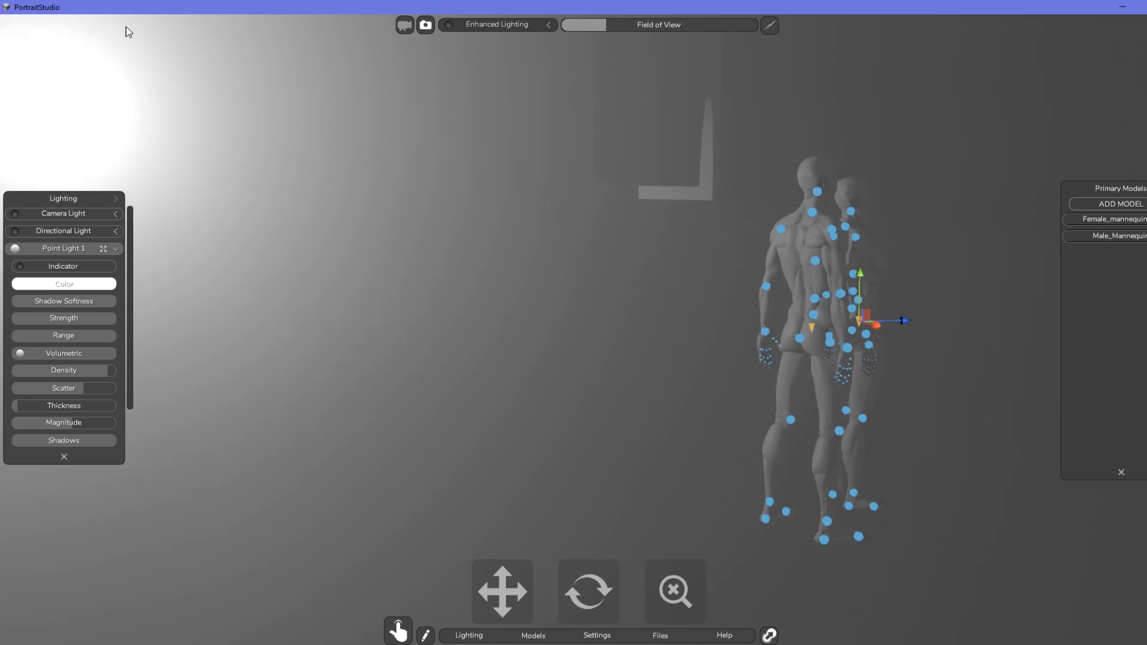
drag(594, 605, 636, 594)
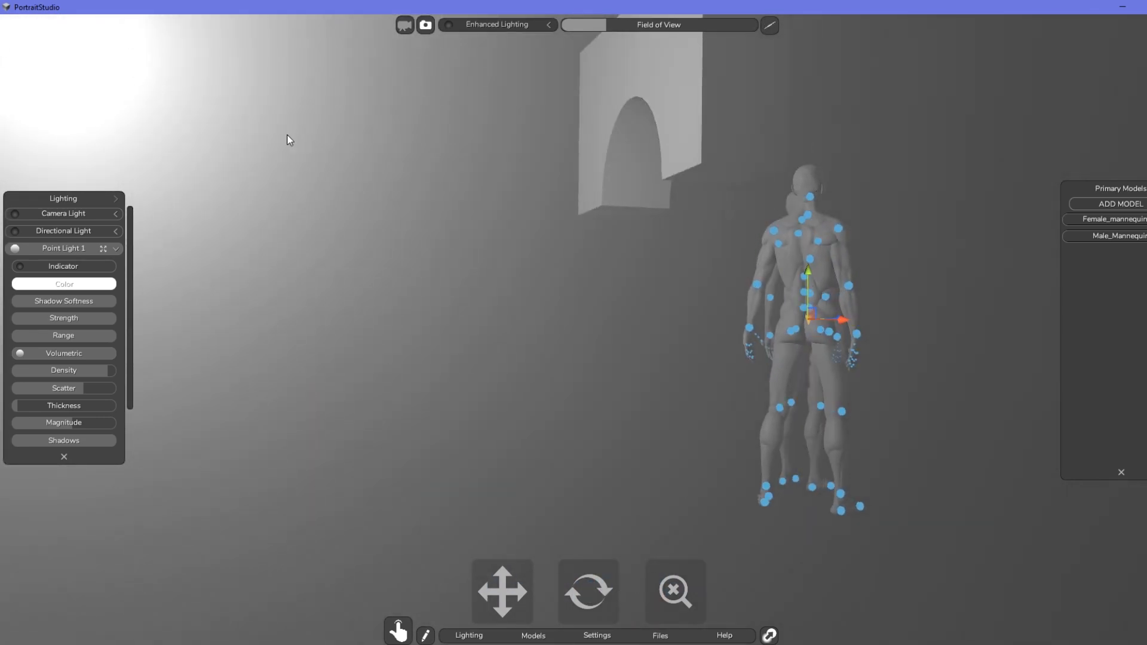
drag(574, 594, 458, 590)
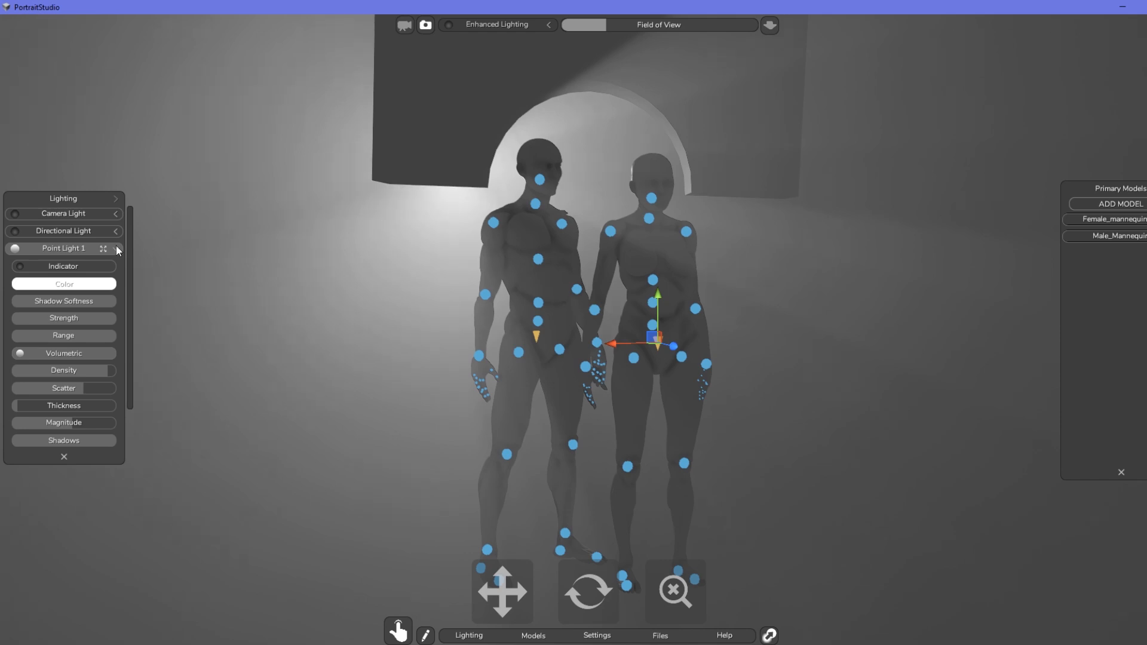
click(15, 249)
click(15, 231)
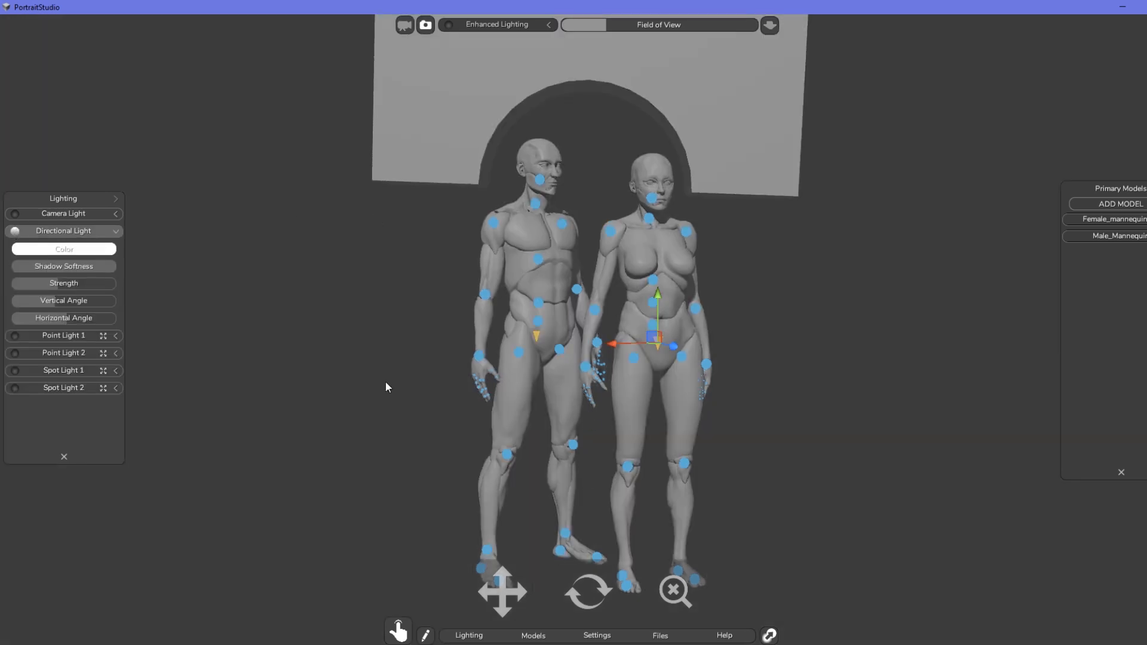
Set the indirect lighting background color to light grey #D3D3D3
click(114, 199)
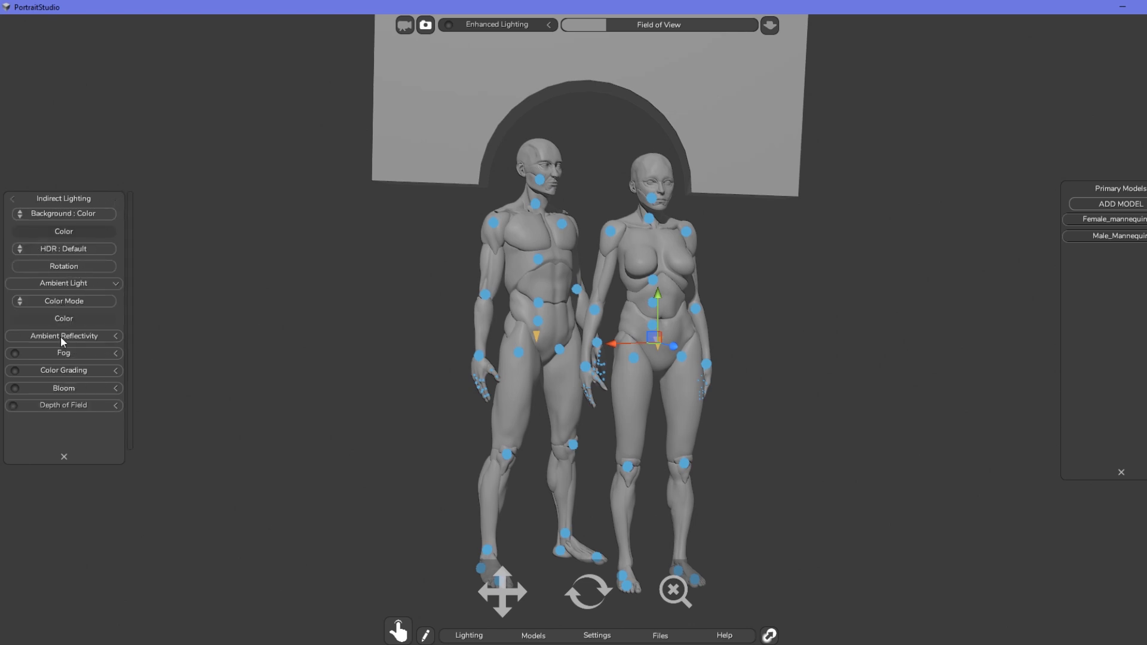
click(55, 233)
mouse_move(545, 356)
mouse_down()
mouse_move(500, 327)
mouse_move(505, 342)
mouse_up()
click(617, 425)
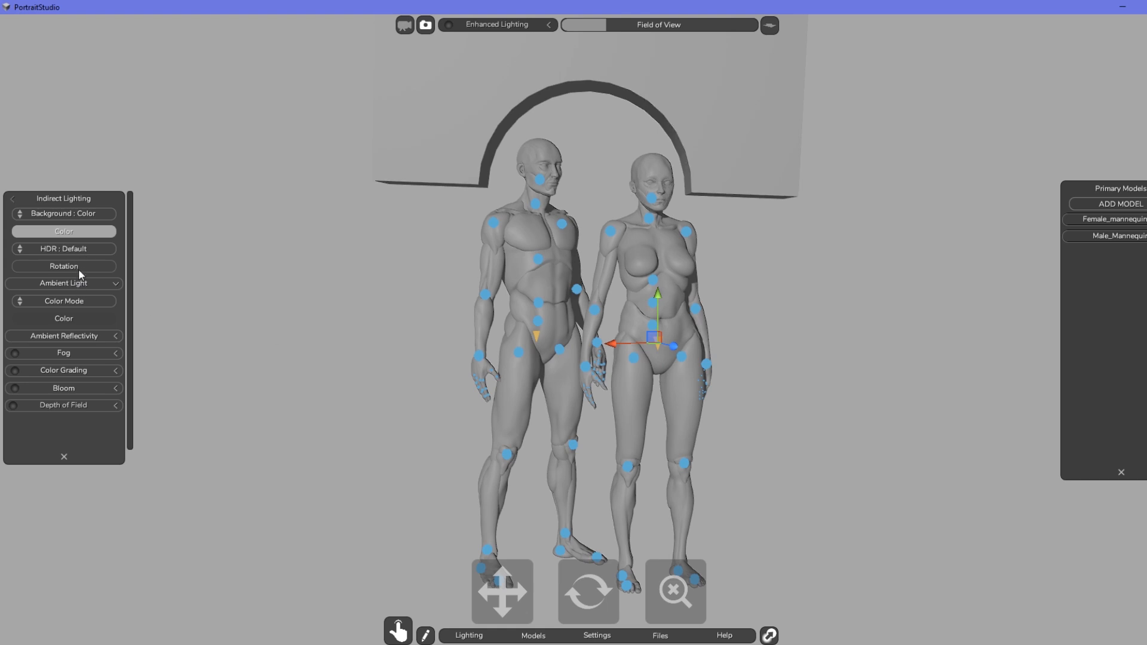
click(85, 235)
drag(538, 332, 509, 319)
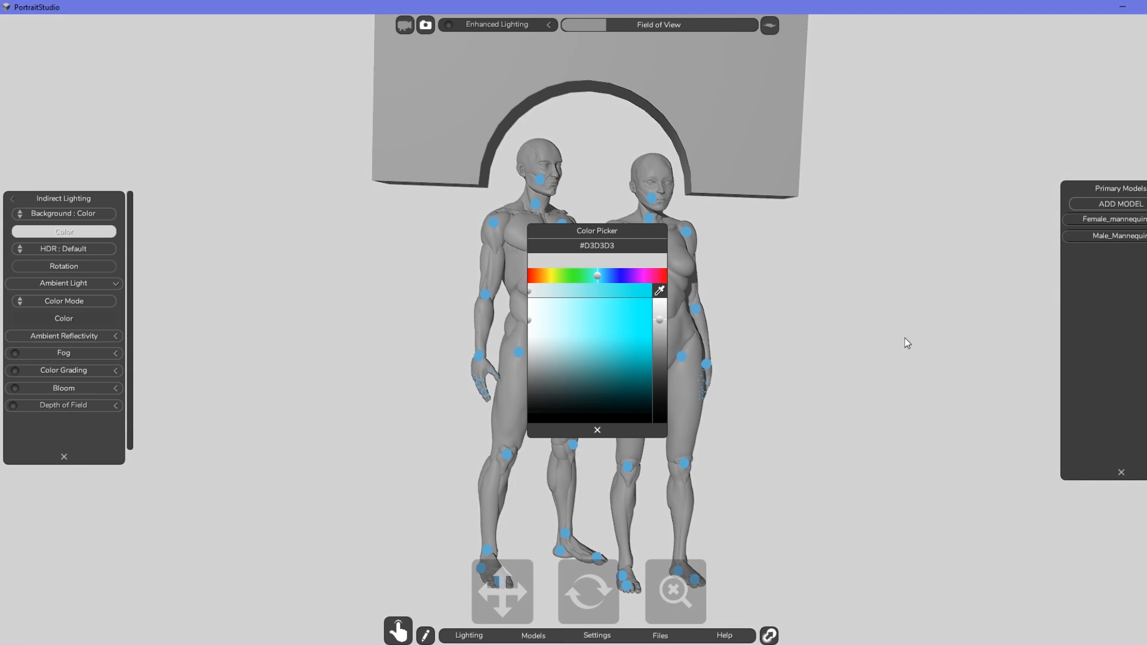
click(597, 430)
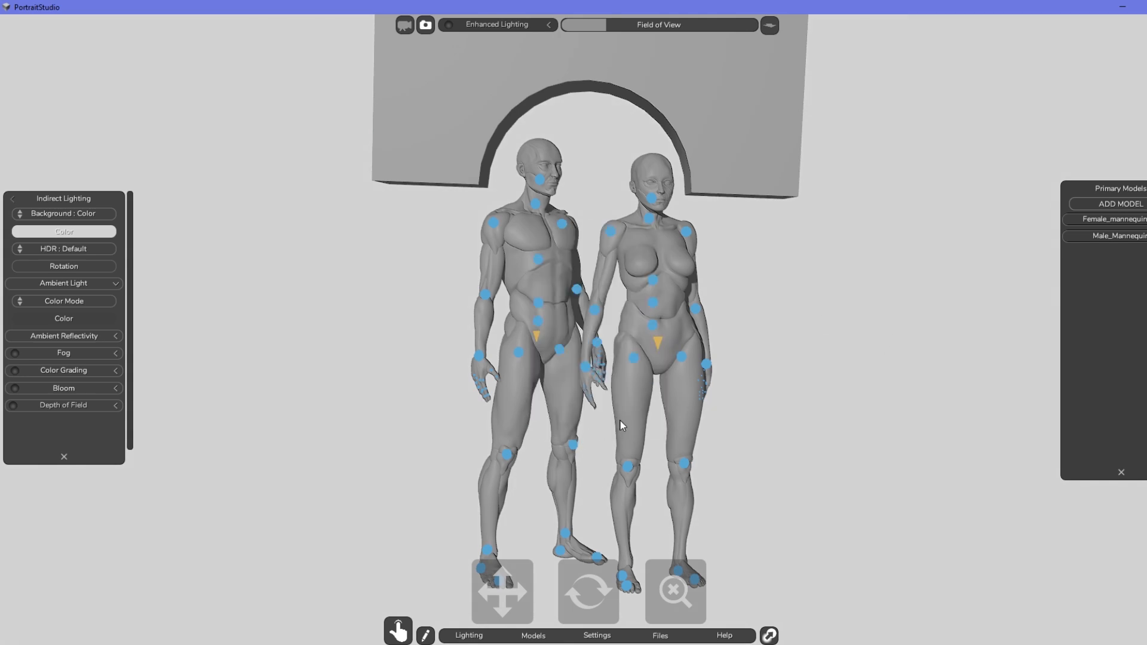
Straighten the arched wall behind the mannequins and shift it slightly sideways
key(alt)
drag(597, 45, 601, 45)
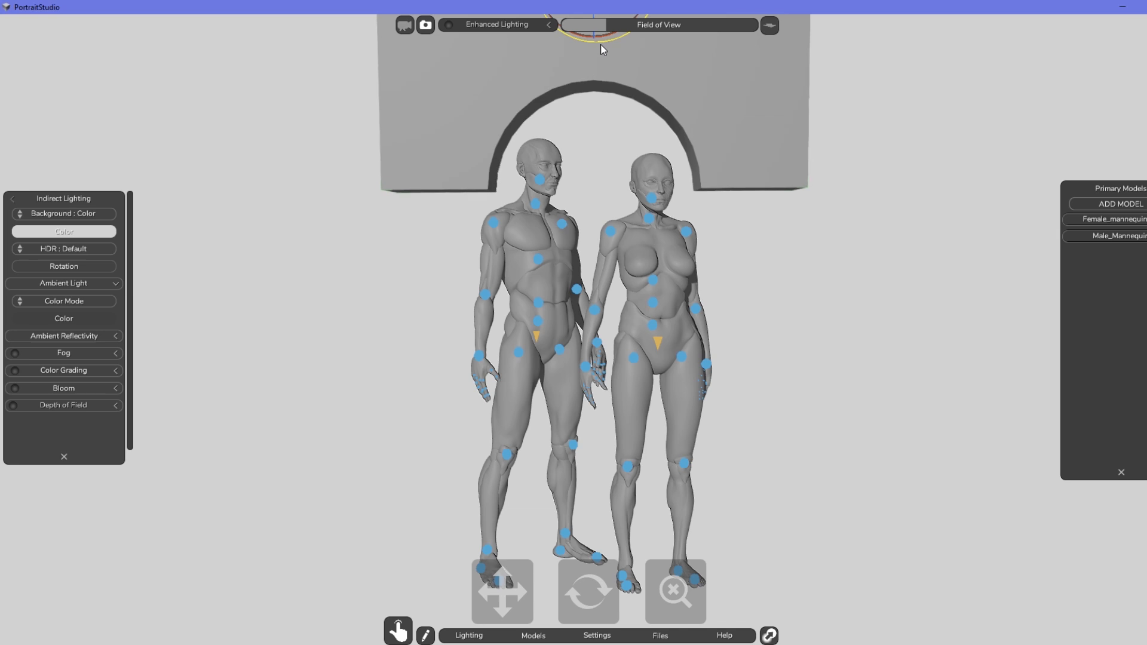
click(678, 600)
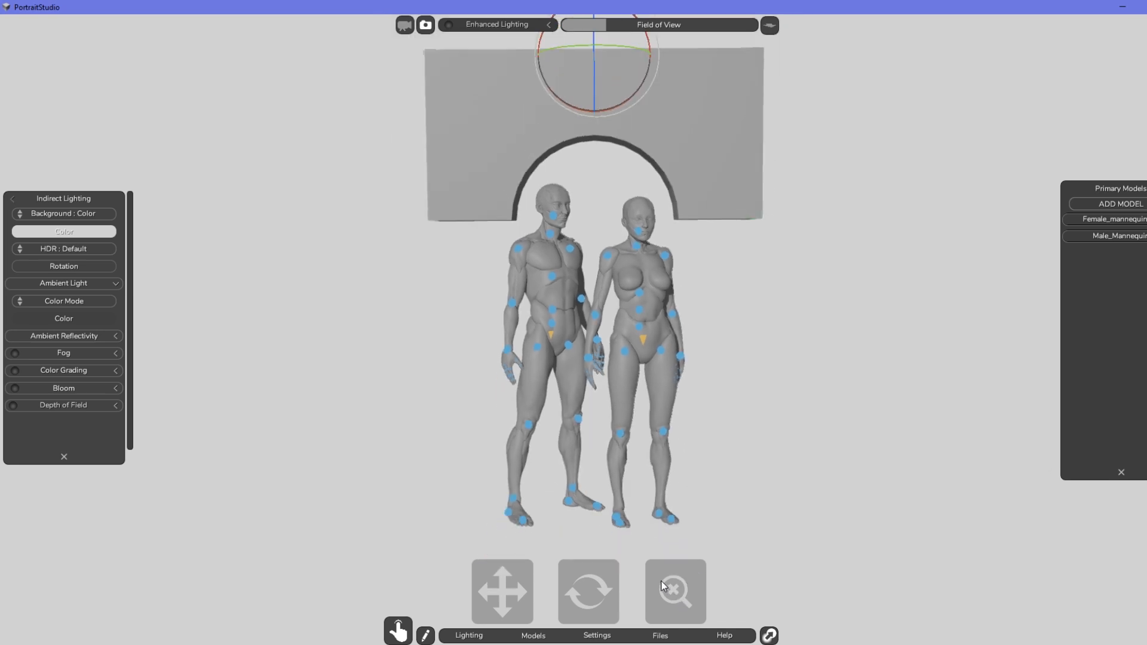
drag(555, 94, 550, 93)
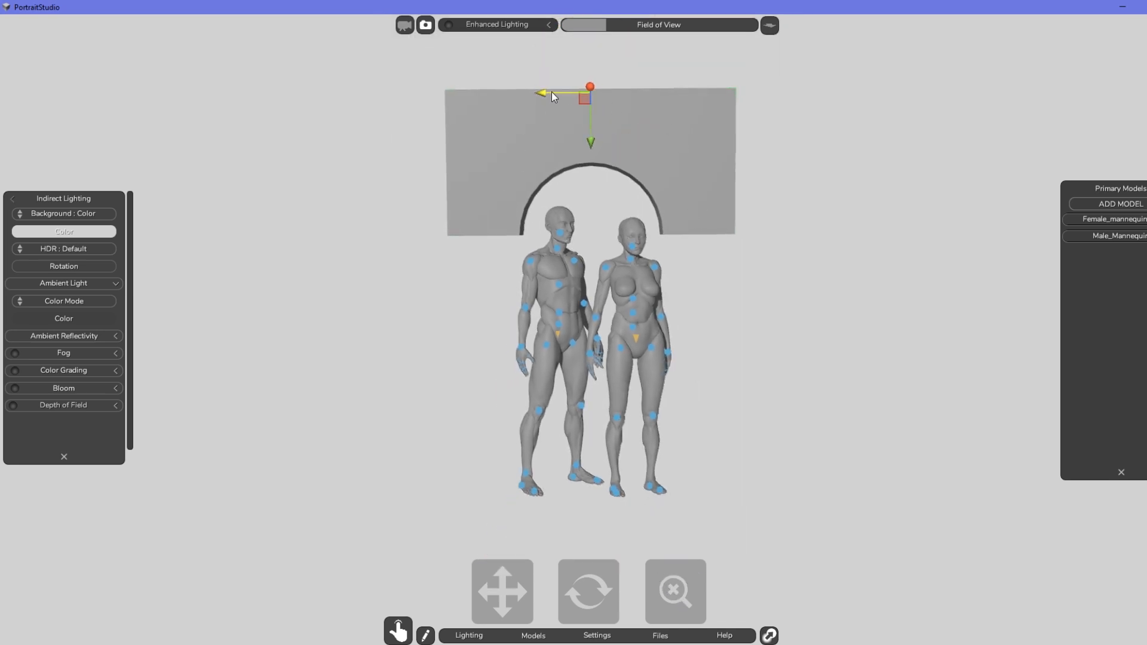
click(670, 593)
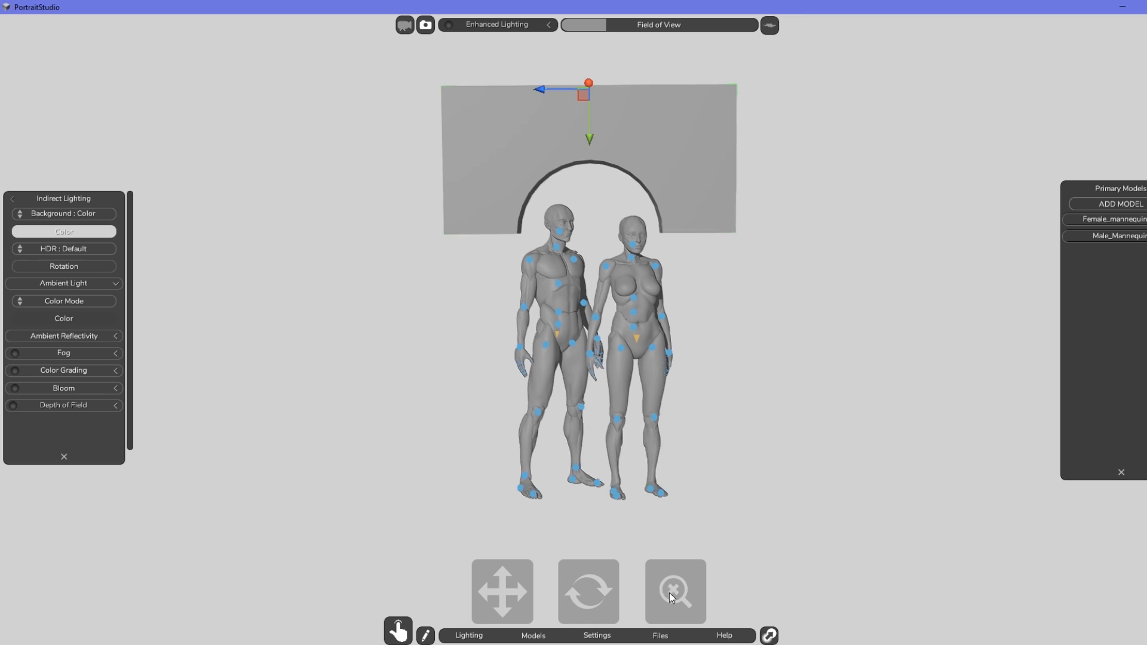
Examine the mannequins and arched wall against the light background from the side, behind and above
drag(701, 604, 698, 600)
drag(605, 608, 689, 602)
click(657, 599)
drag(536, 597, 442, 594)
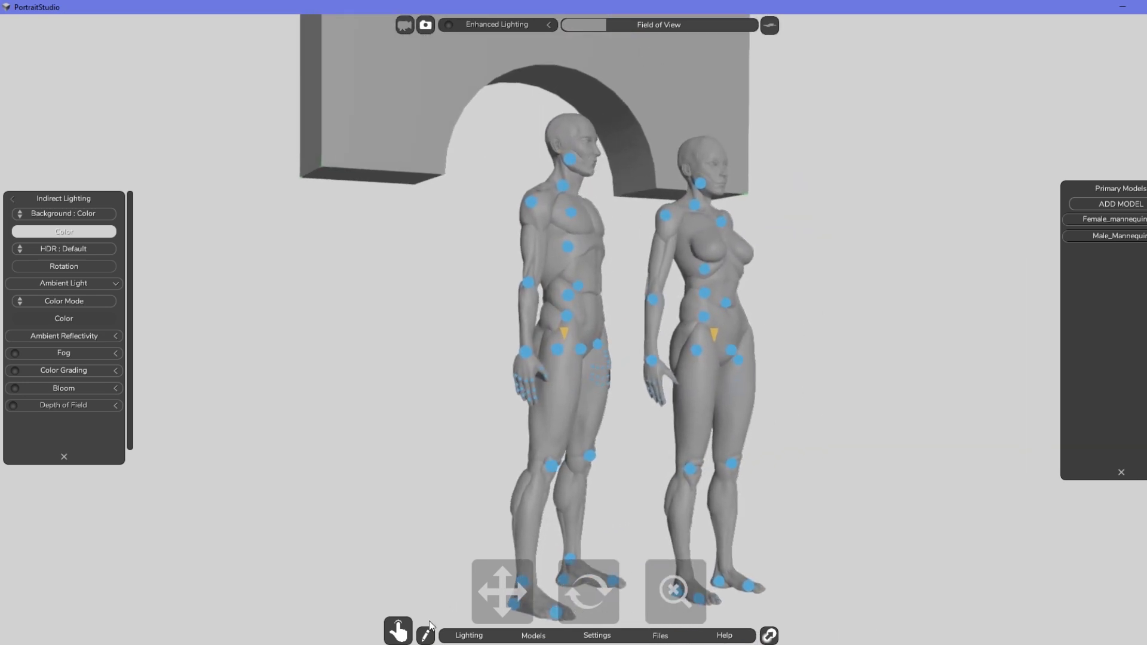
drag(604, 622, 765, 597)
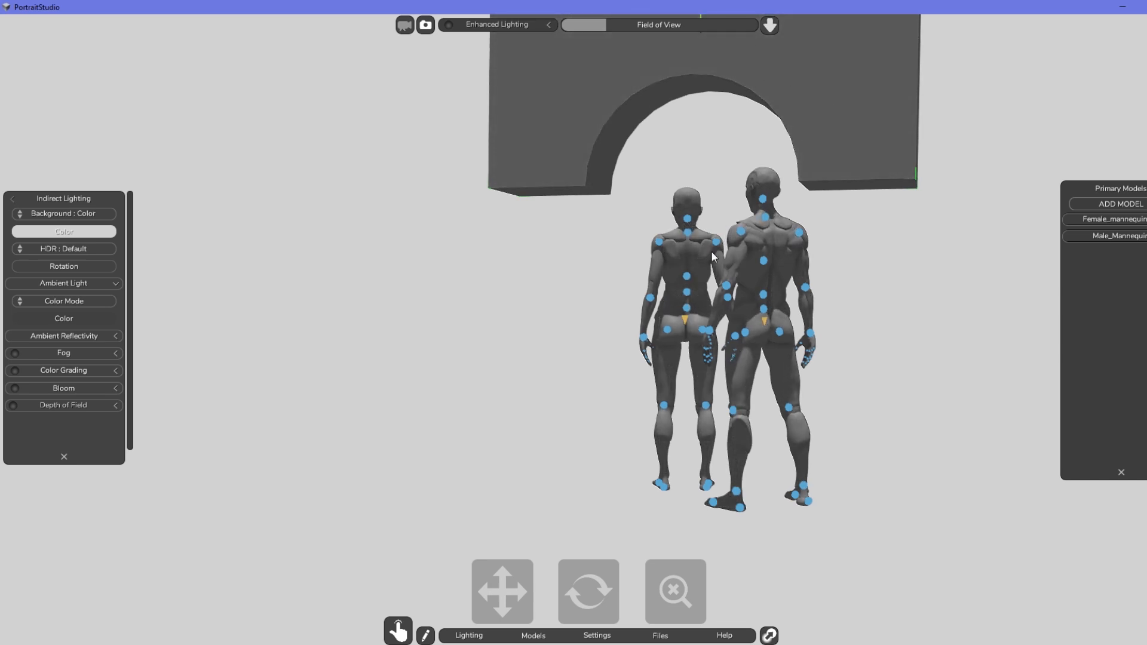
drag(603, 603, 598, 579)
drag(675, 592, 639, 589)
drag(535, 603, 890, 251)
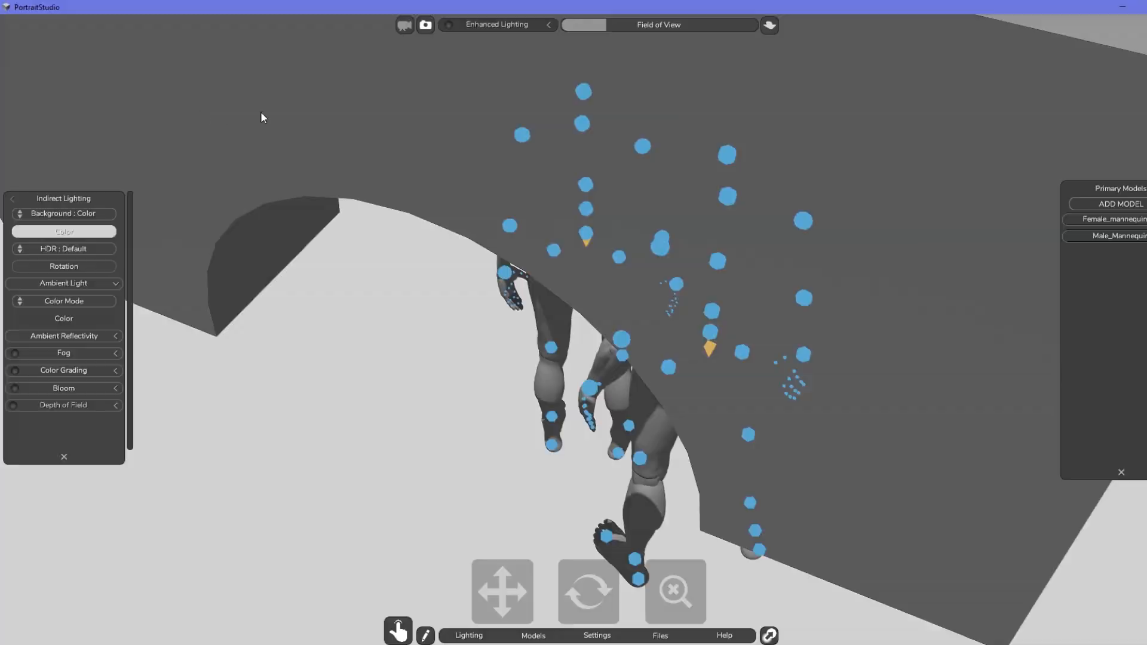
Delete the arched wall from the scene, leaving only the two mannequins
key(Delete)
click(547, 352)
drag(515, 592, 525, 636)
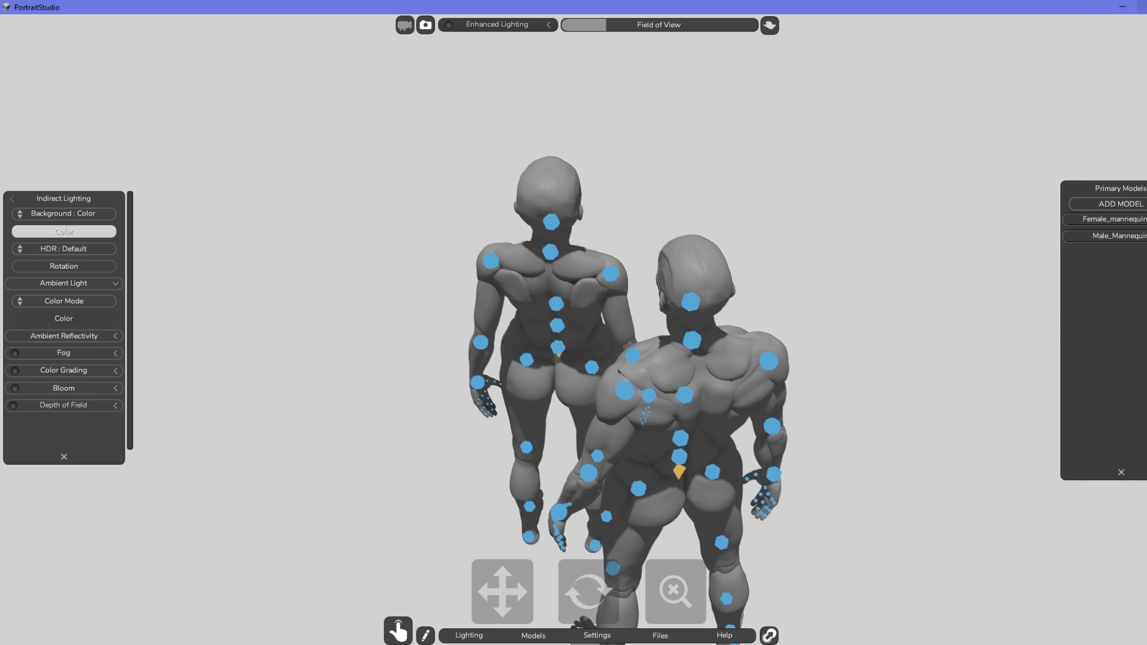
Switch to Photoshop, sample the window's white, reduce the brush to 70 and brighten the gaps beside the man's legs and arm
click(1138, 6)
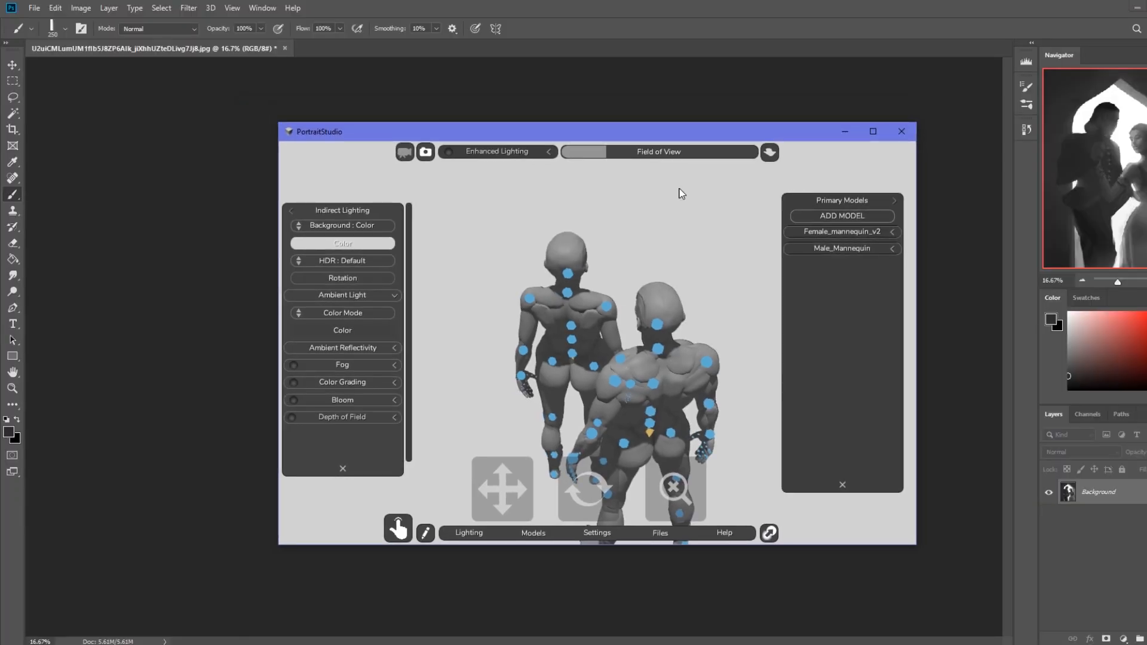
click(852, 131)
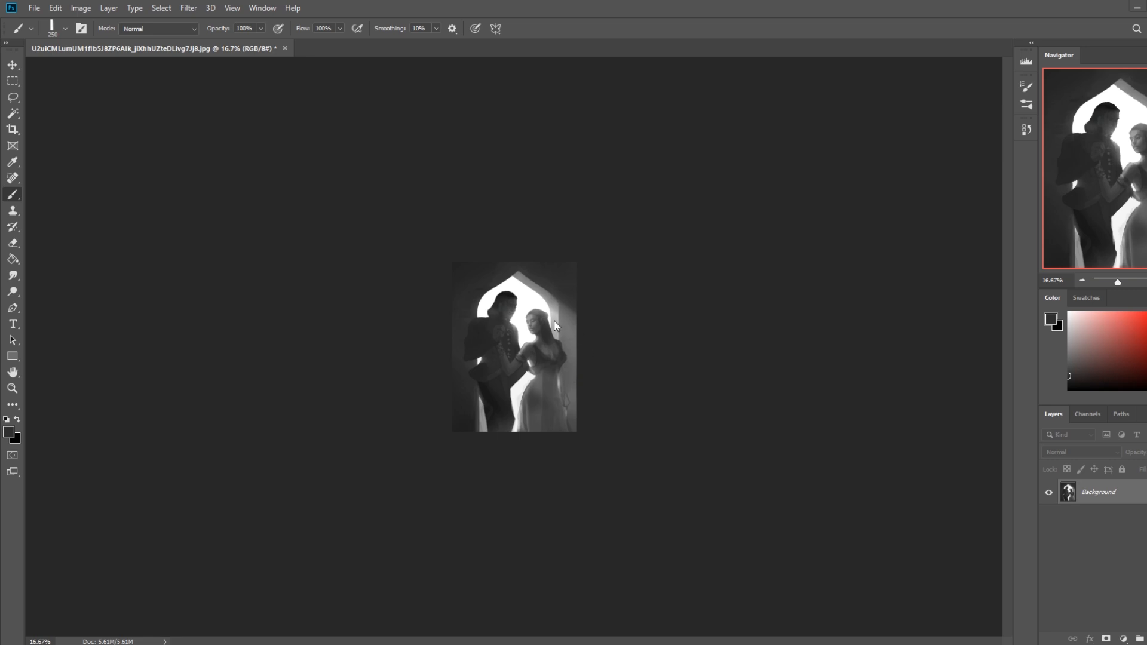
alt+click(525, 295)
key(bracketleft)
key(bracketleft)
key(bracketleft)
key(bracketleft)
key(bracketleft)
key(bracketleft)
key(bracketleft)
key(bracketleft)
drag(481, 421, 492, 408)
click(481, 360)
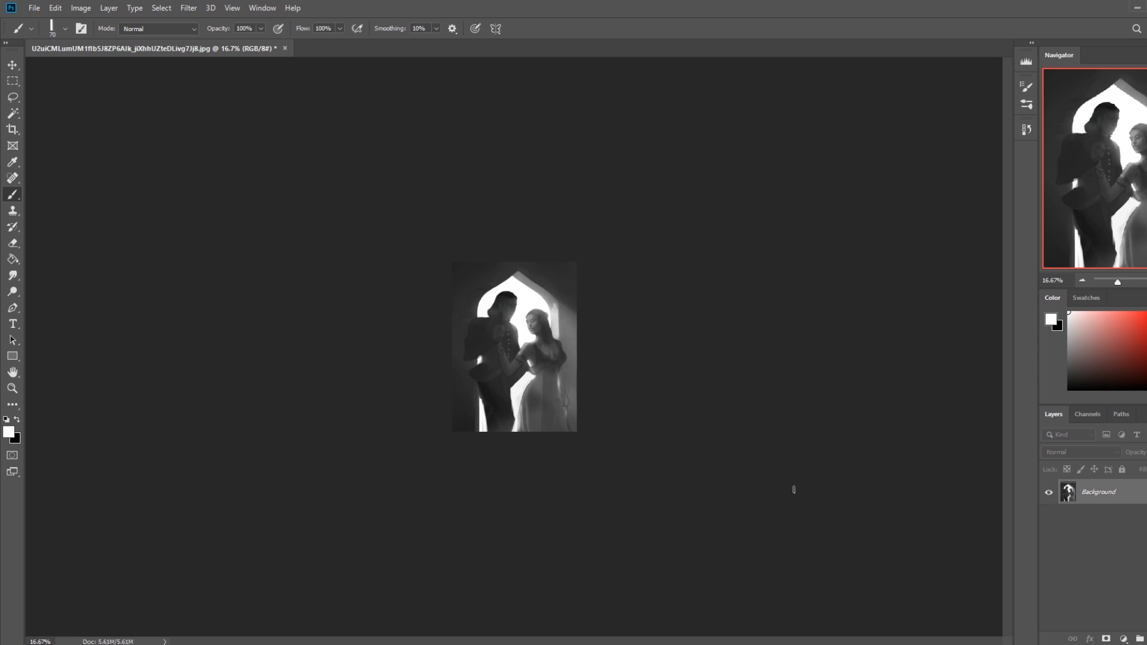
key(ctrl+z)
Lower the brush opacity to 42% and try a white stroke along the window's upper right edge
click(261, 28)
click(240, 45)
click(529, 288)
drag(529, 288, 551, 306)
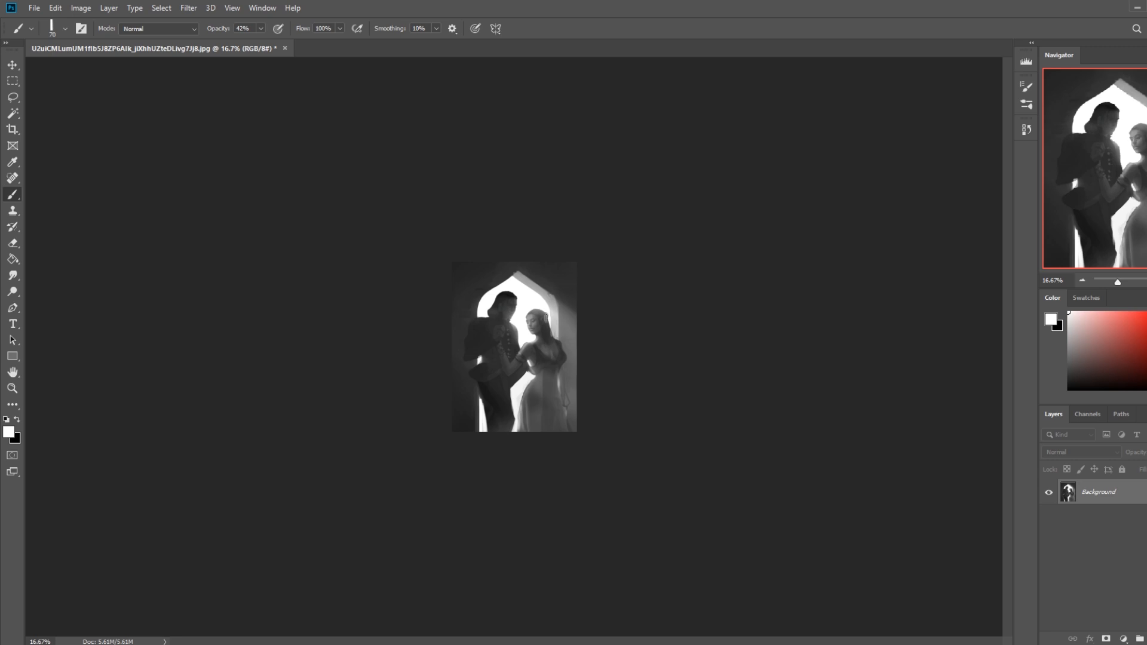
key(ctrl+z)
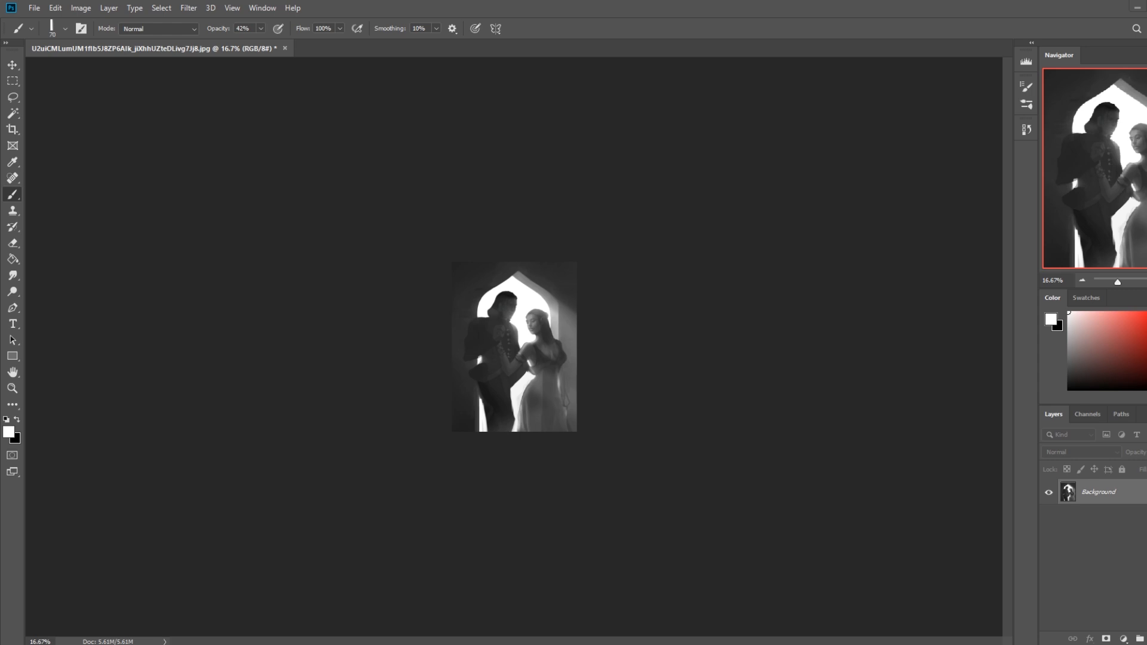
Switch to the browser with istebrak.com and open the linked Istebrak subreddit
key(super+alt+d)
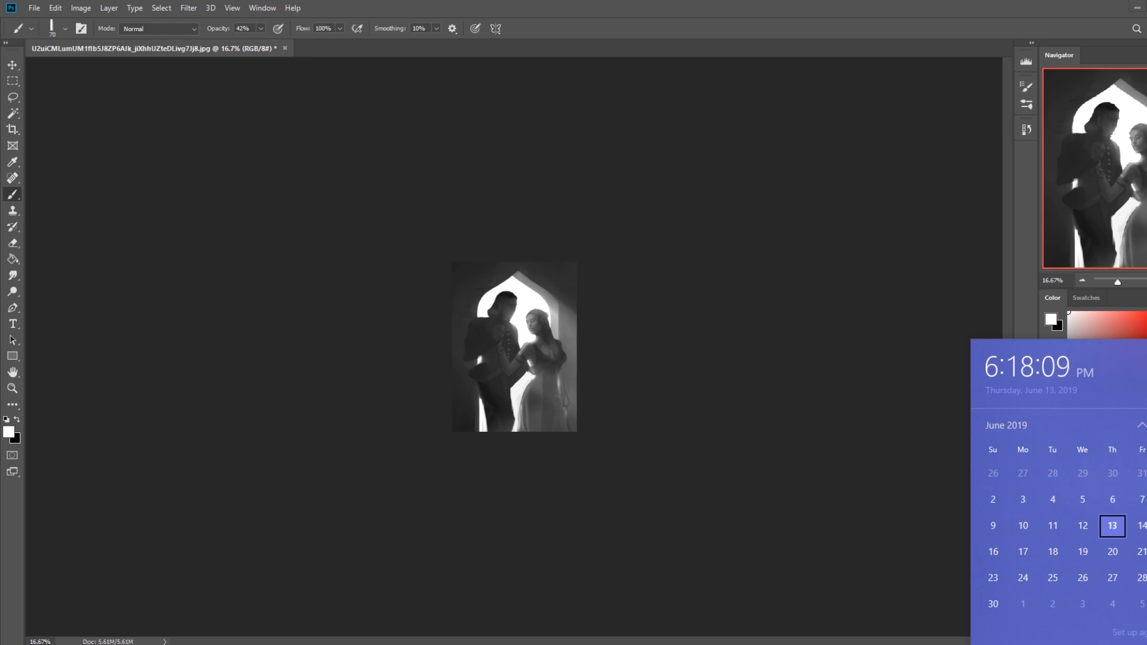
mouse_move(211, 644)
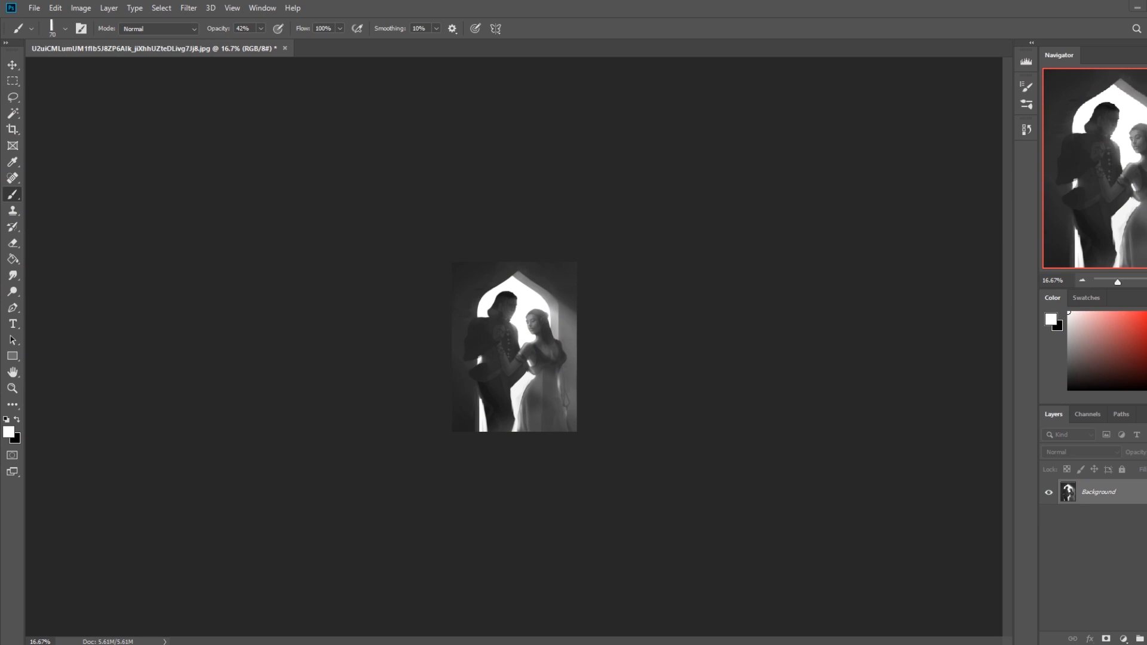
drag(894, 55, 511, 36)
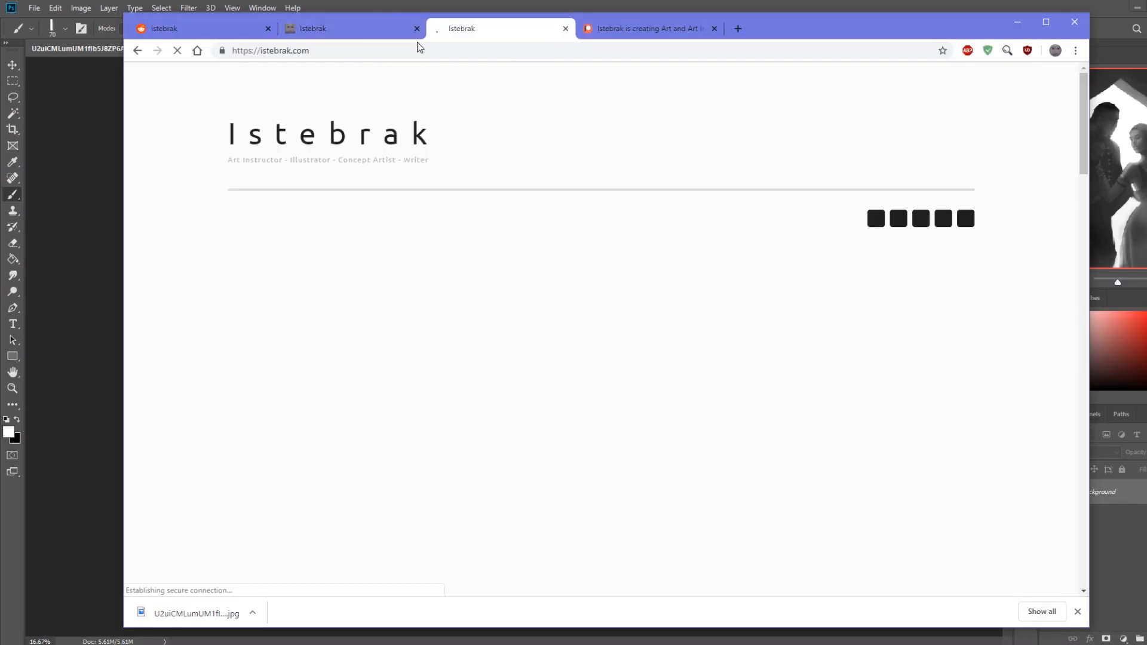
click(965, 220)
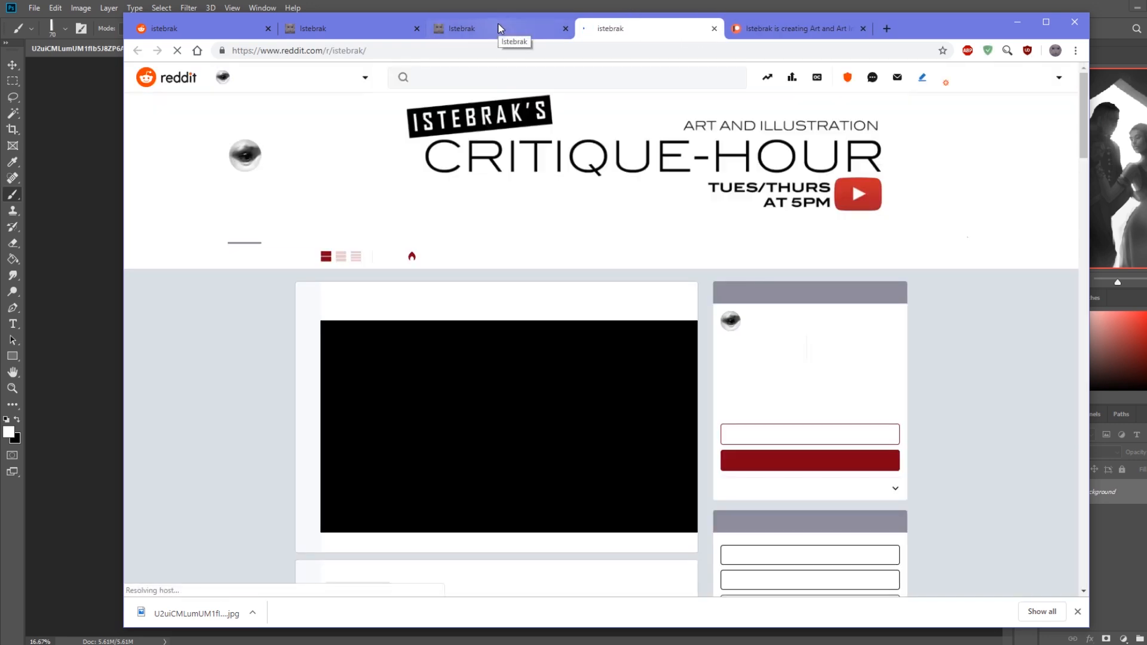
Return to the istebrak.com page, open its Store and close the downloads bar
click(500, 28)
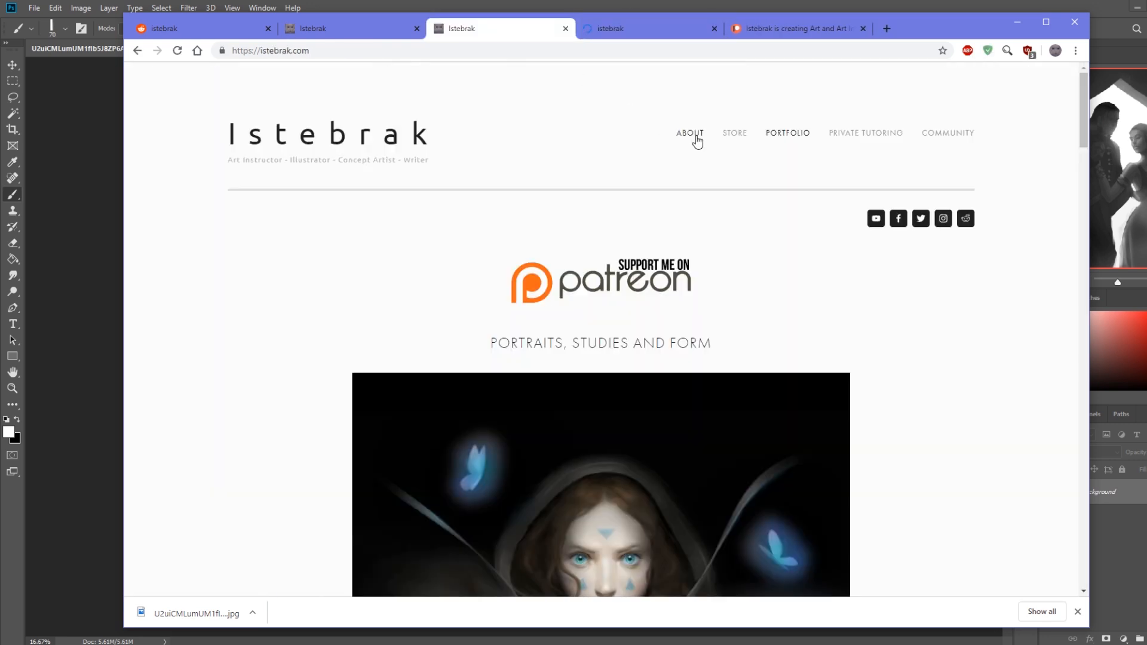
click(738, 137)
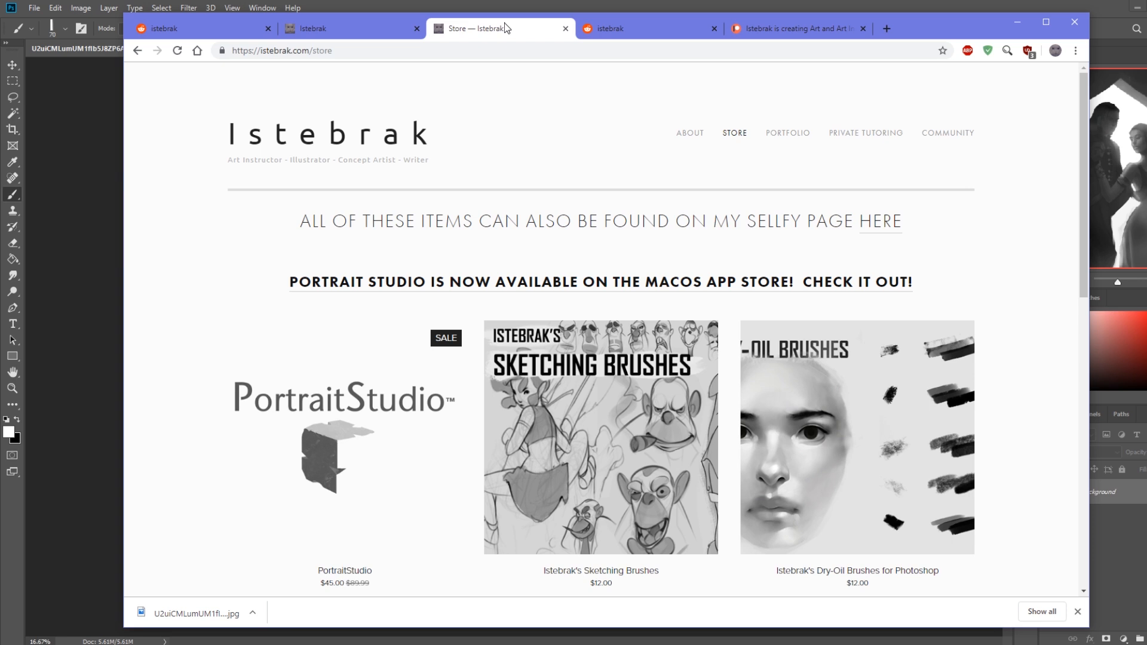
click(1146, 644)
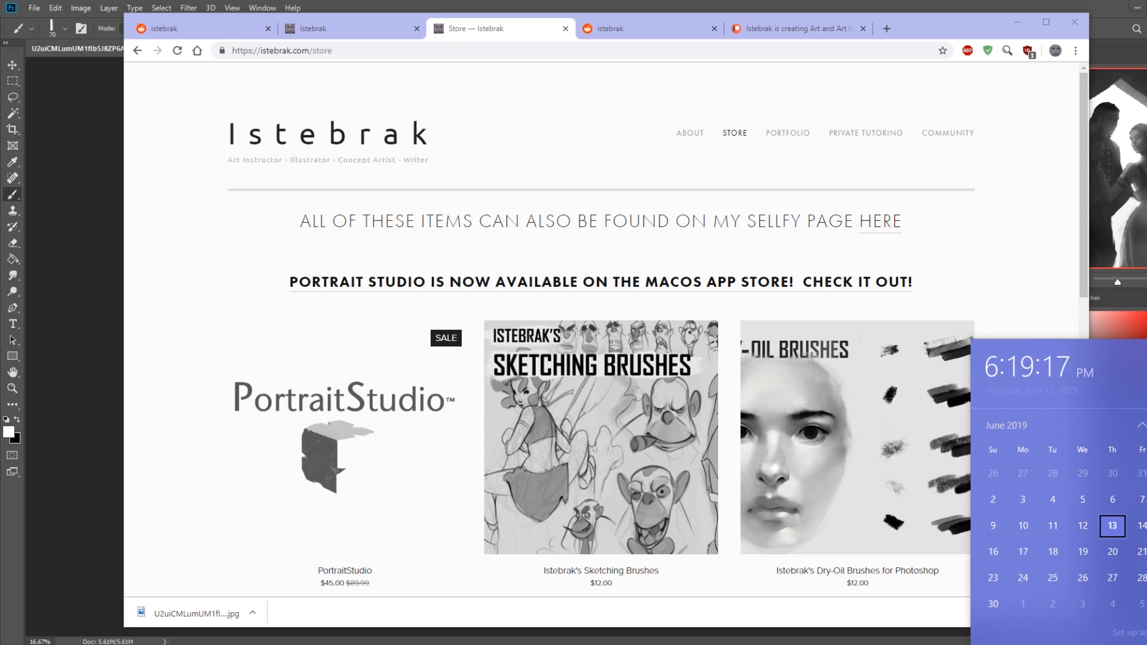
click(920, 613)
click(1078, 612)
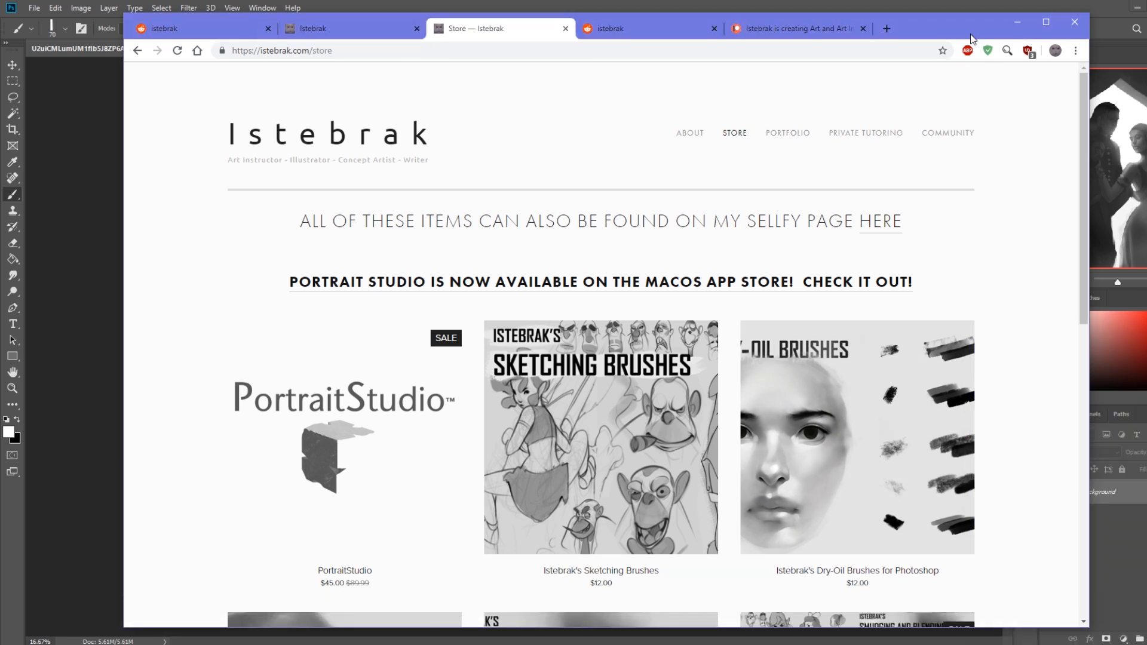